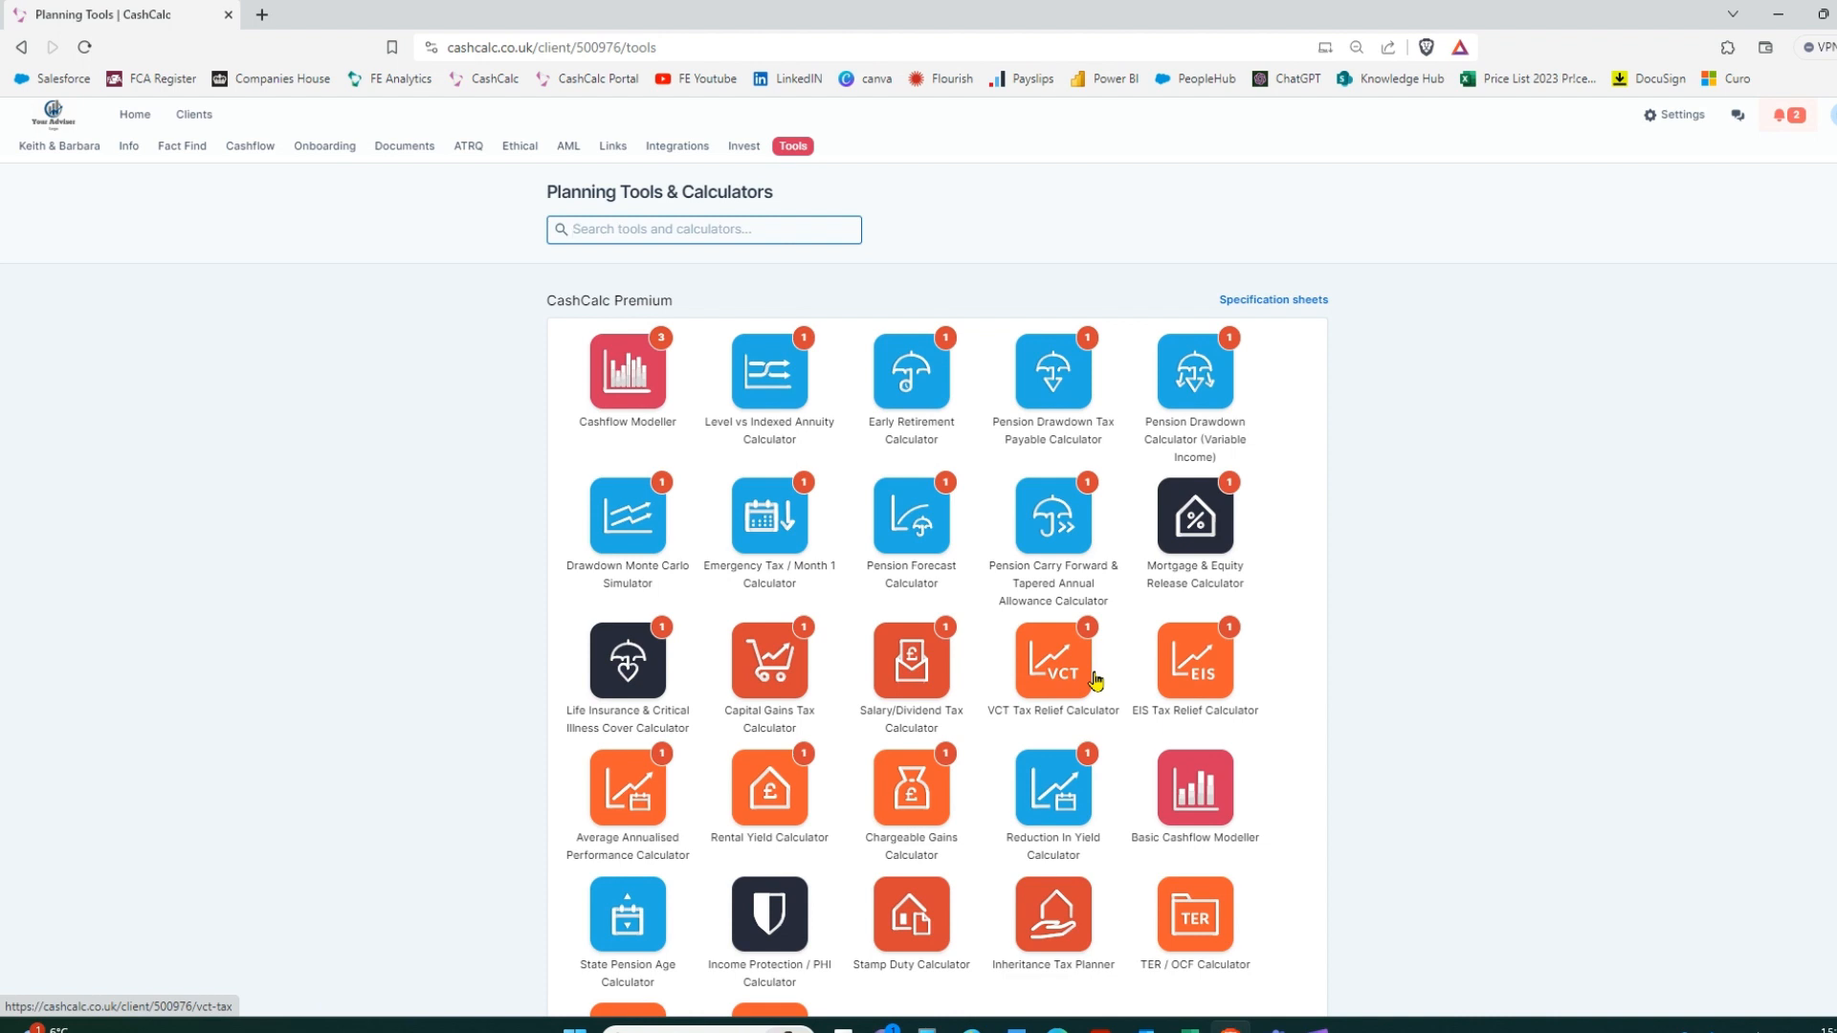
# Open the VCT Tax Relief Calculator and calculate the forecast for a £10,000 Year 1 investment at 5% net growth over 25 years
pyautogui.click(1058, 685)
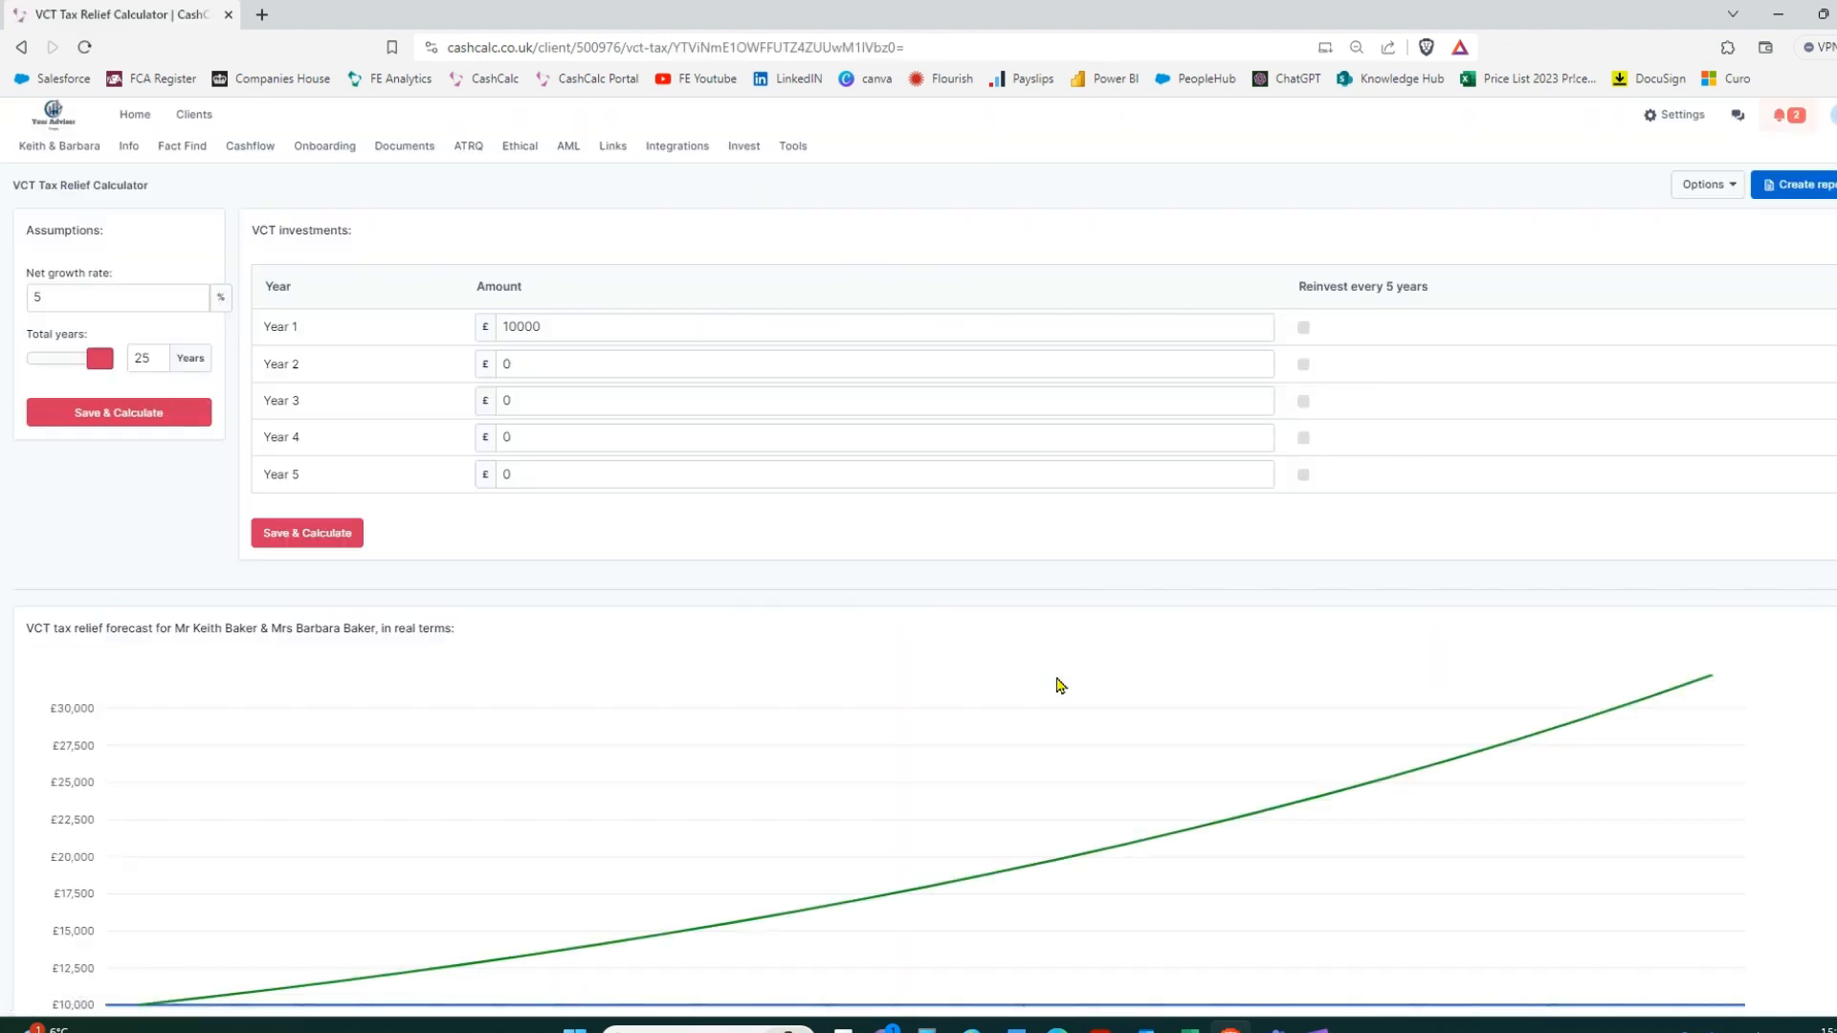
pyautogui.doubleClick(38, 298)
pyautogui.click(95, 297)
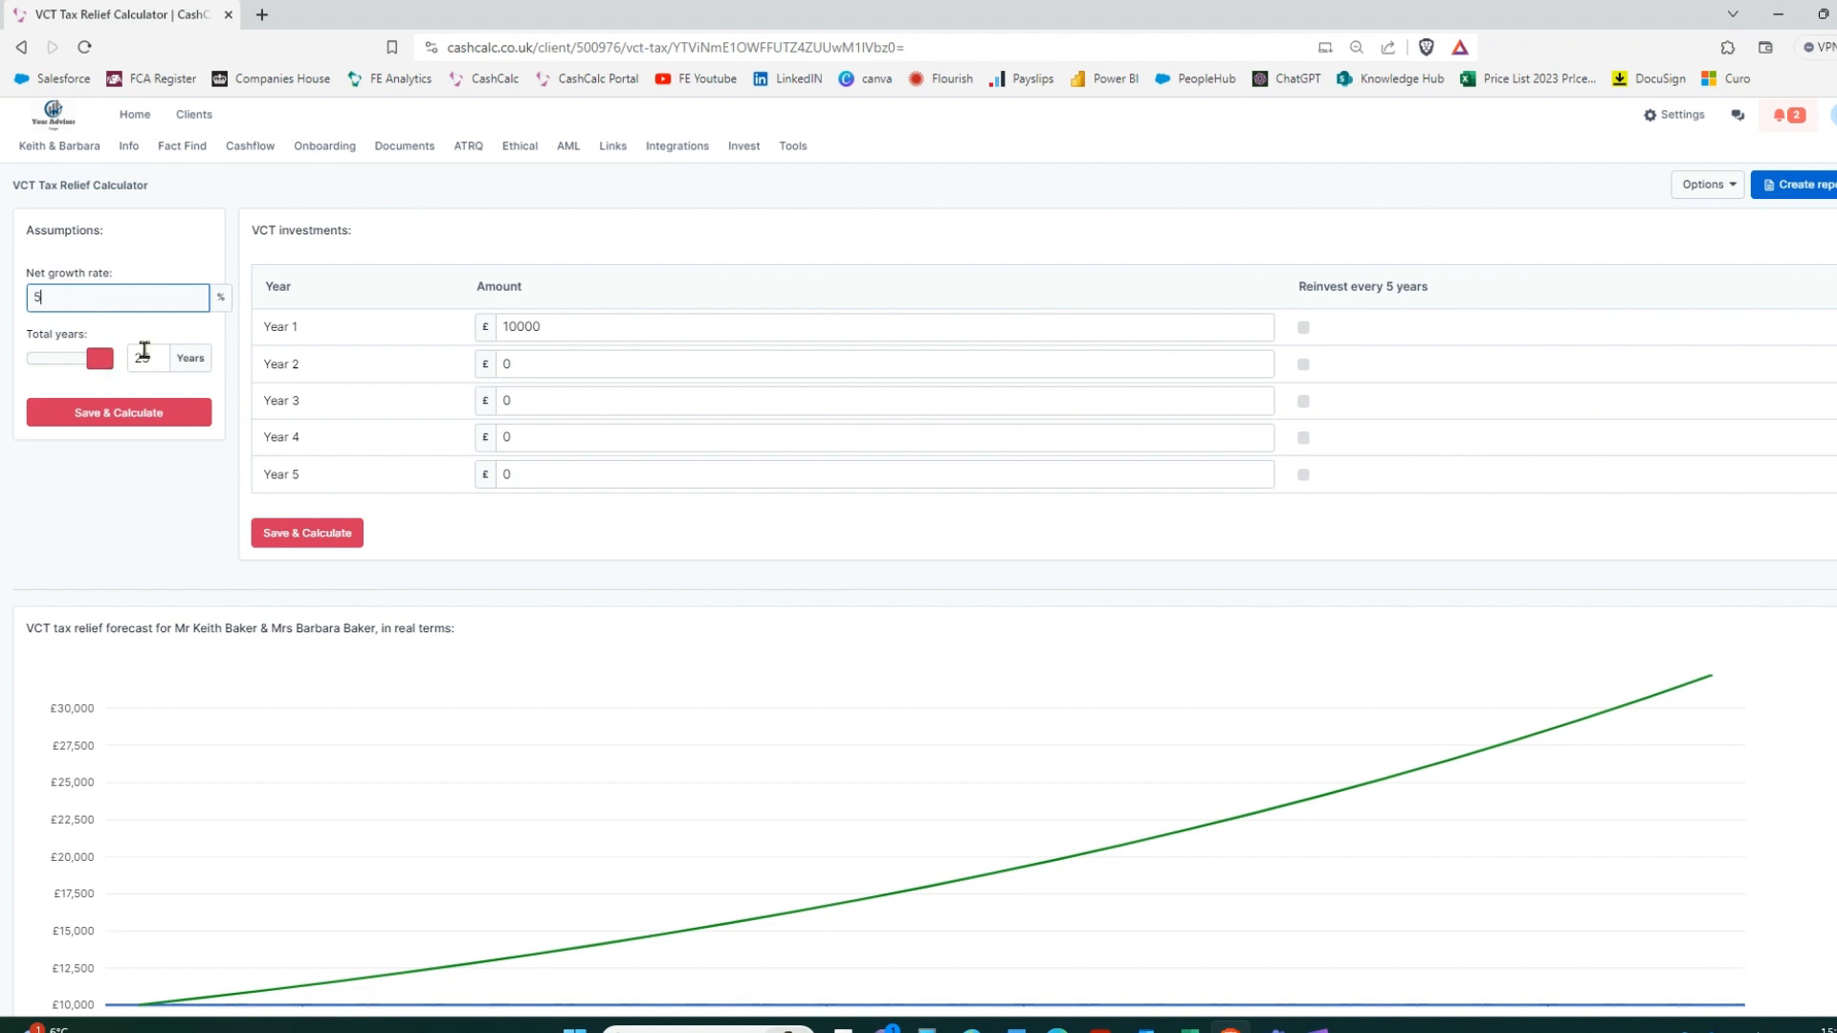
pyautogui.click(126, 416)
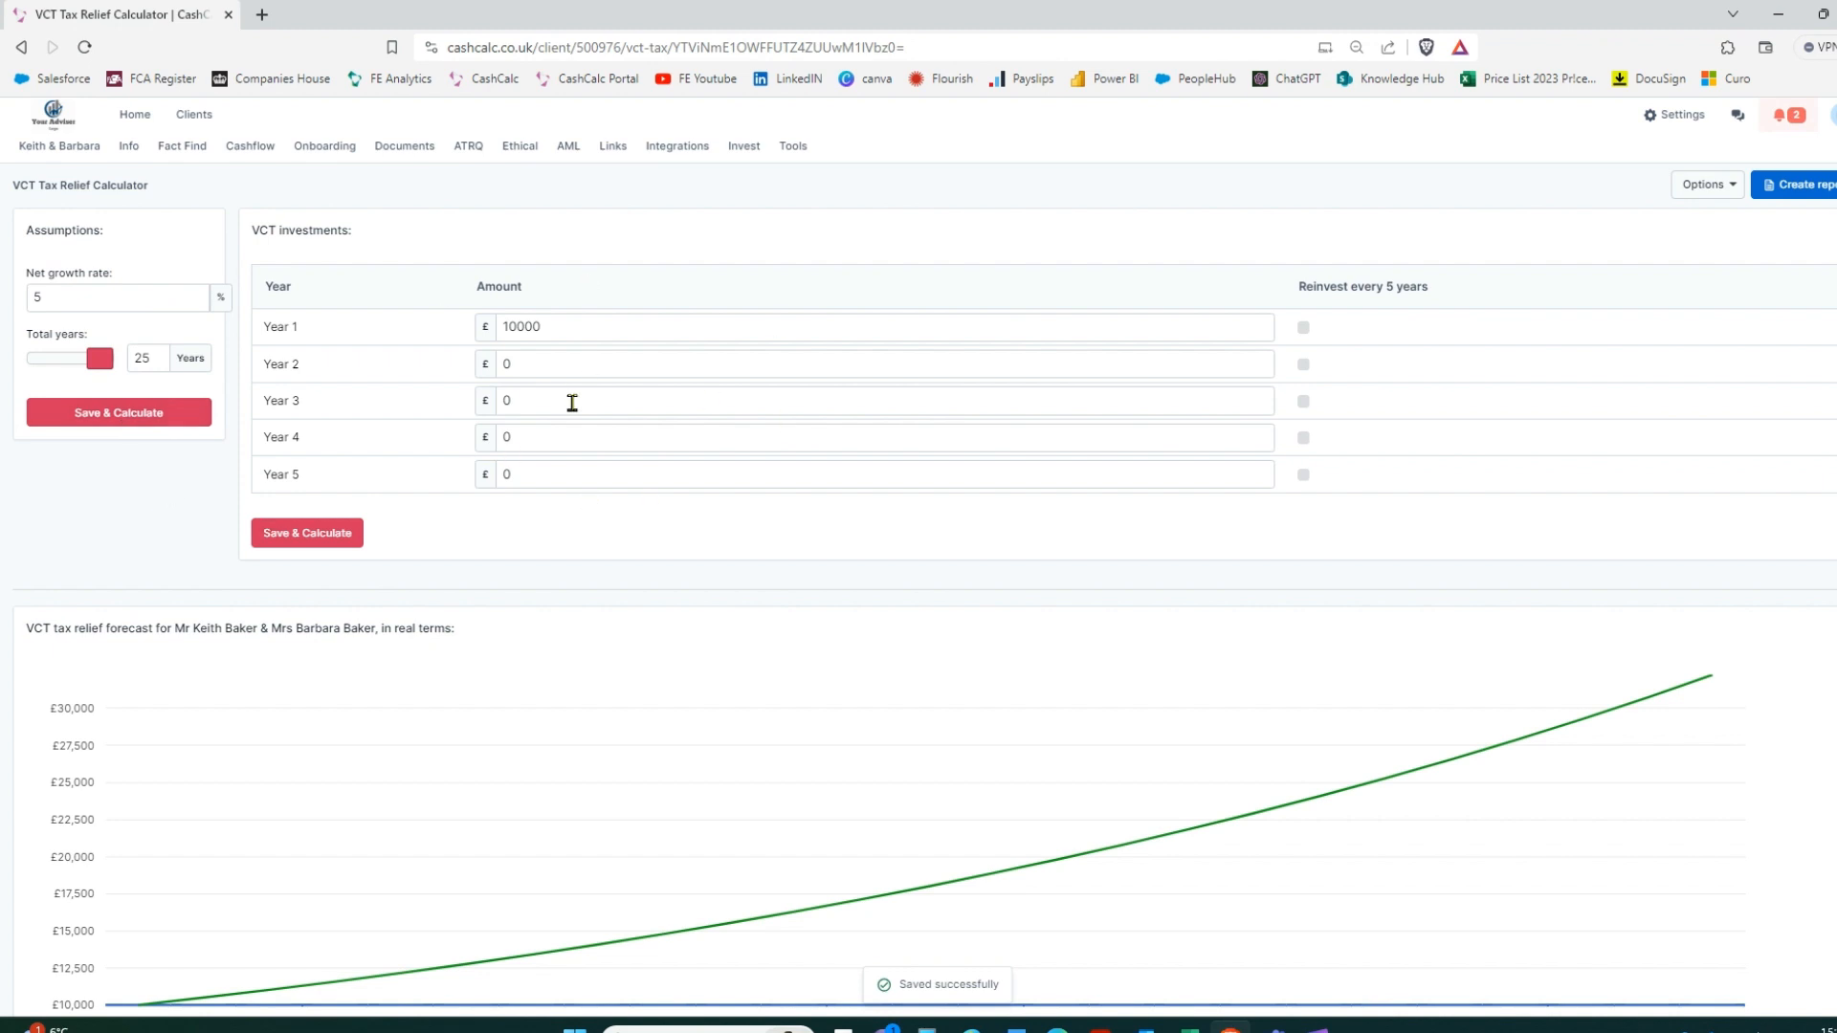
pyautogui.doubleClick(544, 326)
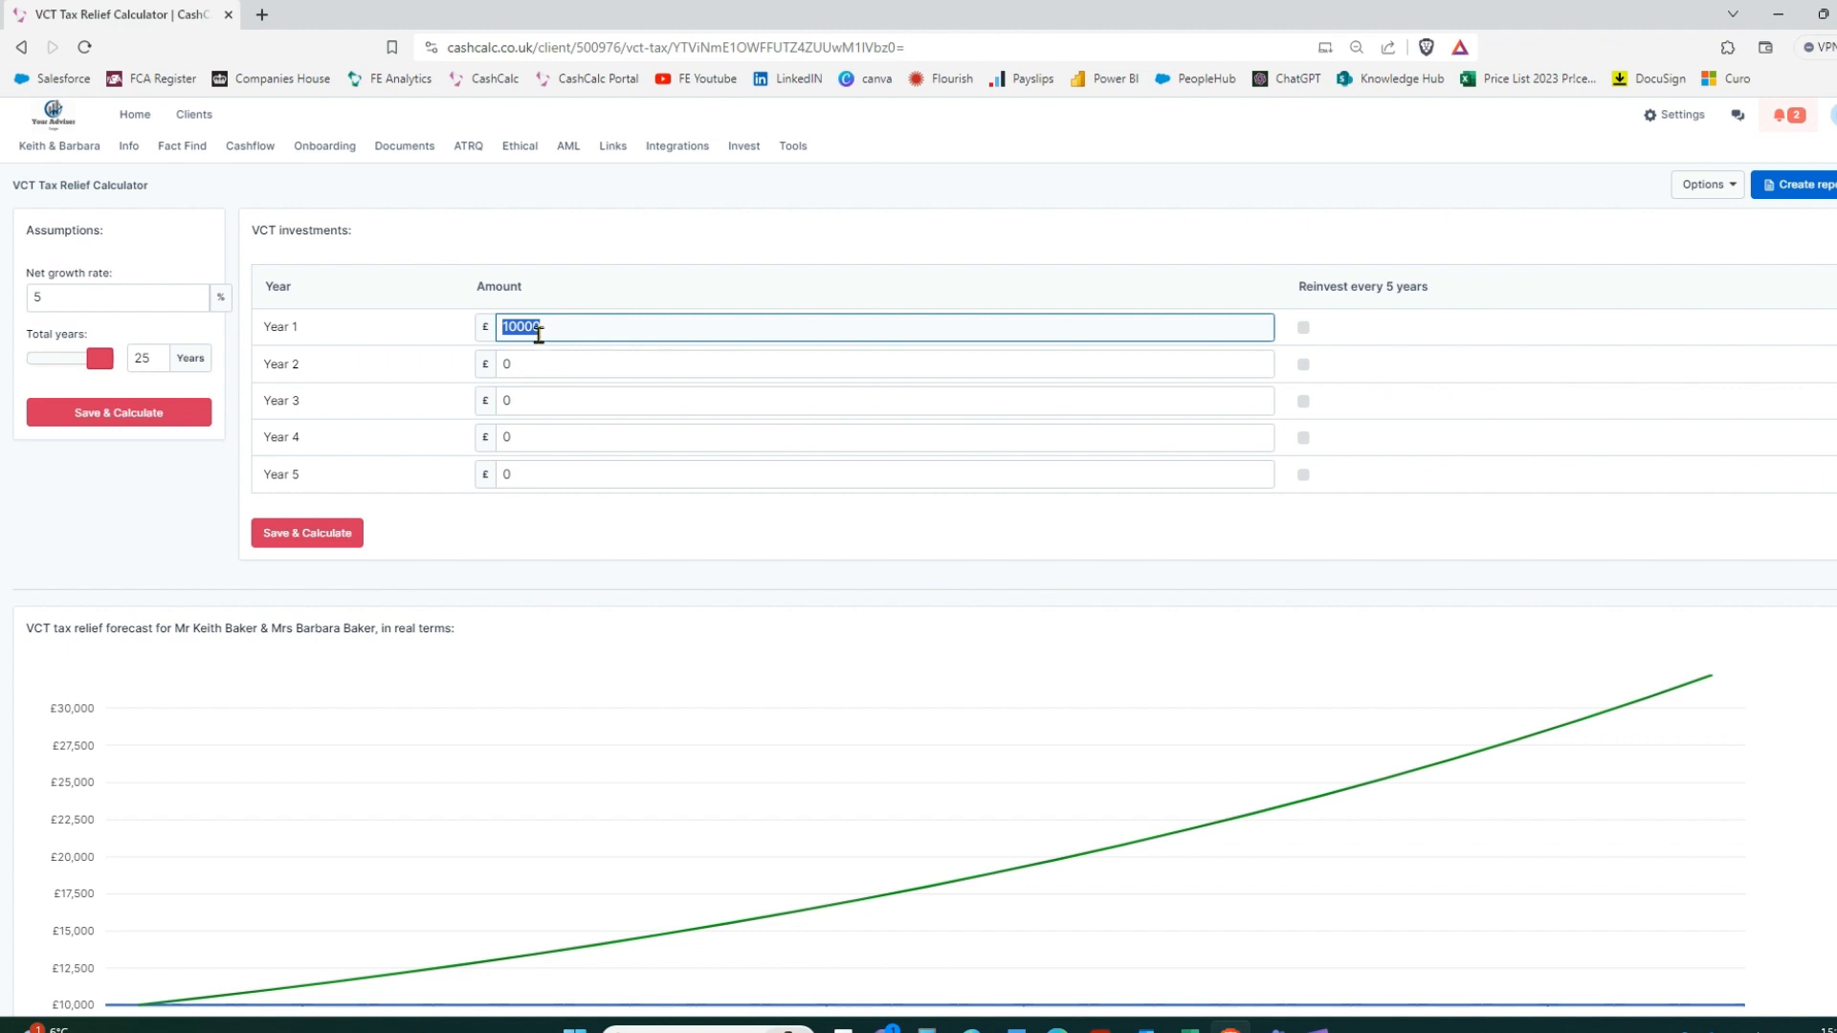
pyautogui.click(332, 541)
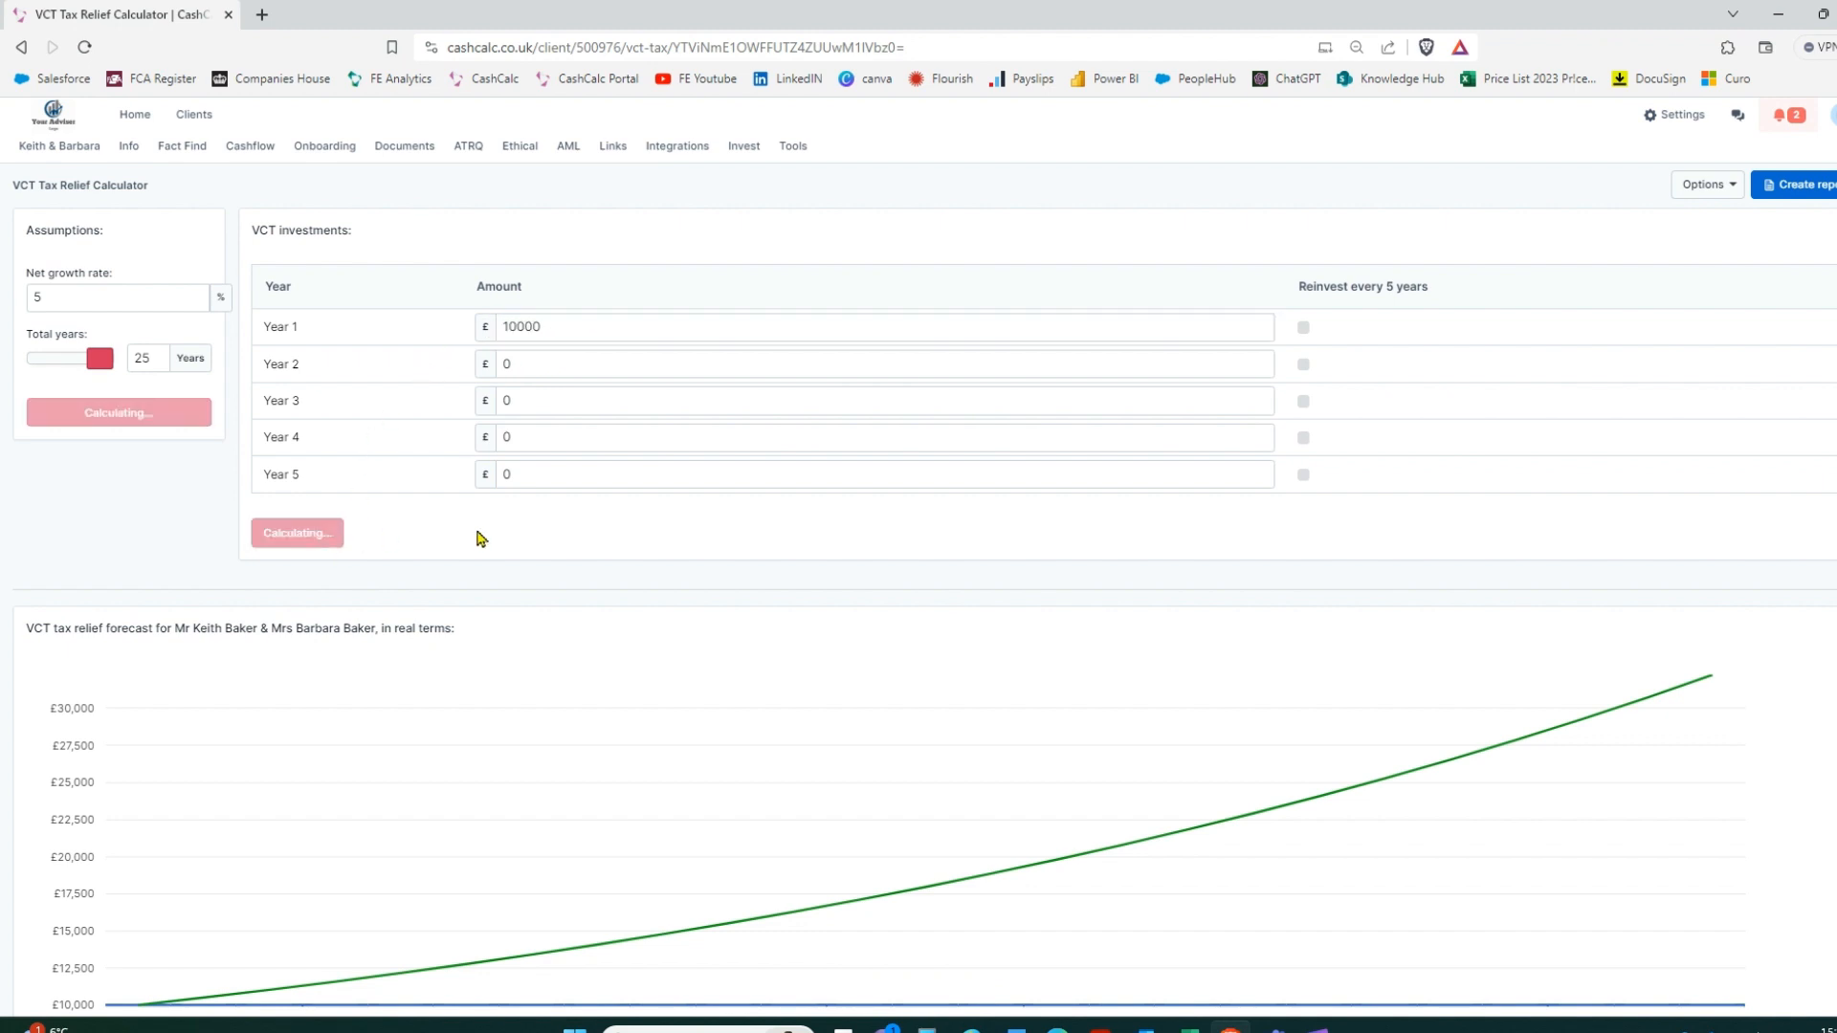
pyautogui.scroll(-1, 564, 402)
pyautogui.scroll(-1, 556, 379)
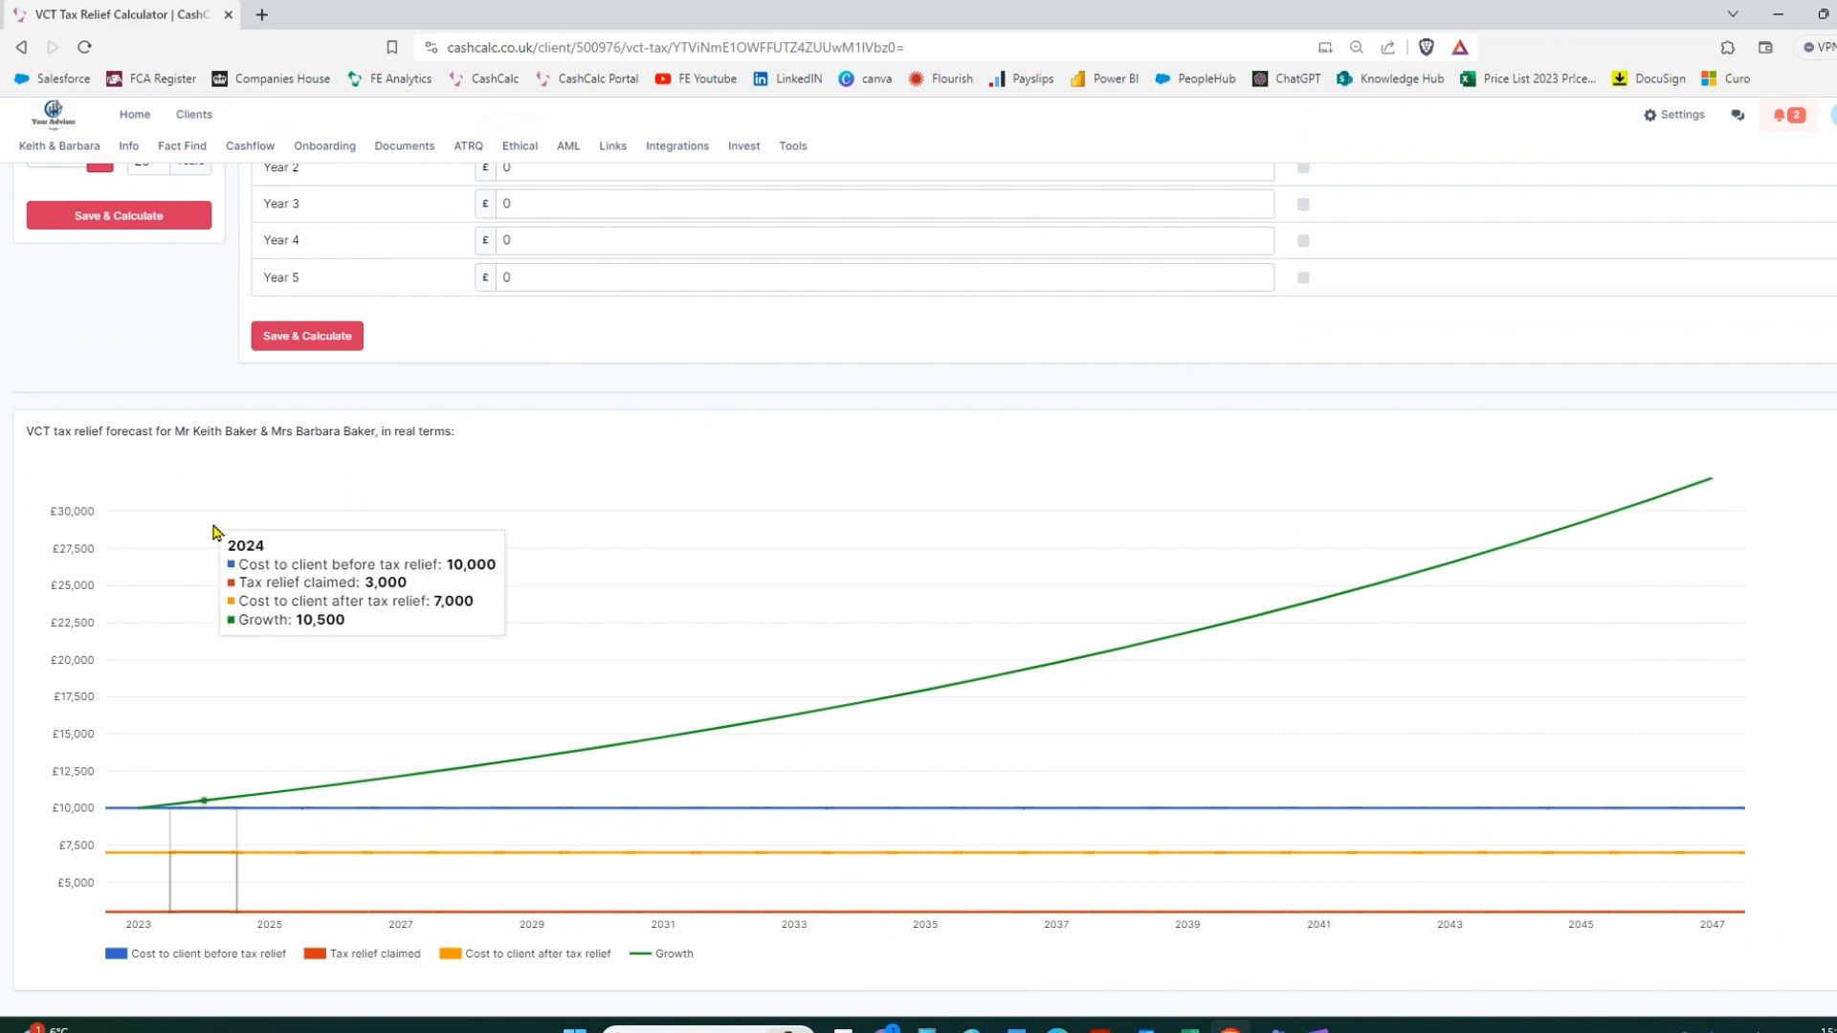
pyautogui.moveTo(122, 851)
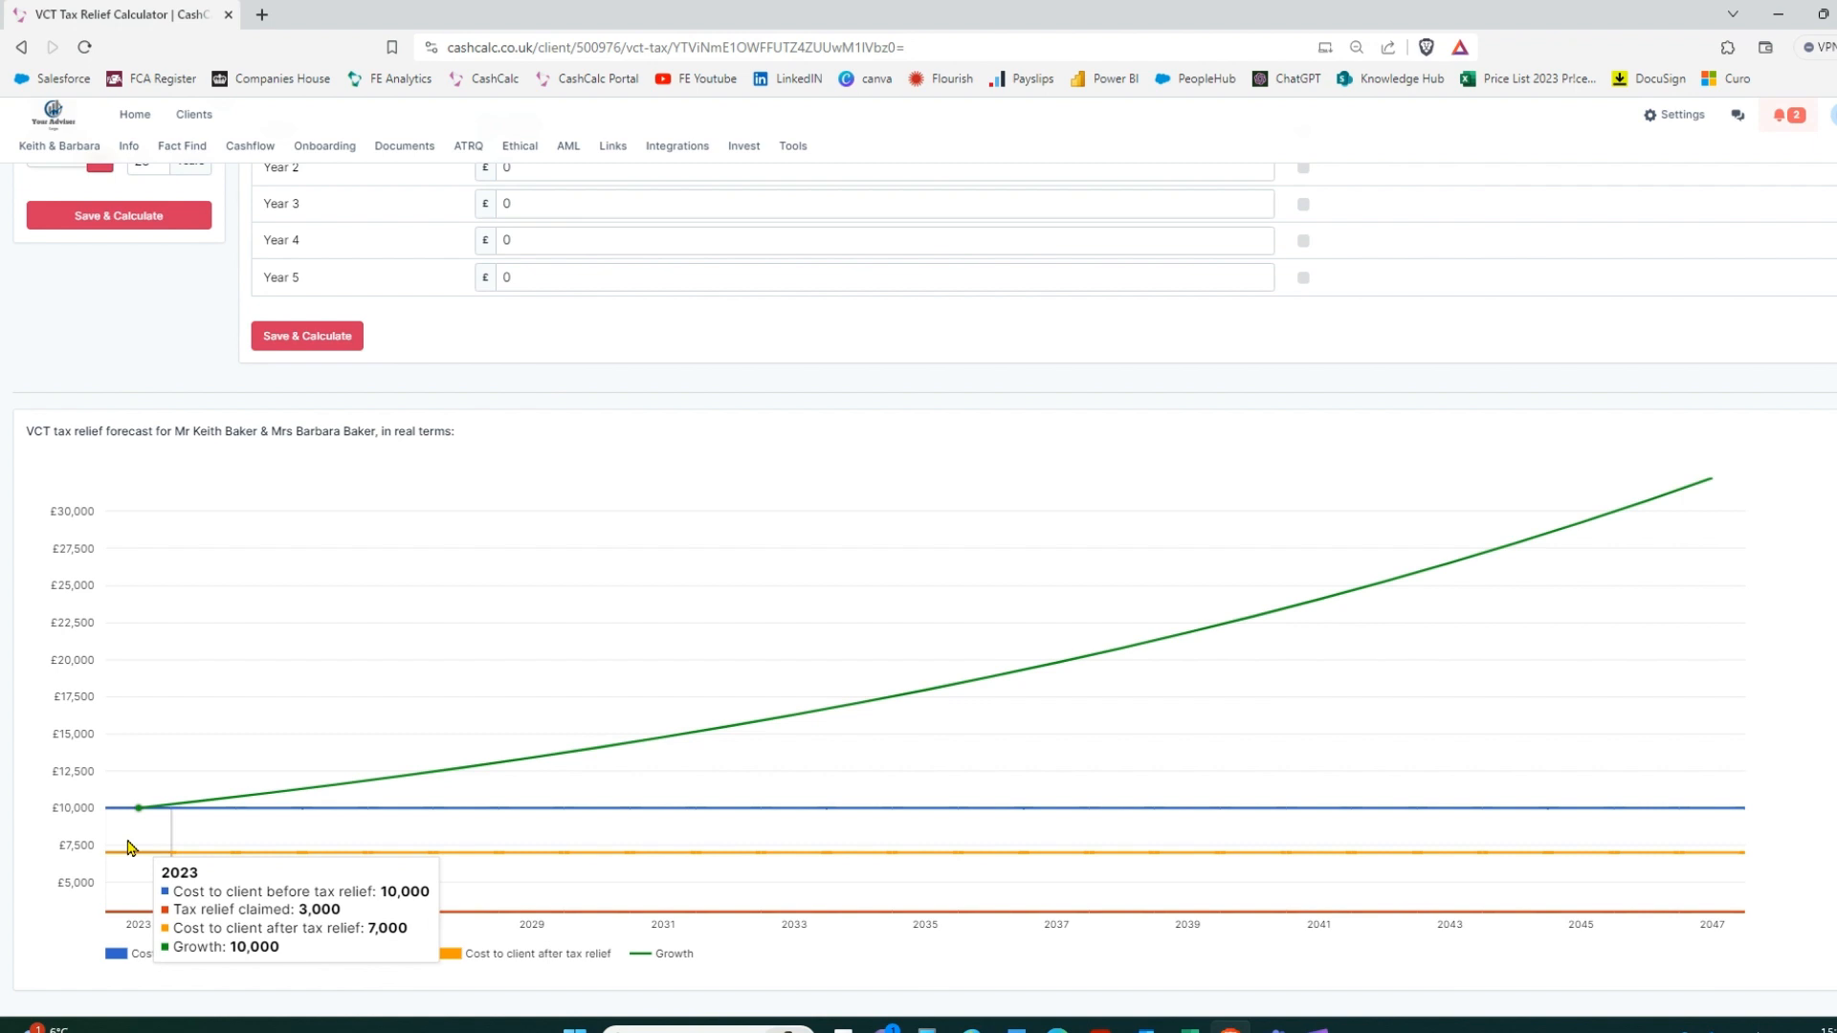
# Enable reinvestment every 5 years for the Year 1 VCT investment, recalculate, and examine the forecast chart around 2038
pyautogui.scroll(2, 1275, 402)
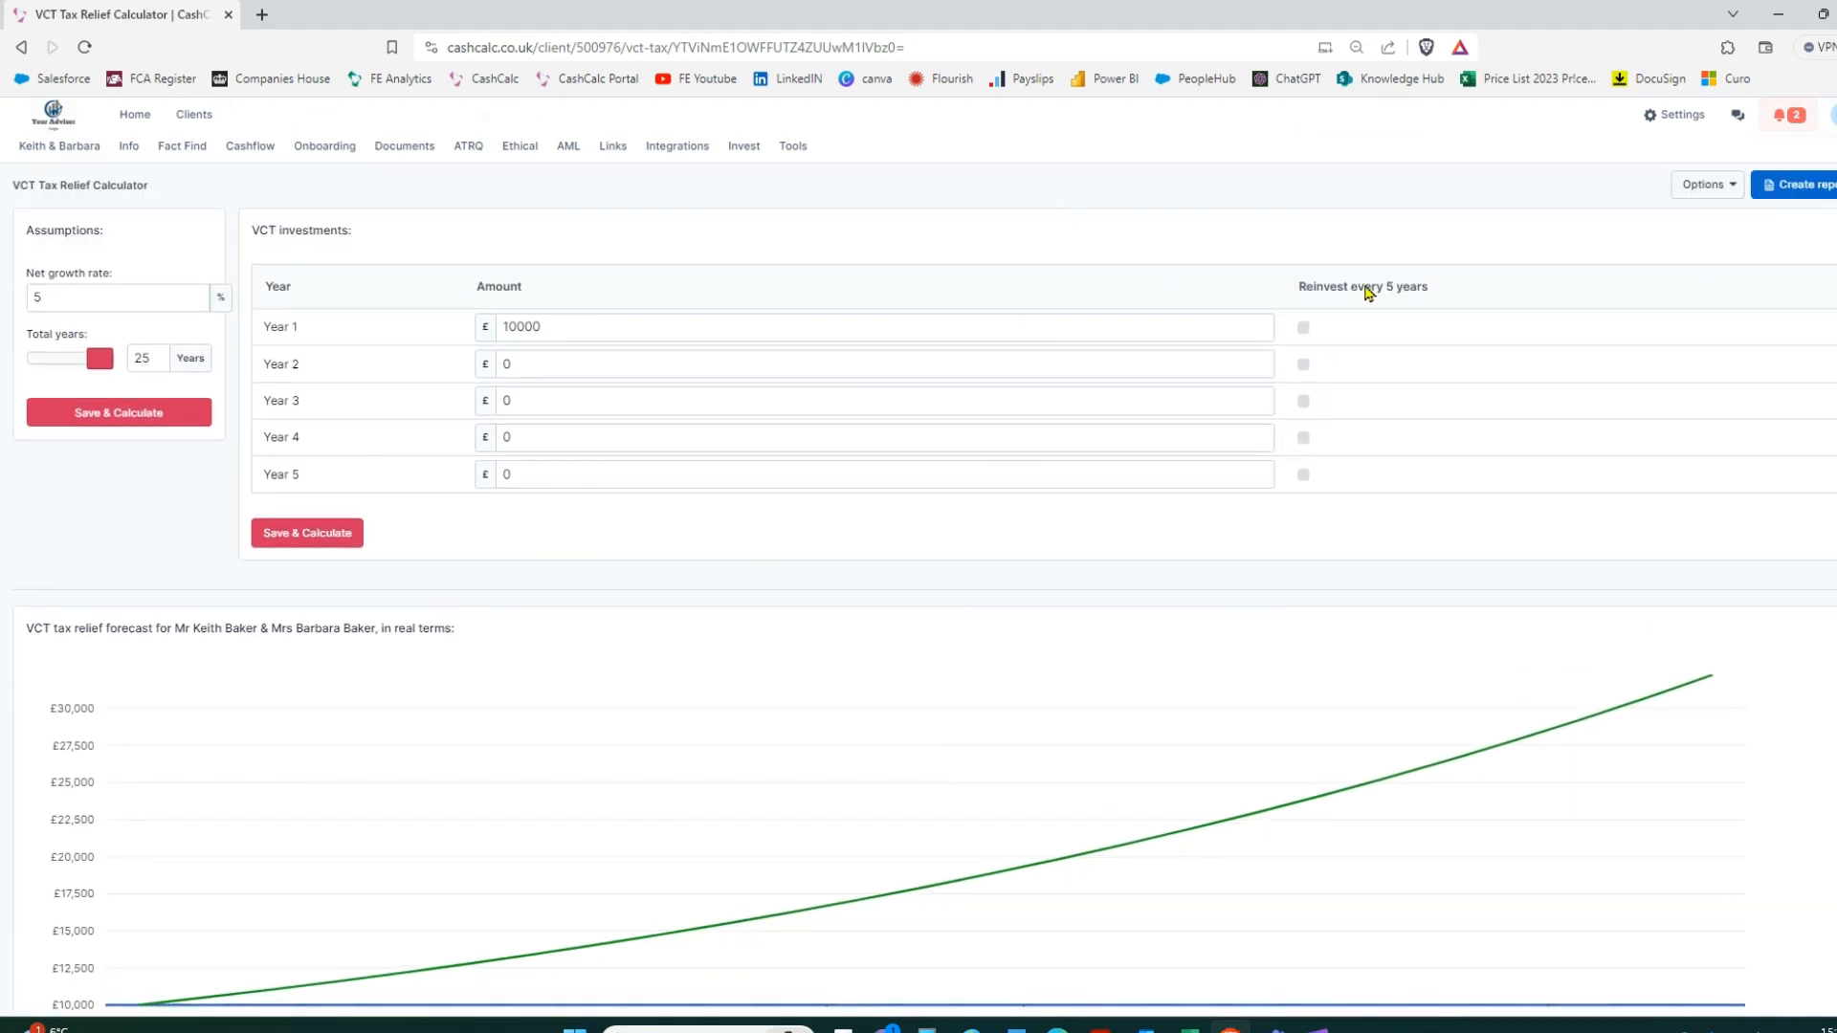
pyautogui.click(1304, 328)
pyautogui.click(311, 541)
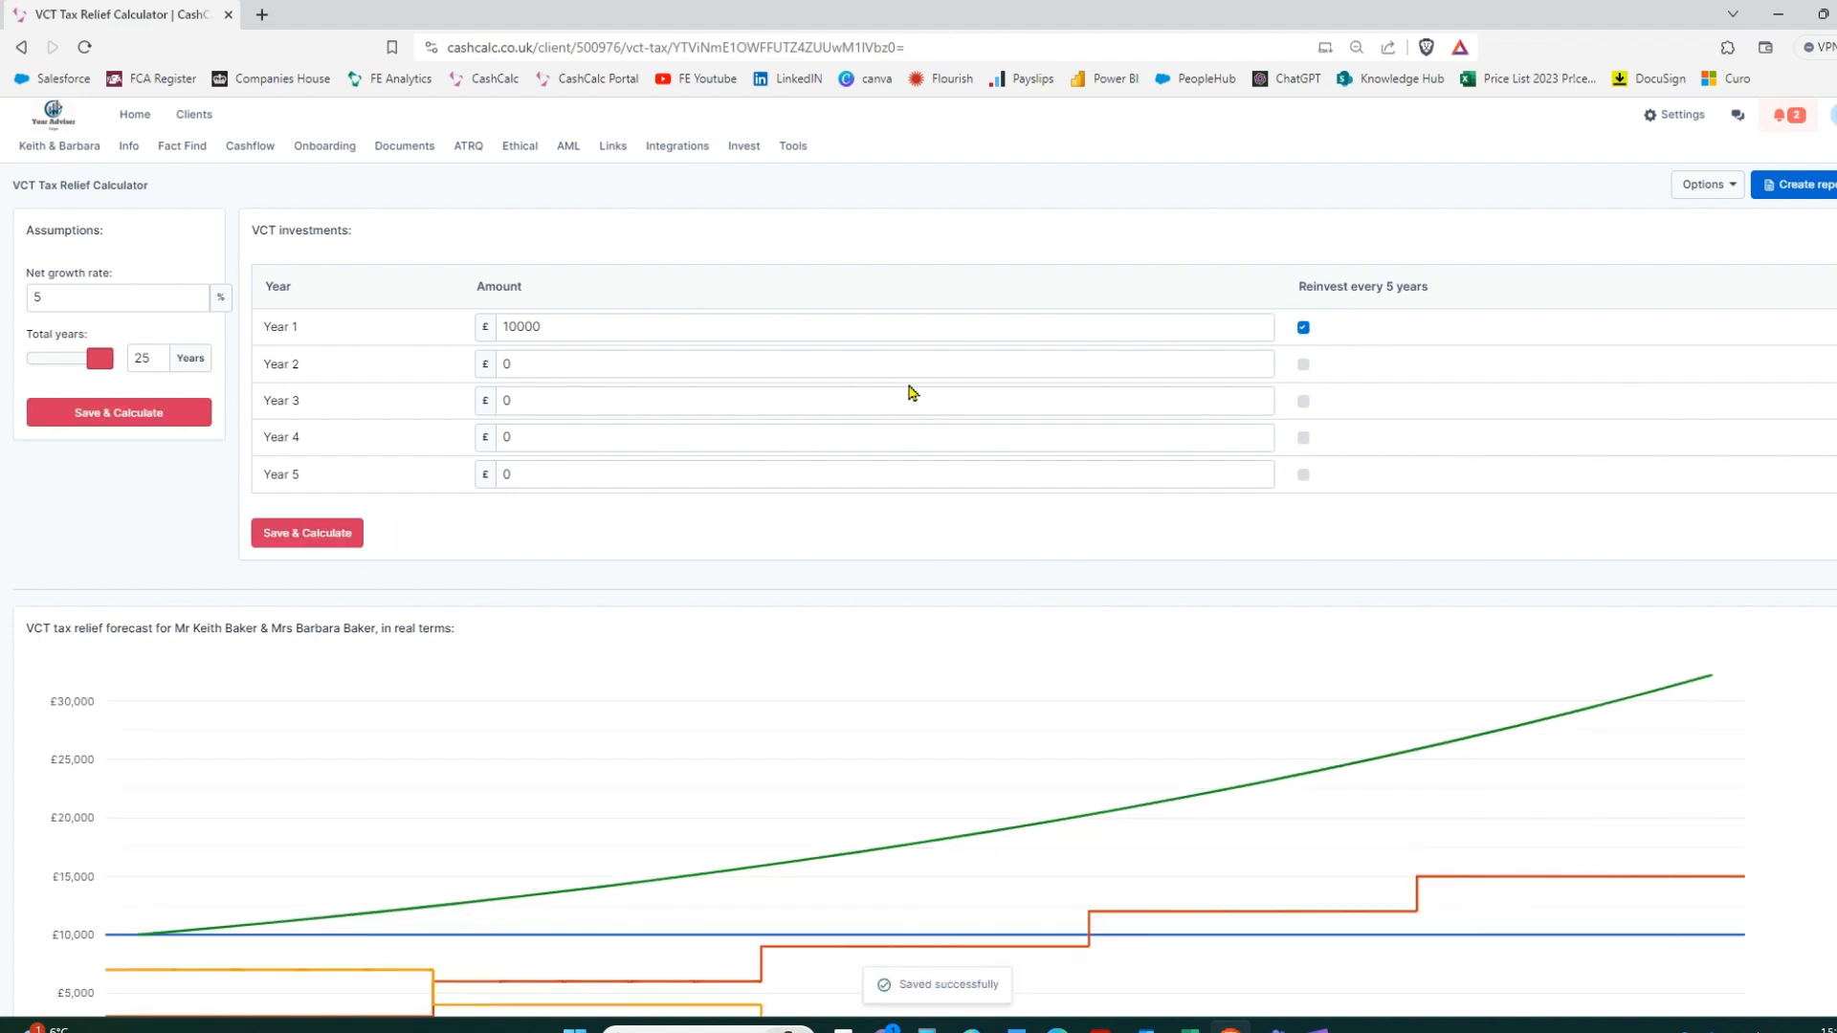
pyautogui.scroll(-1, 907, 387)
pyautogui.scroll(-1, 904, 386)
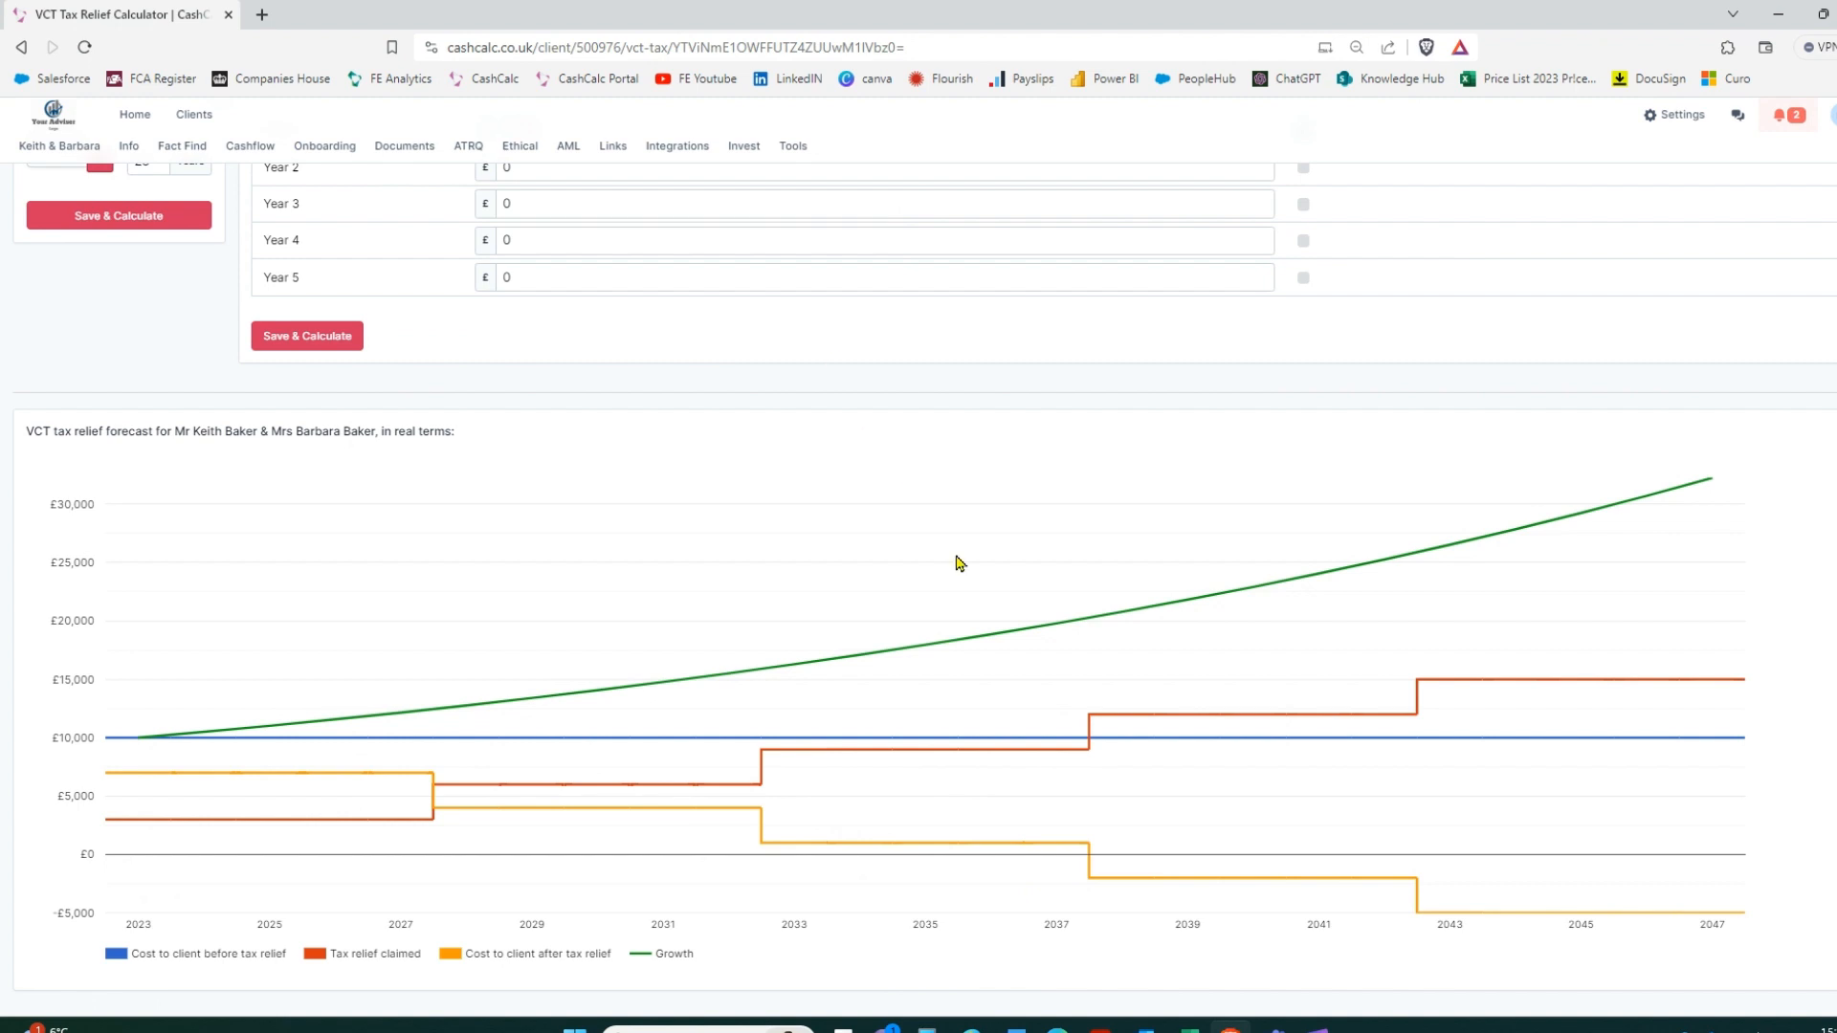
pyautogui.moveTo(1109, 740)
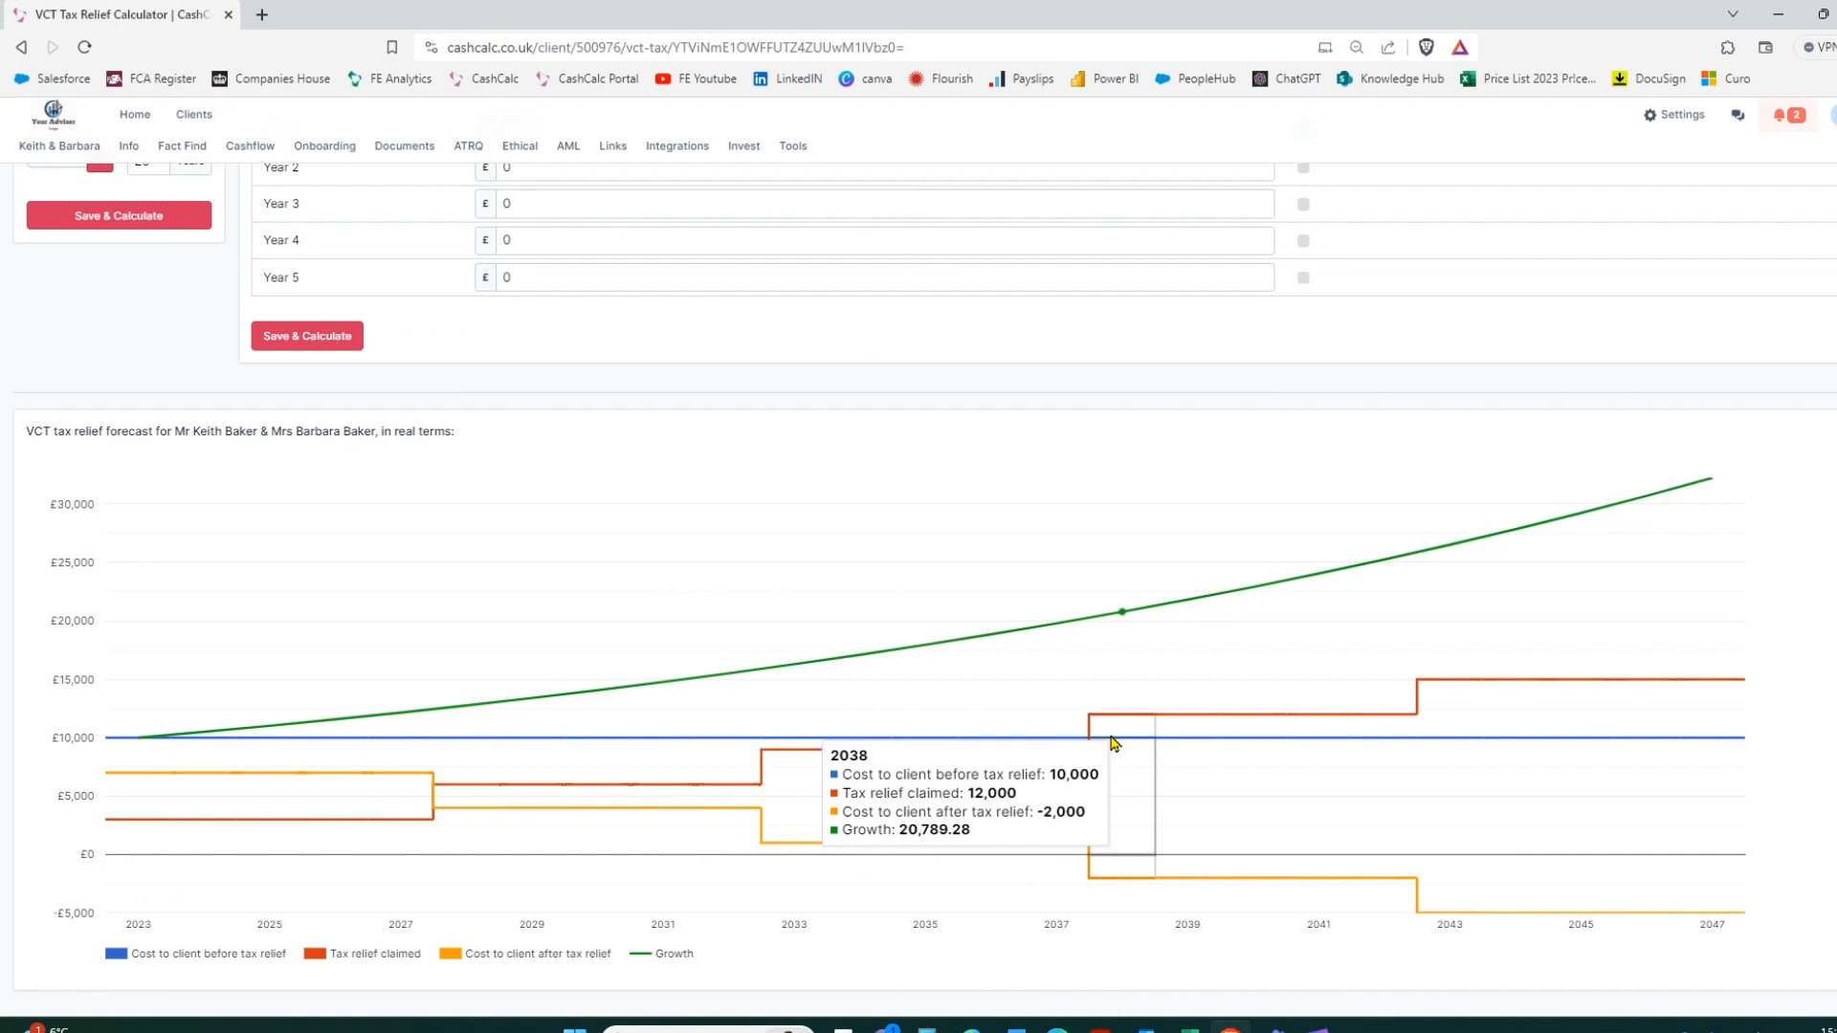
# Enter VCT investment amounts of 10000 for each of Years 2 to 5
pyautogui.scroll(2, 1115, 554)
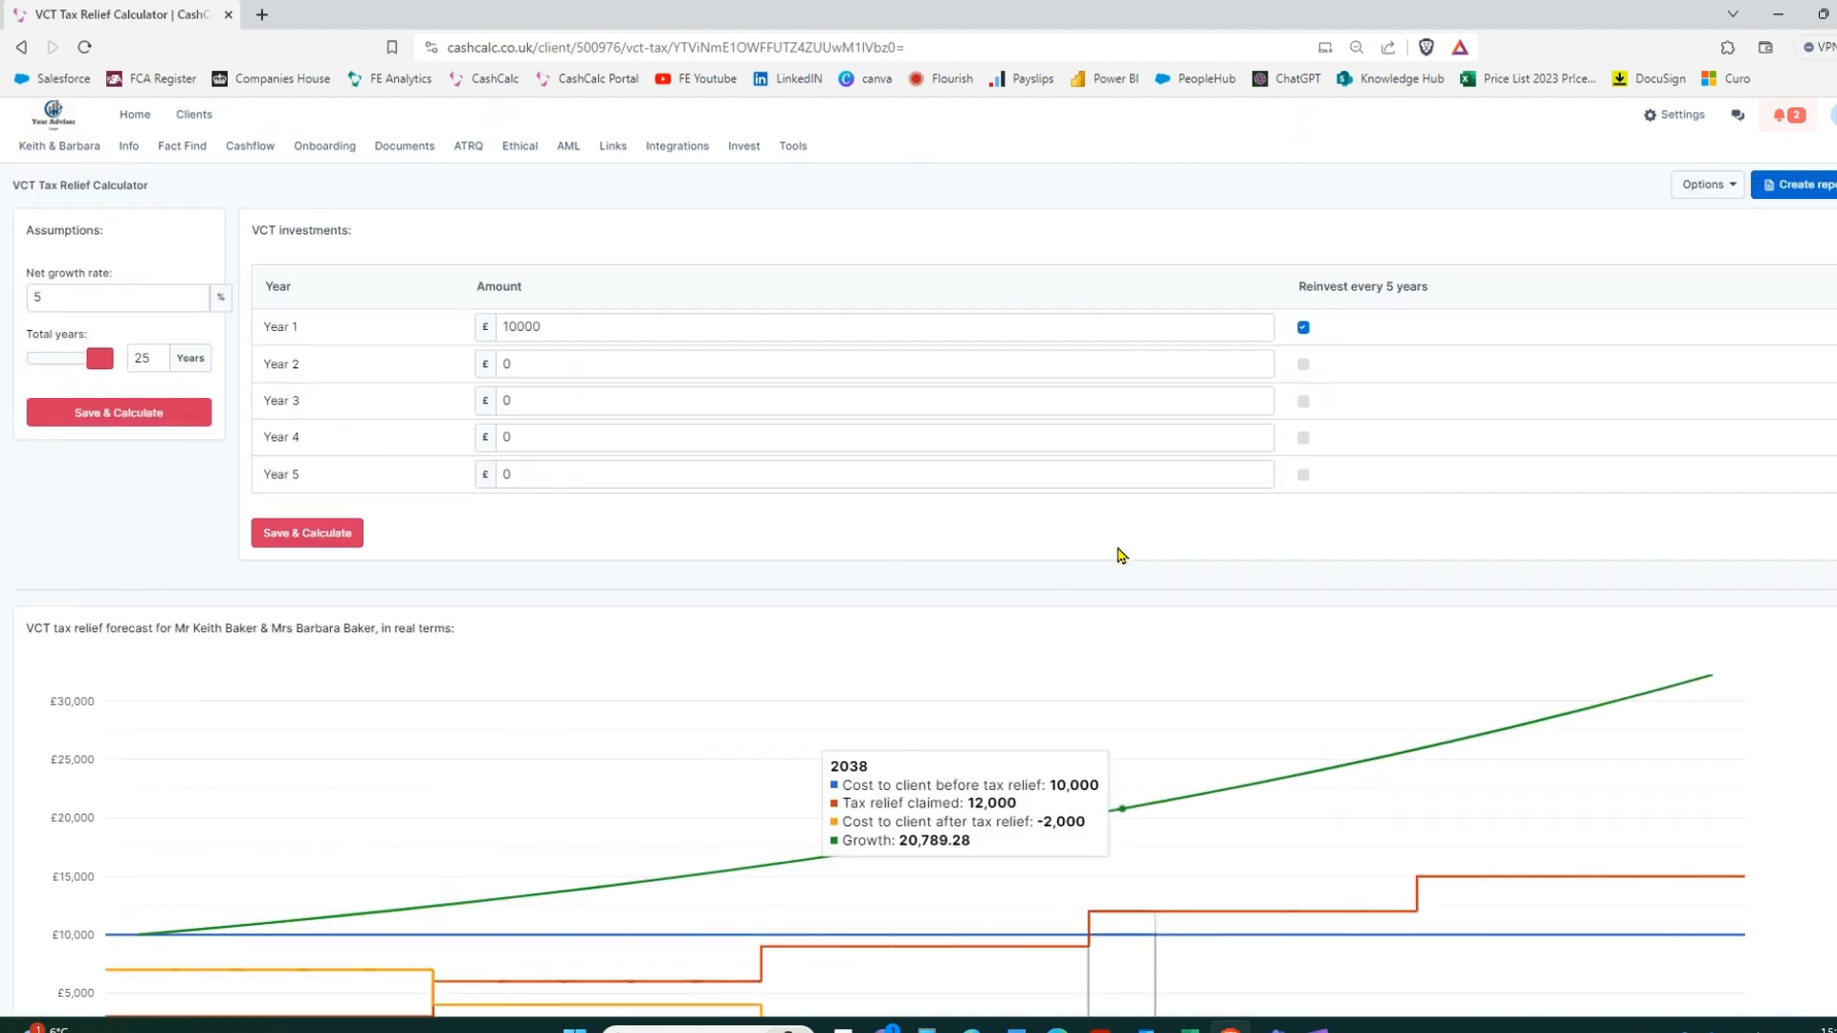
pyautogui.click(545, 364)
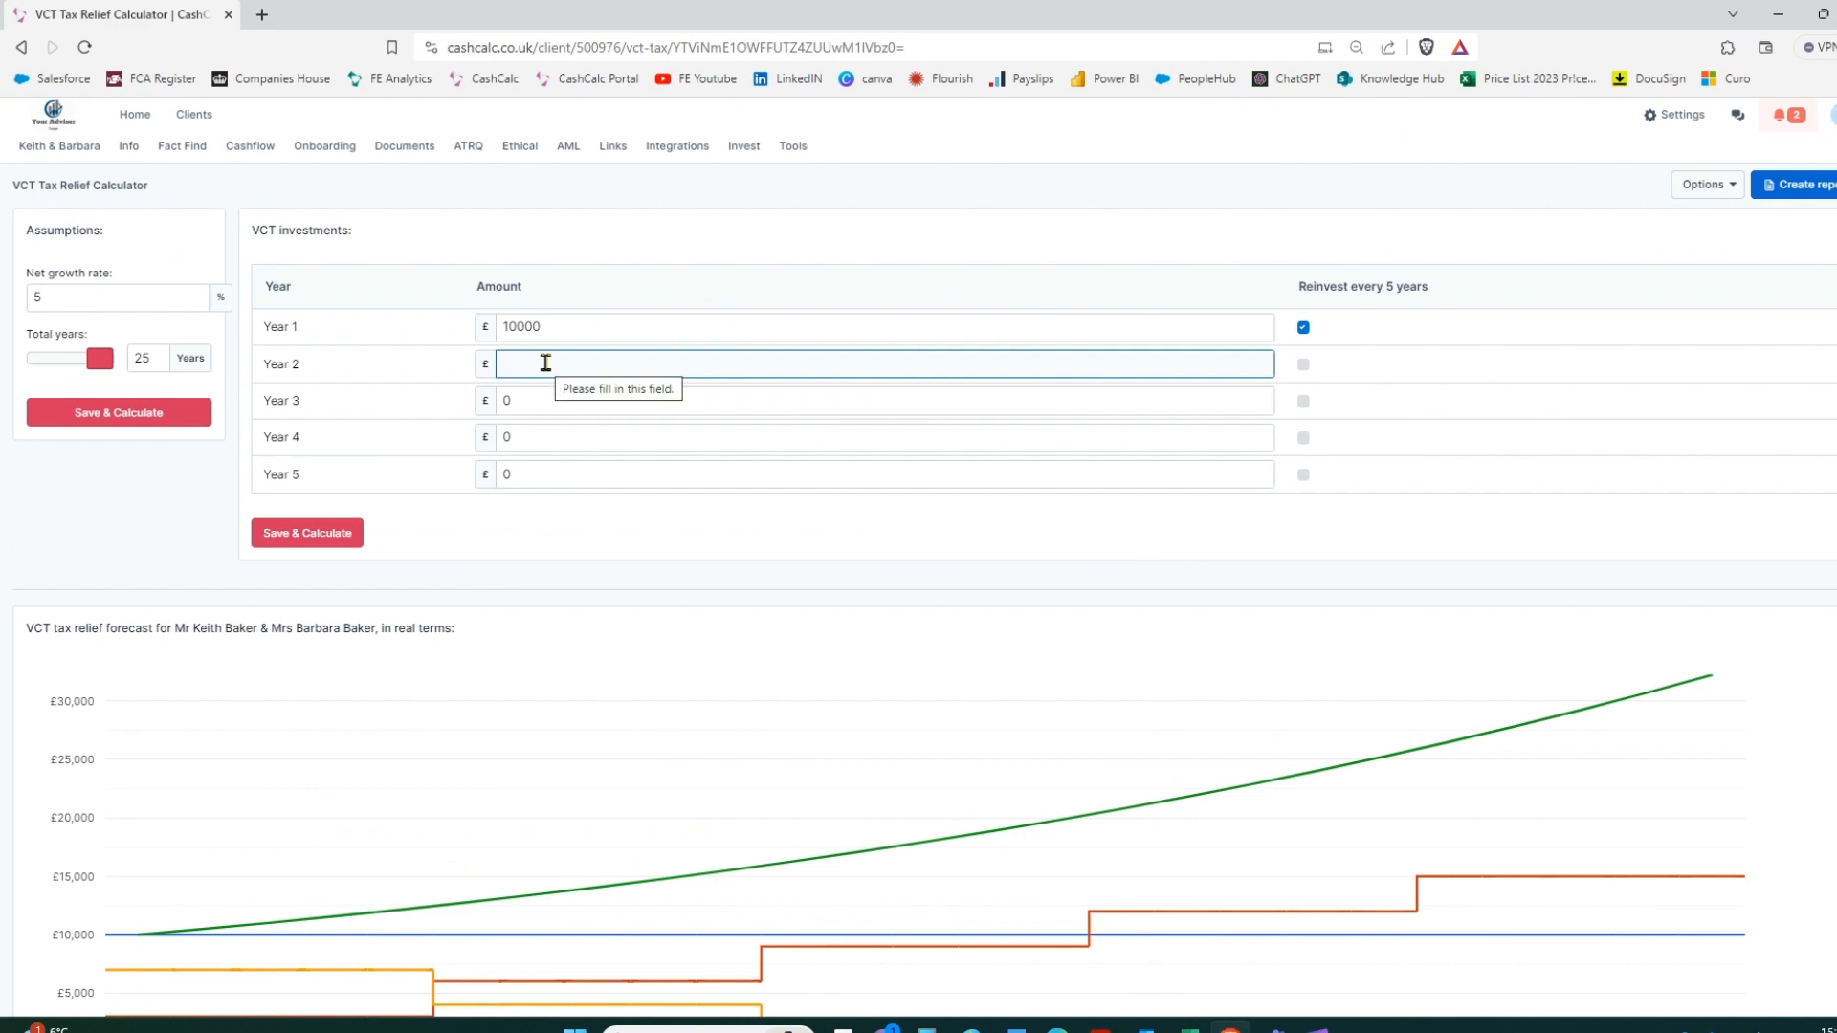
pyautogui.write('10000')
pyautogui.click(533, 410)
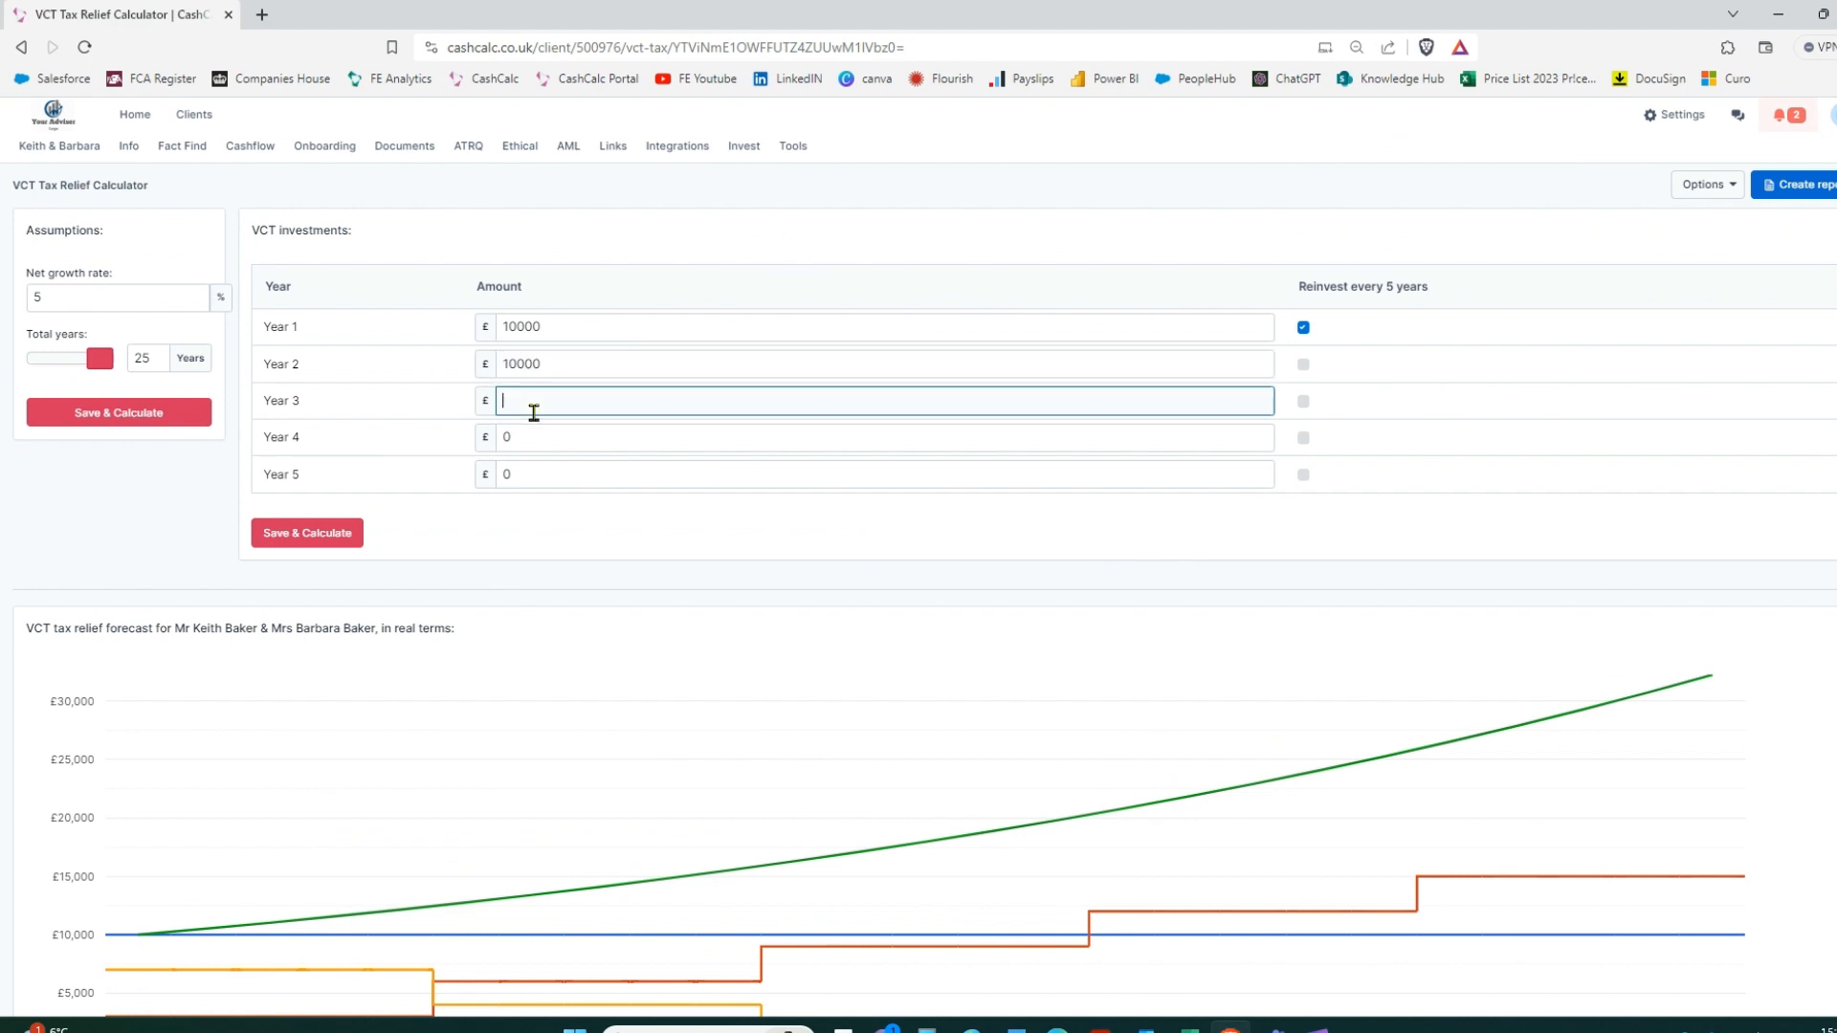
pyautogui.write('10000')
pyautogui.click(534, 437)
pyautogui.write('10000')
pyautogui.click(529, 474)
pyautogui.write('10000')
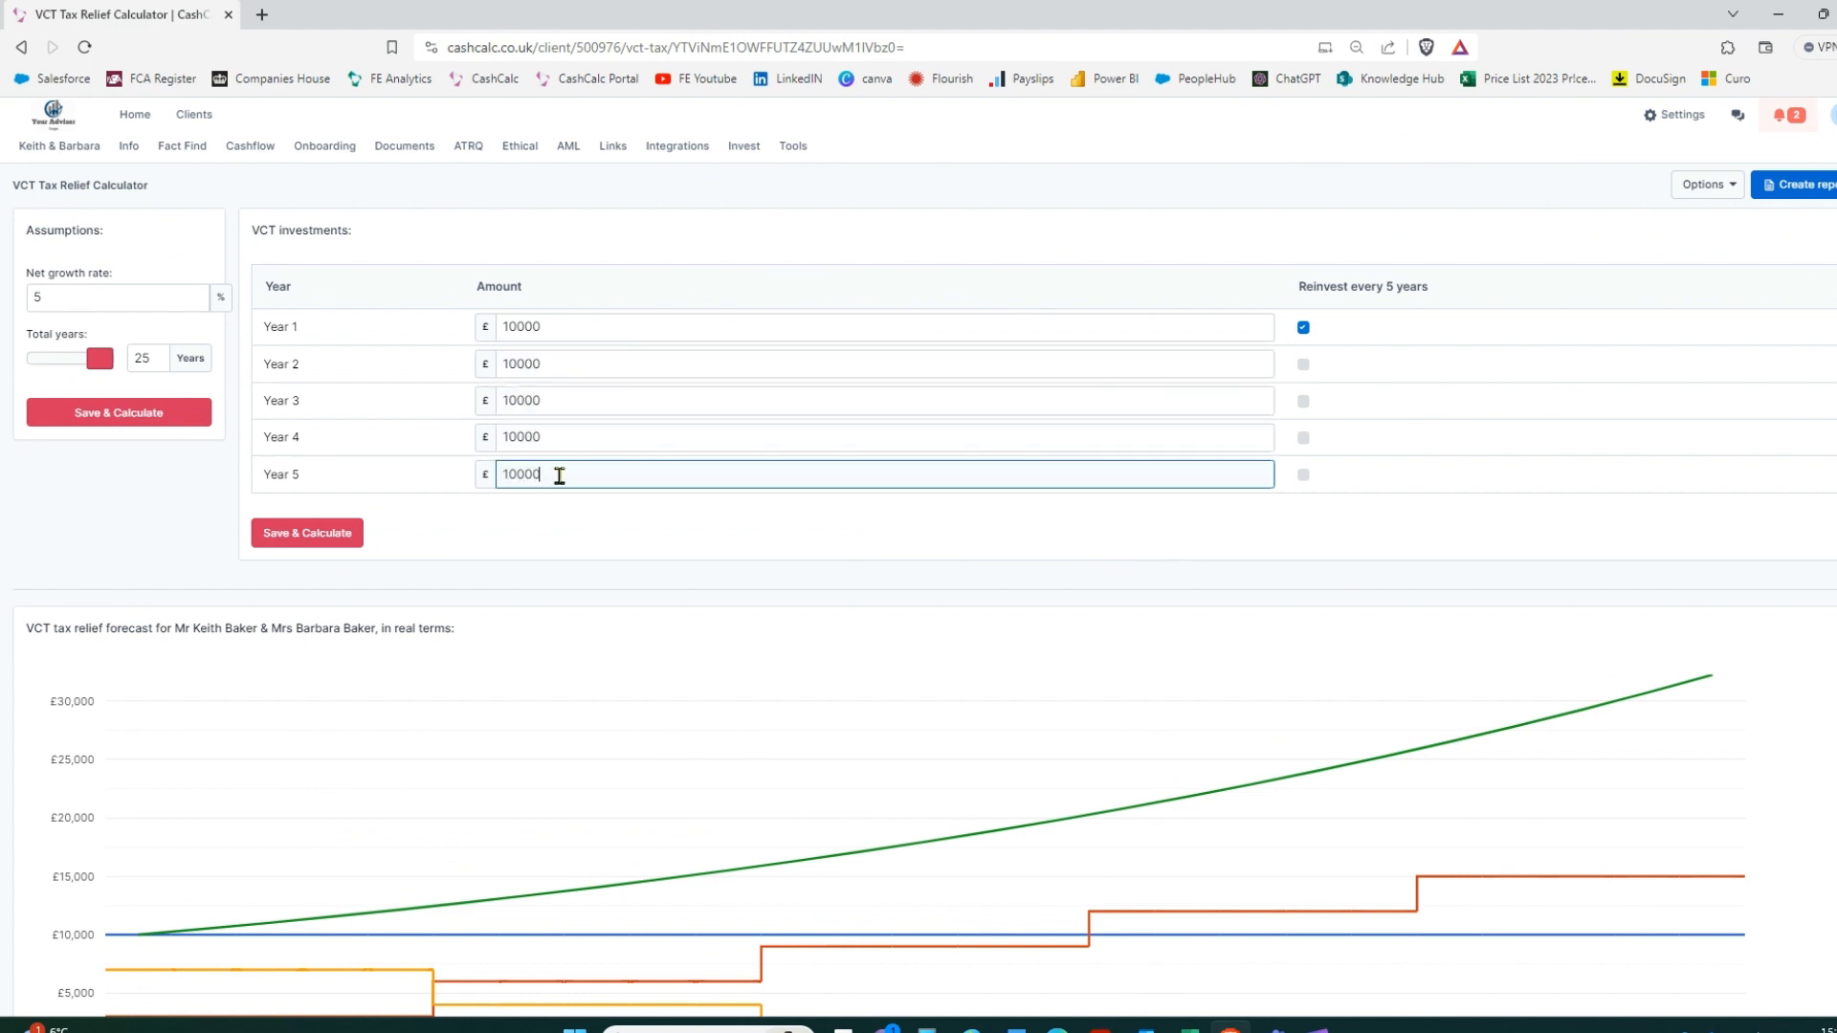
# Enable reinvestment every 5 years for Years 2 to 5, recalculate, and examine the forecast figures for 2047
pyautogui.click(1303, 363)
pyautogui.click(1303, 401)
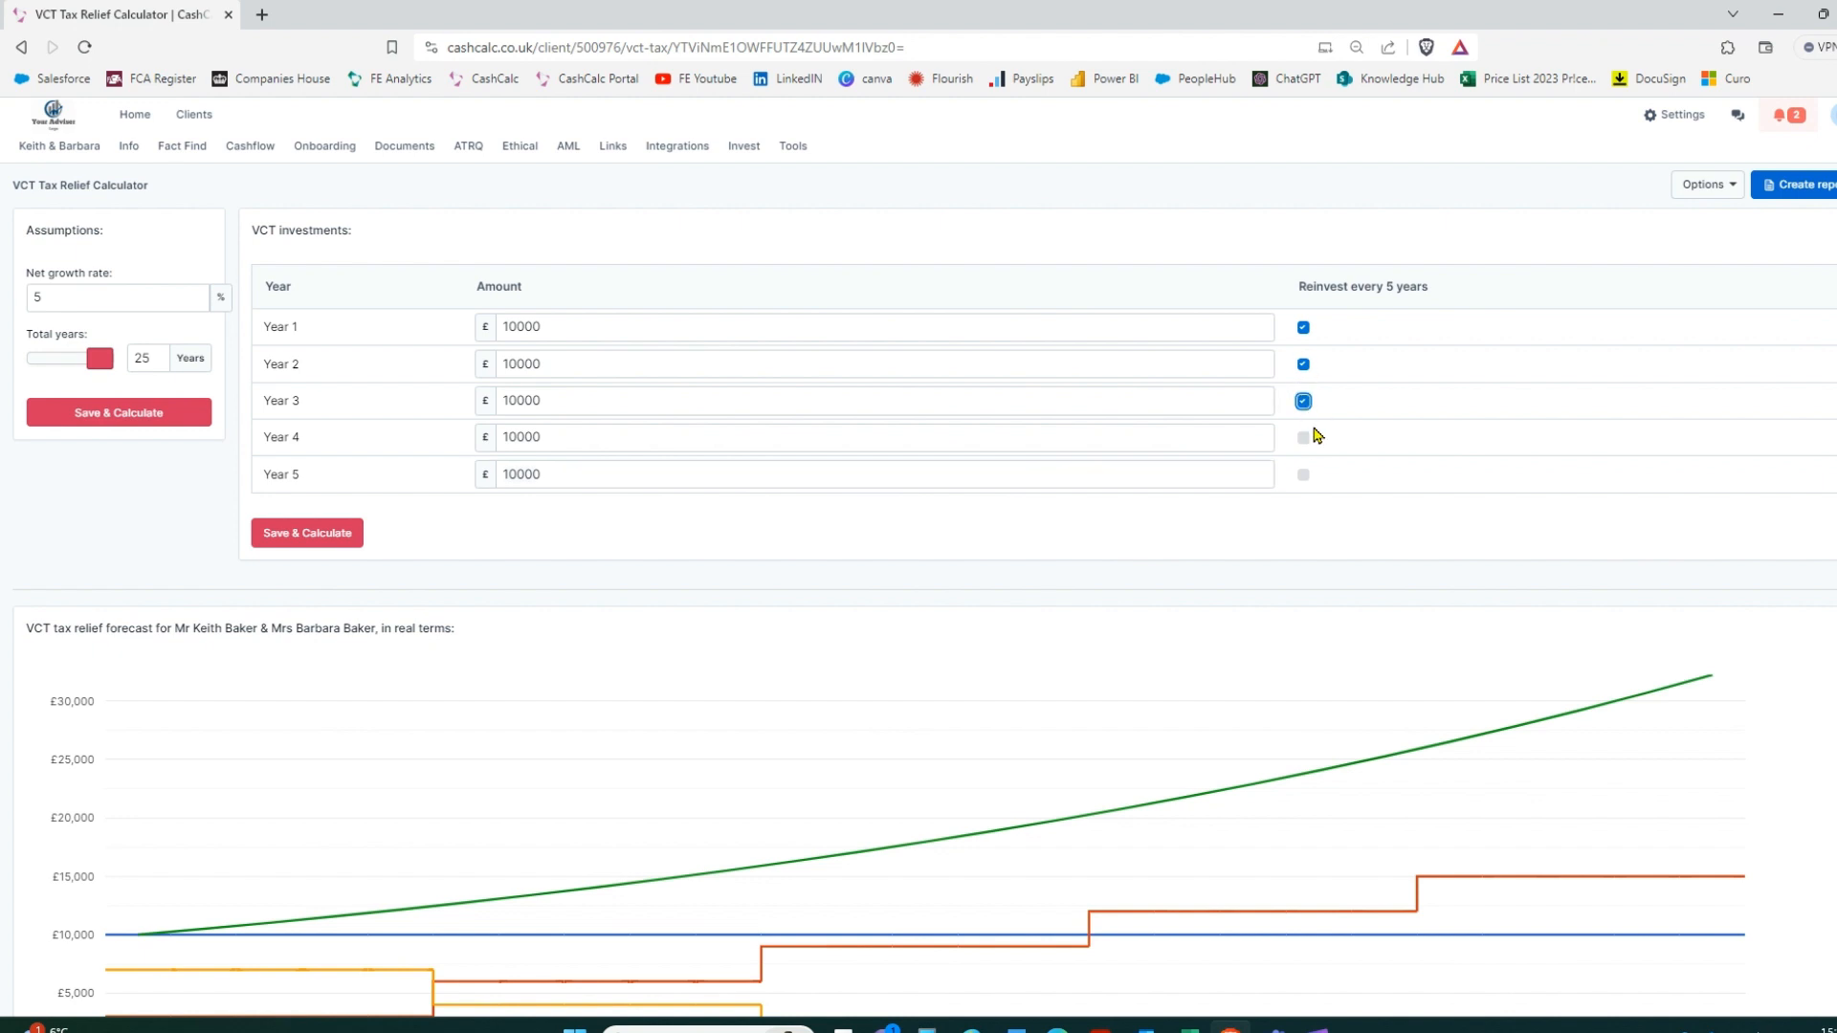
pyautogui.click(1303, 437)
pyautogui.click(1303, 475)
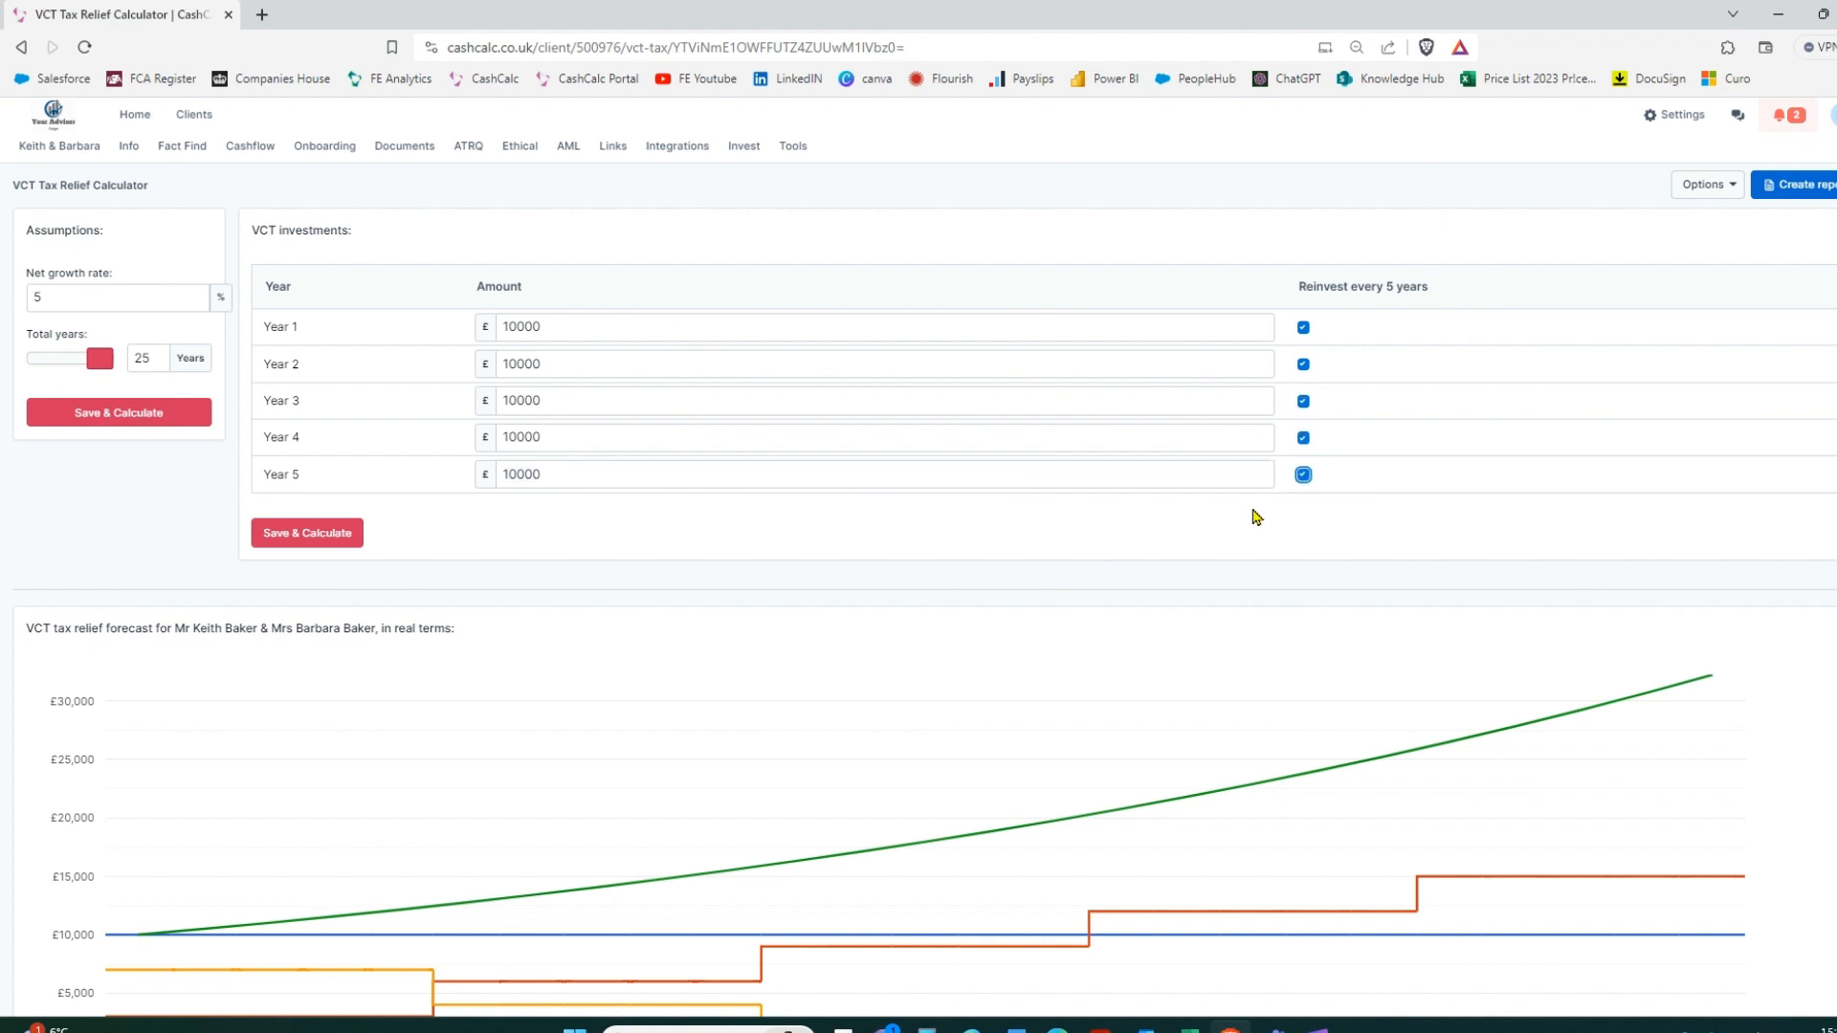
pyautogui.click(315, 546)
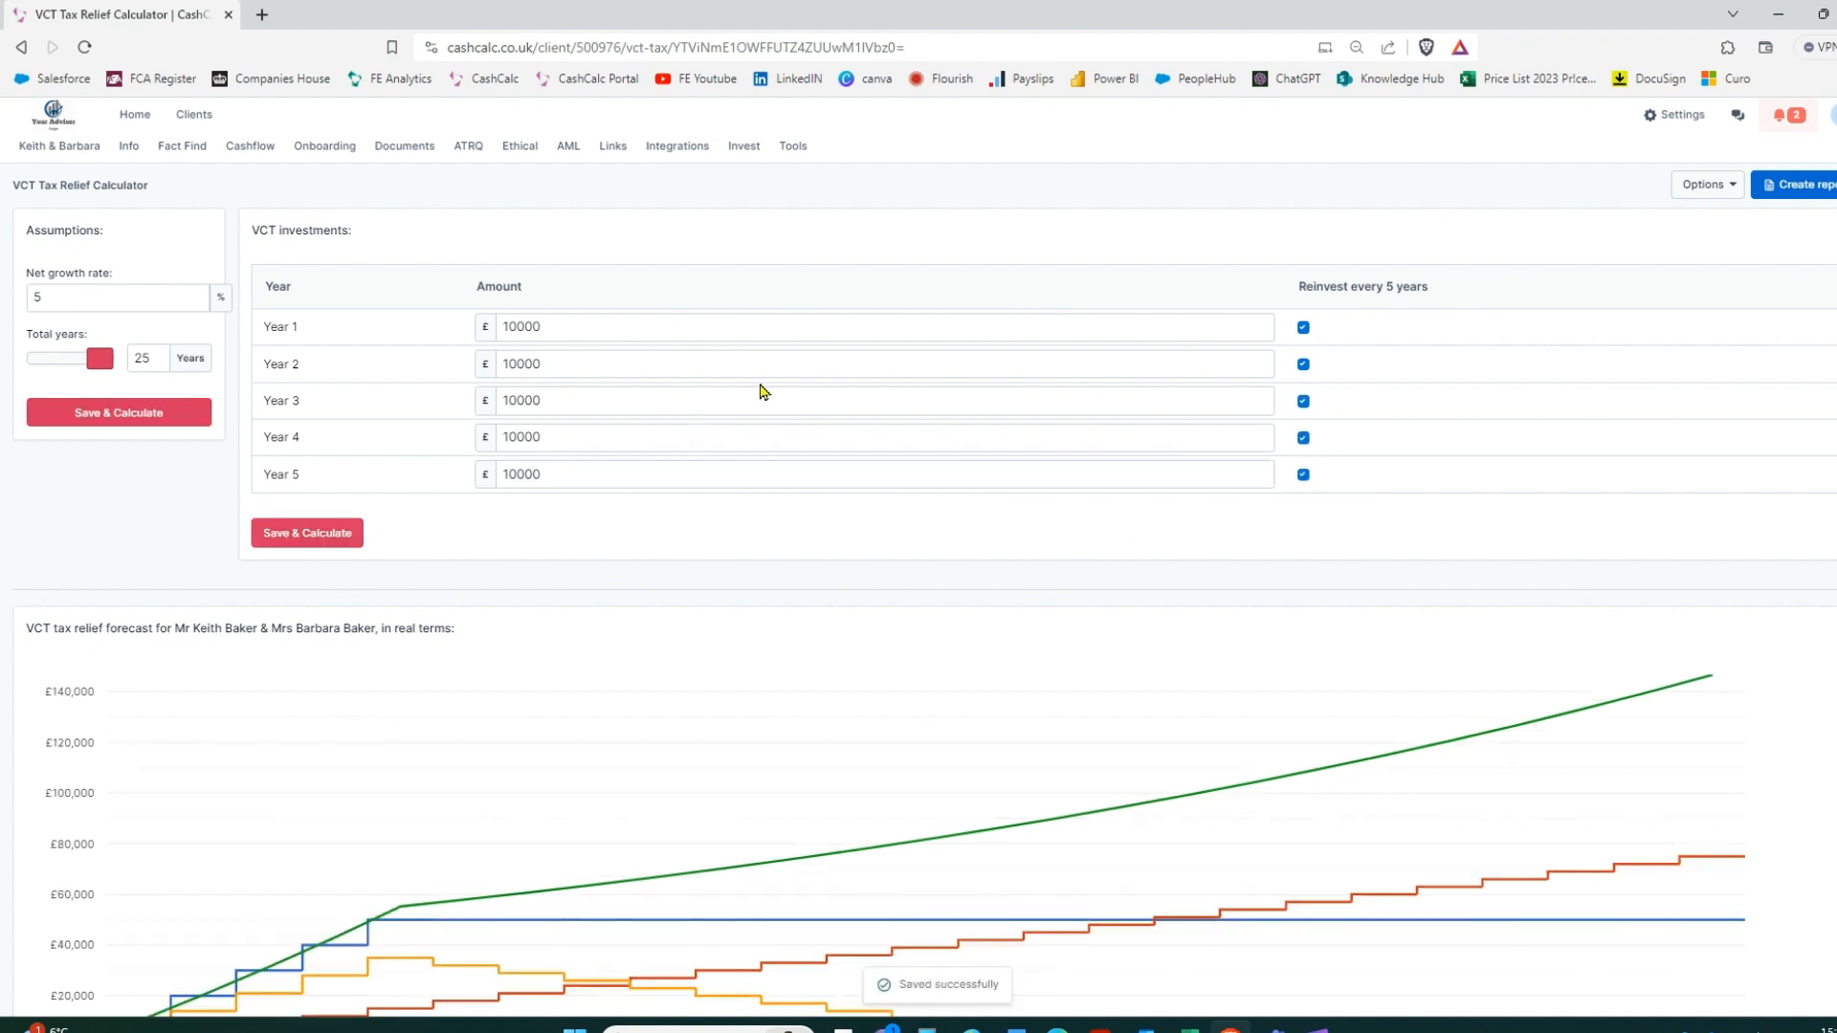
pyautogui.scroll(-2, 762, 391)
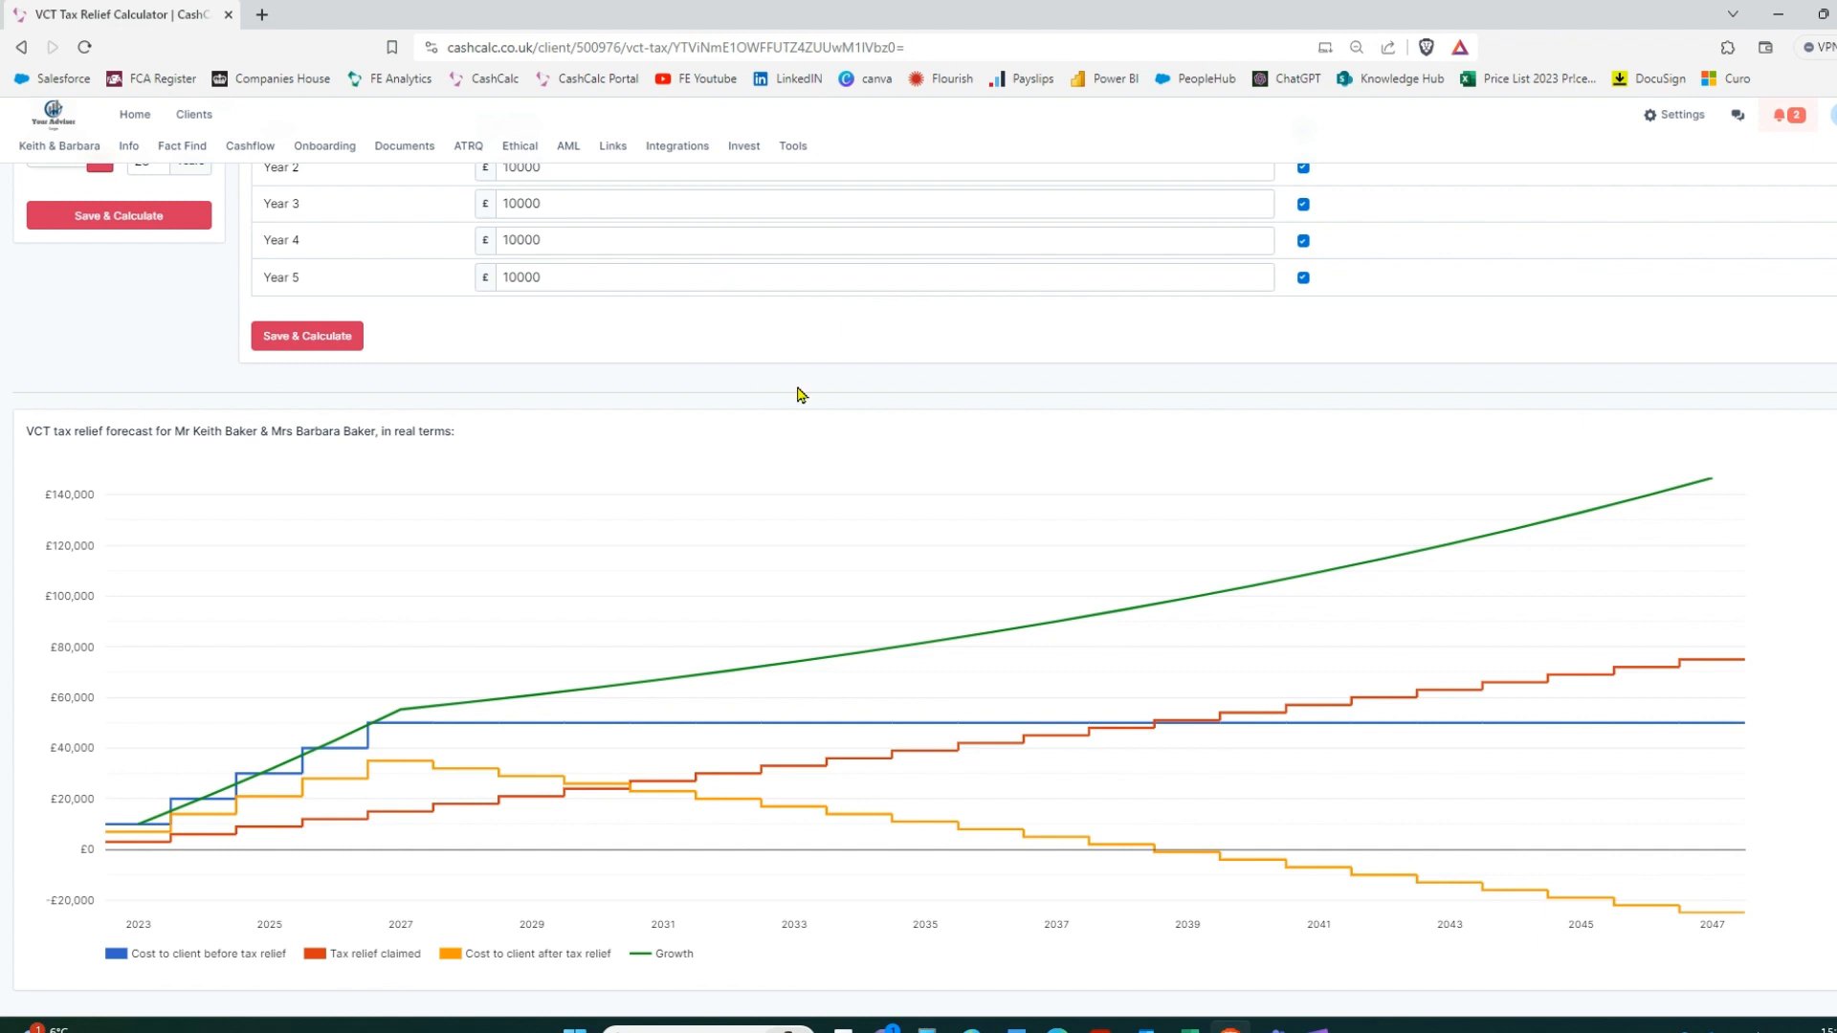
pyautogui.moveTo(1740, 628)
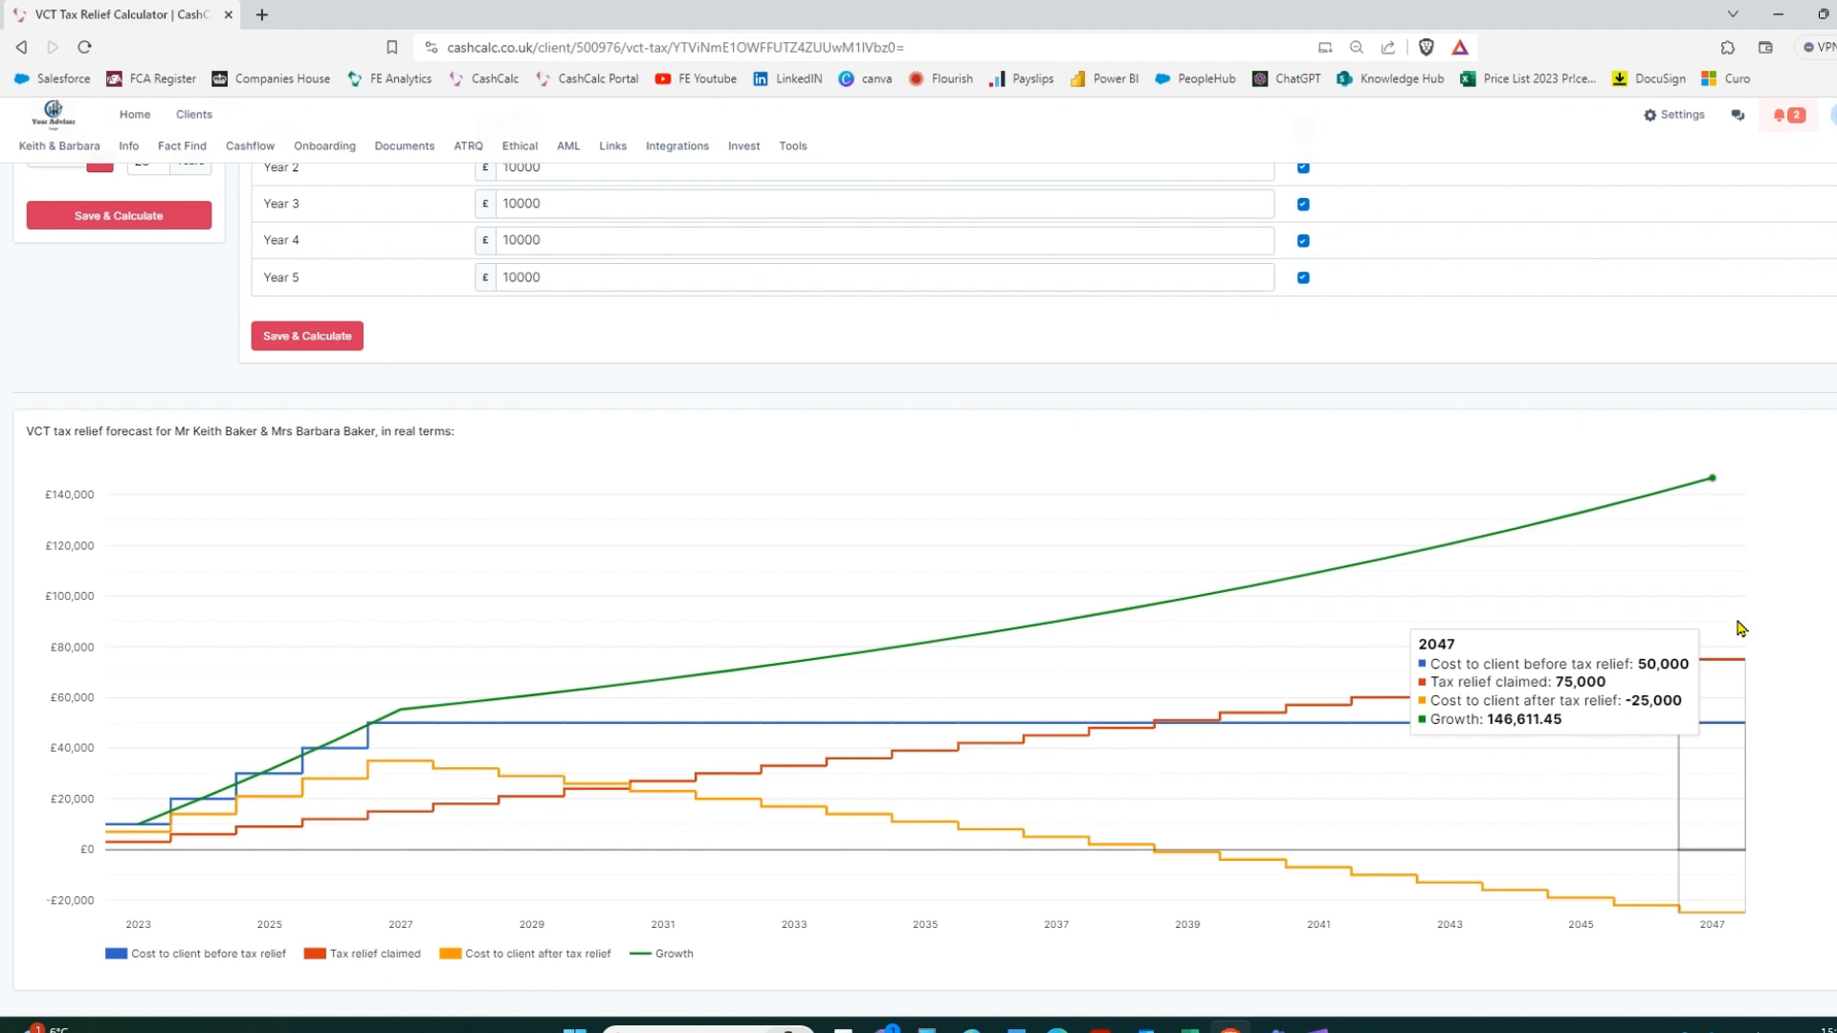
# Create the VCT tax relief PDF report and read through it to the year-by-year breakdown
pyautogui.scroll(2, 1531, 468)
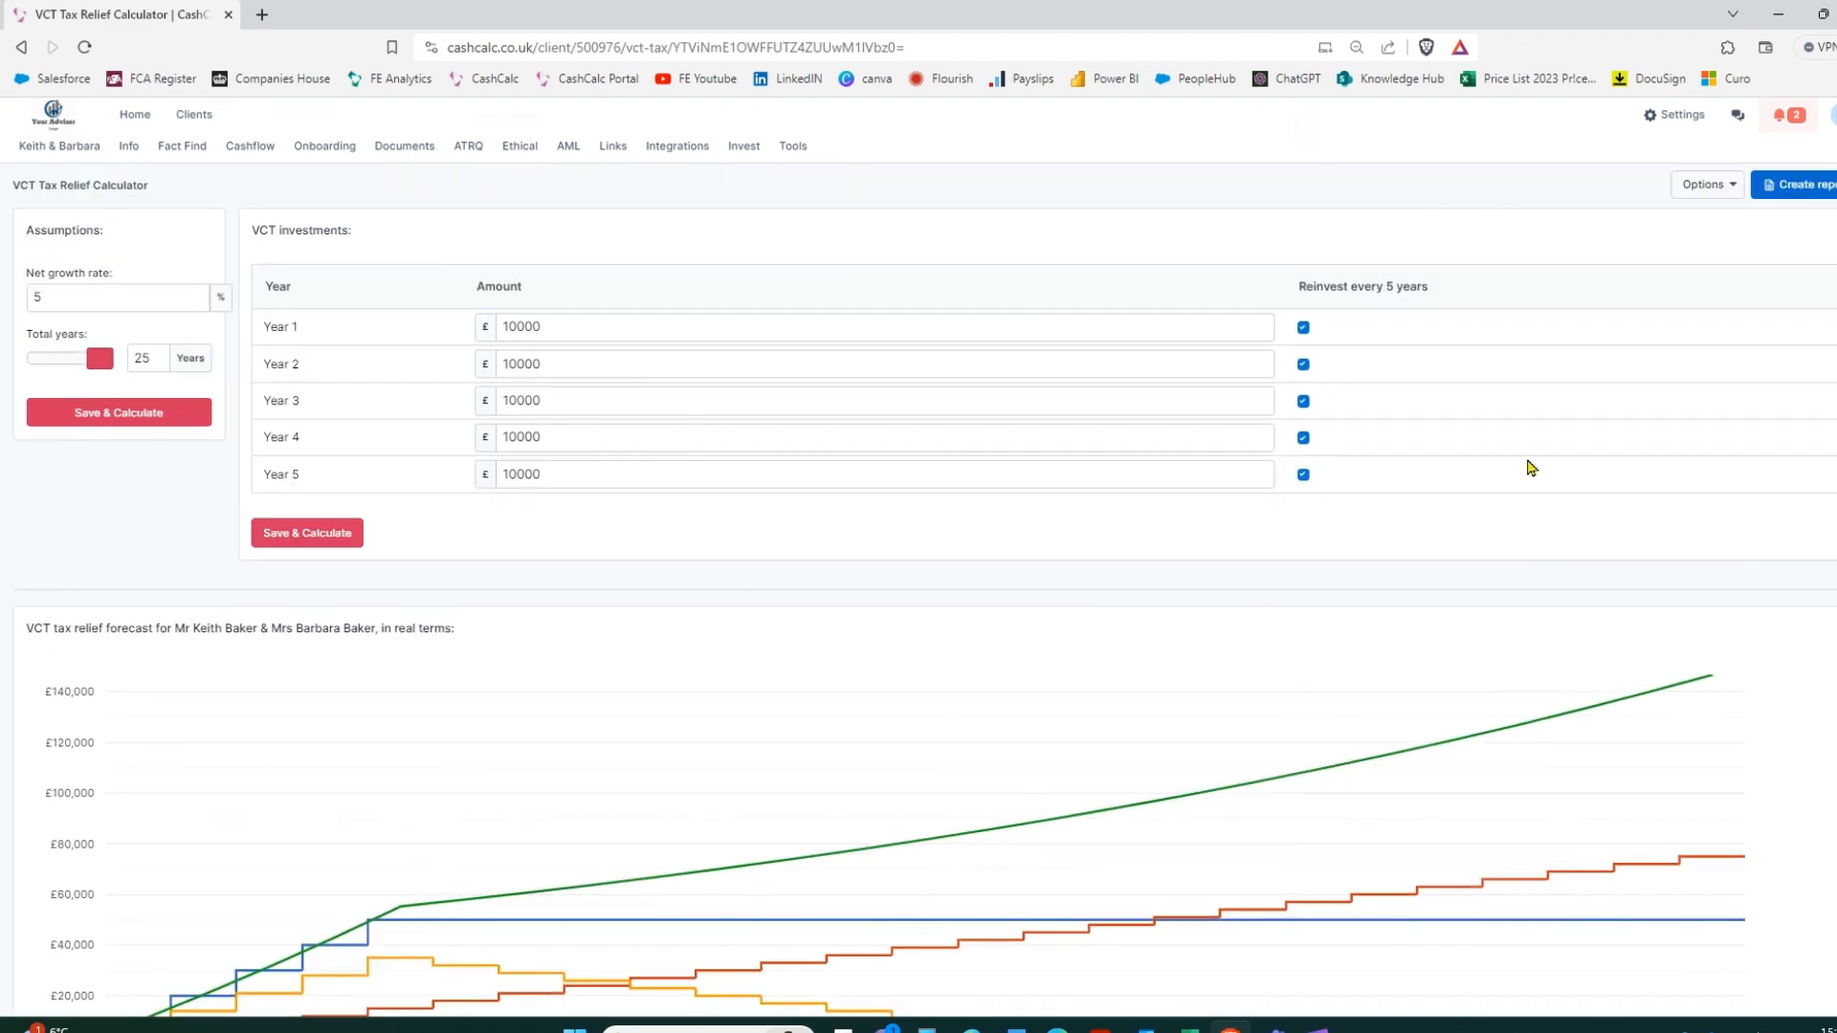
pyautogui.click(1815, 192)
pyautogui.click(1110, 613)
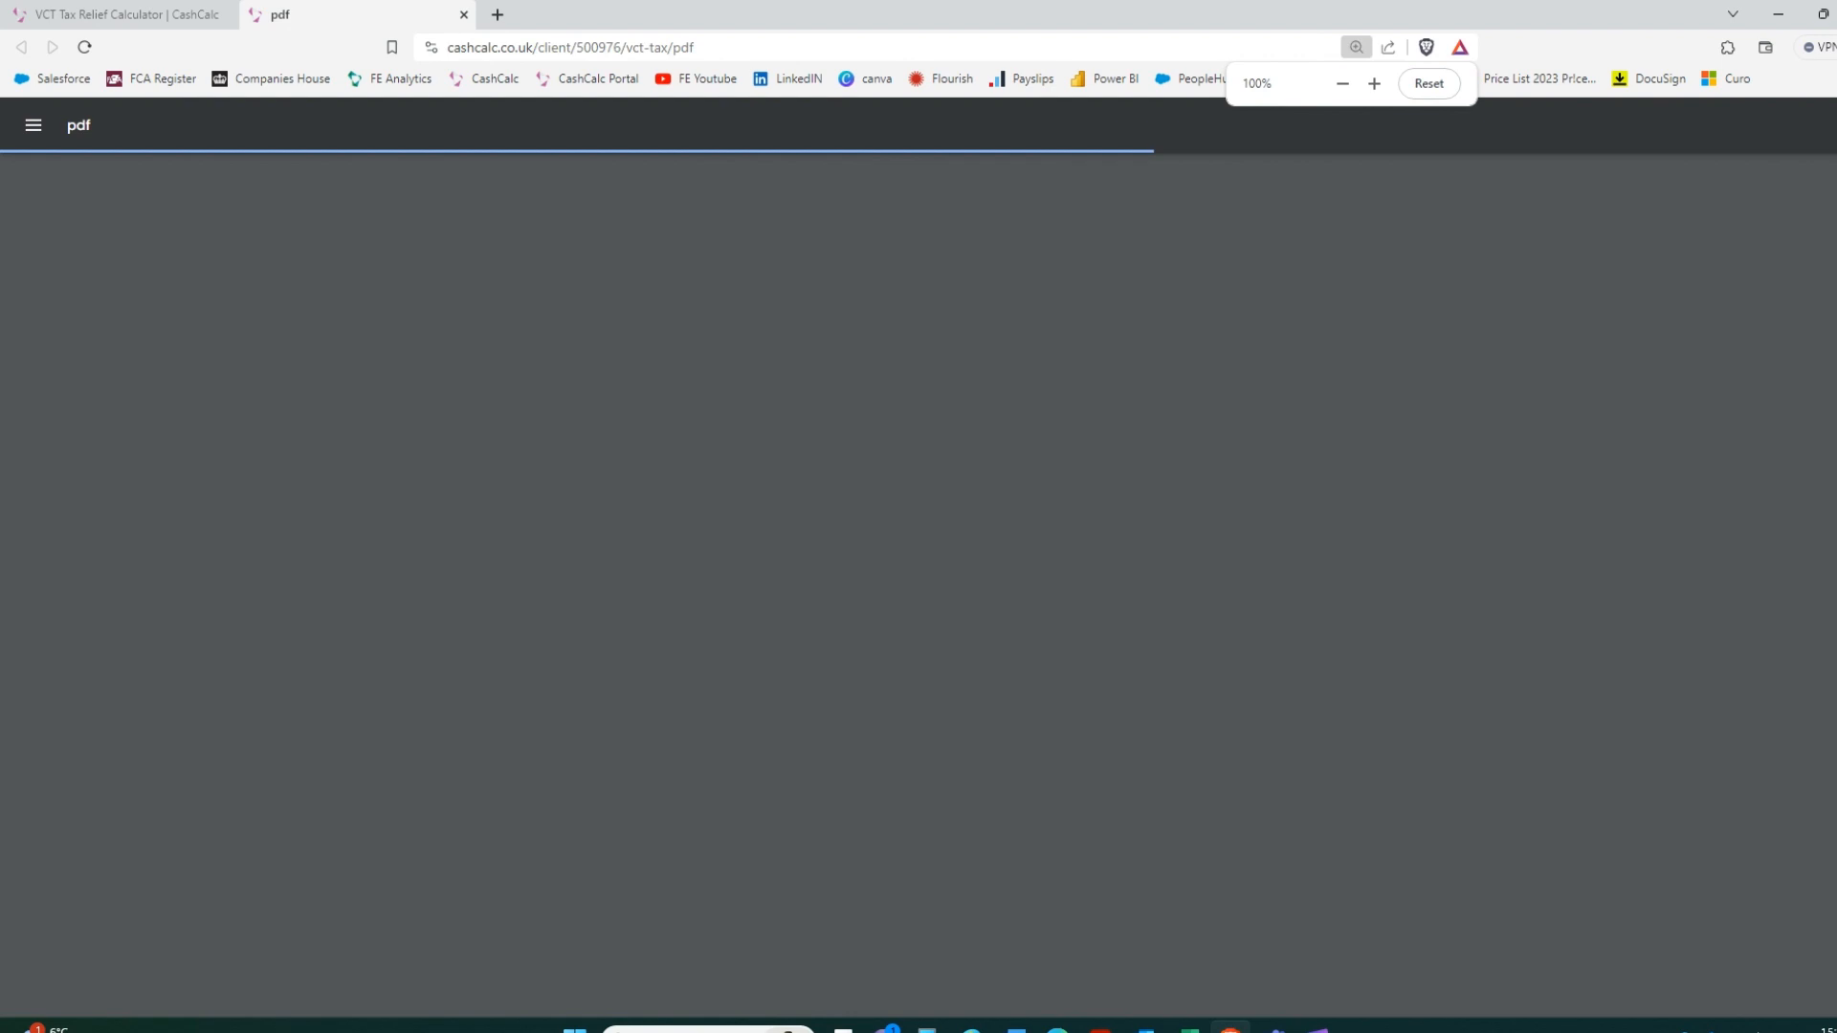
pyautogui.scroll(-6, 937, 574)
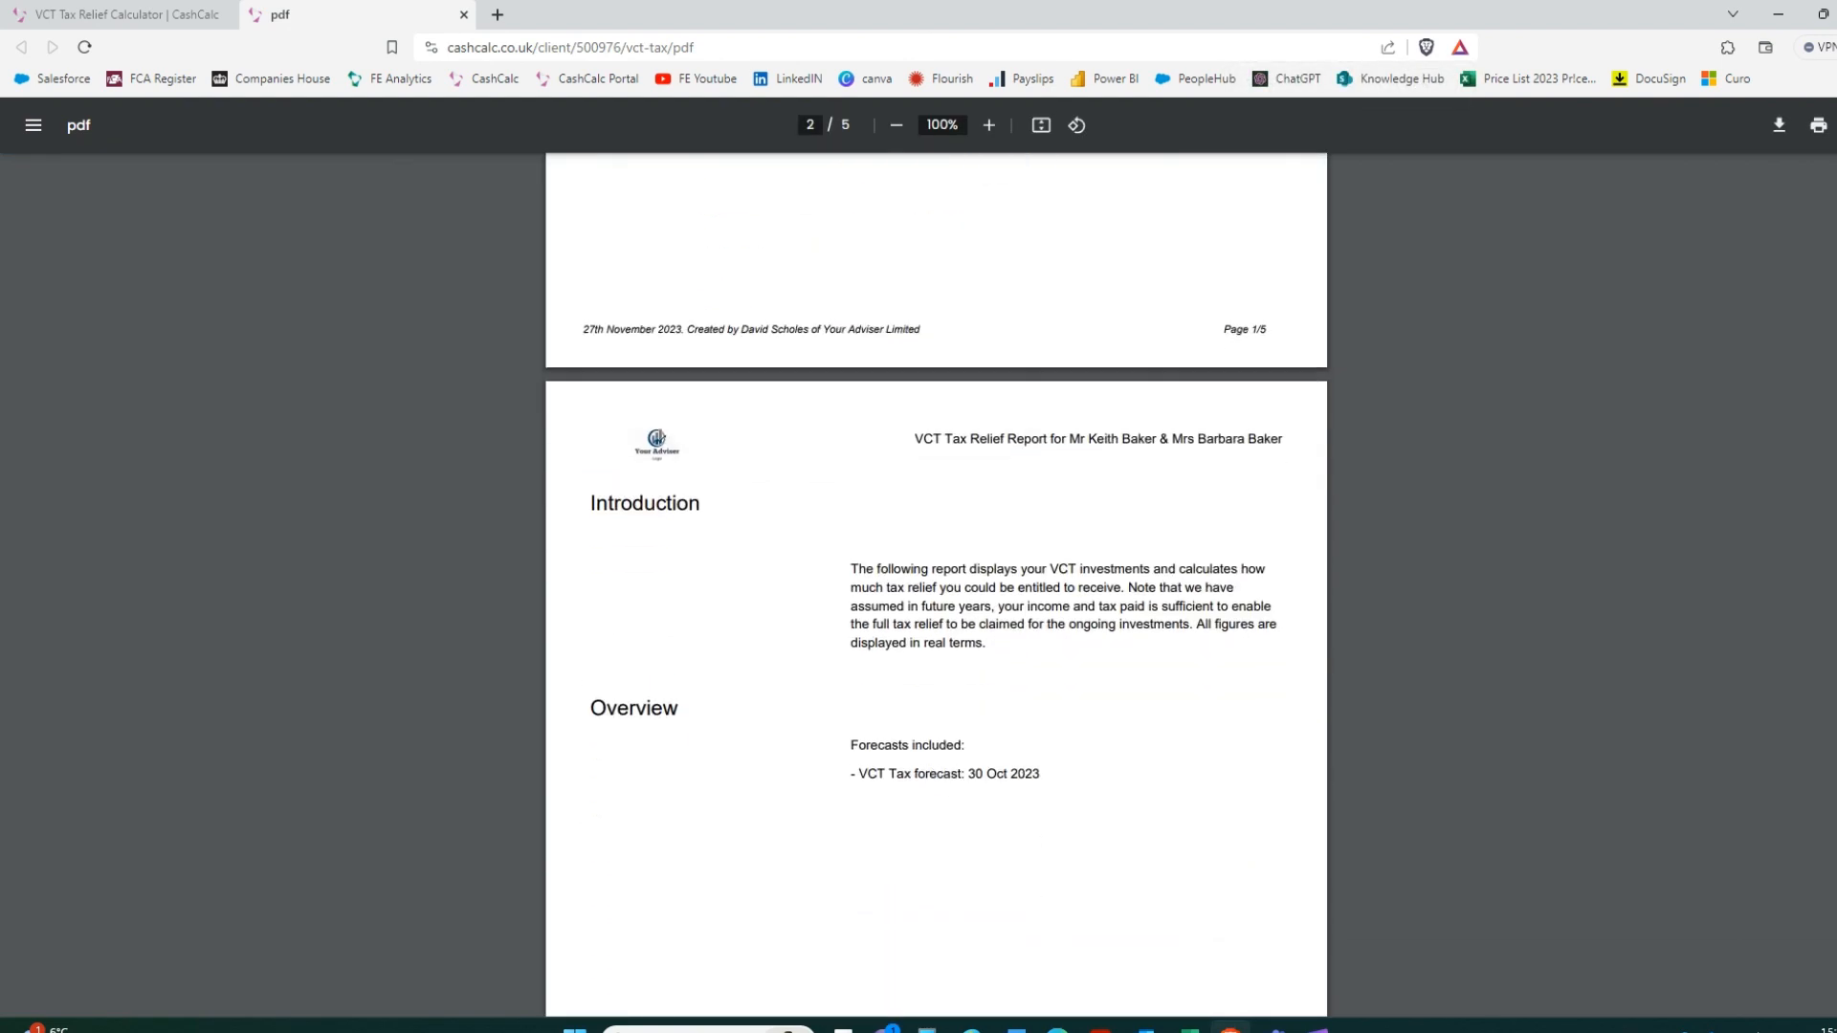
pyautogui.scroll(-13, 936, 574)
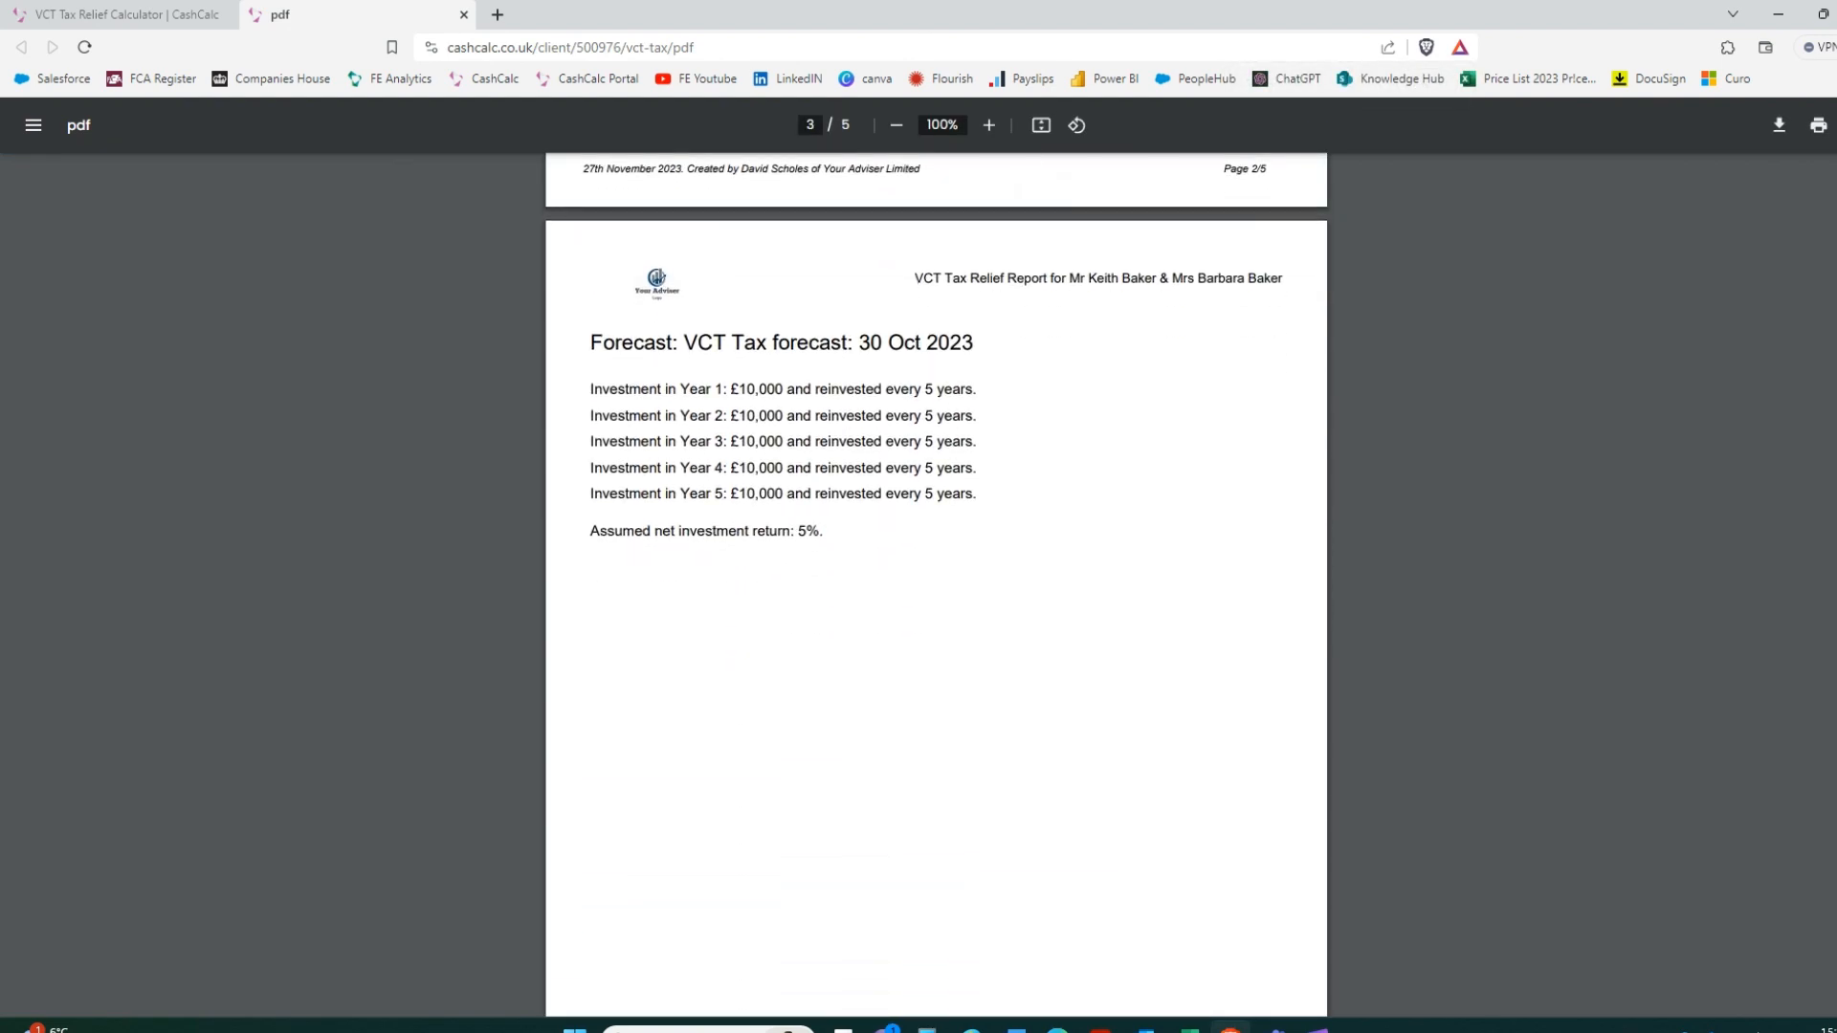
pyautogui.scroll(-12, 936, 574)
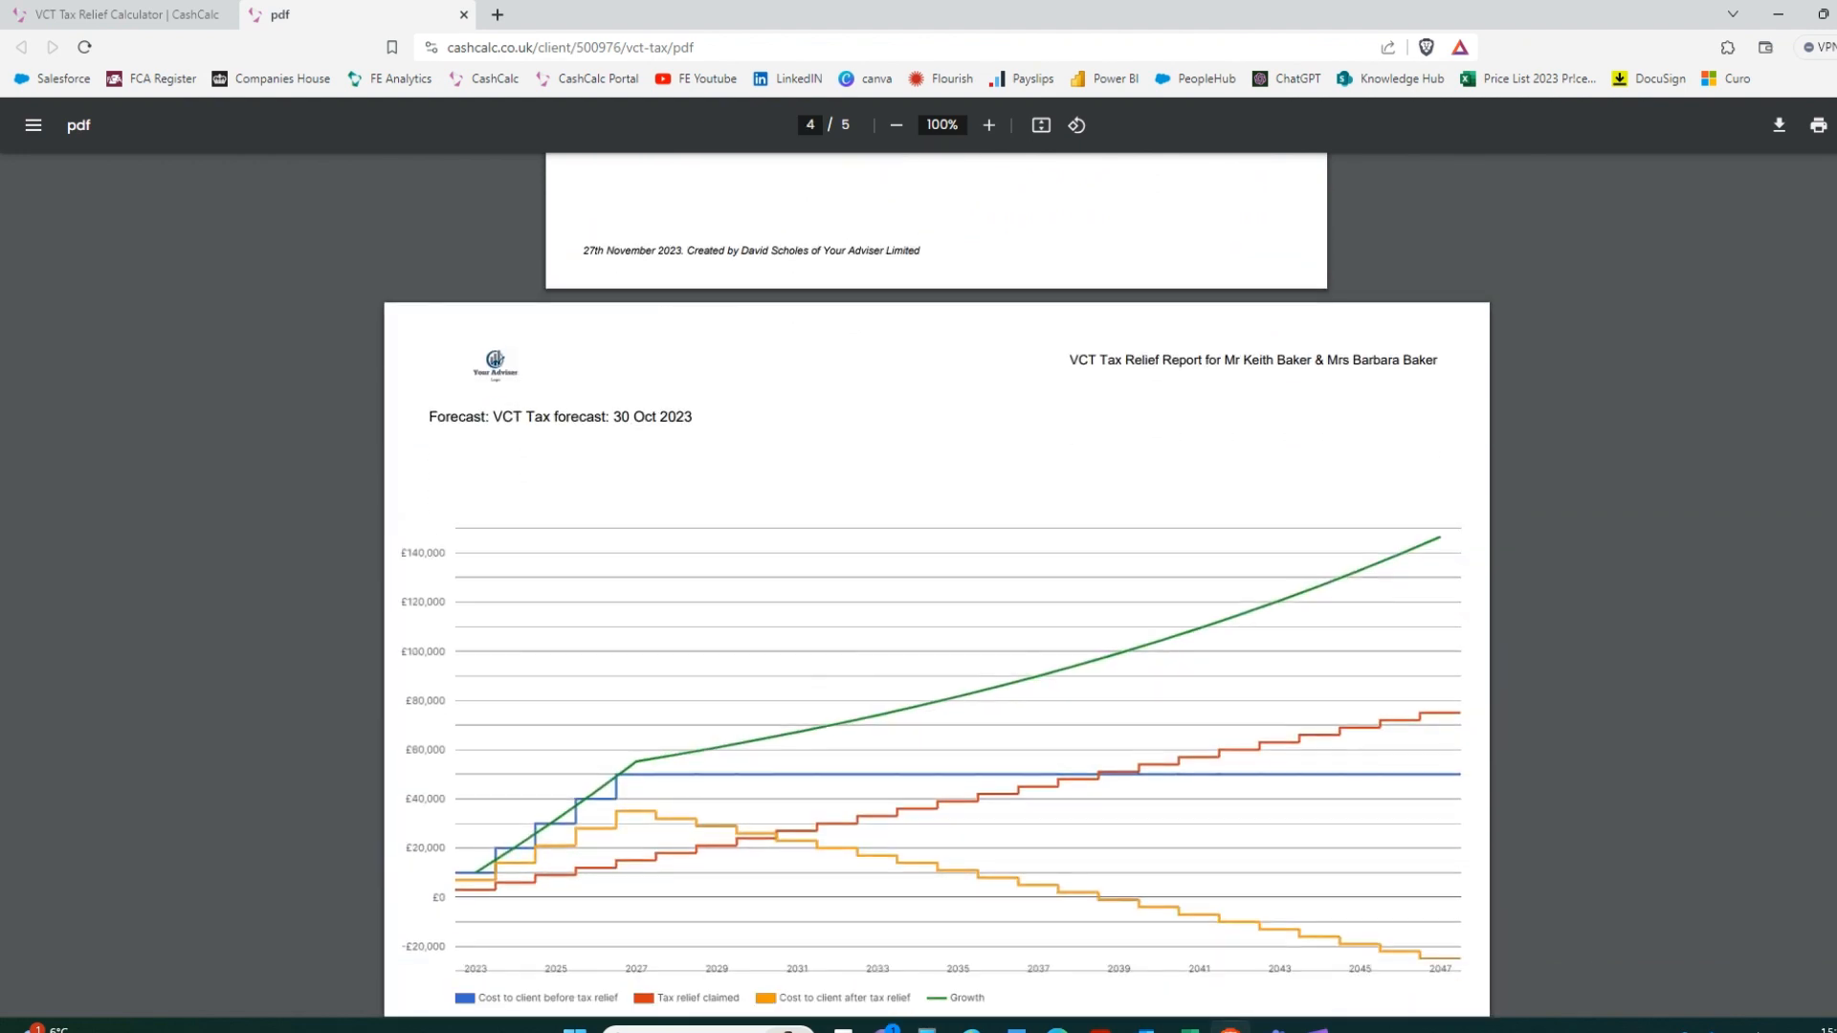
pyautogui.scroll(-2, 936, 574)
pyautogui.scroll(-10, 937, 574)
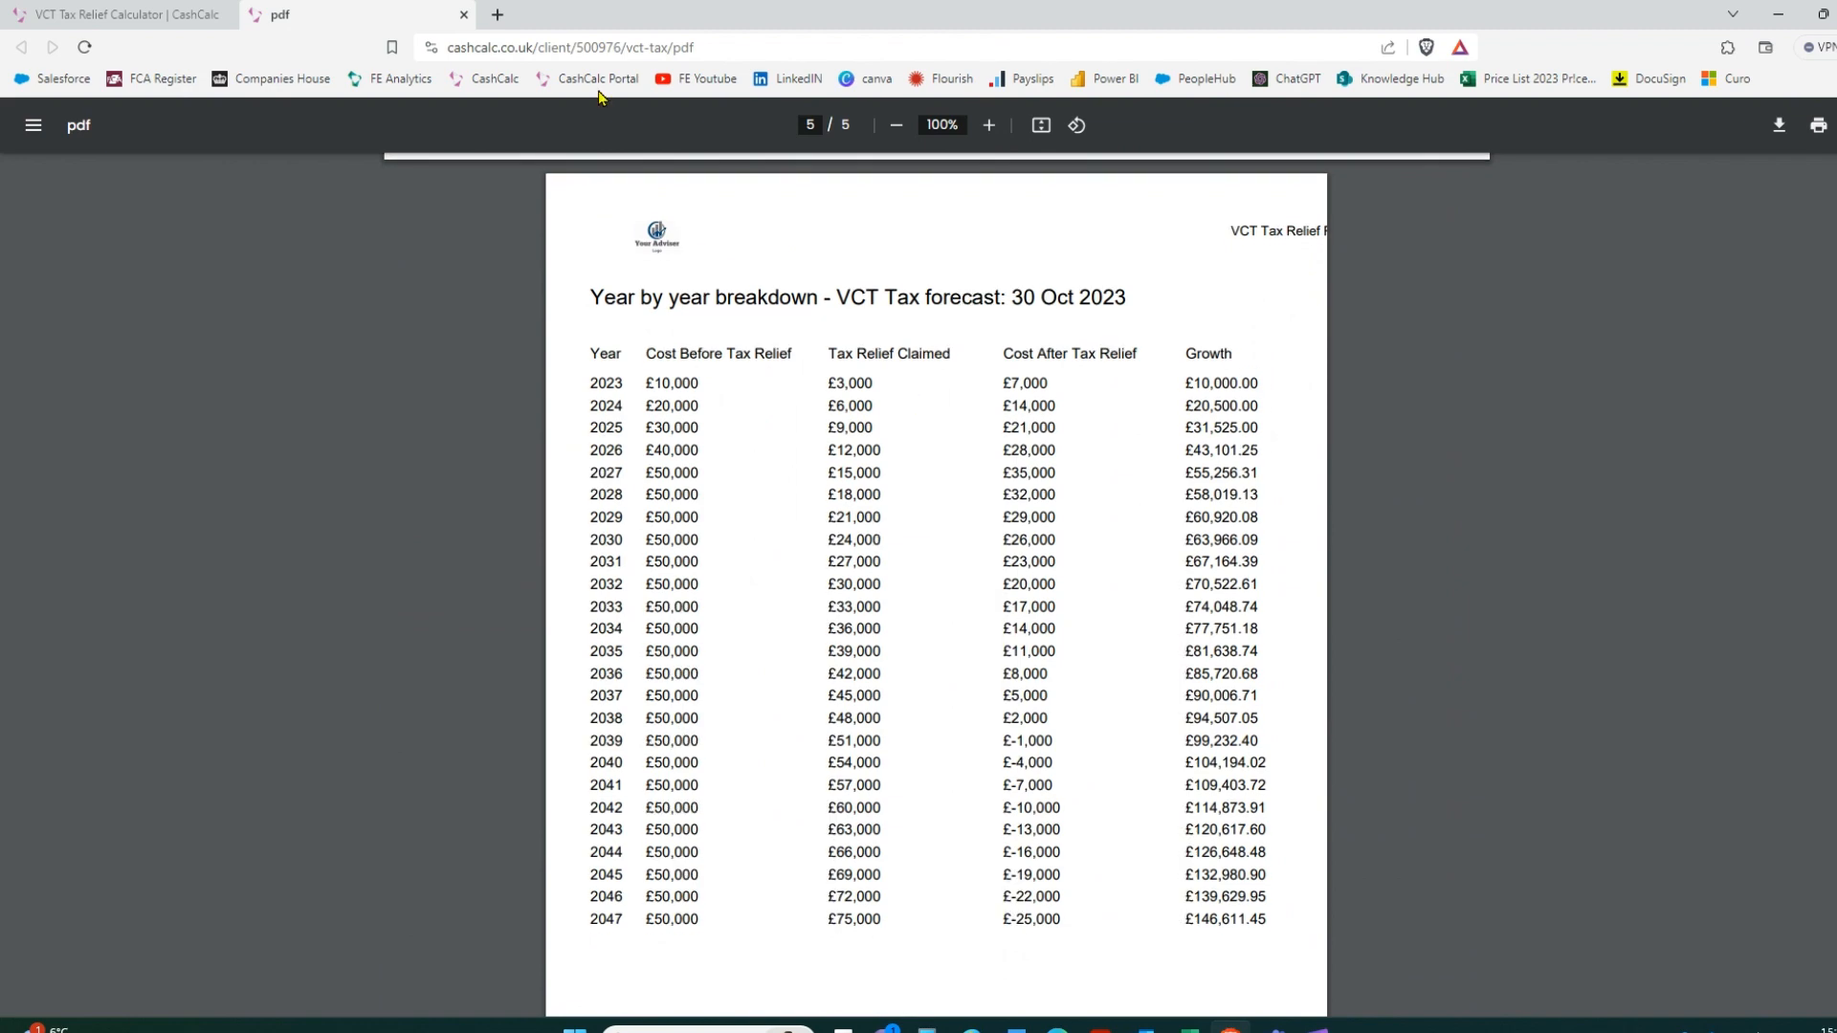
# Close the PDF report and open the EIS Tax Relief Calculator from the planning tools
pyautogui.click(463, 15)
pyautogui.click(1102, 500)
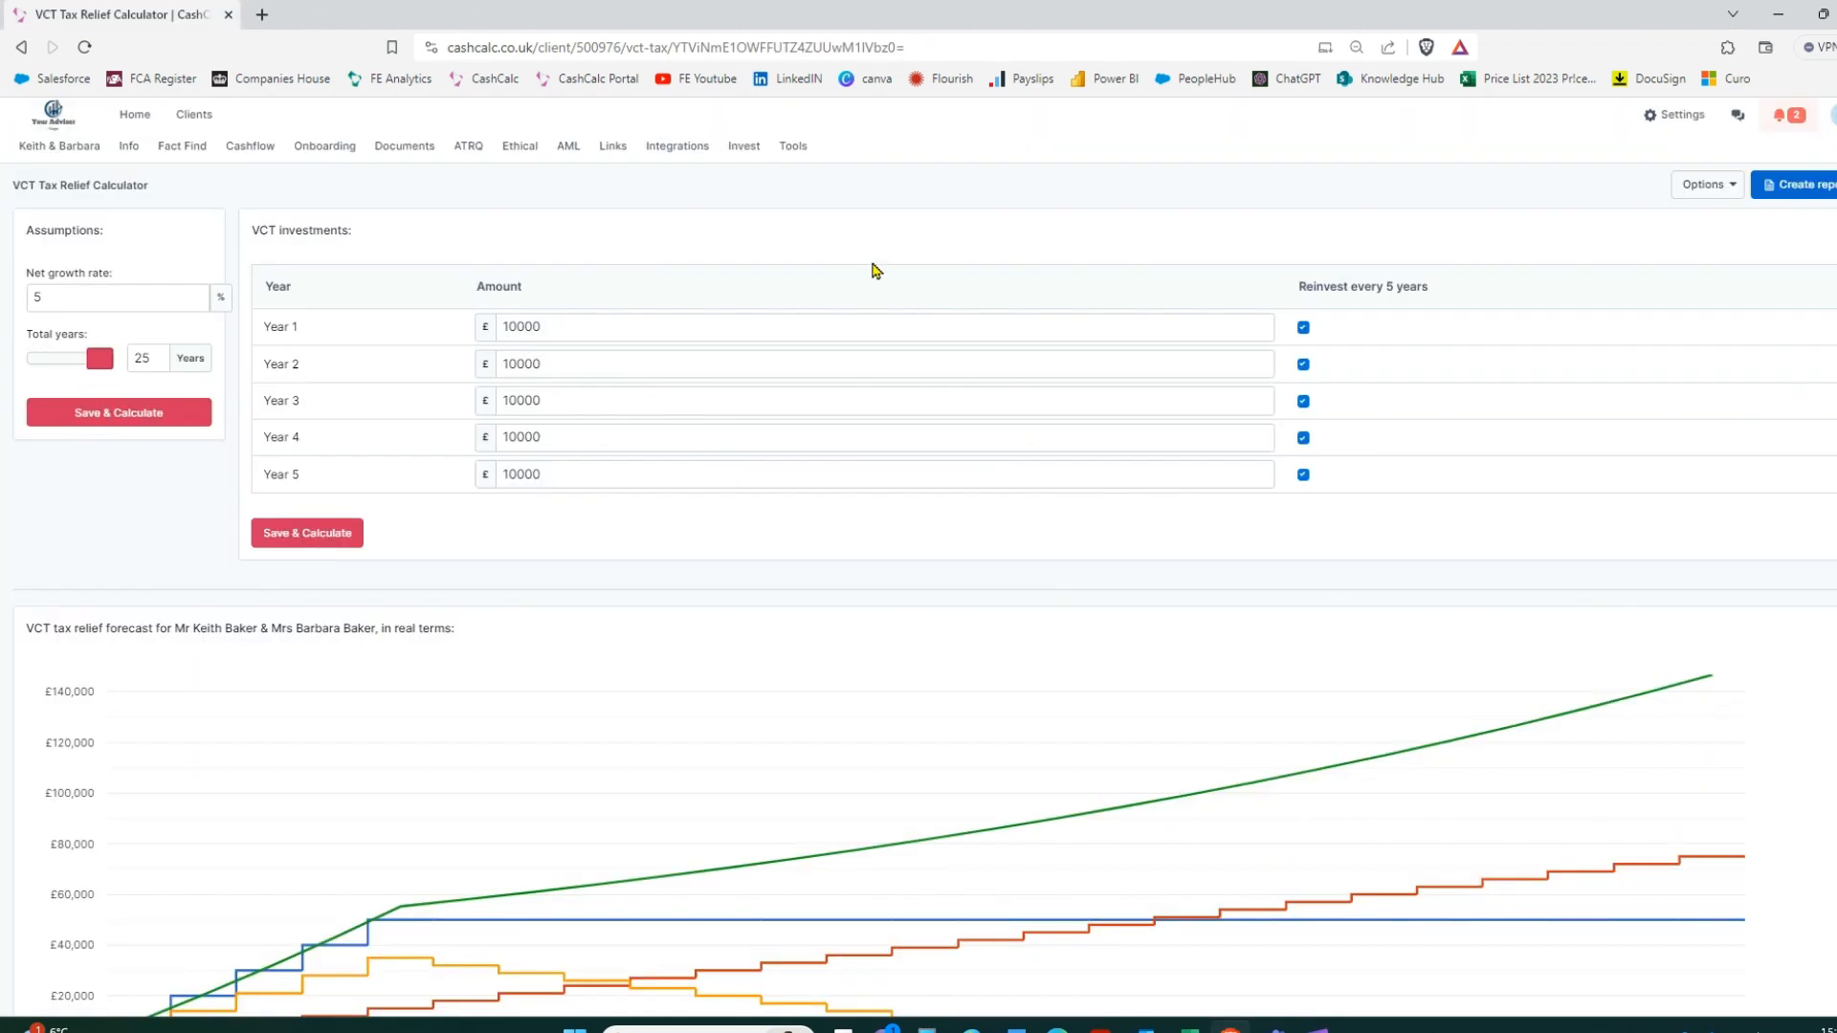
pyautogui.click(792, 147)
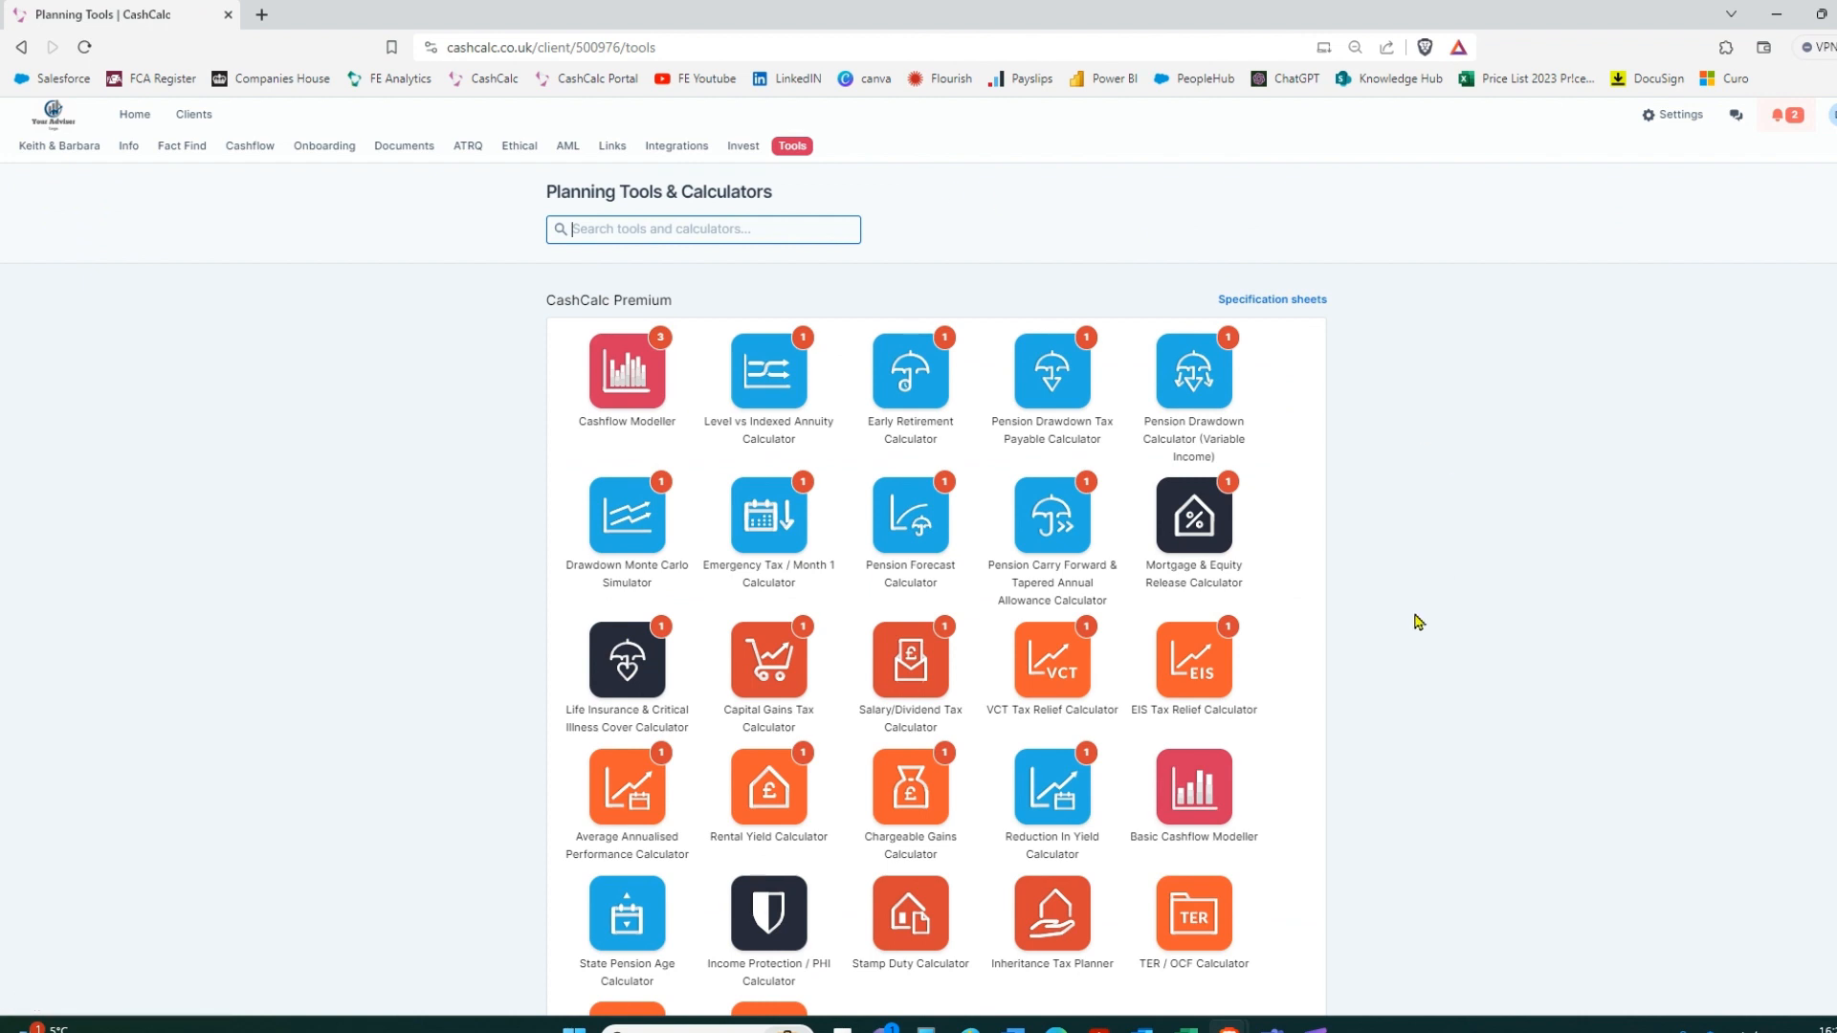
pyautogui.click(1191, 665)
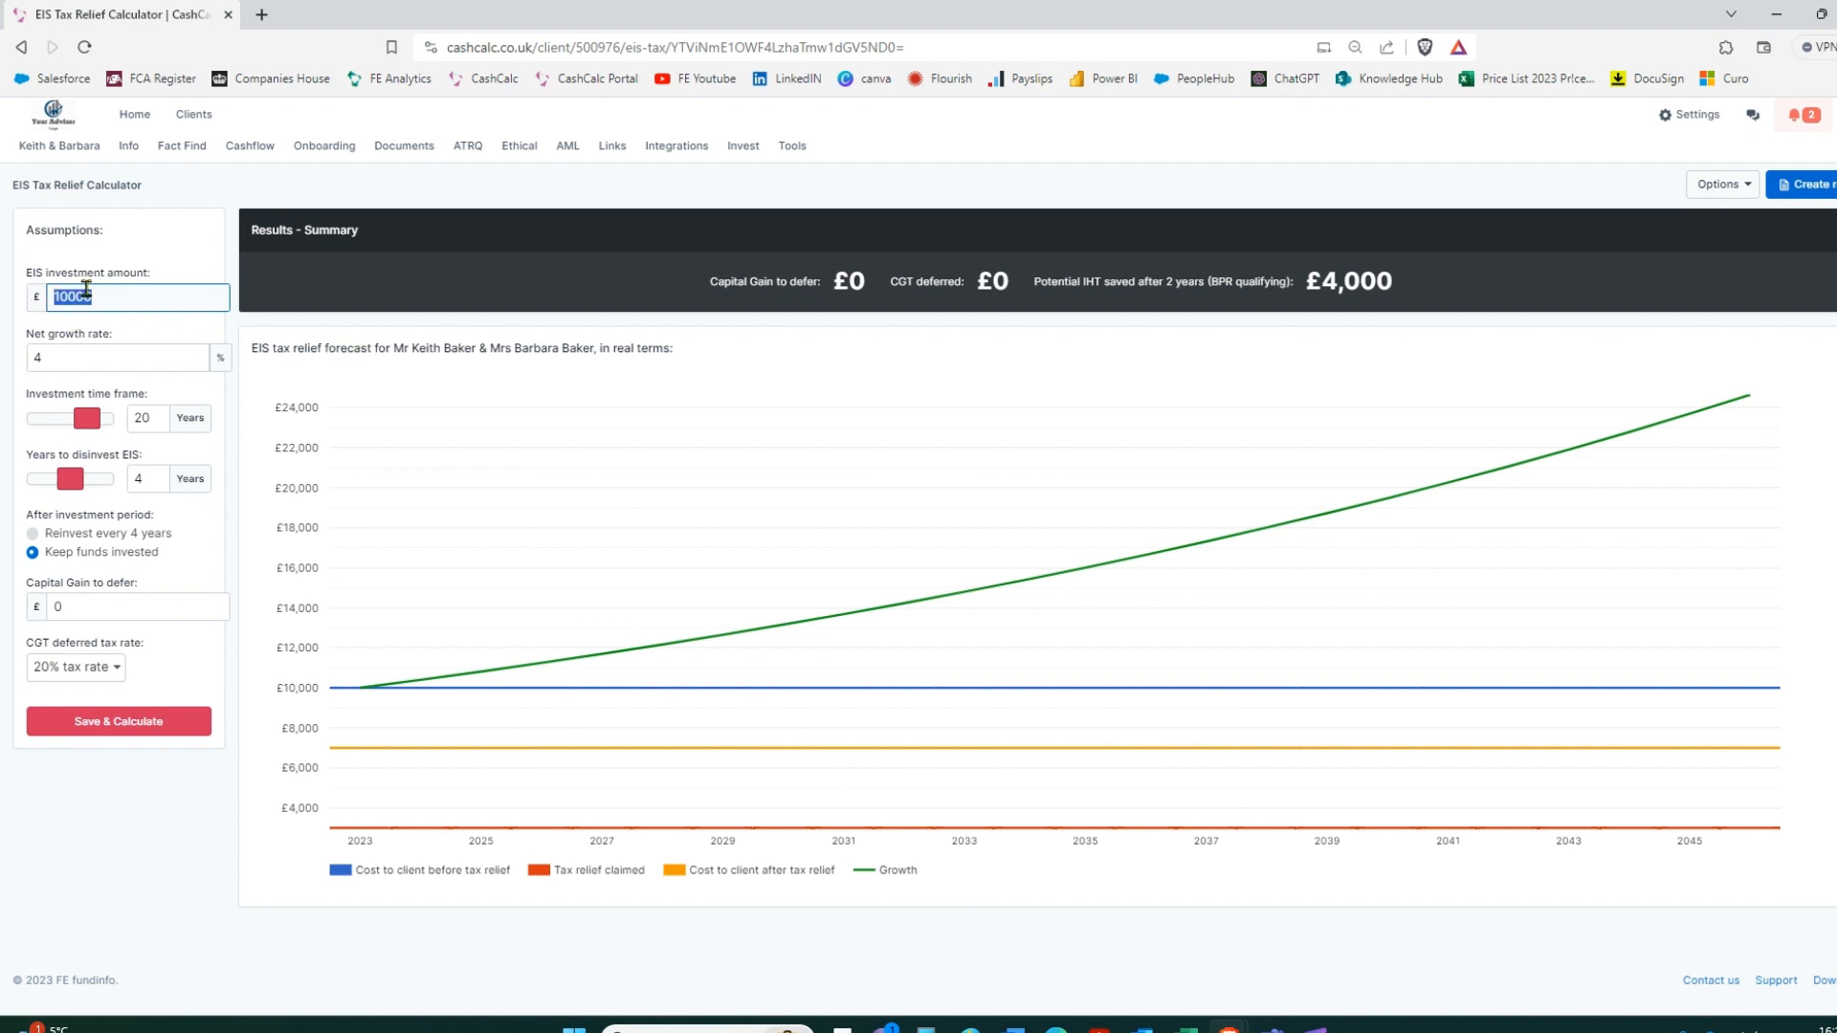
# Try 3 years to disinvest for the EIS investment and return the period to 4 years
pyautogui.doubleClick(73, 352)
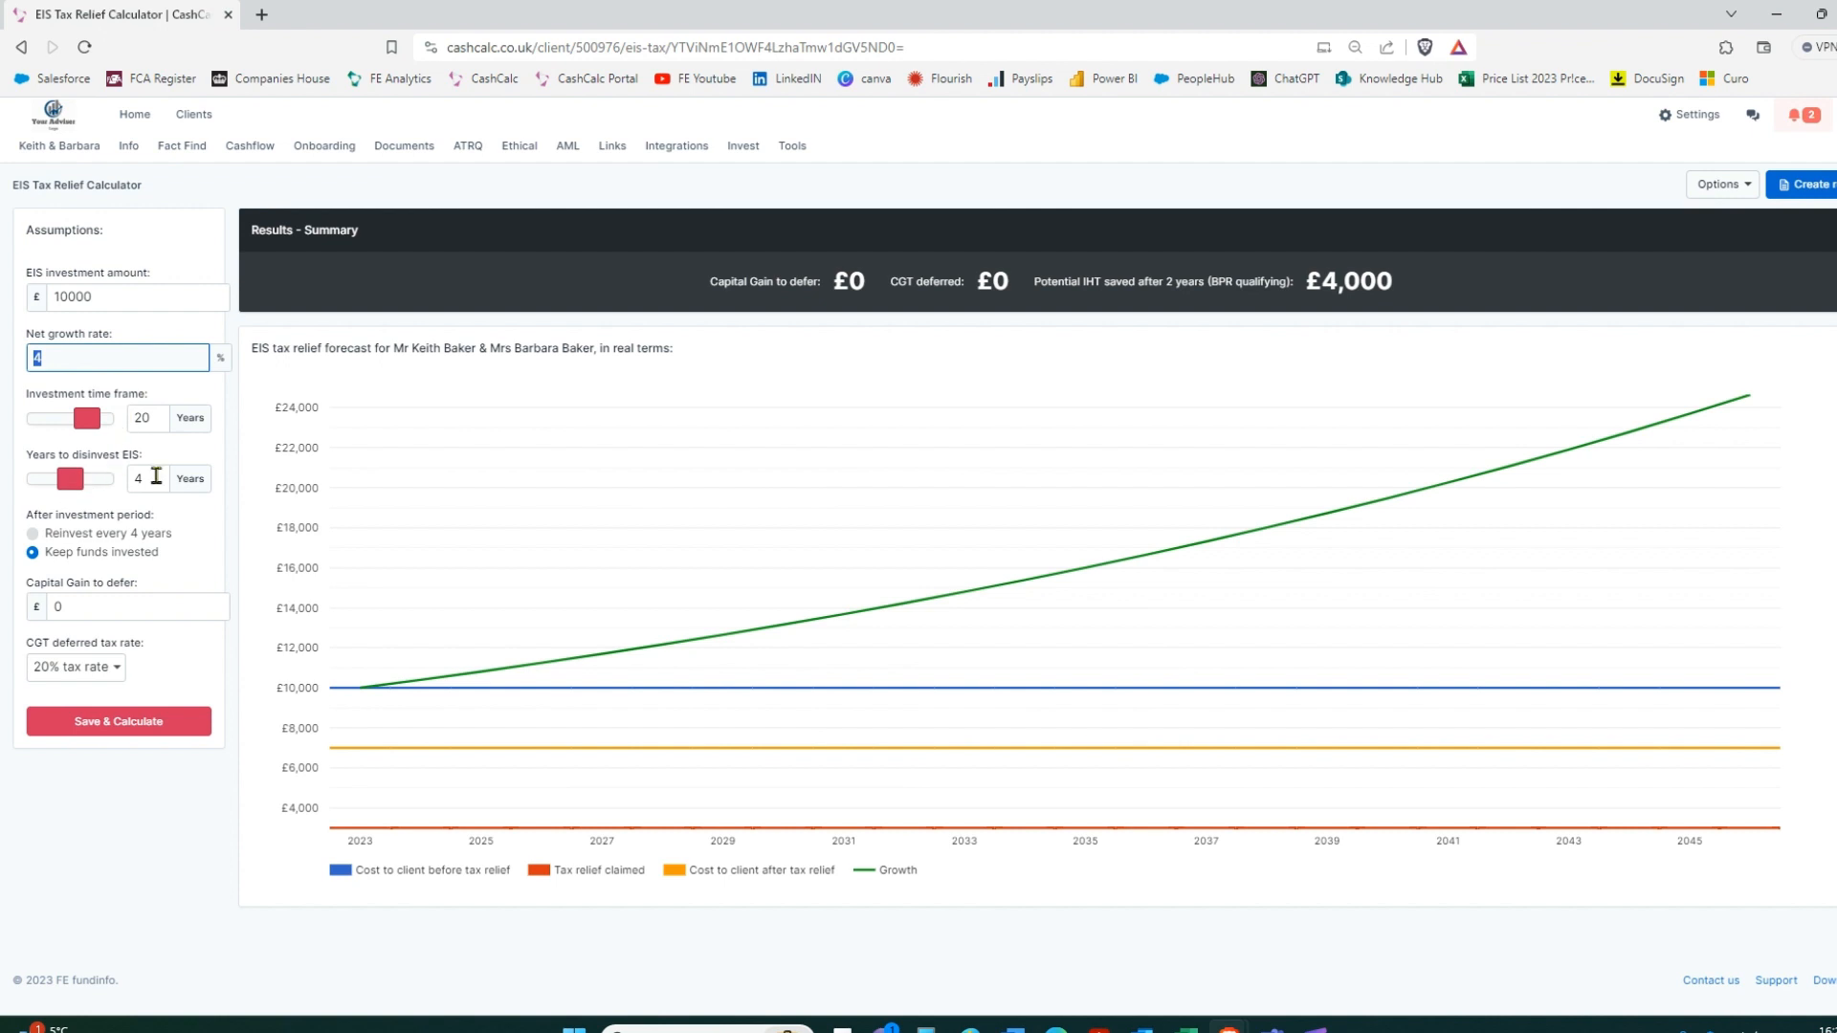
pyautogui.click(71, 481)
pyautogui.moveTo(69, 486); pyautogui.dragTo(43, 486)
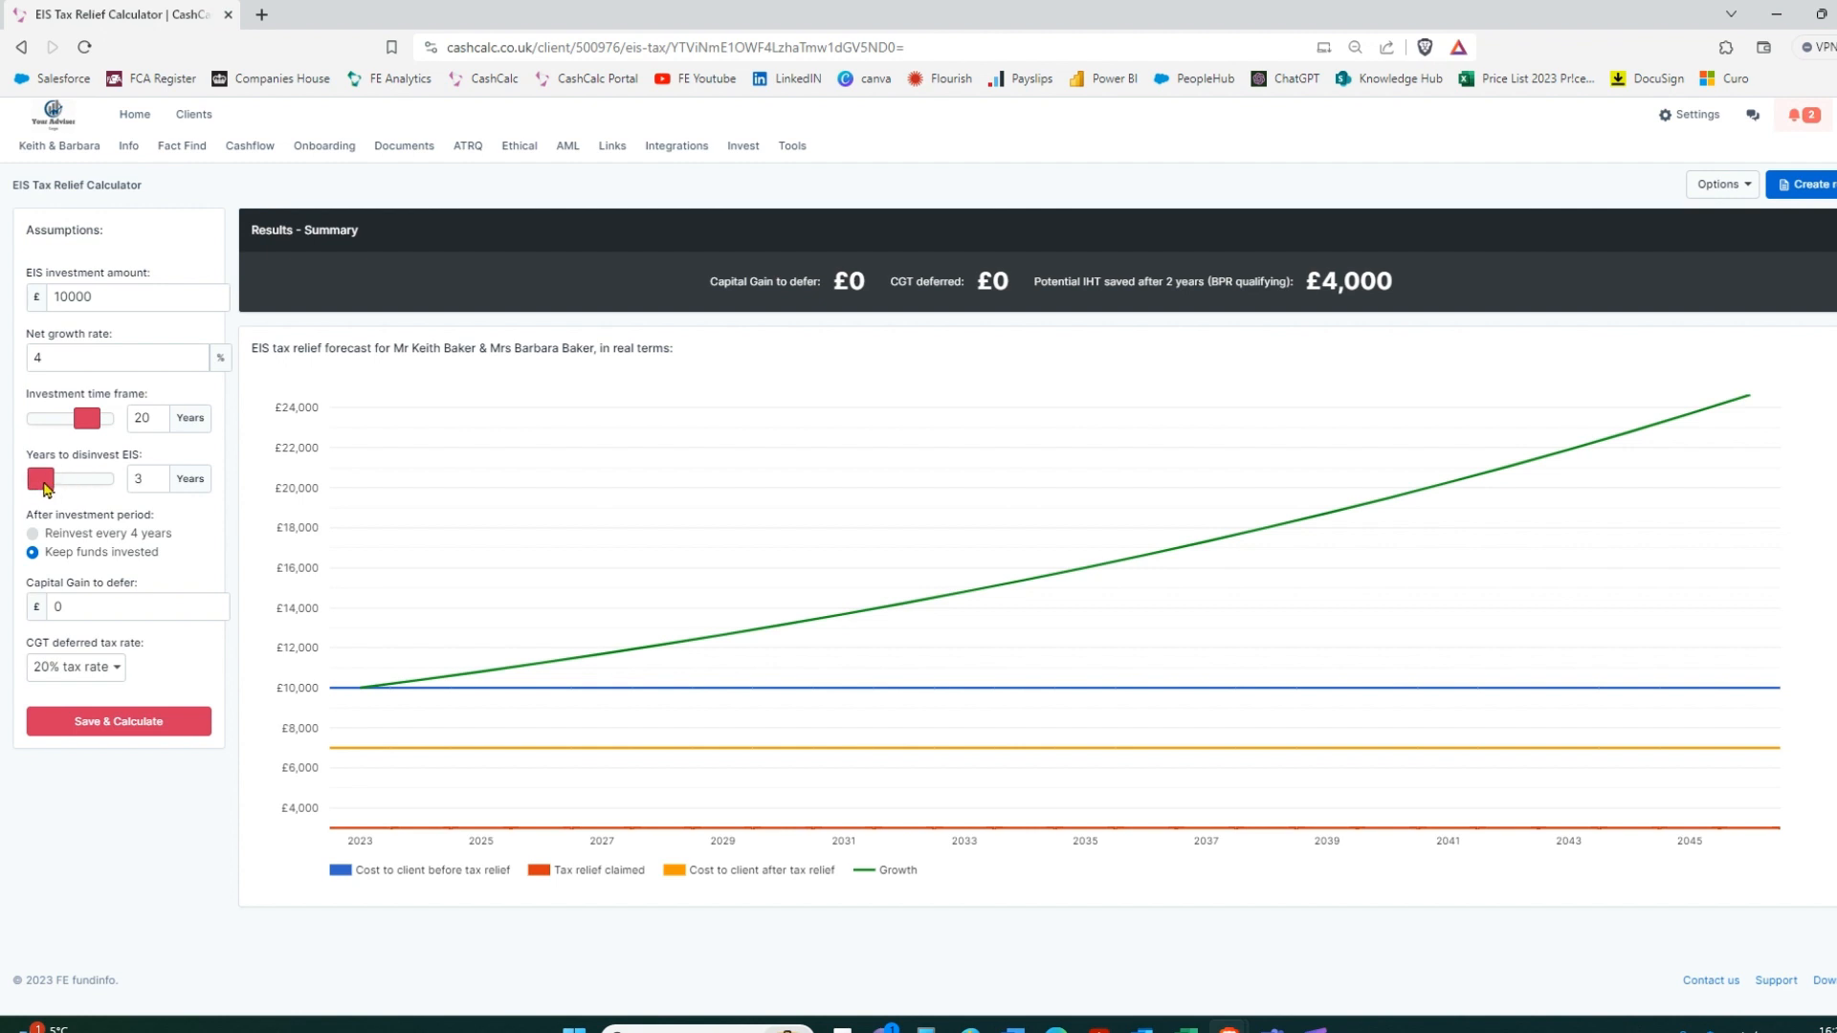
pyautogui.moveTo(43, 486)
pyautogui.mouseDown()
pyautogui.moveTo(100, 483)
pyautogui.moveTo(48, 481)
pyautogui.moveTo(73, 486)
pyautogui.mouseUp()
# Set the EIS funds to reinvest every 4 years after the investment period and recalculate the forecast
pyautogui.moveTo(349, 675)
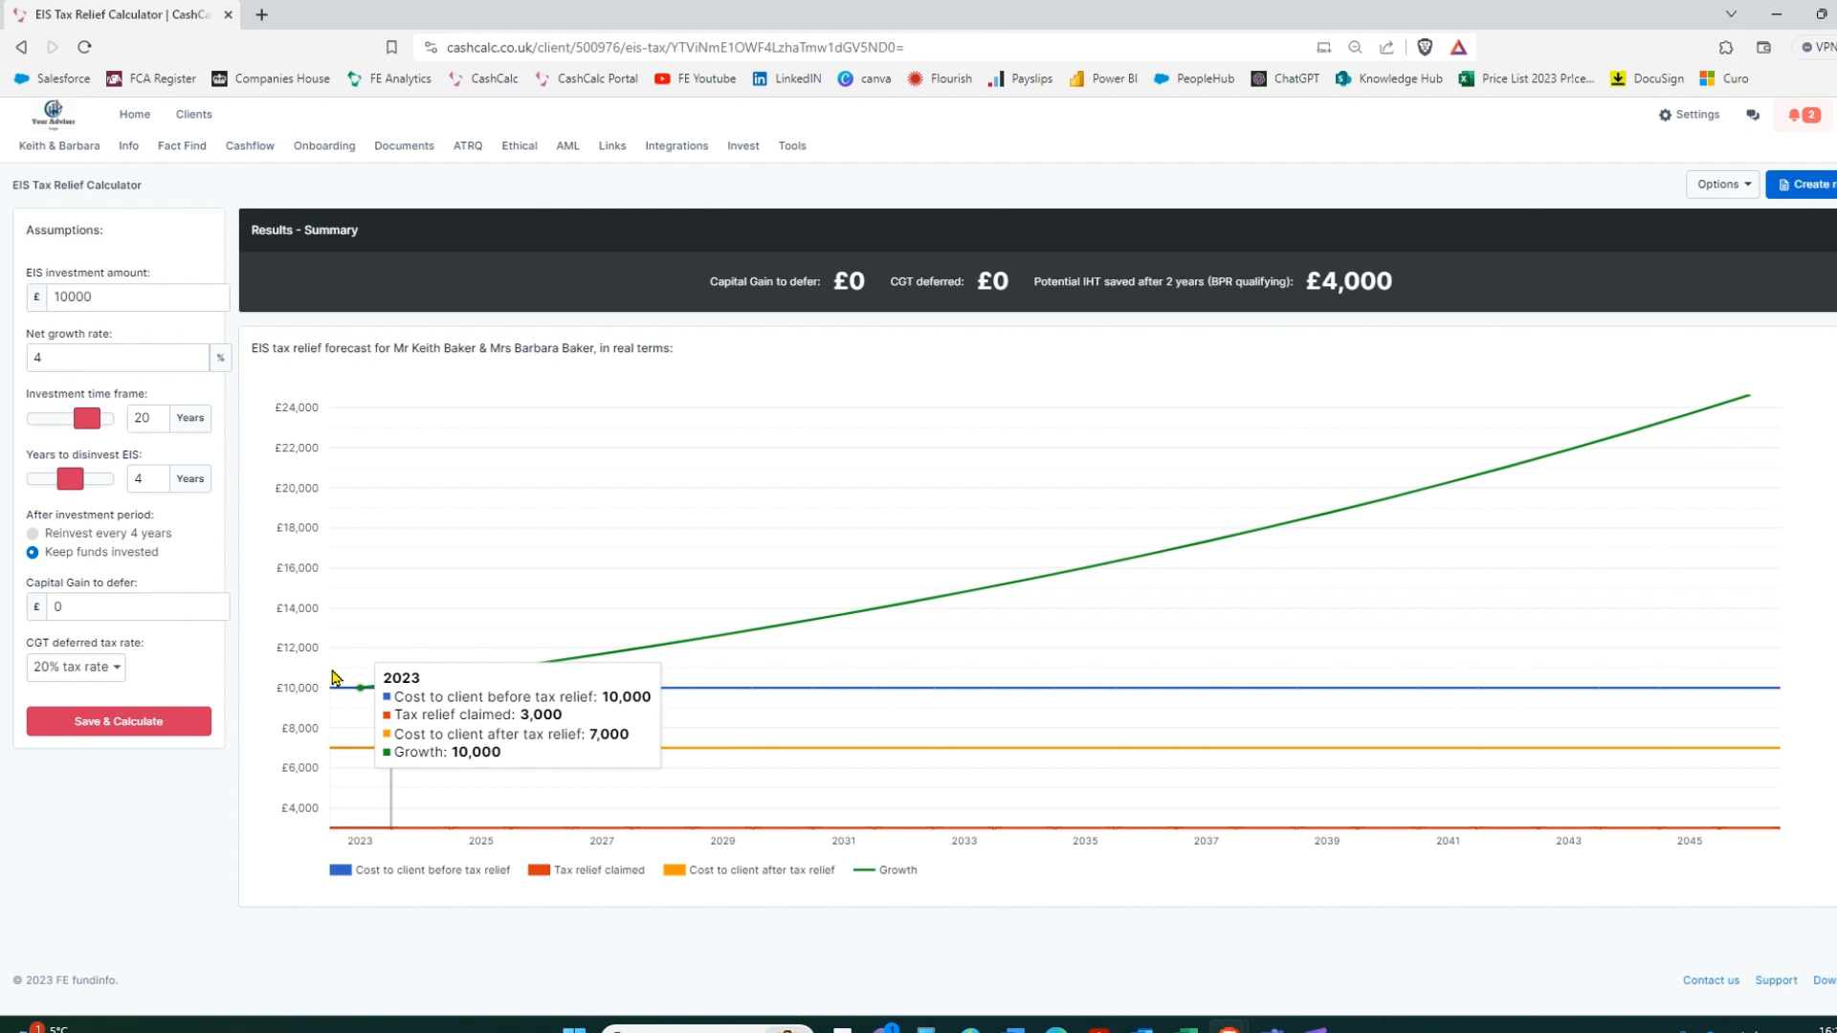
pyautogui.click(32, 533)
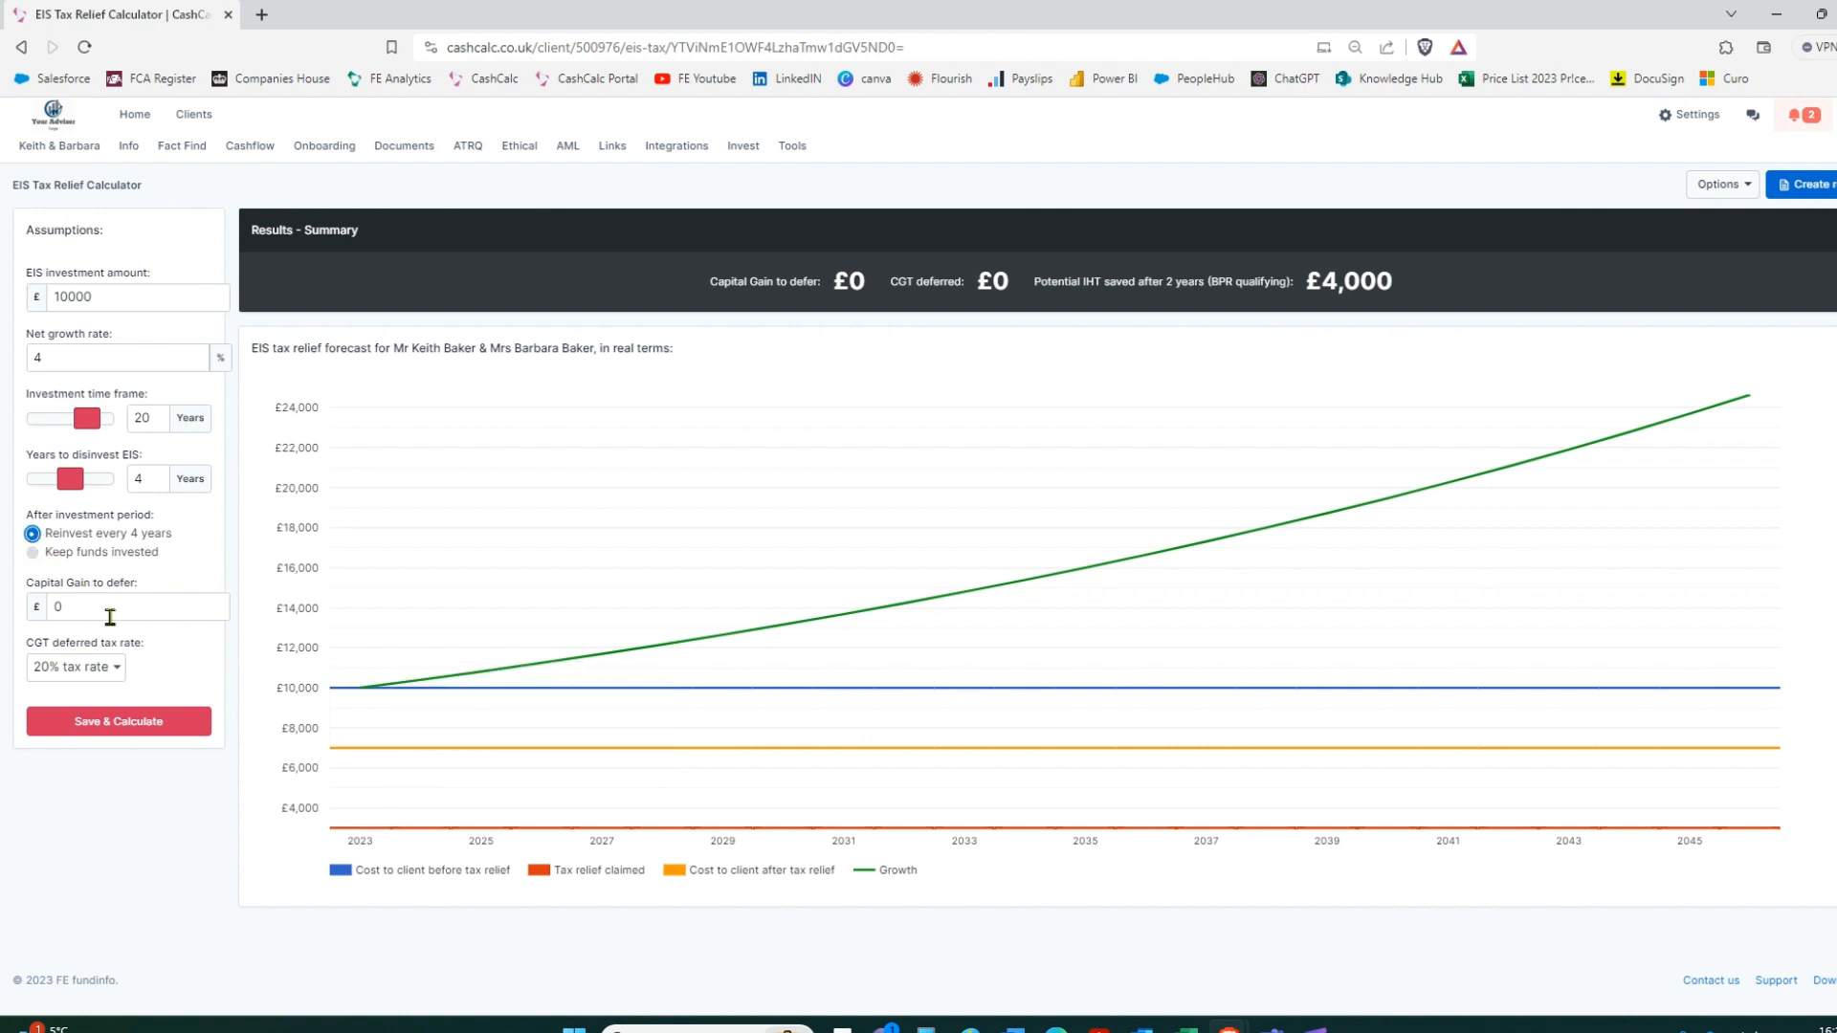
pyautogui.click(122, 731)
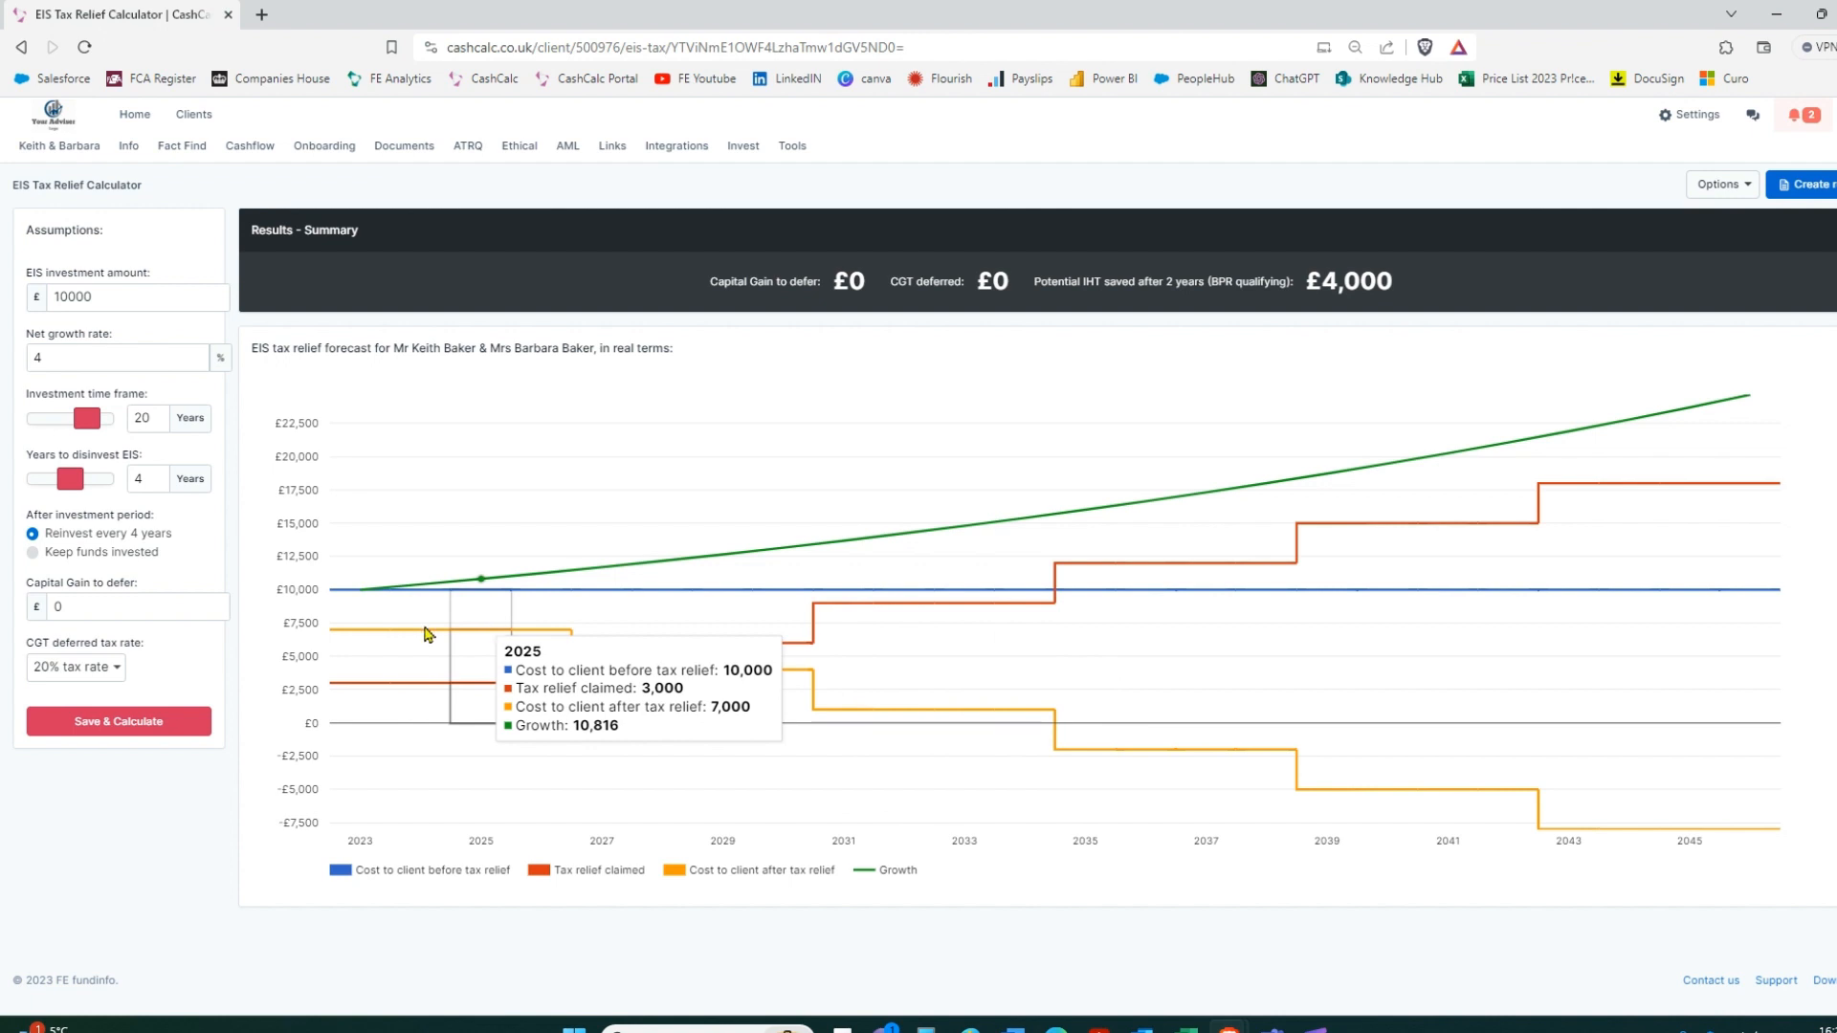
# Set the capital gain to defer to £10,000 with the 20% CGT deferred tax rate and recalculate the EIS forecast
pyautogui.click(91, 606)
pyautogui.press('BackSpace')
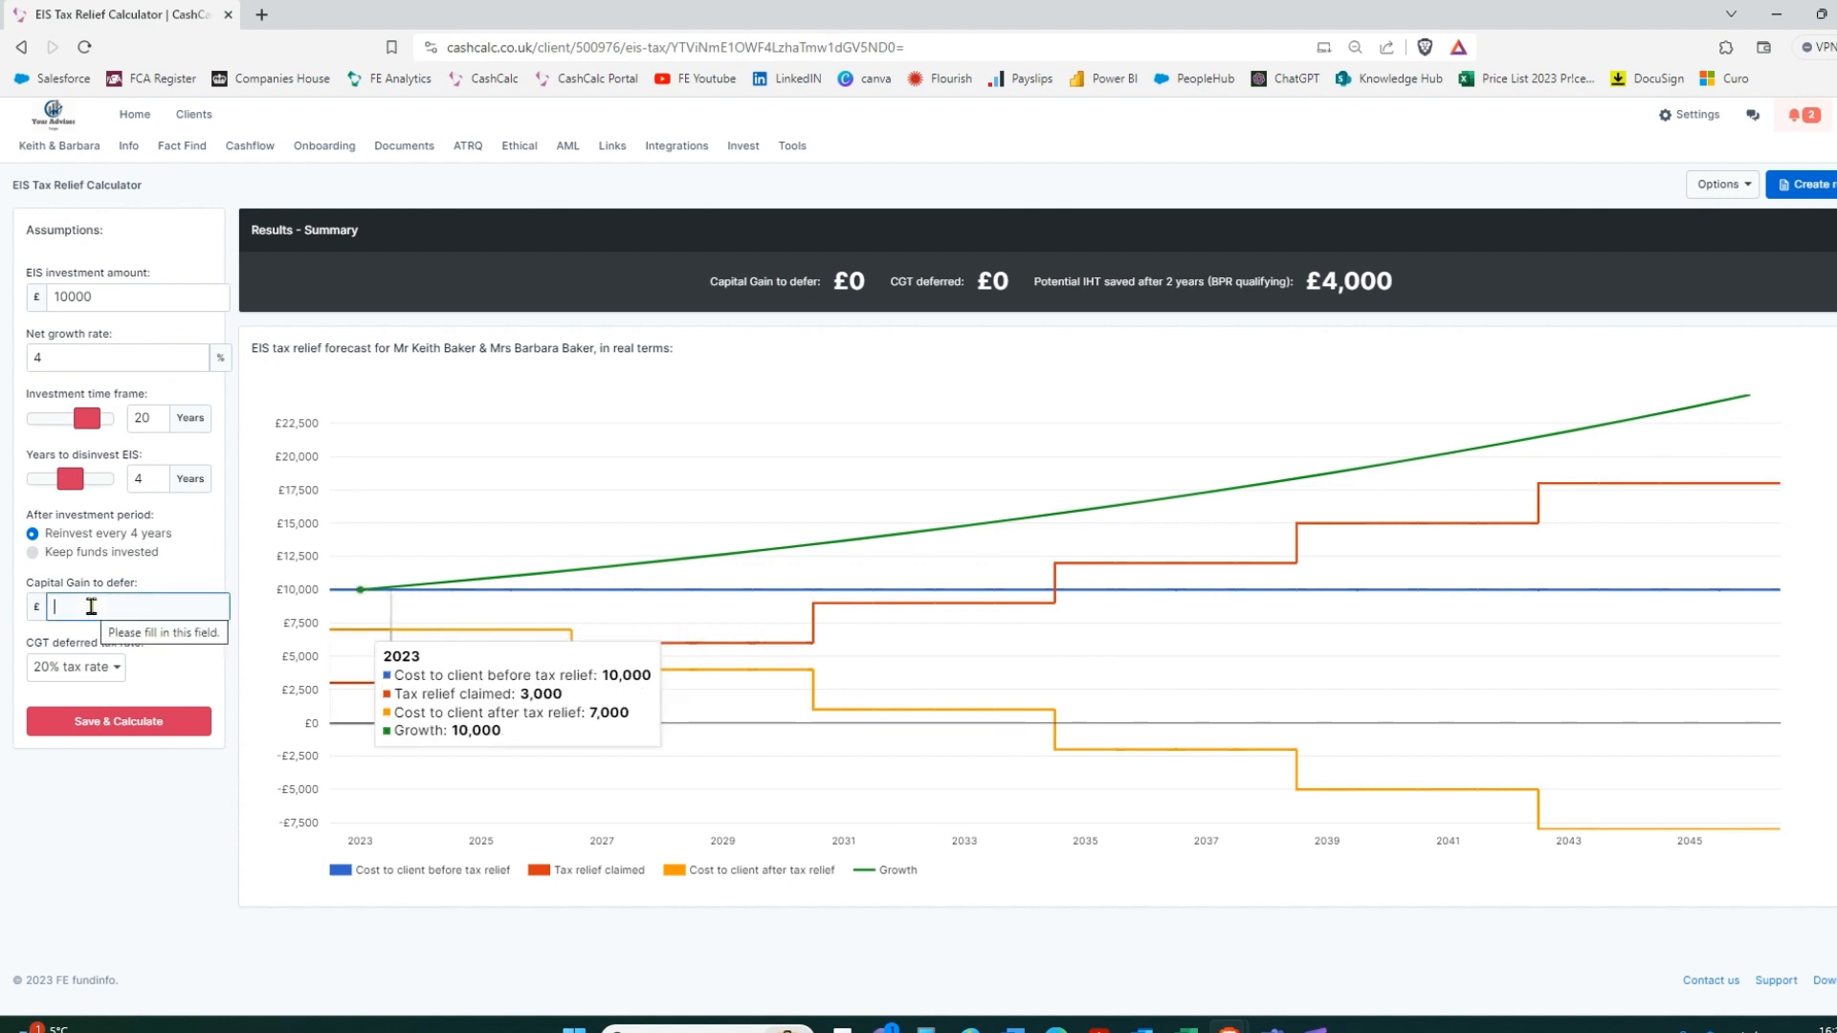
pyautogui.write('10000')
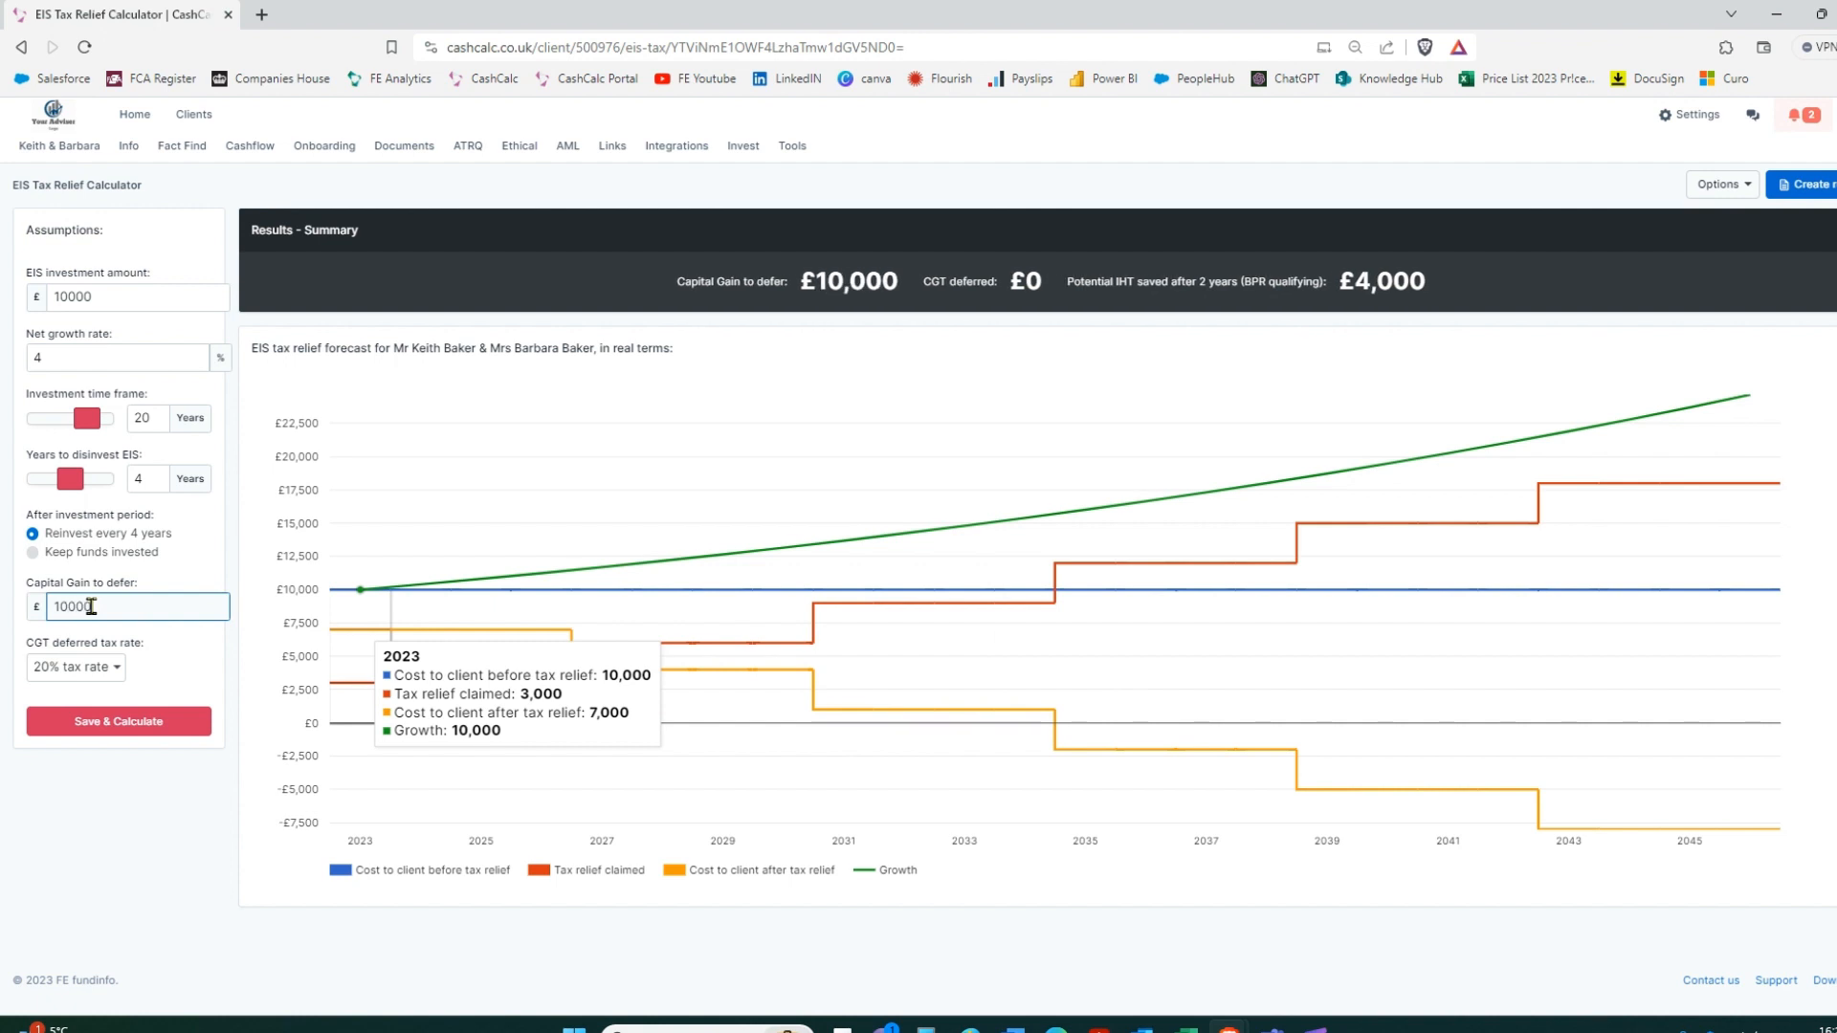
pyautogui.doubleClick(92, 607)
pyautogui.click(96, 669)
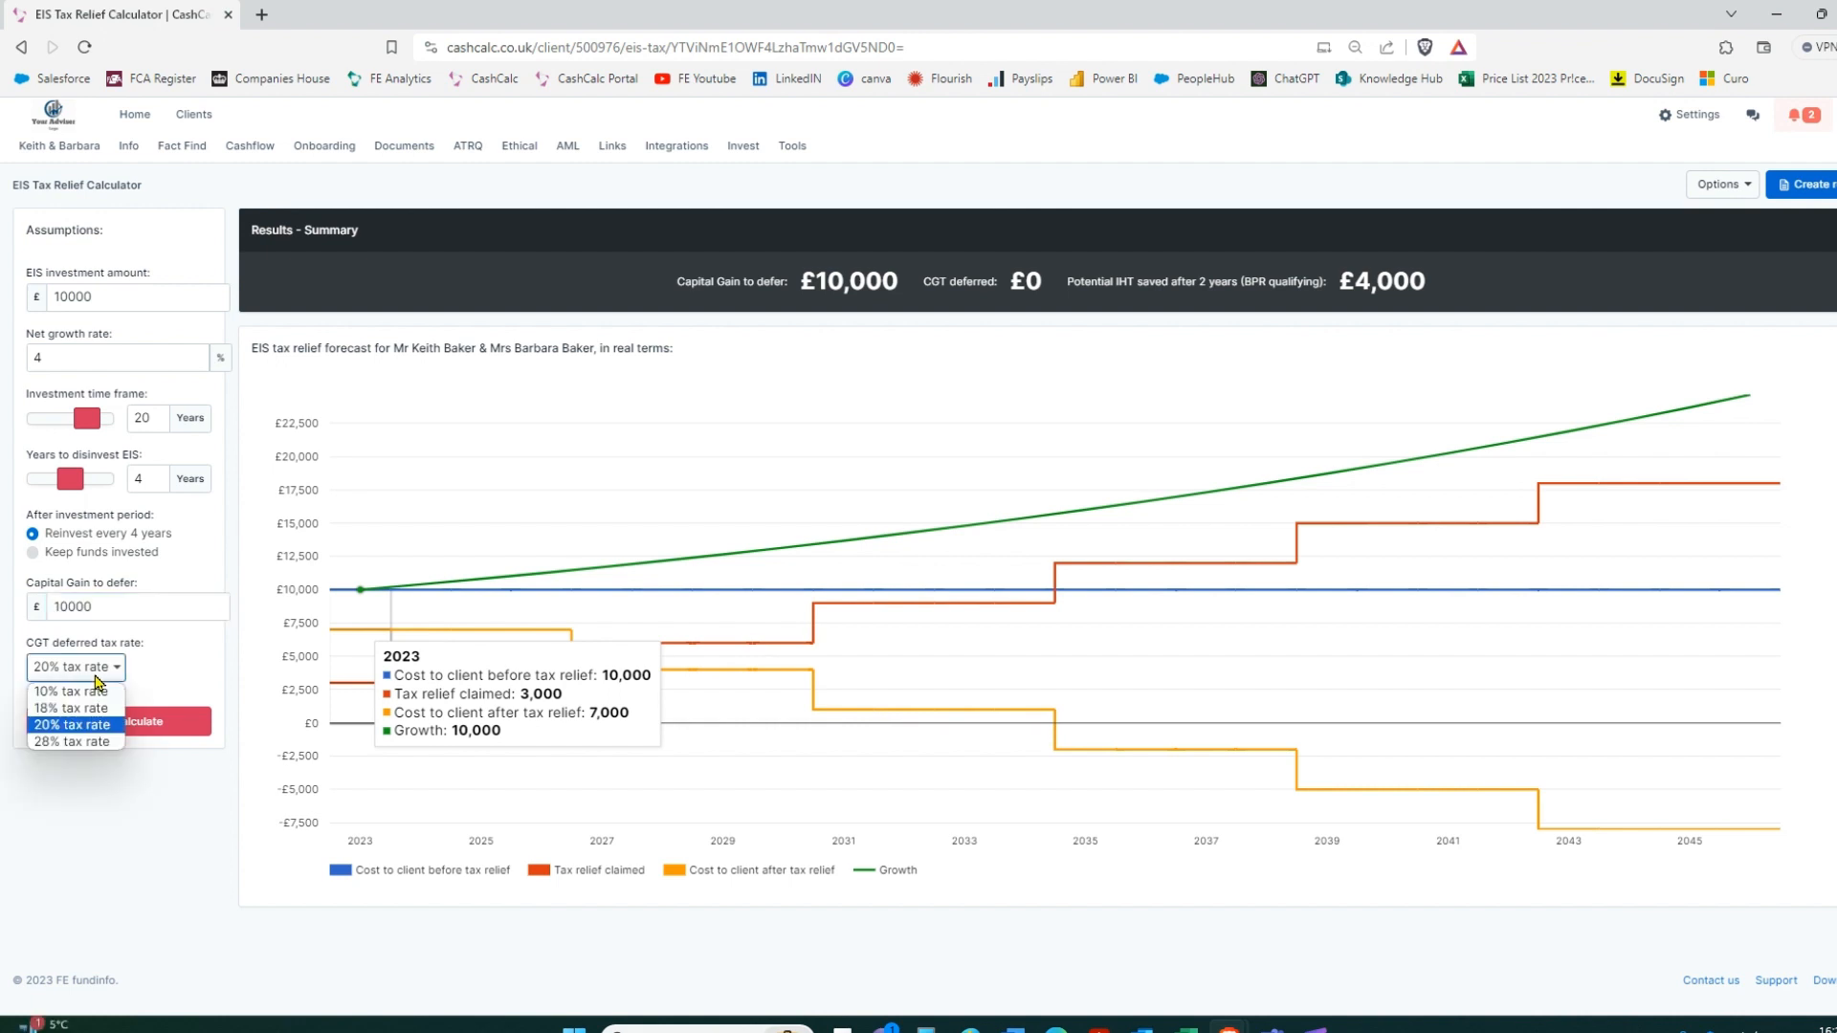
pyautogui.click(87, 728)
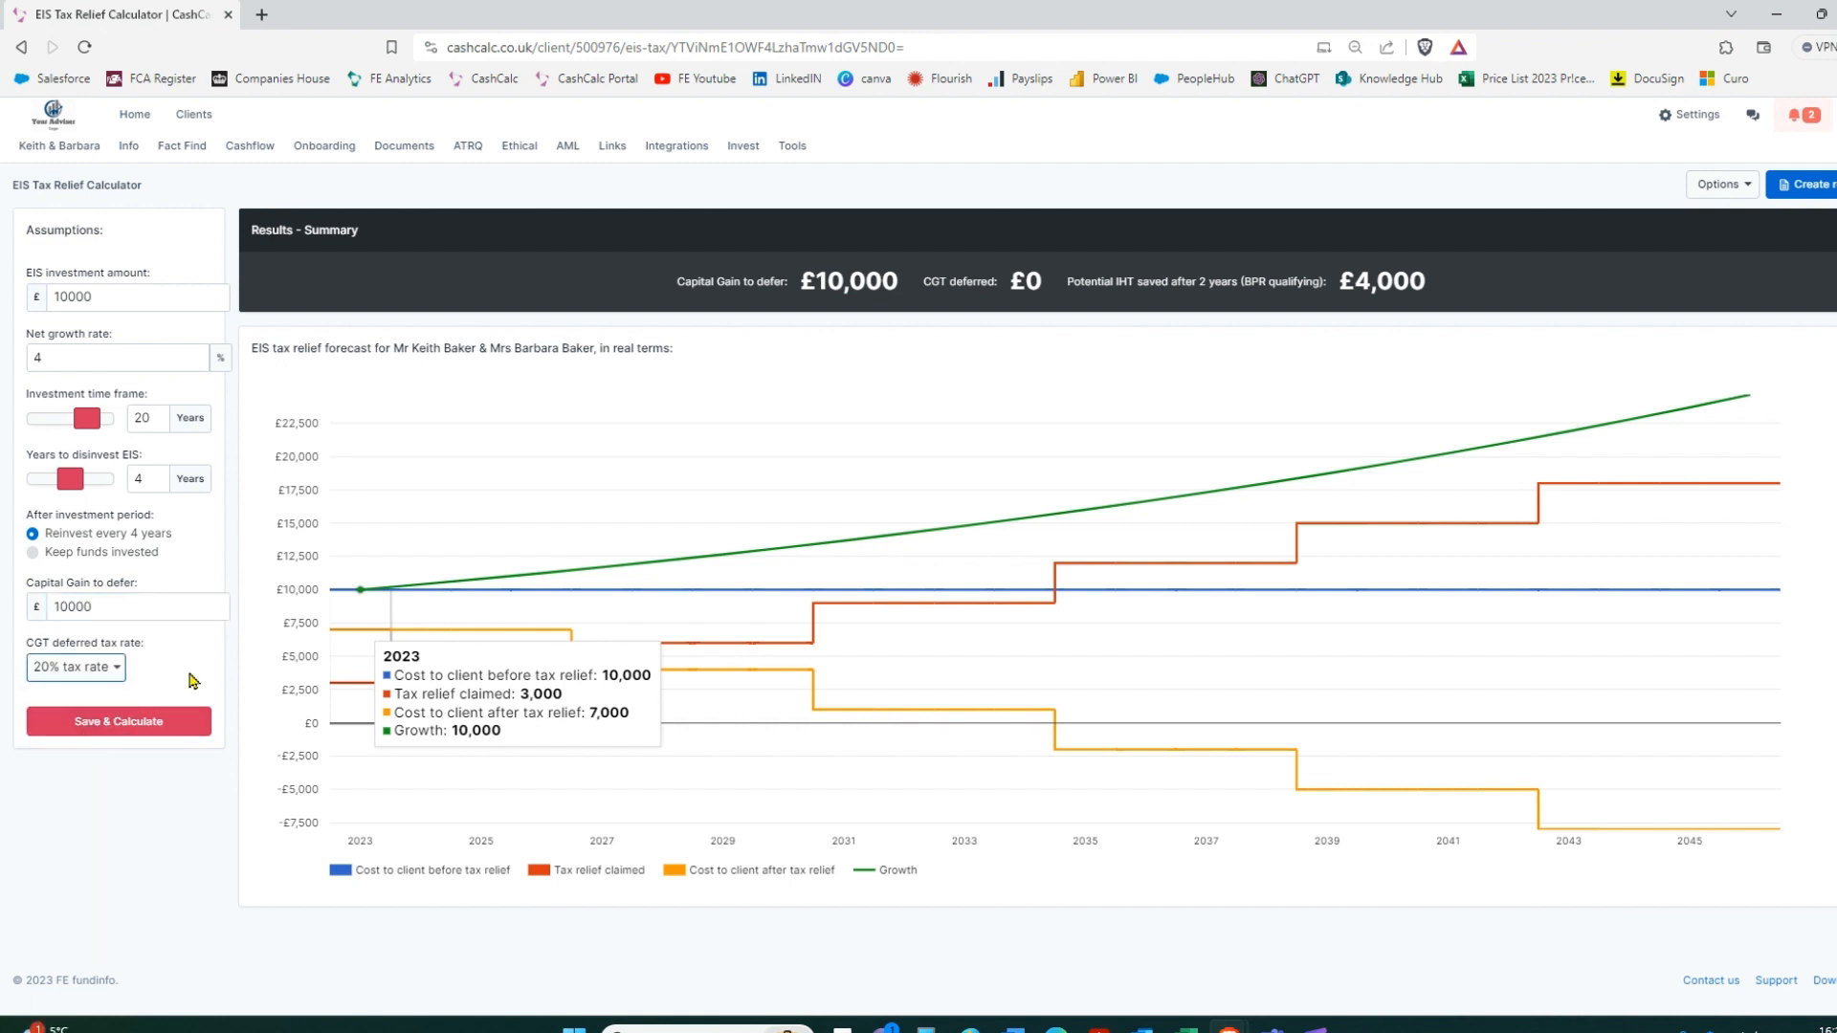
pyautogui.click(112, 725)
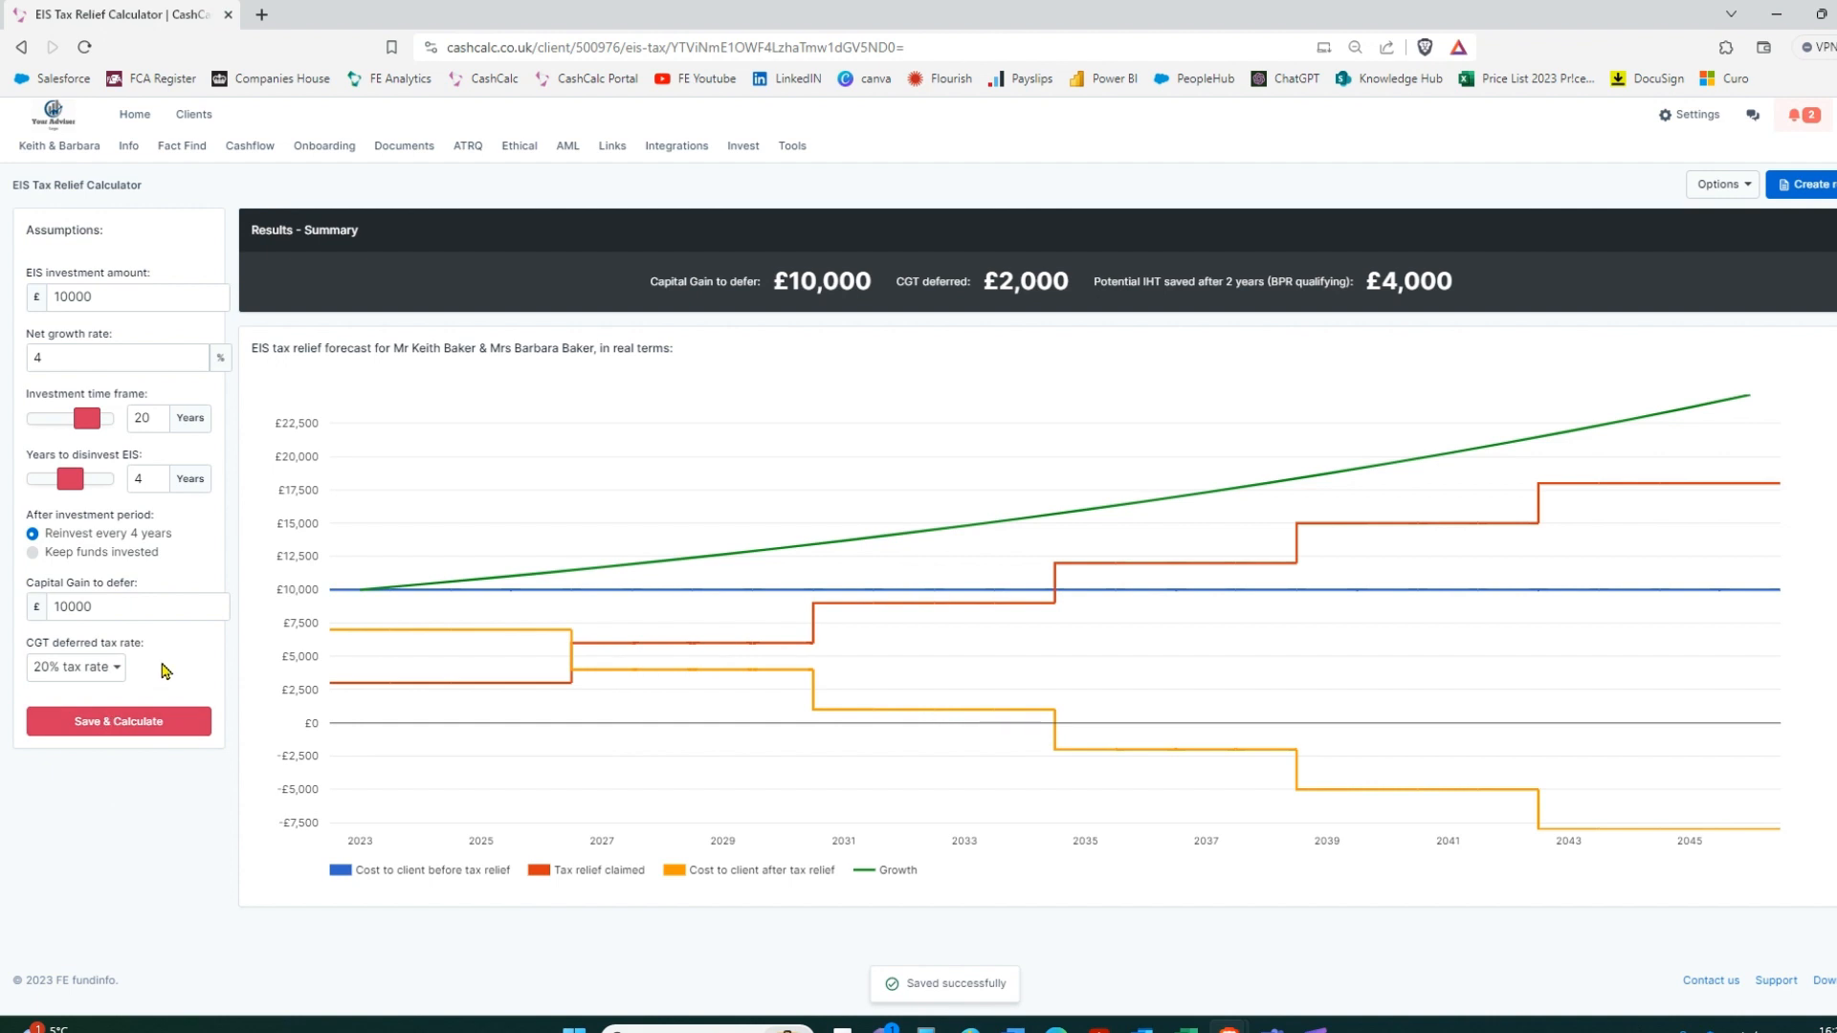
pyautogui.moveTo(1082, 281); pyautogui.dragTo(983, 291)
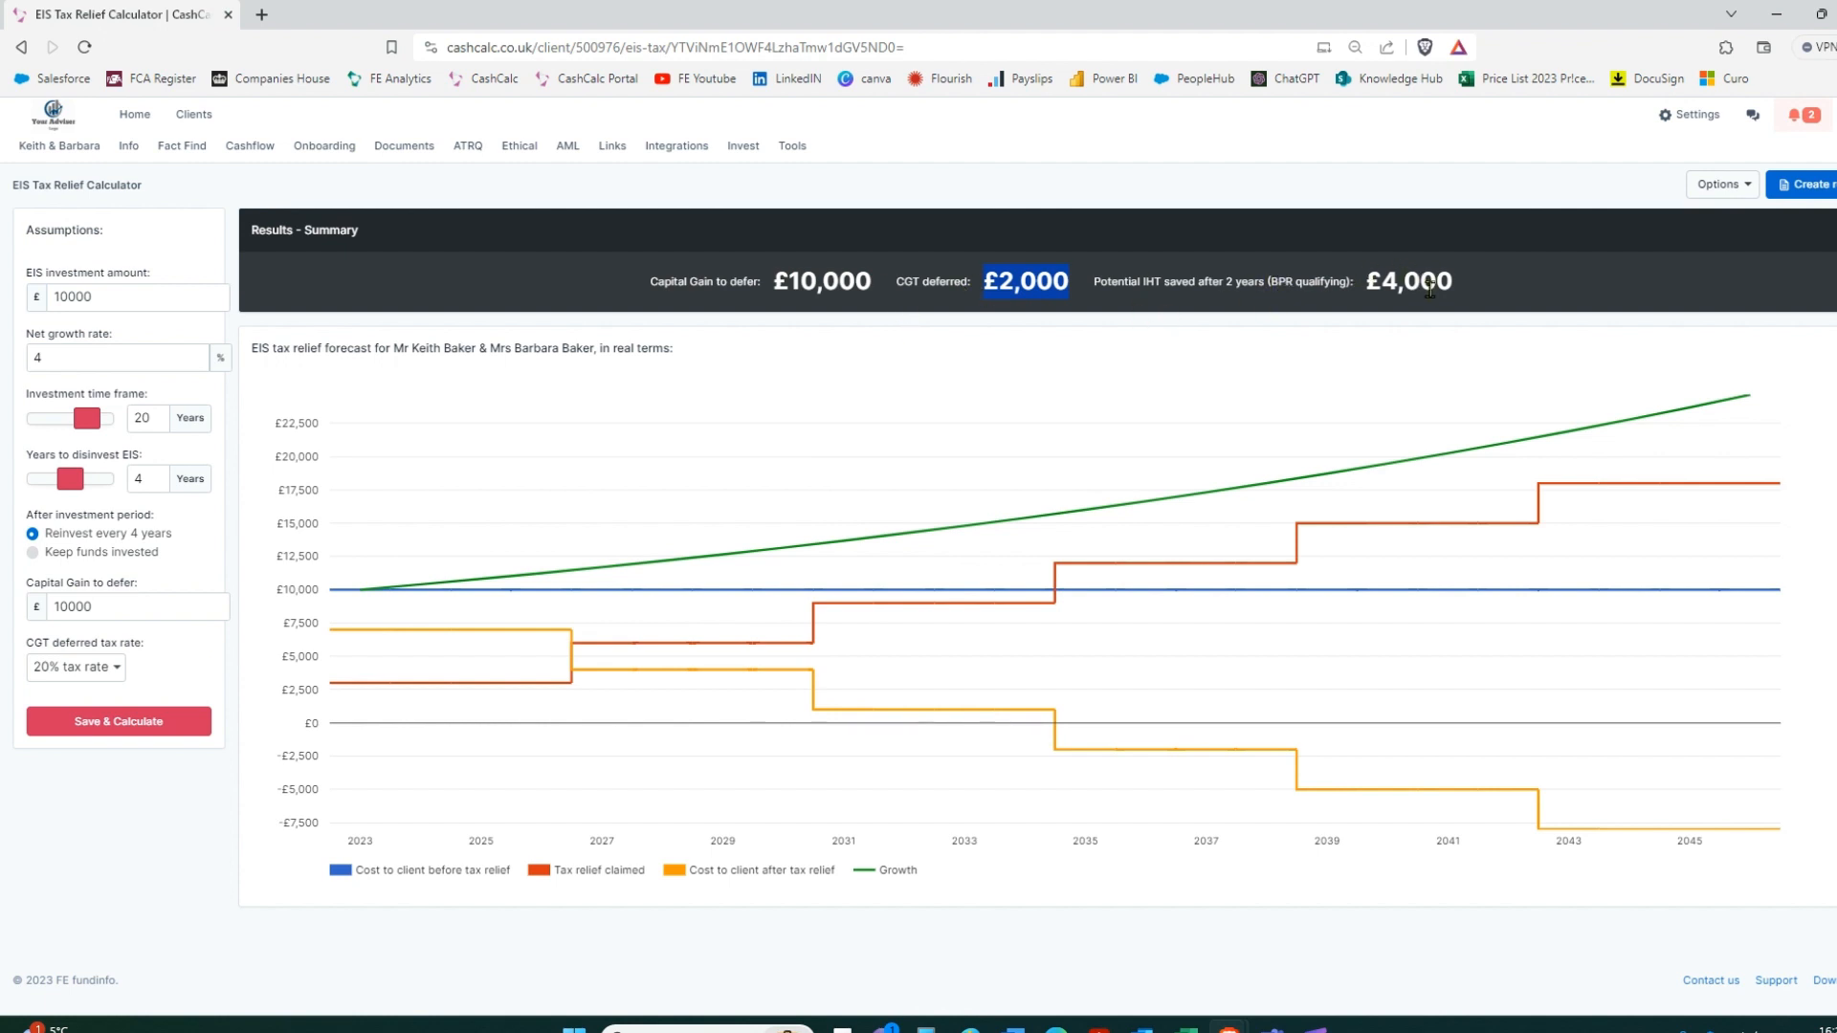
pyautogui.moveTo(1451, 289); pyautogui.dragTo(1365, 285)
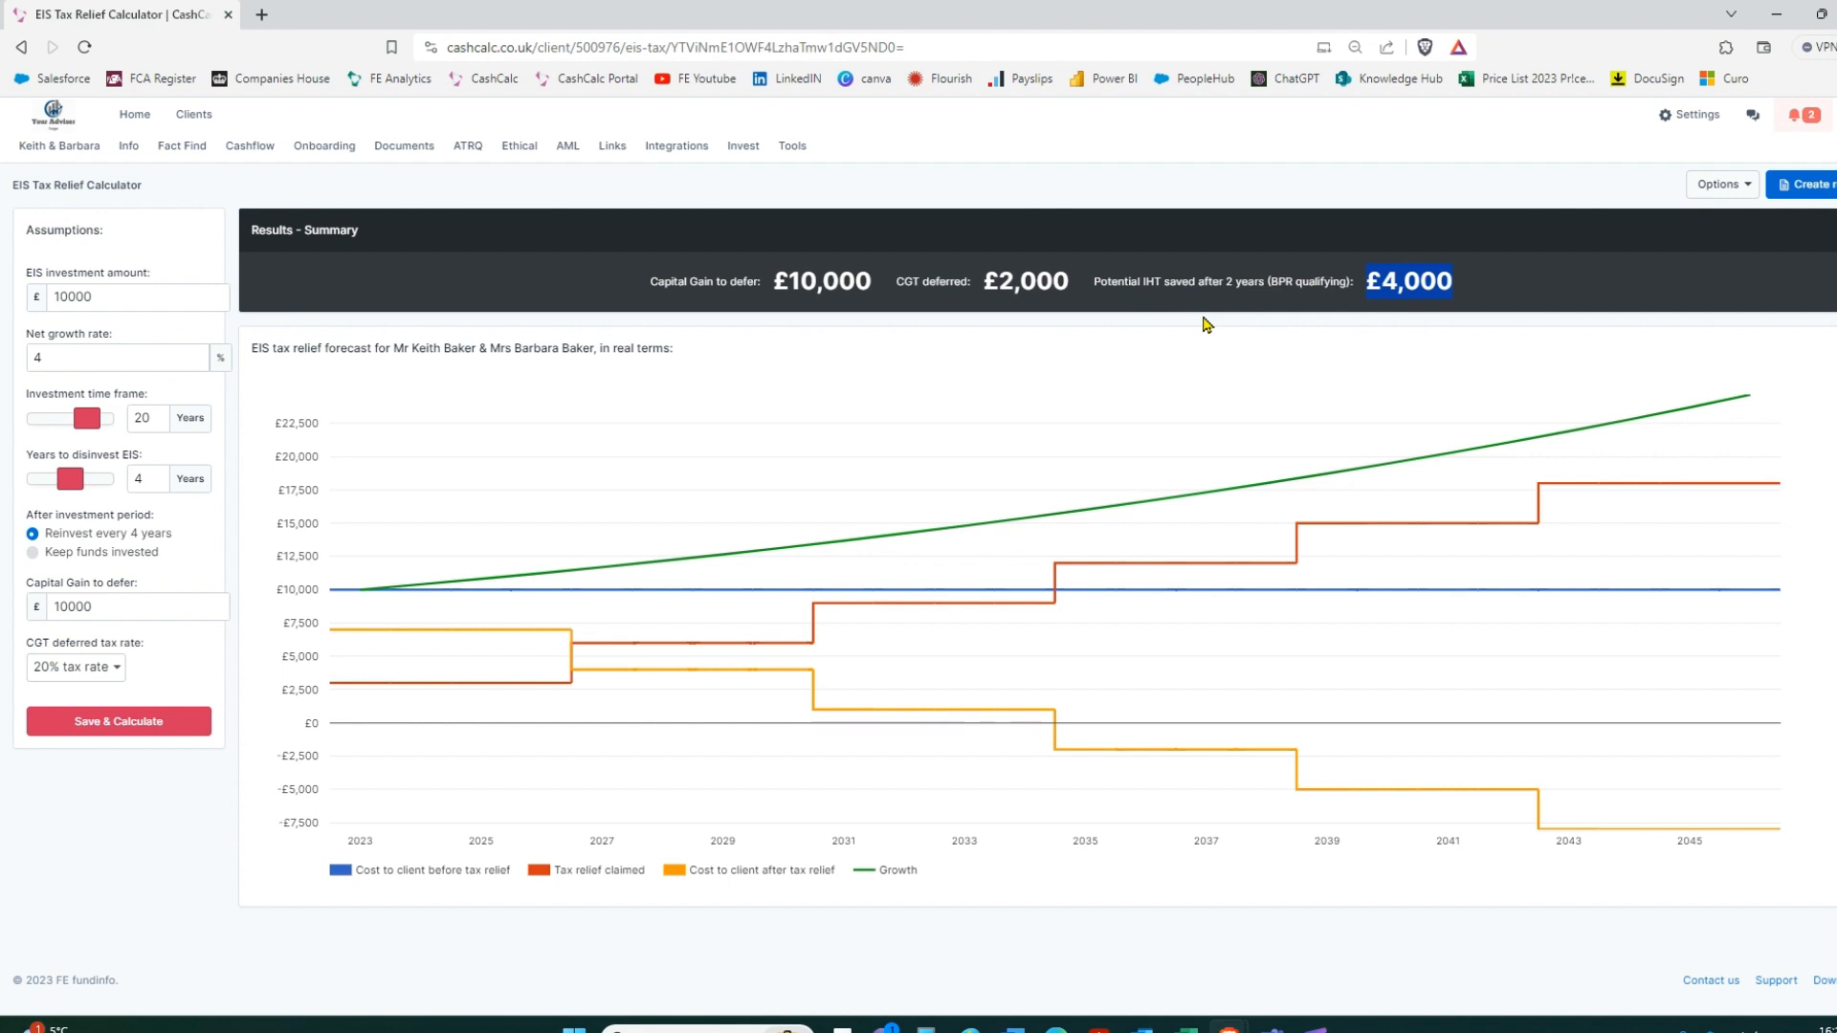
# Create the EIS tax relief PDF report for the current forecast and read through it to the tax breakdown
pyautogui.click(1804, 185)
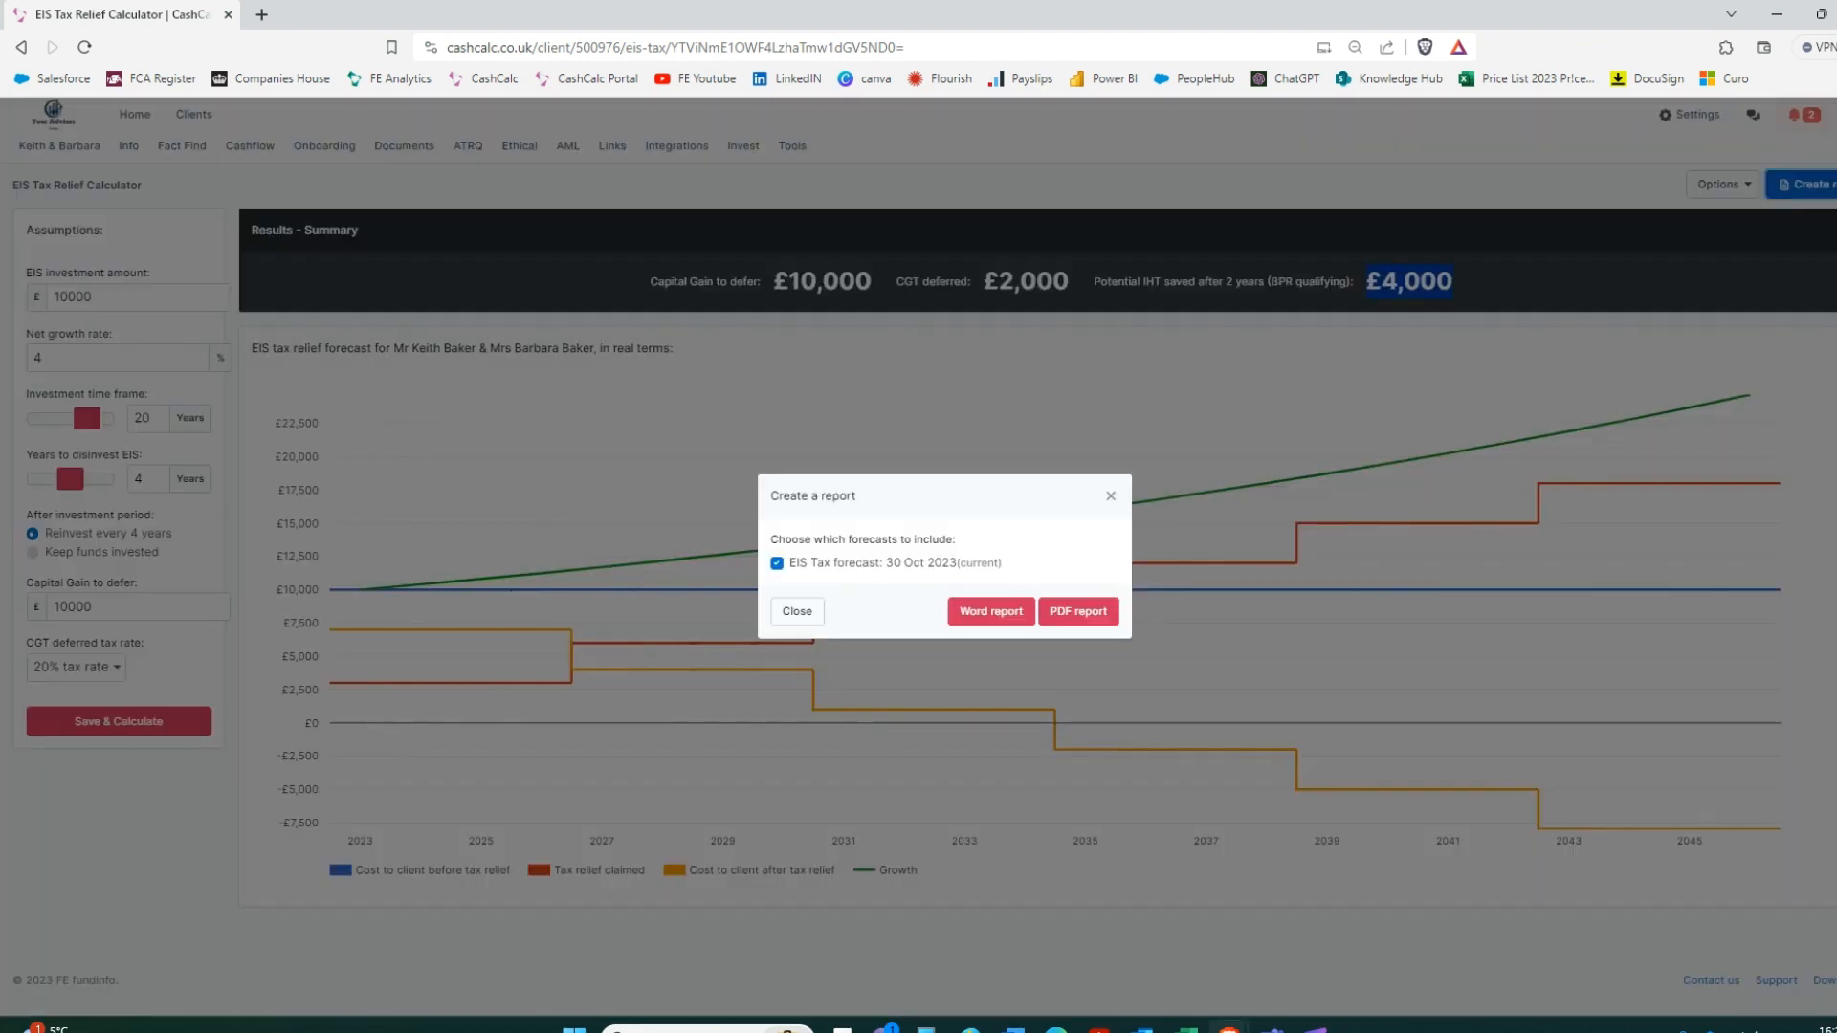
pyautogui.click(1075, 619)
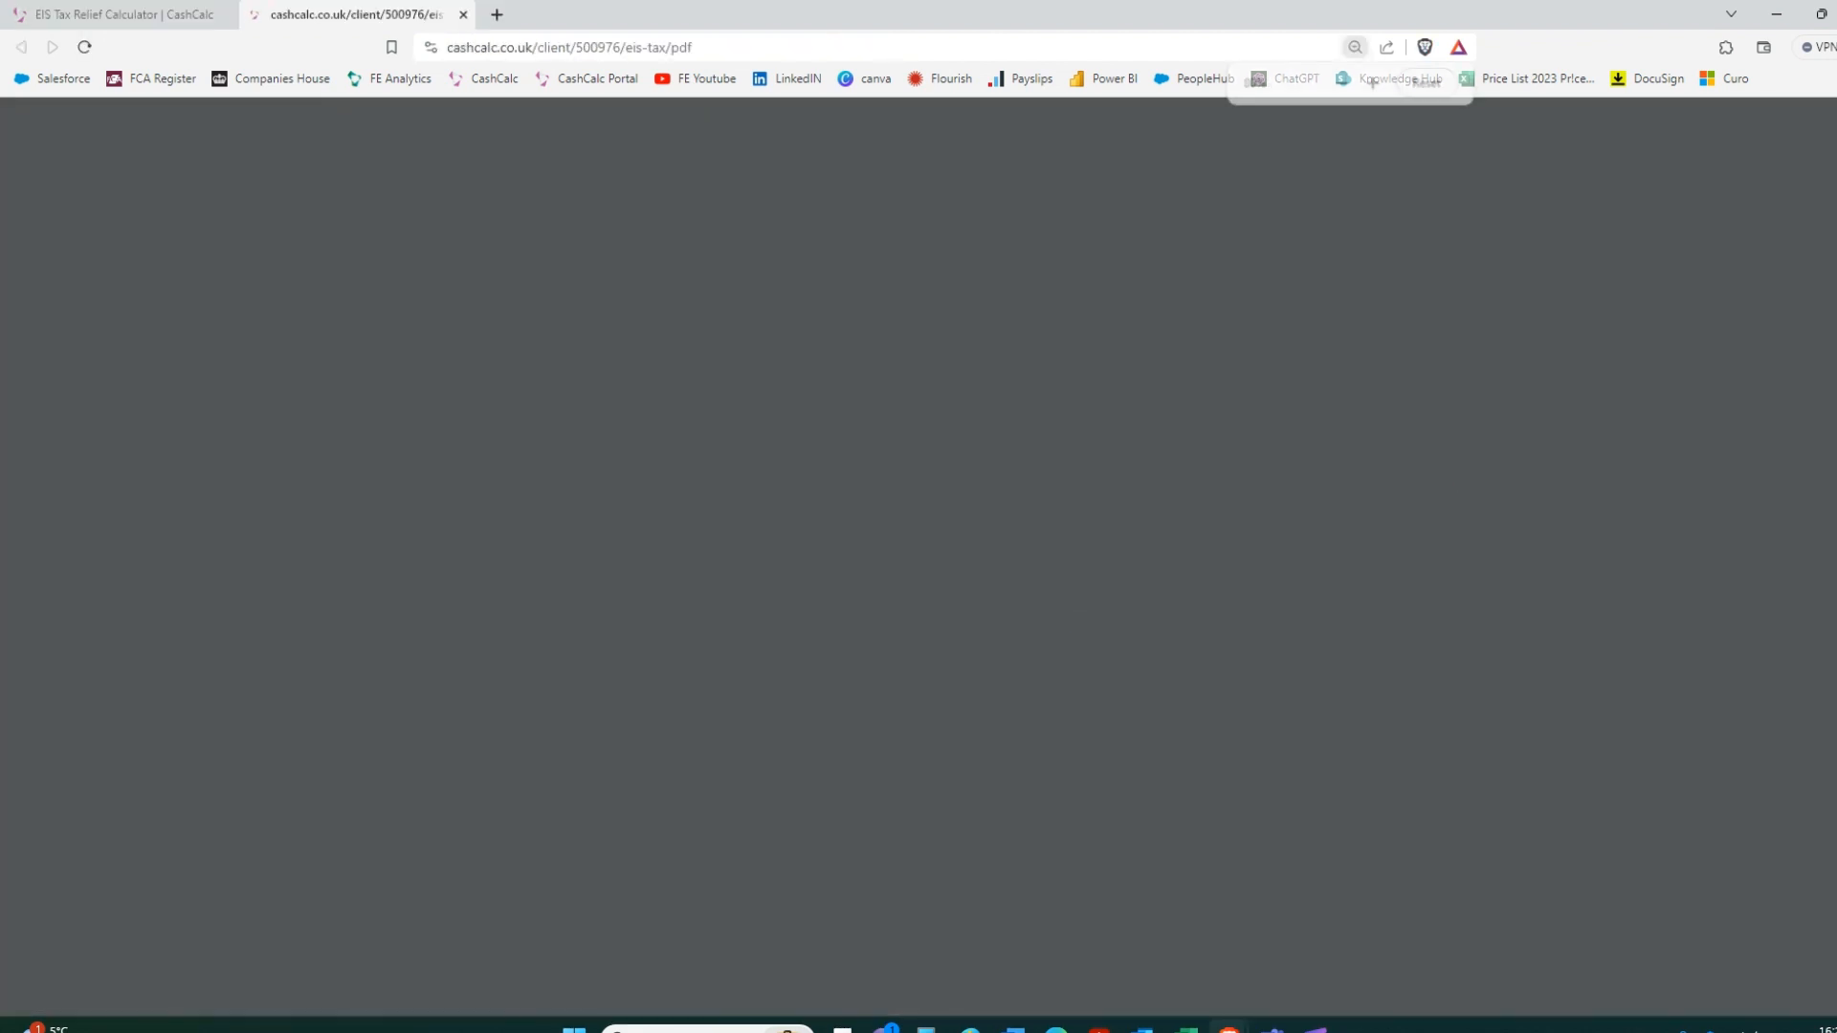
pyautogui.scroll(-3, 936, 584)
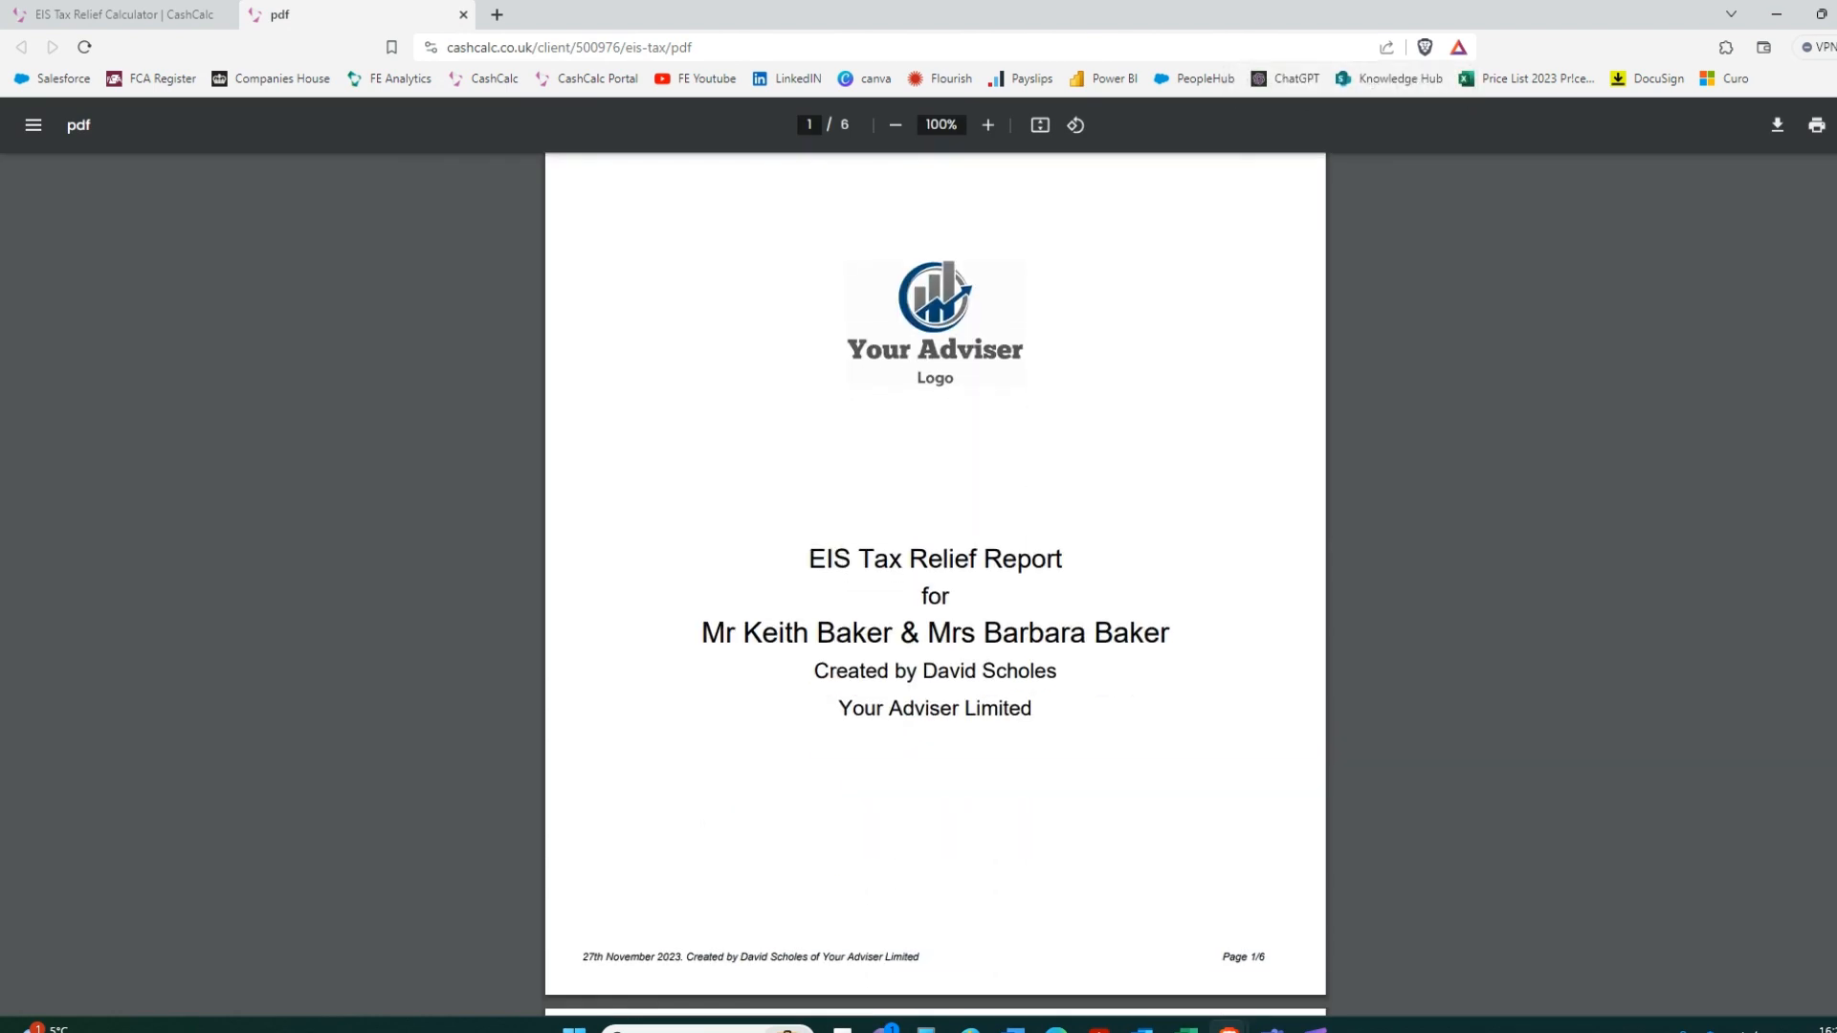
pyautogui.scroll(-6, 935, 583)
pyautogui.scroll(-12, 935, 584)
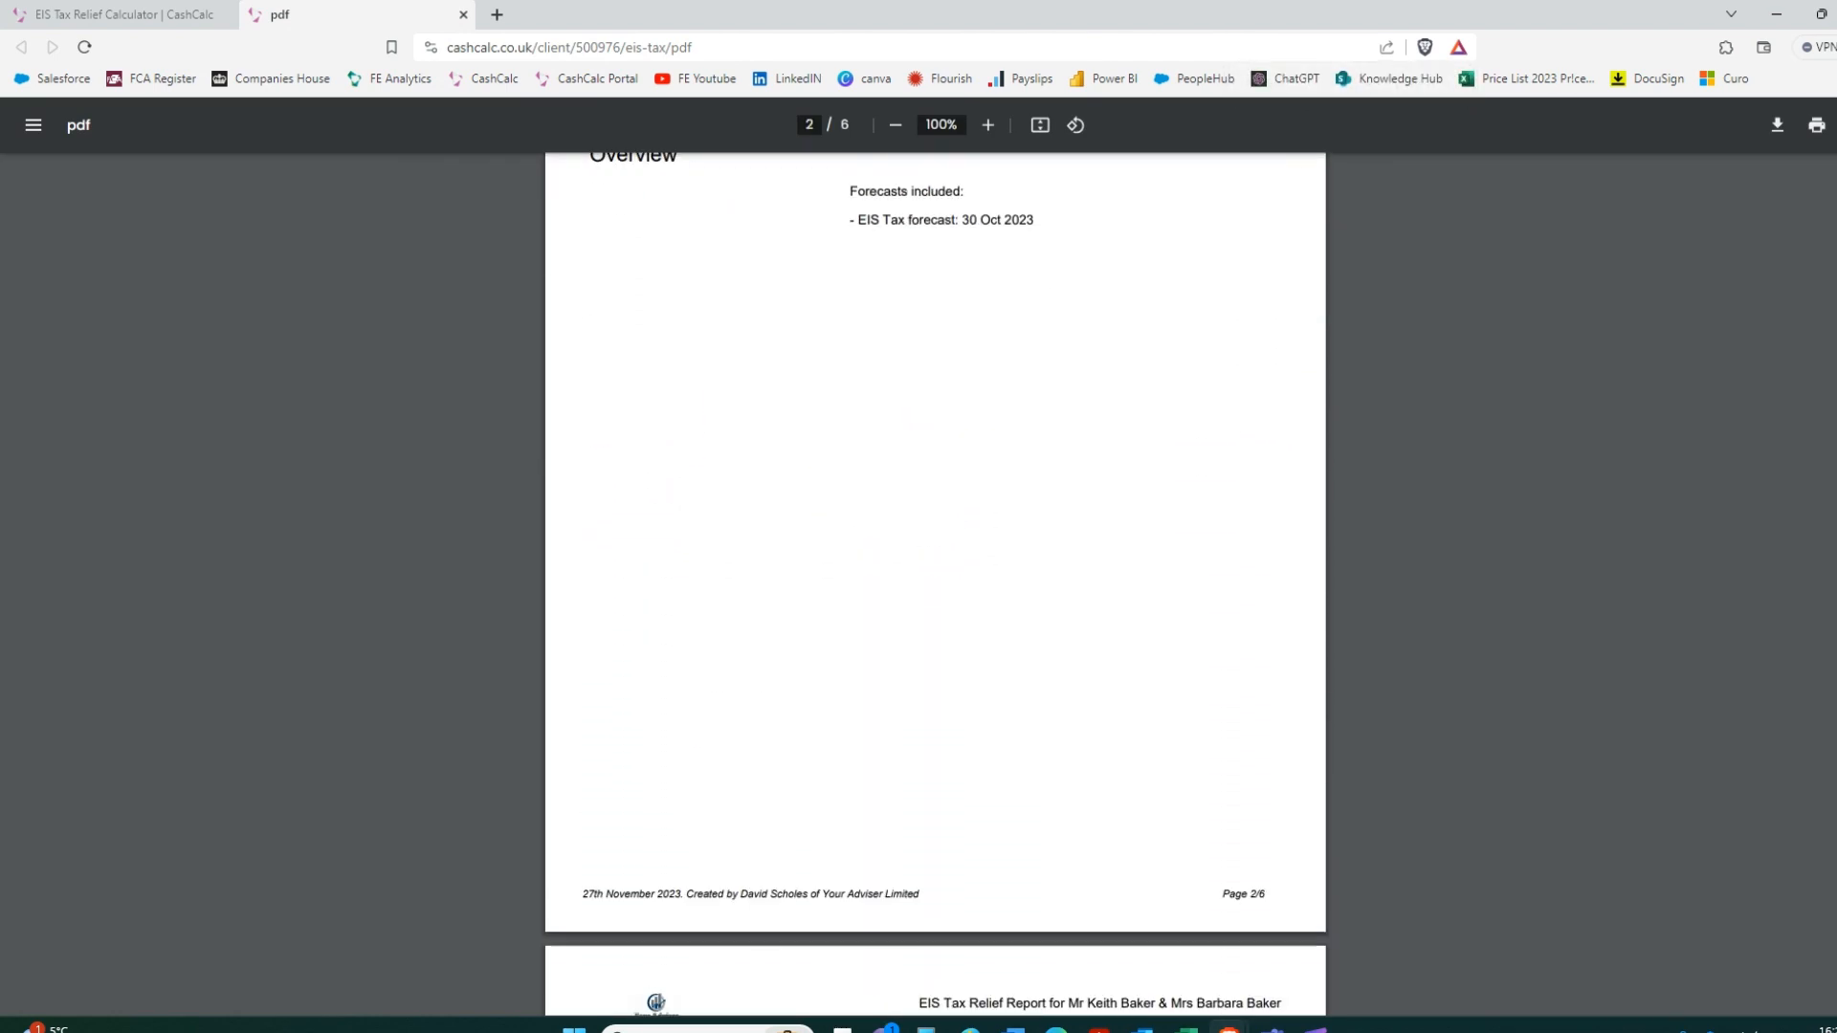
pyautogui.scroll(-11, 936, 584)
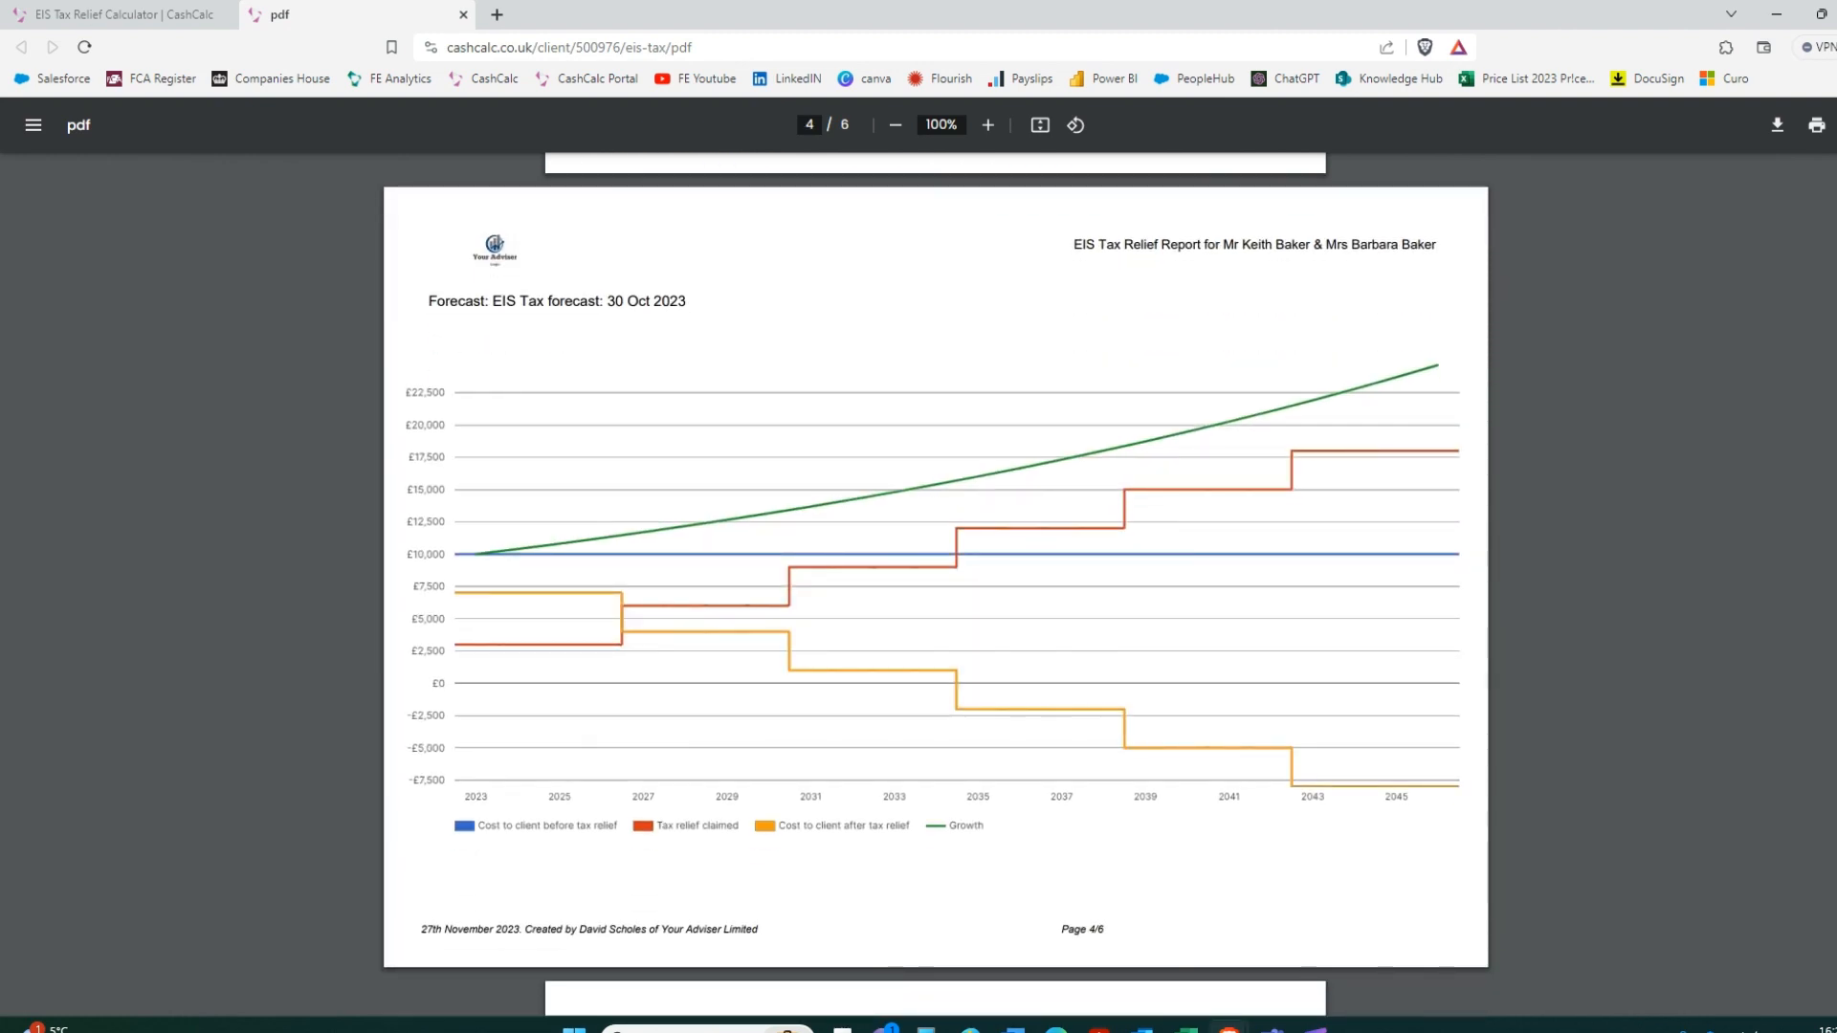
pyautogui.scroll(-10, 936, 583)
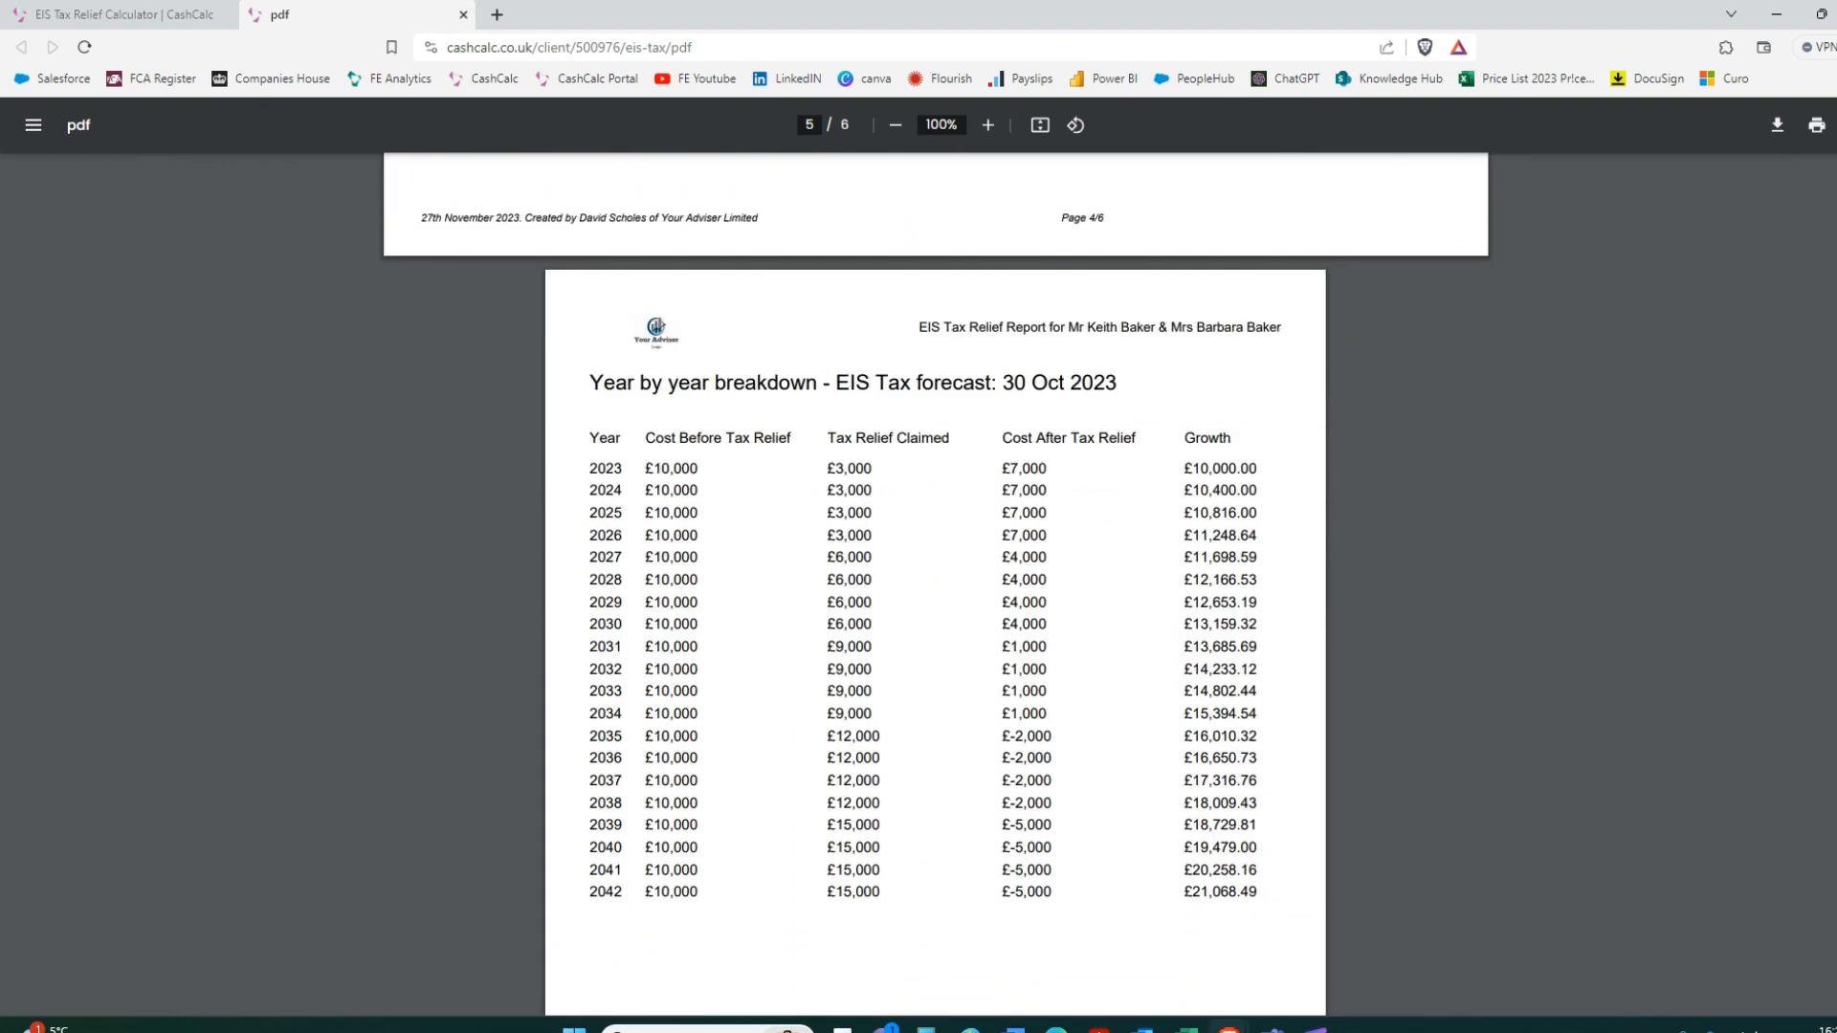
pyautogui.scroll(-10, 1427, 823)
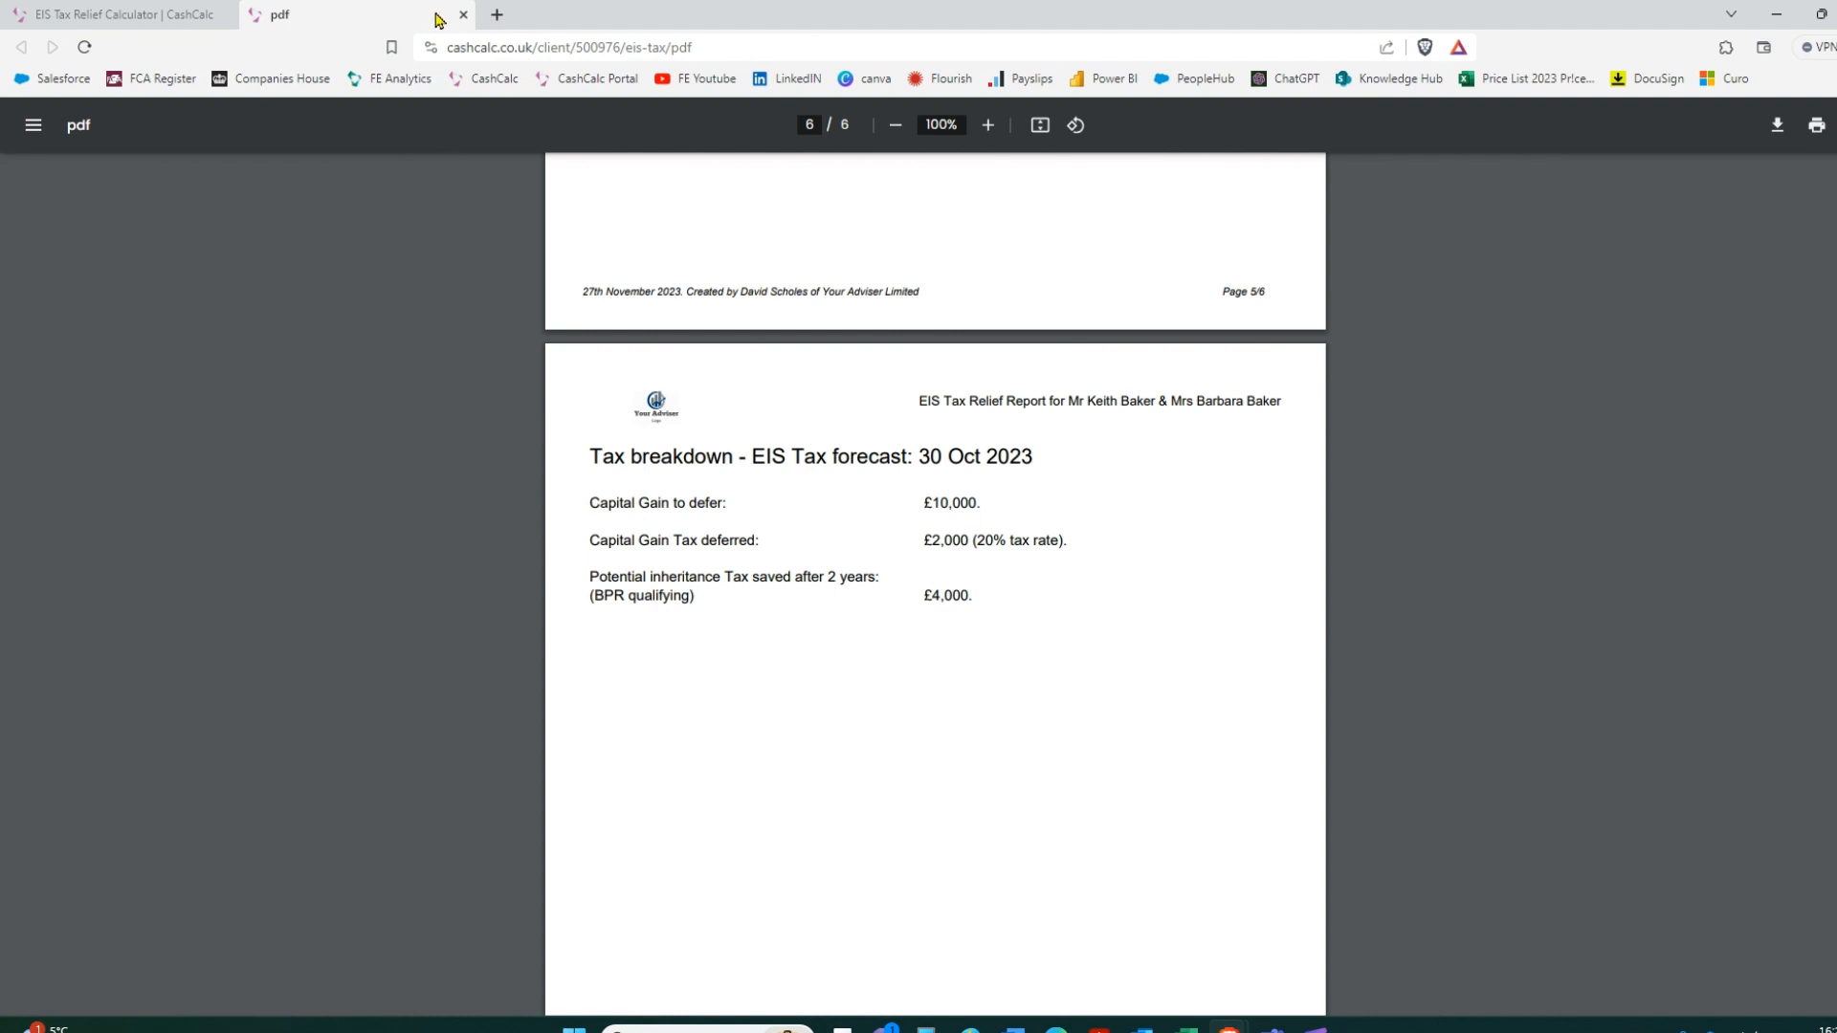
# Close the EIS PDF report and the report dialog, and open the Average Annualised Performance Calculator
pyautogui.click(463, 15)
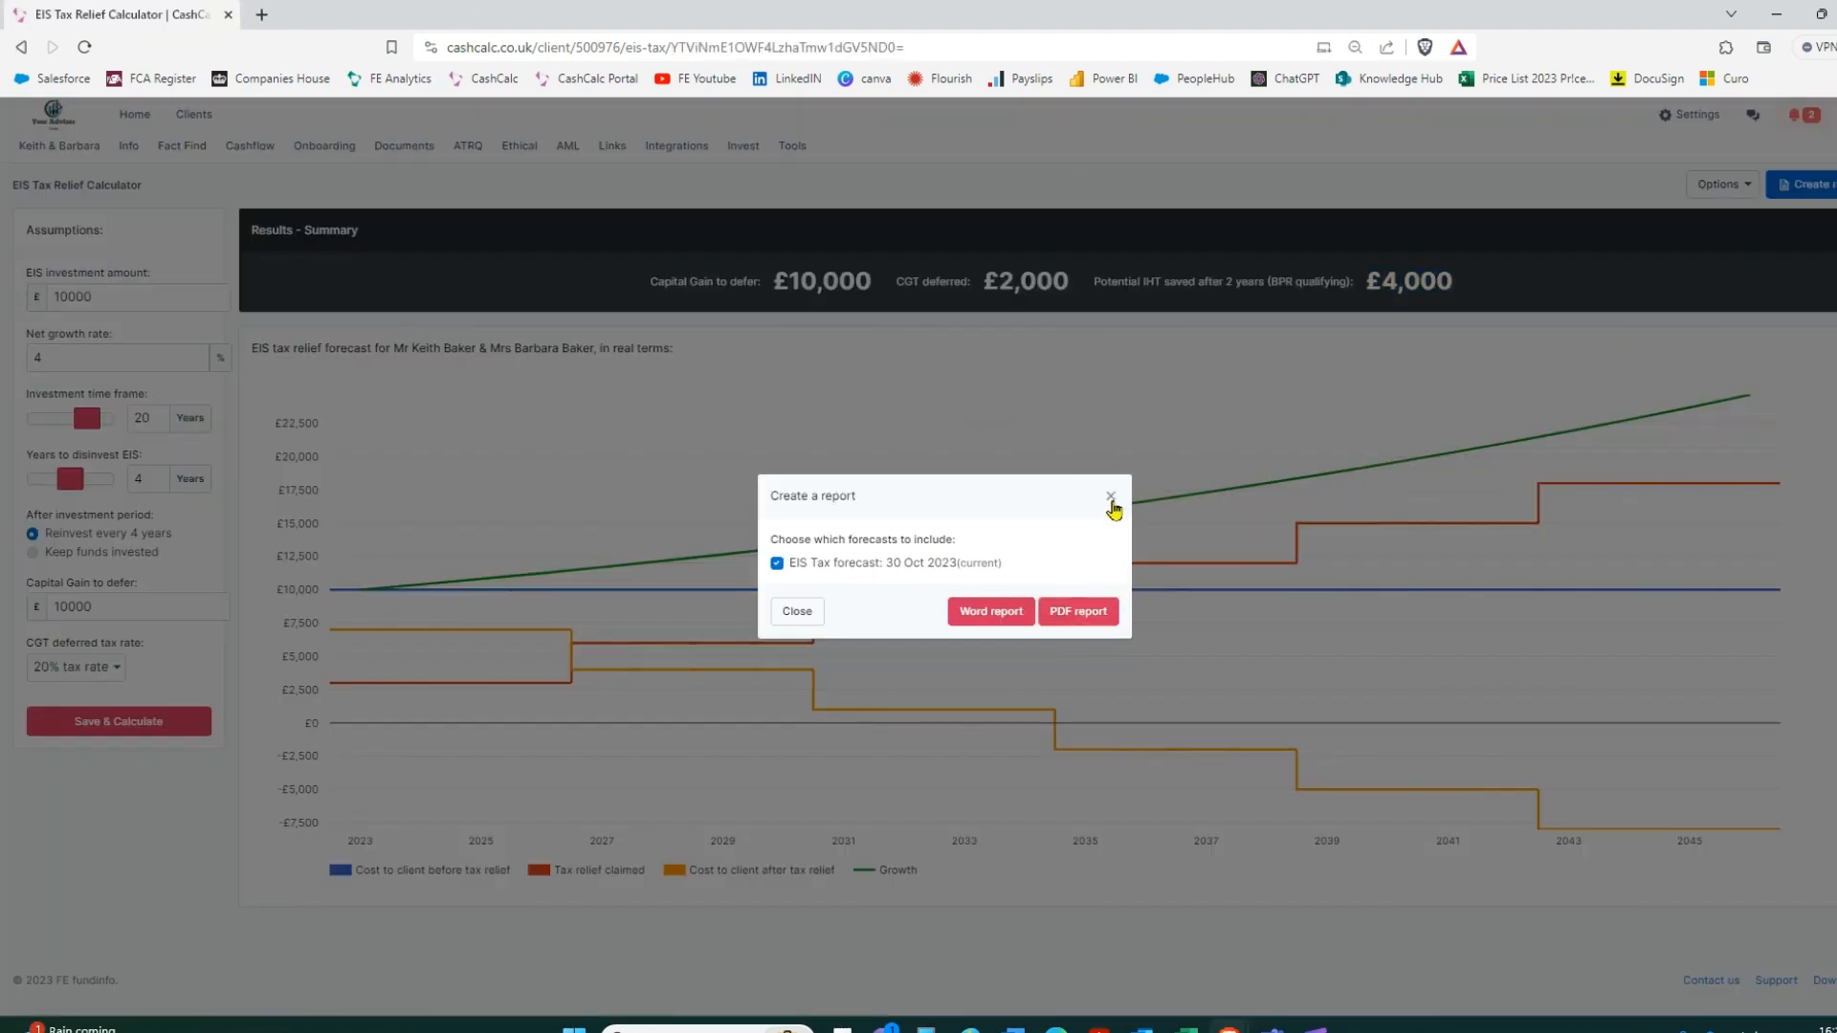
pyautogui.click(1111, 495)
pyautogui.click(796, 150)
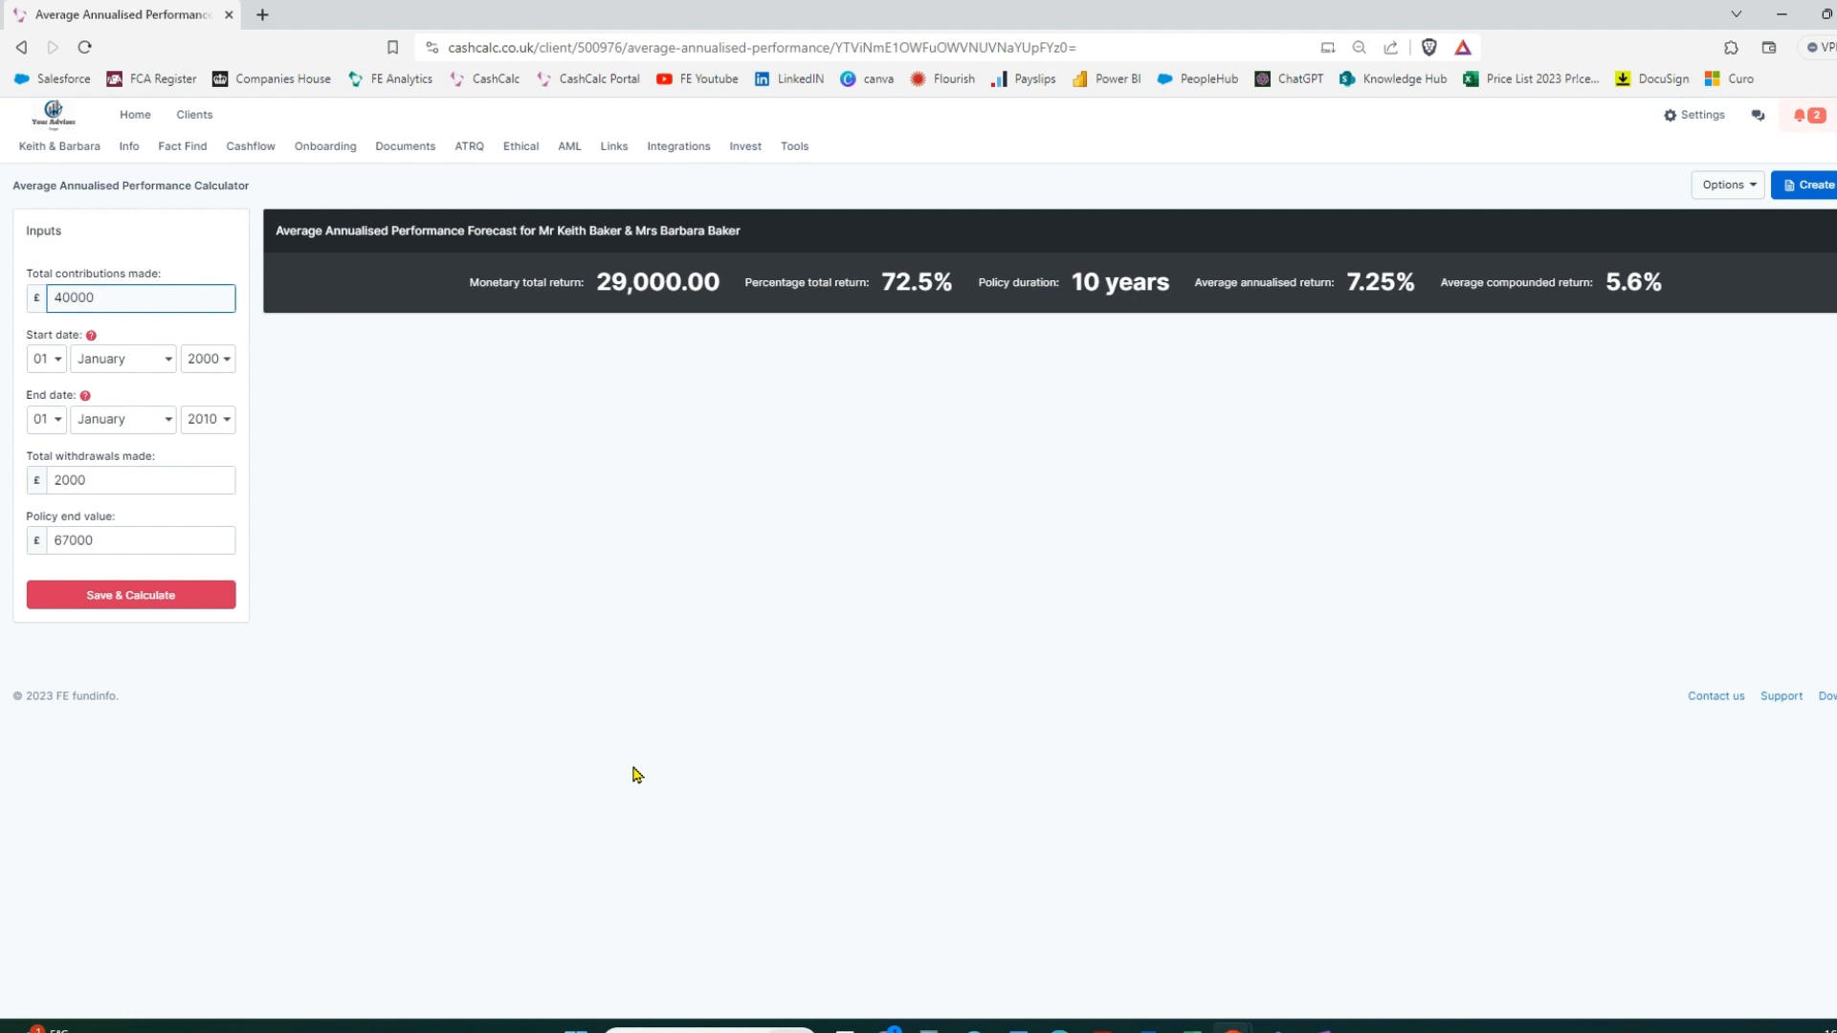
# Check the total contributions, total withdrawals and policy end value, and recalculate the average annualised performance
pyautogui.doubleClick(99, 300)
pyautogui.doubleClick(105, 479)
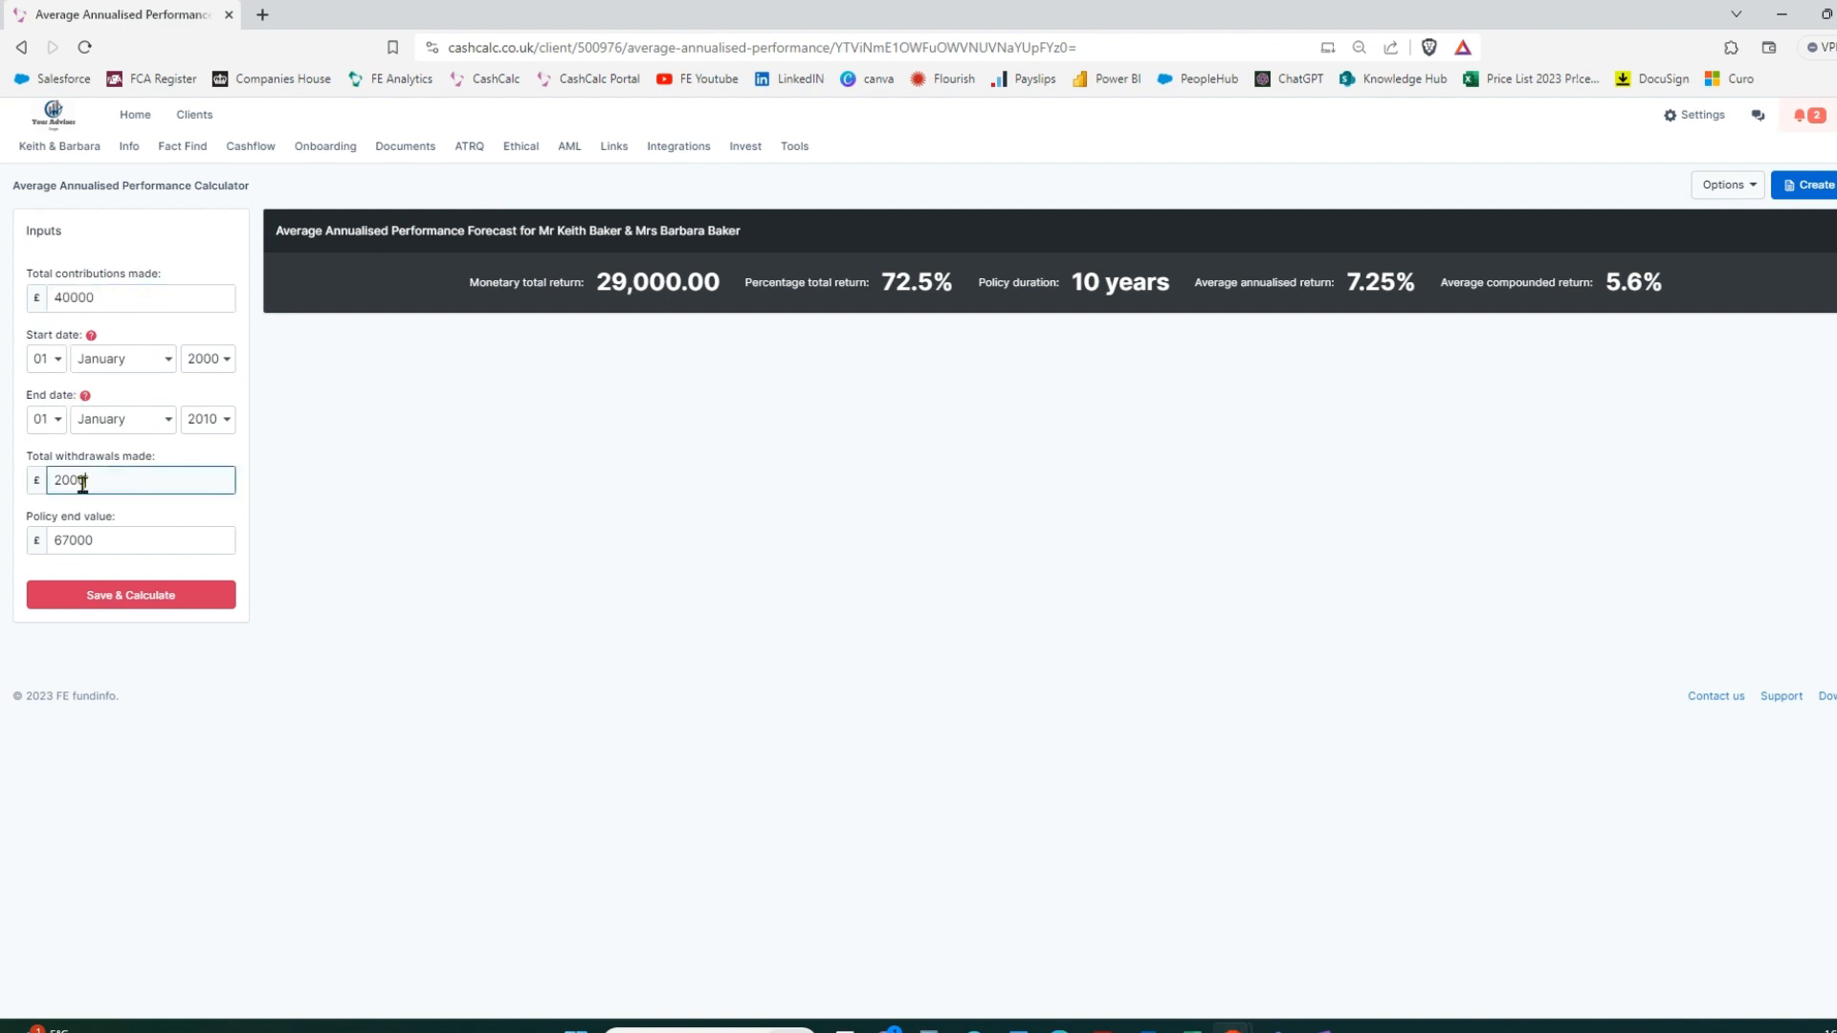
pyautogui.doubleClick(86, 541)
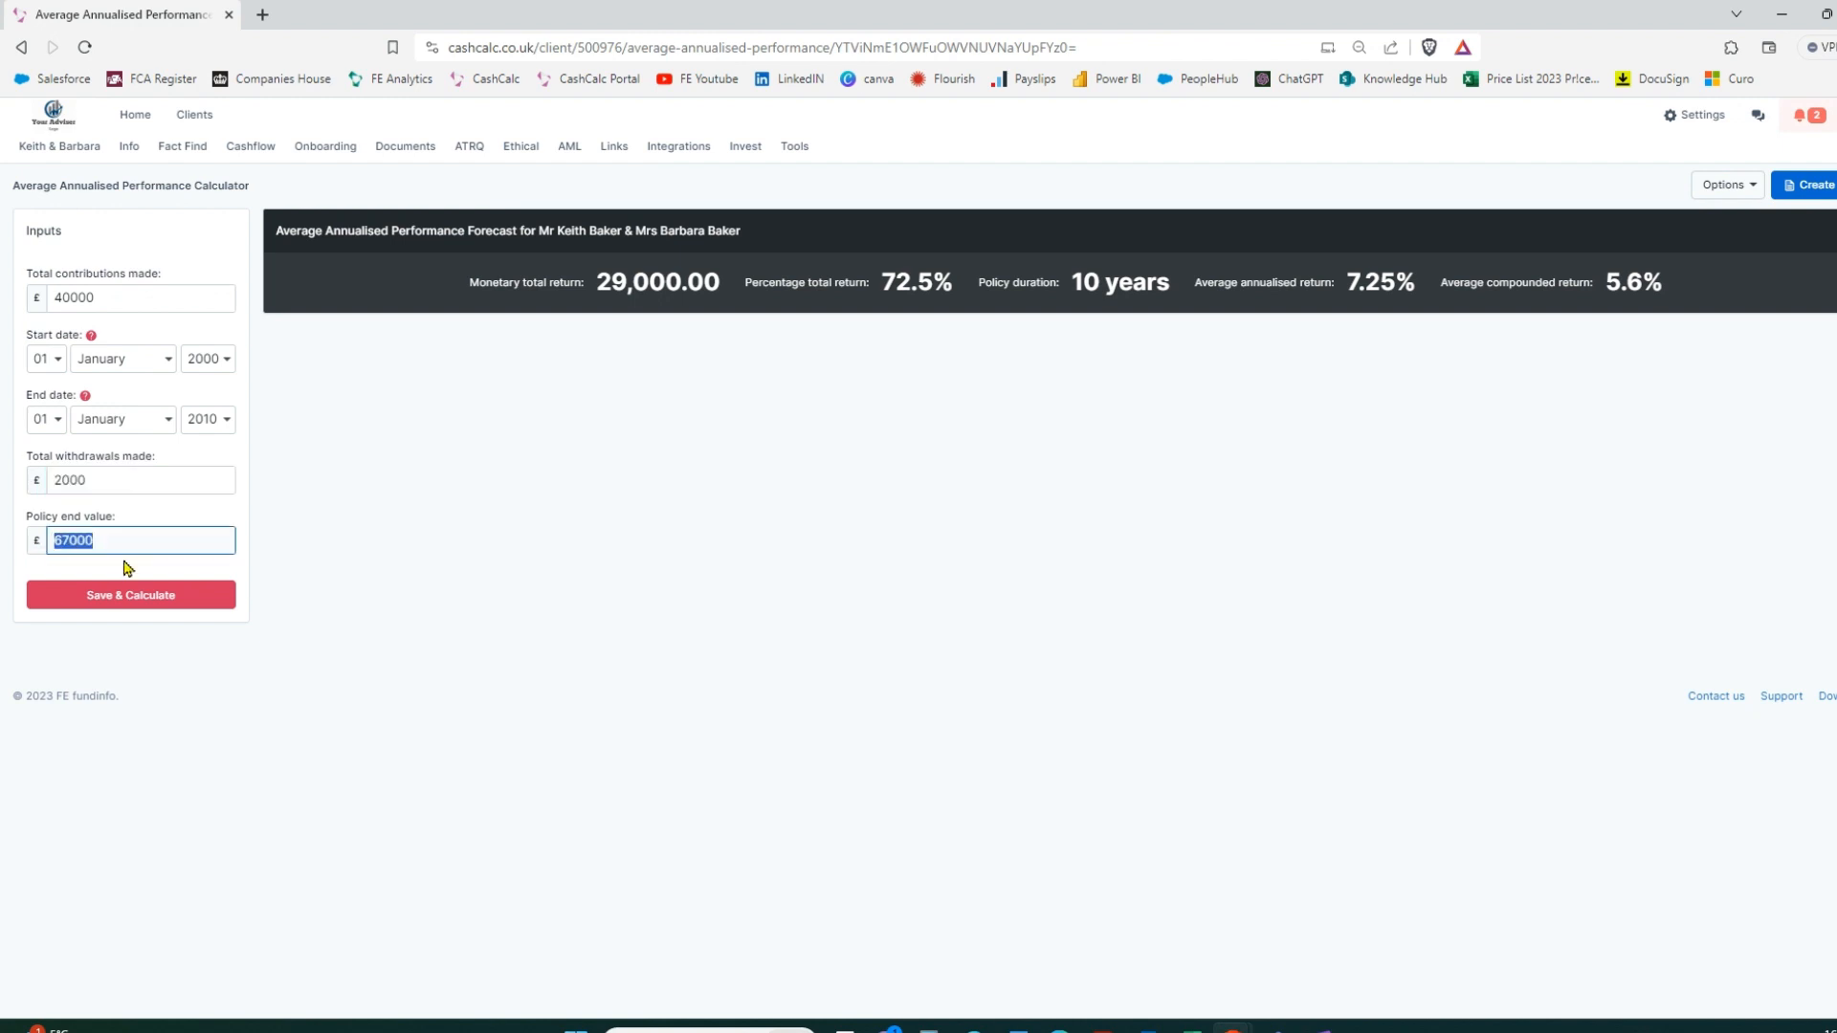
pyautogui.click(134, 599)
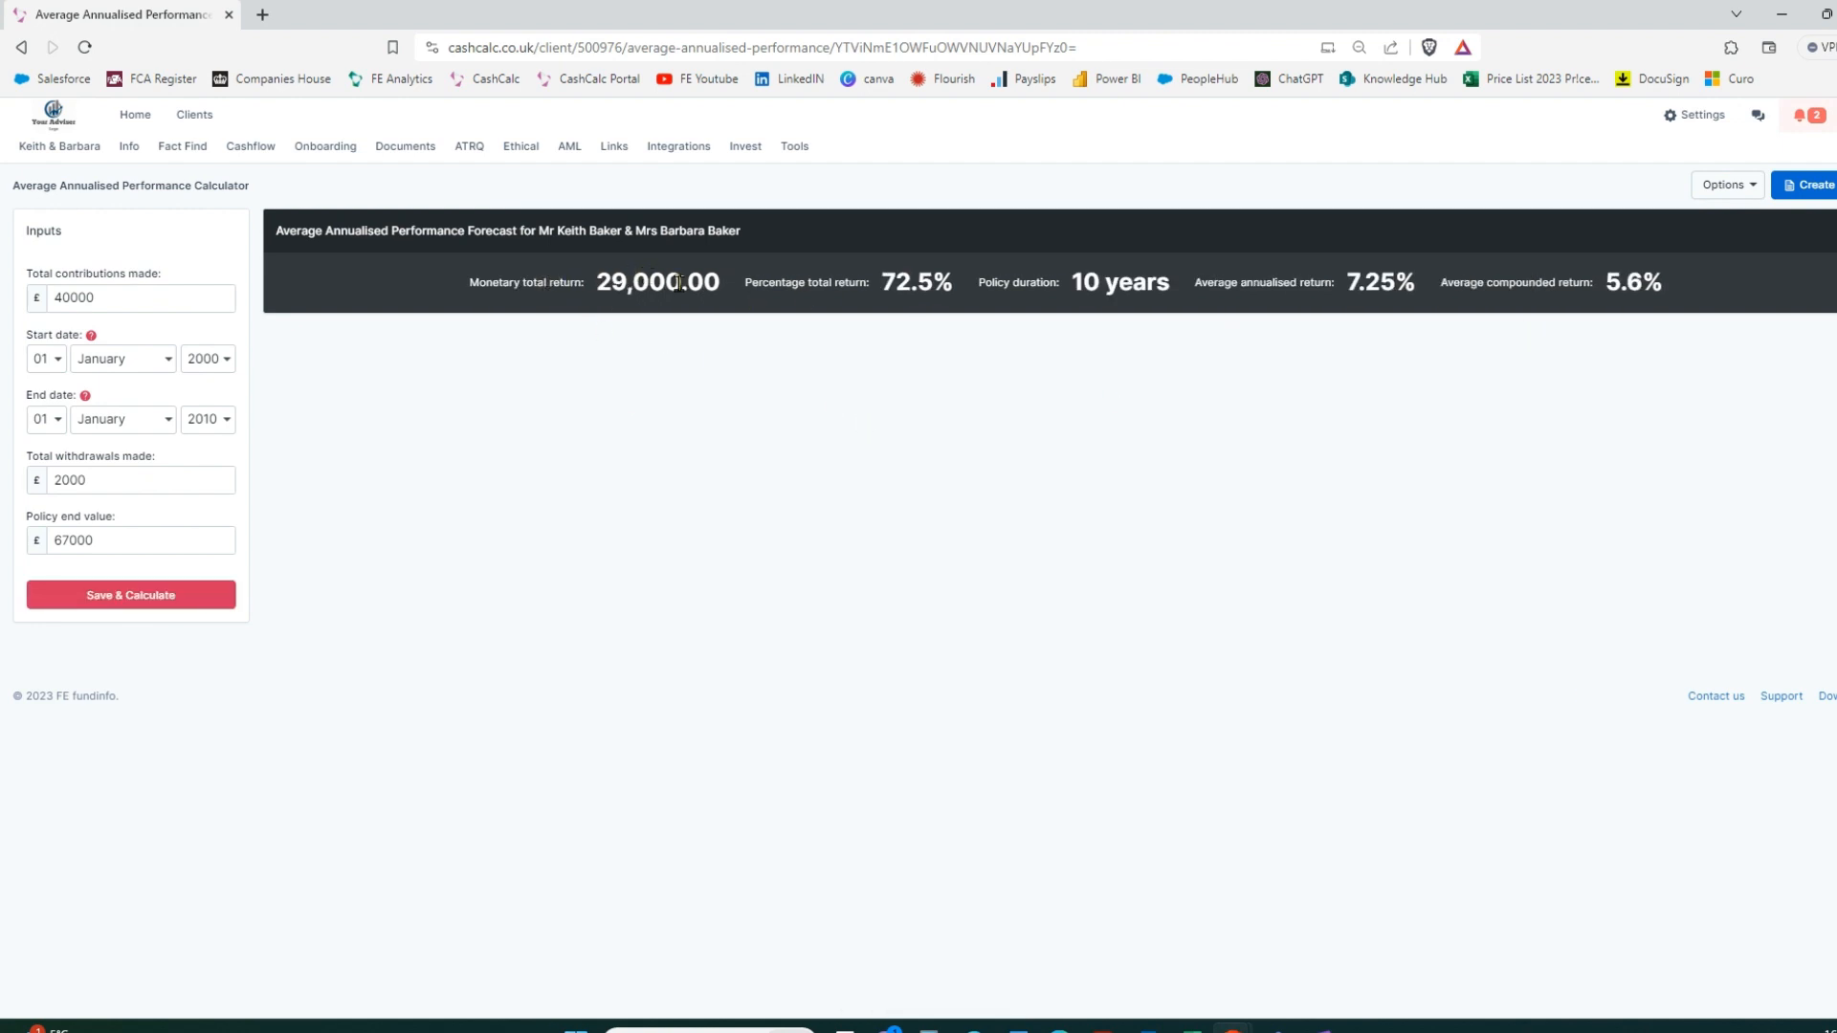
# Examine the monetary and percentage total returns against the policy end value, withdrawals and contributions
pyautogui.doubleClick(620, 279)
pyautogui.click(643, 356)
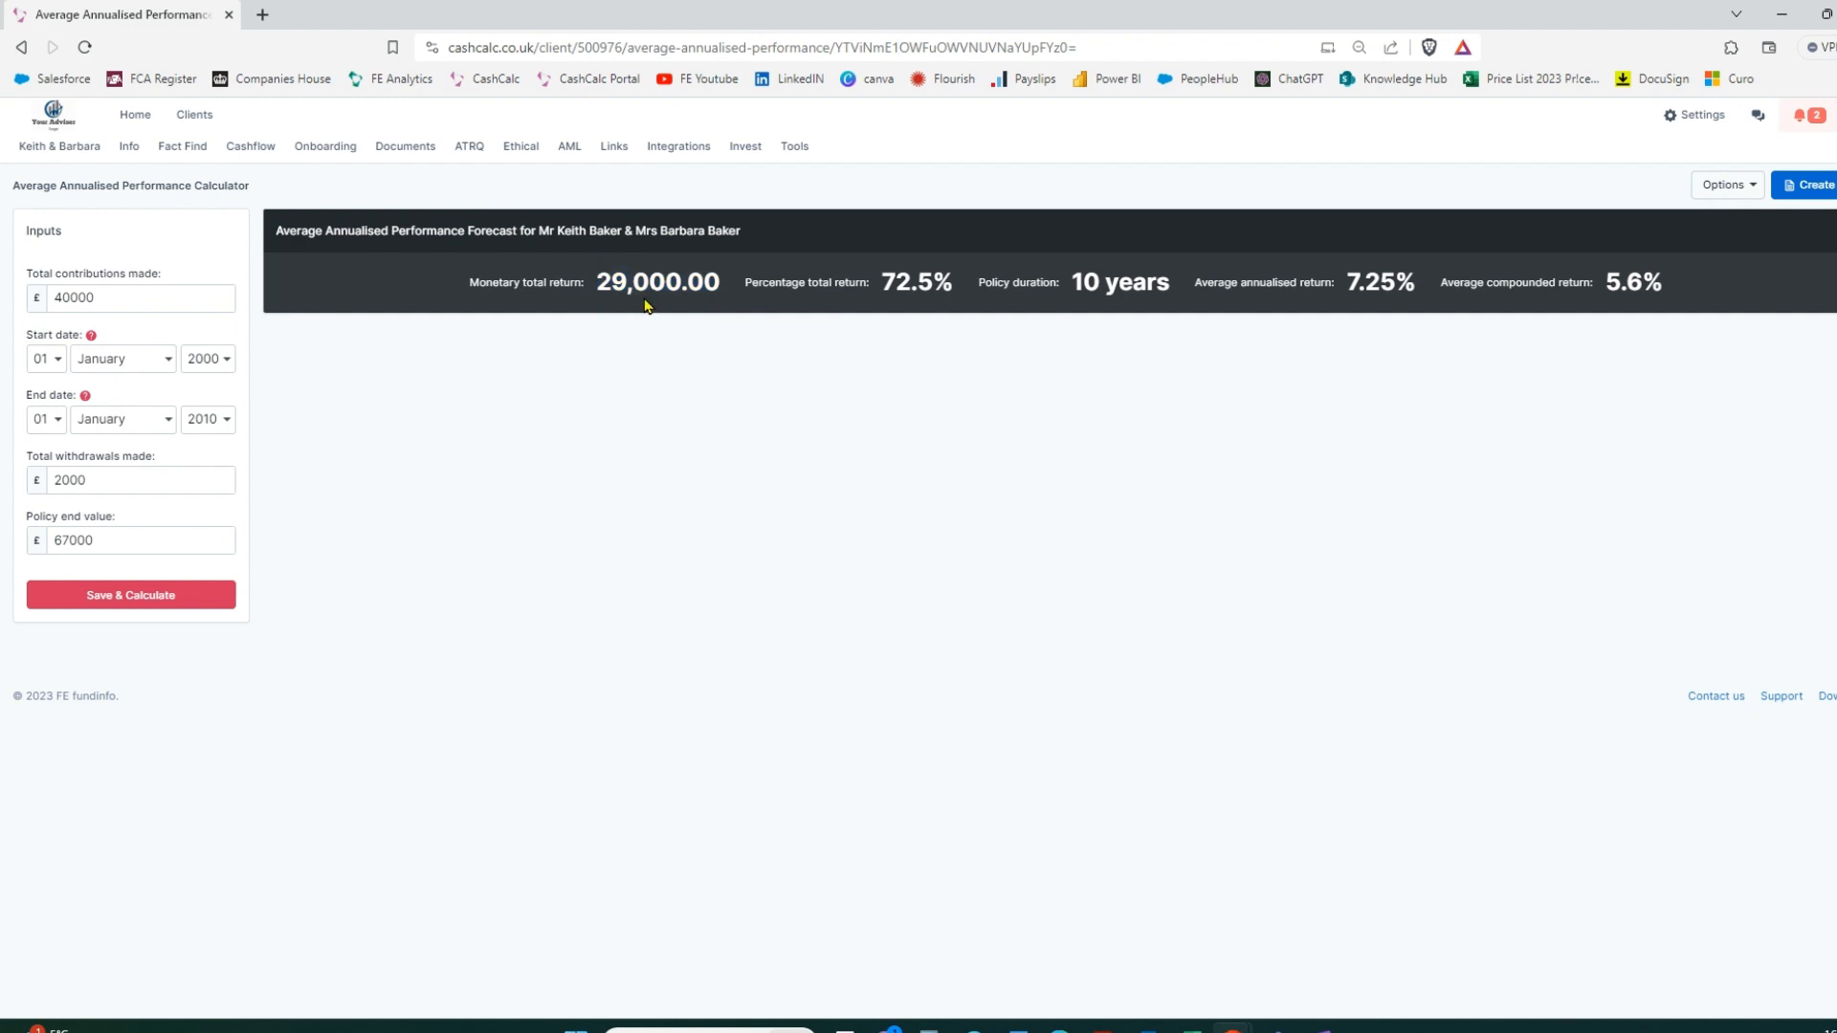
pyautogui.doubleClick(96, 543)
pyautogui.doubleClick(93, 481)
pyautogui.doubleClick(96, 298)
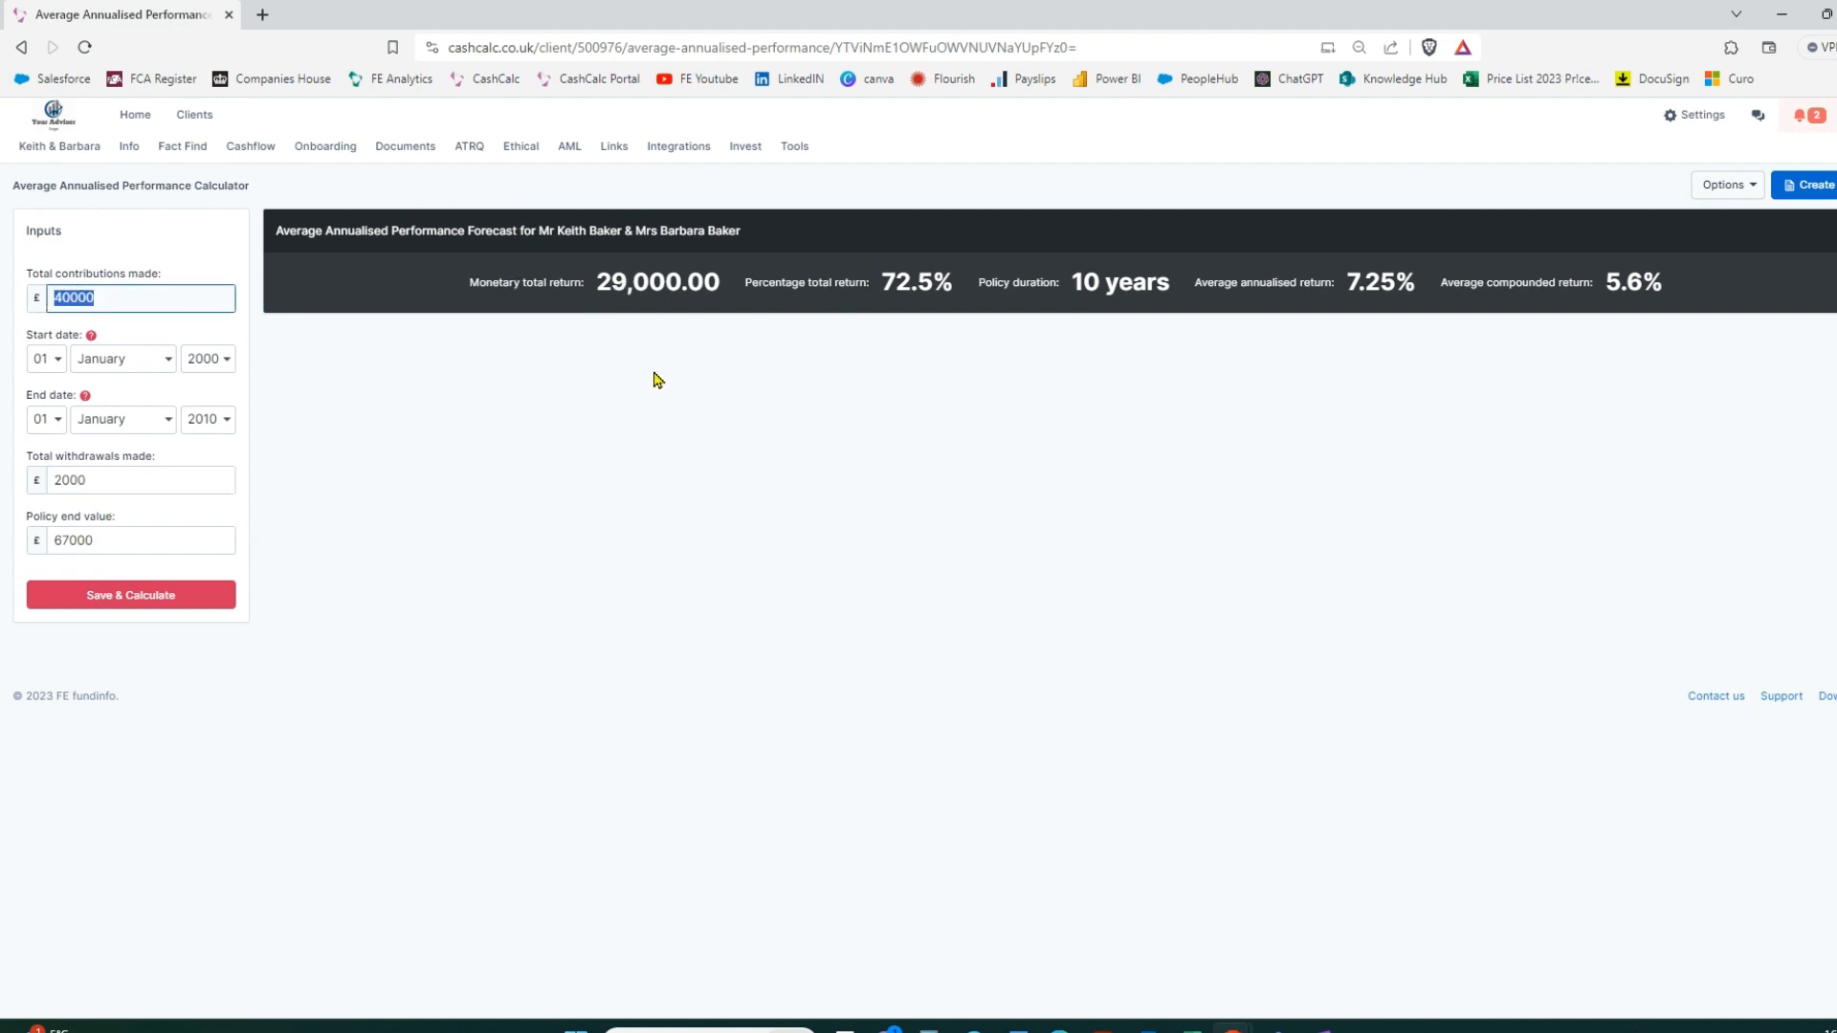
pyautogui.moveTo(951, 281); pyautogui.dragTo(882, 287)
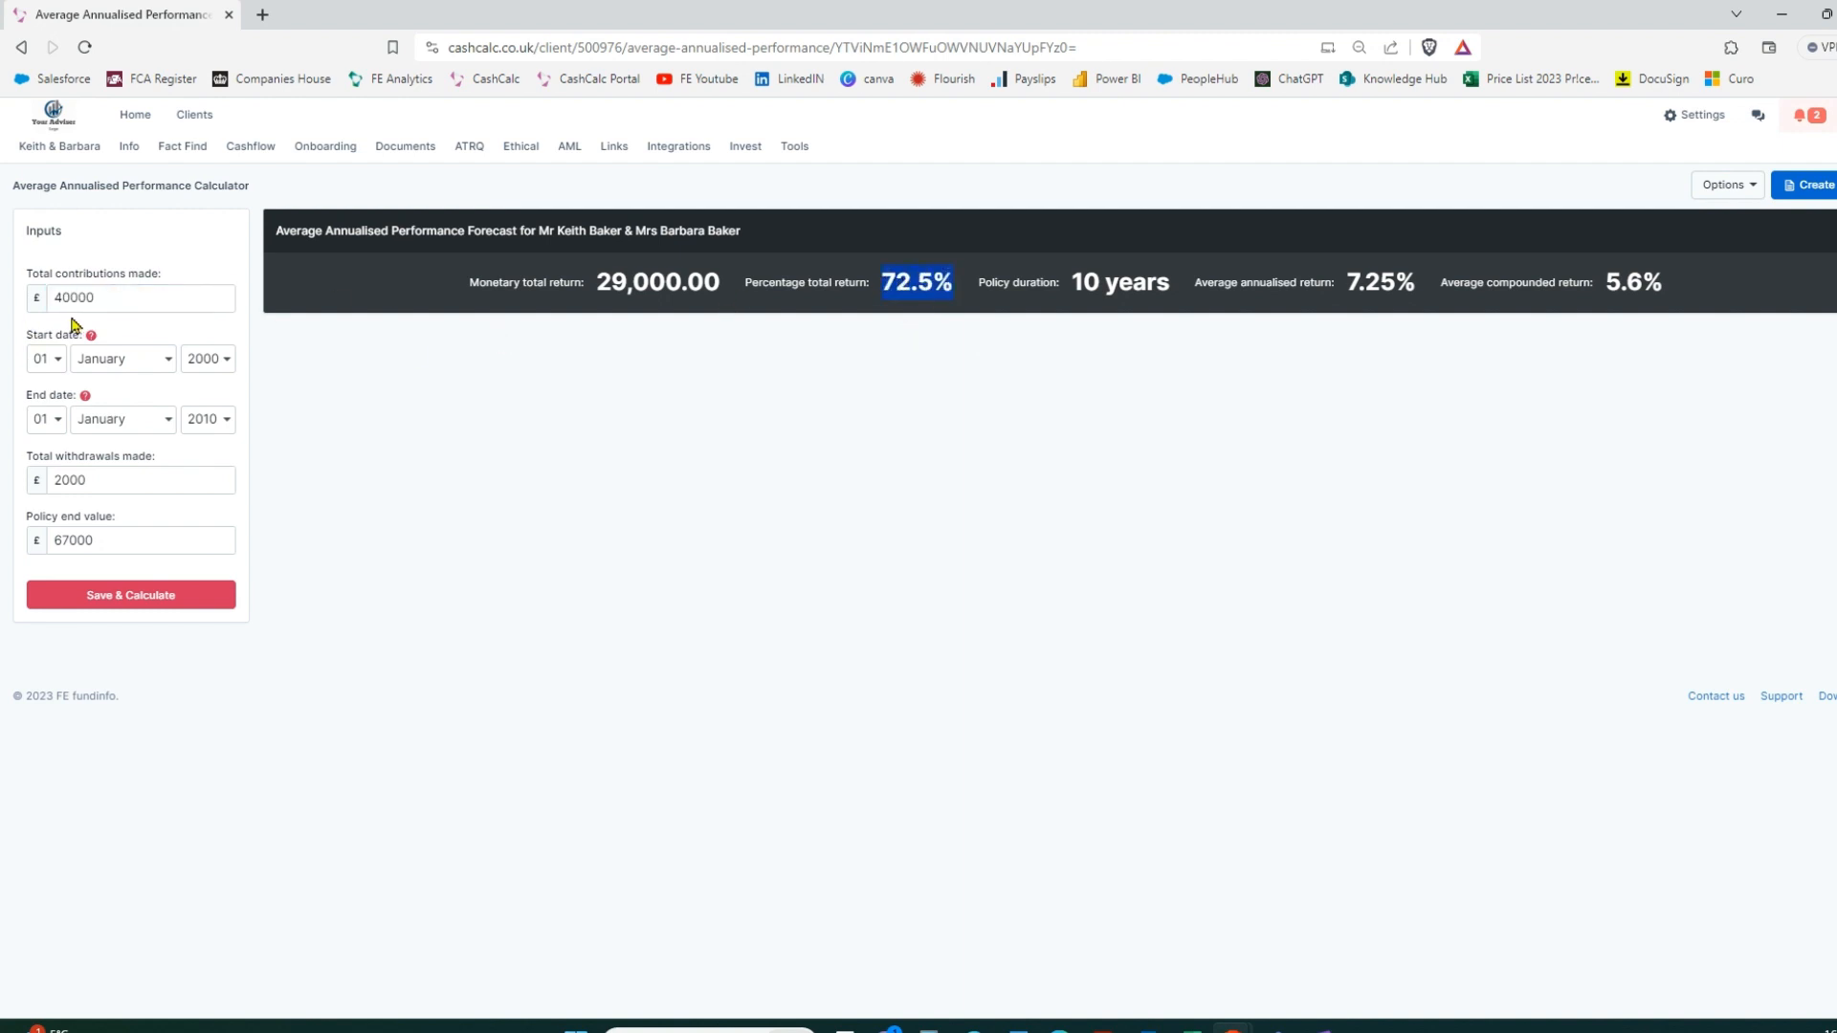
pyautogui.moveTo(95, 297); pyautogui.dragTo(56, 299)
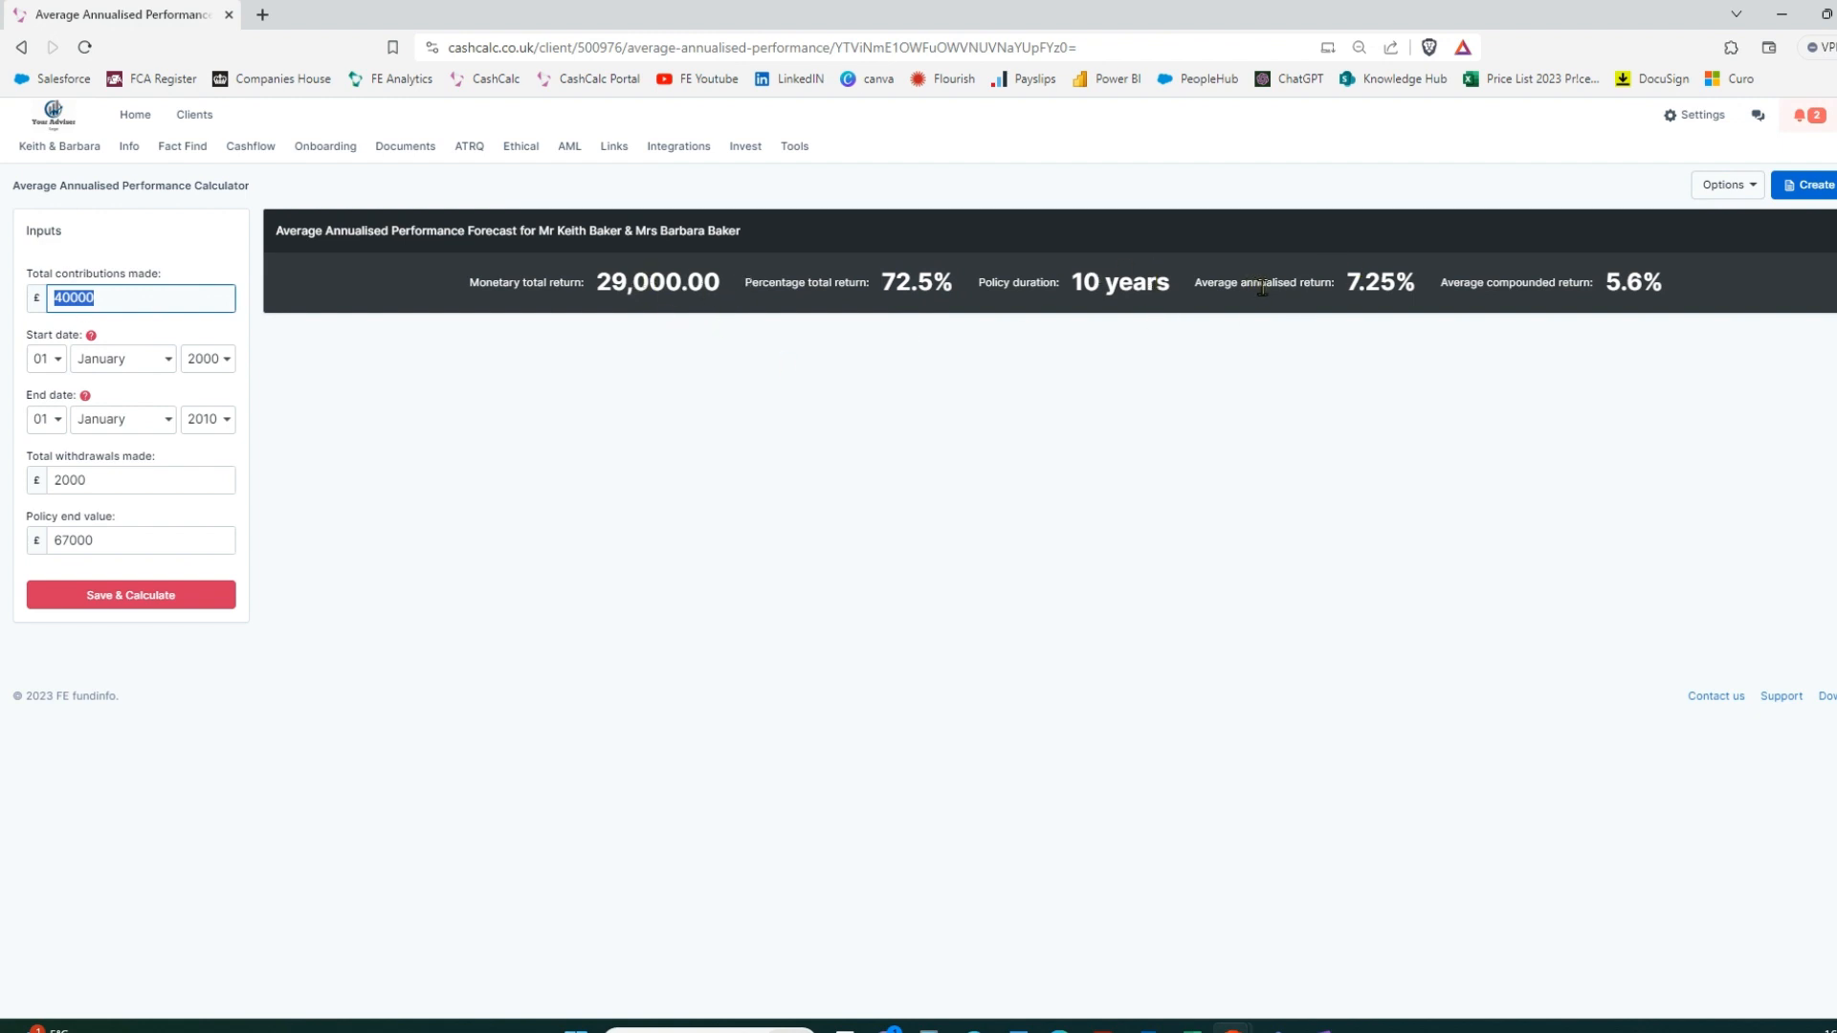
# Compare the average annualised return and the average compounded return with the percentage total return
pyautogui.moveTo(1416, 282); pyautogui.dragTo(1344, 285)
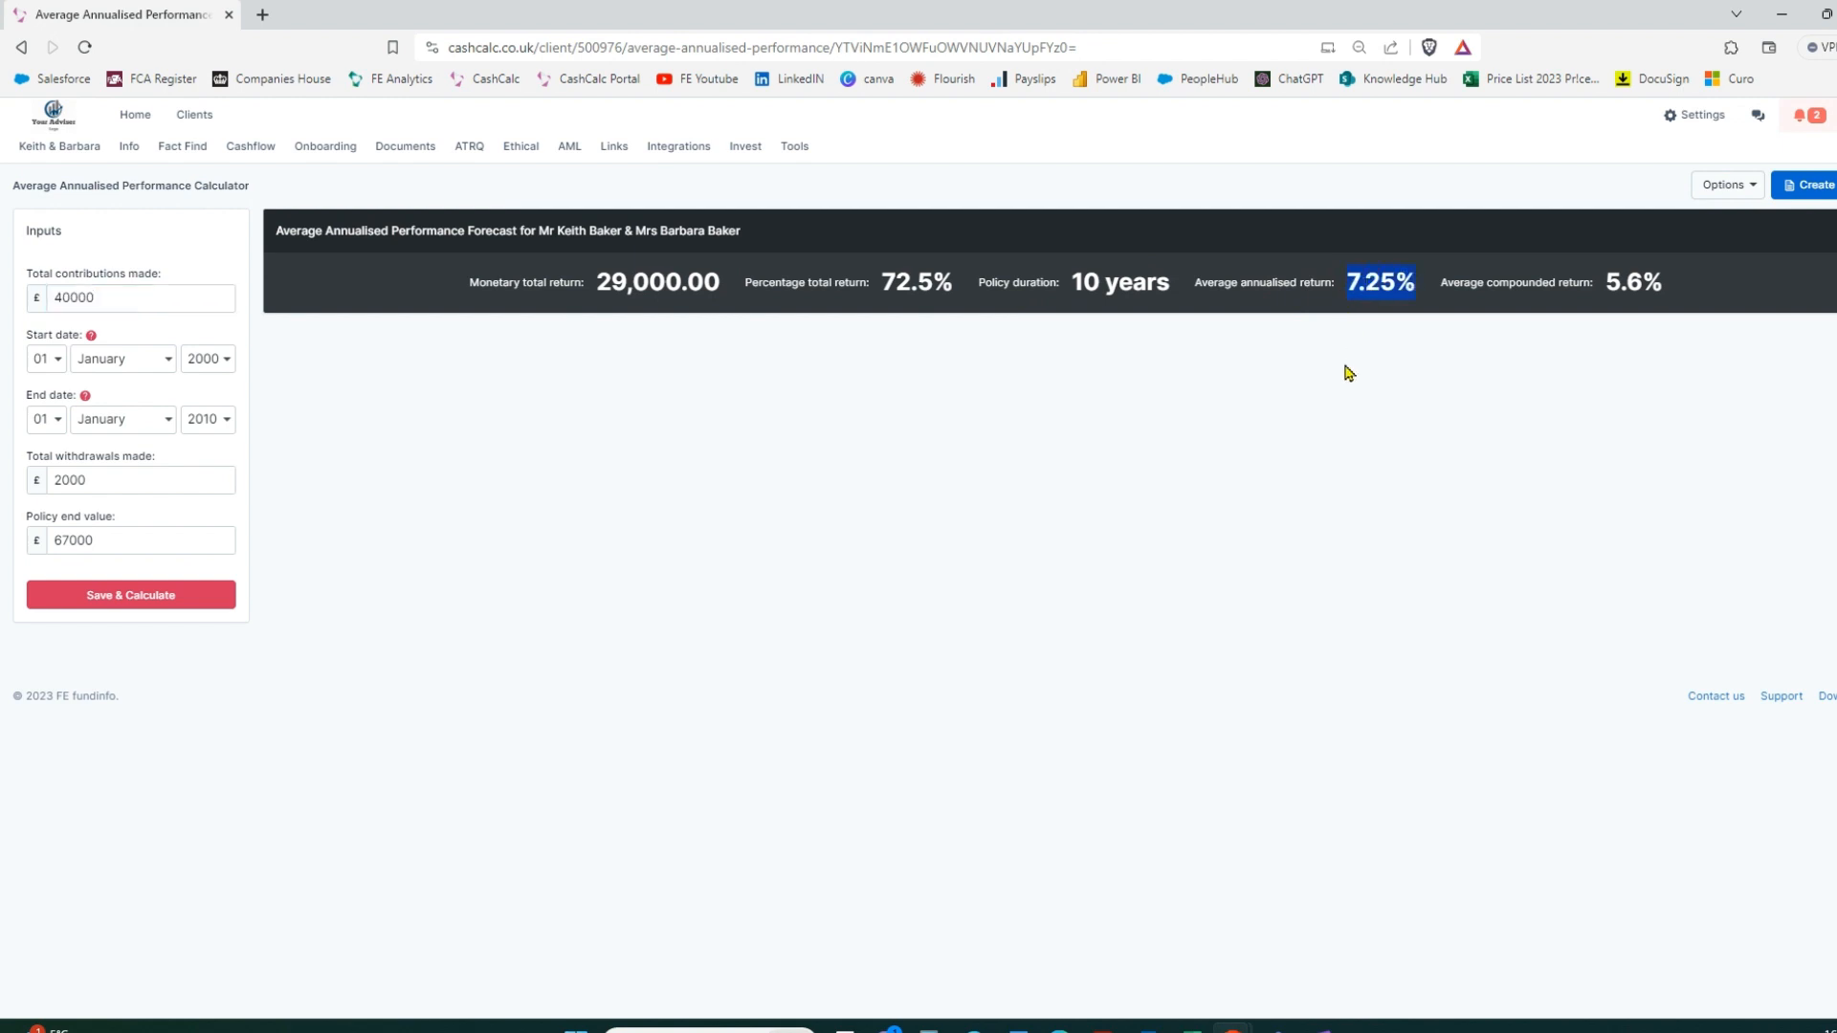
pyautogui.click(1346, 373)
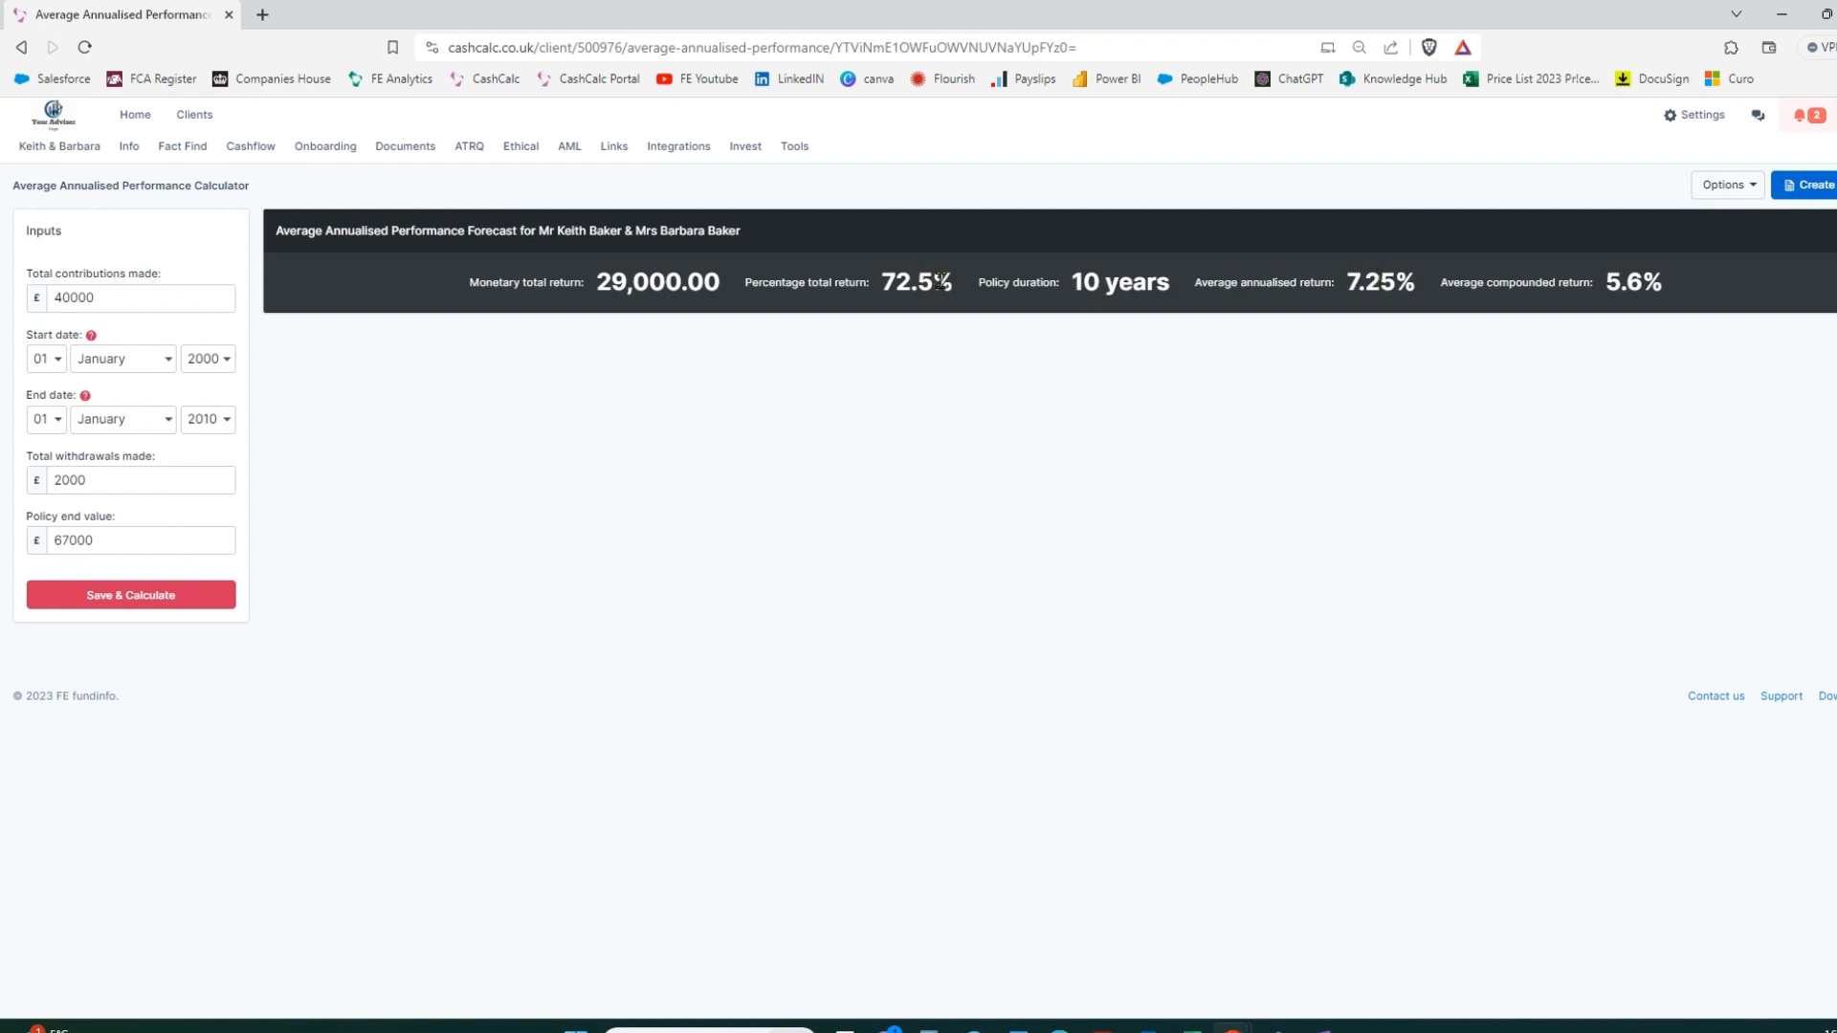
pyautogui.moveTo(950, 280); pyautogui.dragTo(886, 285)
pyautogui.click(913, 392)
pyautogui.moveTo(1665, 279); pyautogui.dragTo(1623, 280)
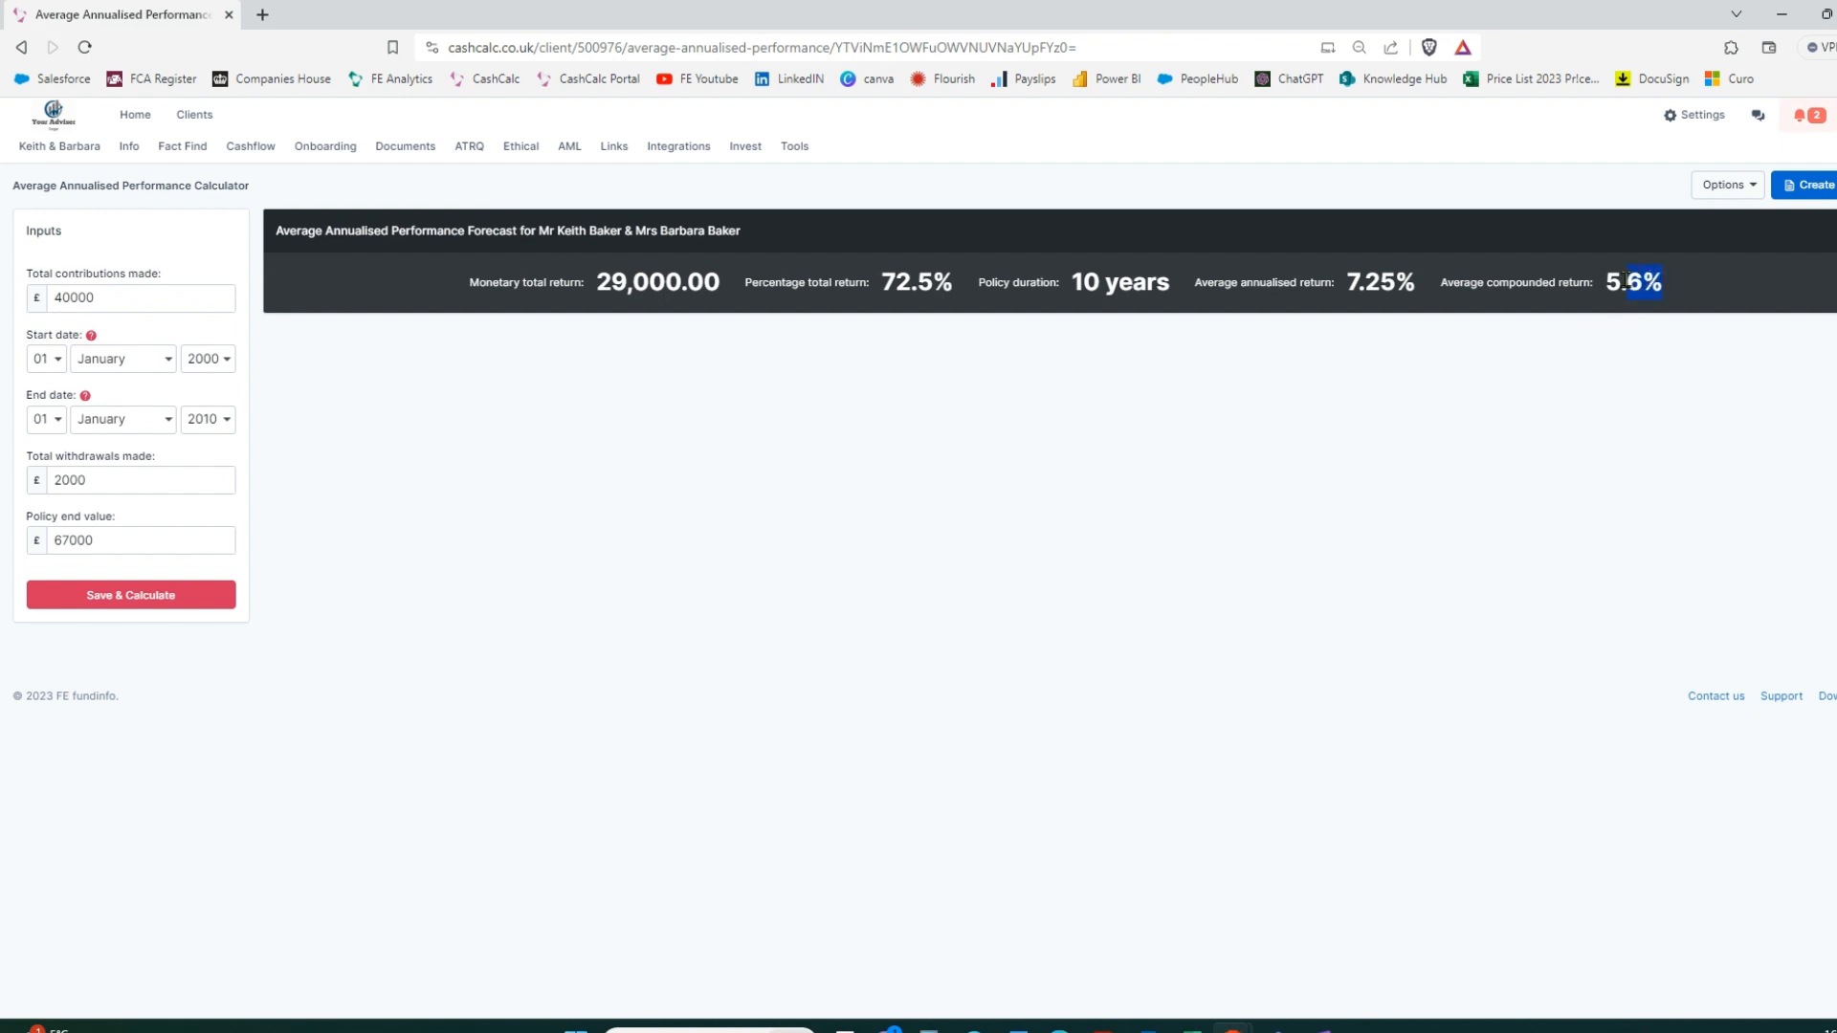
pyautogui.click(1593, 394)
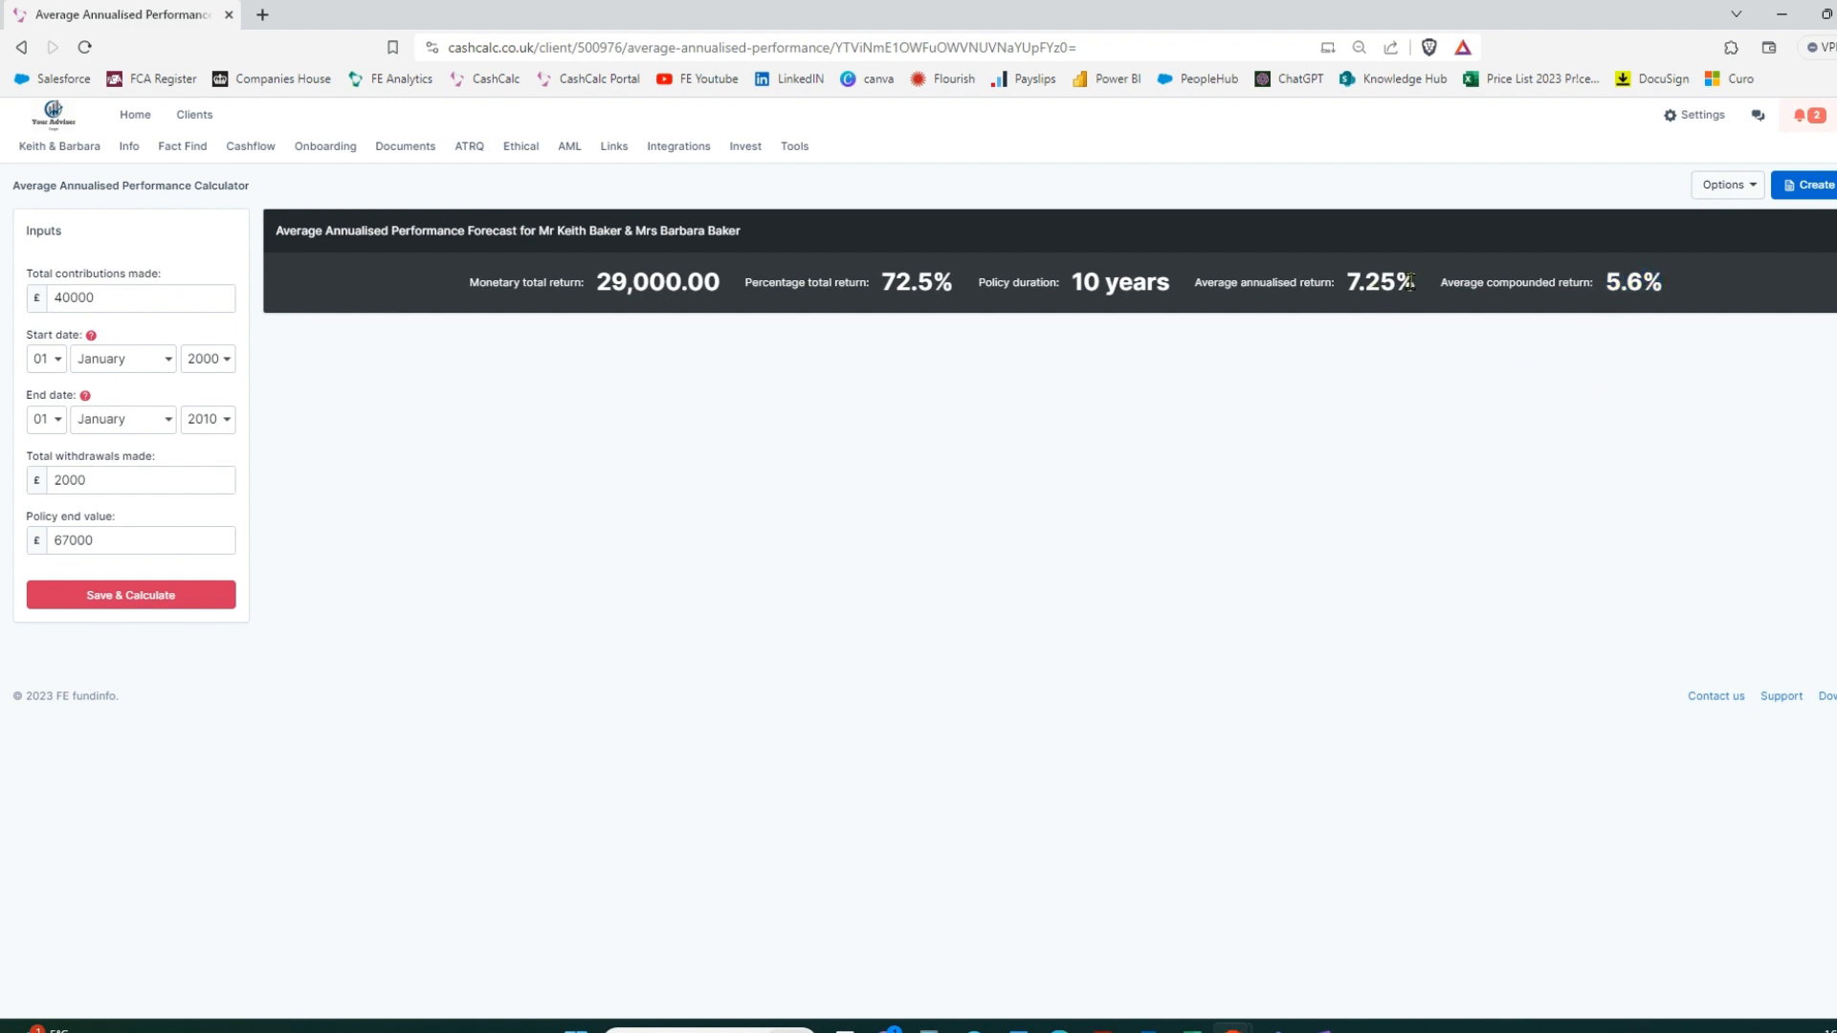
pyautogui.moveTo(1411, 281); pyautogui.dragTo(1347, 287)
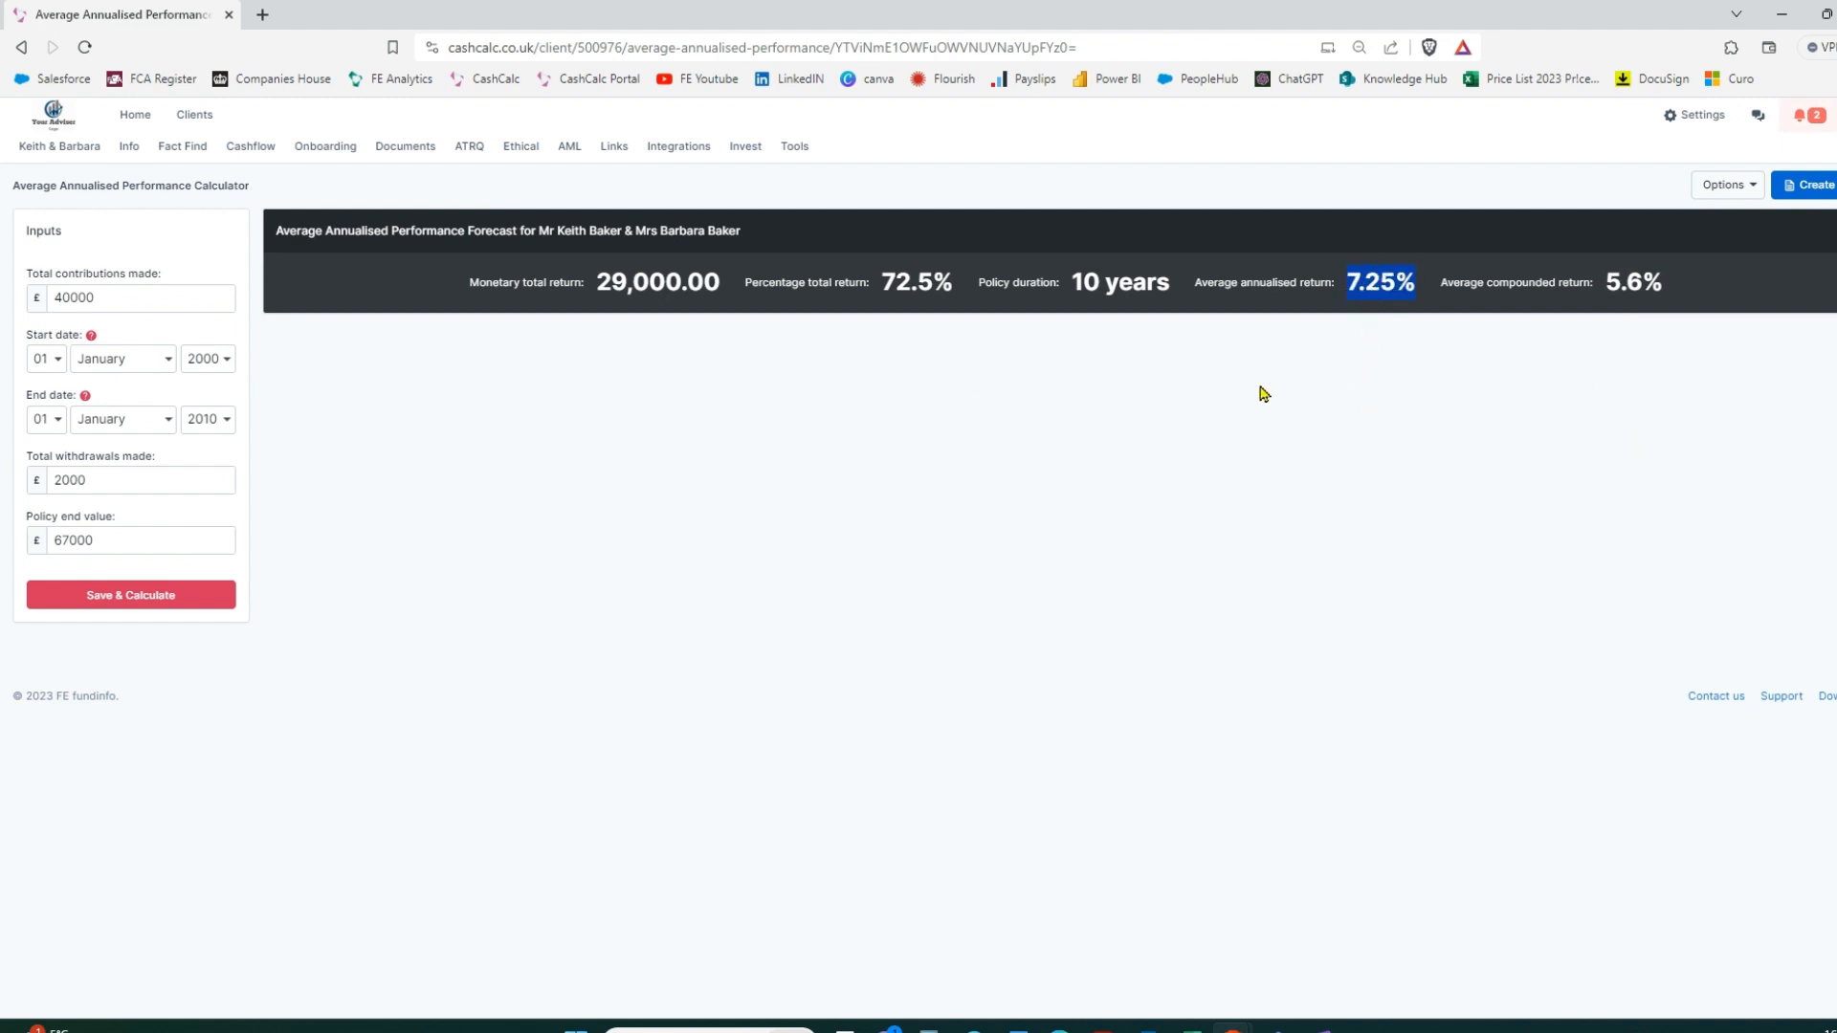
pyautogui.click(945, 283)
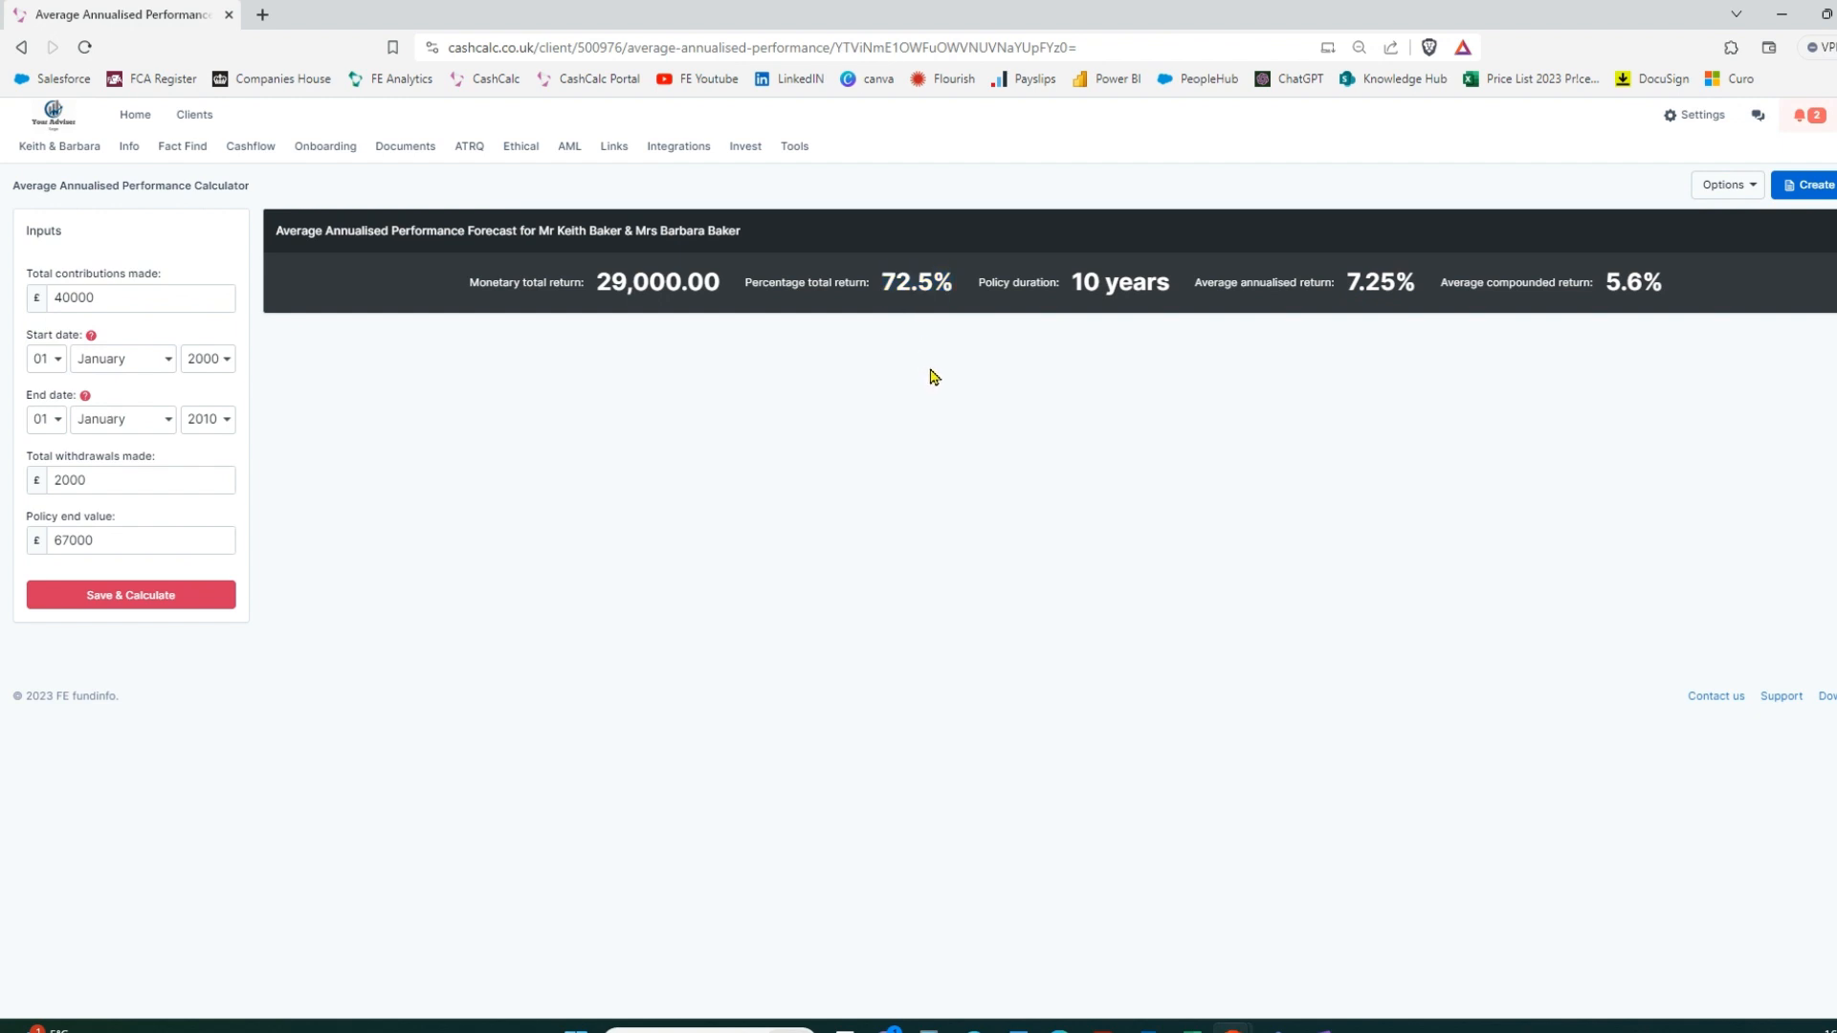
pyautogui.moveTo(1667, 289); pyautogui.dragTo(1604, 289)
pyautogui.moveTo(952, 280); pyautogui.dragTo(882, 280)
# Open the Rental Yield Calculator and review the second home's growth, inflation, asset value and cash account assumptions
pyautogui.click(794, 146)
pyautogui.click(770, 788)
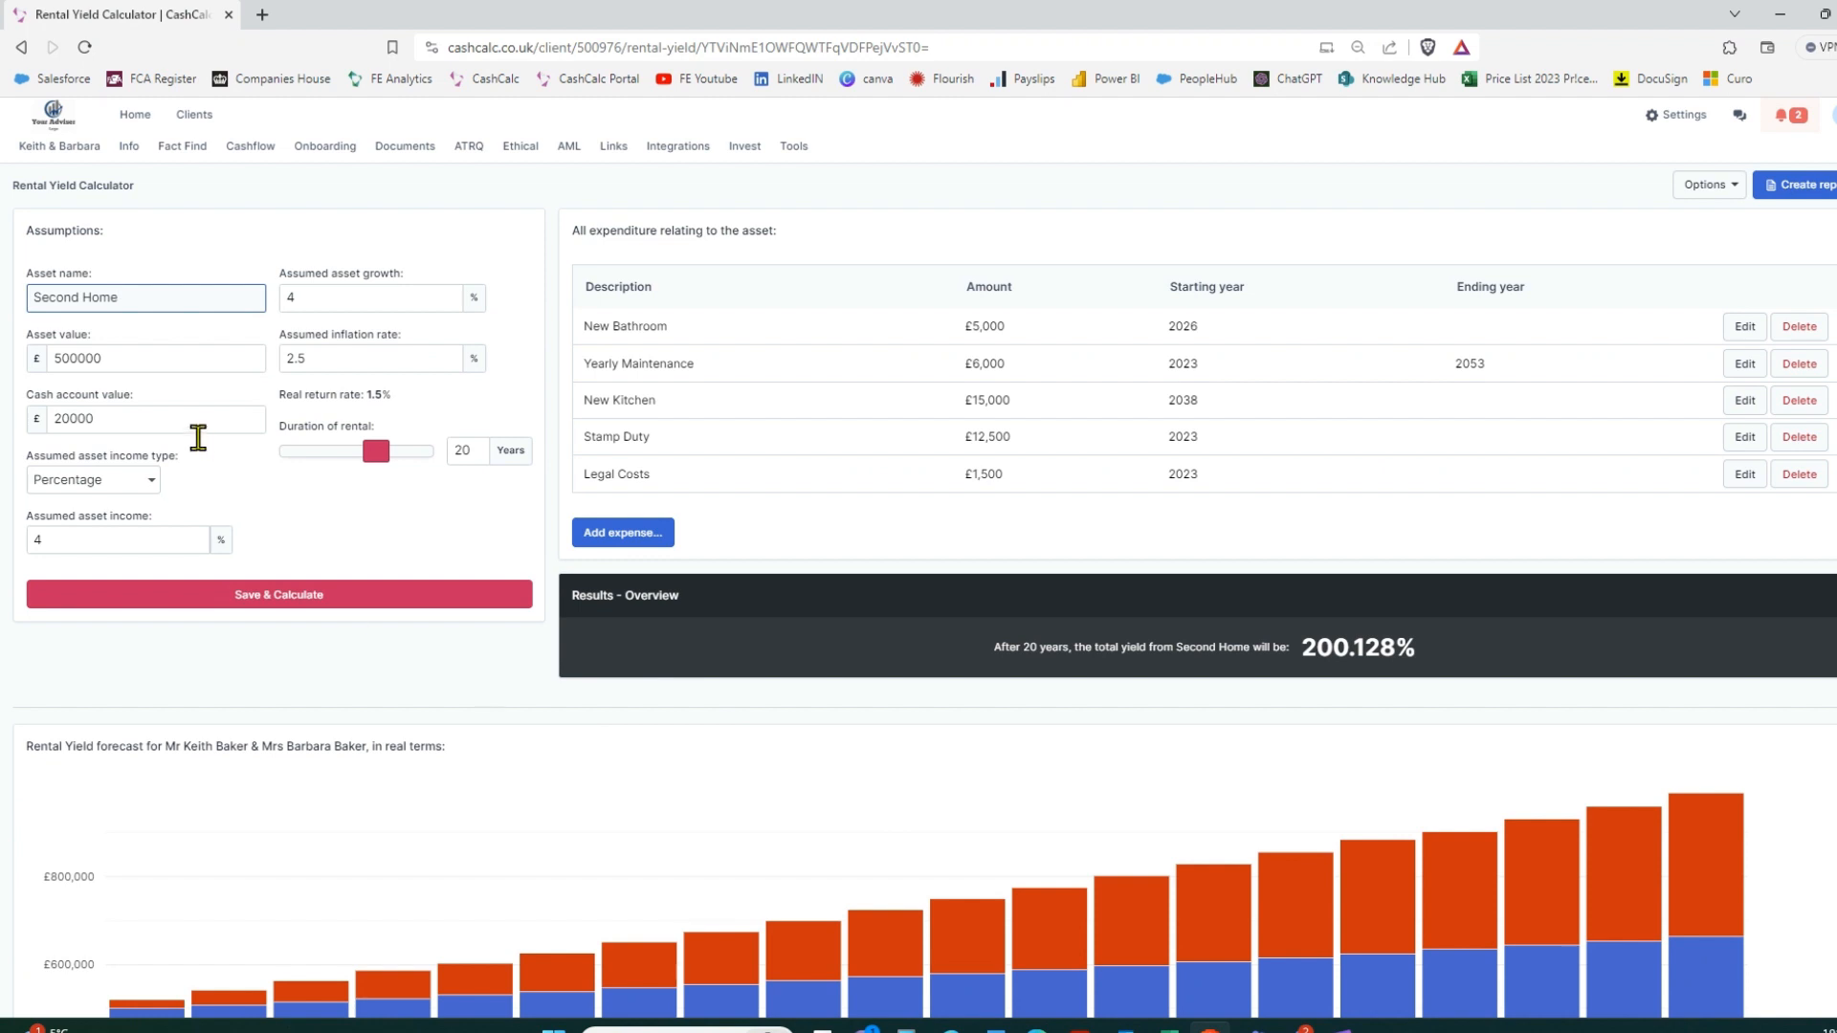
pyautogui.hotkey('ctrl', 'a')
pyautogui.click(112, 444)
pyautogui.press('Tab')
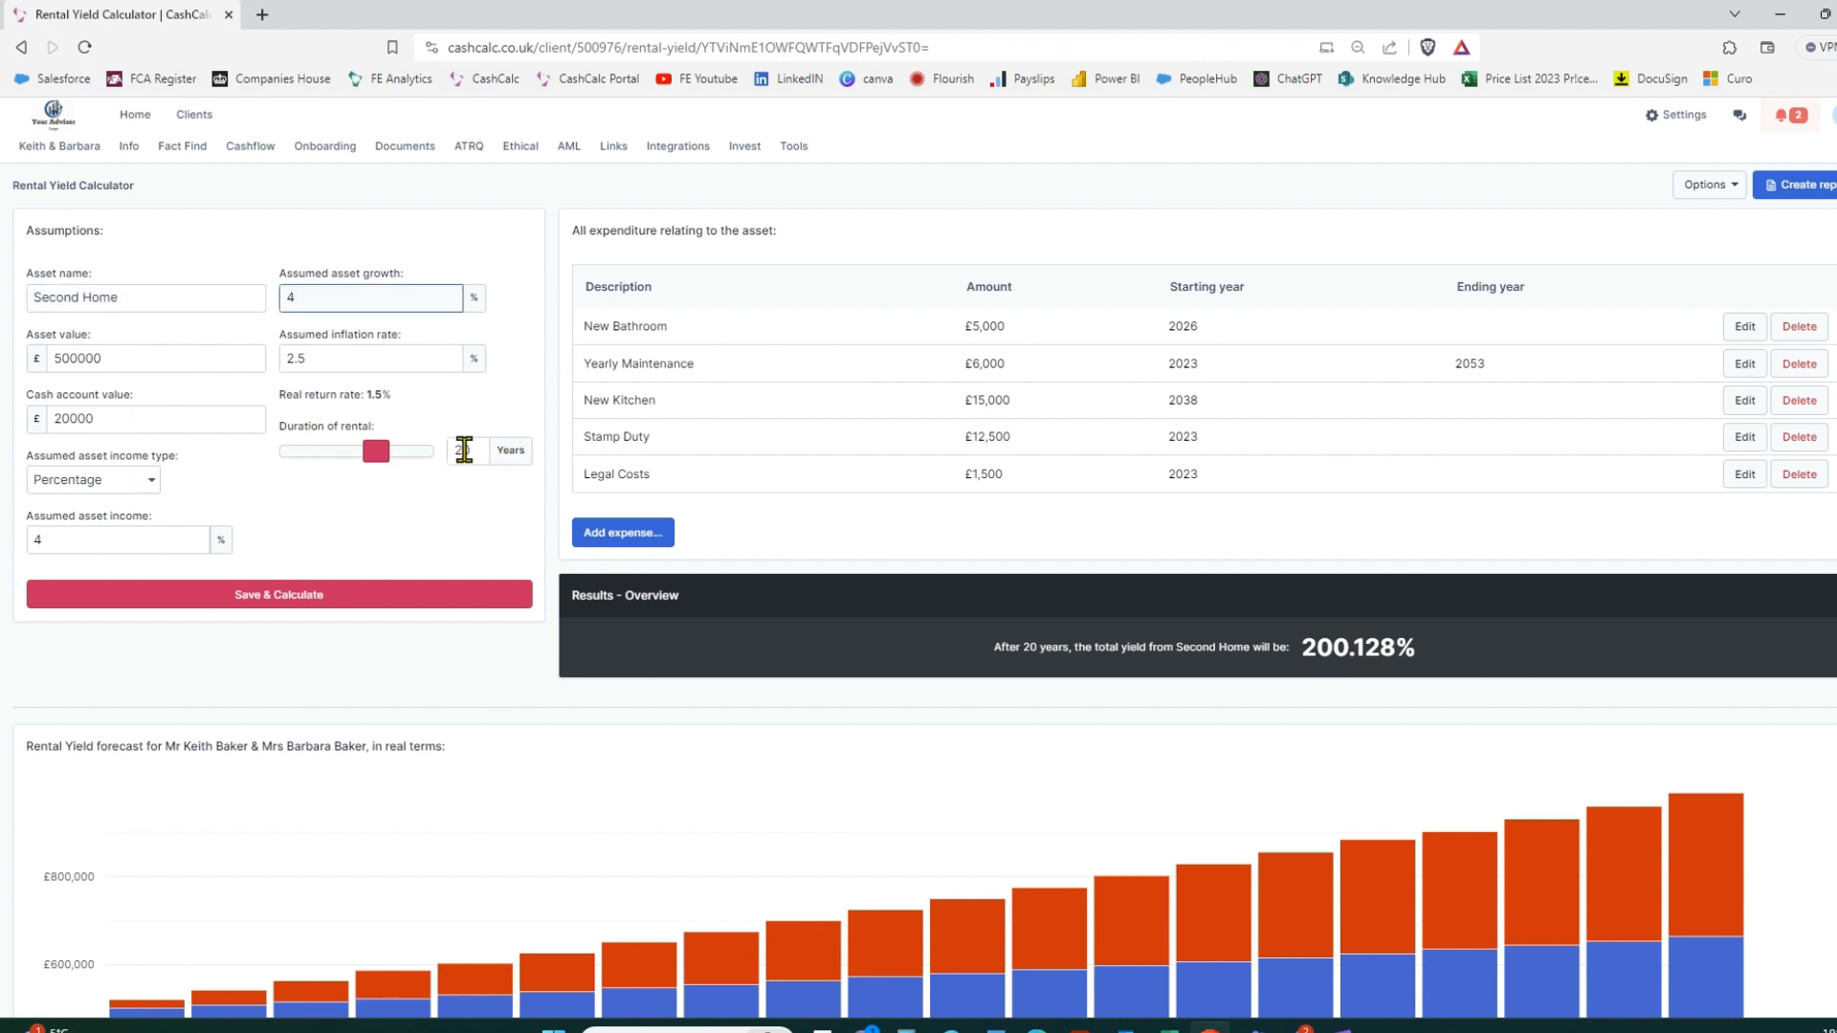
pyautogui.press('Tab')
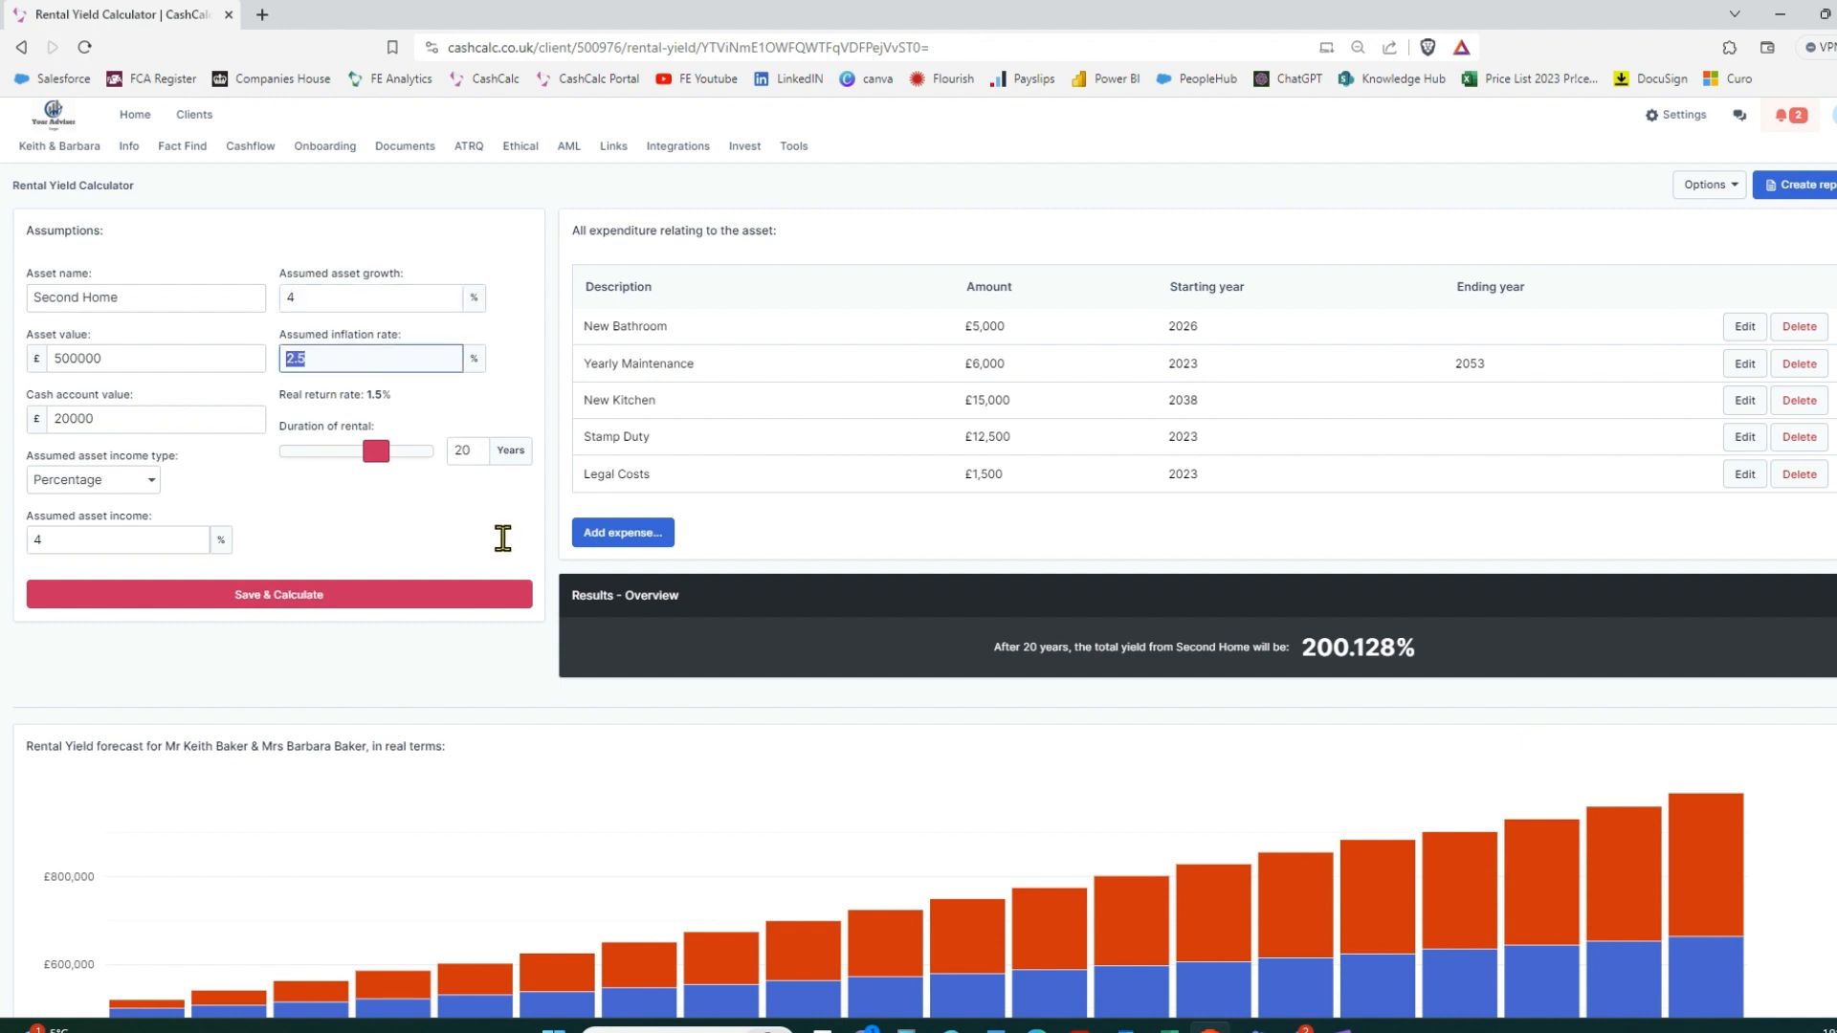
pyautogui.doubleClick(376, 393)
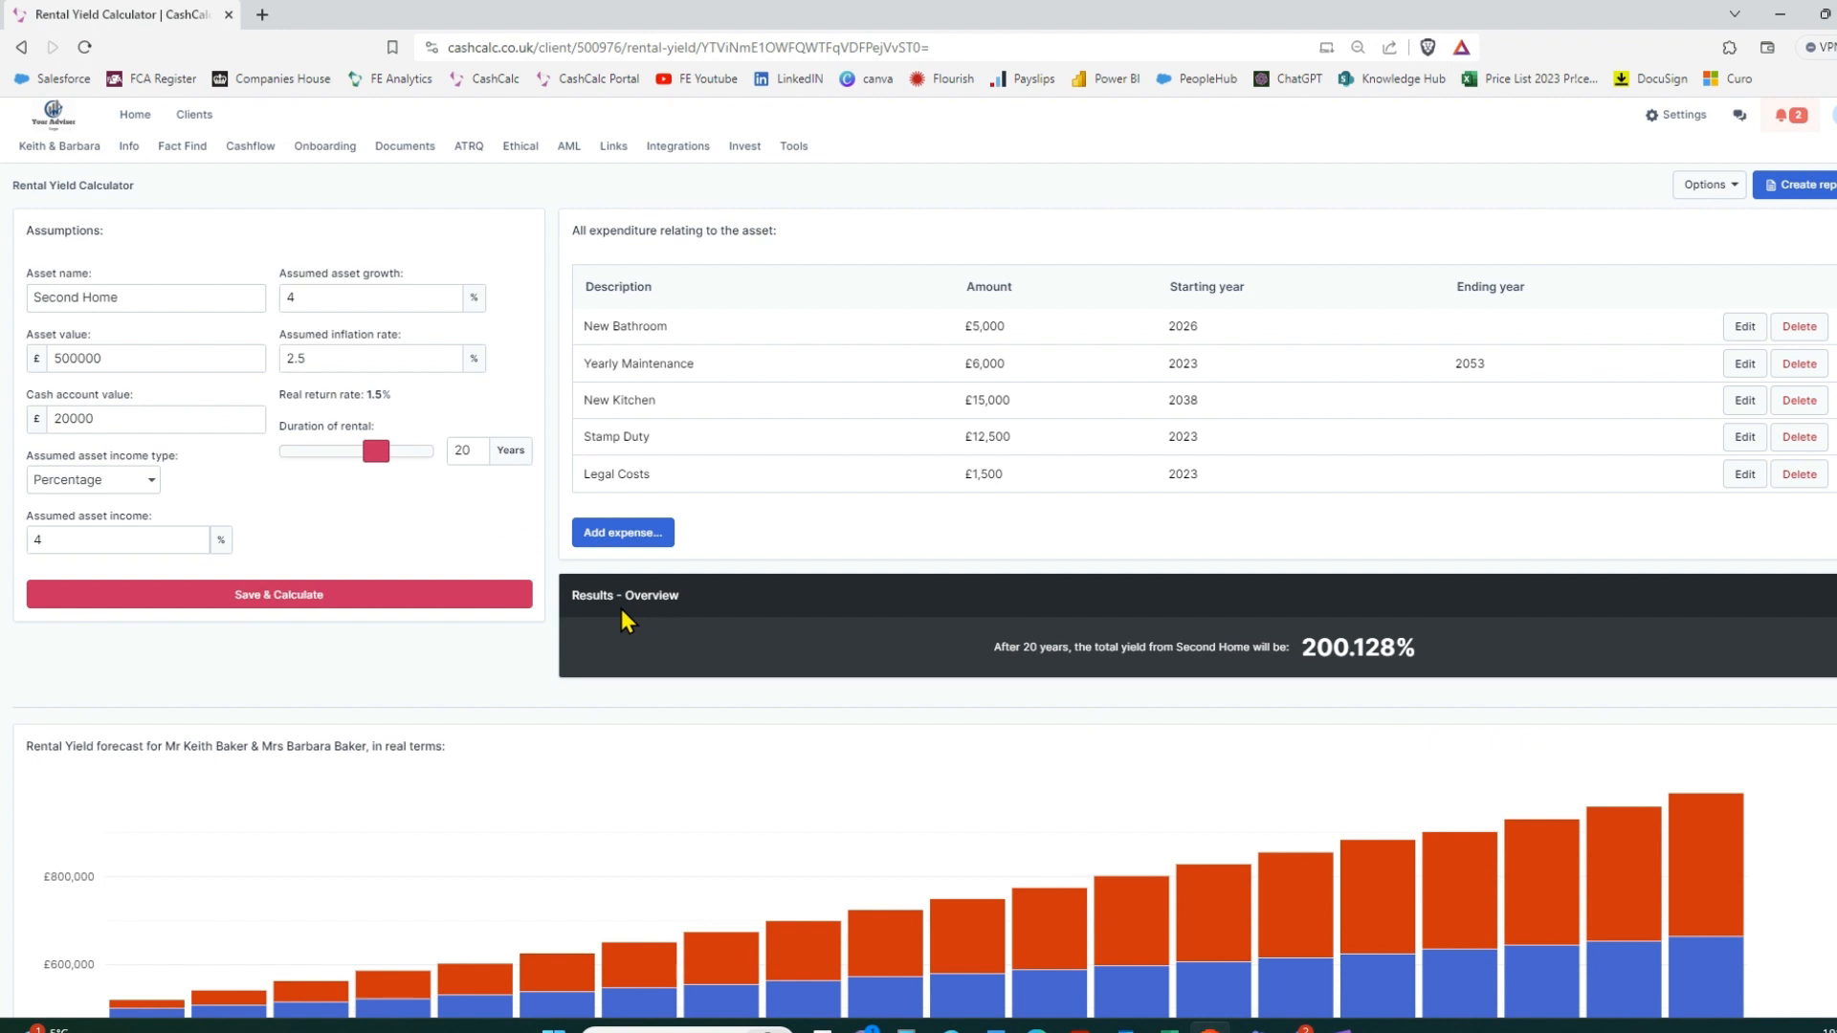
pyautogui.doubleClick(88, 358)
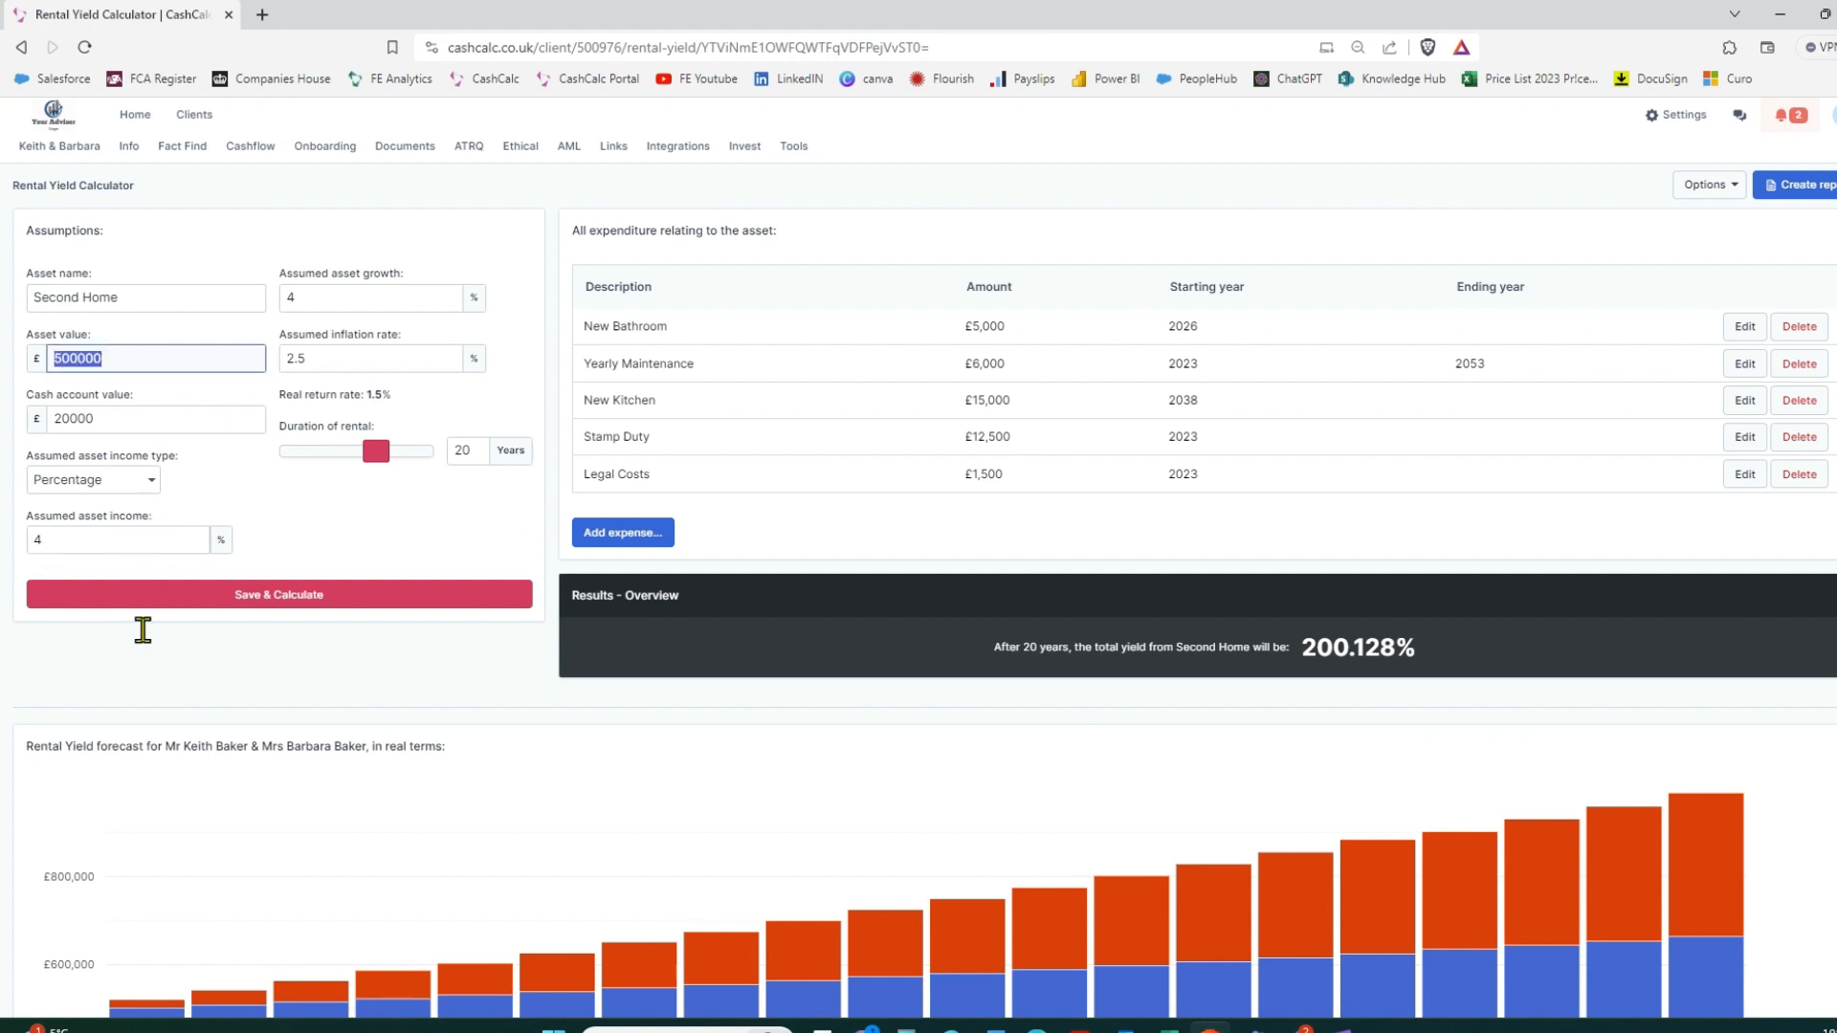
pyautogui.doubleClick(93, 419)
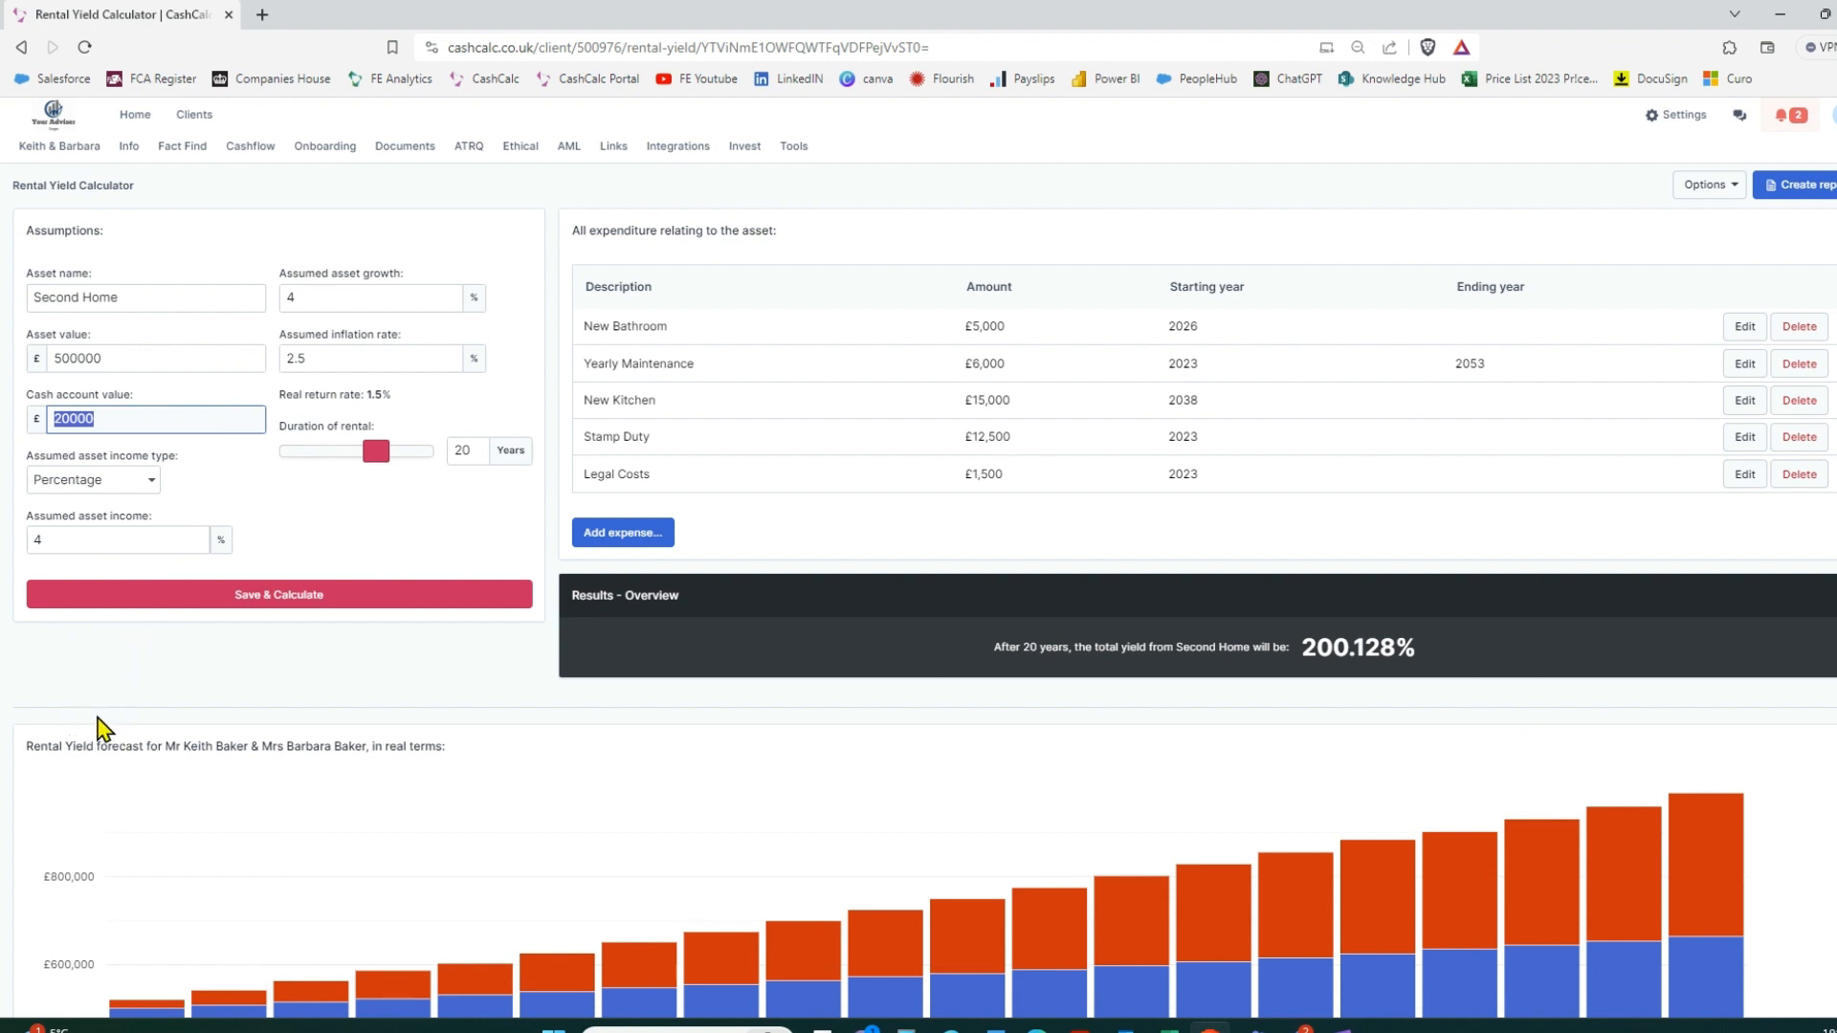
# Switch the second home's assumed asset income type to Annual amount (£) and start editing the income
pyautogui.click(71, 480)
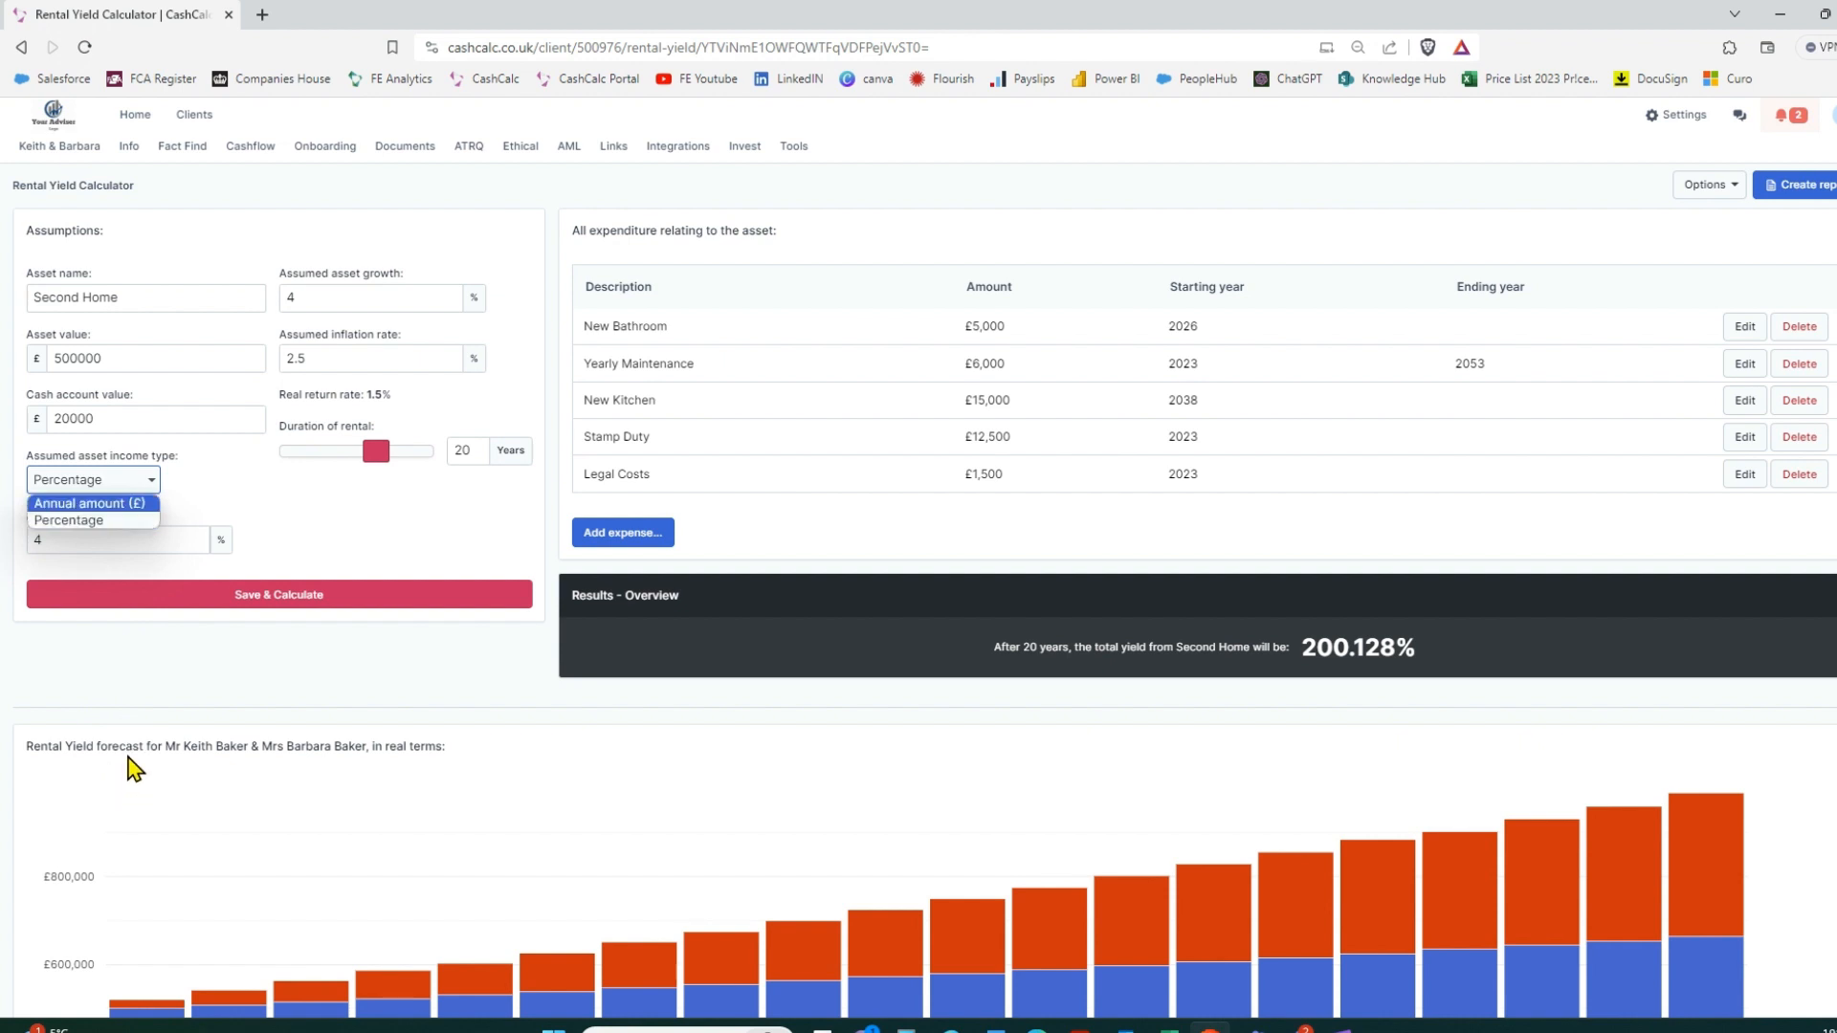
pyautogui.click(85, 504)
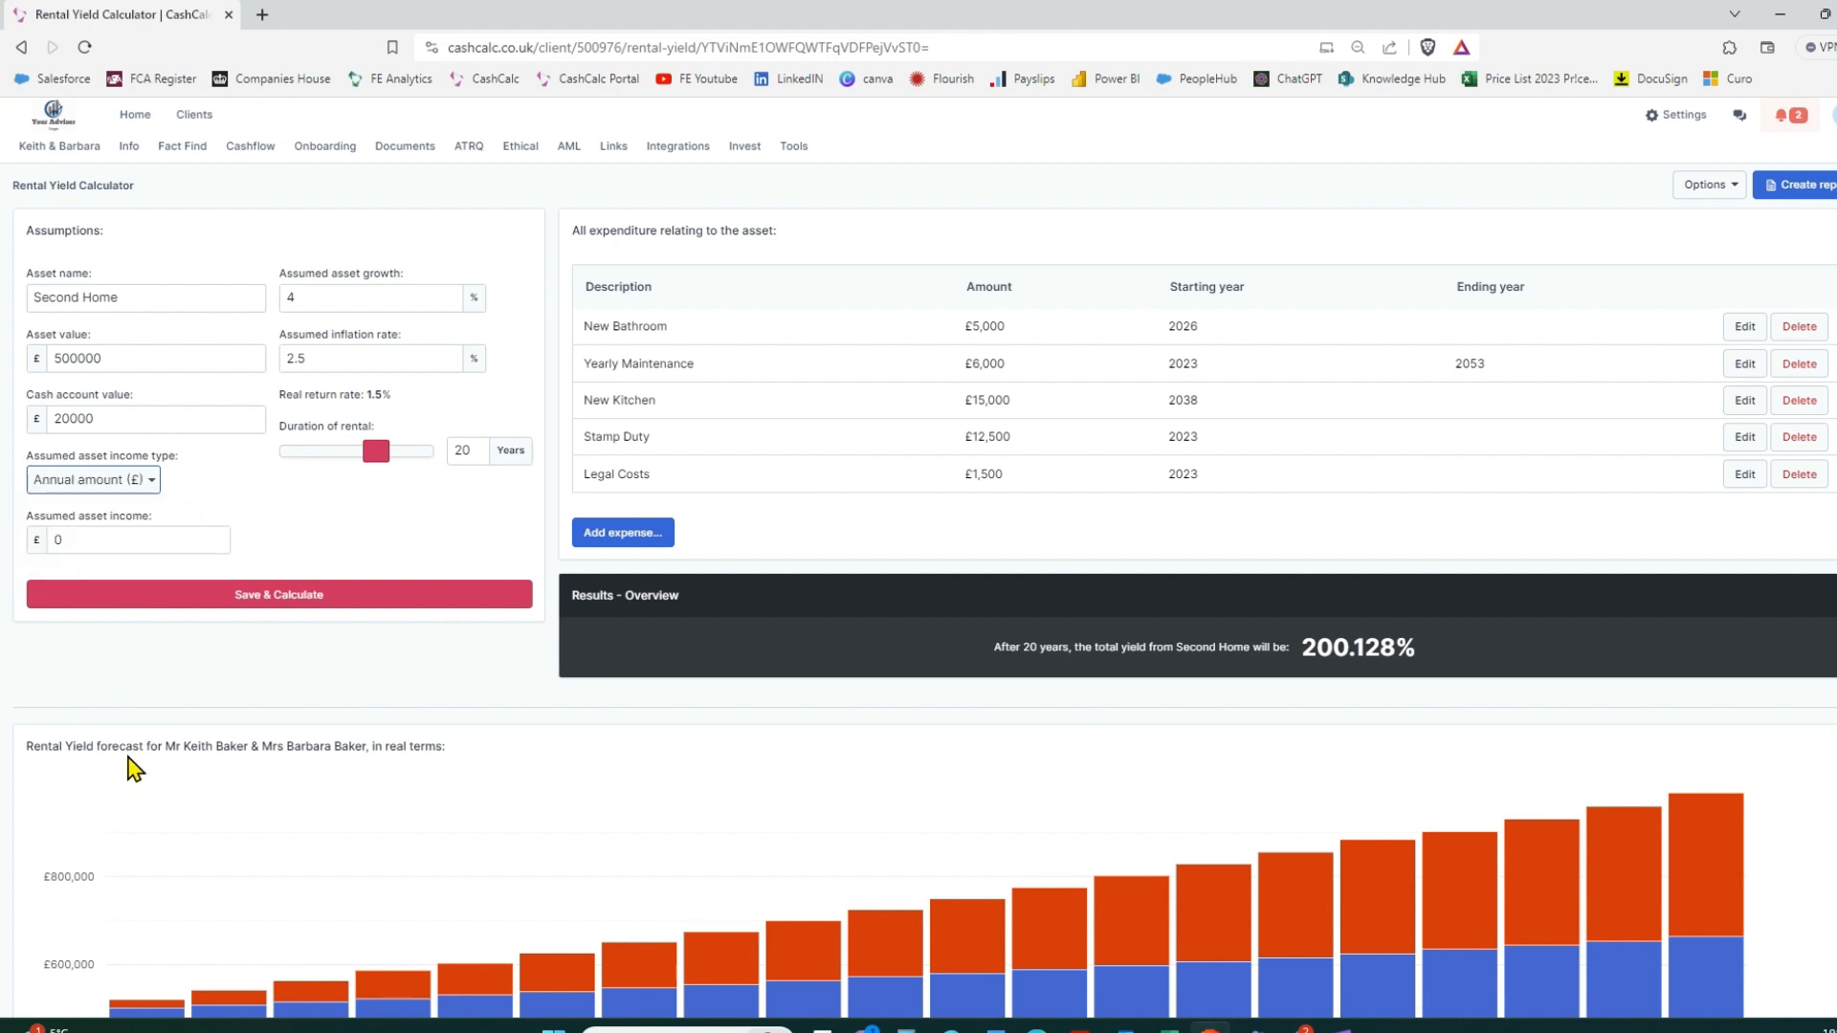
pyautogui.click(85, 541)
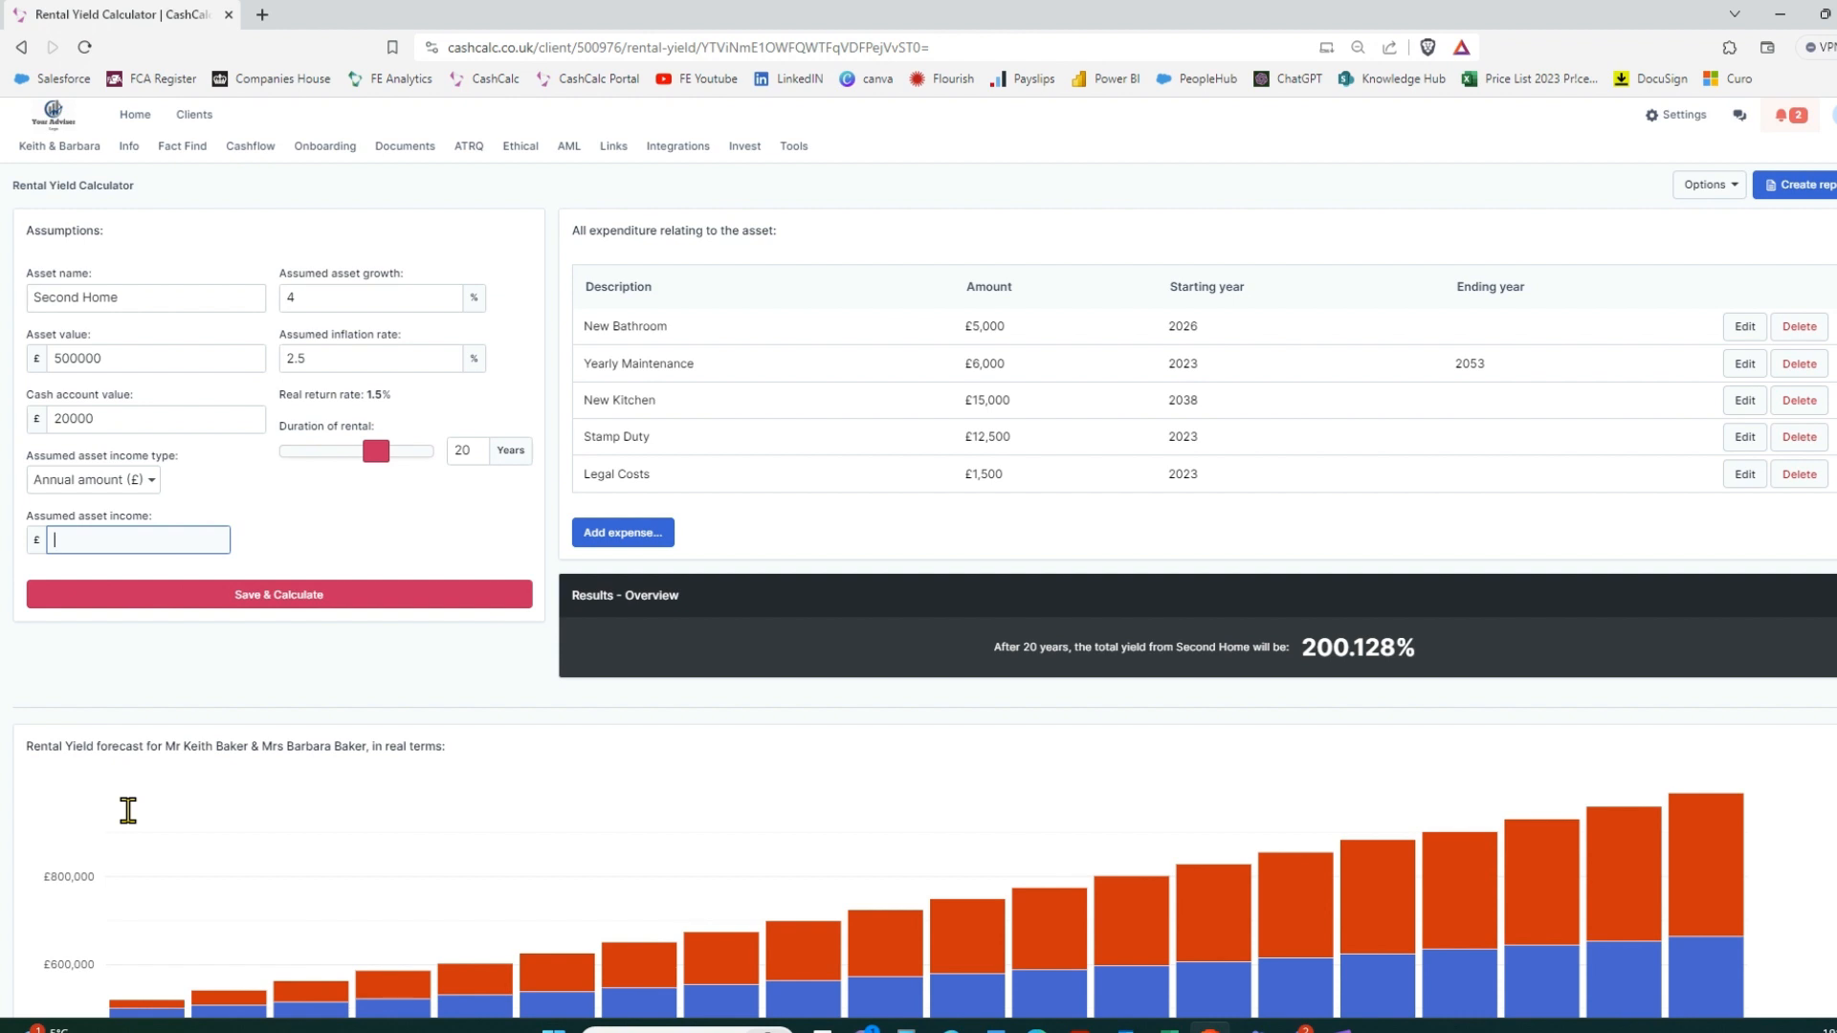
# Return the assumed asset income type to Percentage with a 4% income, and save and recalculate the forecast
pyautogui.click(85, 480)
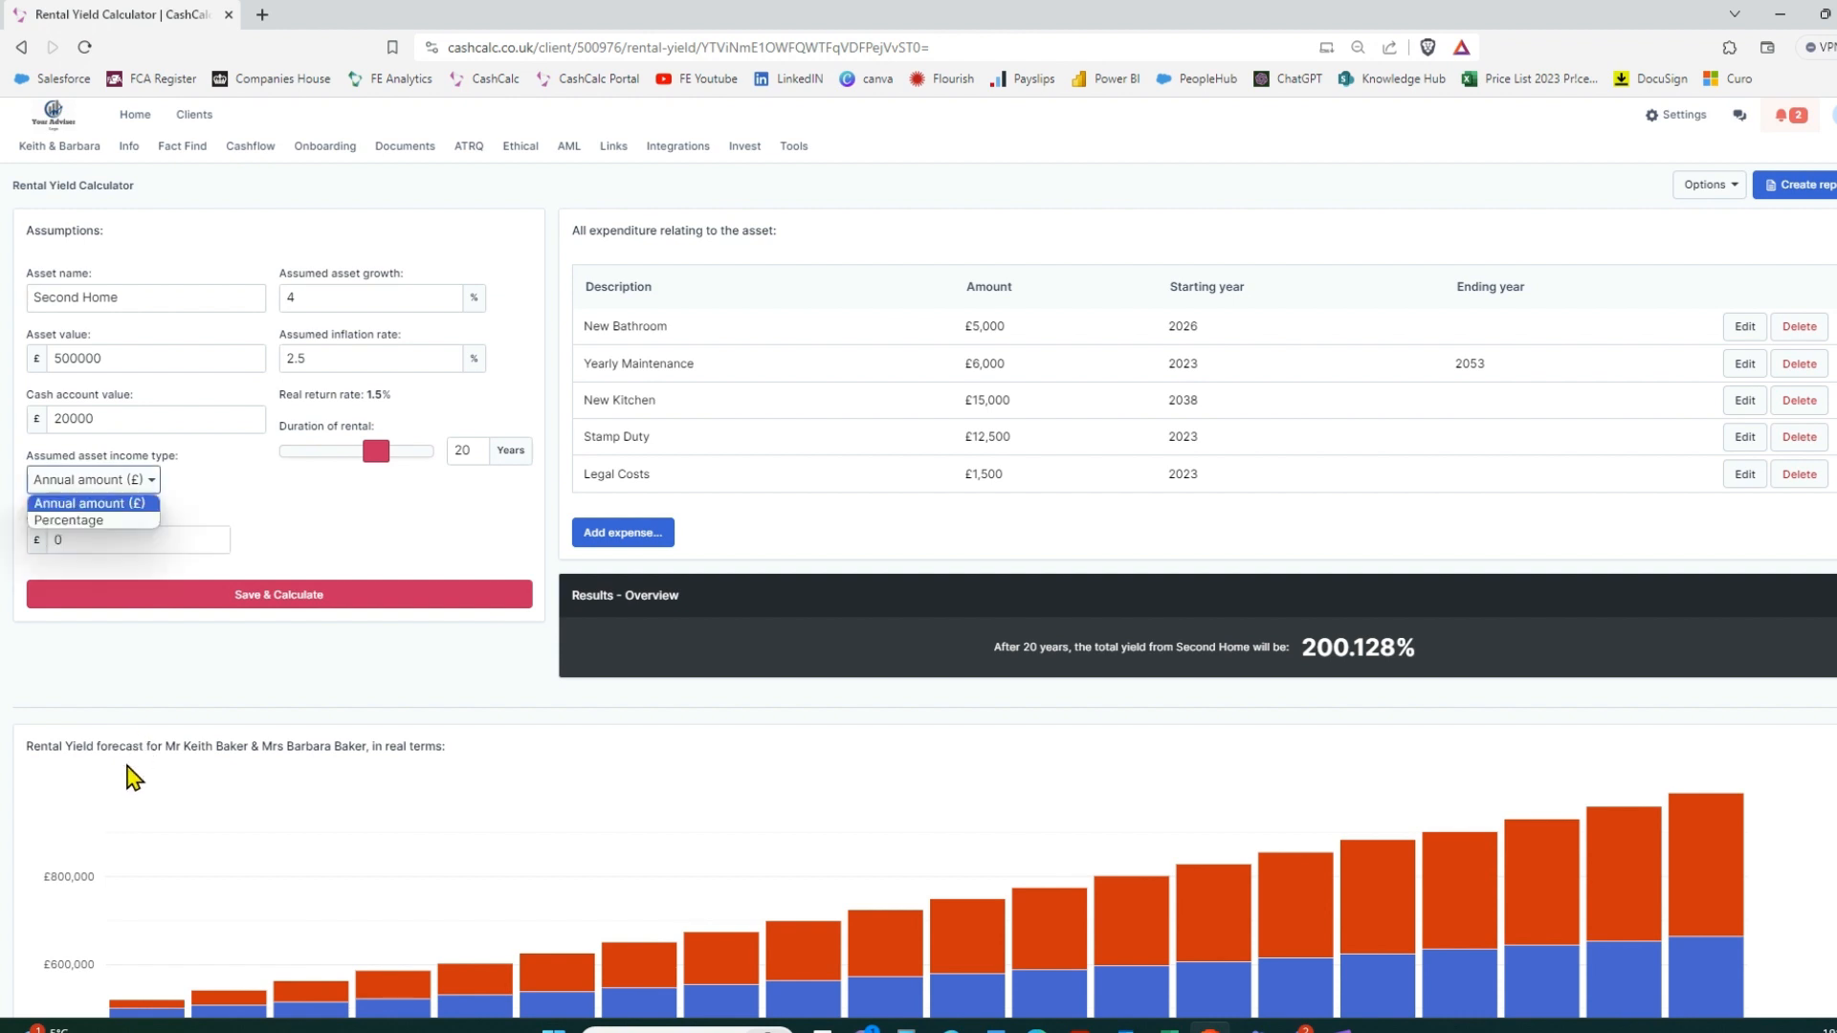
pyautogui.click(81, 512)
pyautogui.click(119, 540)
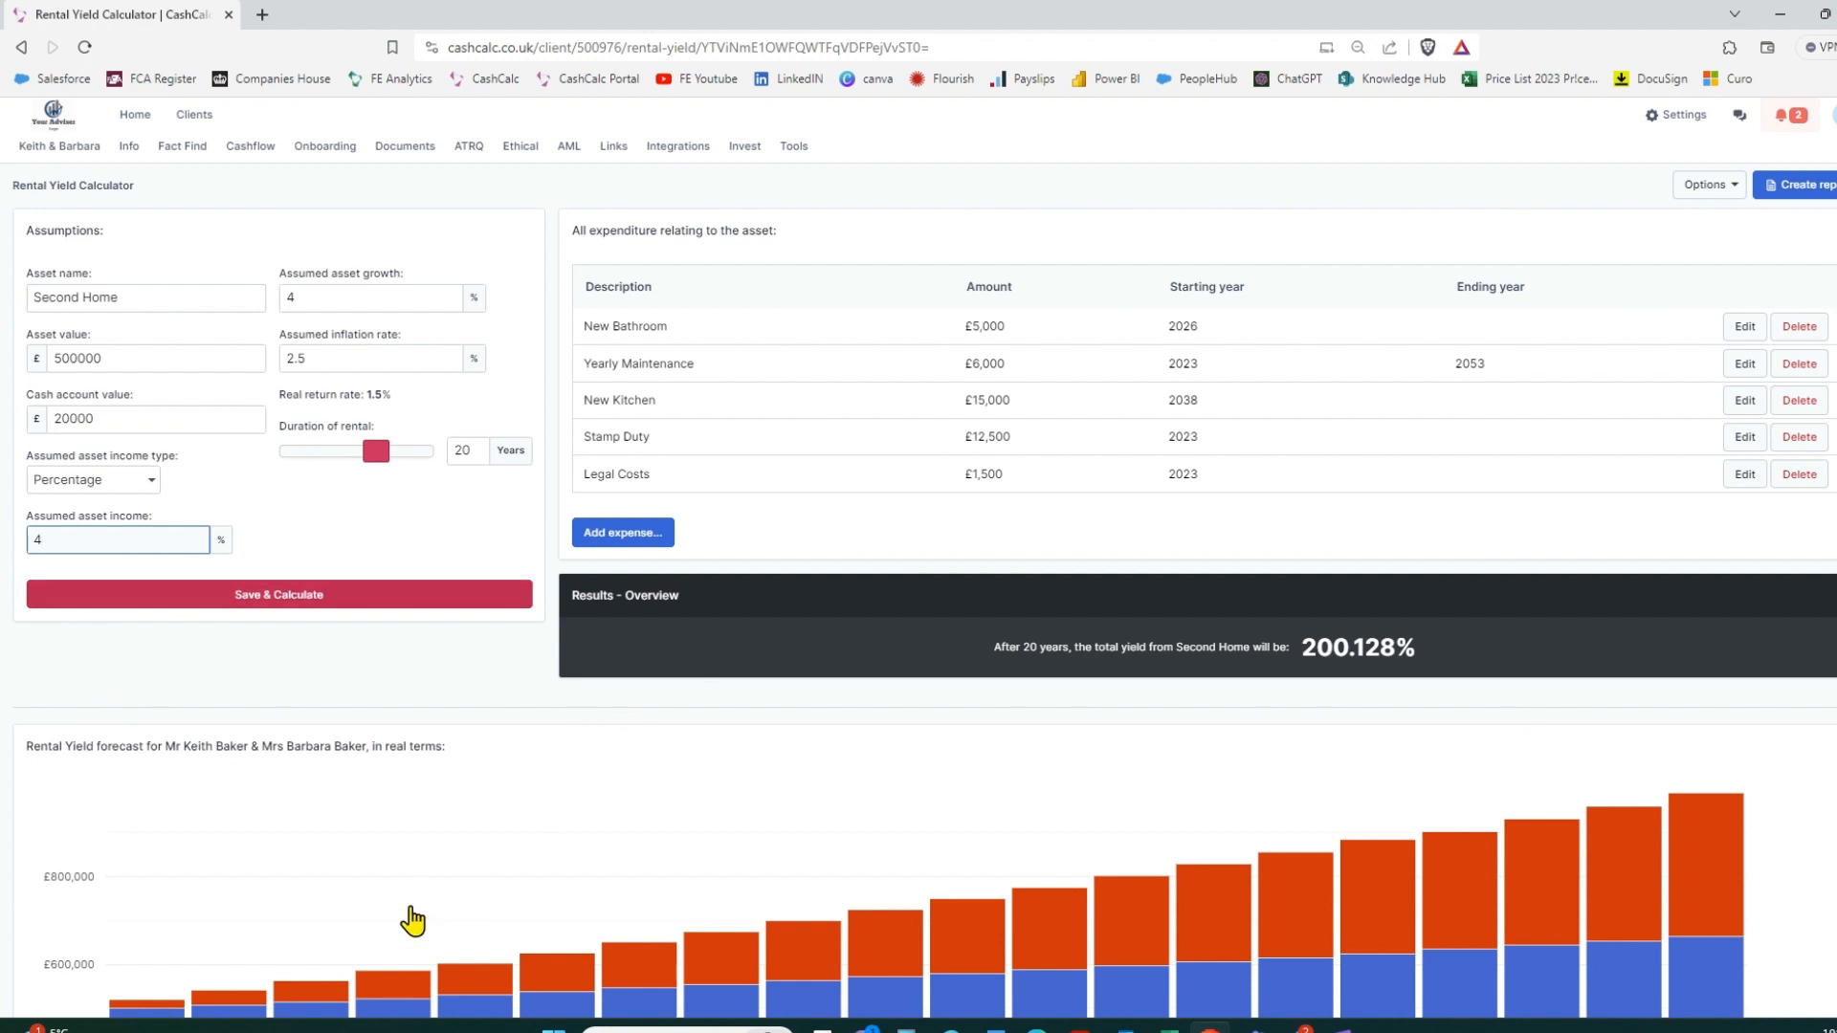
pyautogui.click(412, 594)
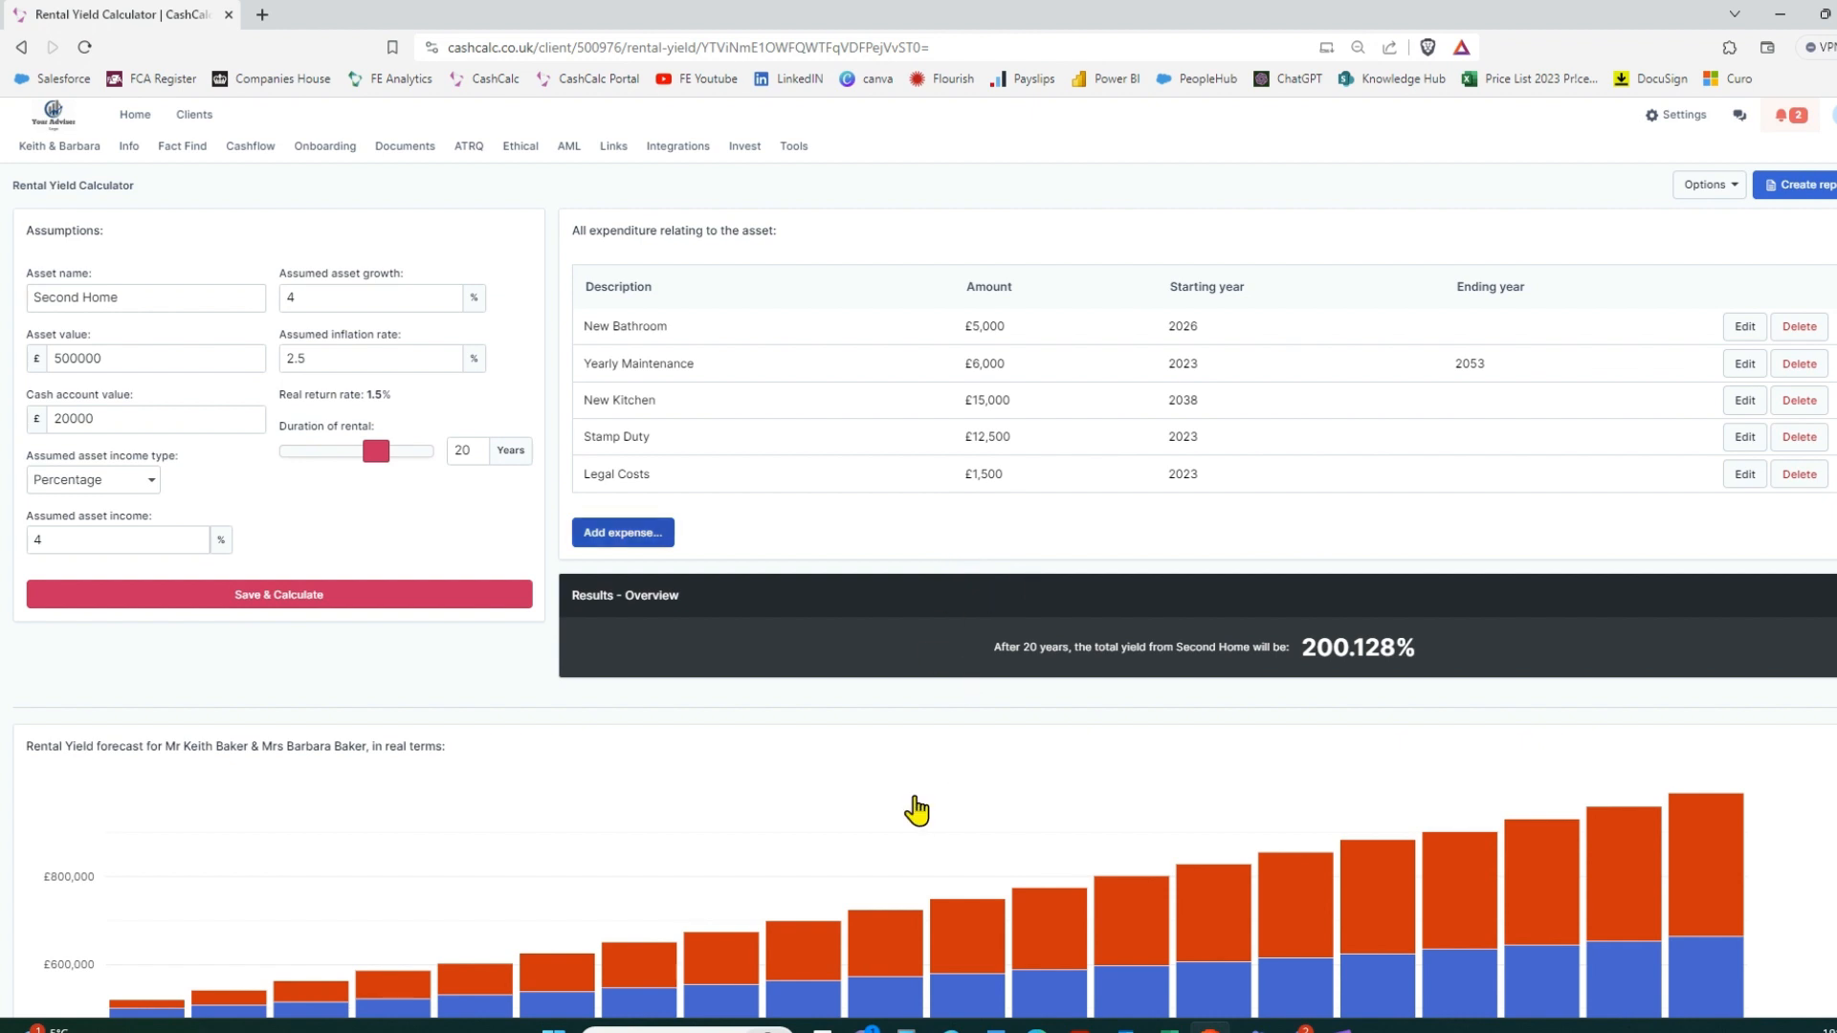
# Start a new yearly expense for the second home, running from 2023 to 2053
pyautogui.click(623, 533)
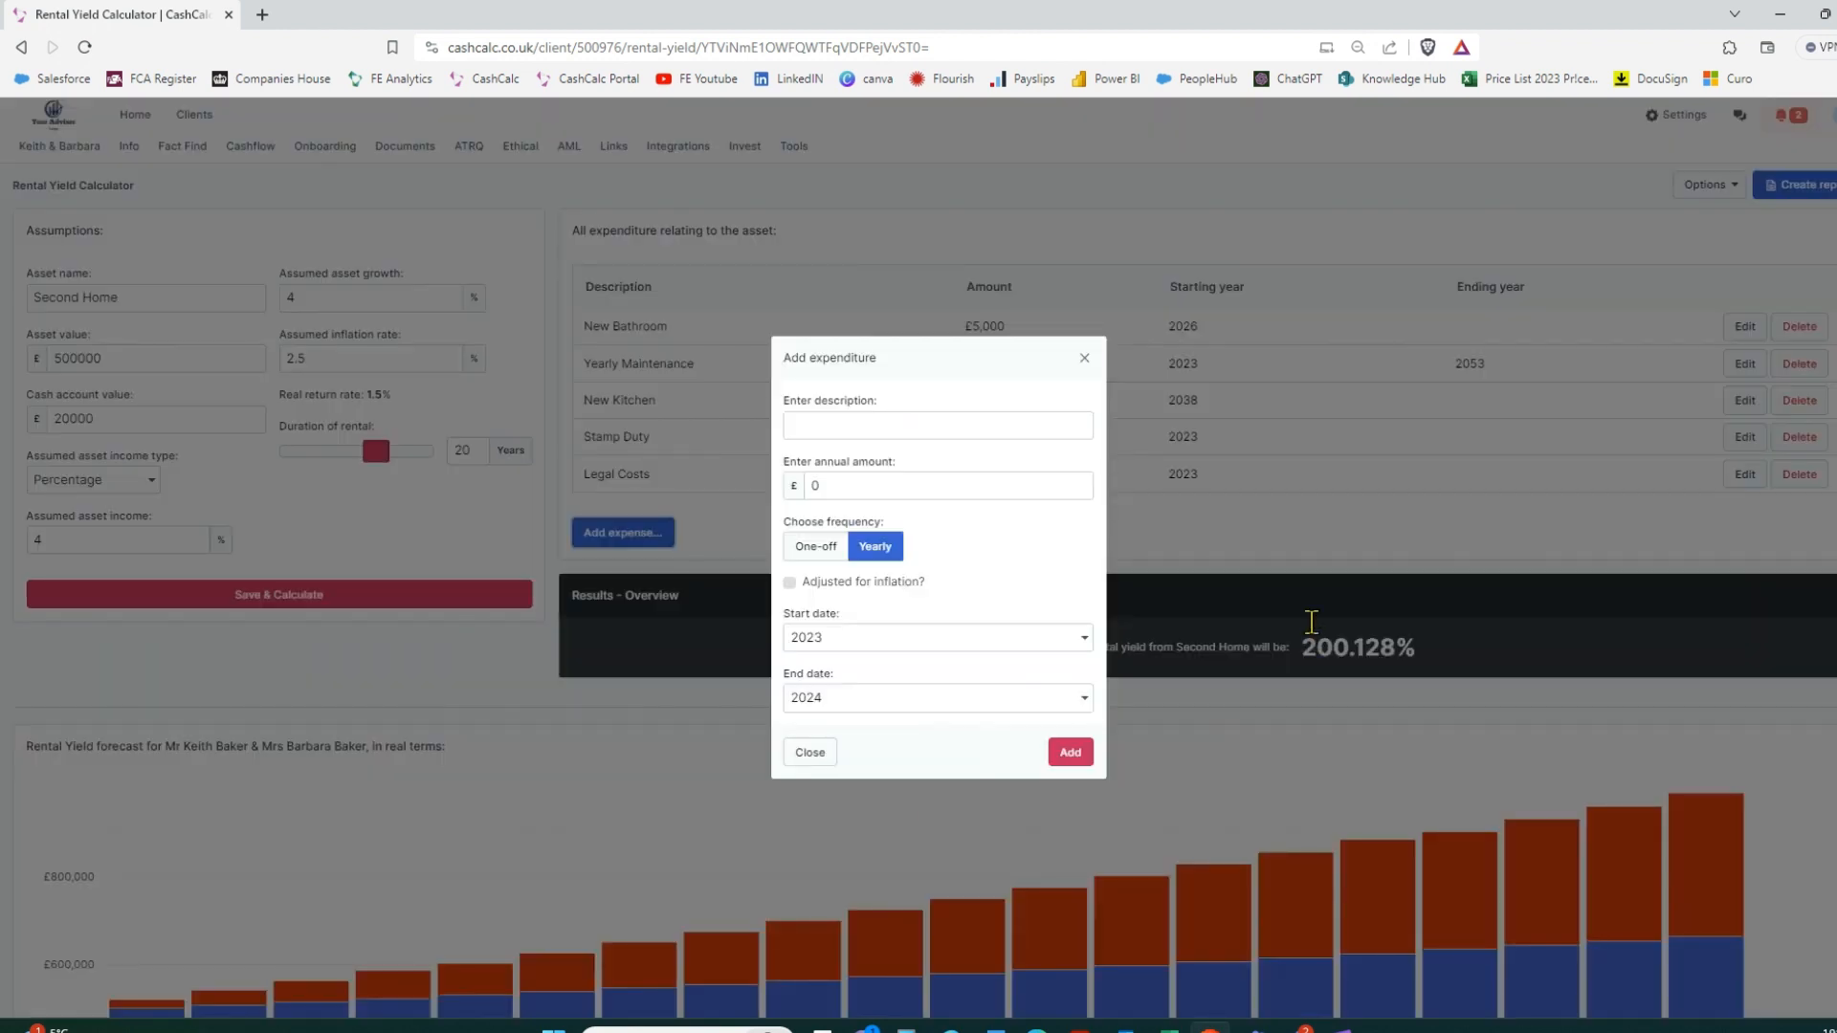
pyautogui.click(819, 424)
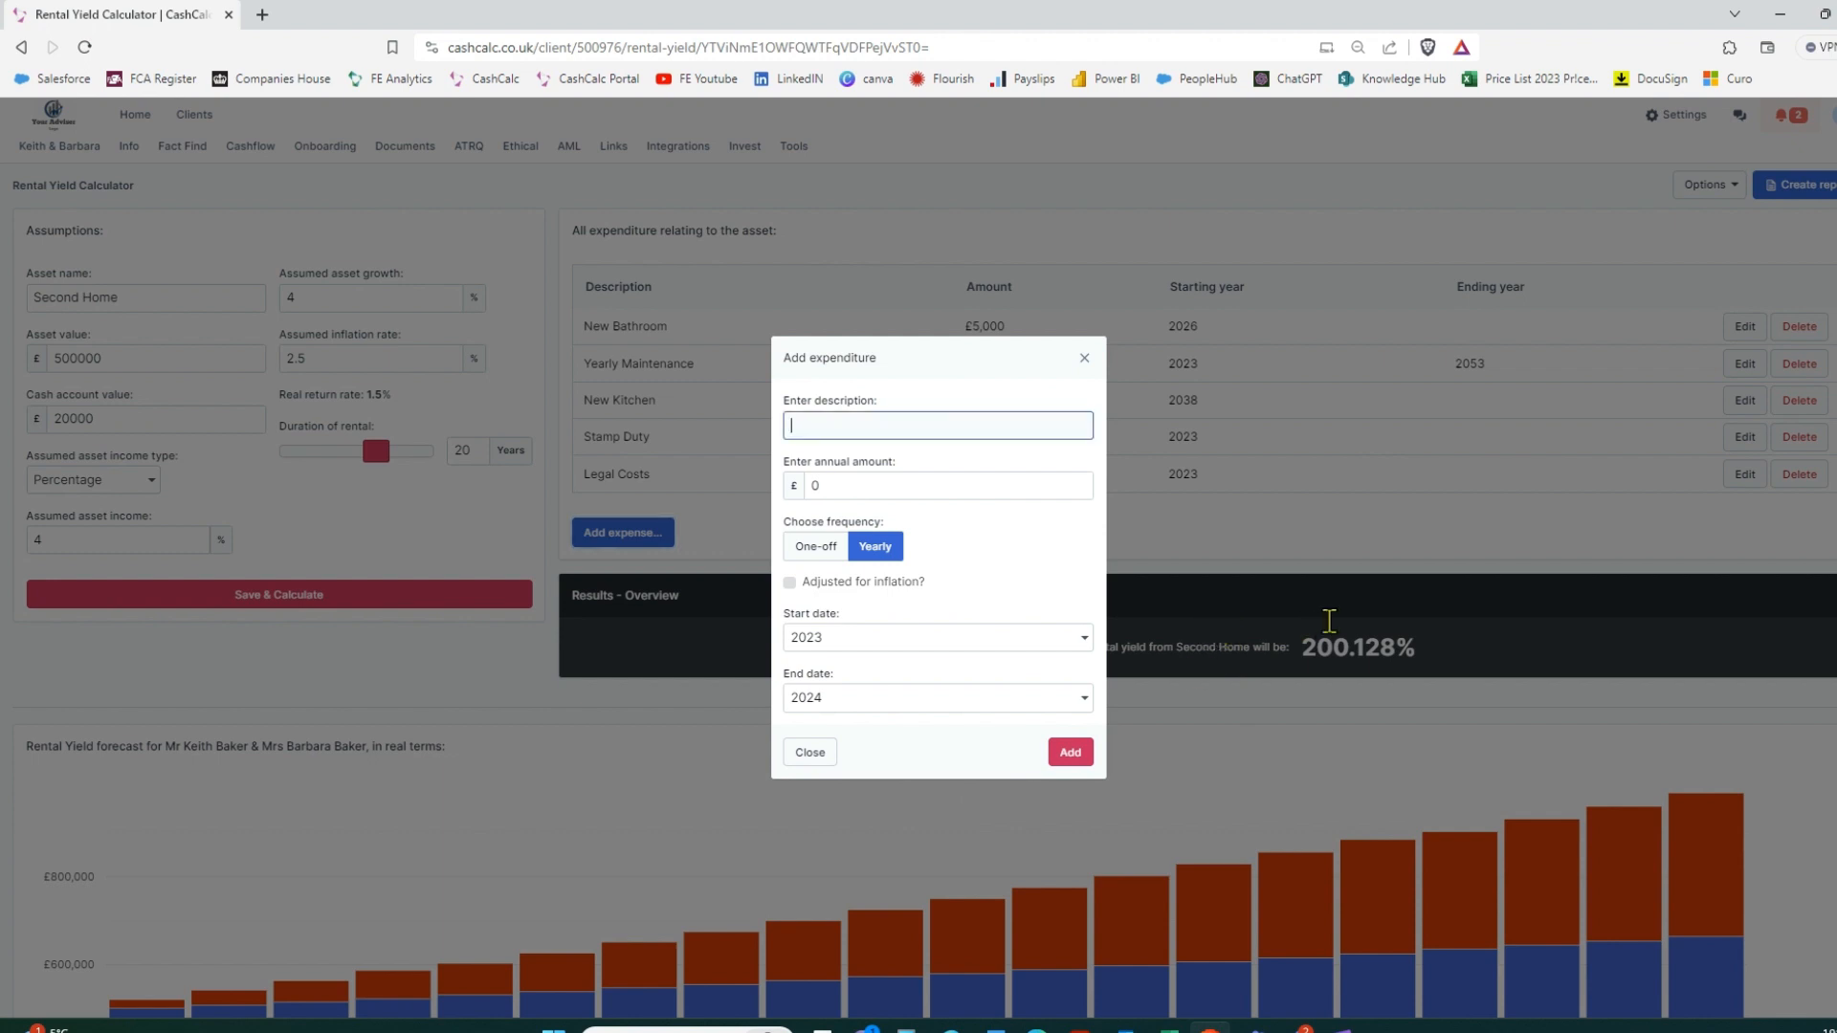
pyautogui.press('Tab')
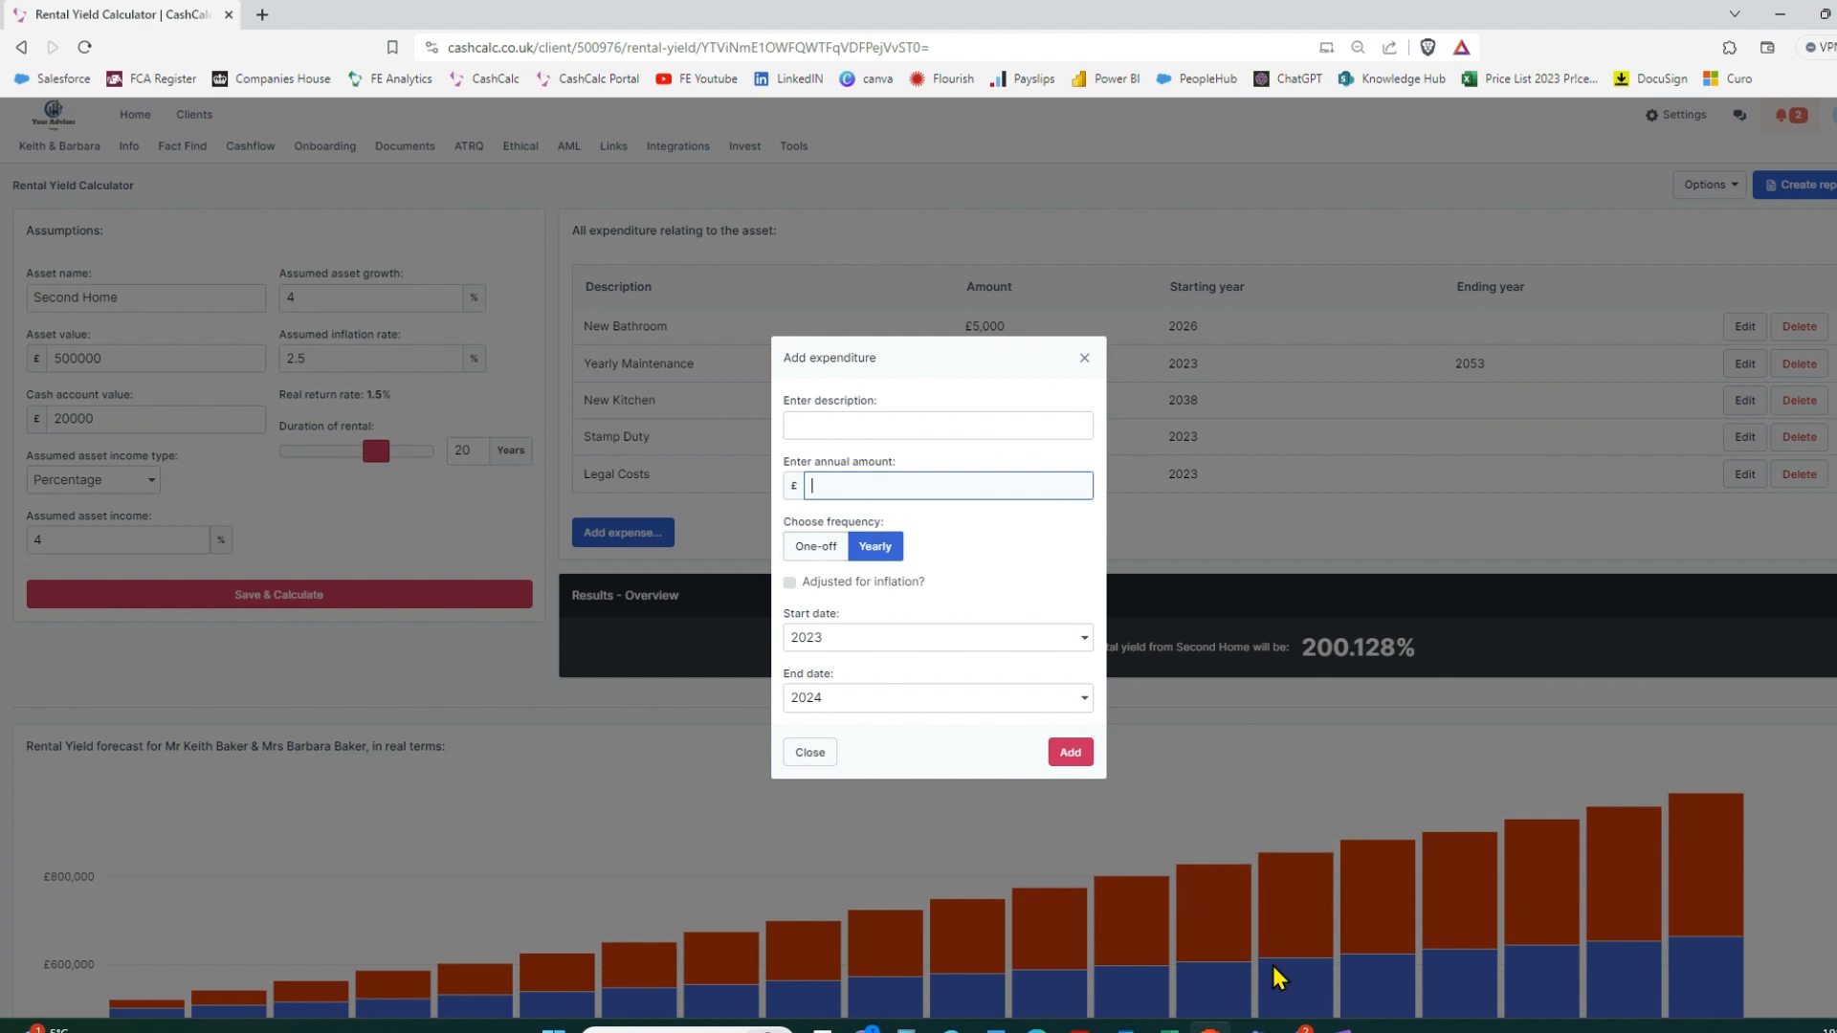
pyautogui.click(847, 641)
pyautogui.click(834, 658)
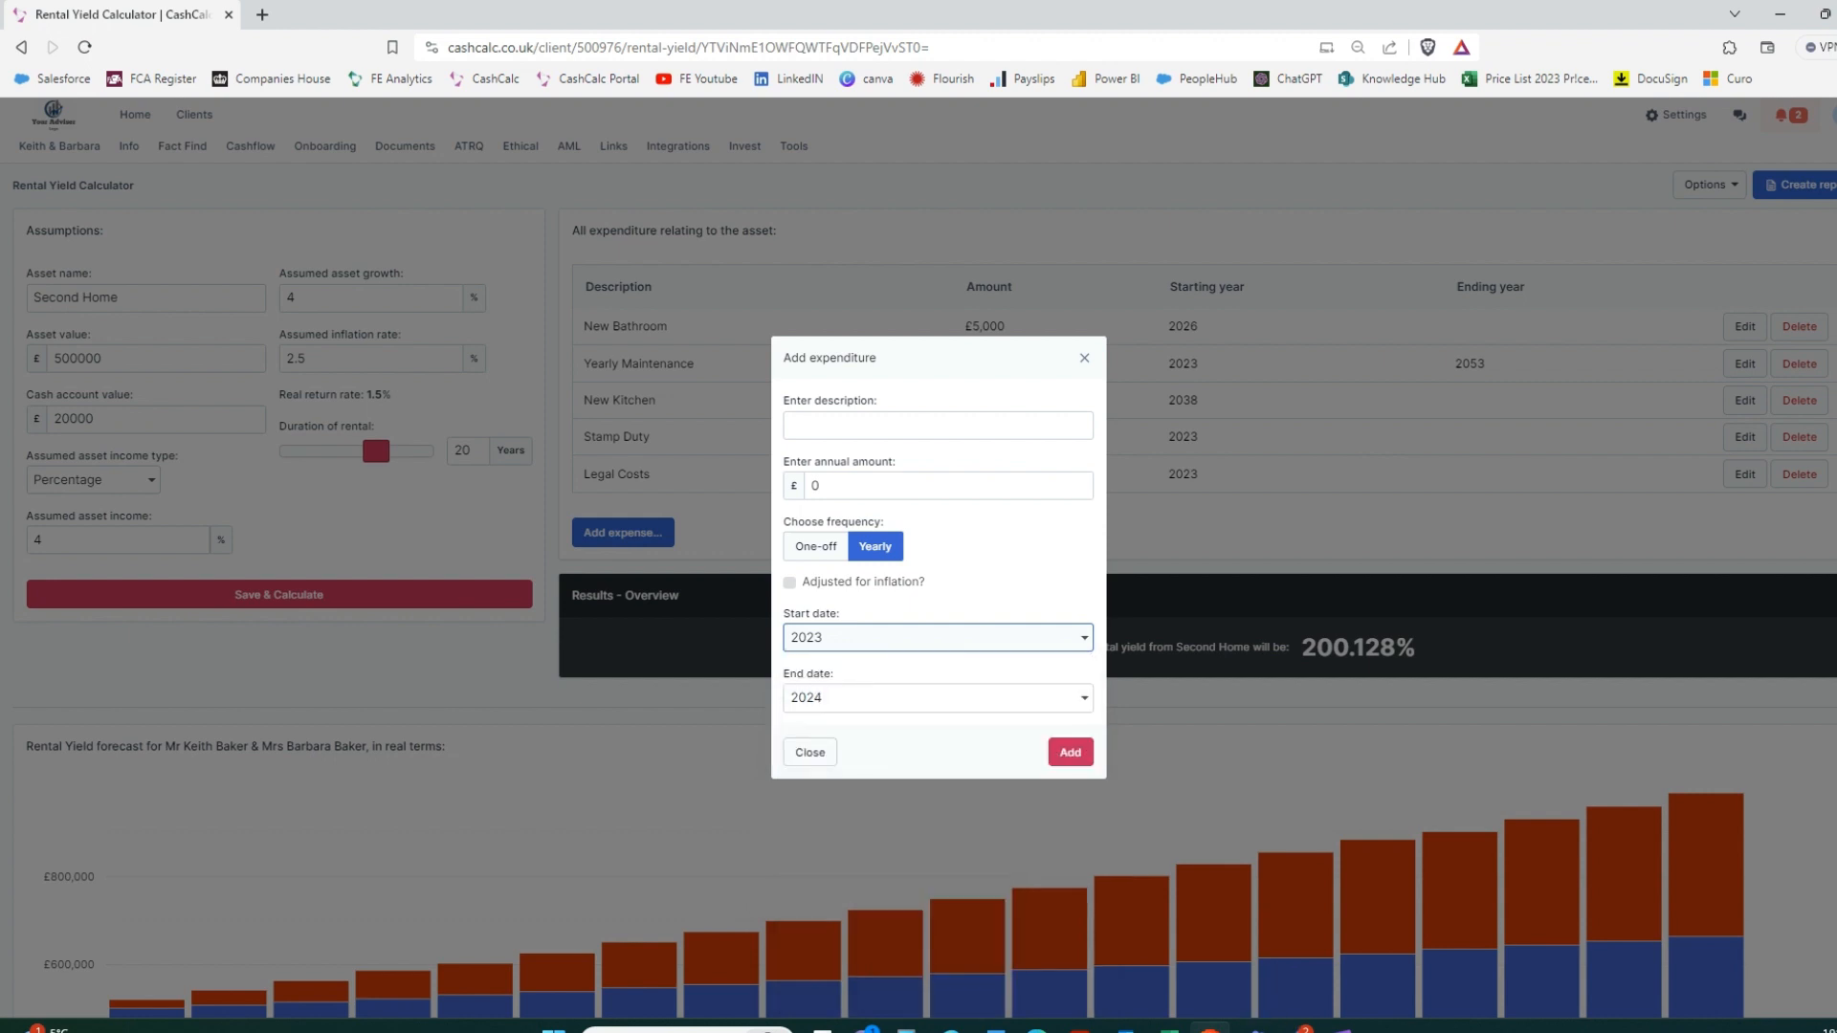
pyautogui.click(942, 698)
pyautogui.scroll(-3, 944, 558)
pyautogui.click(913, 676)
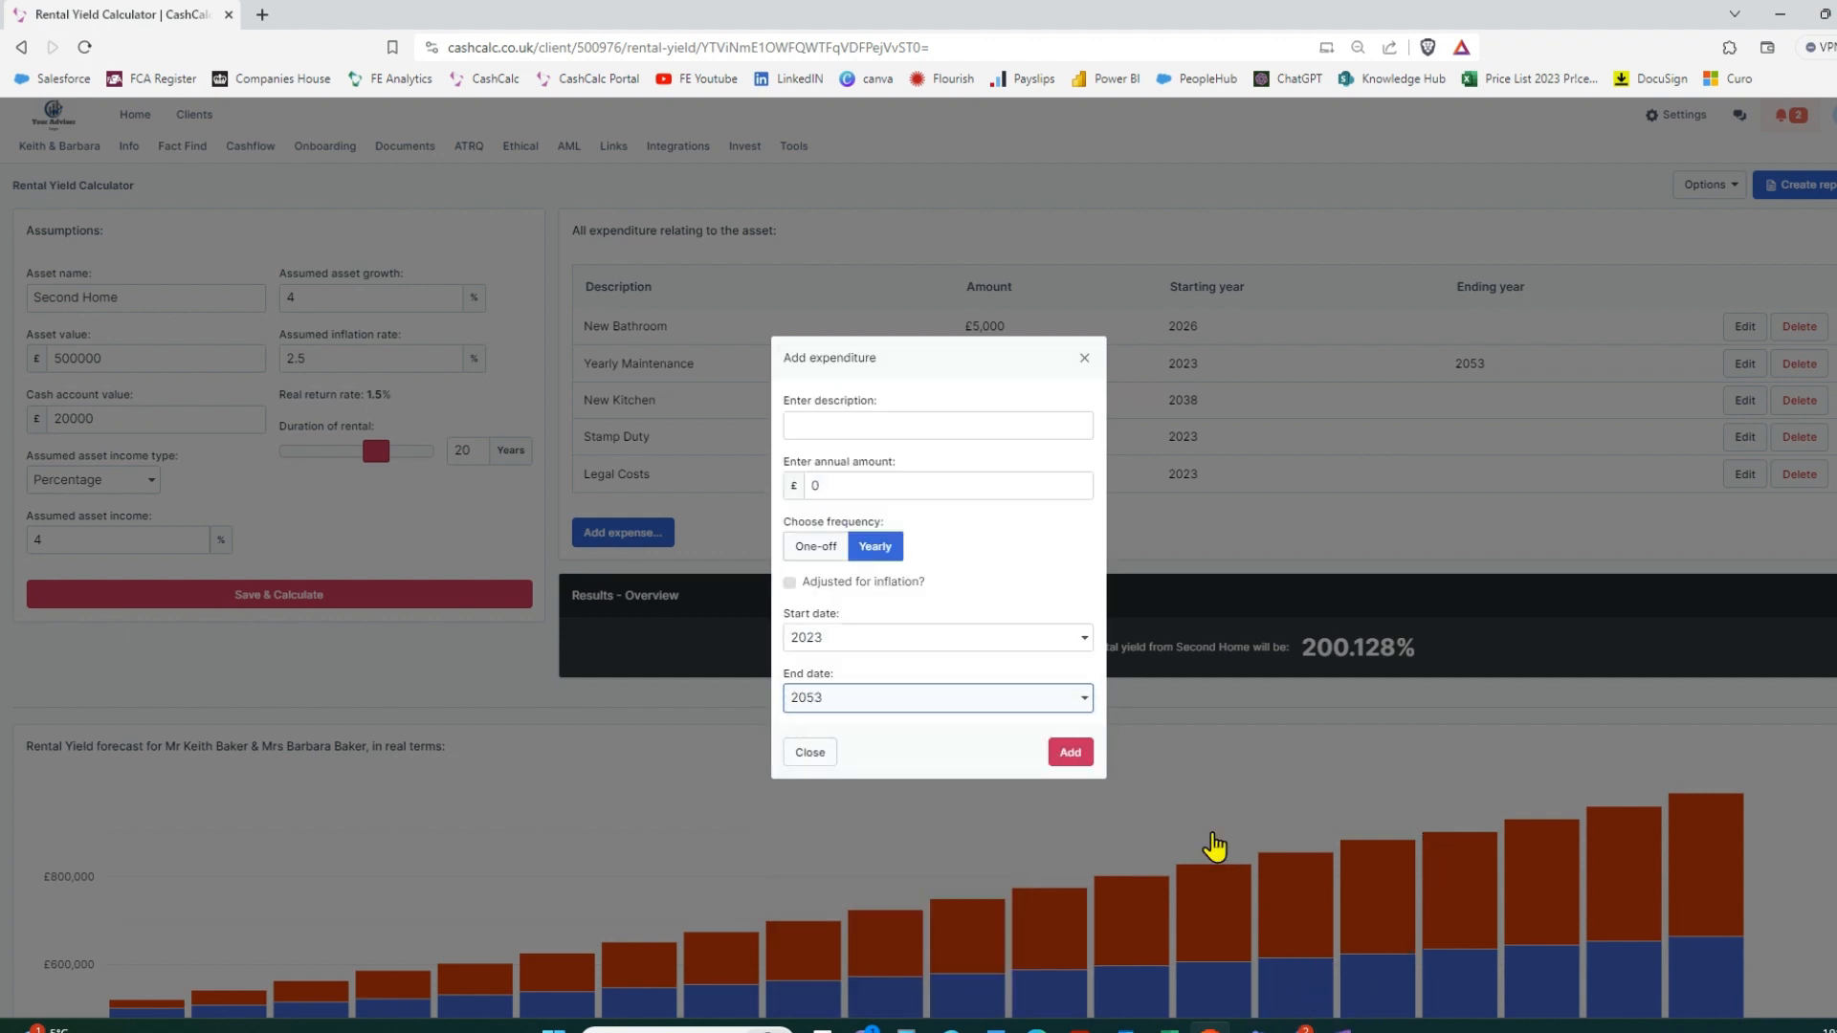
# Try the new expense as a one-off starting in 2030, and close the form without adding it
pyautogui.click(815, 547)
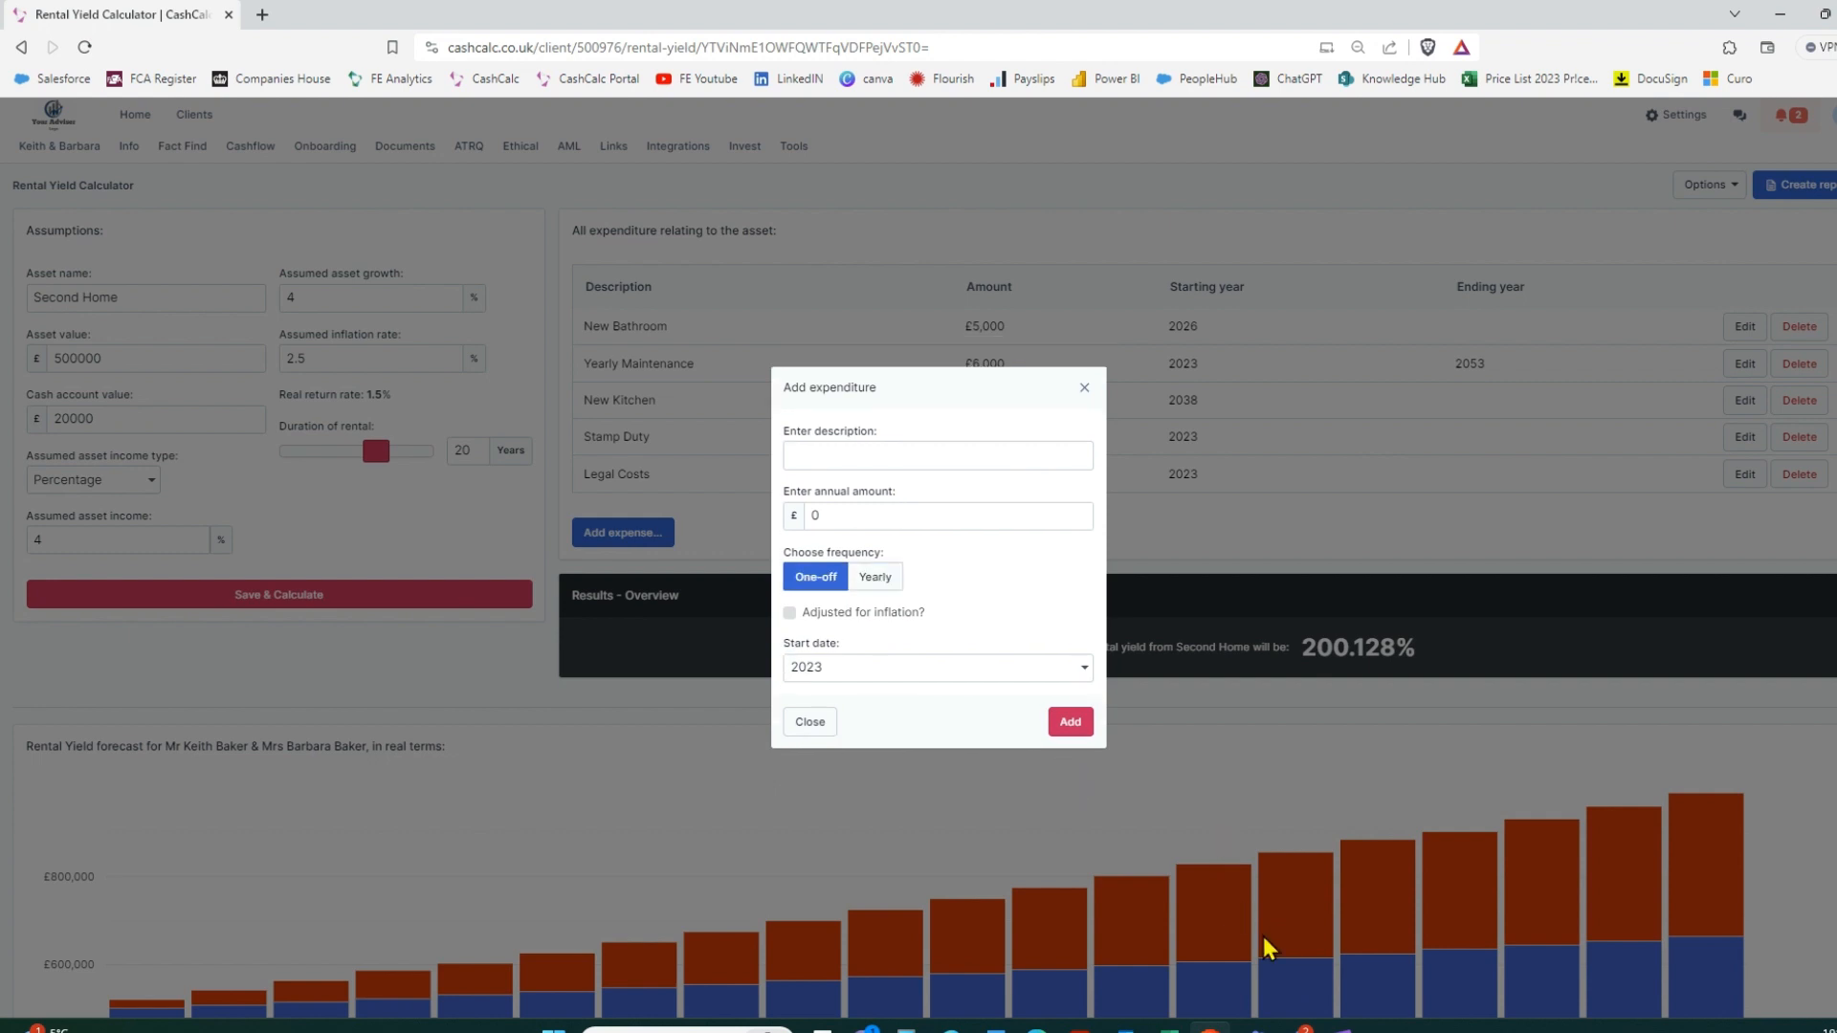
pyautogui.click(843, 668)
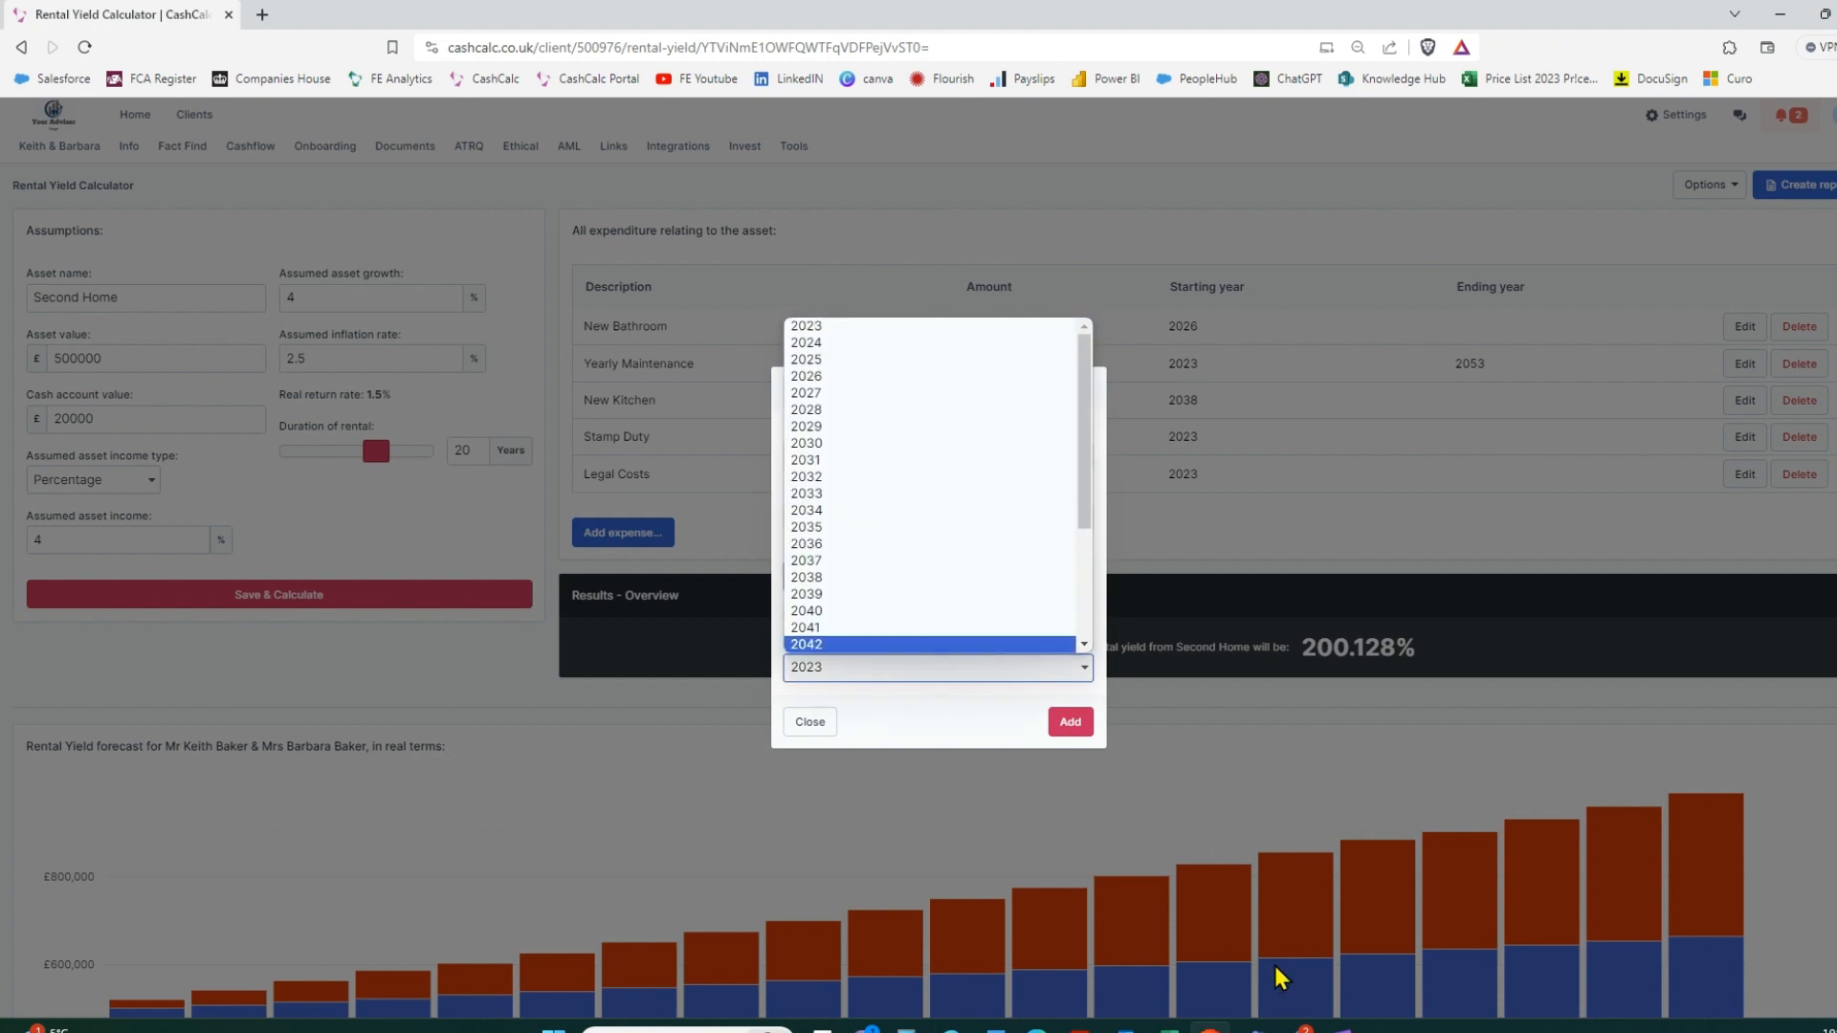
pyautogui.click(877, 443)
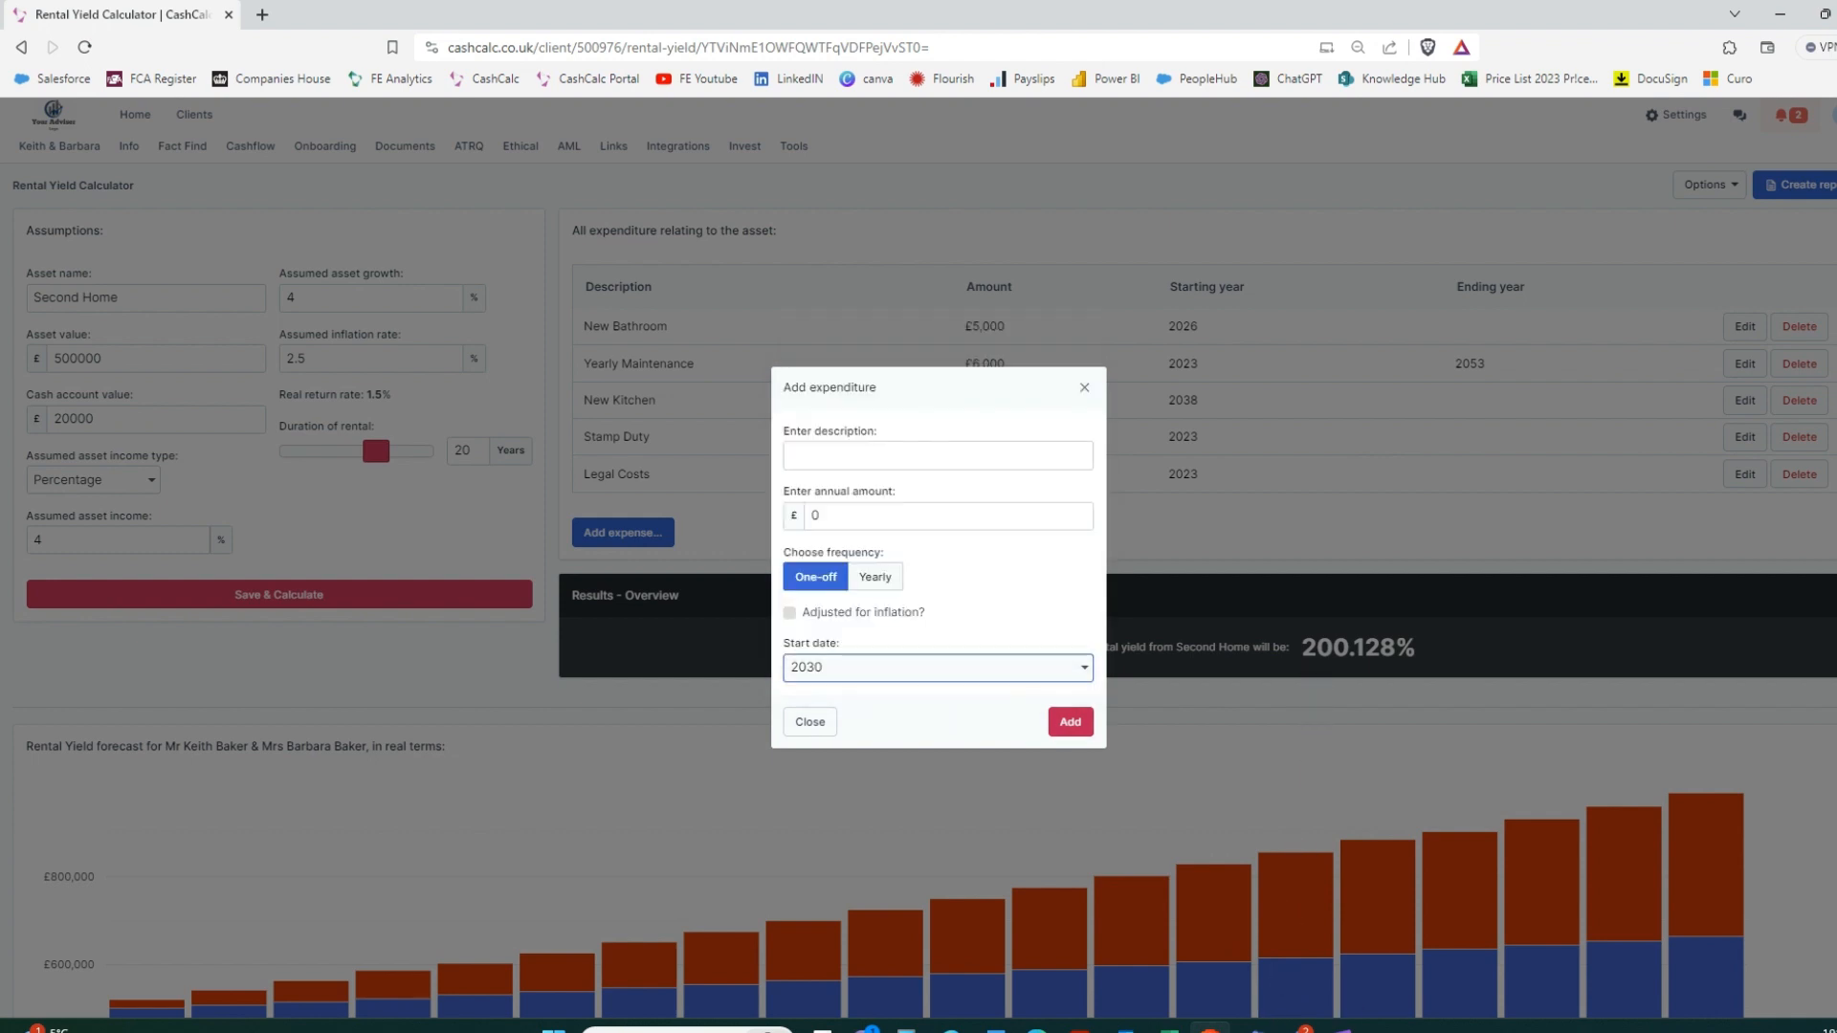
pyautogui.click(1083, 388)
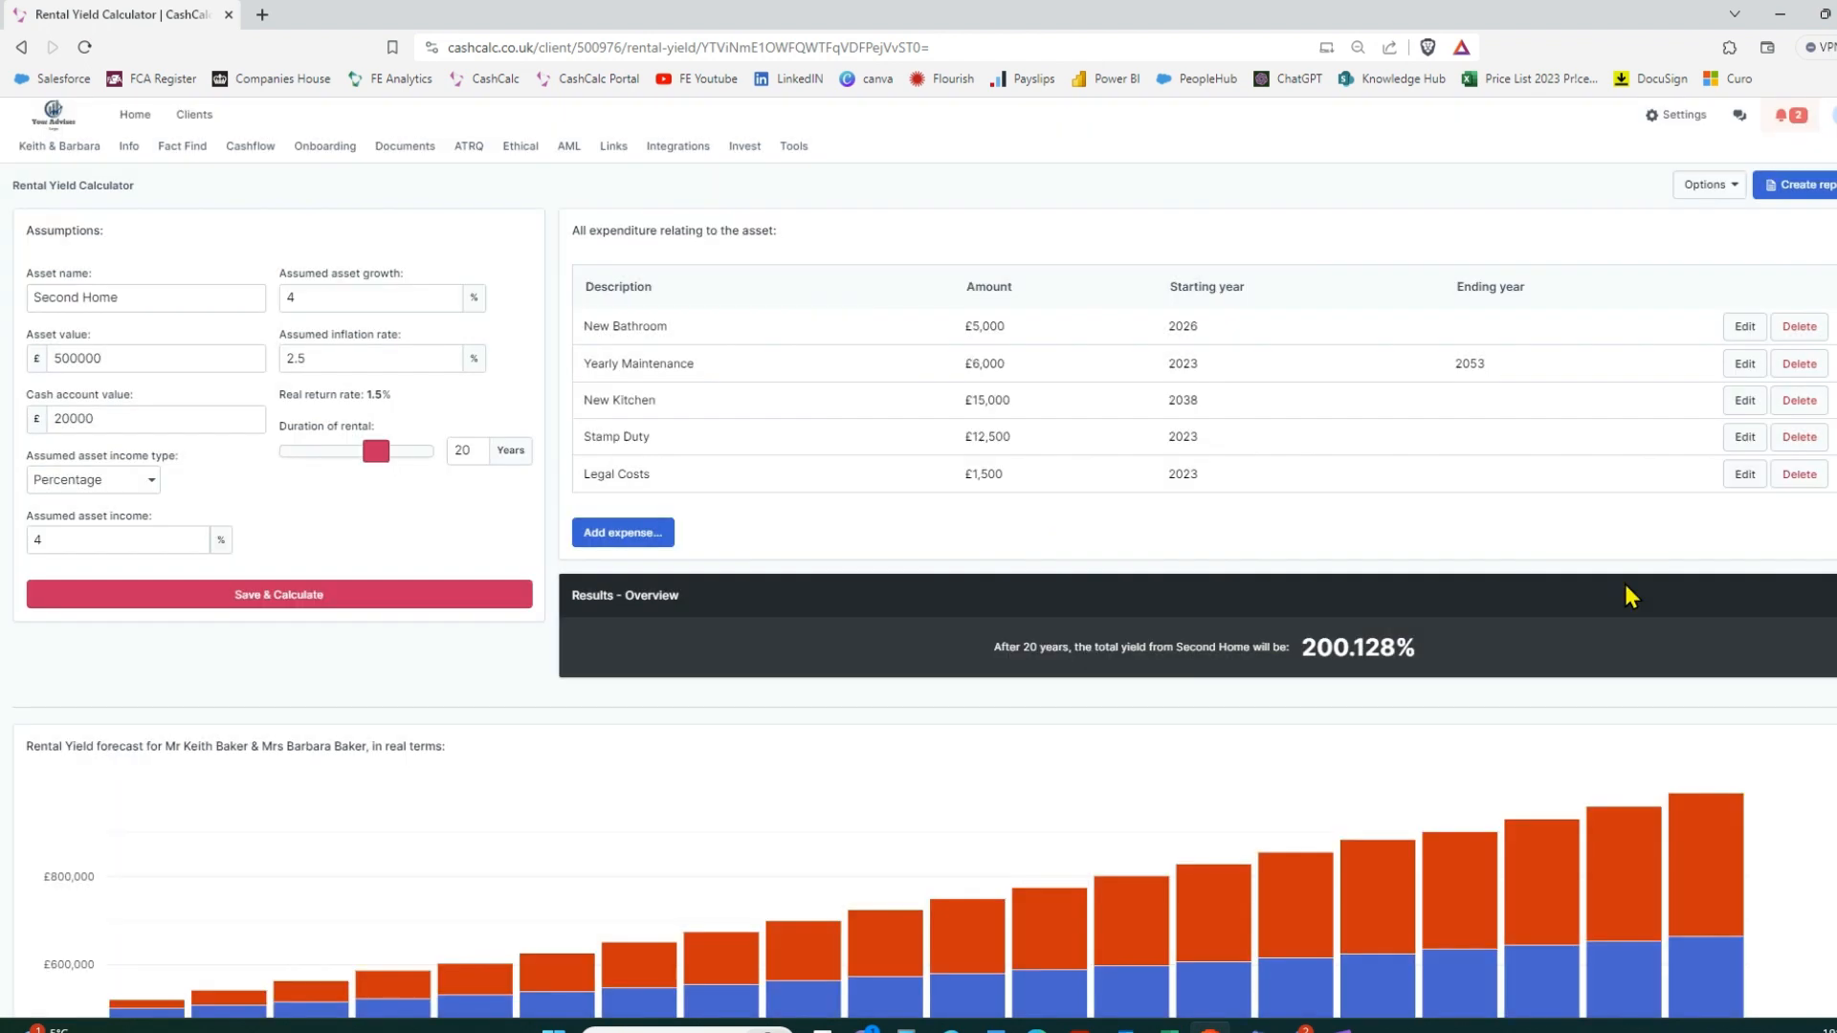
# Examine the rental yield forecast chart and the total yield from the second home over the 20-year duration
pyautogui.scroll(-2, 1680, 676)
pyautogui.scroll(-2, 1680, 676)
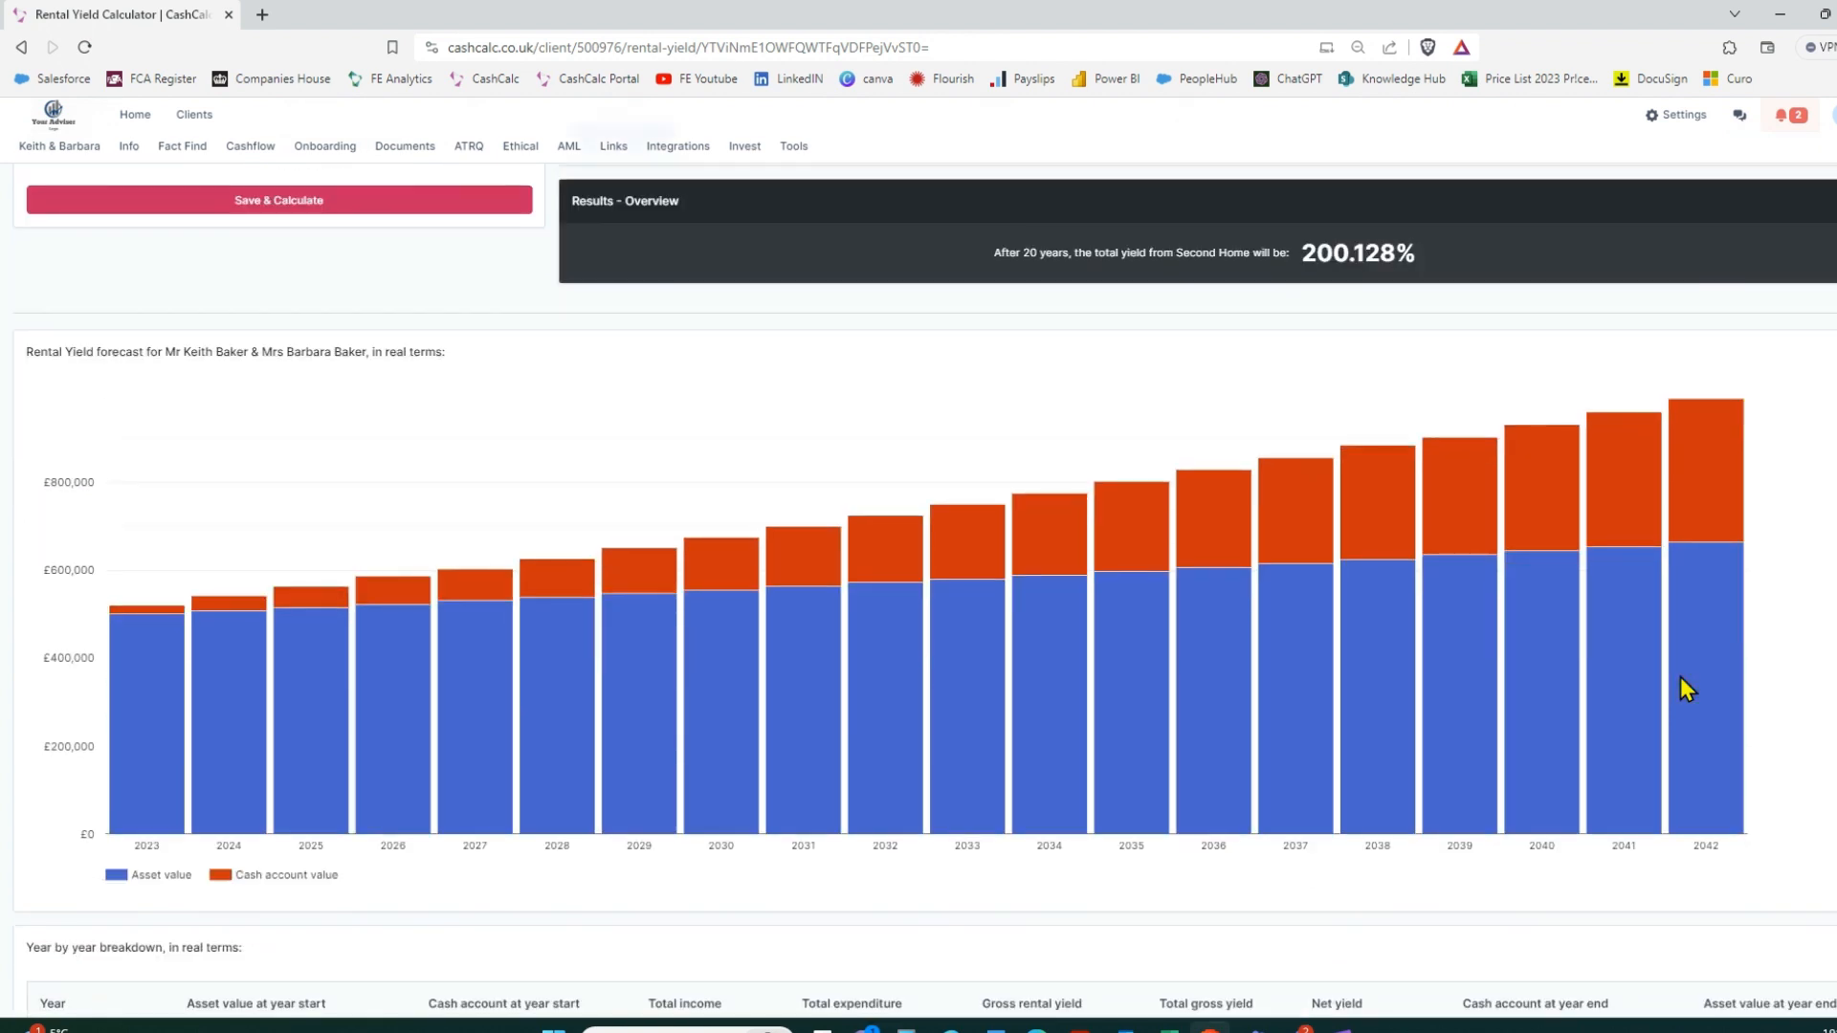
pyautogui.moveTo(1417, 254); pyautogui.dragTo(1301, 254)
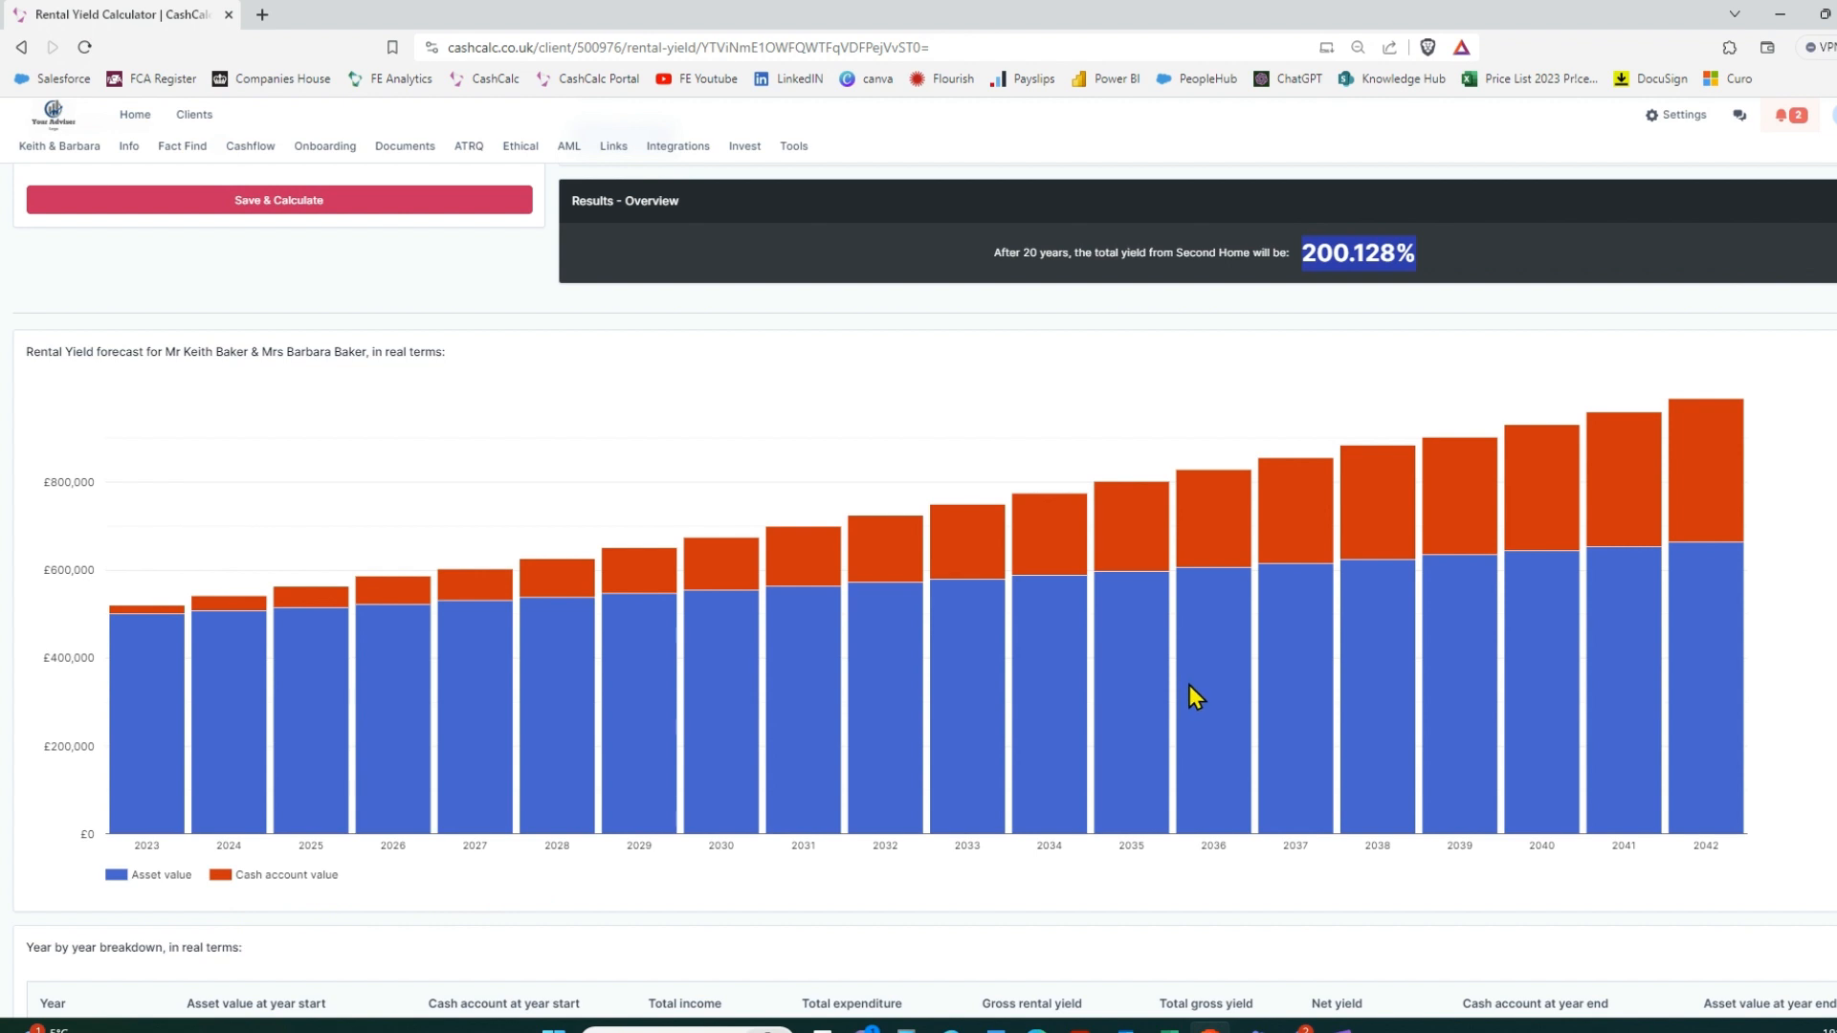
# Examine the year-by-year breakdown, comparing the 2023 year-end cash account and asset values
pyautogui.scroll(-3, 1191, 685)
pyautogui.scroll(-1, 1183, 679)
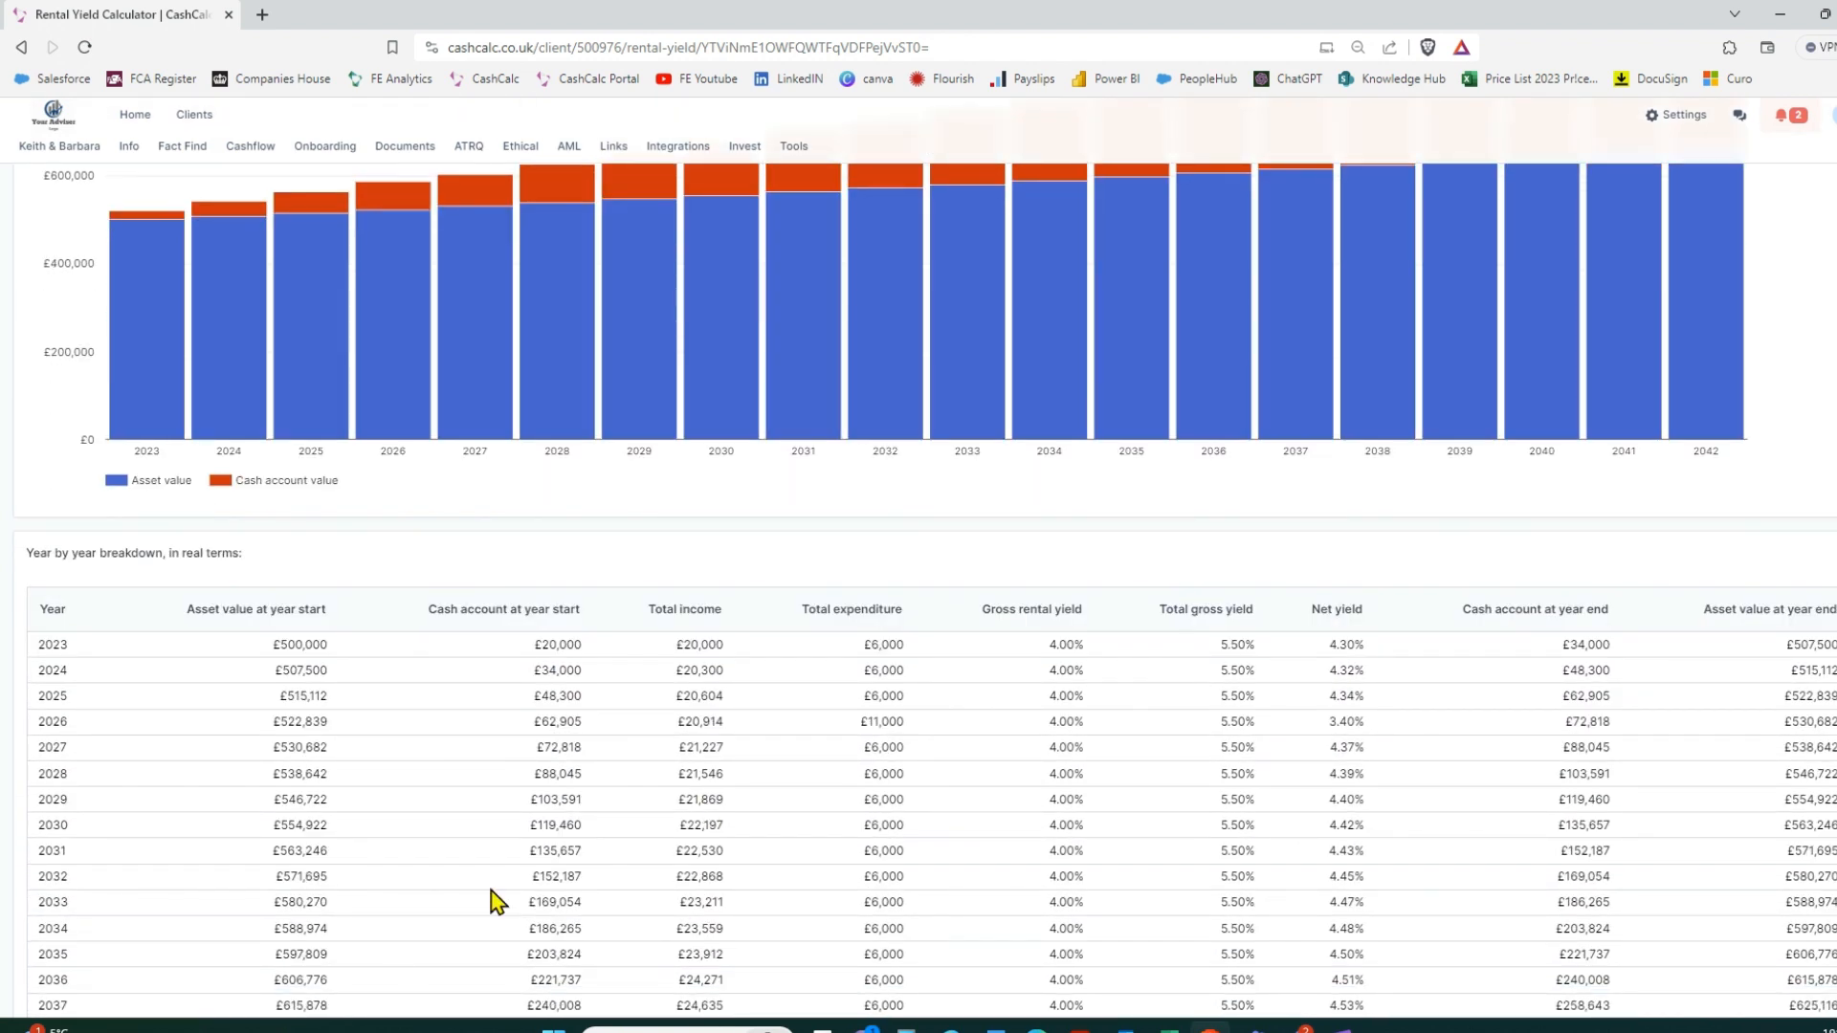
pyautogui.doubleClick(451, 967)
pyautogui.click(1617, 645)
pyautogui.doubleClick(1815, 645)
# Trace the 2023 cash account from its opening value through total income and expenditure to its year-end value
pyautogui.doubleClick(560, 644)
pyautogui.doubleClick(702, 645)
pyautogui.moveTo(906, 646); pyautogui.dragTo(863, 645)
pyautogui.moveTo(1611, 644); pyautogui.dragTo(1561, 645)
# Compare the gross rental, total gross and net yields for 2023, and check the net yield for 2042
pyautogui.doubleClick(1064, 645)
pyautogui.doubleClick(1234, 645)
pyautogui.doubleClick(1341, 645)
pyautogui.click(1341, 645)
pyautogui.scroll(-3, 918, 574)
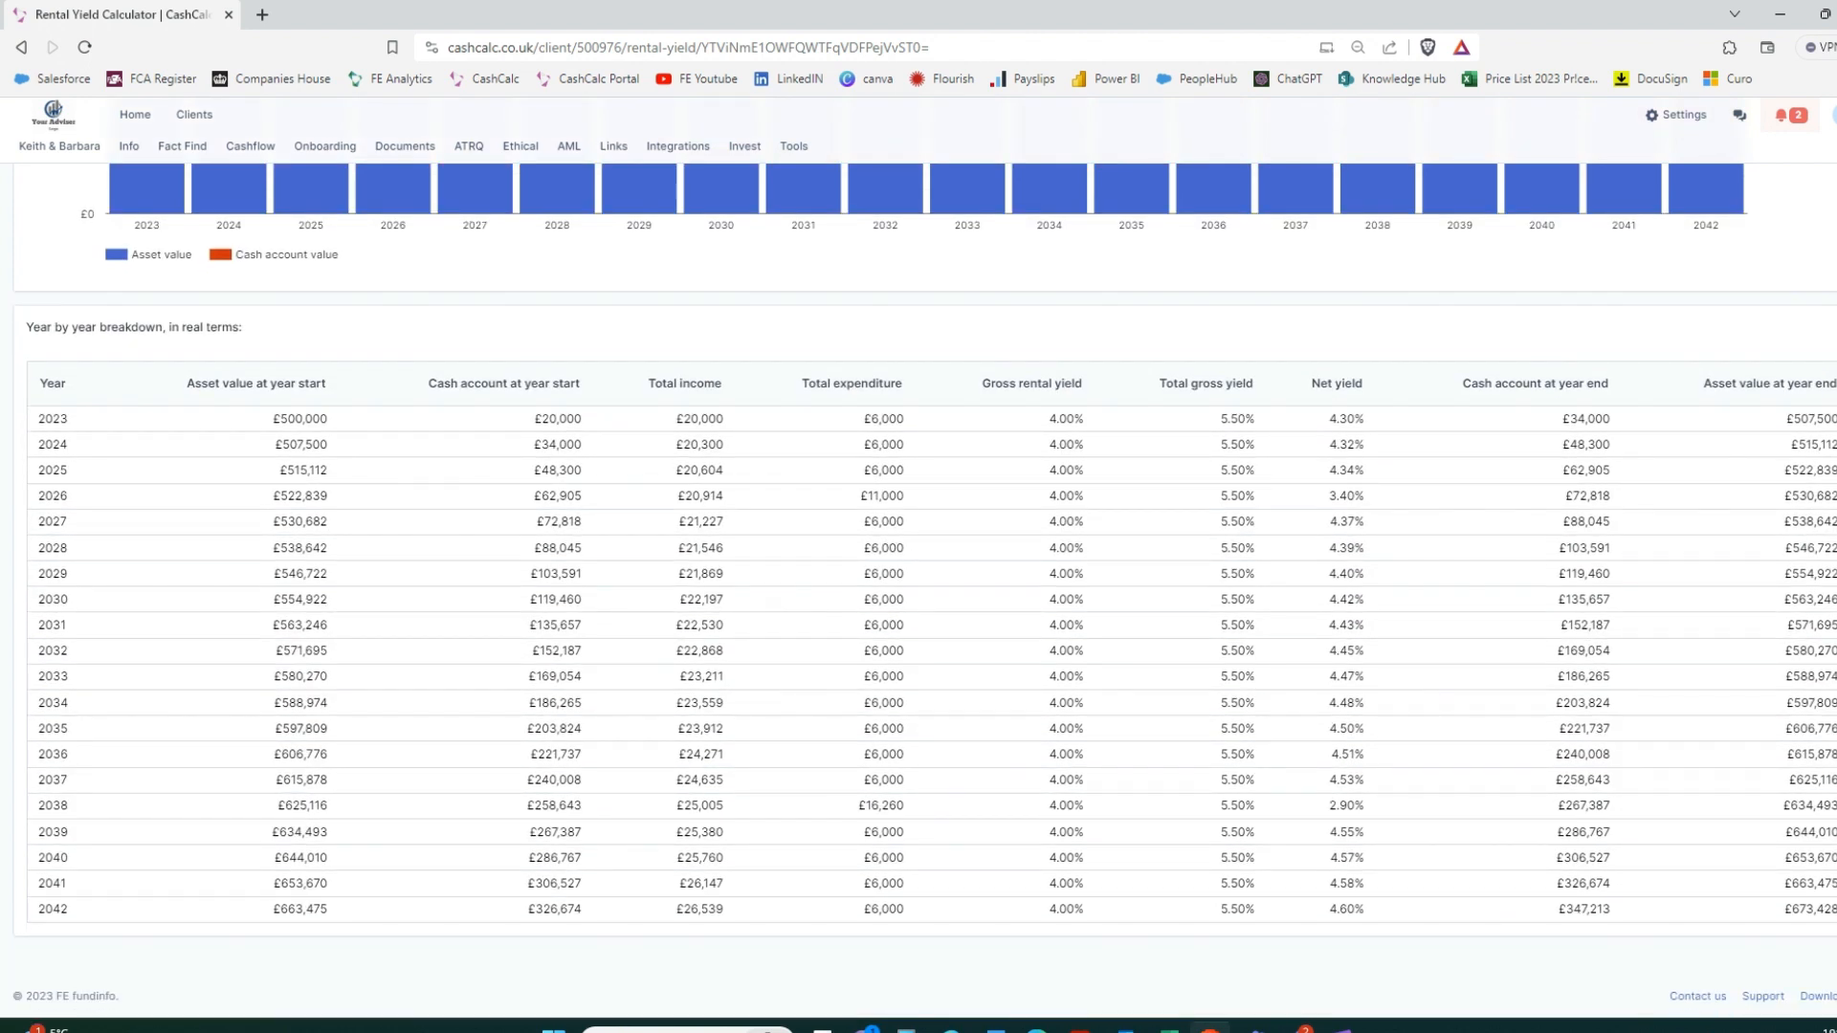
pyautogui.doubleClick(1342, 909)
# Create a PDF report that includes the rental yield forecast of 4 Jan 2023
pyautogui.scroll(12, 919, 574)
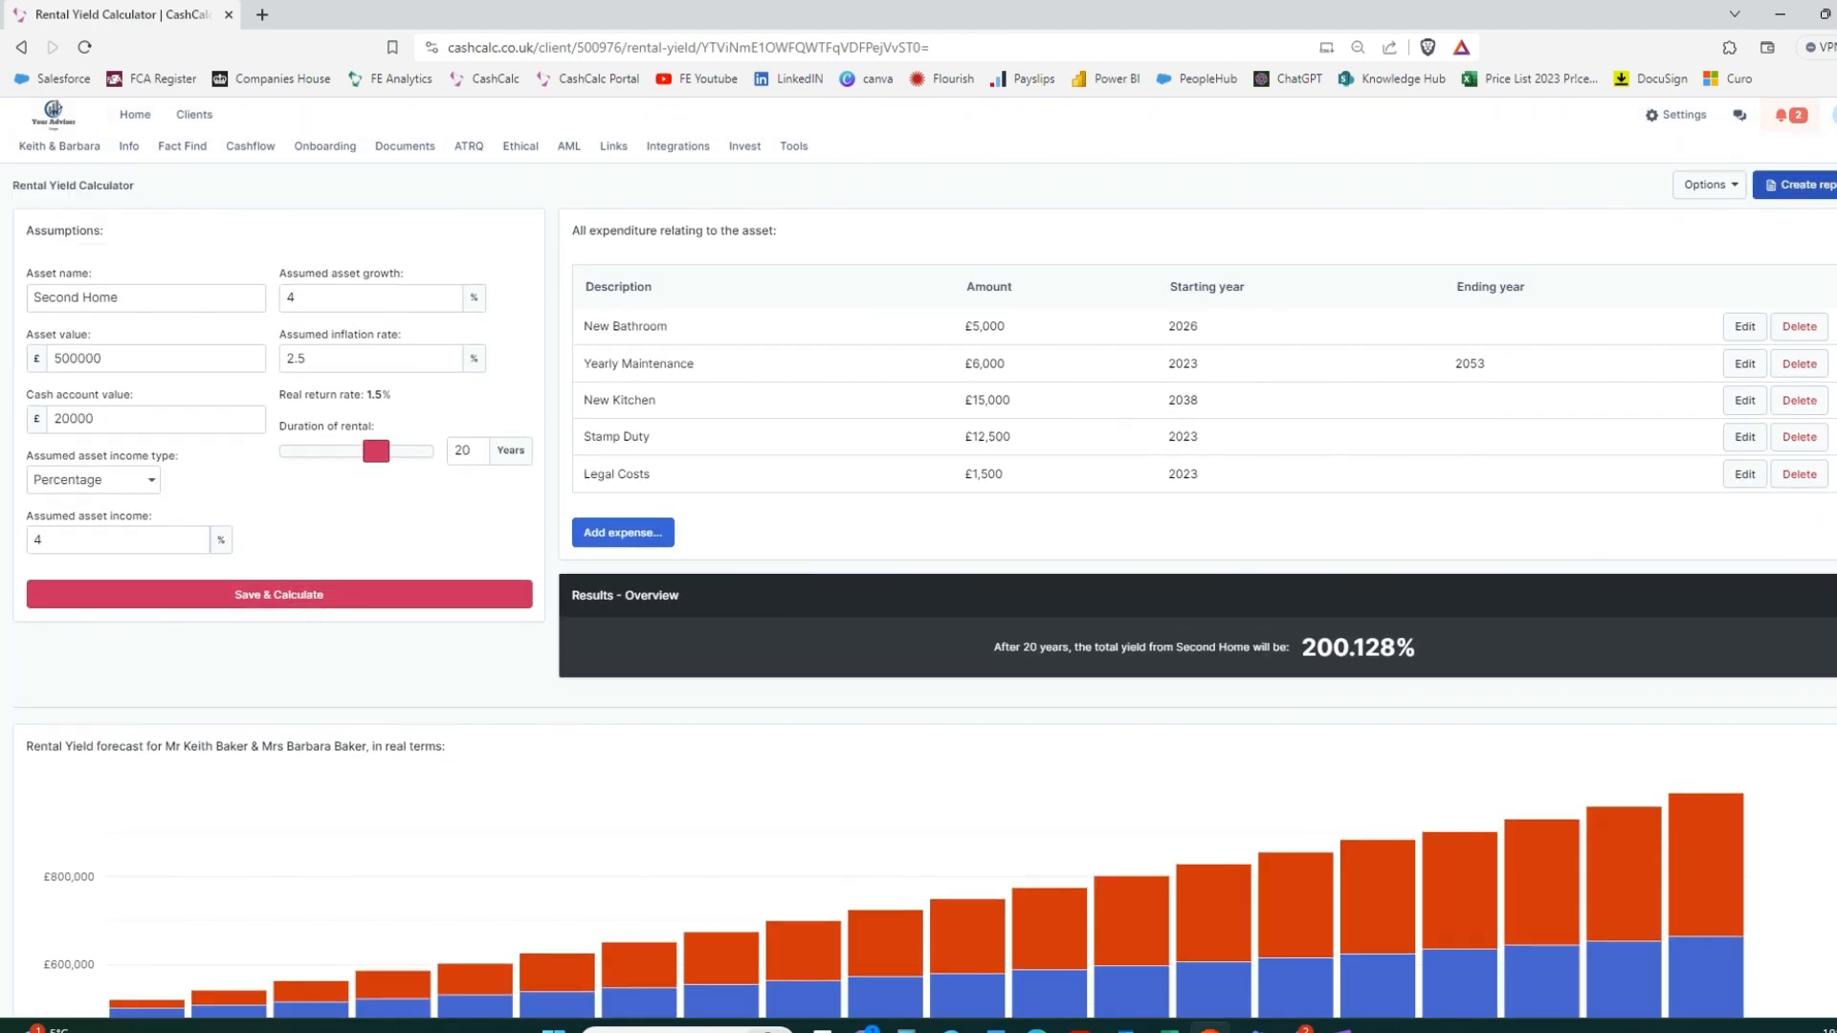
pyautogui.click(1807, 184)
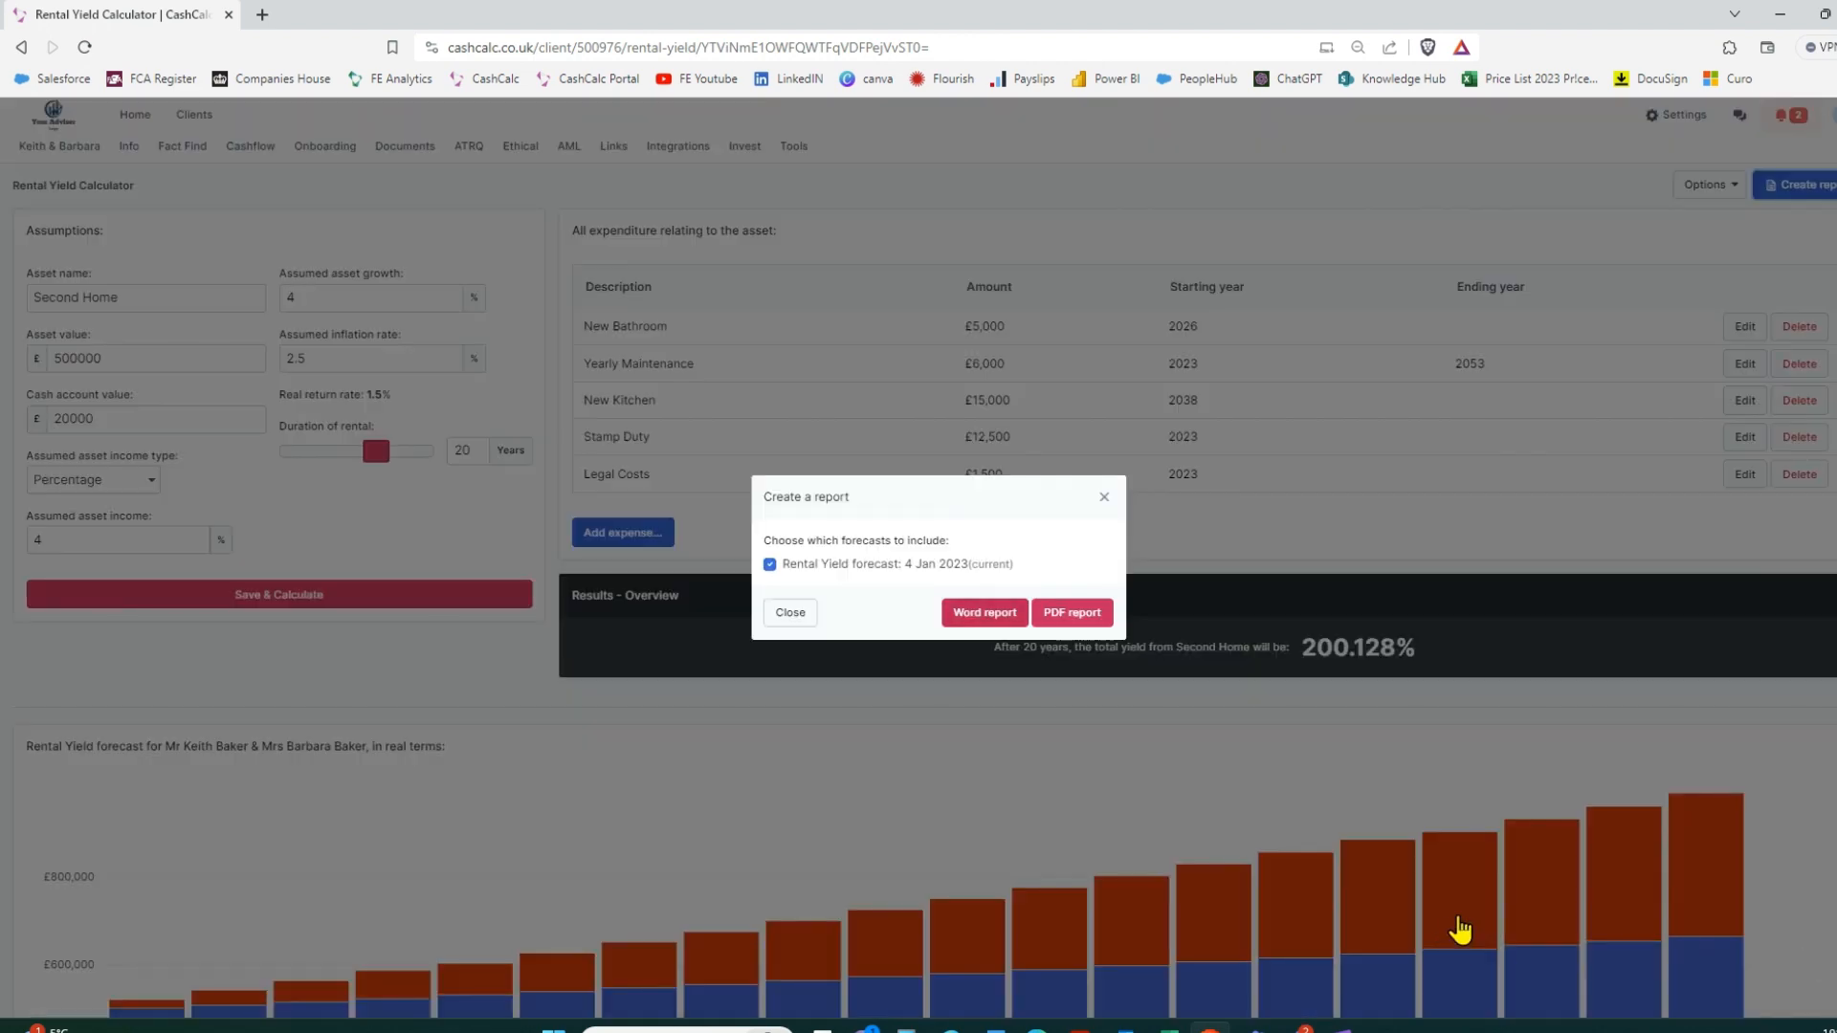
pyautogui.click(1071, 612)
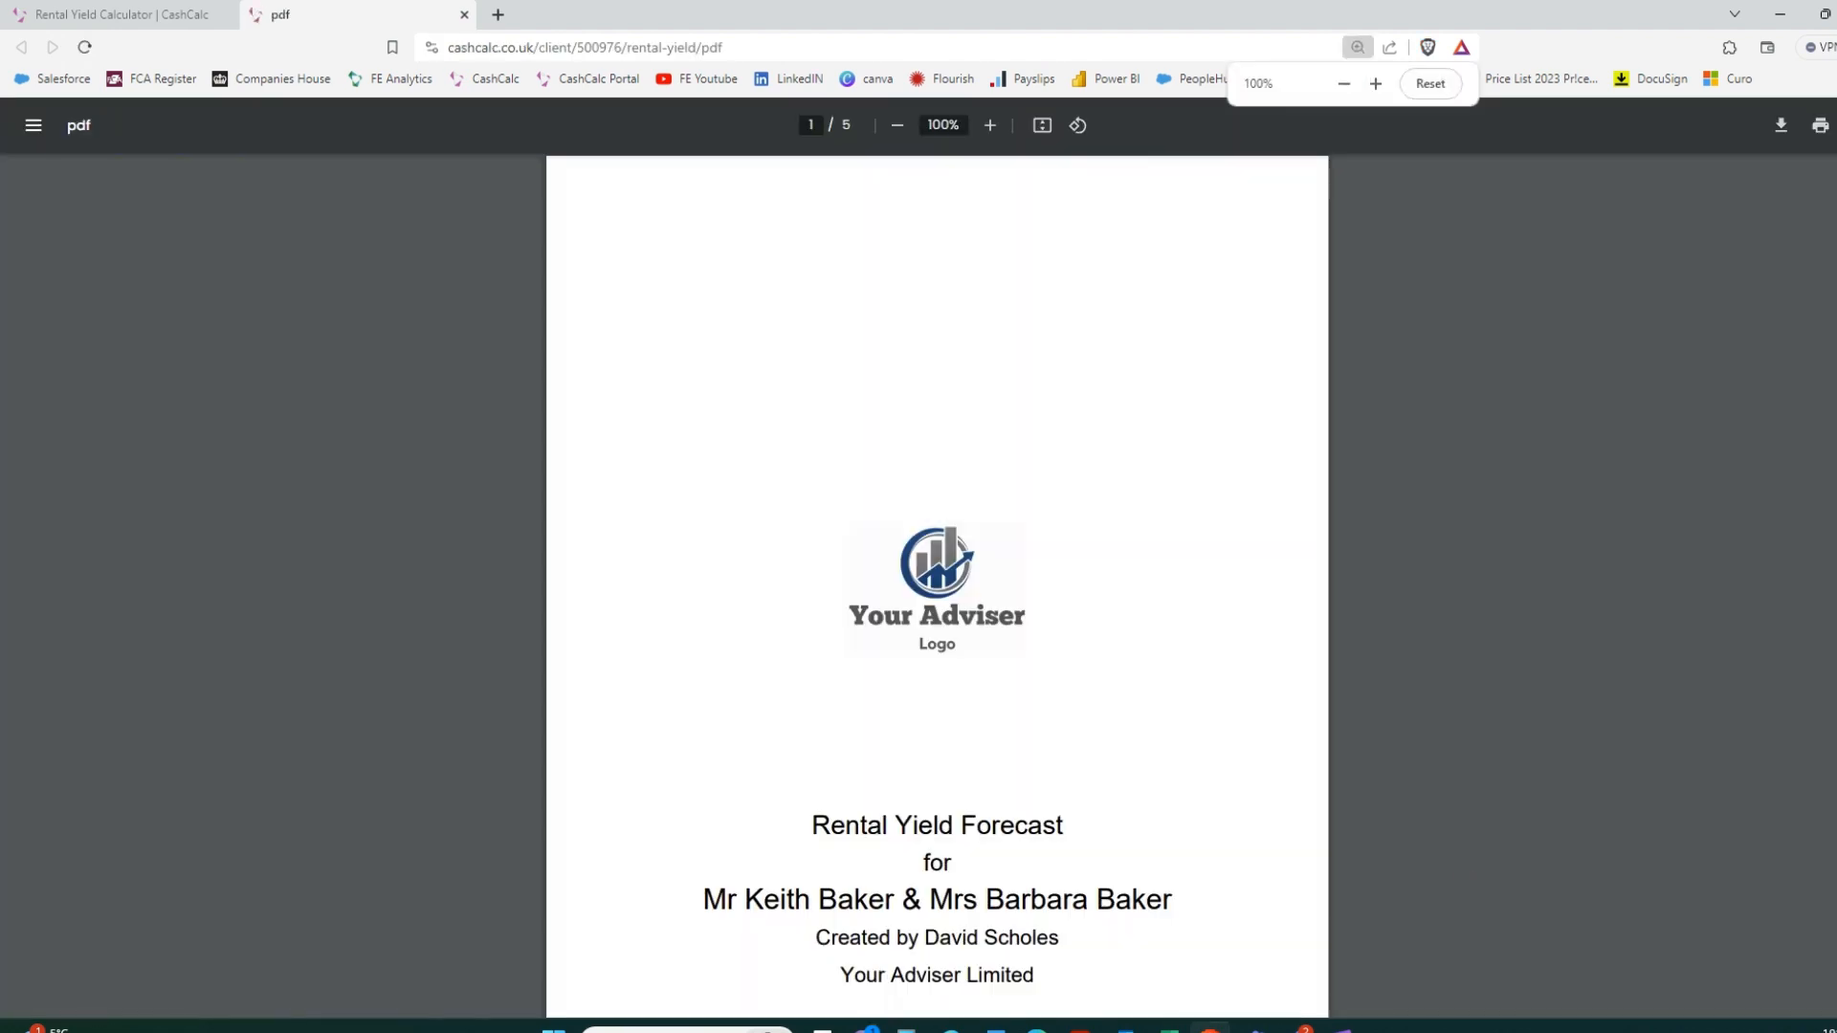
# Review the PDF report's introduction, asset details, expenditures, chart and yearly table, and close the report
pyautogui.scroll(-6, 936, 574)
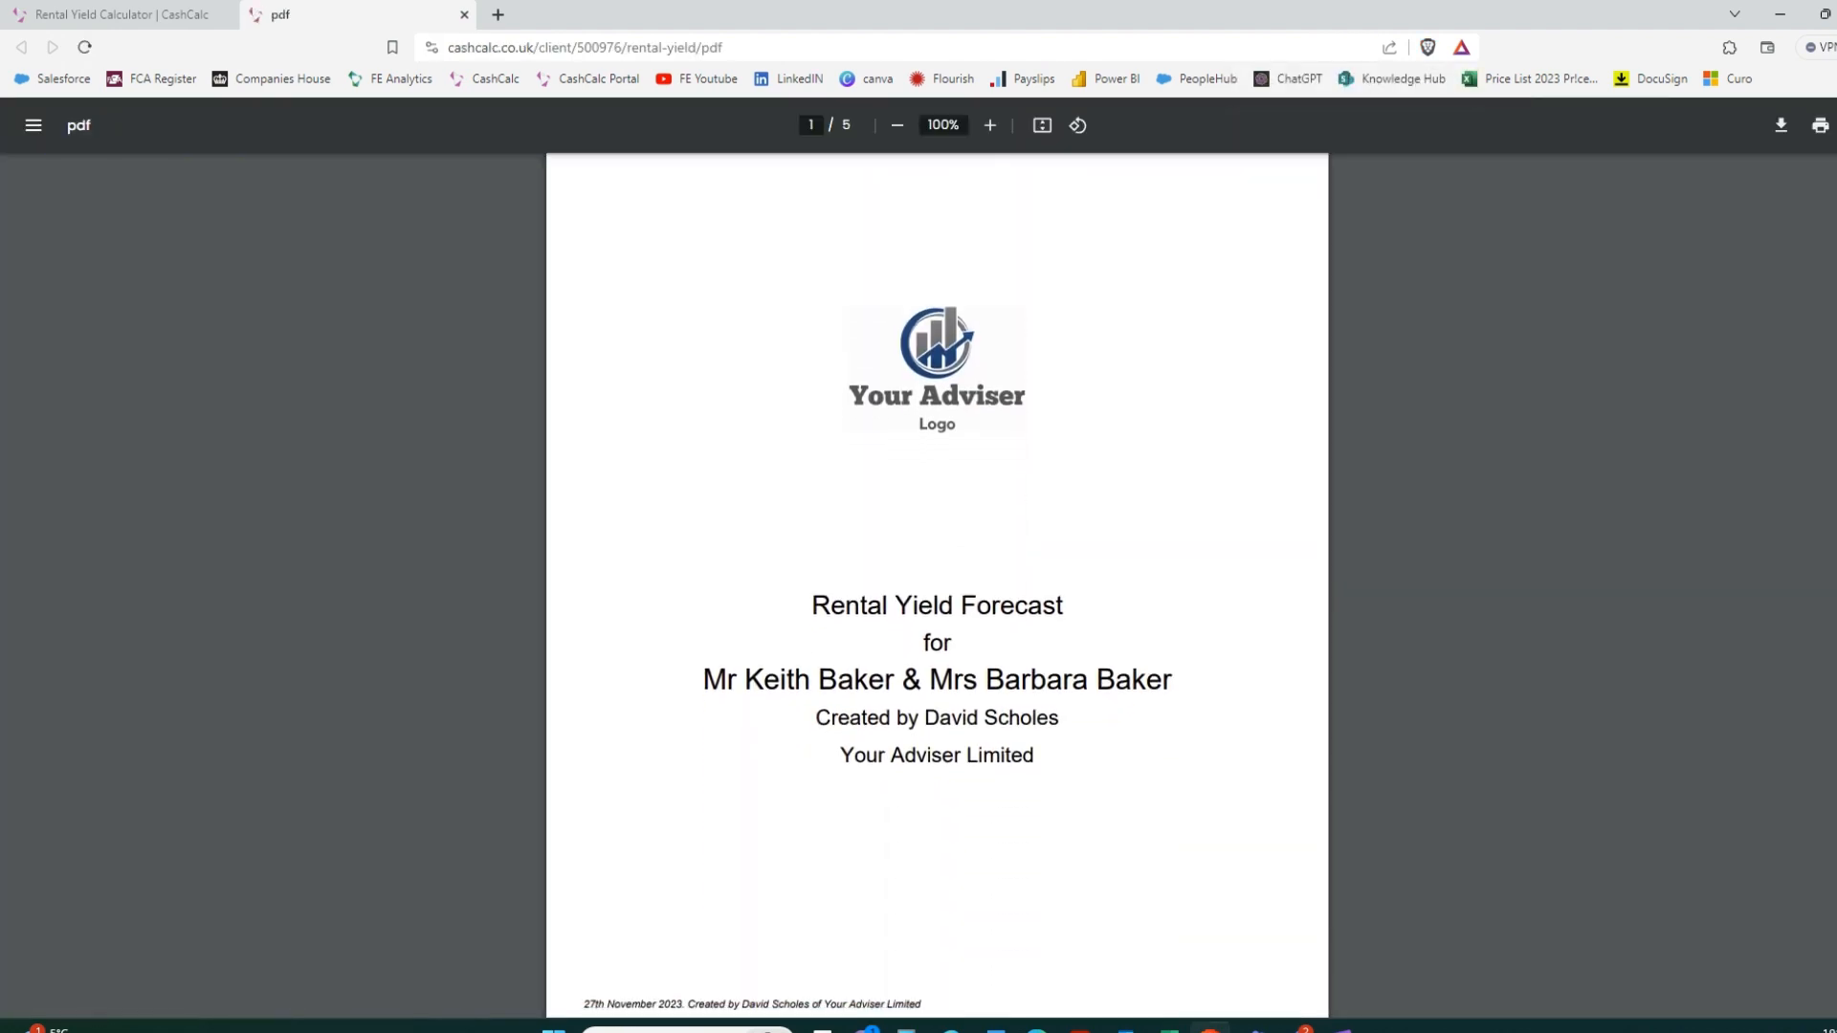
pyautogui.scroll(-8, 936, 574)
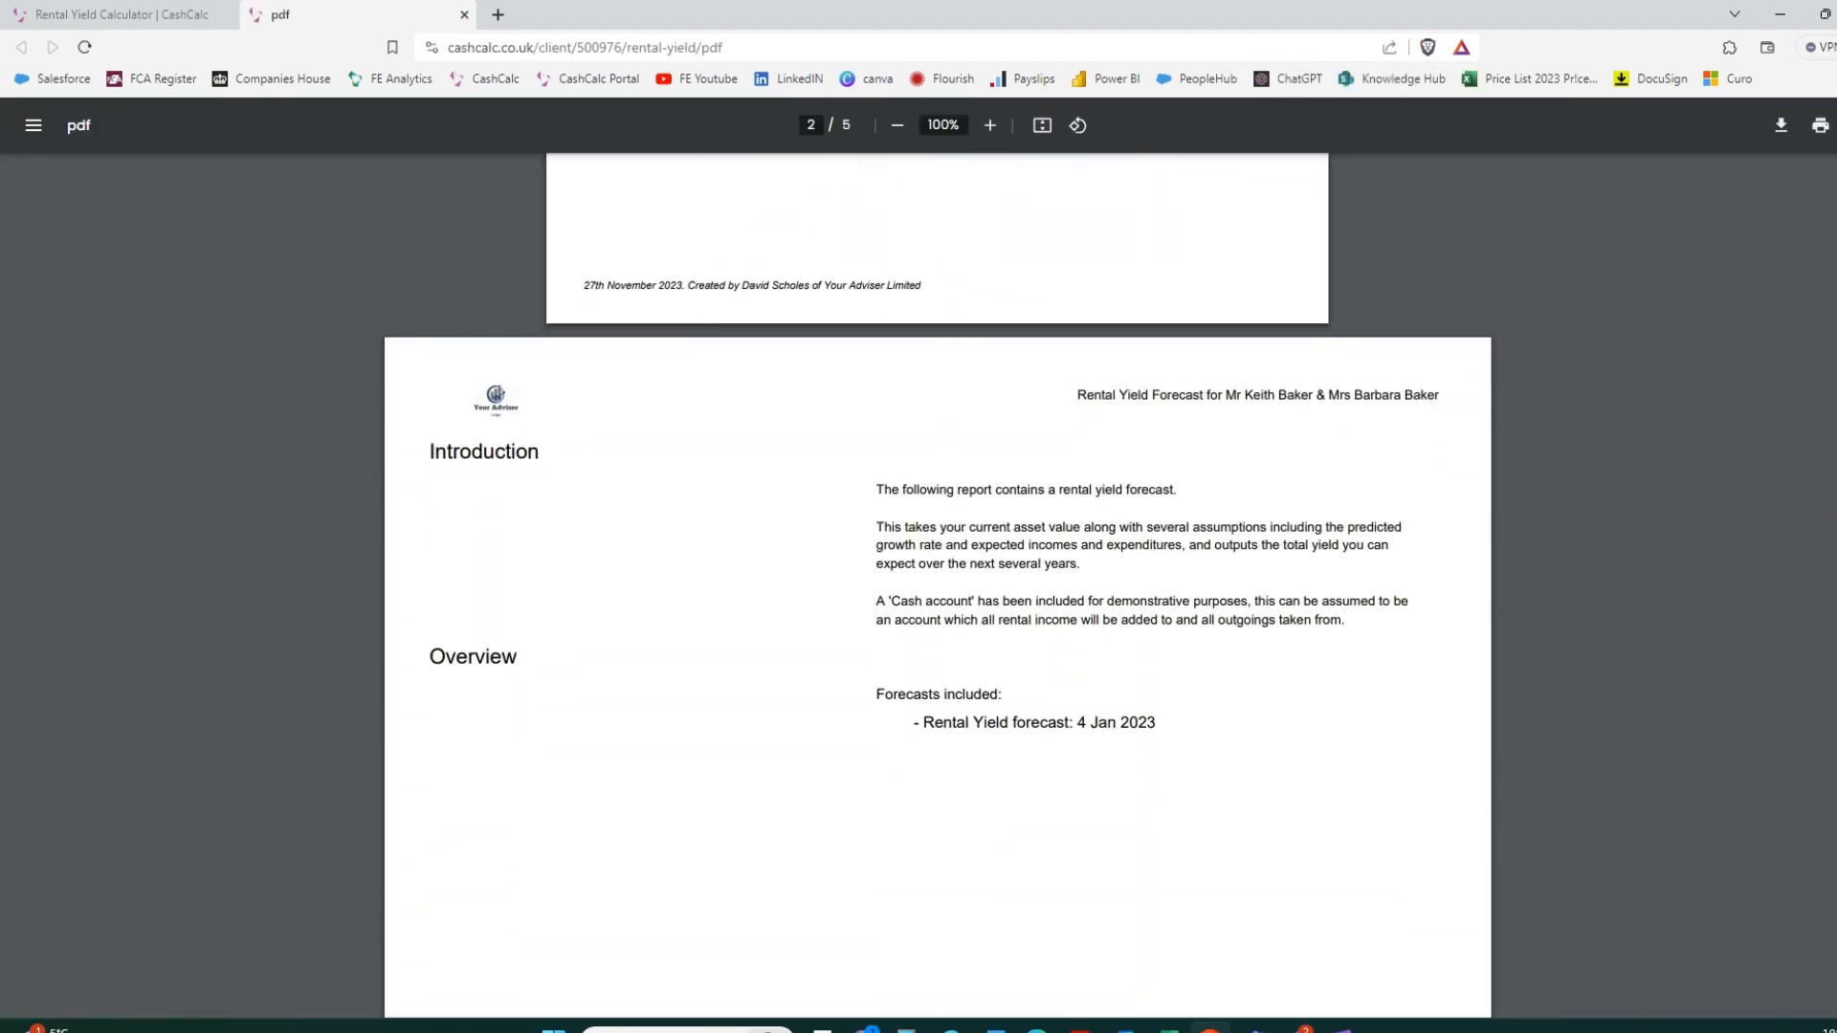
pyautogui.scroll(-6, 937, 574)
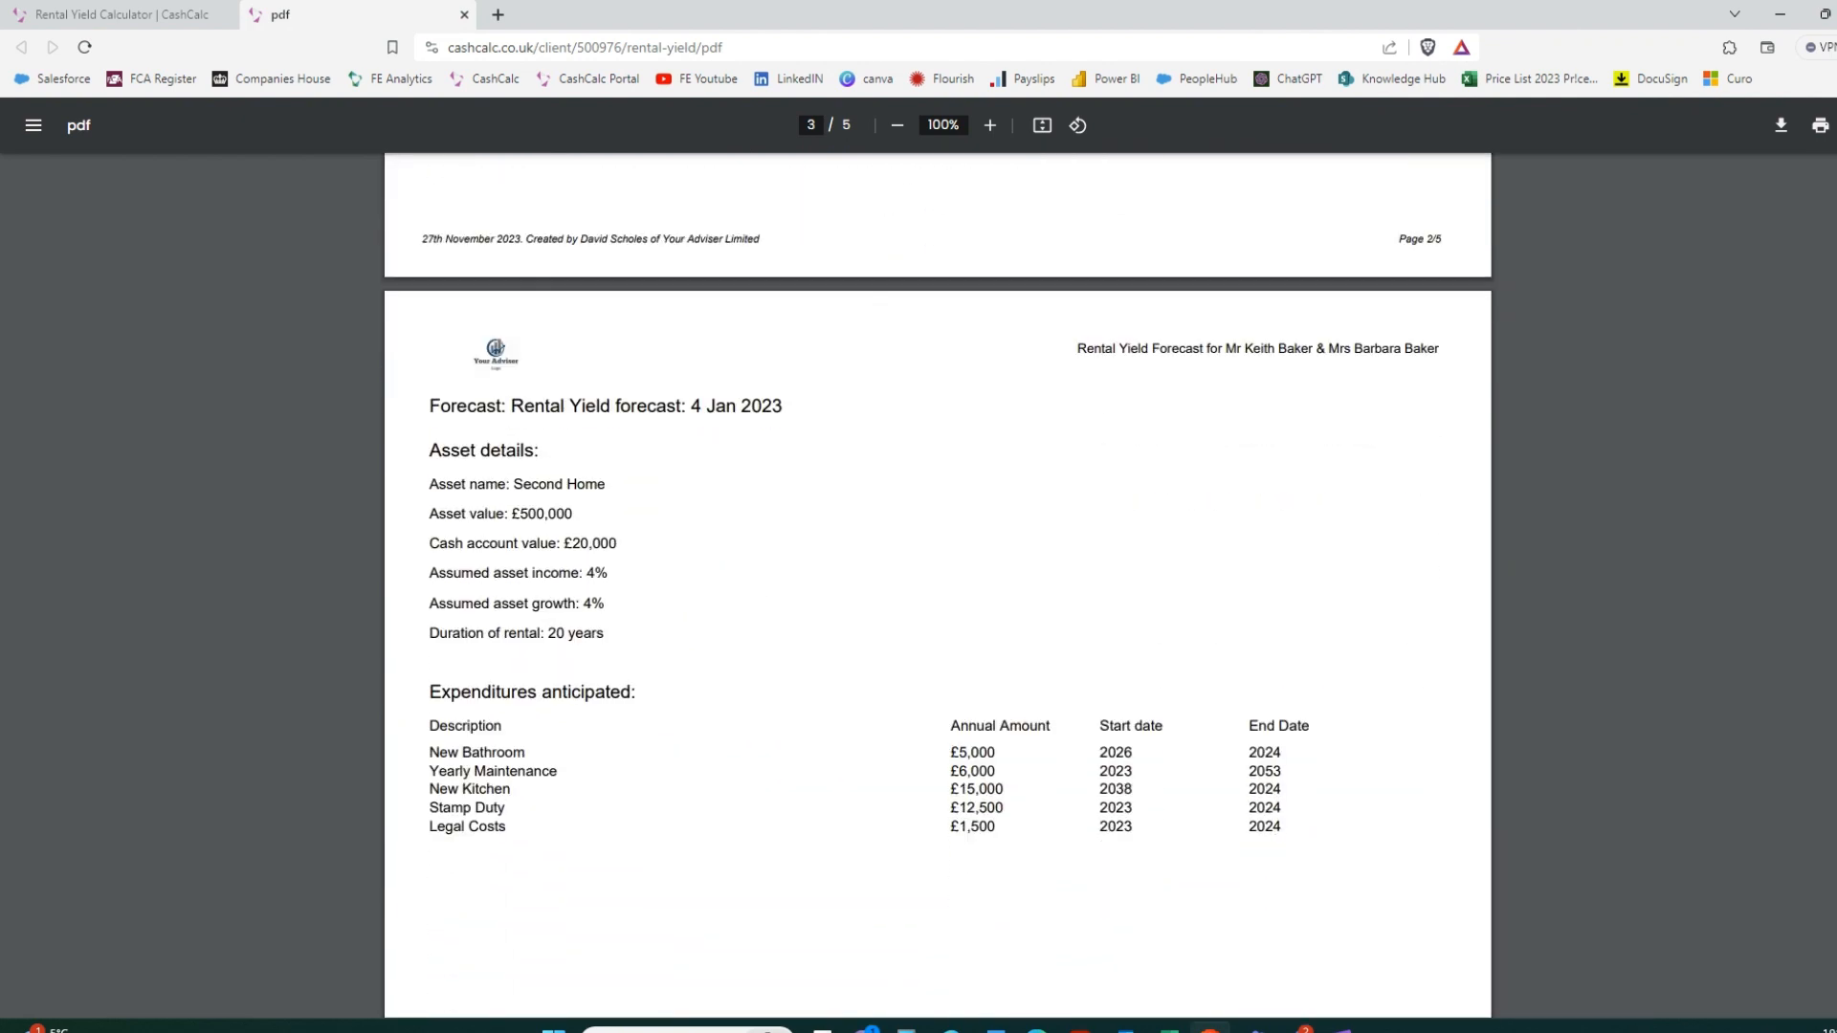
pyautogui.scroll(-18, 936, 574)
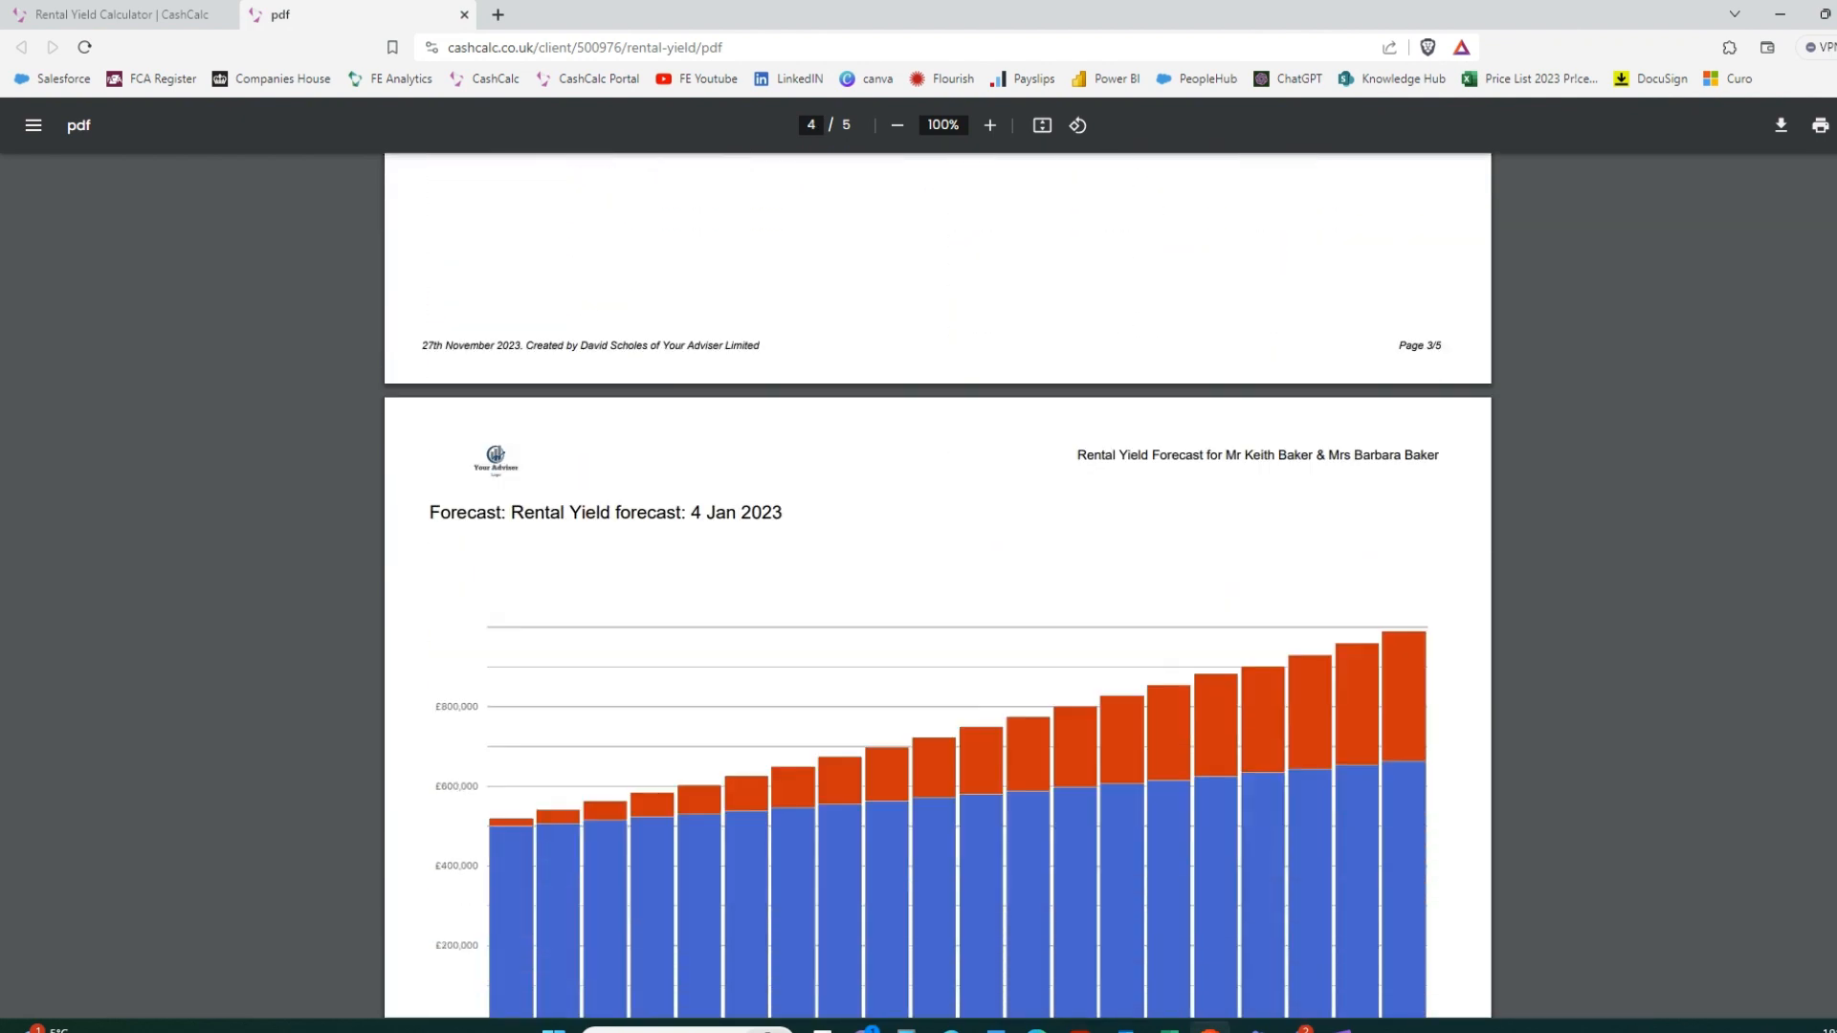
pyautogui.scroll(-1, 937, 574)
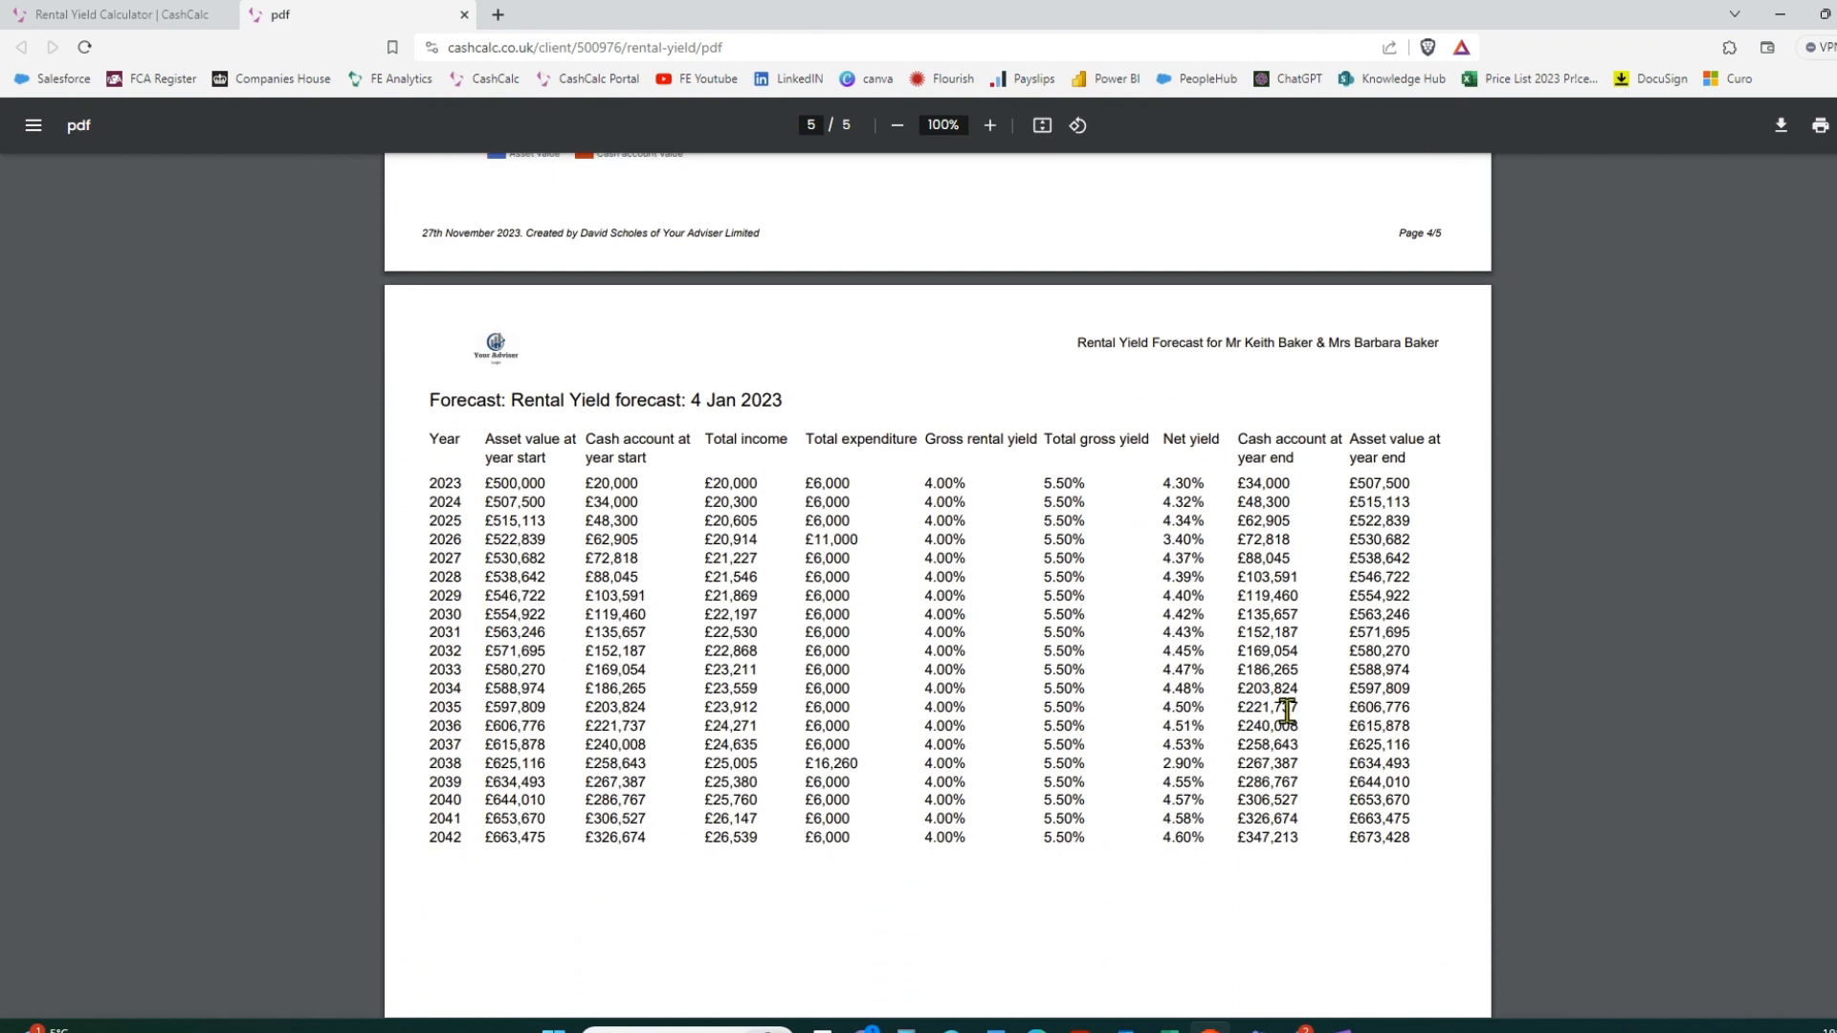
pyautogui.click(464, 15)
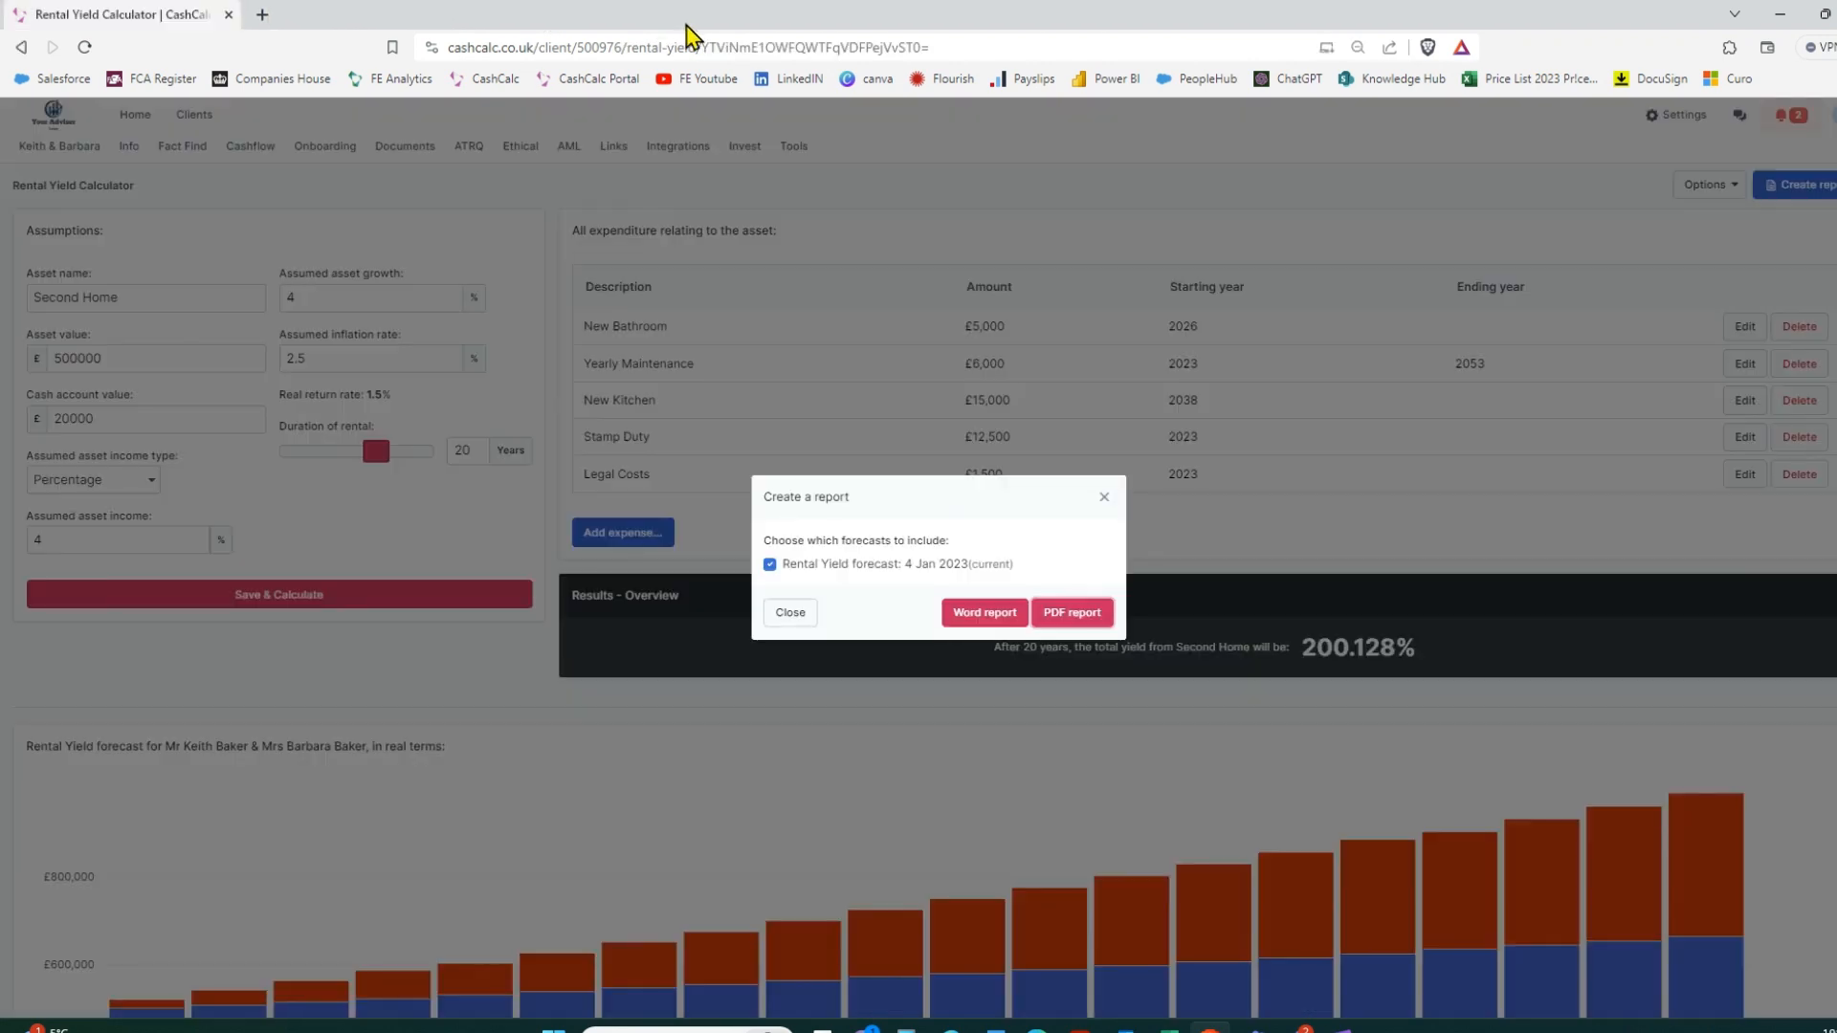
# Open the Chargeable Gains Calculator and review the first client's non-bond income and personal allowance
pyautogui.click(1656, 758)
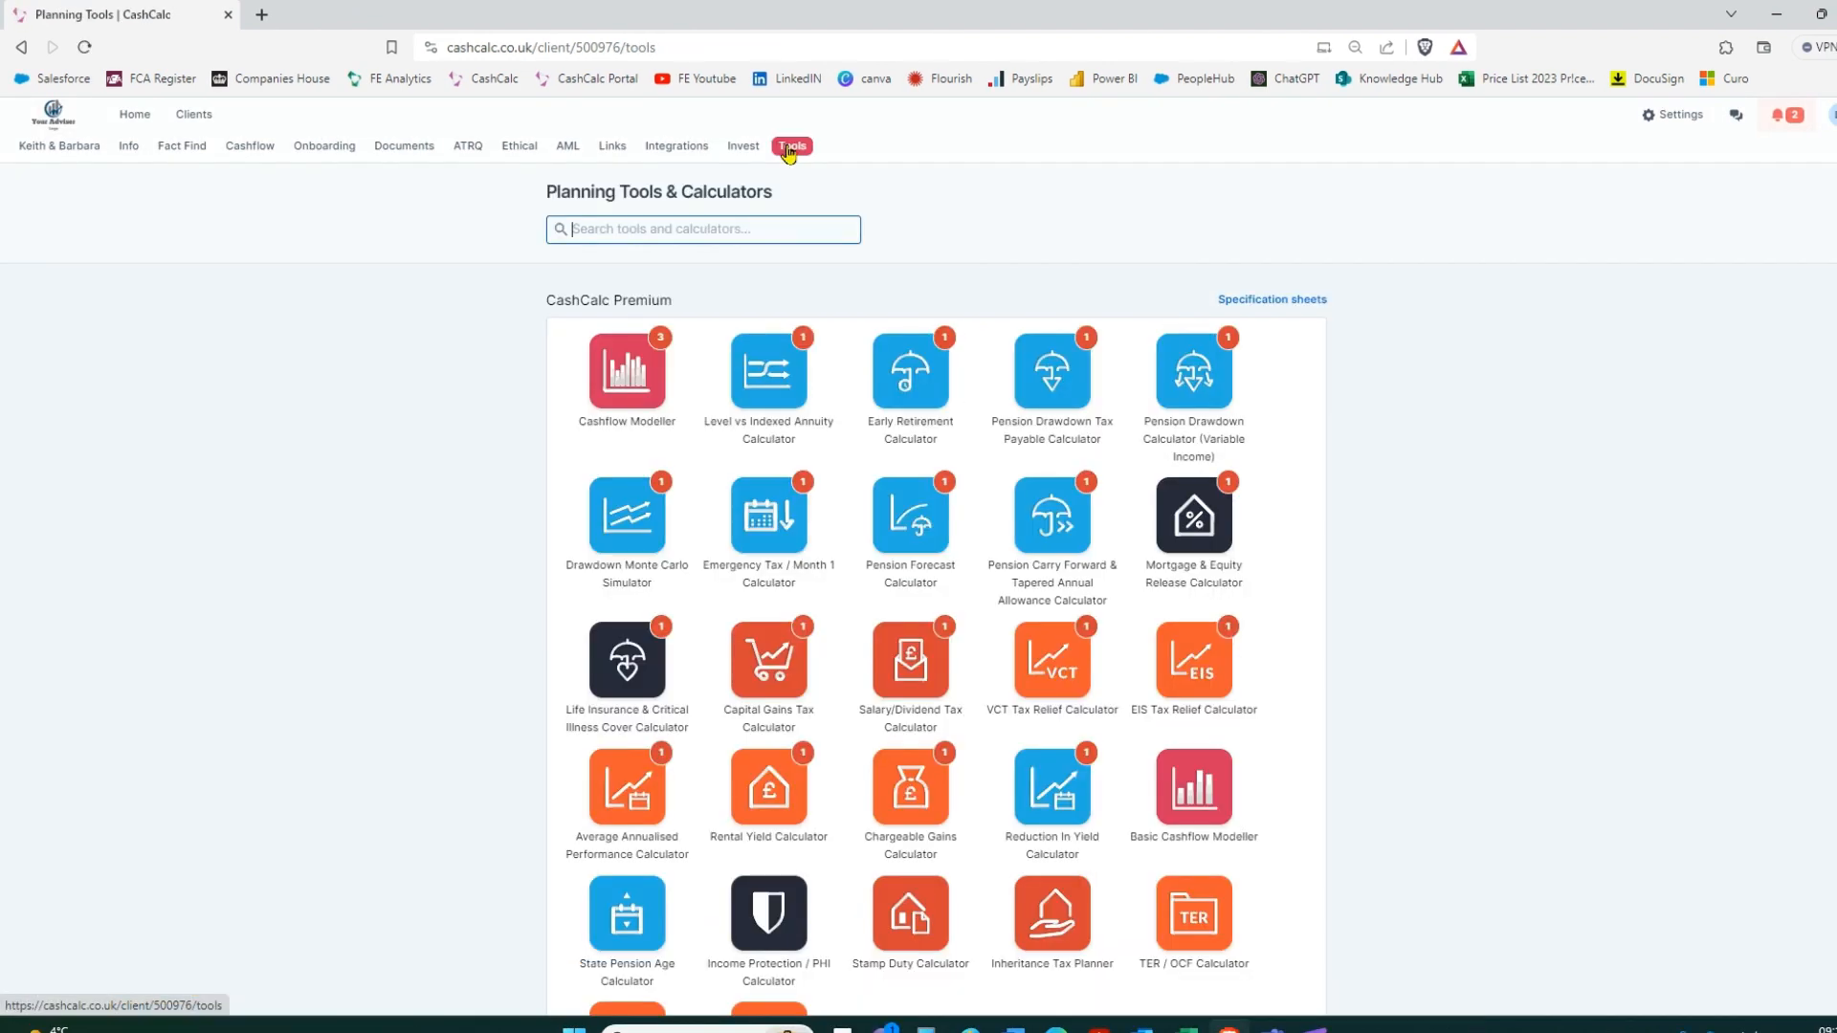
pyautogui.click(923, 798)
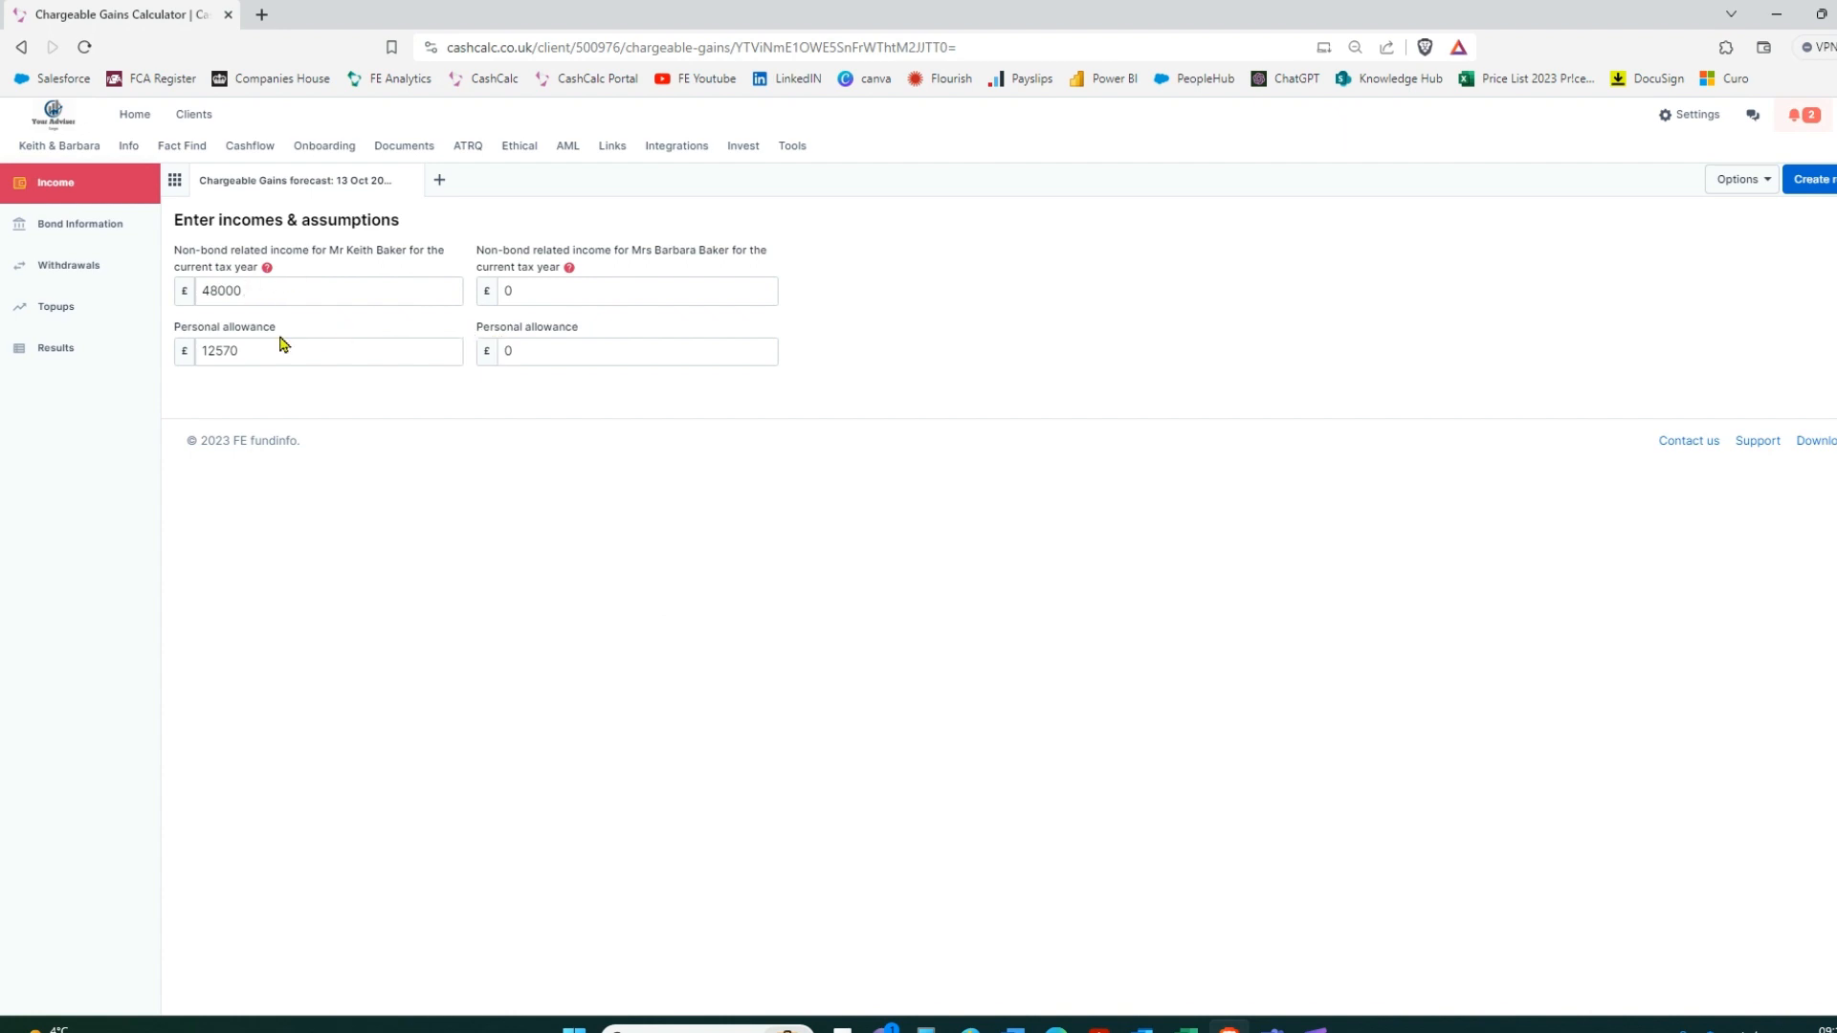
pyautogui.moveTo(251, 292); pyautogui.dragTo(189, 291)
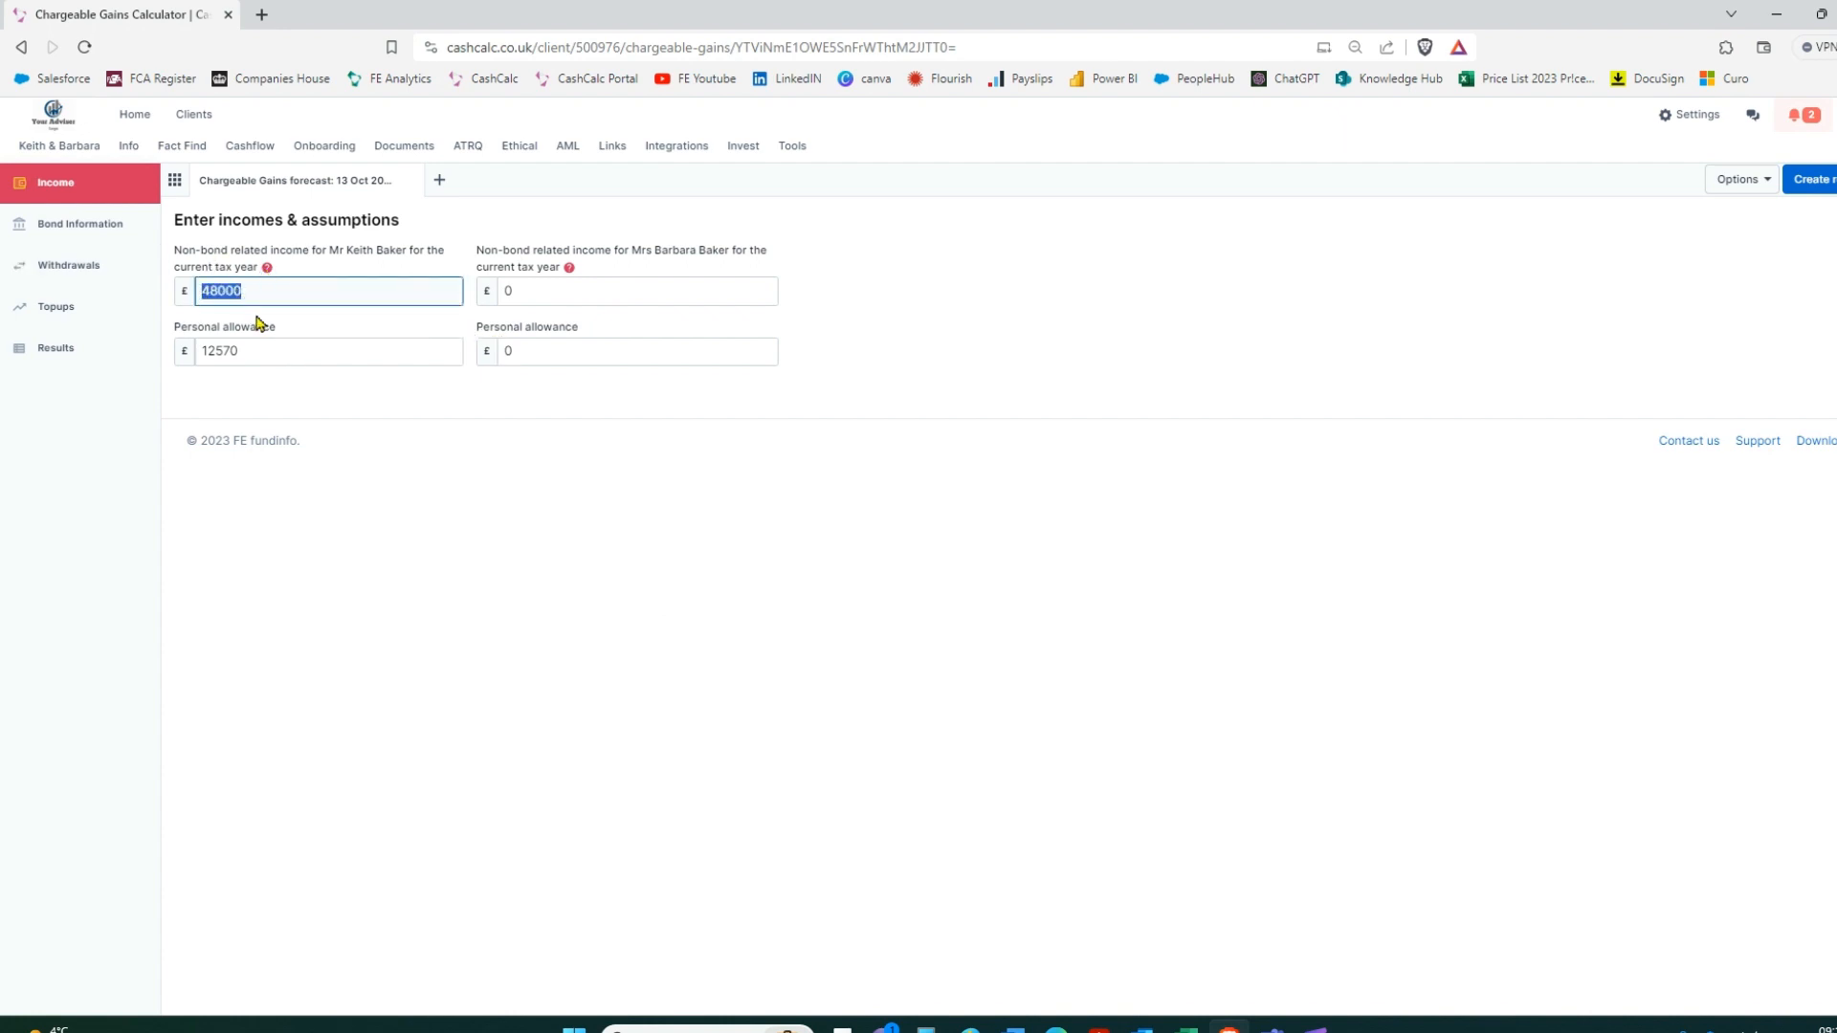
pyautogui.doubleClick(244, 355)
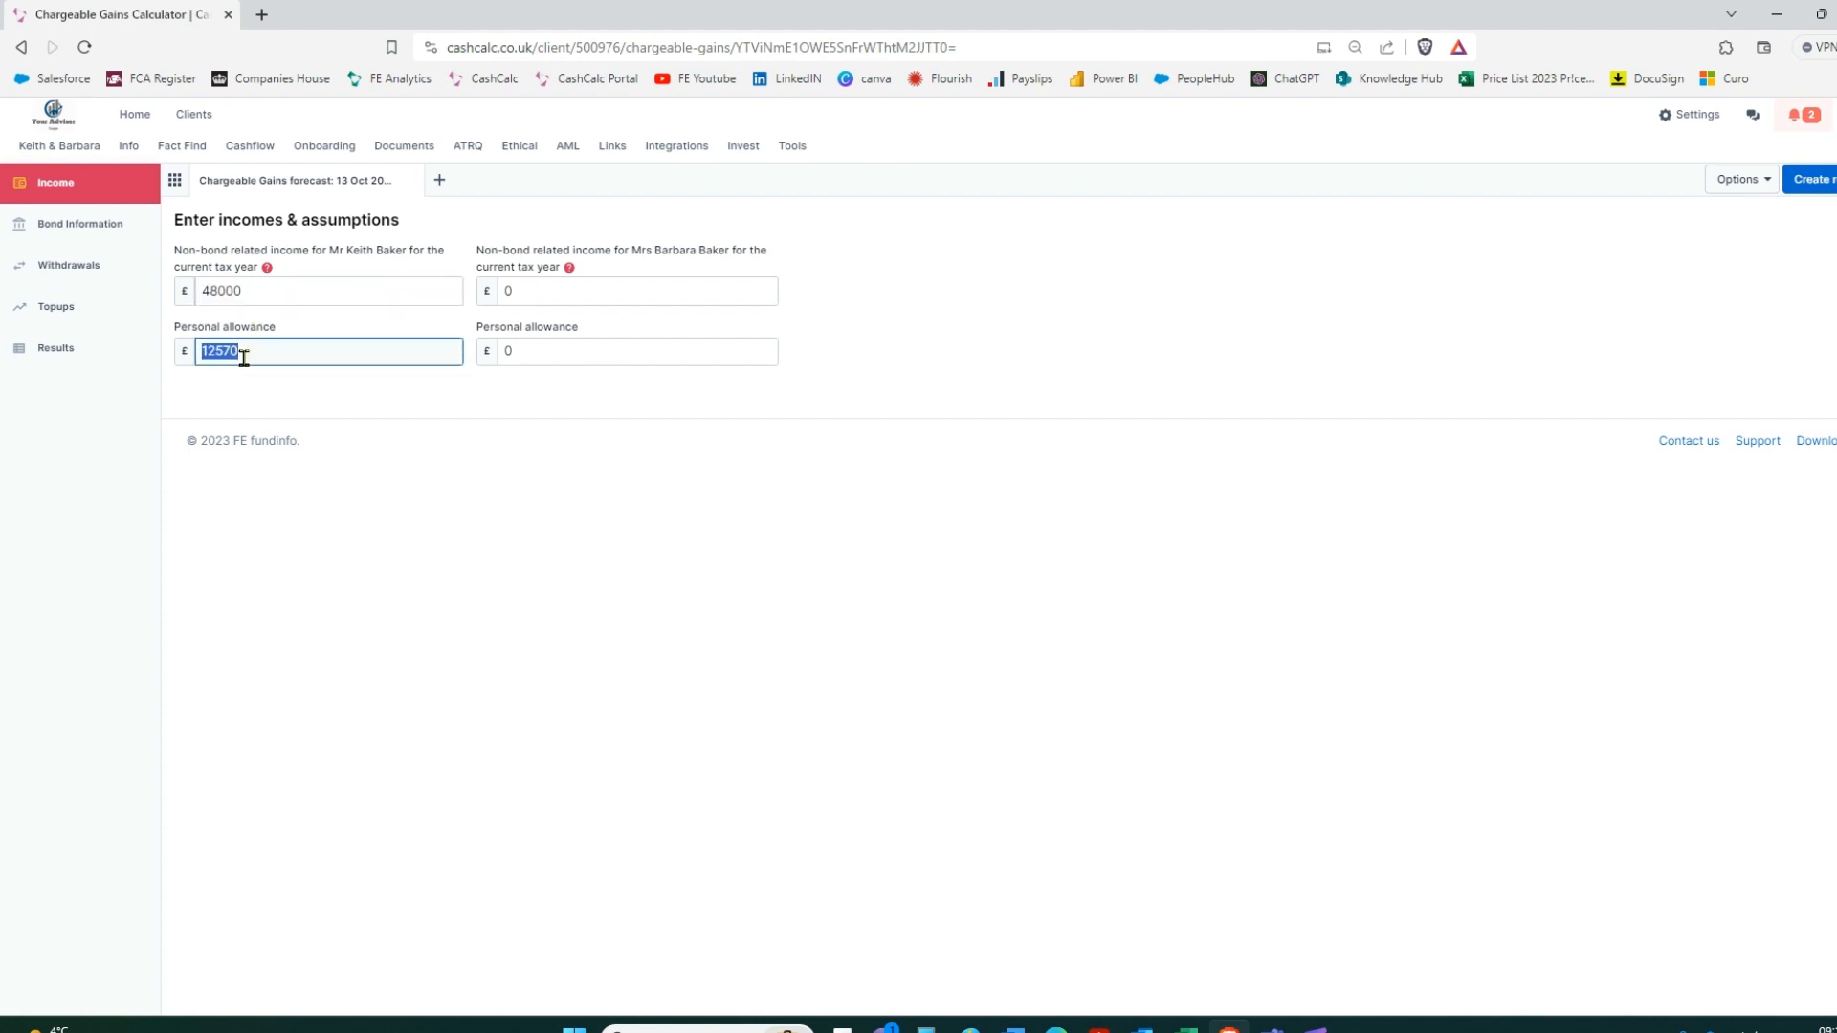
# Review the Aviva Insurance Bond's values, dates, bond type, encashment type and owner options, and close its details without updating
pyautogui.click(102, 240)
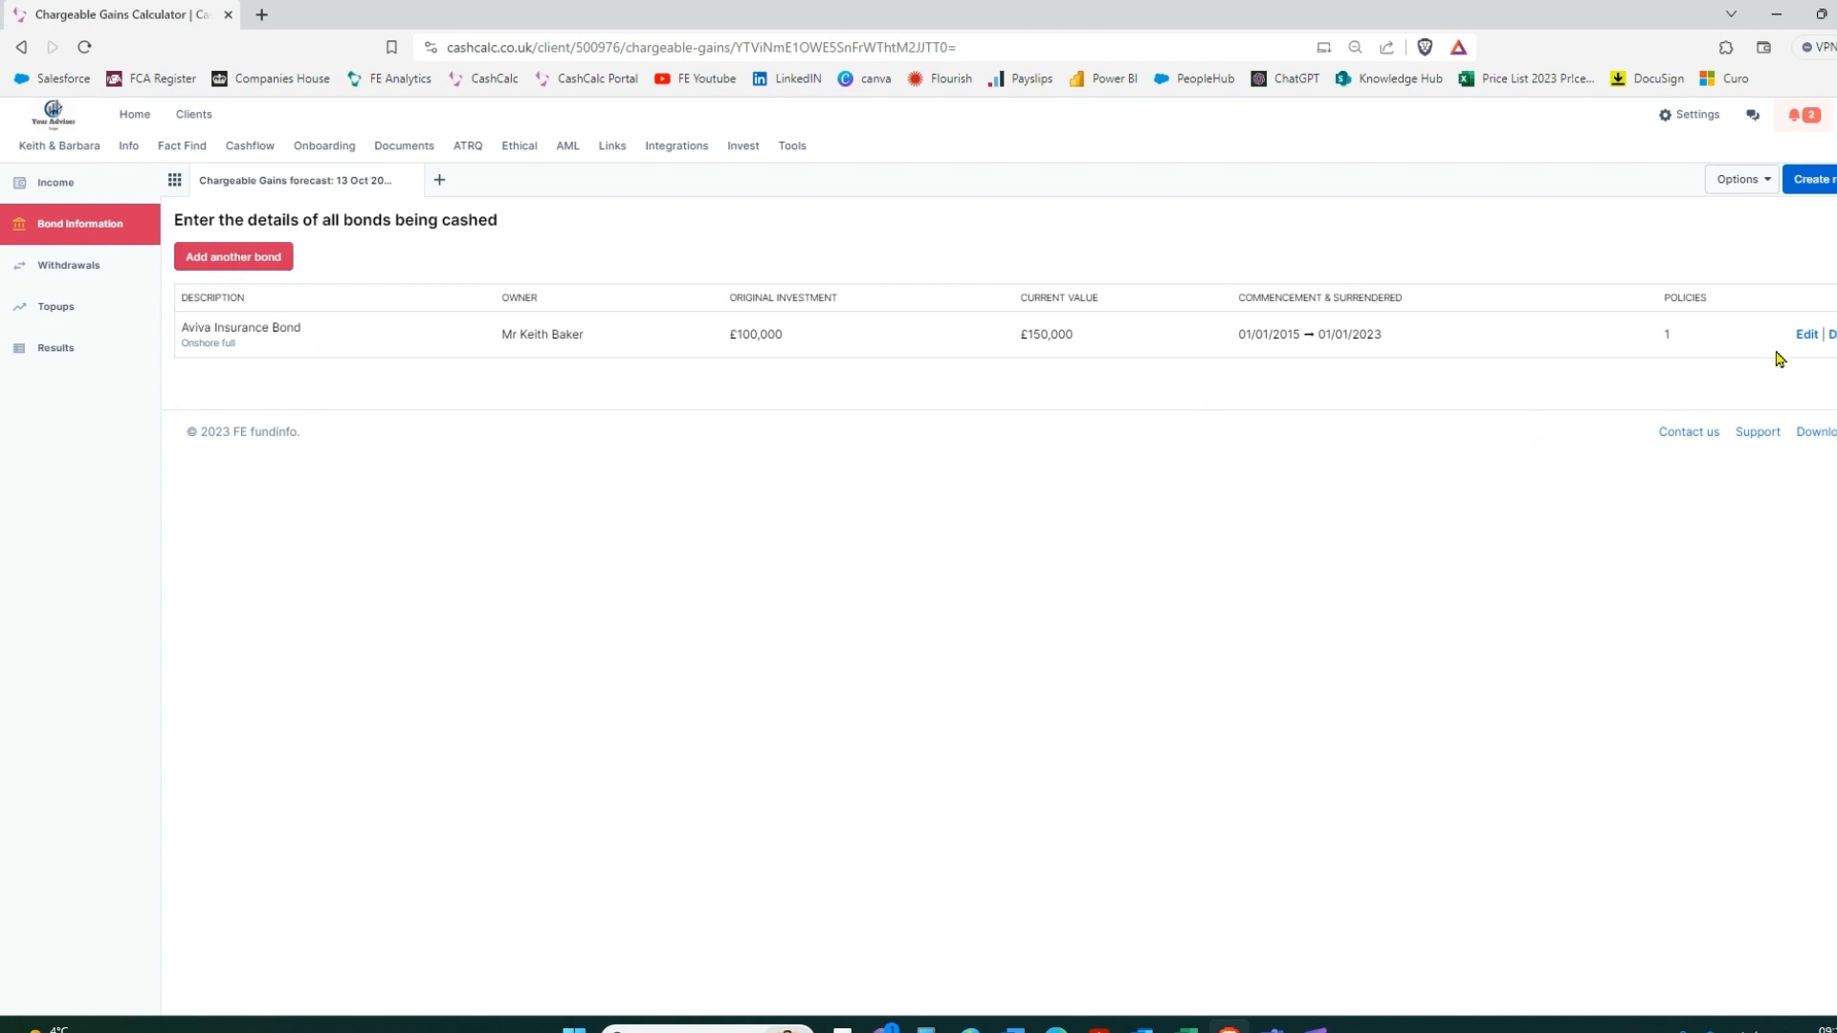
pyautogui.click(1807, 334)
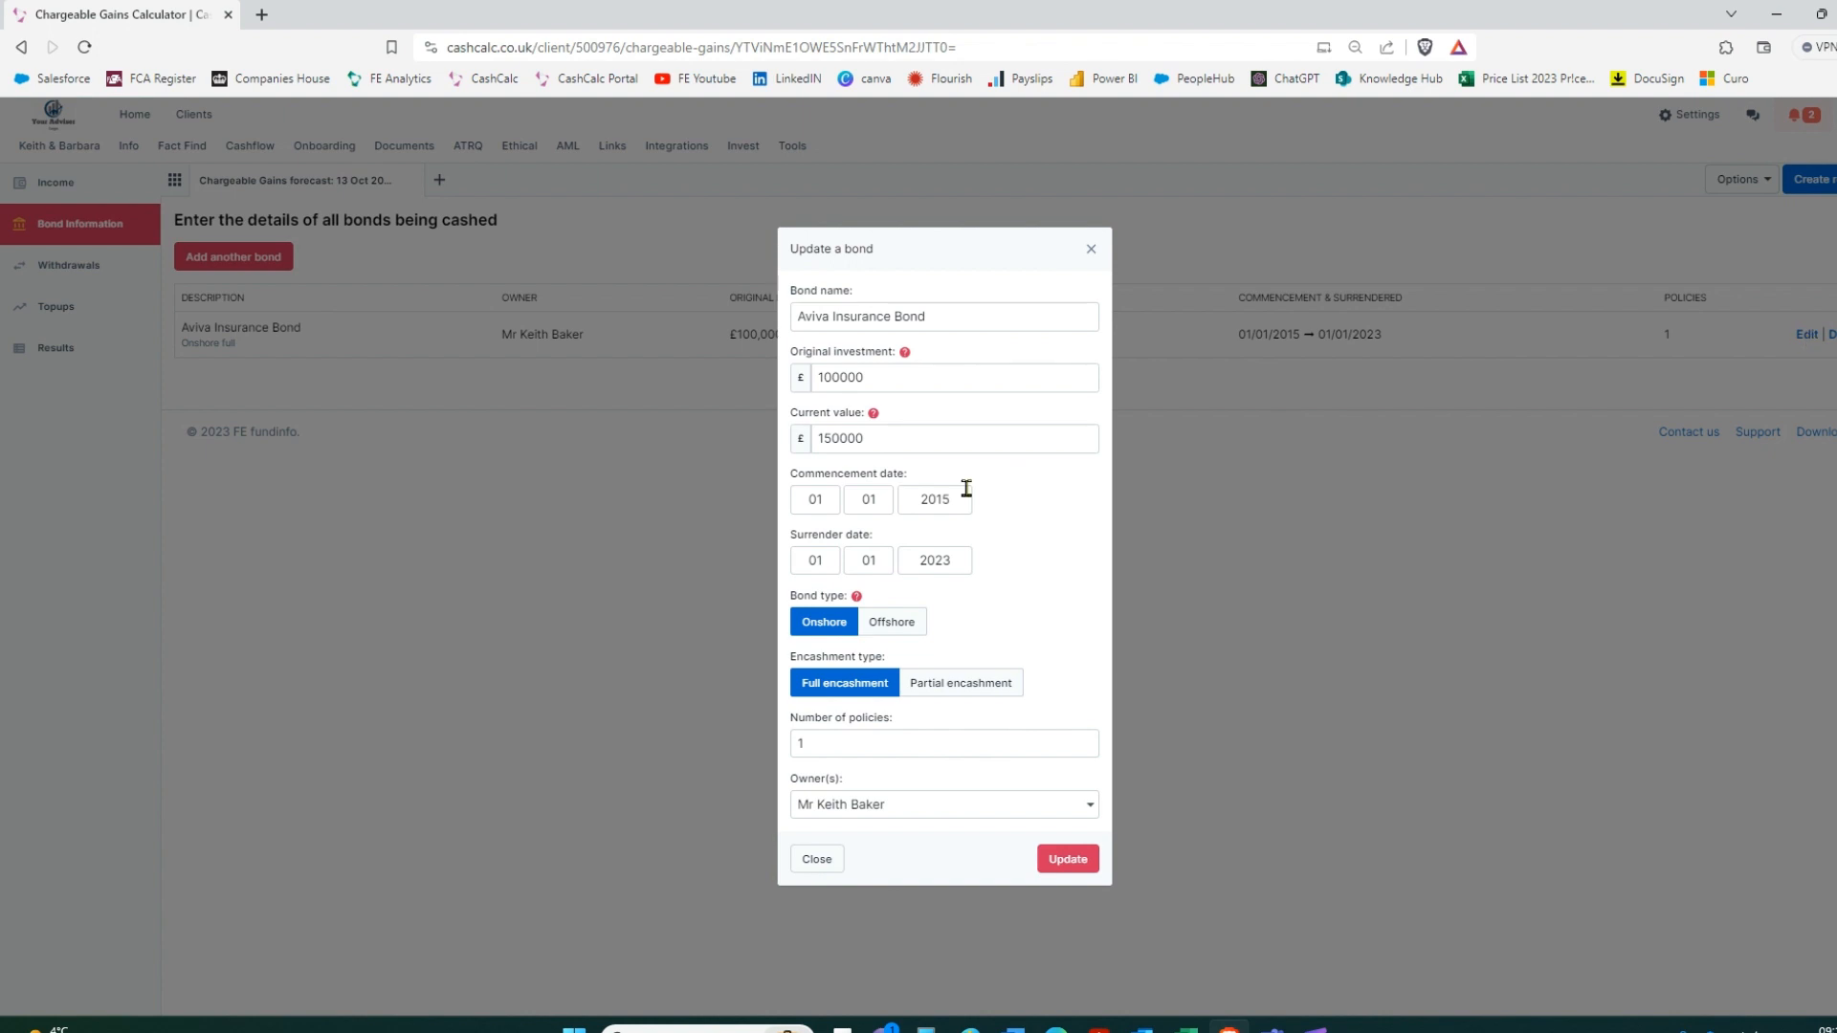
pyautogui.moveTo(932, 317); pyautogui.dragTo(799, 318)
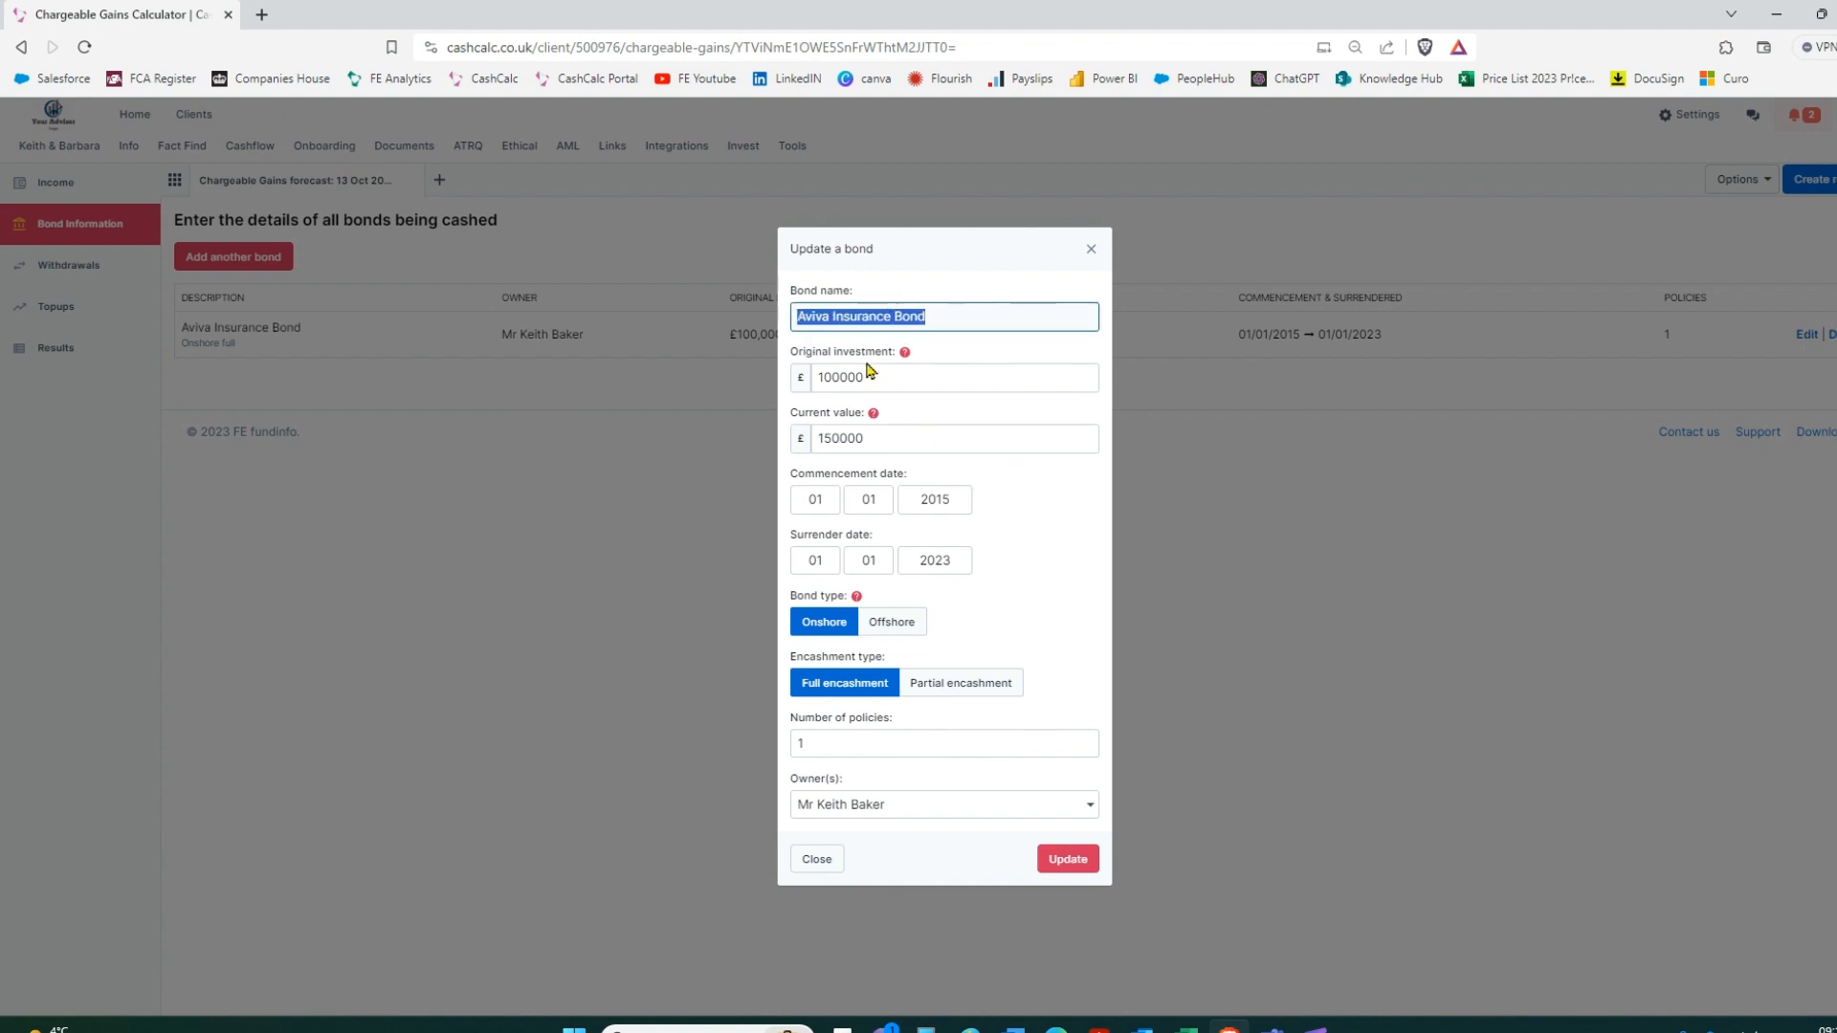
pyautogui.moveTo(867, 380); pyautogui.dragTo(823, 439)
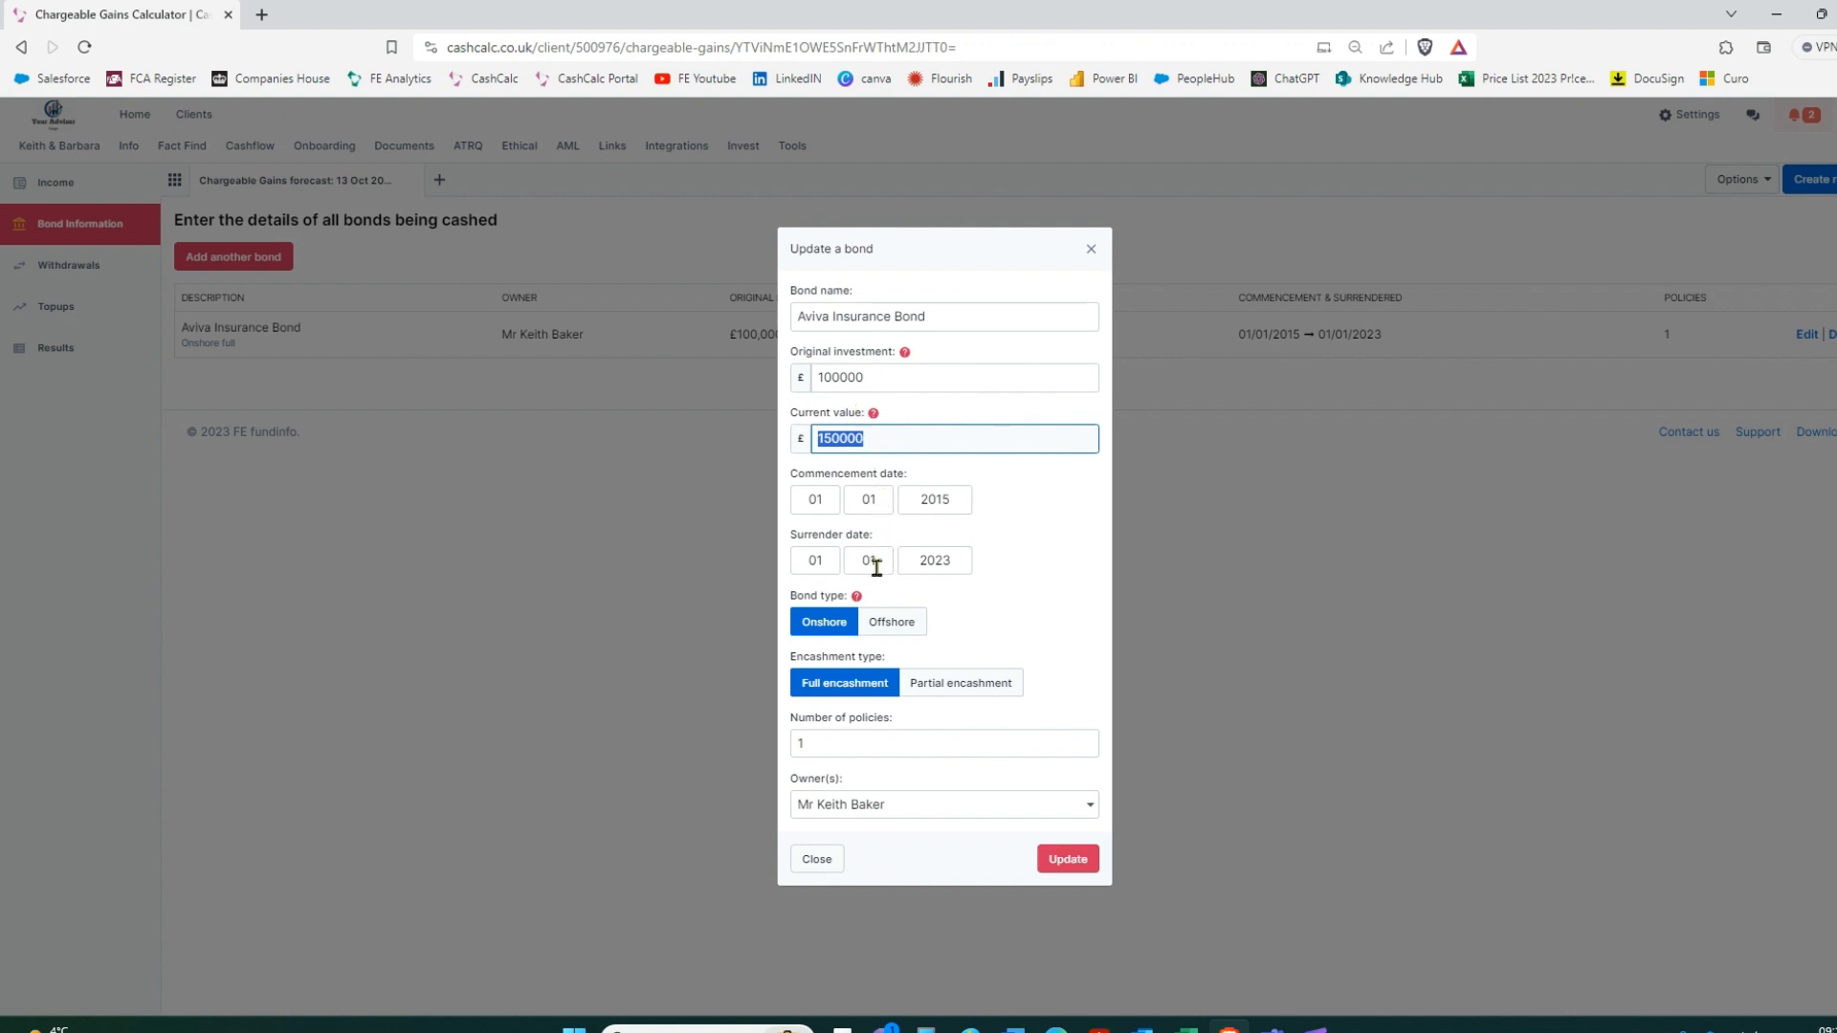
pyautogui.click(882, 624)
pyautogui.click(834, 627)
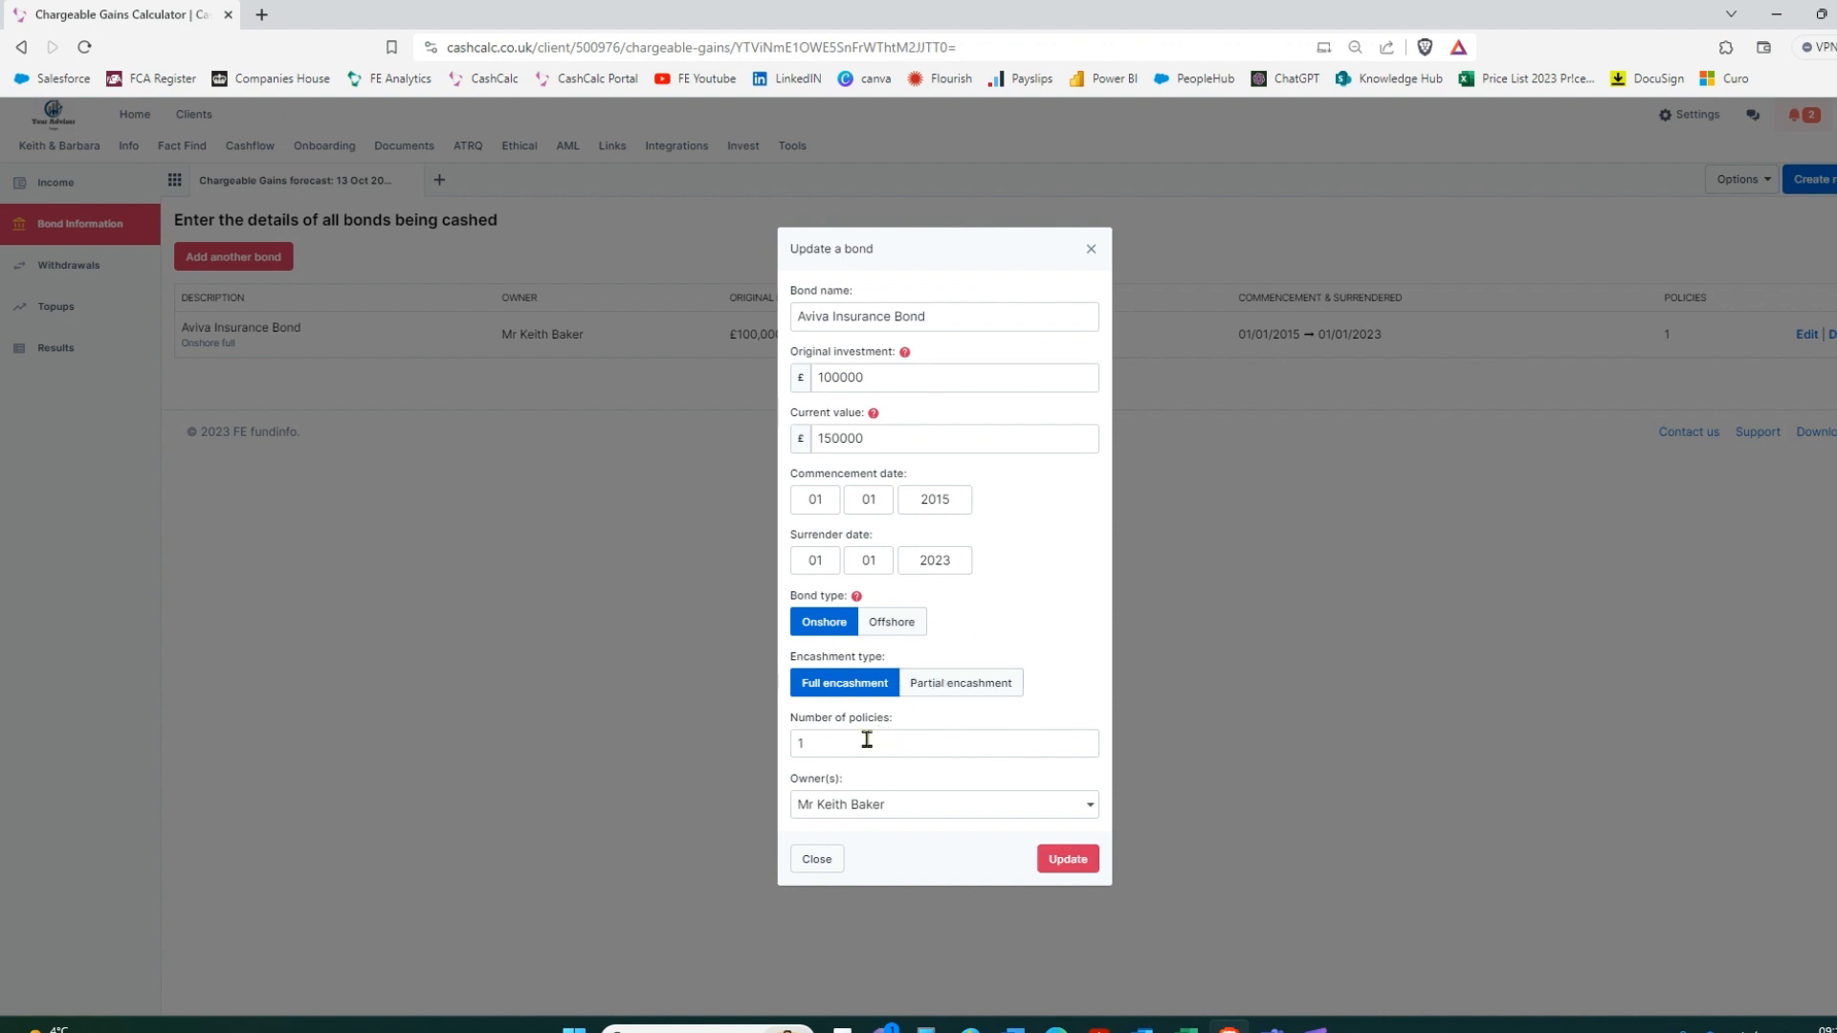
pyautogui.click(881, 805)
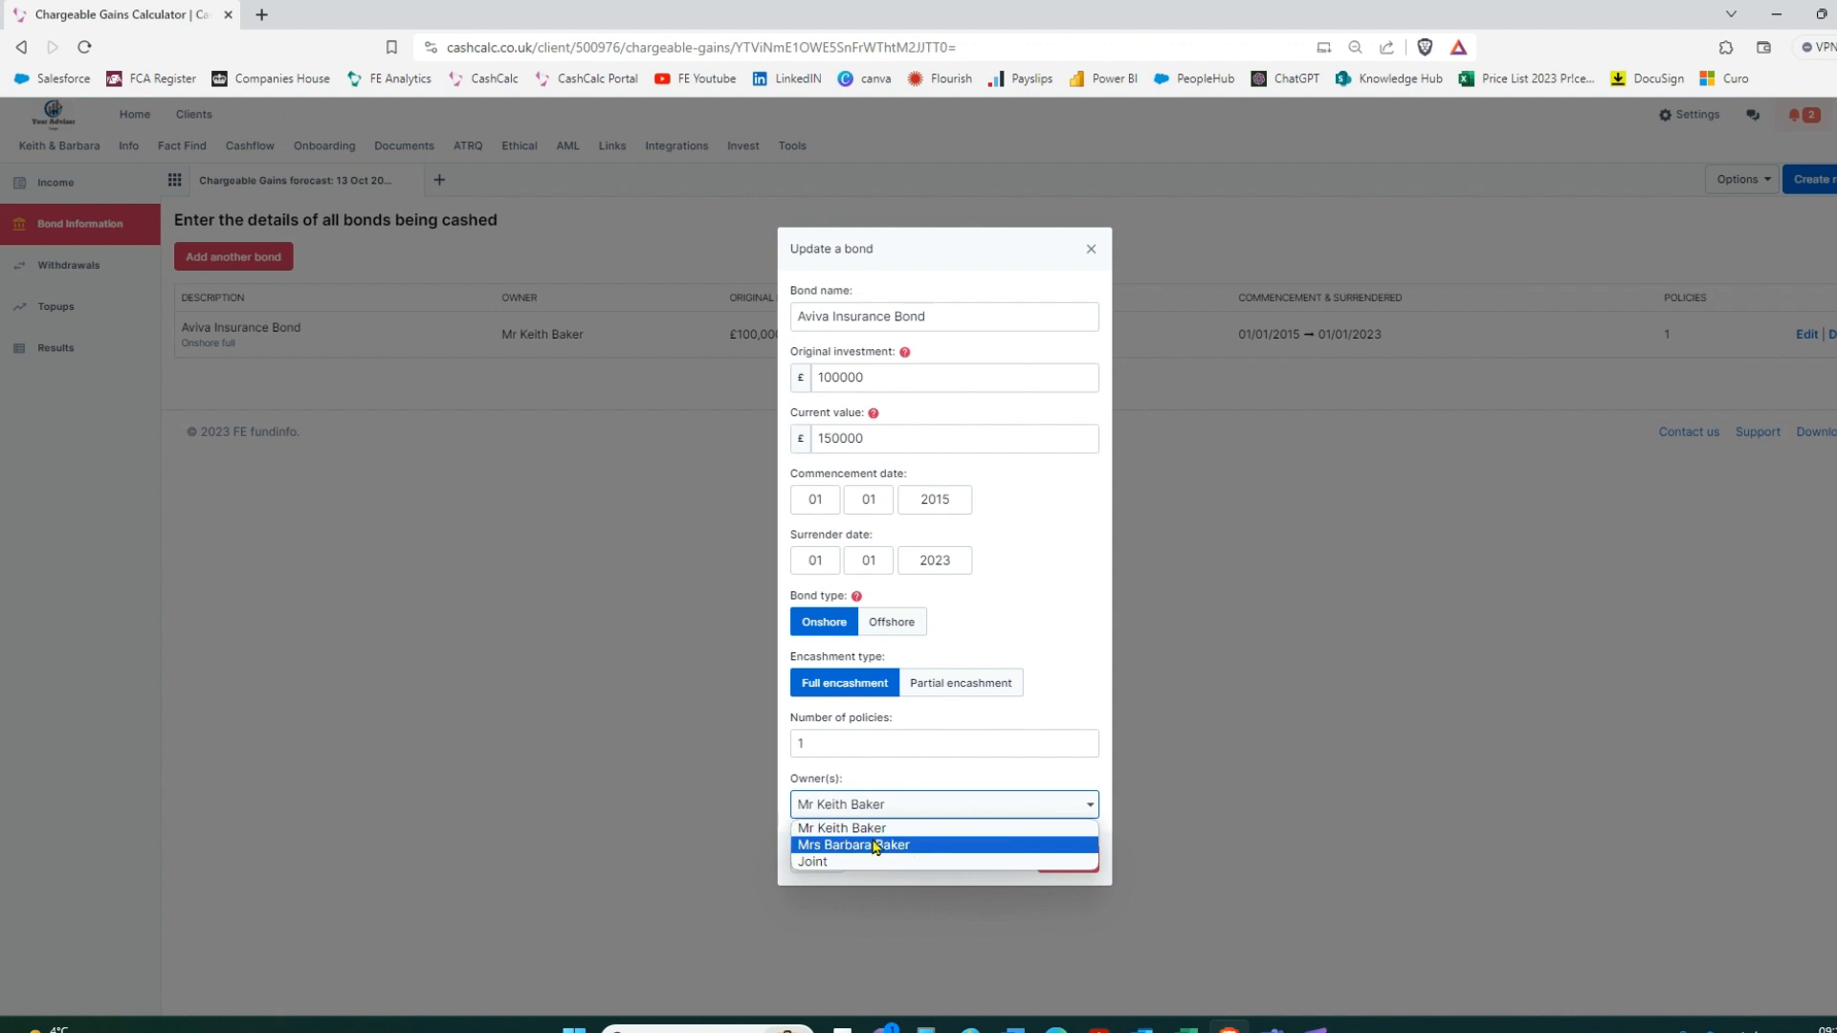
pyautogui.click(941, 803)
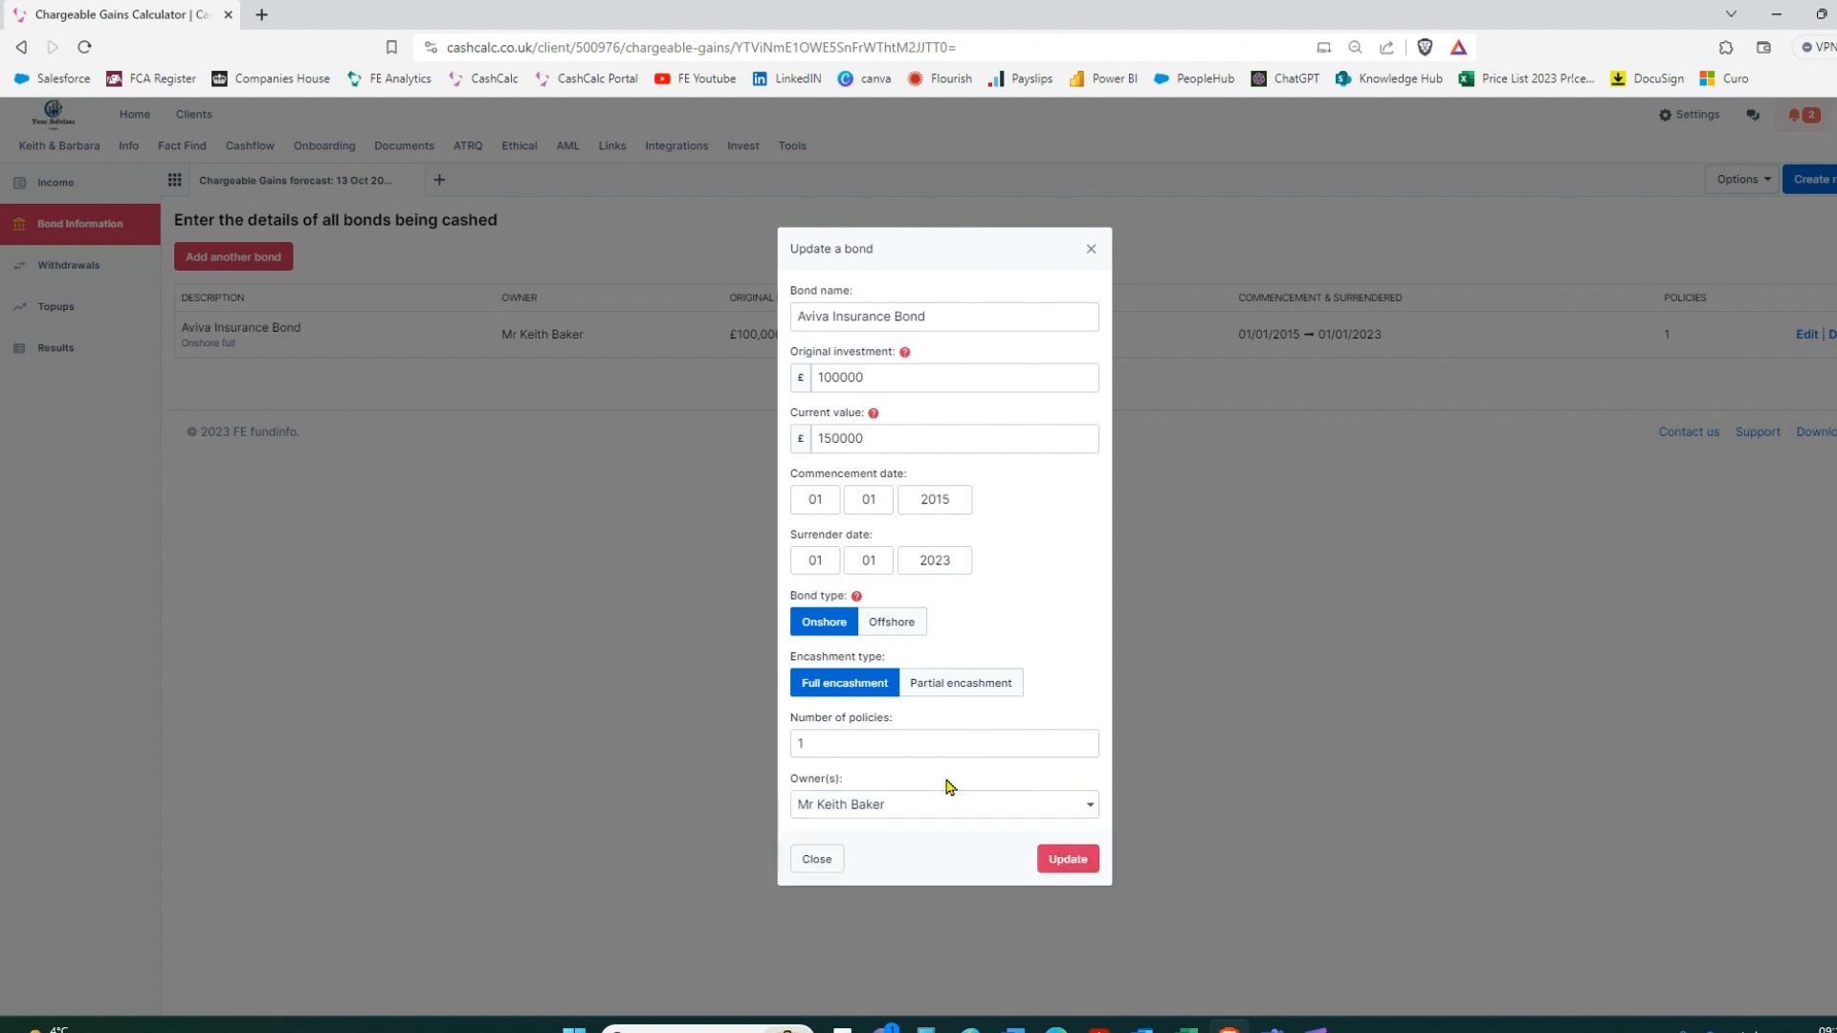
pyautogui.click(1090, 256)
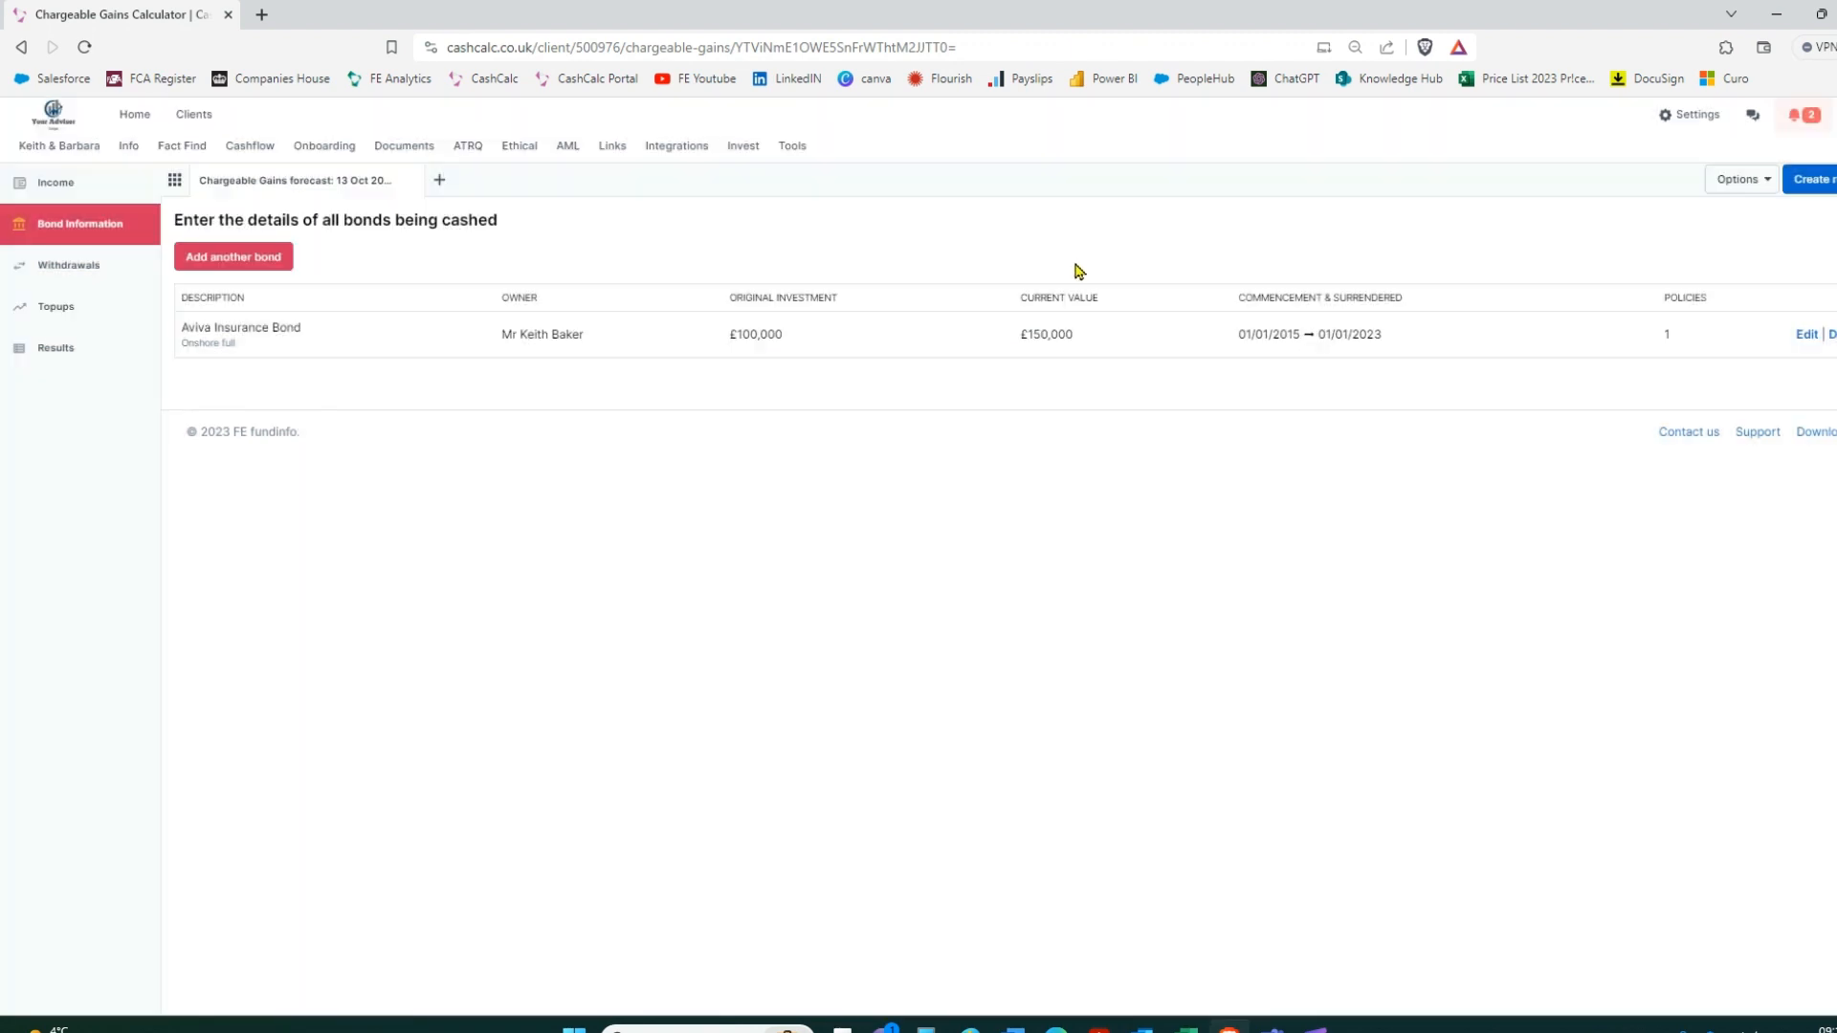
# Populate all yearly withdrawals from the Aviva Insurance Bond with £5,000
pyautogui.click(64, 272)
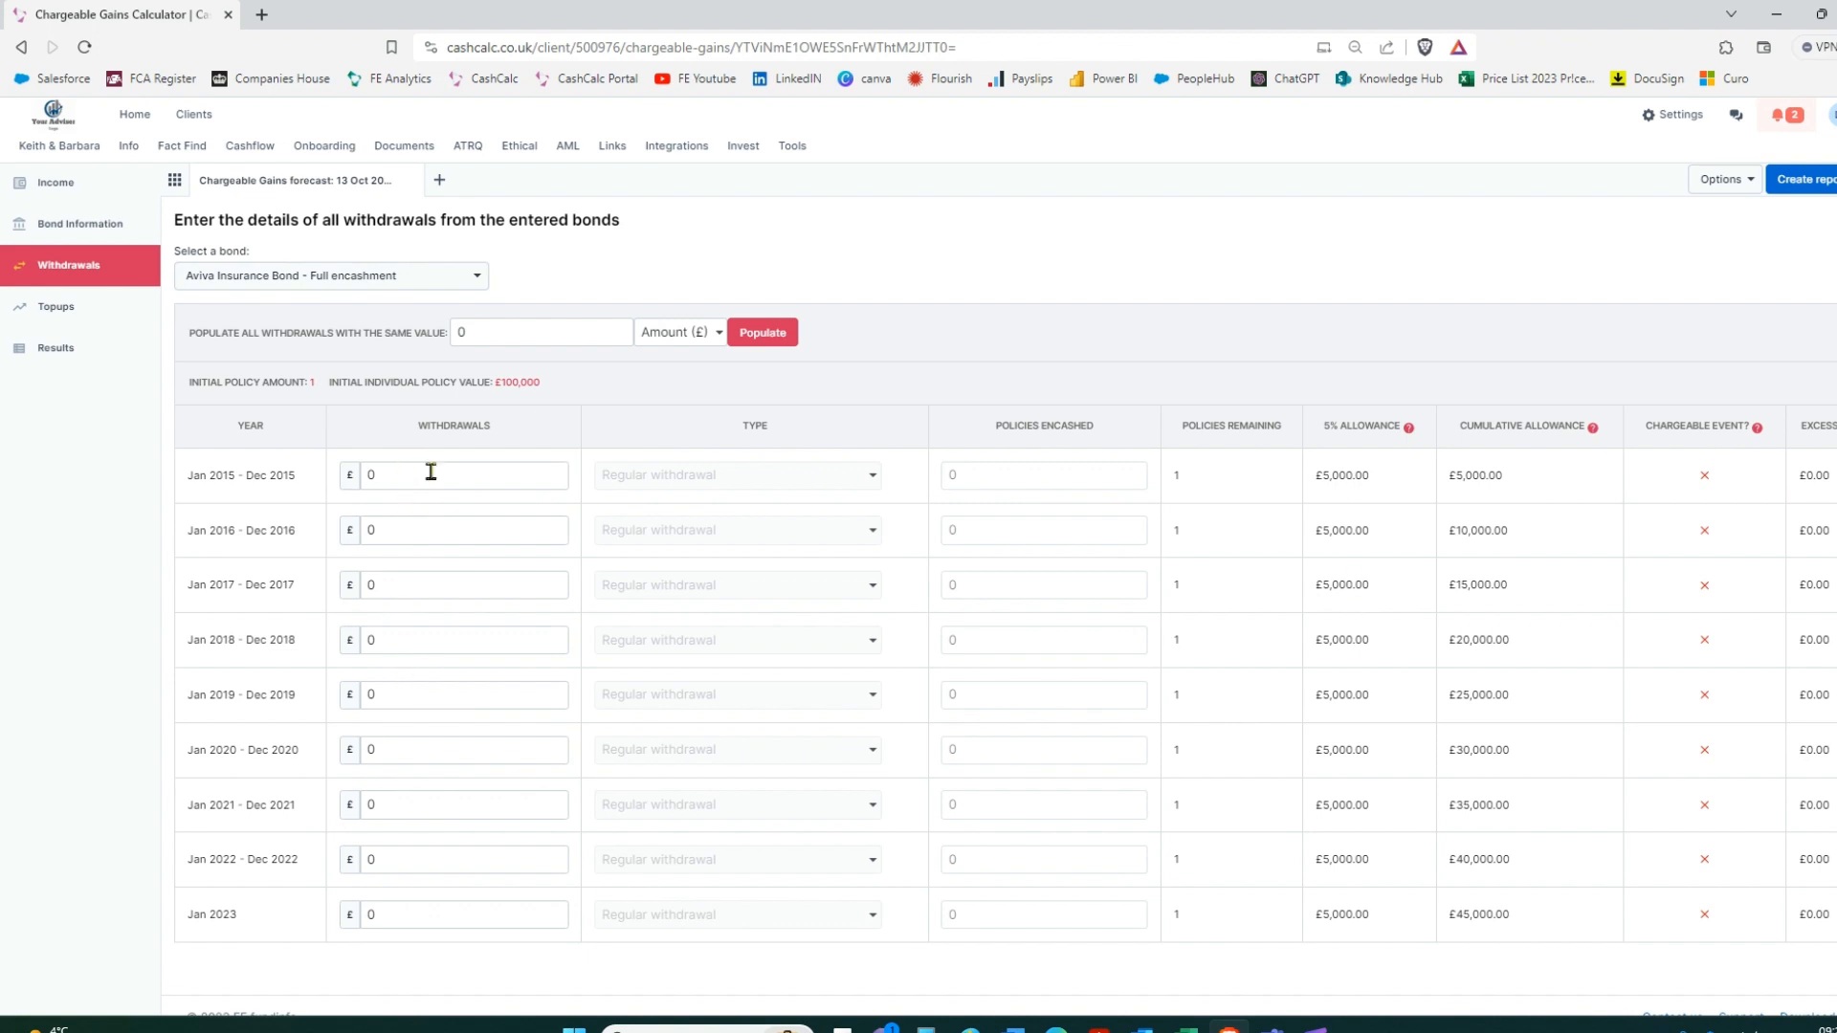
pyautogui.click(494, 334)
pyautogui.write('5000')
pyautogui.click(755, 342)
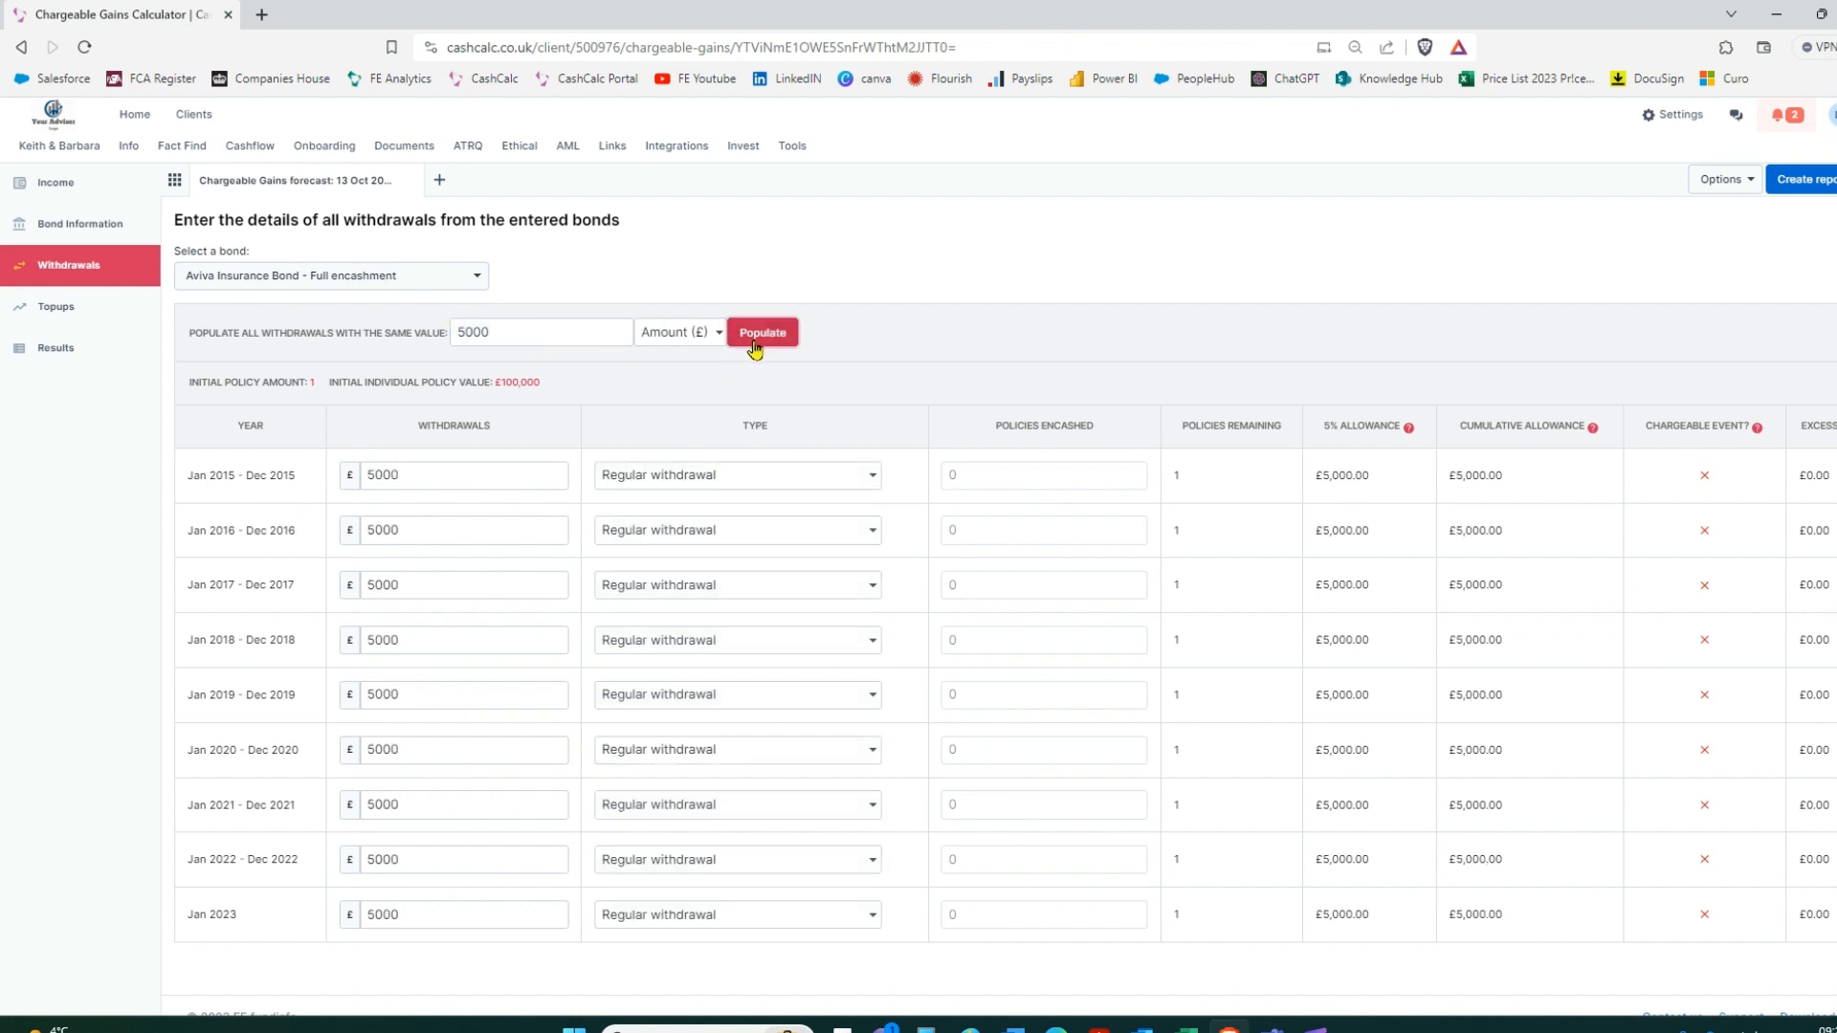
# Set the Jan 2020 - Dec 2020 withdrawal to £8,000
pyautogui.doubleClick(399, 749)
pyautogui.write('80')
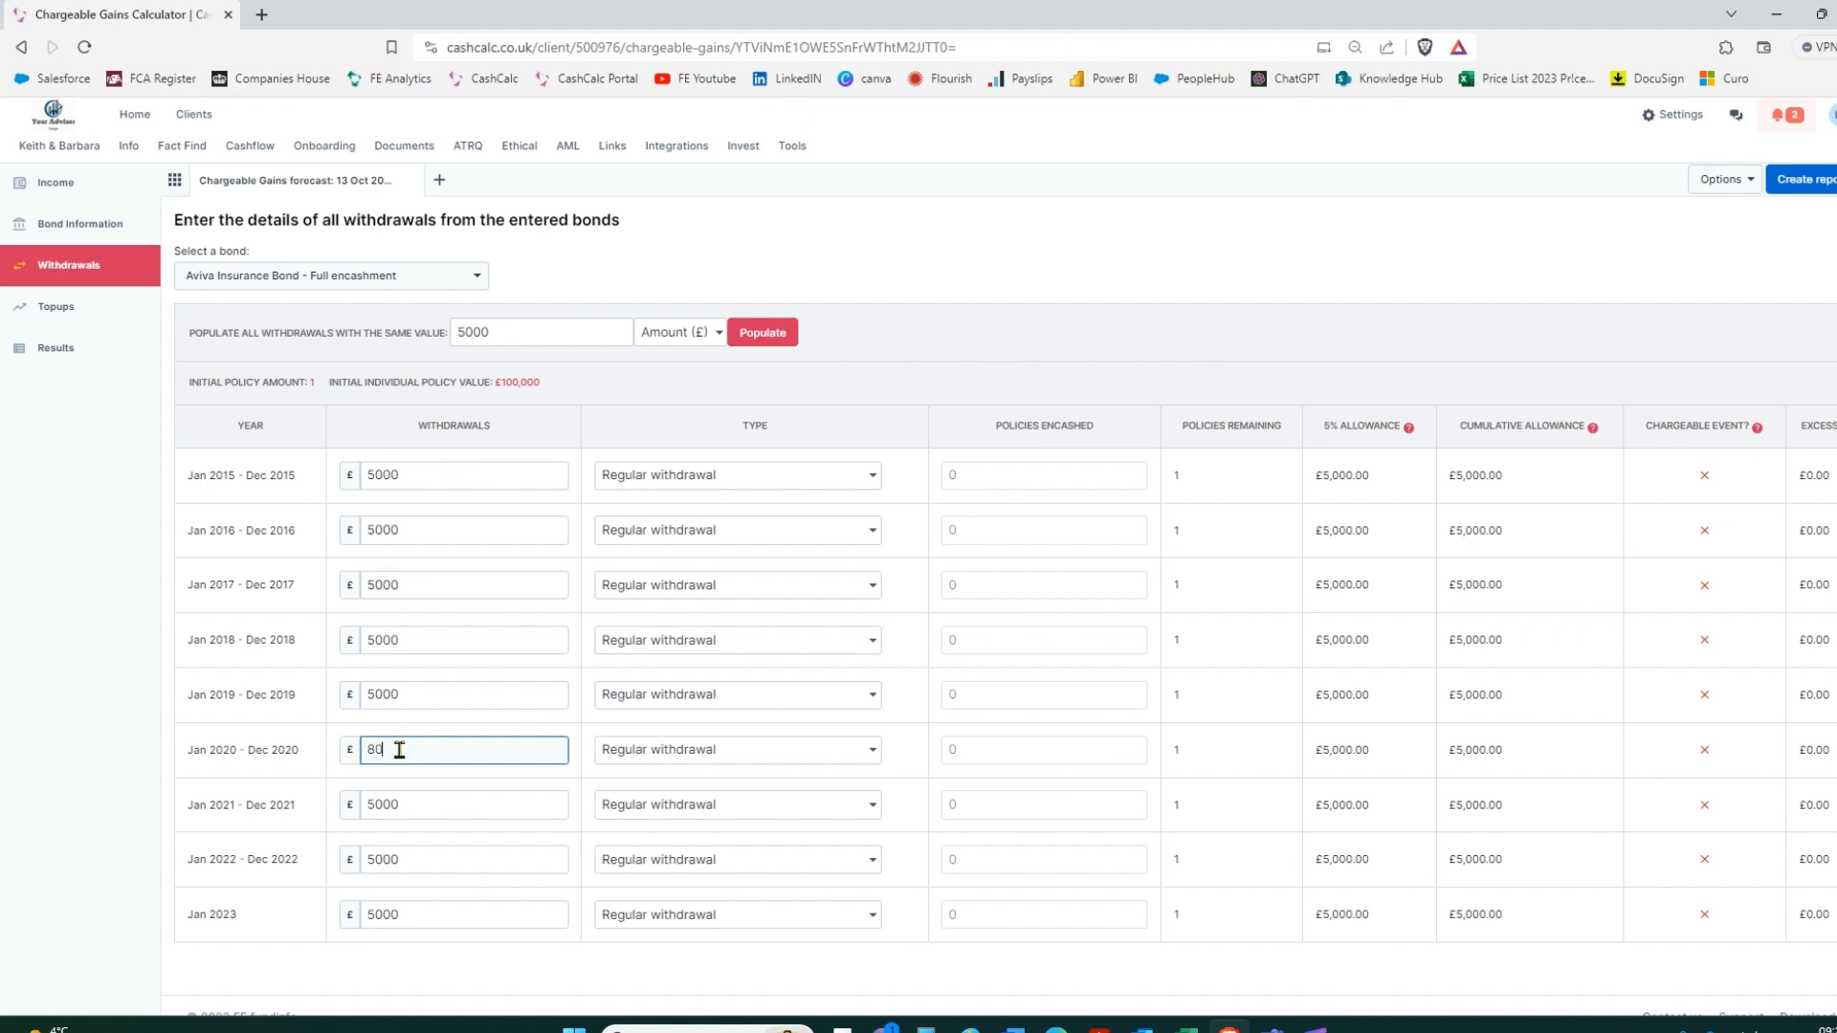
pyautogui.write('00')
pyautogui.click(873, 398)
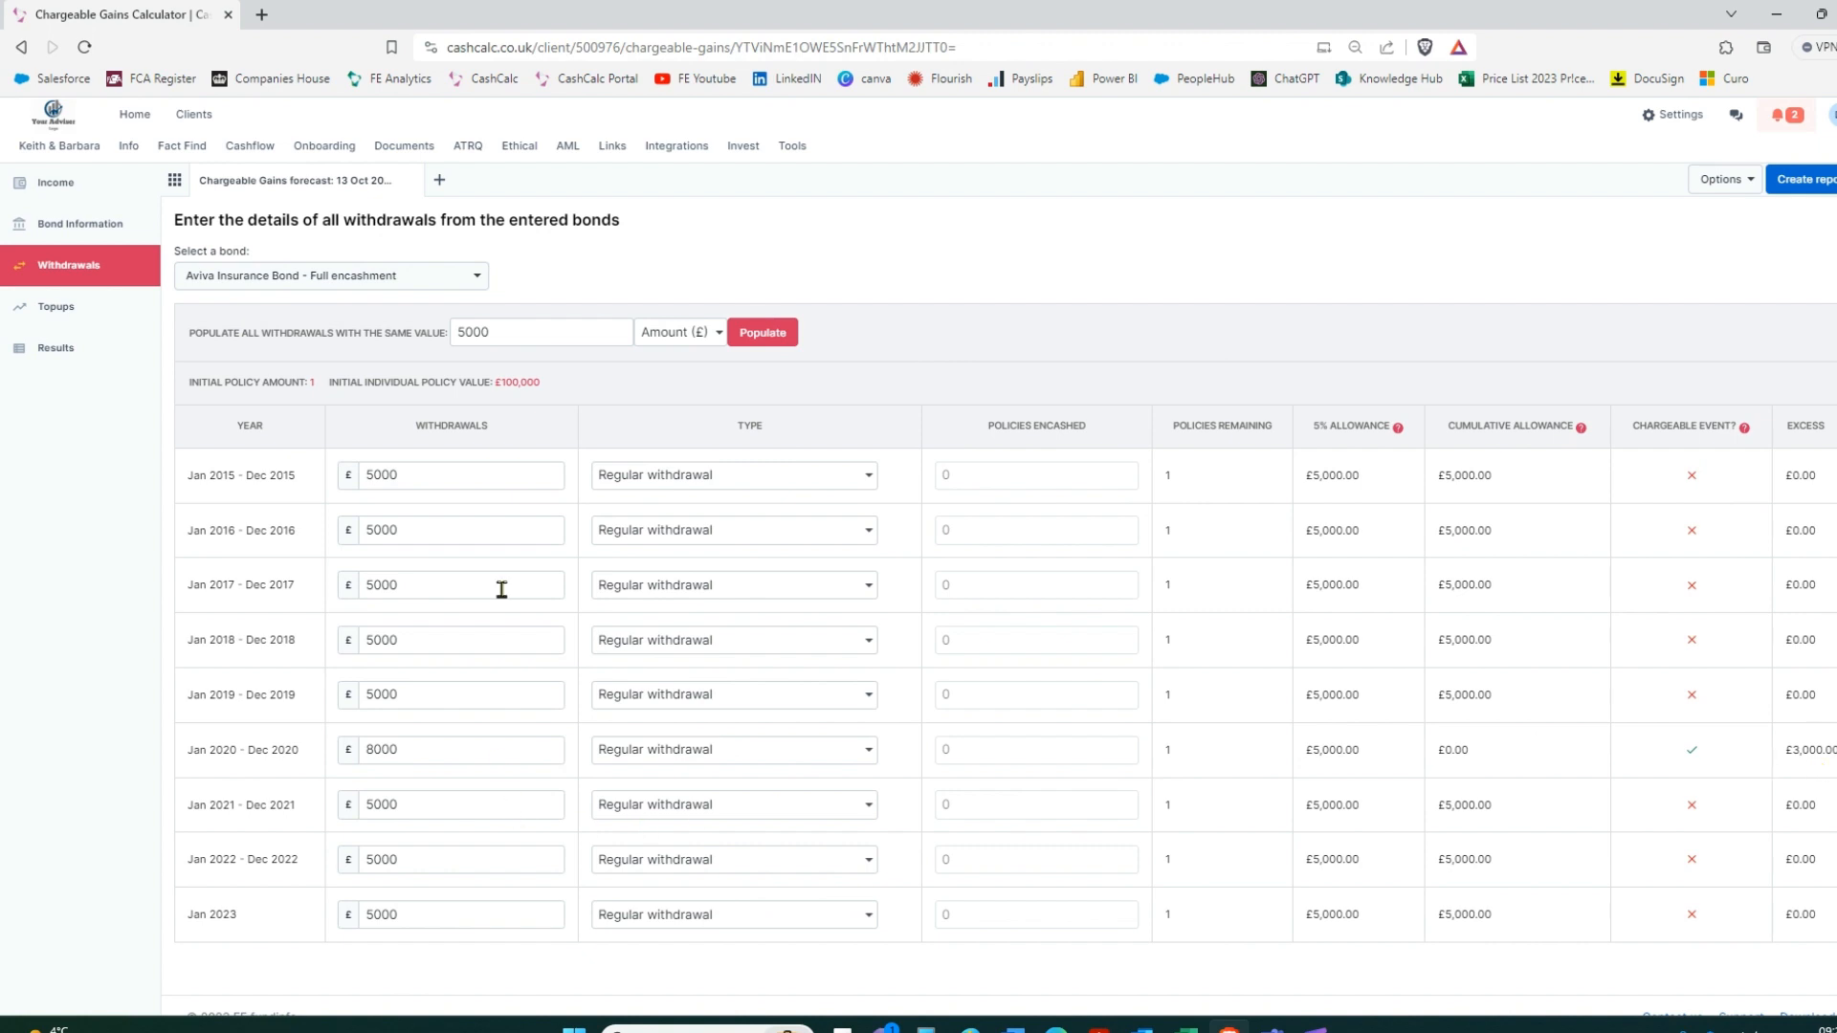
# Reset all of the bond's yearly withdrawals to £0
pyautogui.doubleClick(498, 332)
pyautogui.write('0')
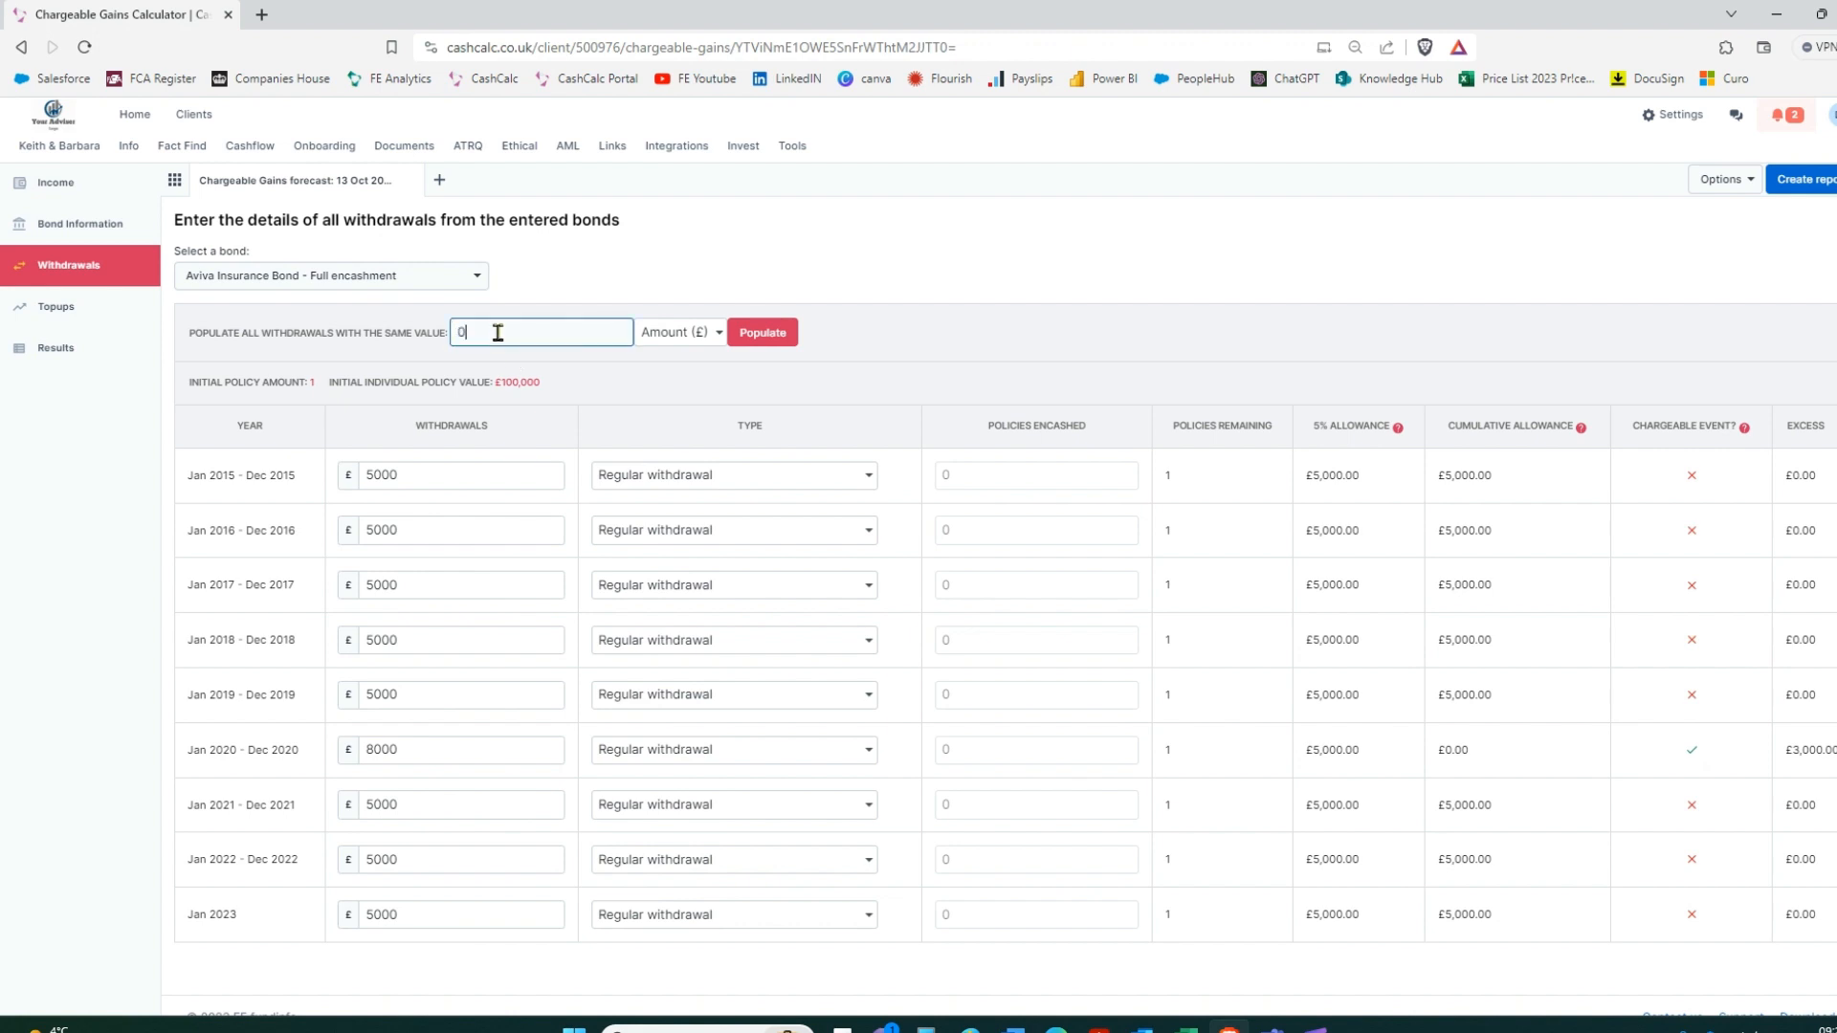
pyautogui.click(761, 340)
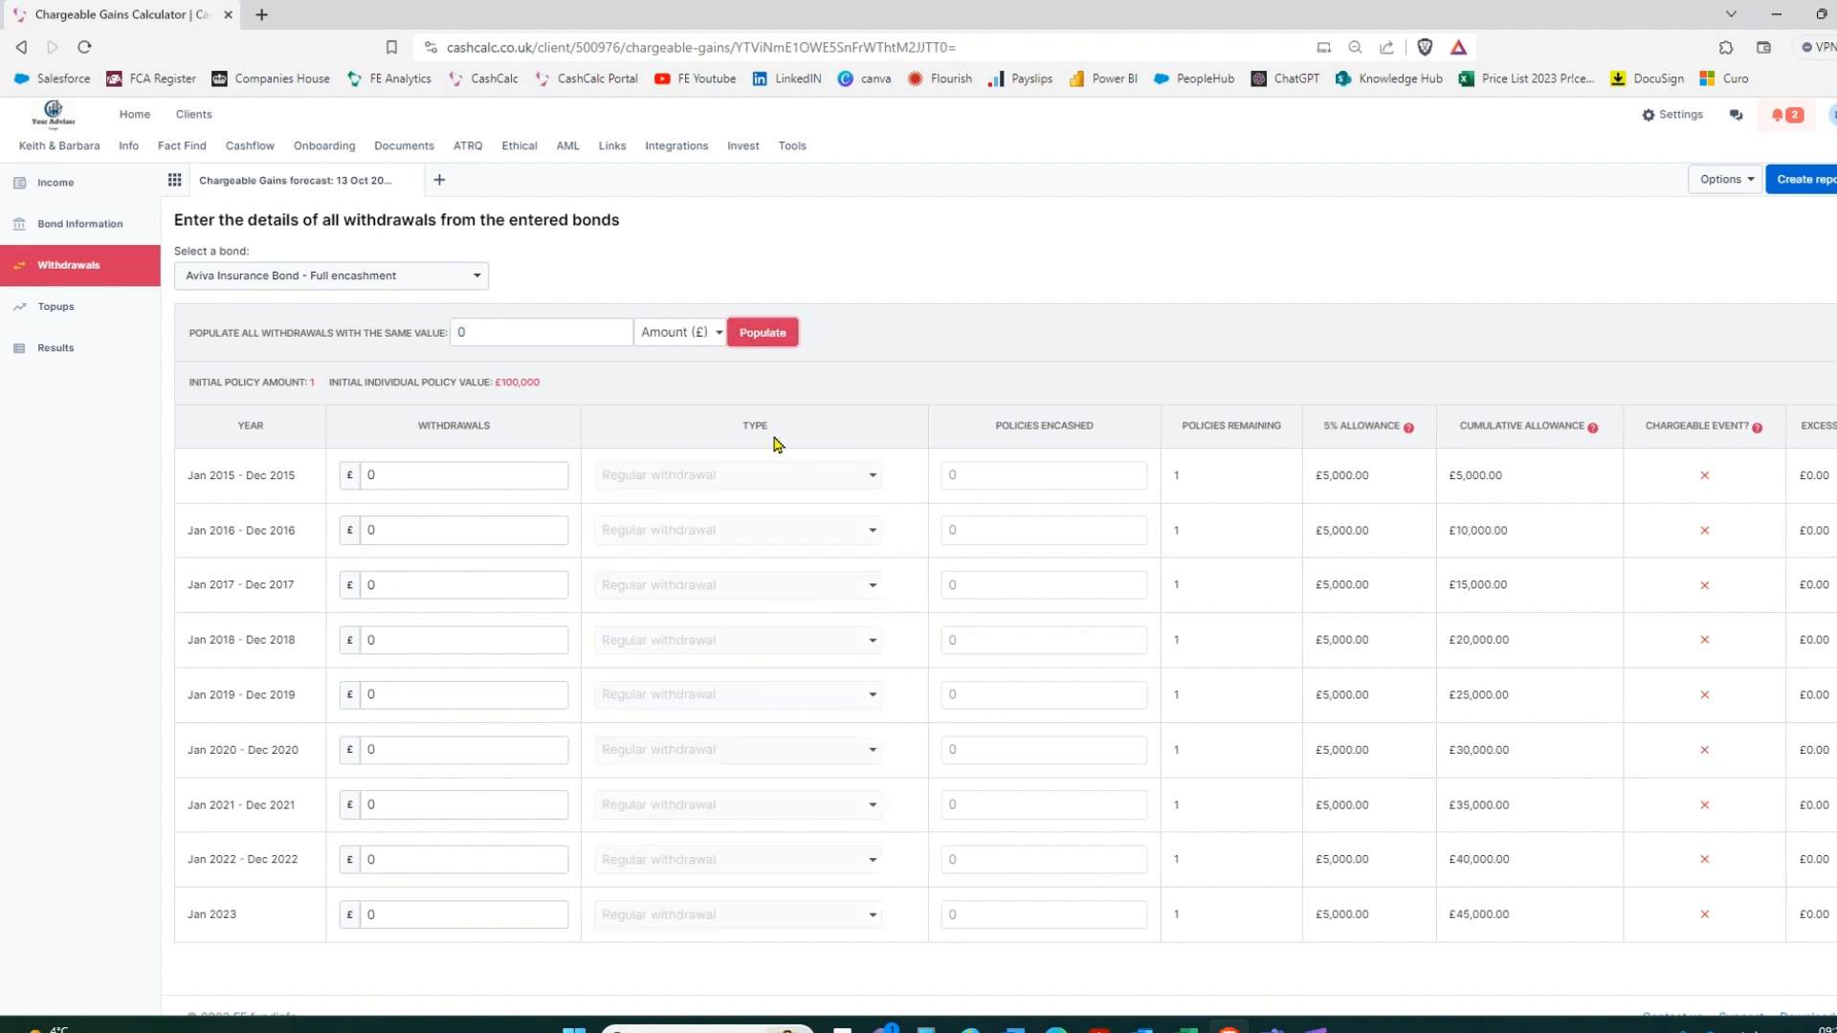
# Check the bond's top-ups, and examine the 2022/23 result's top slice calculation, tax breakdown, tax relief and summary
pyautogui.click(59, 309)
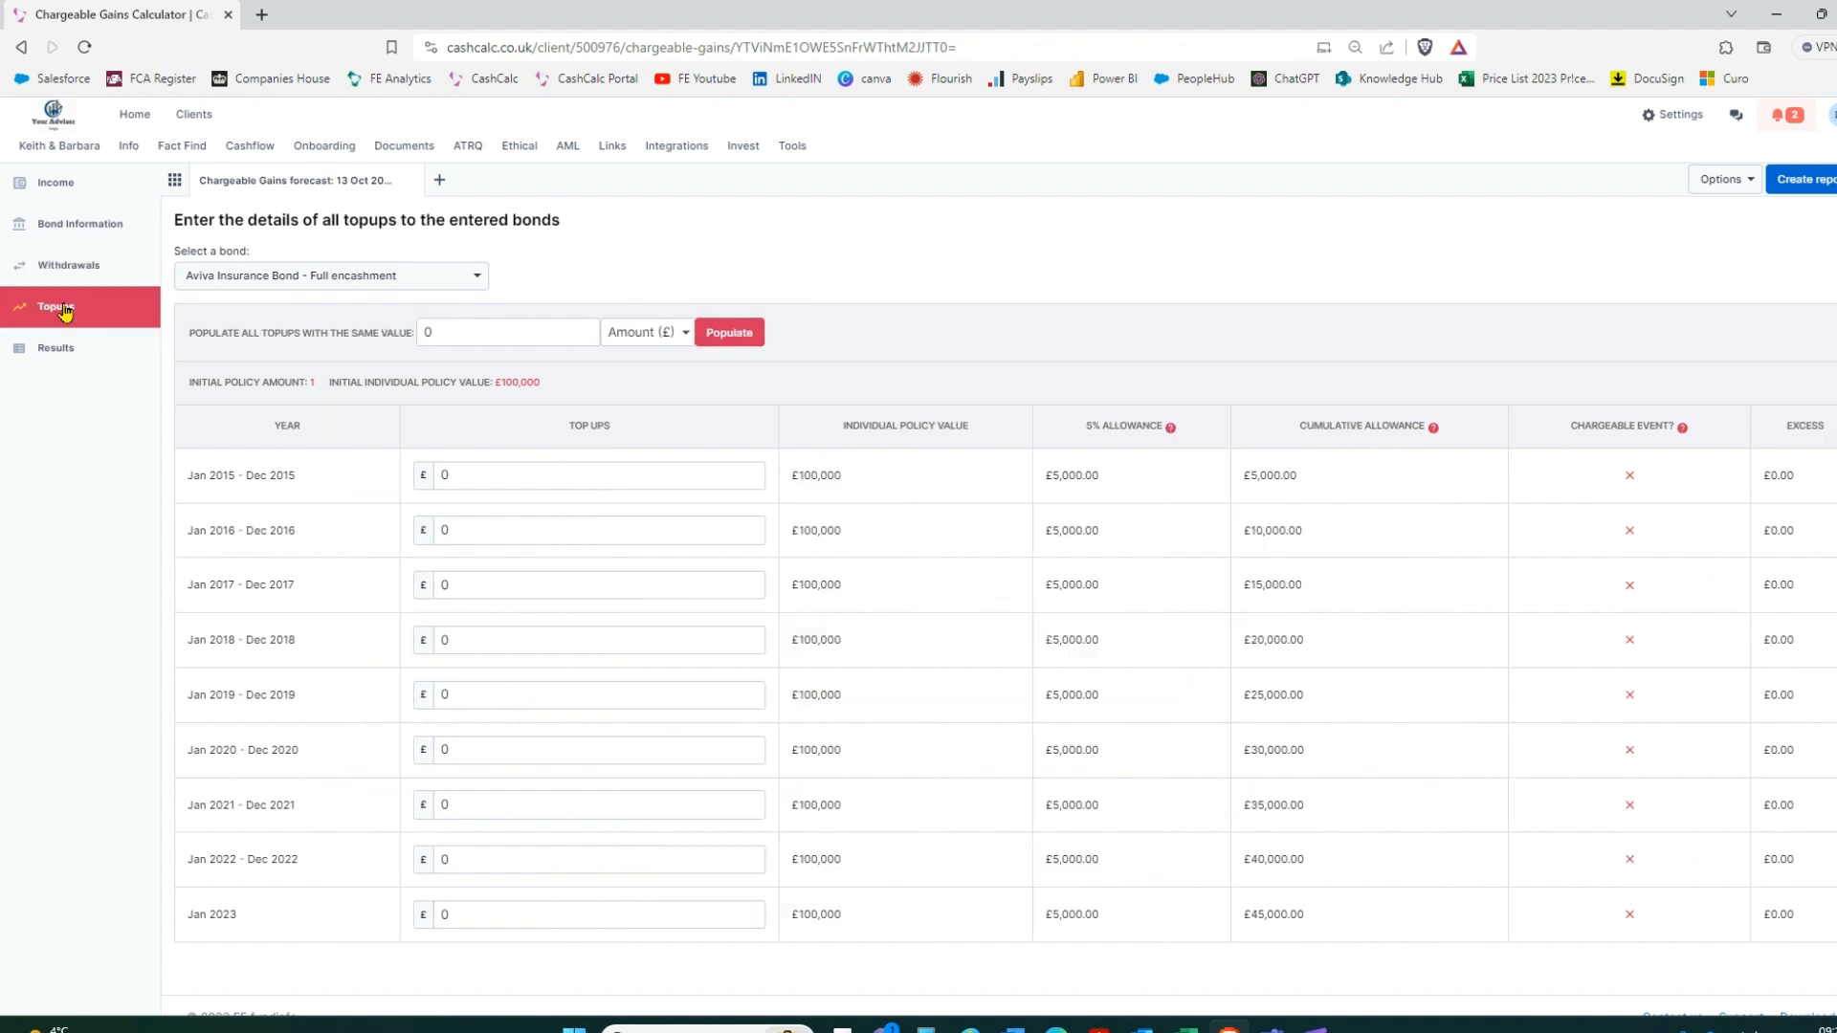
pyautogui.click(71, 362)
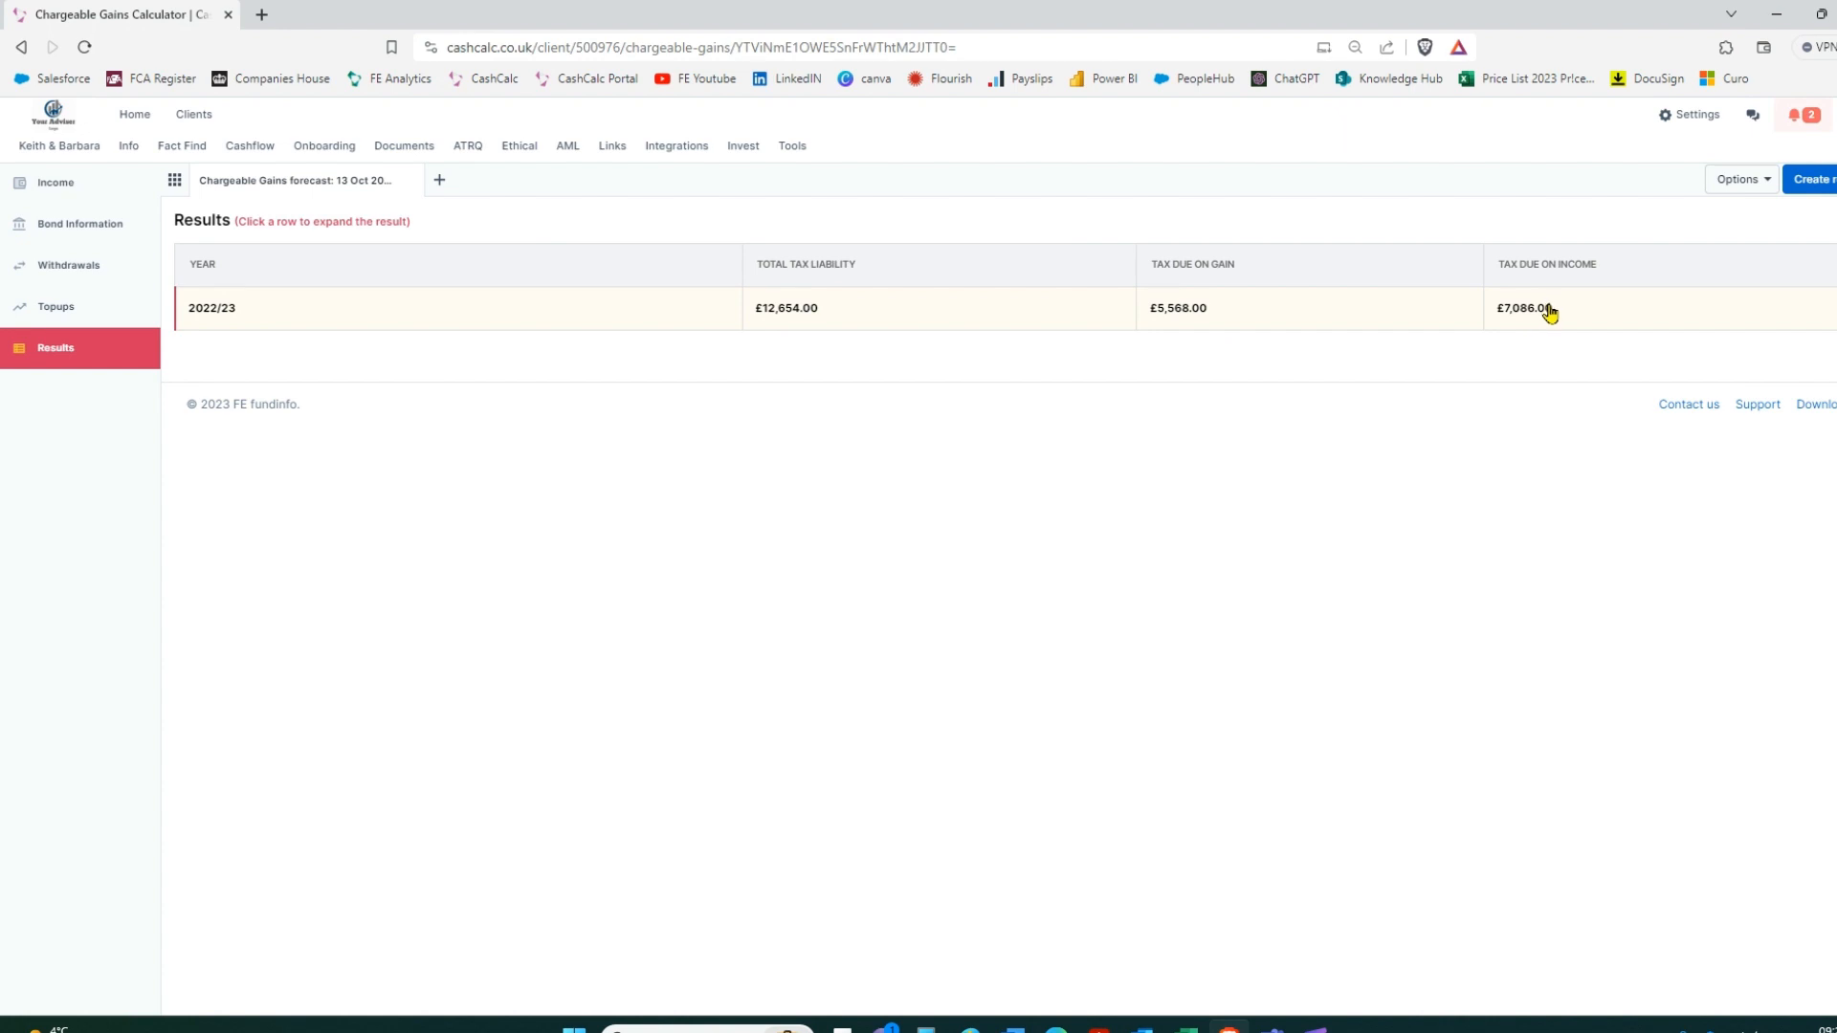
pyautogui.click(504, 317)
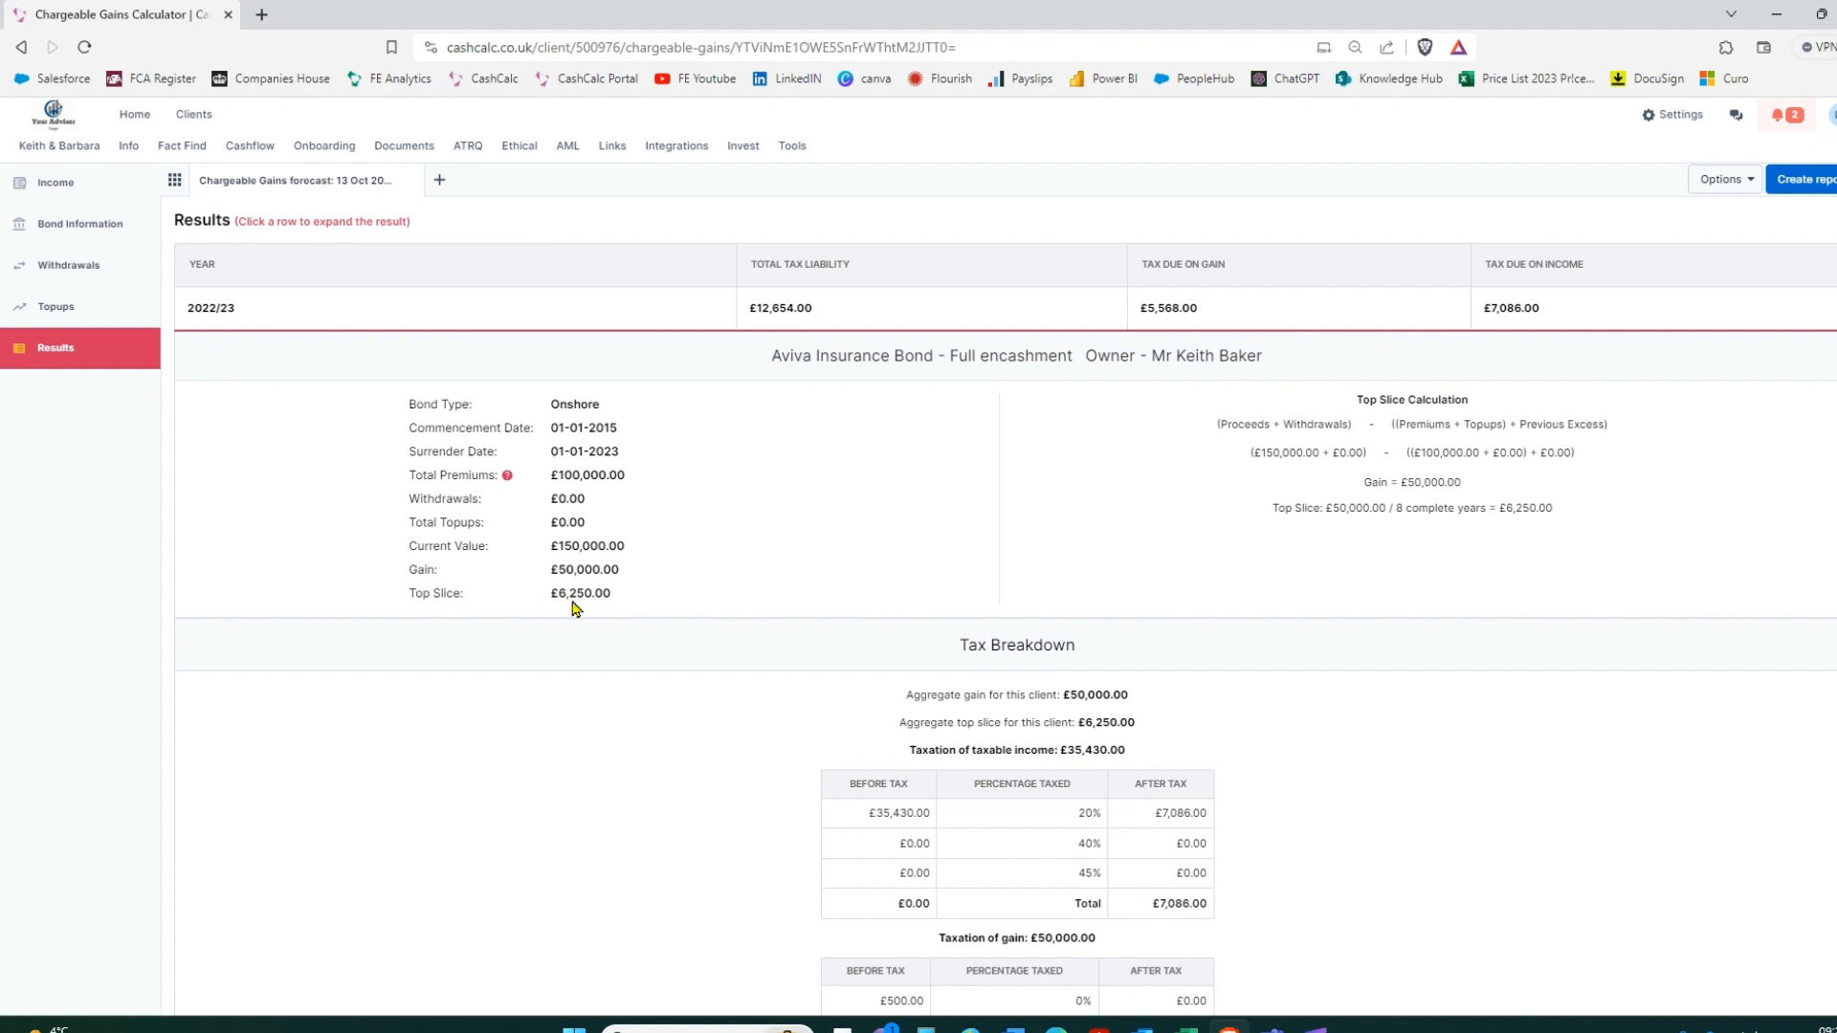
pyautogui.scroll(-4, 1430, 599)
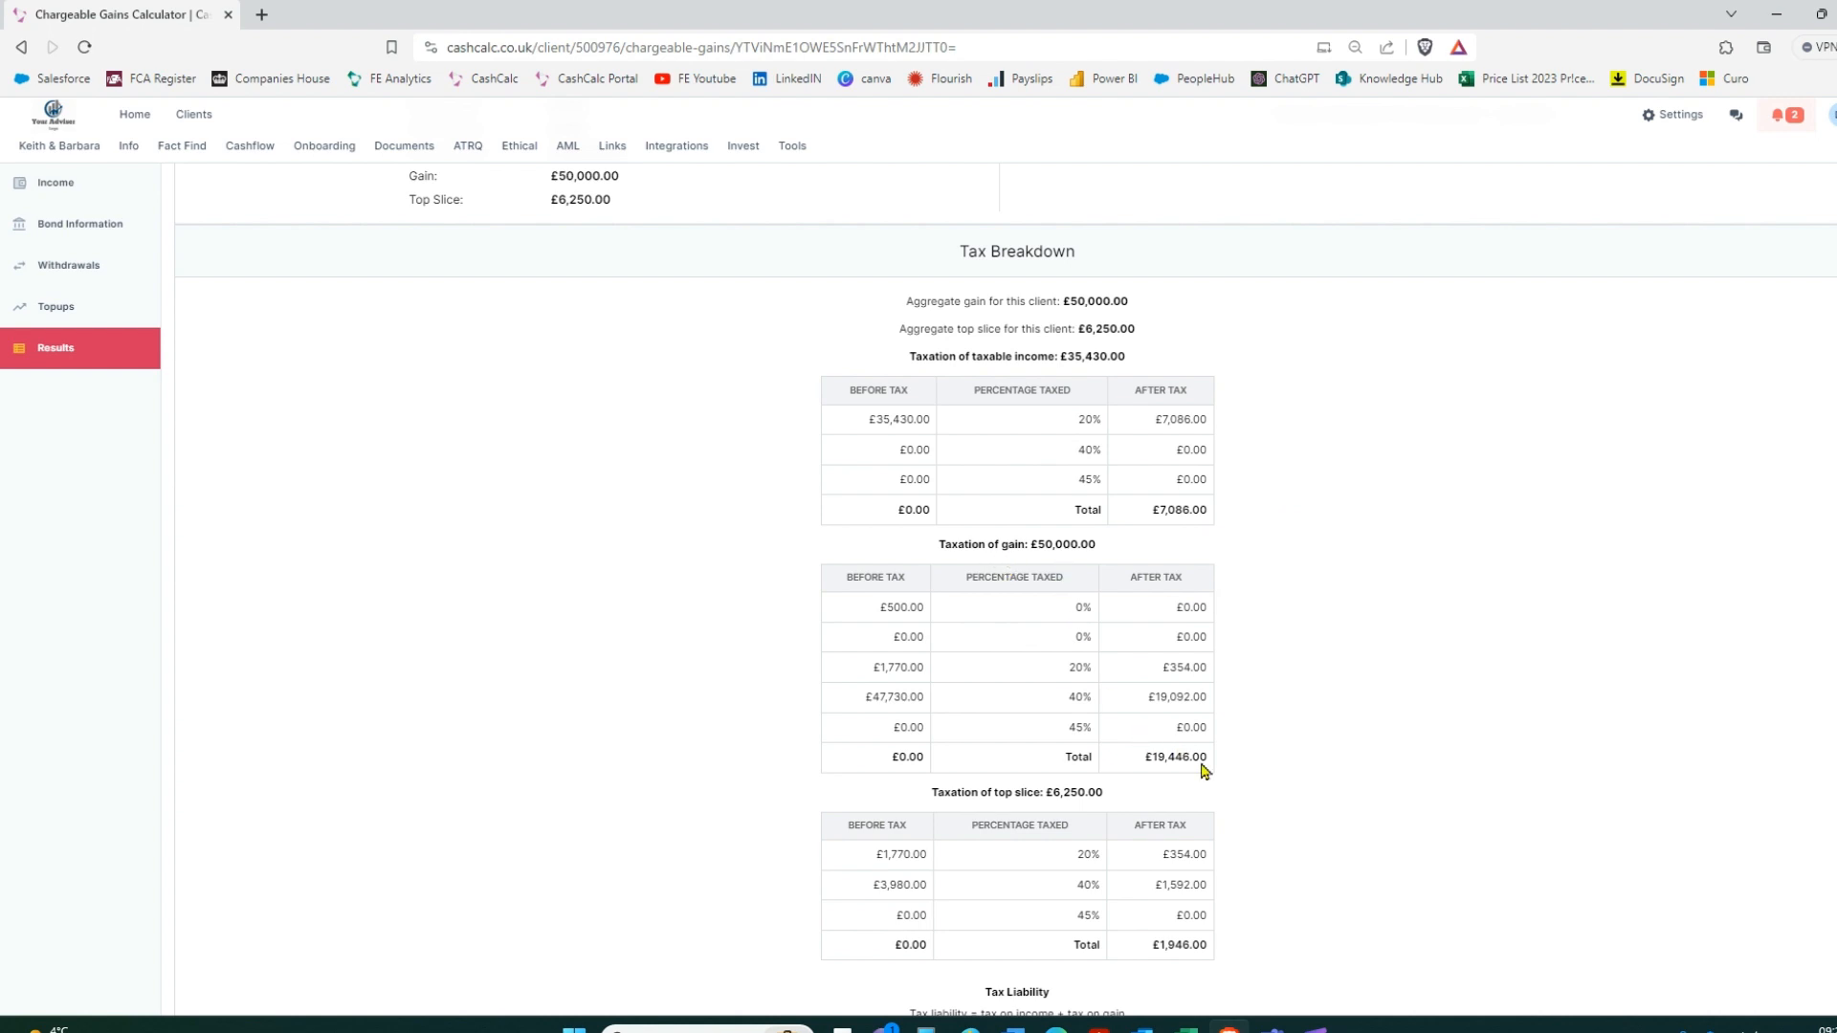
pyautogui.scroll(-1, 1330, 562)
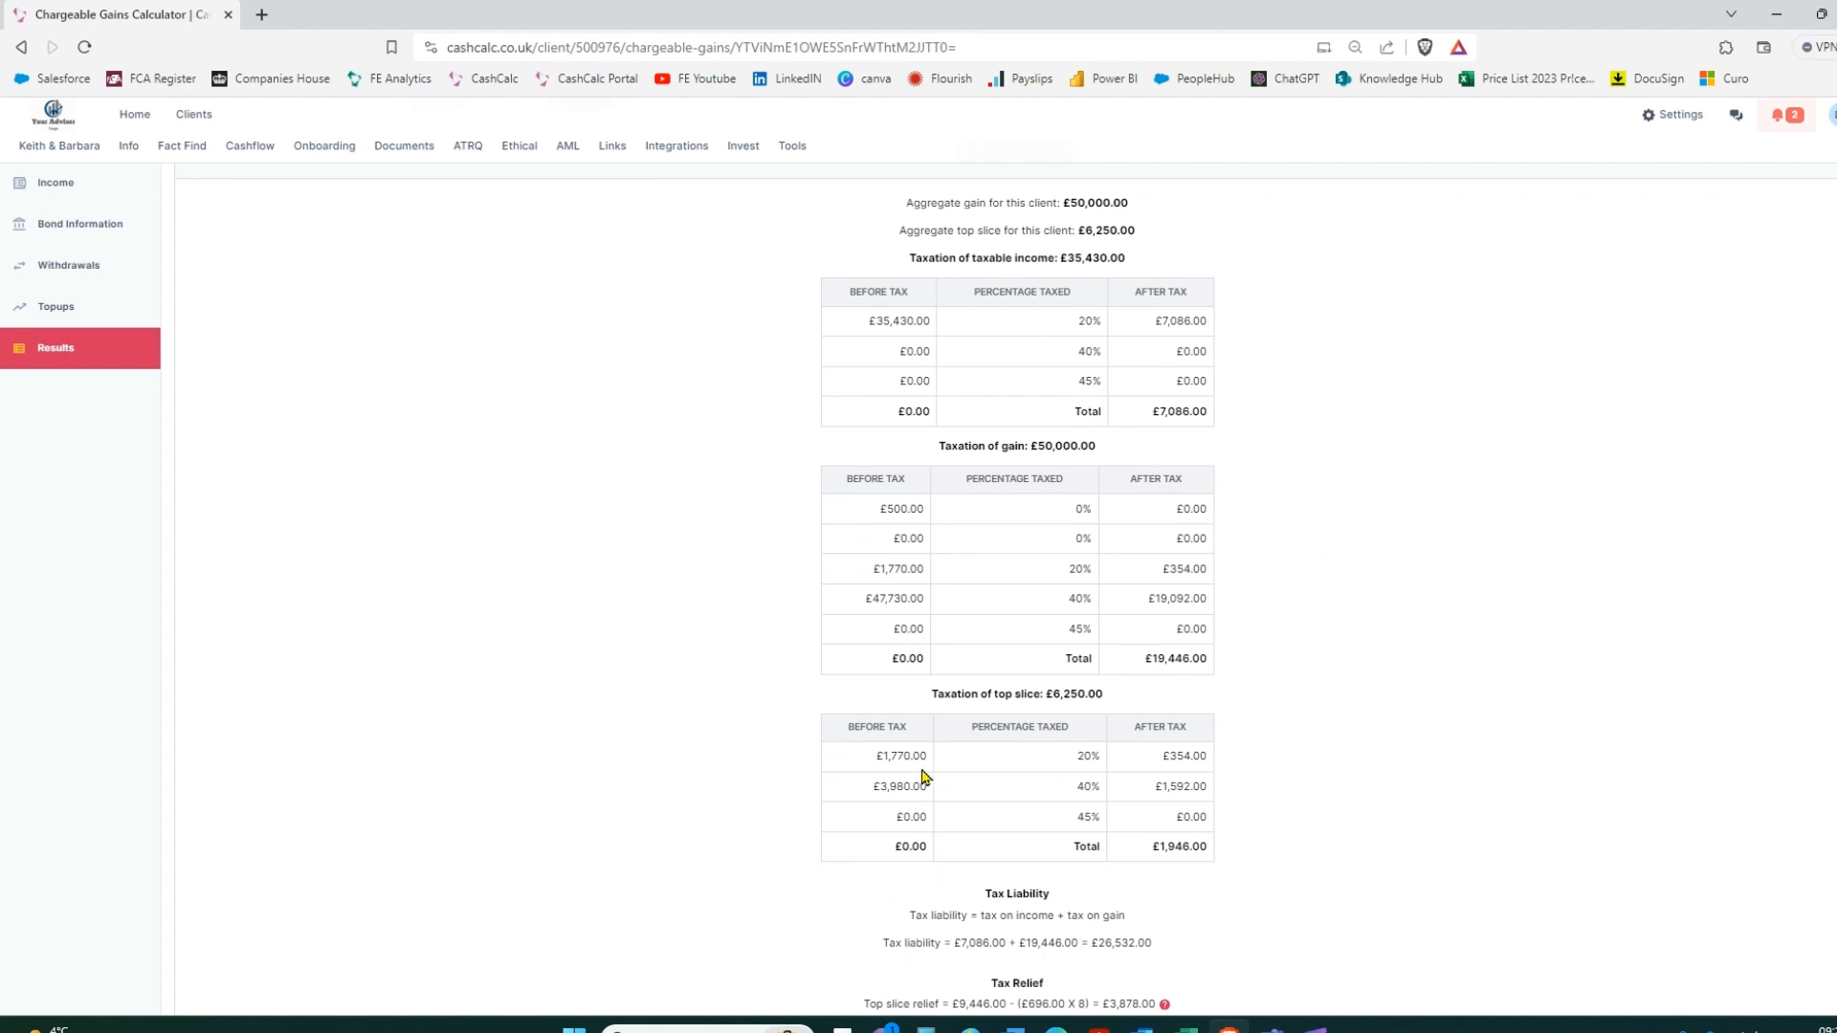
pyautogui.scroll(-1, 1279, 727)
pyautogui.scroll(-1, 1279, 727)
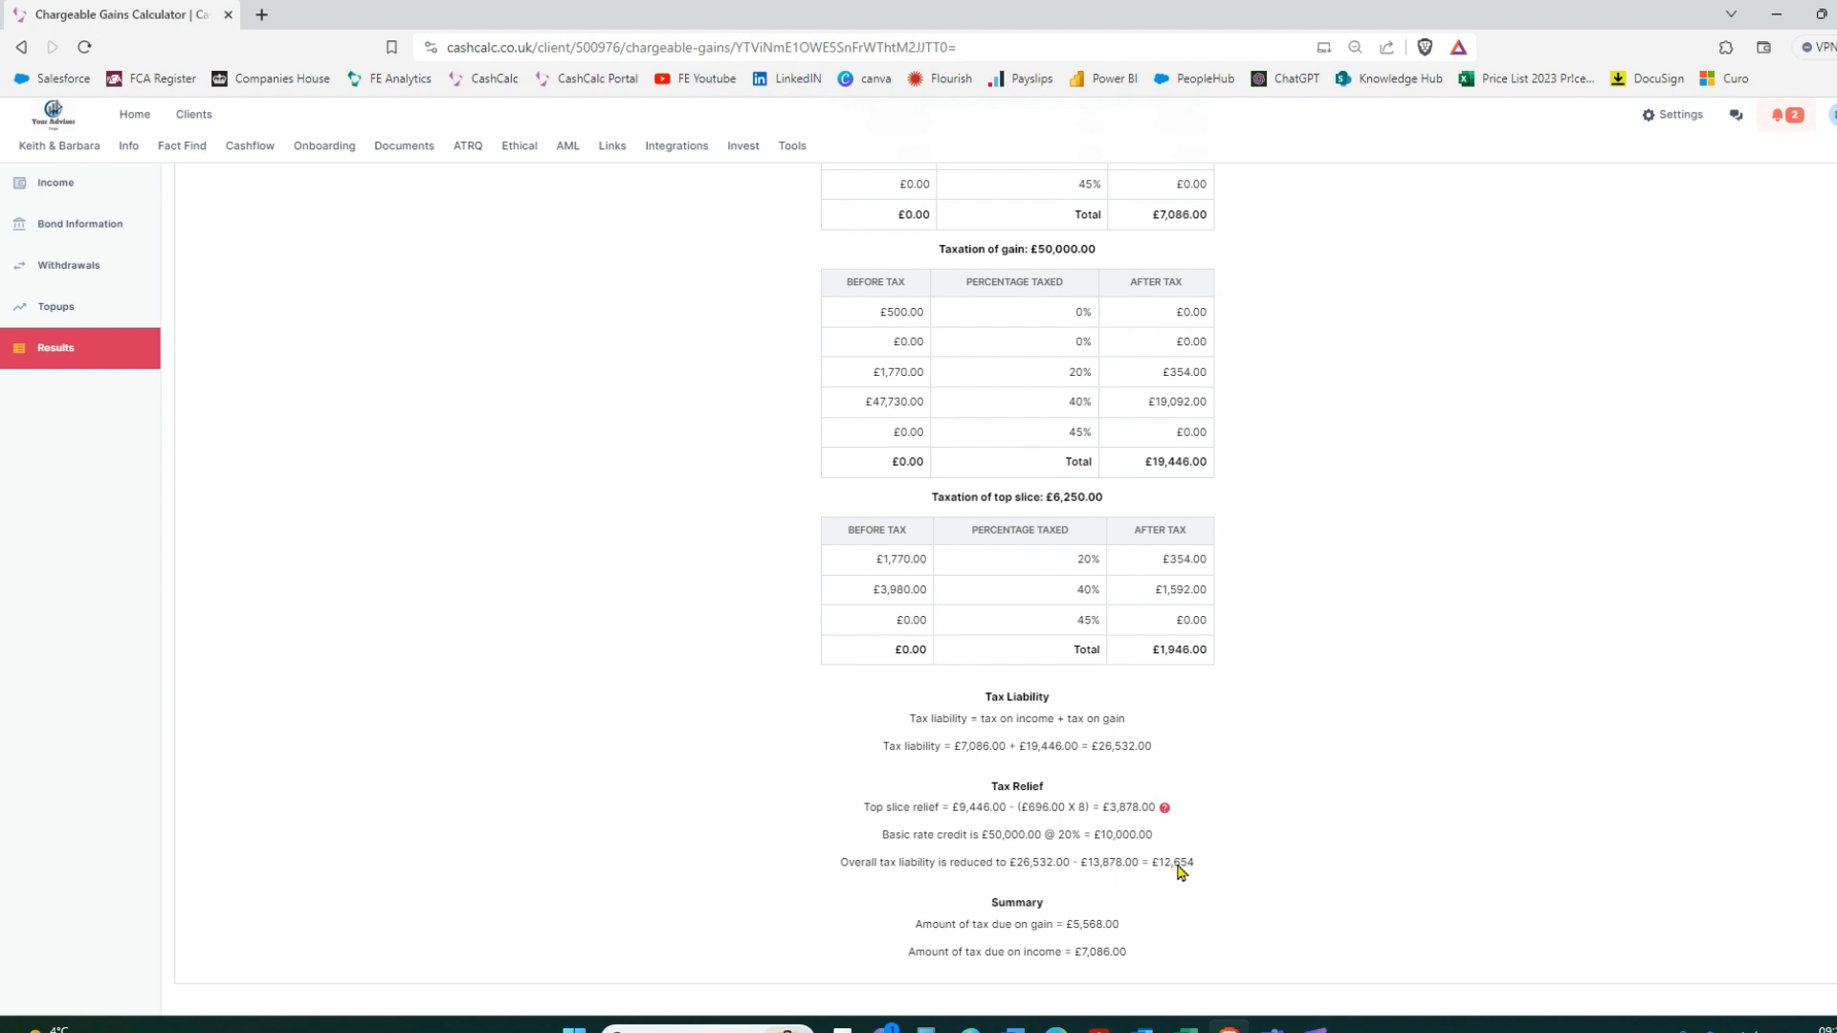
pyautogui.scroll(-1, 1222, 817)
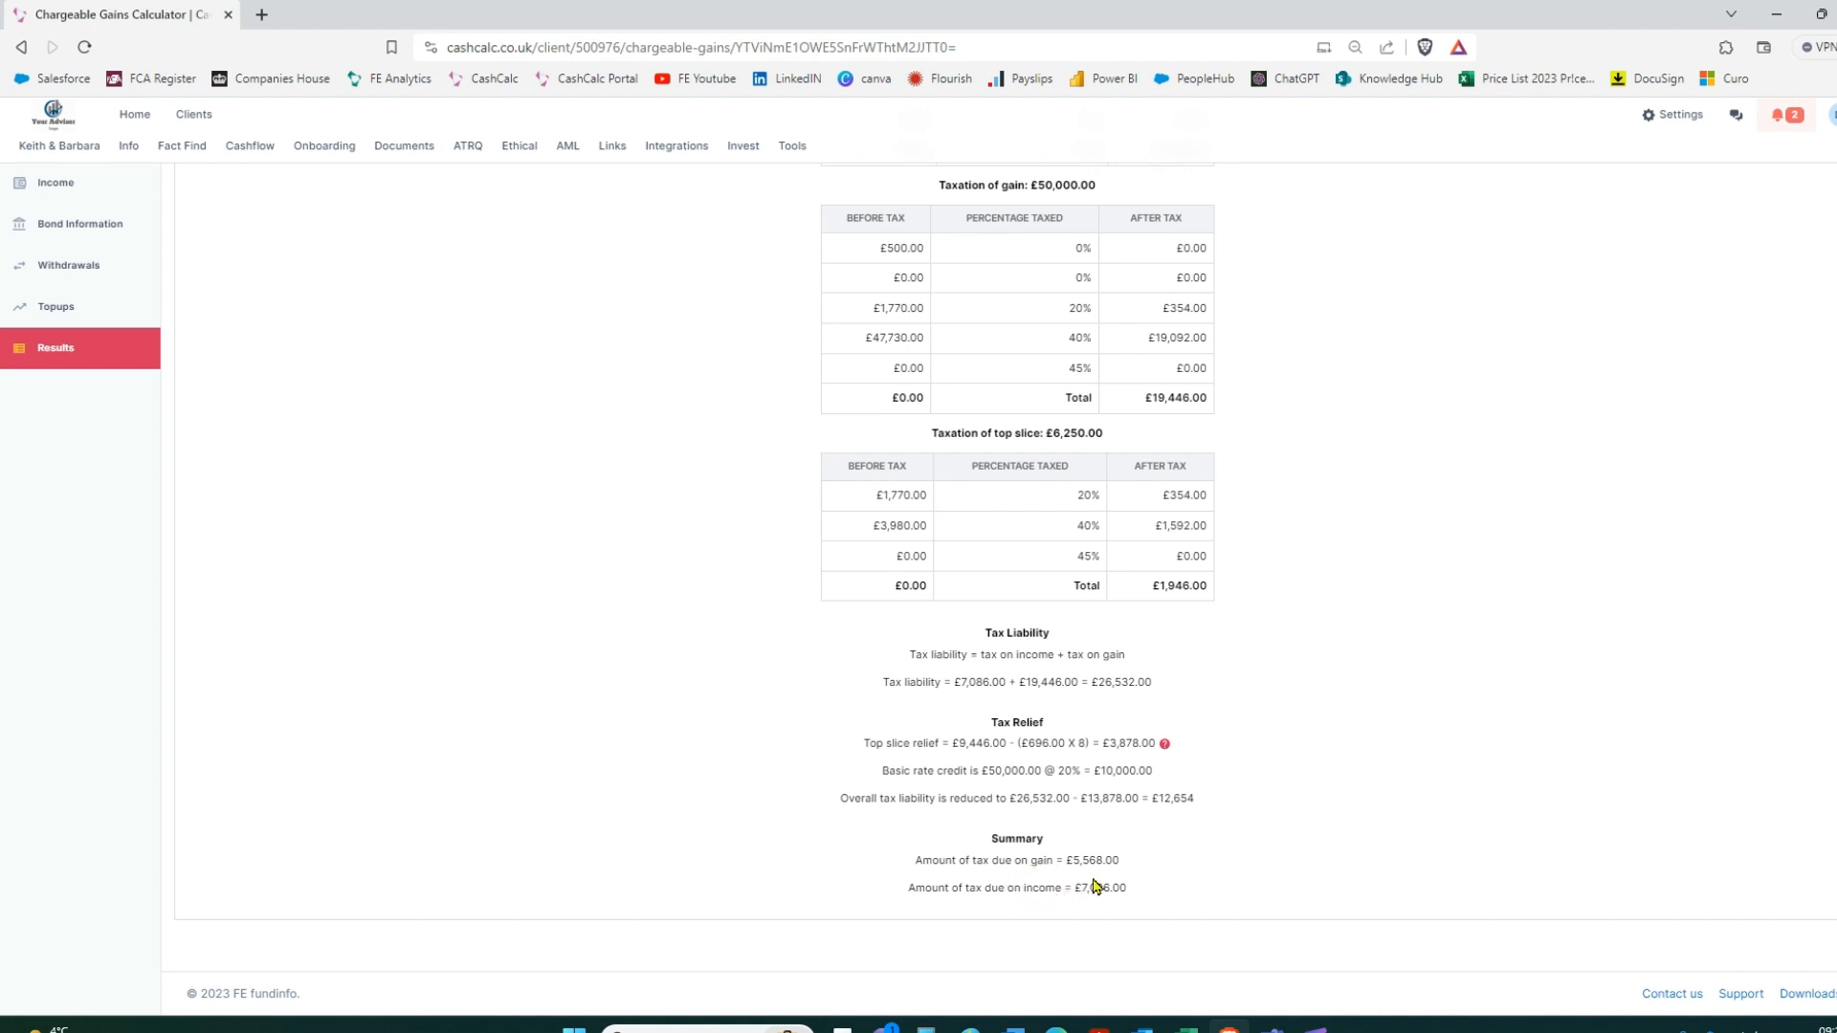
pyautogui.scroll(8, 1259, 799)
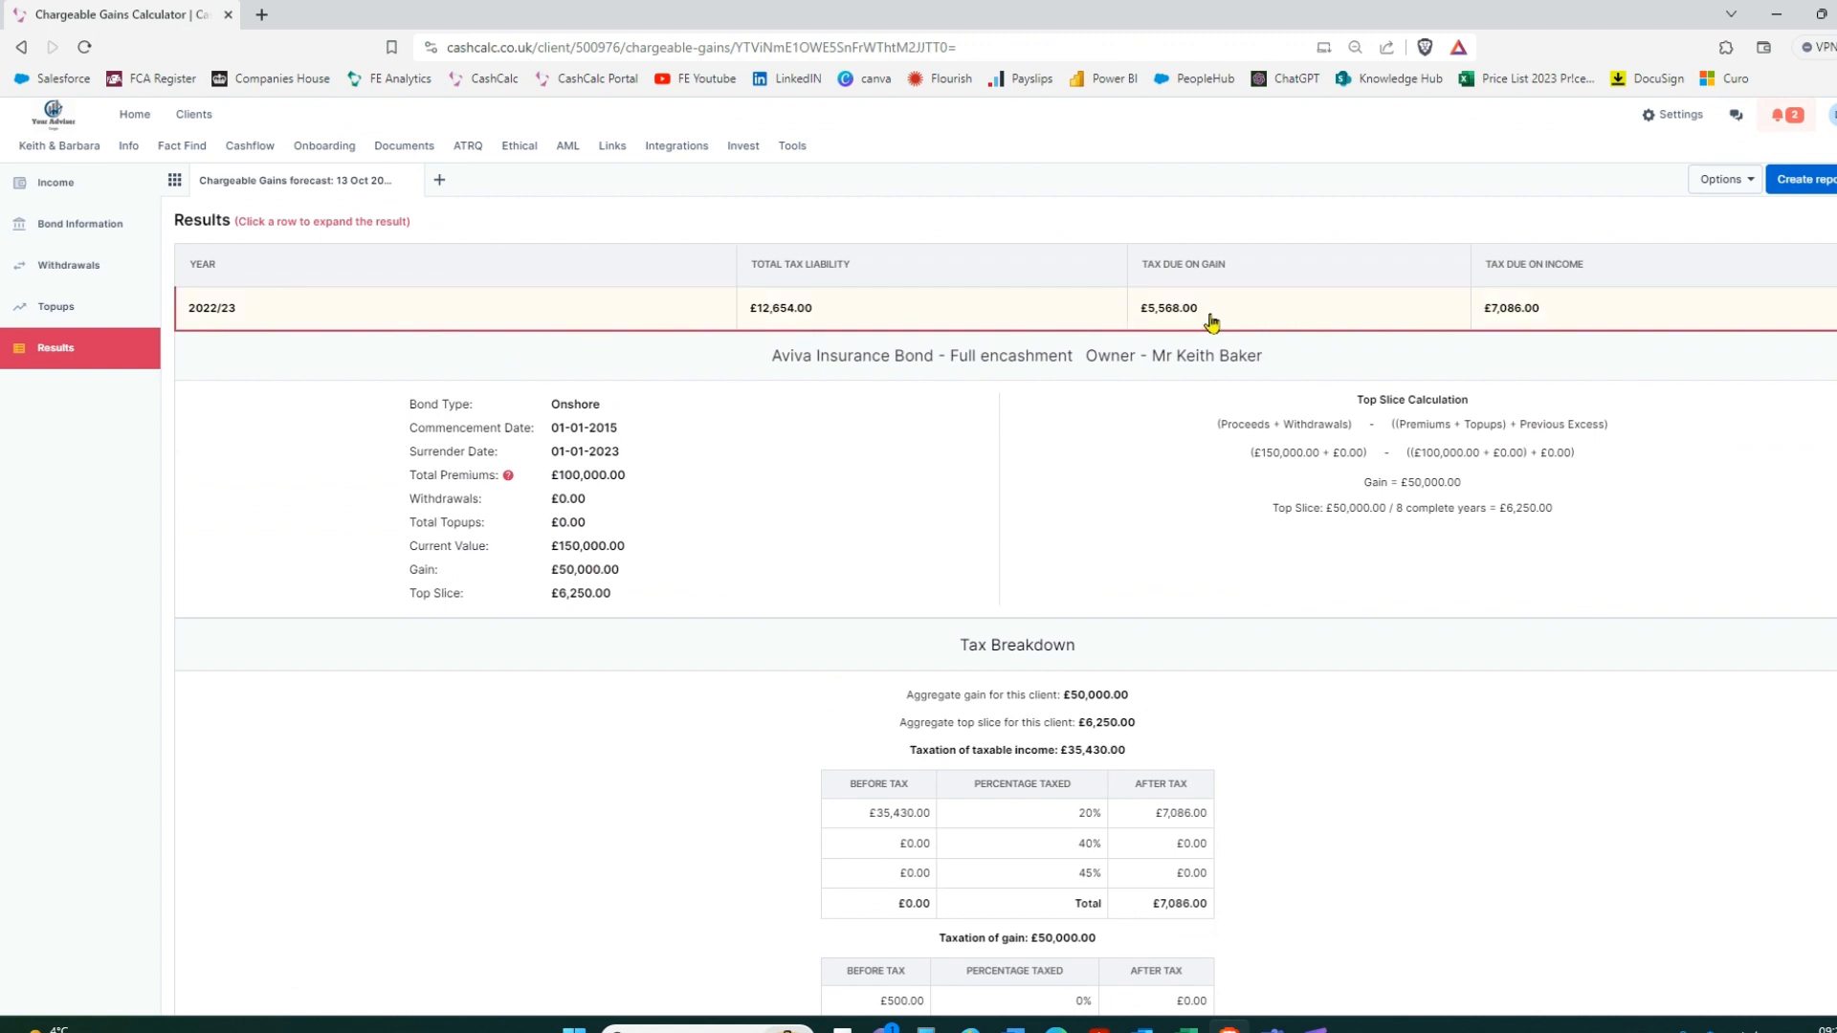
# Create a PDF report that includes the chargeable gains forecast of 13 Oct 2022
pyautogui.click(1809, 180)
pyautogui.click(1073, 612)
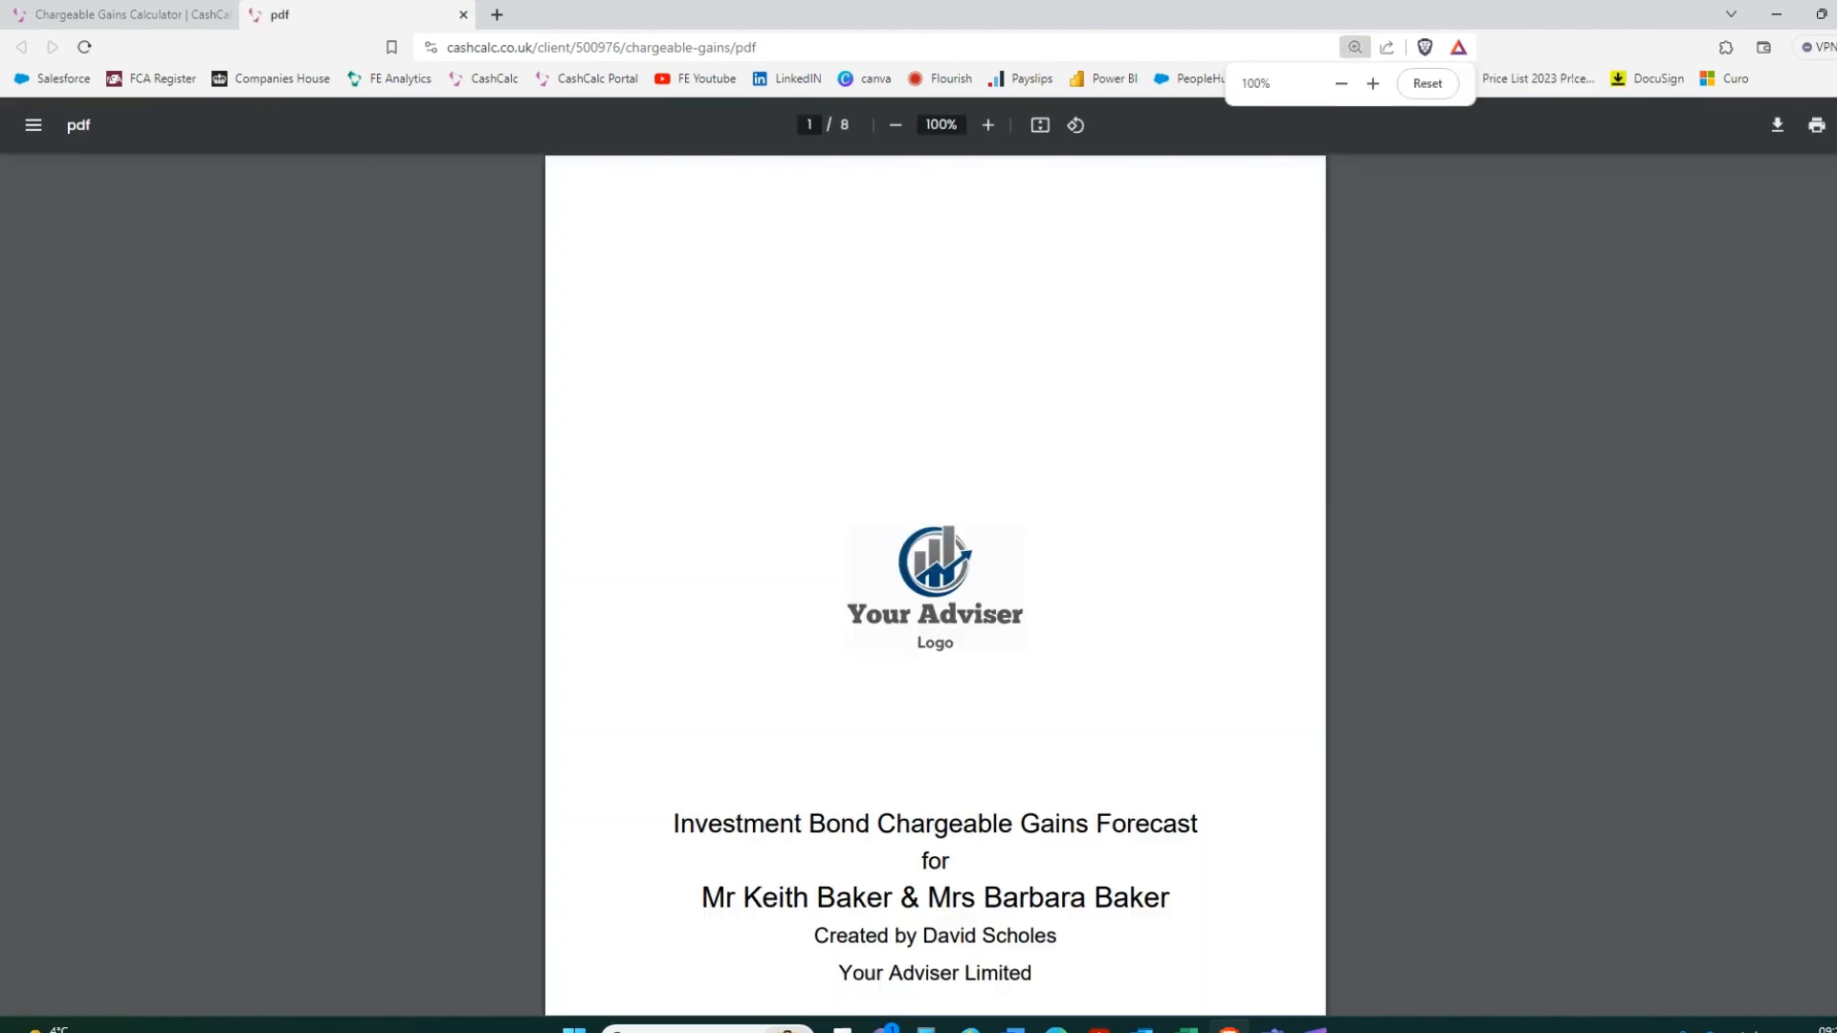
# Review the PDF report's introduction, withdrawals table, tax liabilities, top slice calculation and tax summary, and close the report and its creation dialog
pyautogui.scroll(-8, 935, 574)
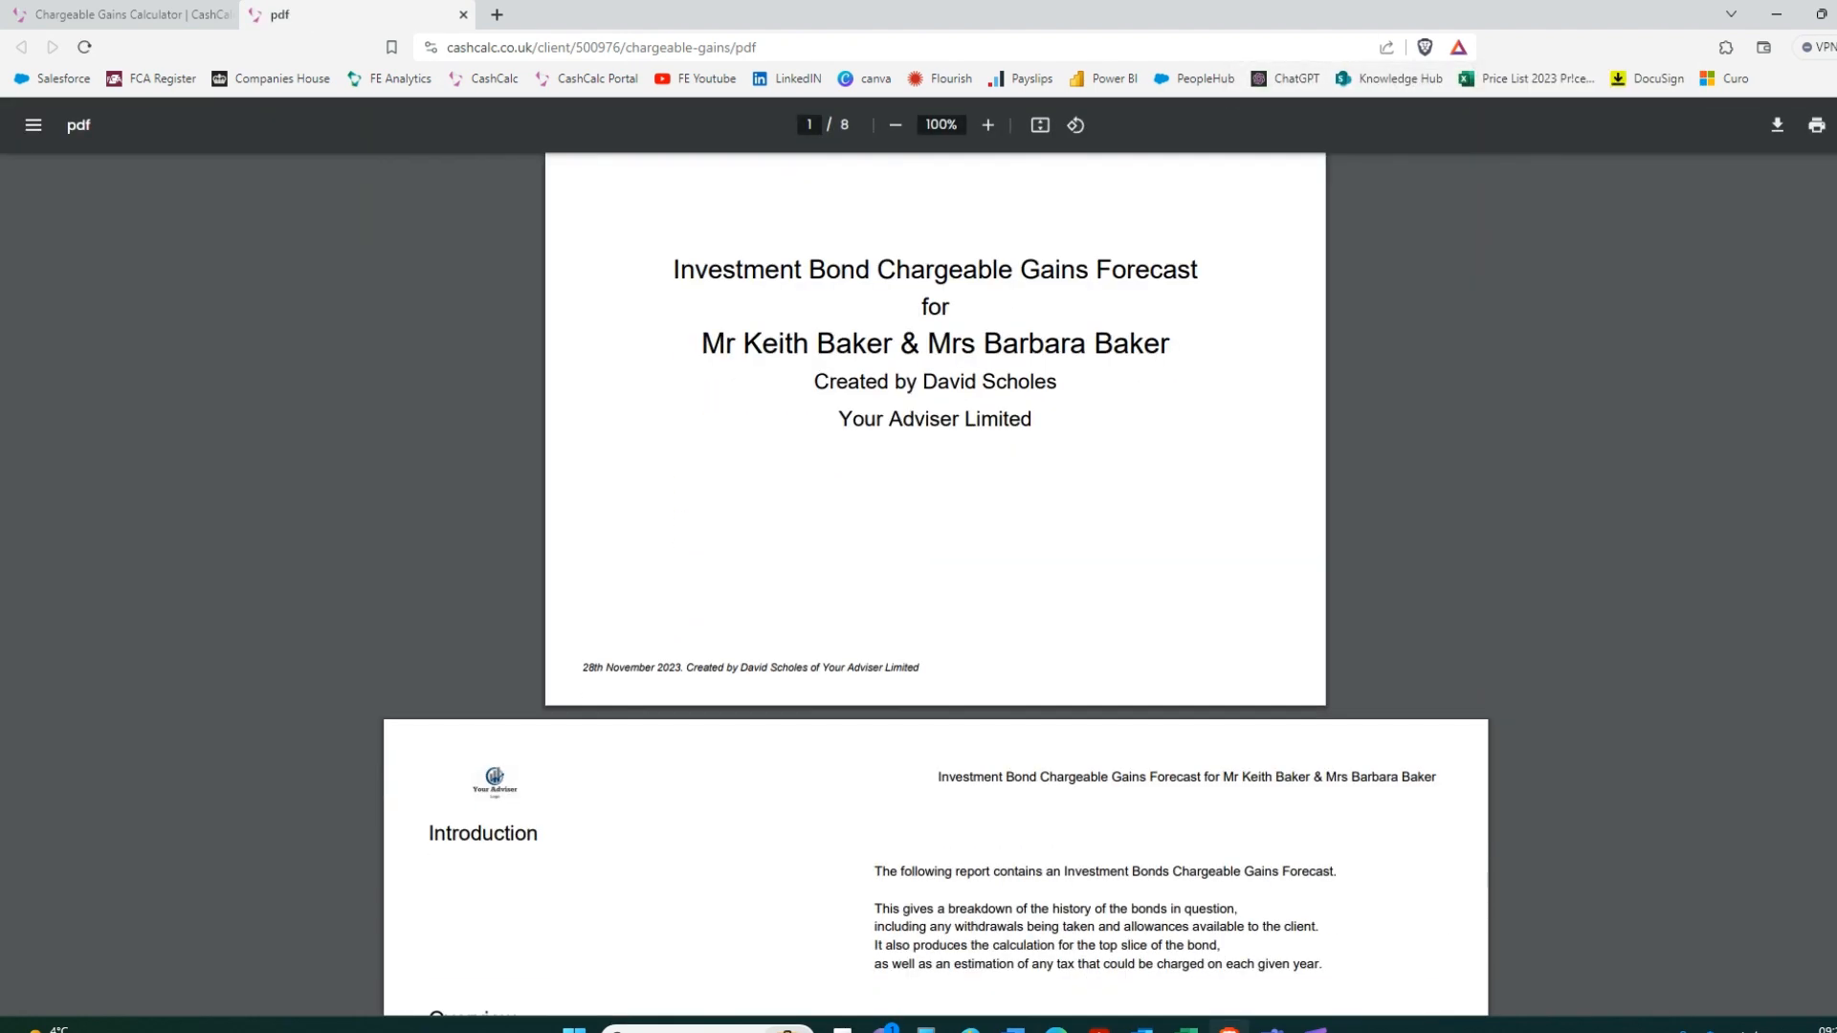
pyautogui.scroll(-9, 936, 574)
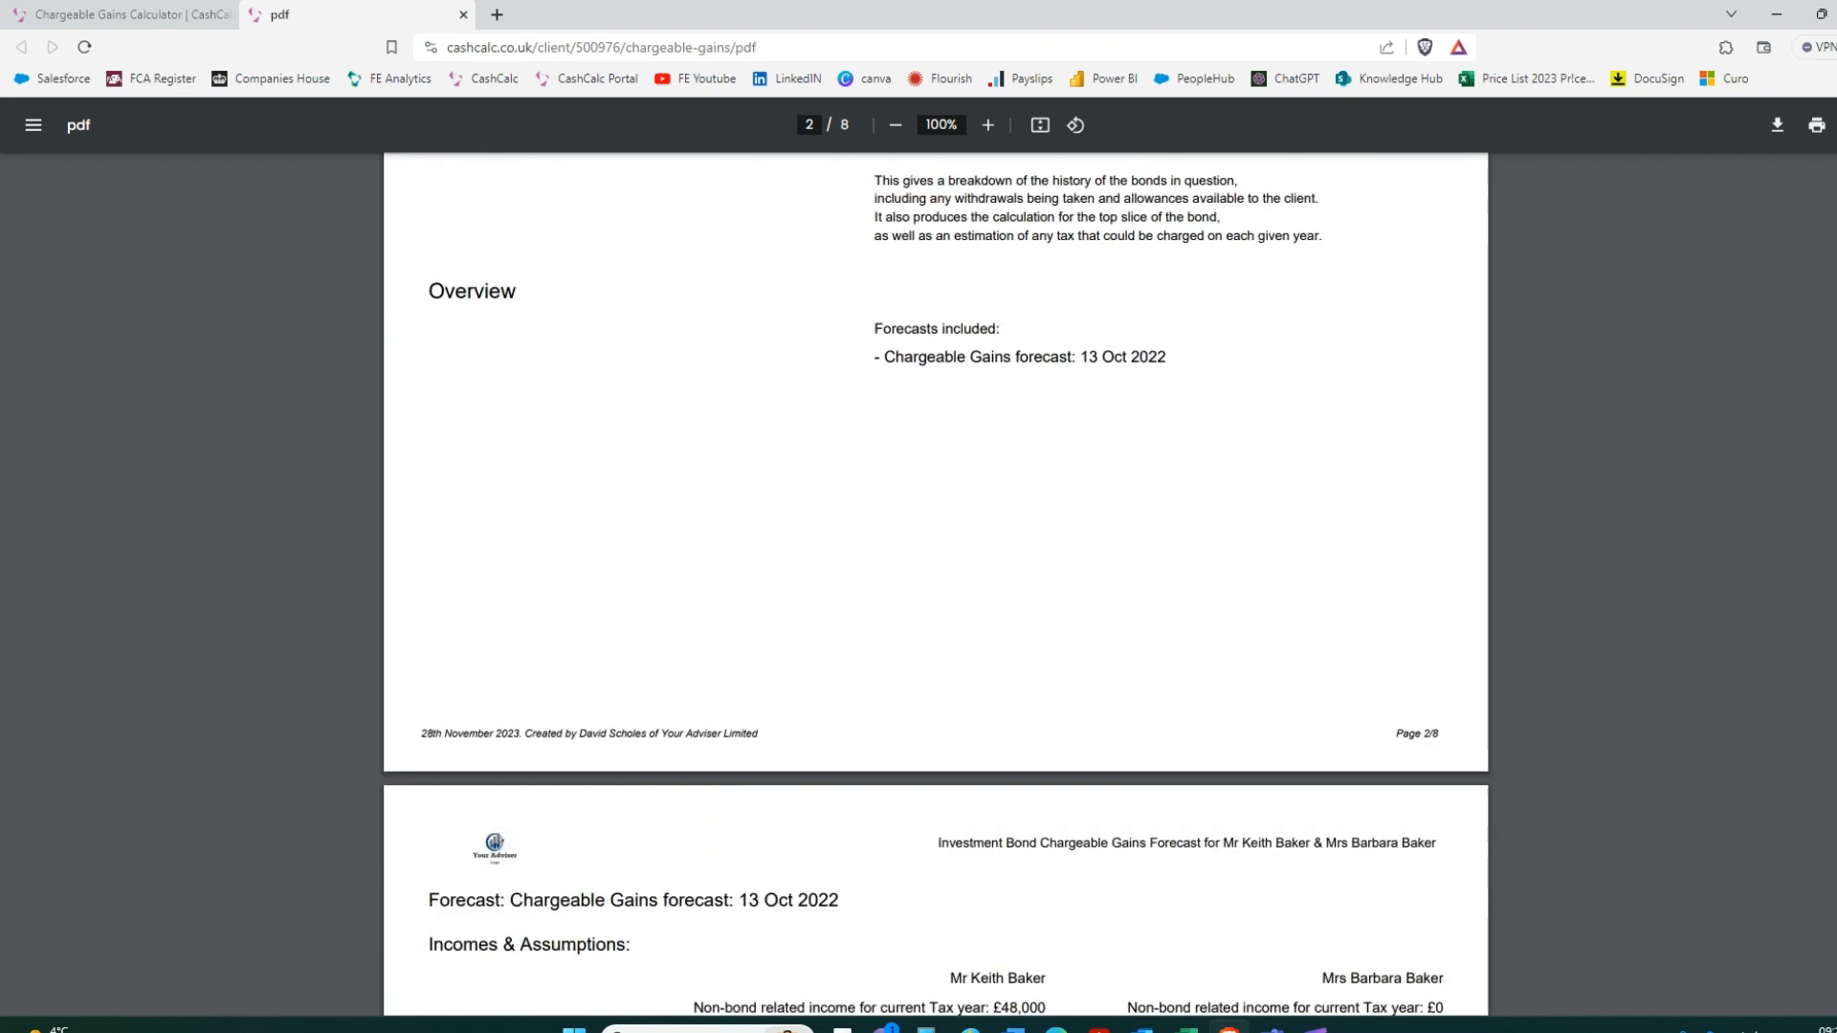
pyautogui.scroll(-10, 936, 574)
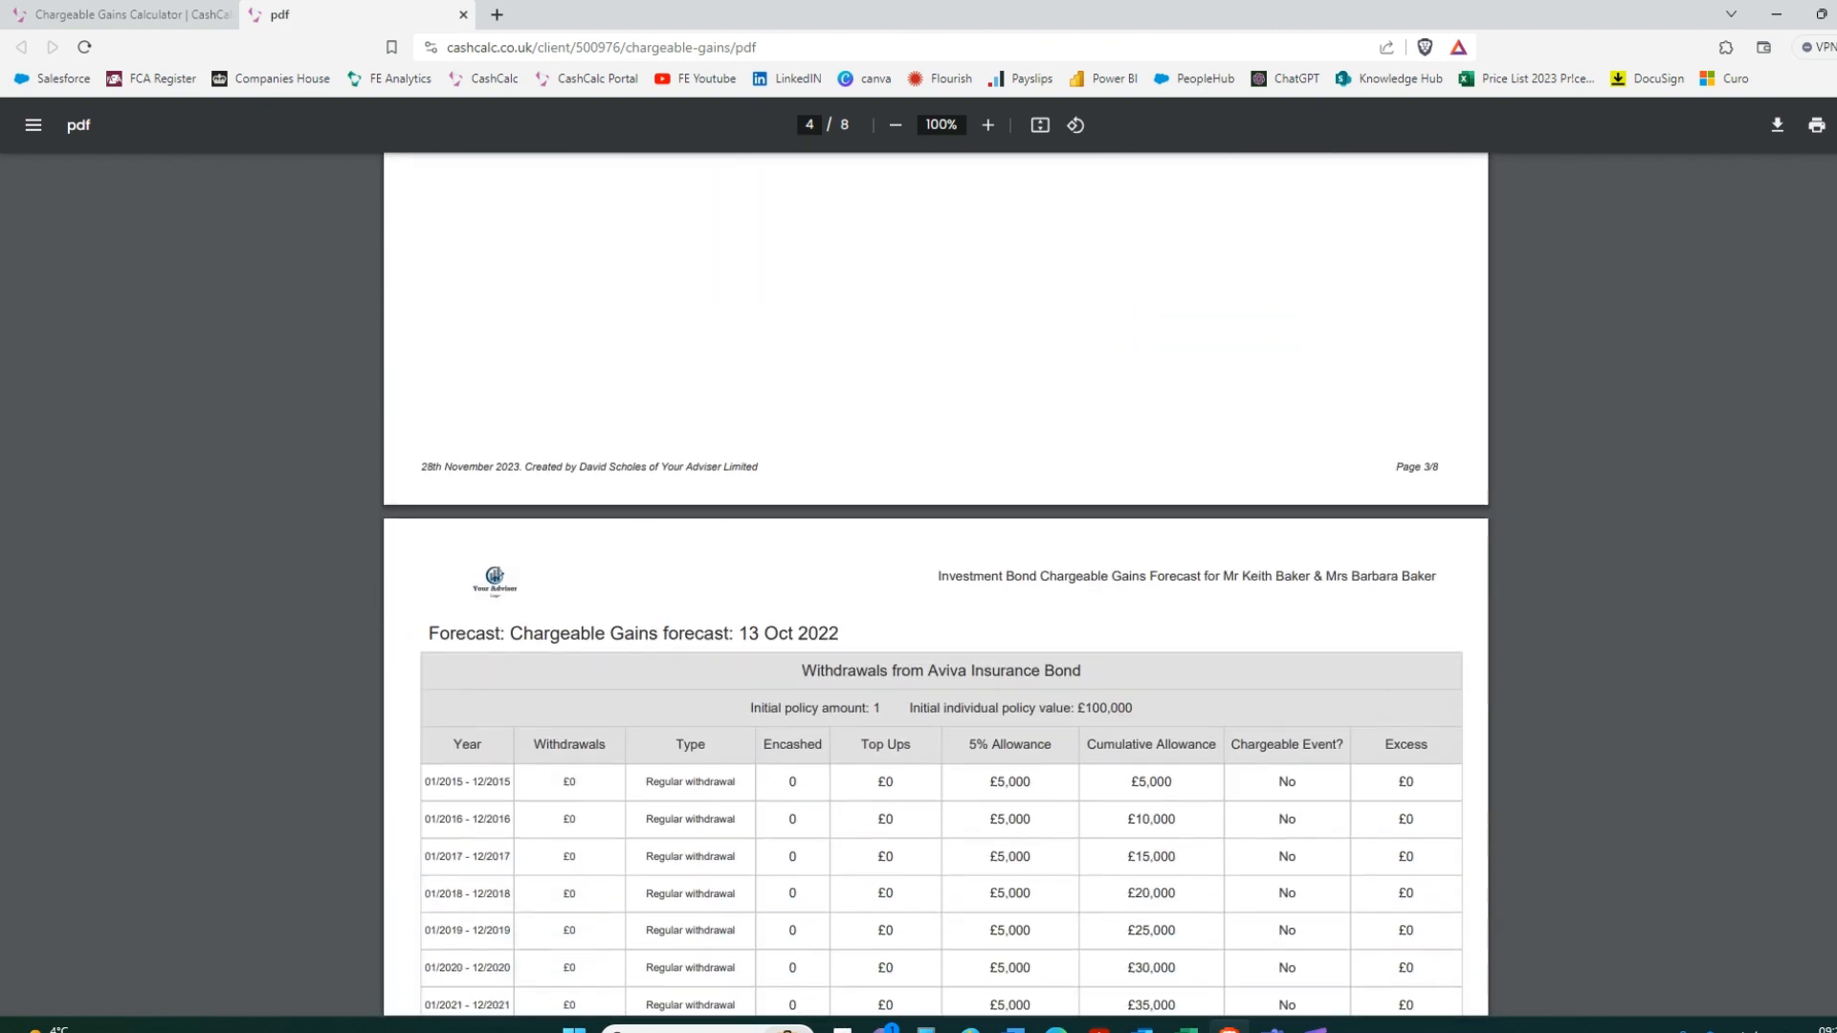
pyautogui.scroll(-20, 936, 575)
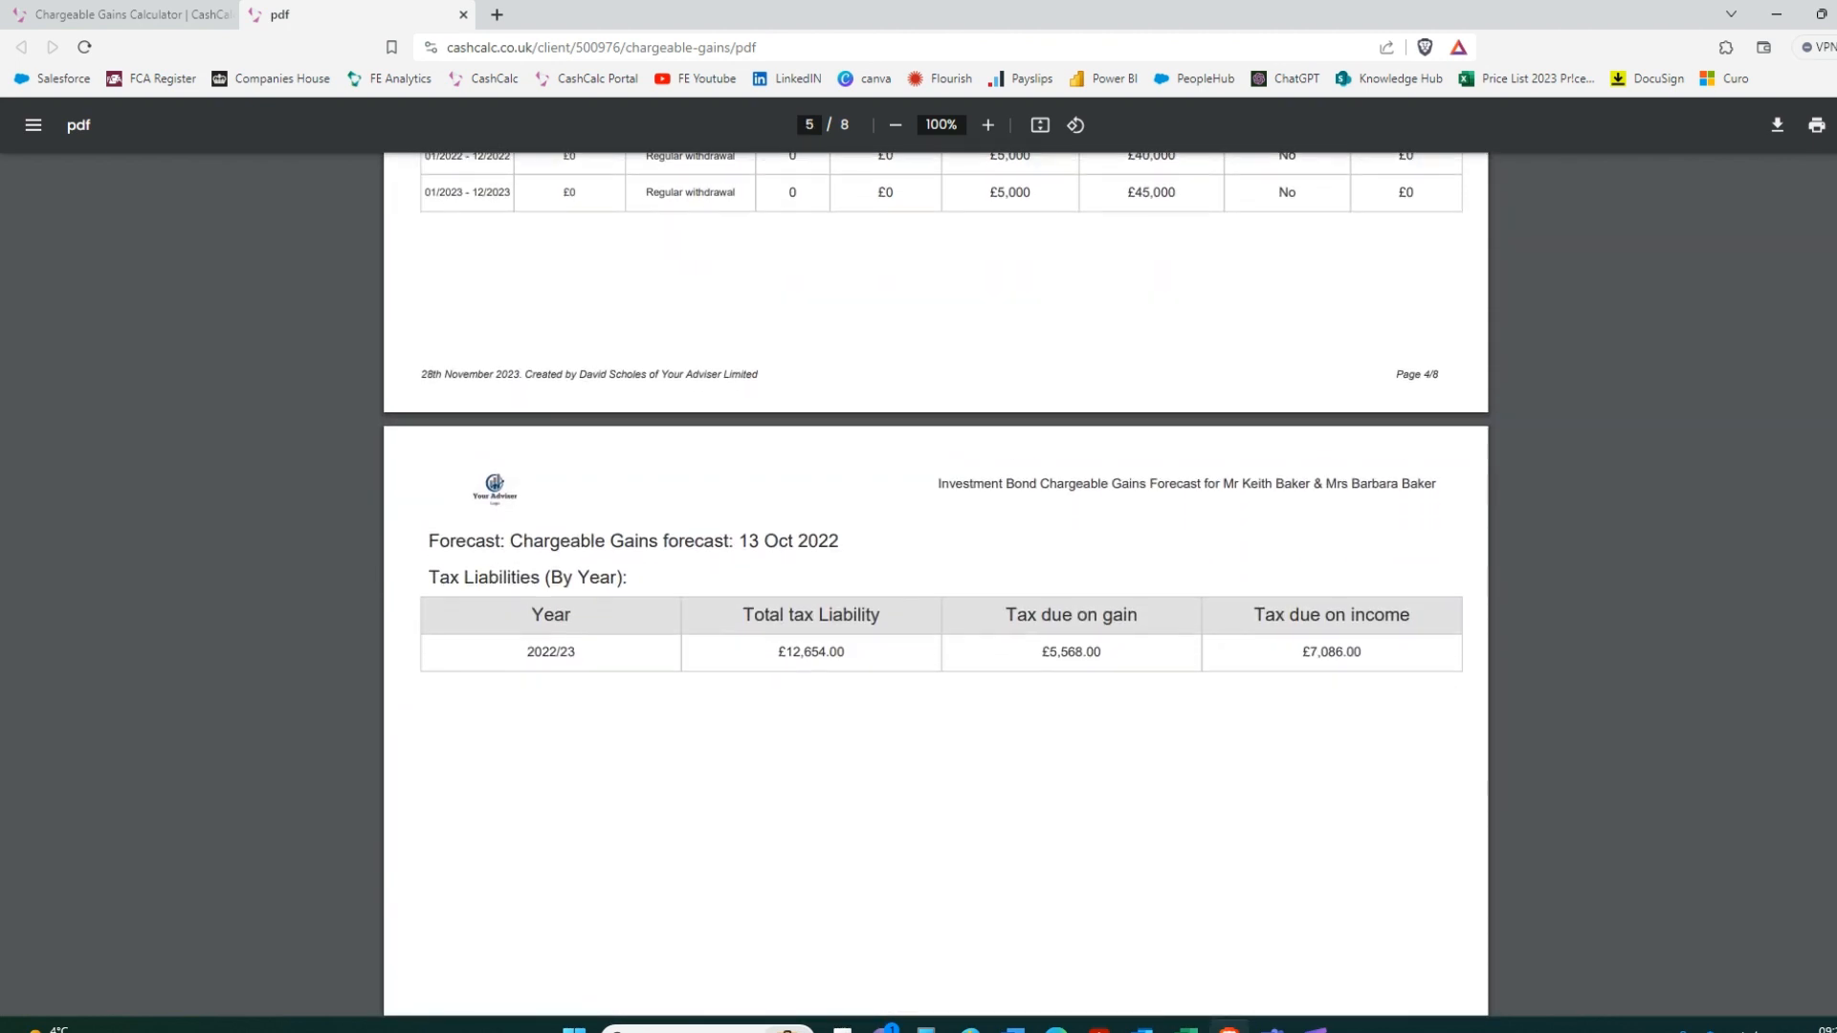
pyautogui.scroll(-10, 935, 575)
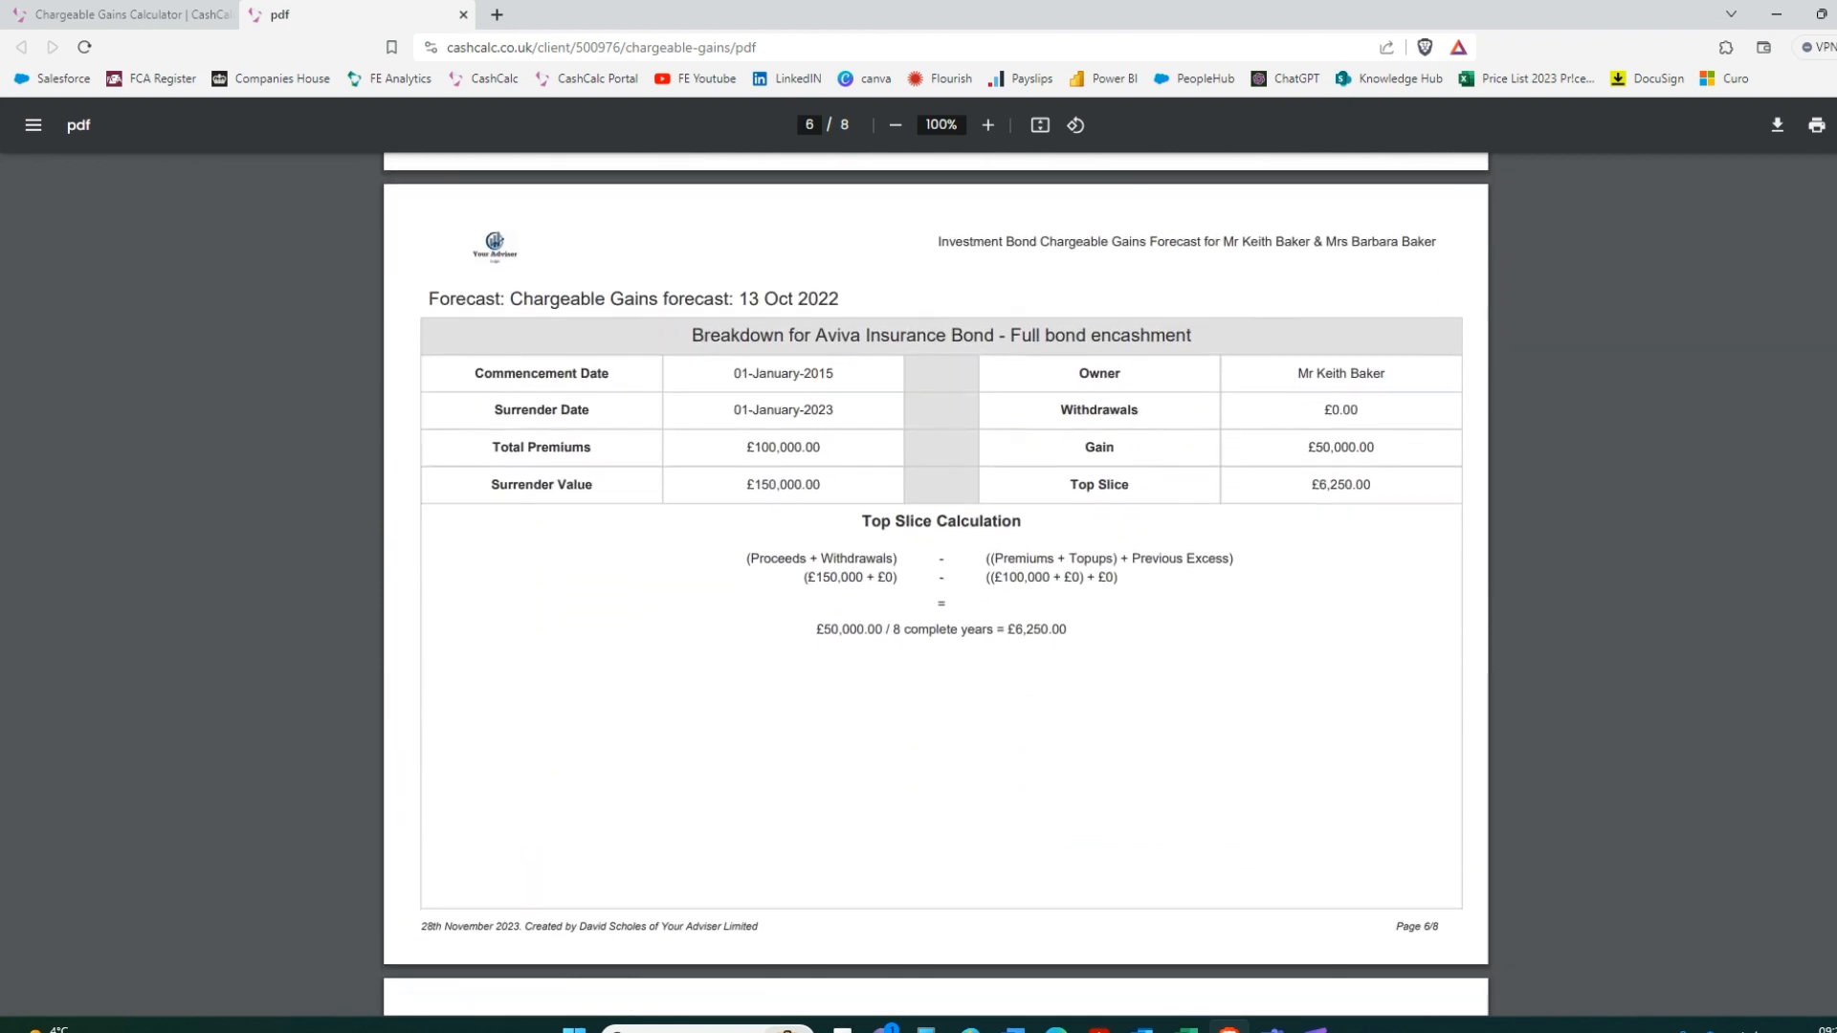
pyautogui.scroll(-10, 935, 574)
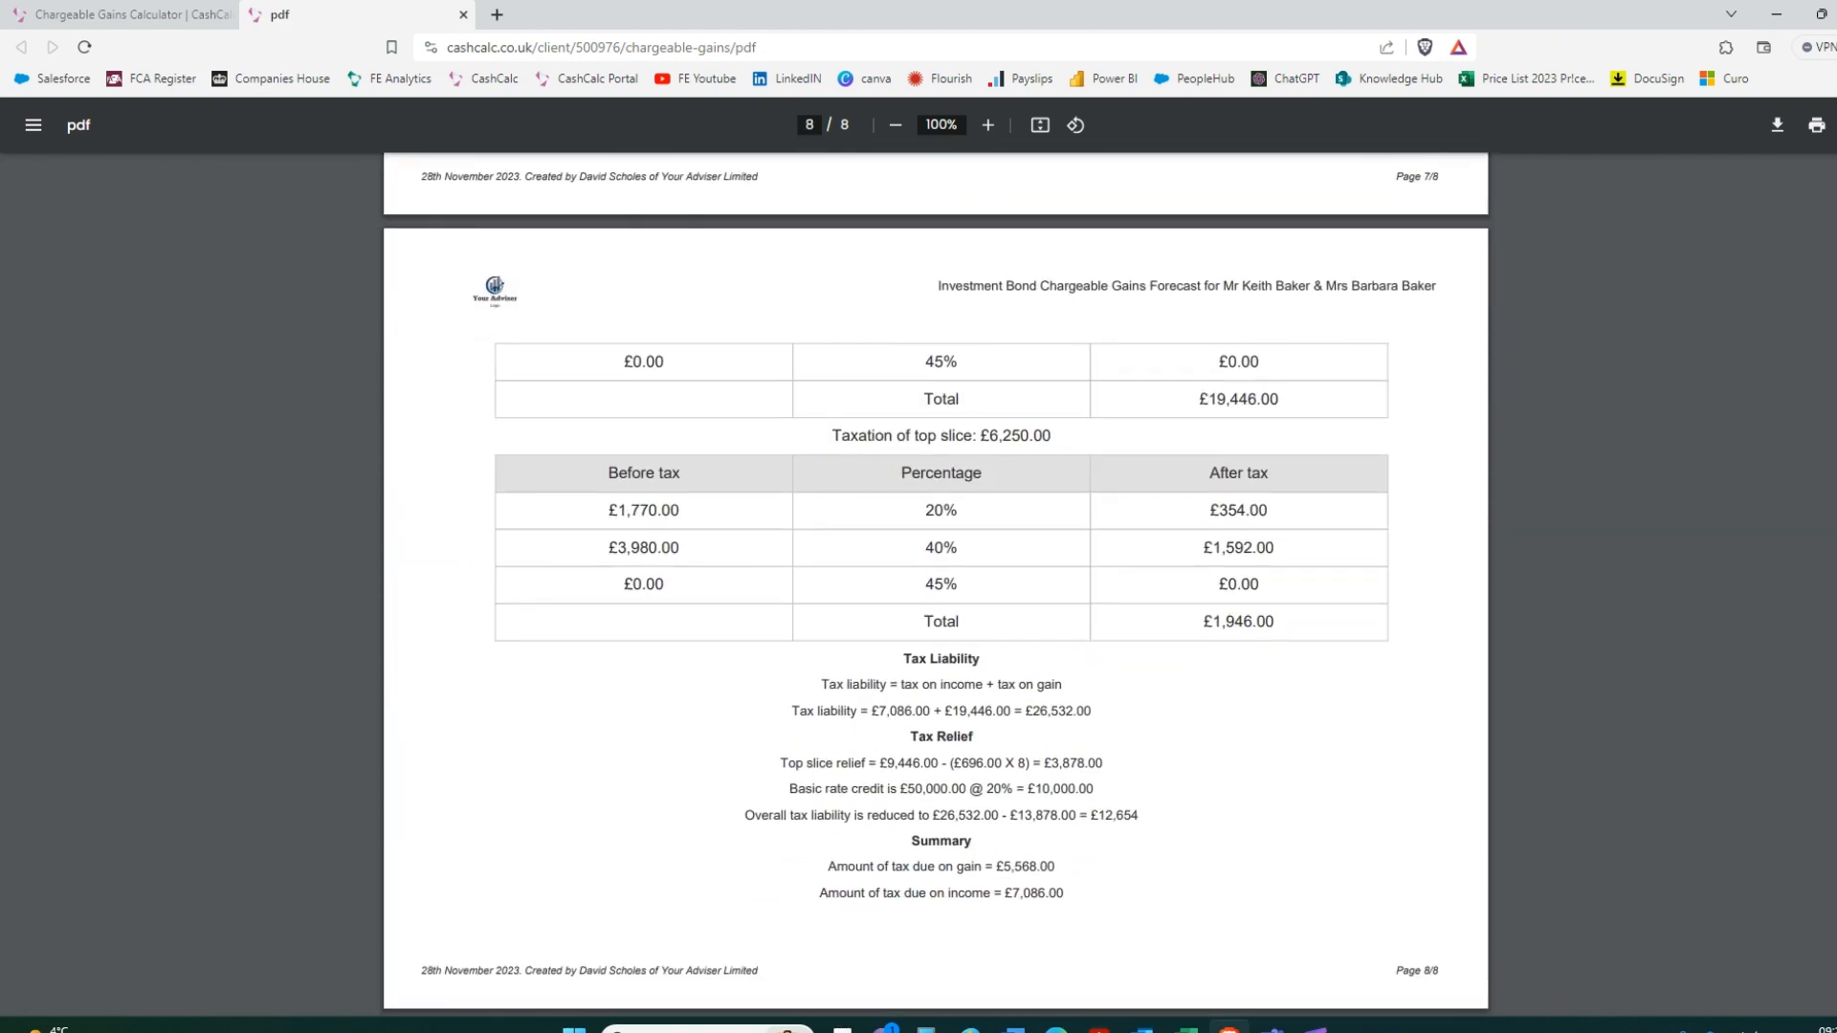
pyautogui.click(463, 14)
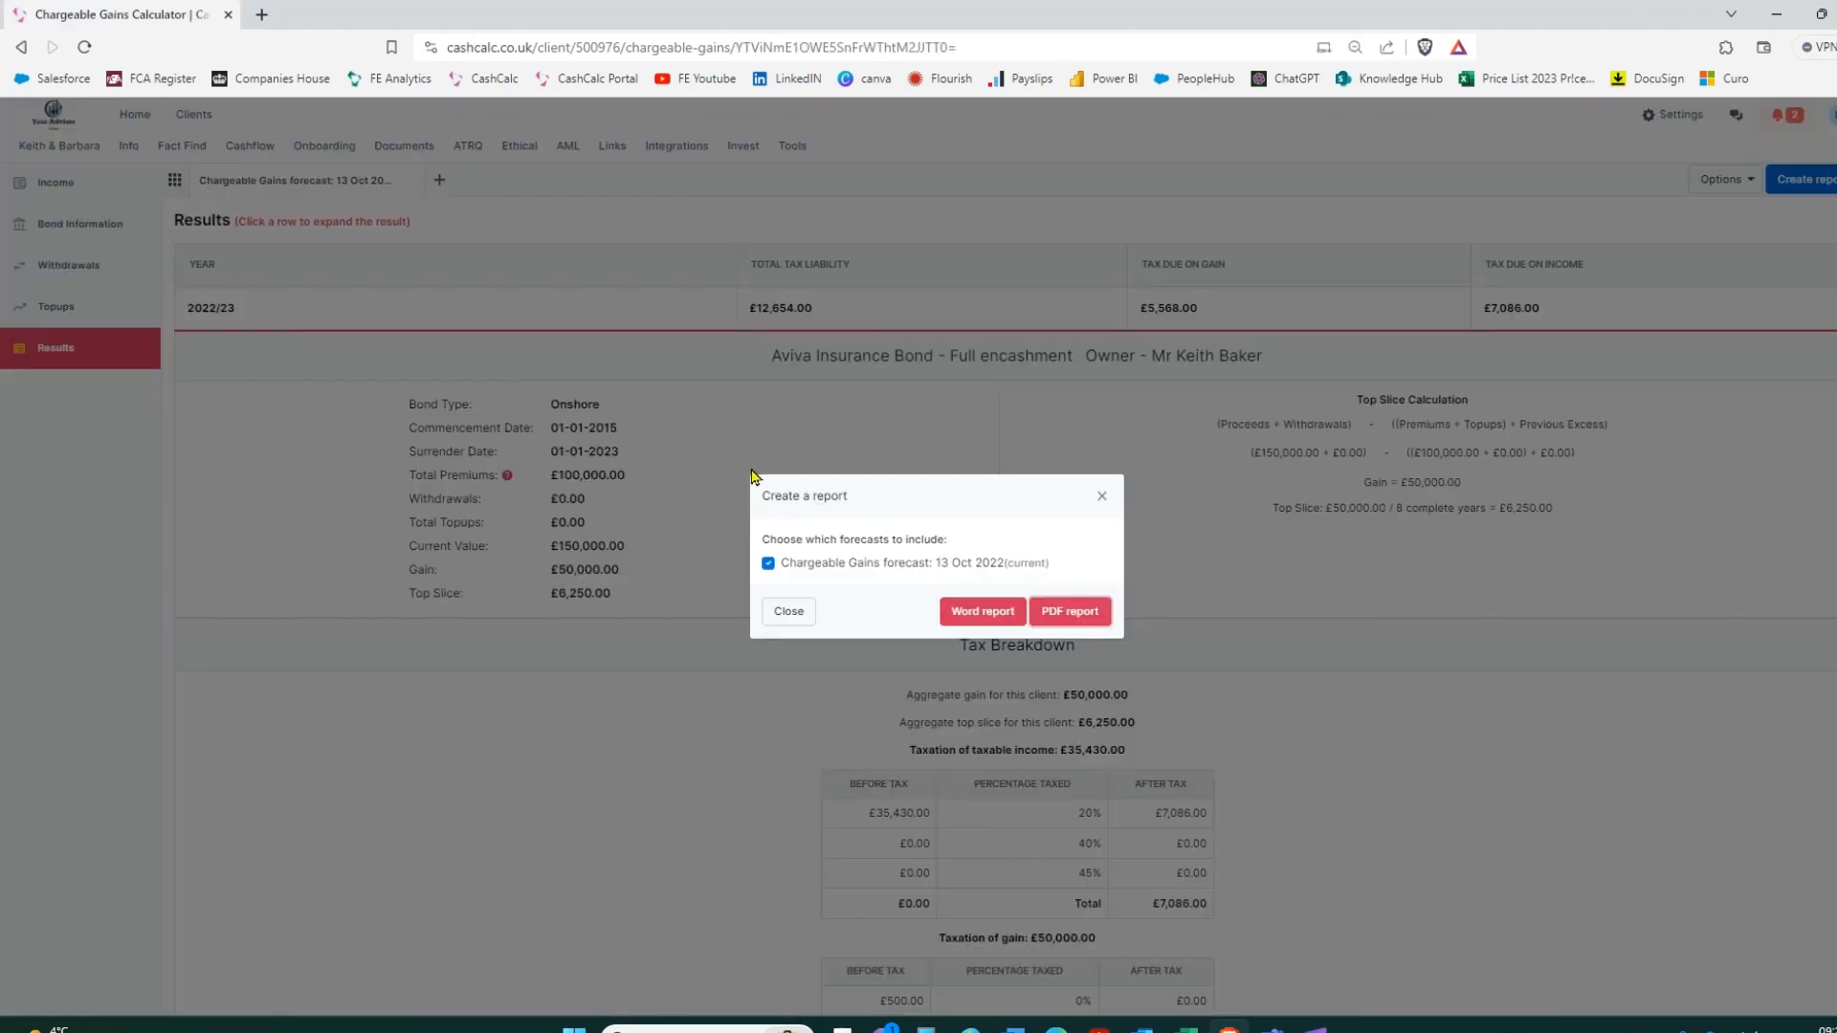
pyautogui.click(1103, 497)
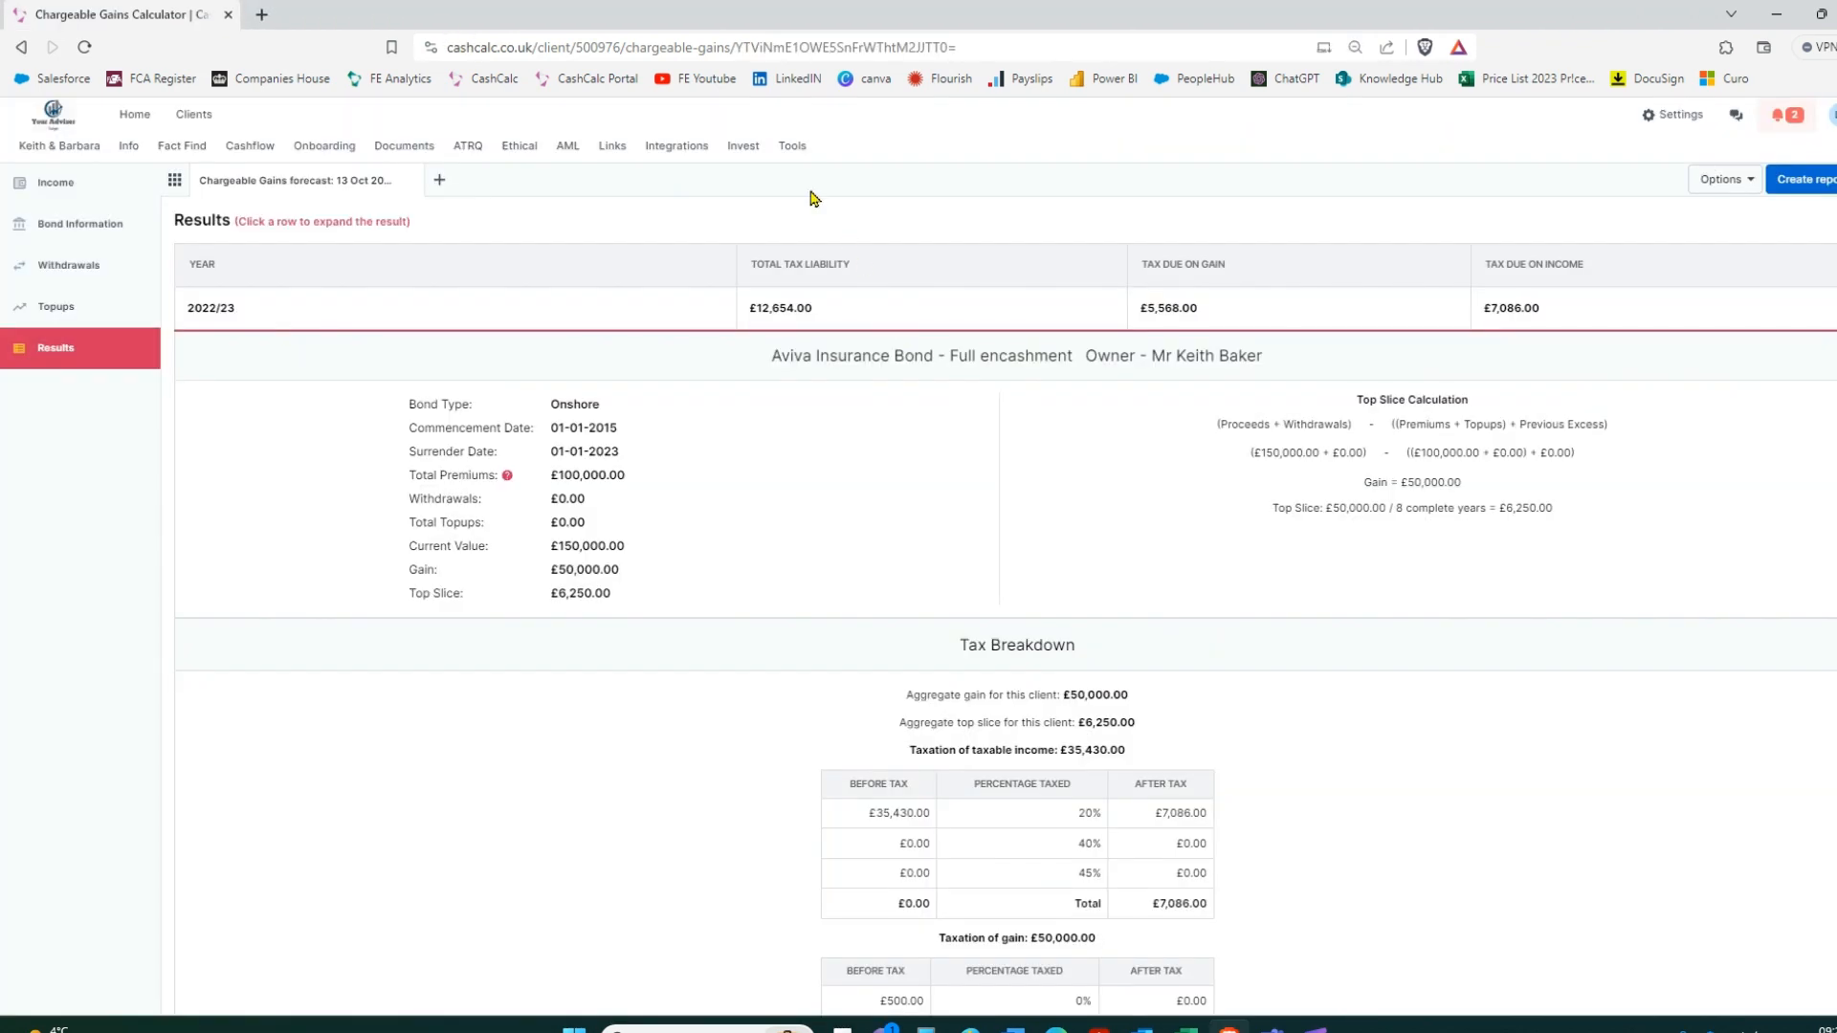
# Open the Reduction In Yield Calculator and review the names of portfolios A and B
pyautogui.click(792, 147)
pyautogui.click(1050, 807)
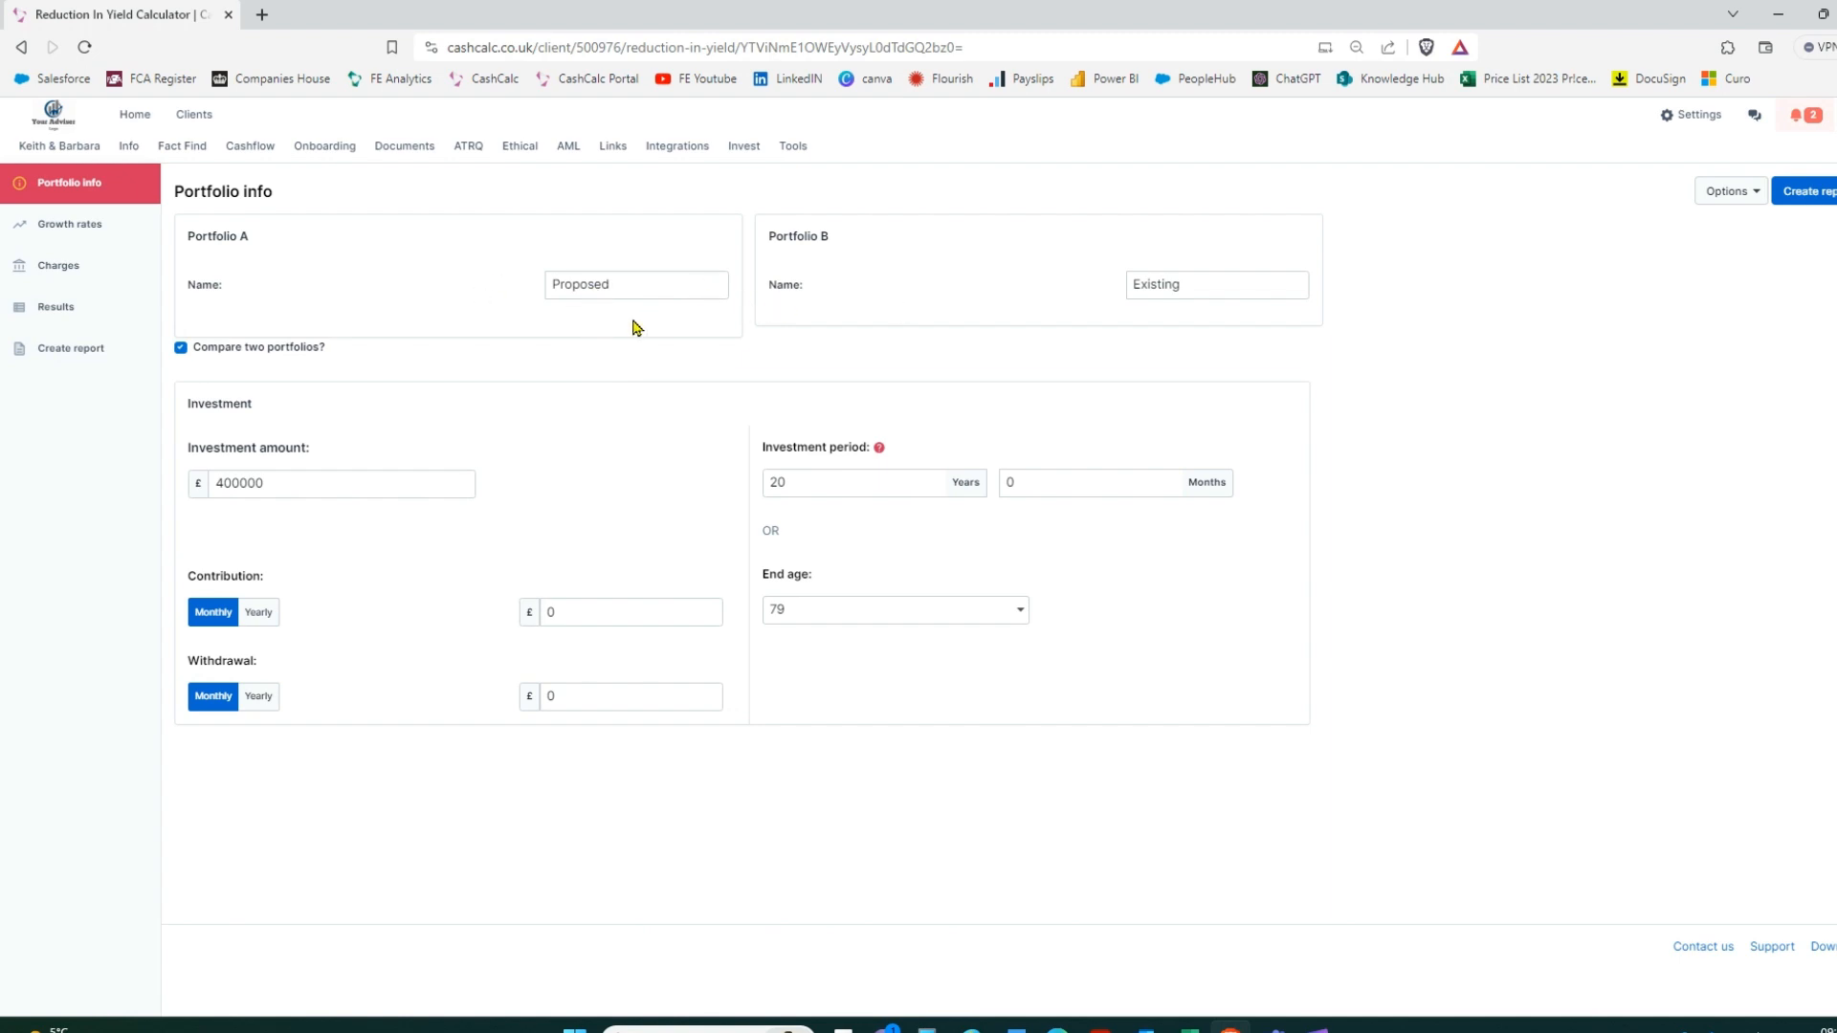
pyautogui.moveTo(617, 287); pyautogui.dragTo(551, 283)
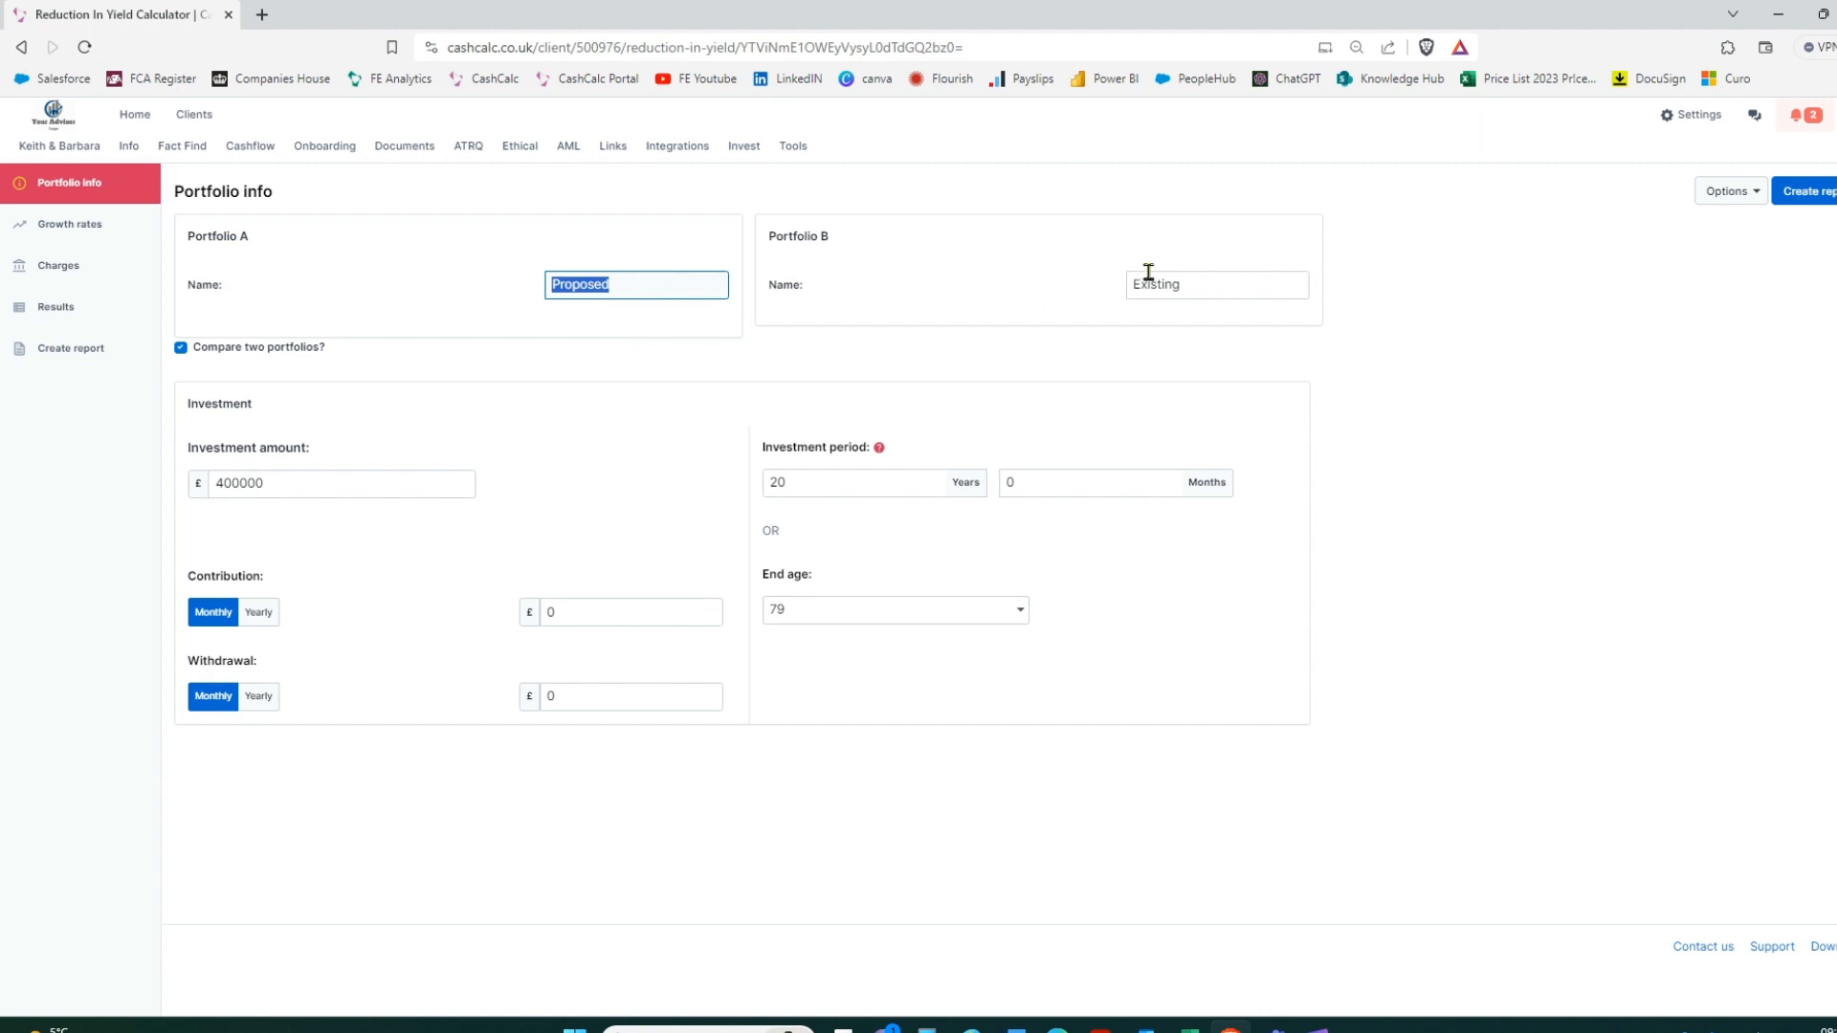
pyautogui.moveTo(1196, 274); pyautogui.dragTo(1120, 276)
pyautogui.click(1010, 302)
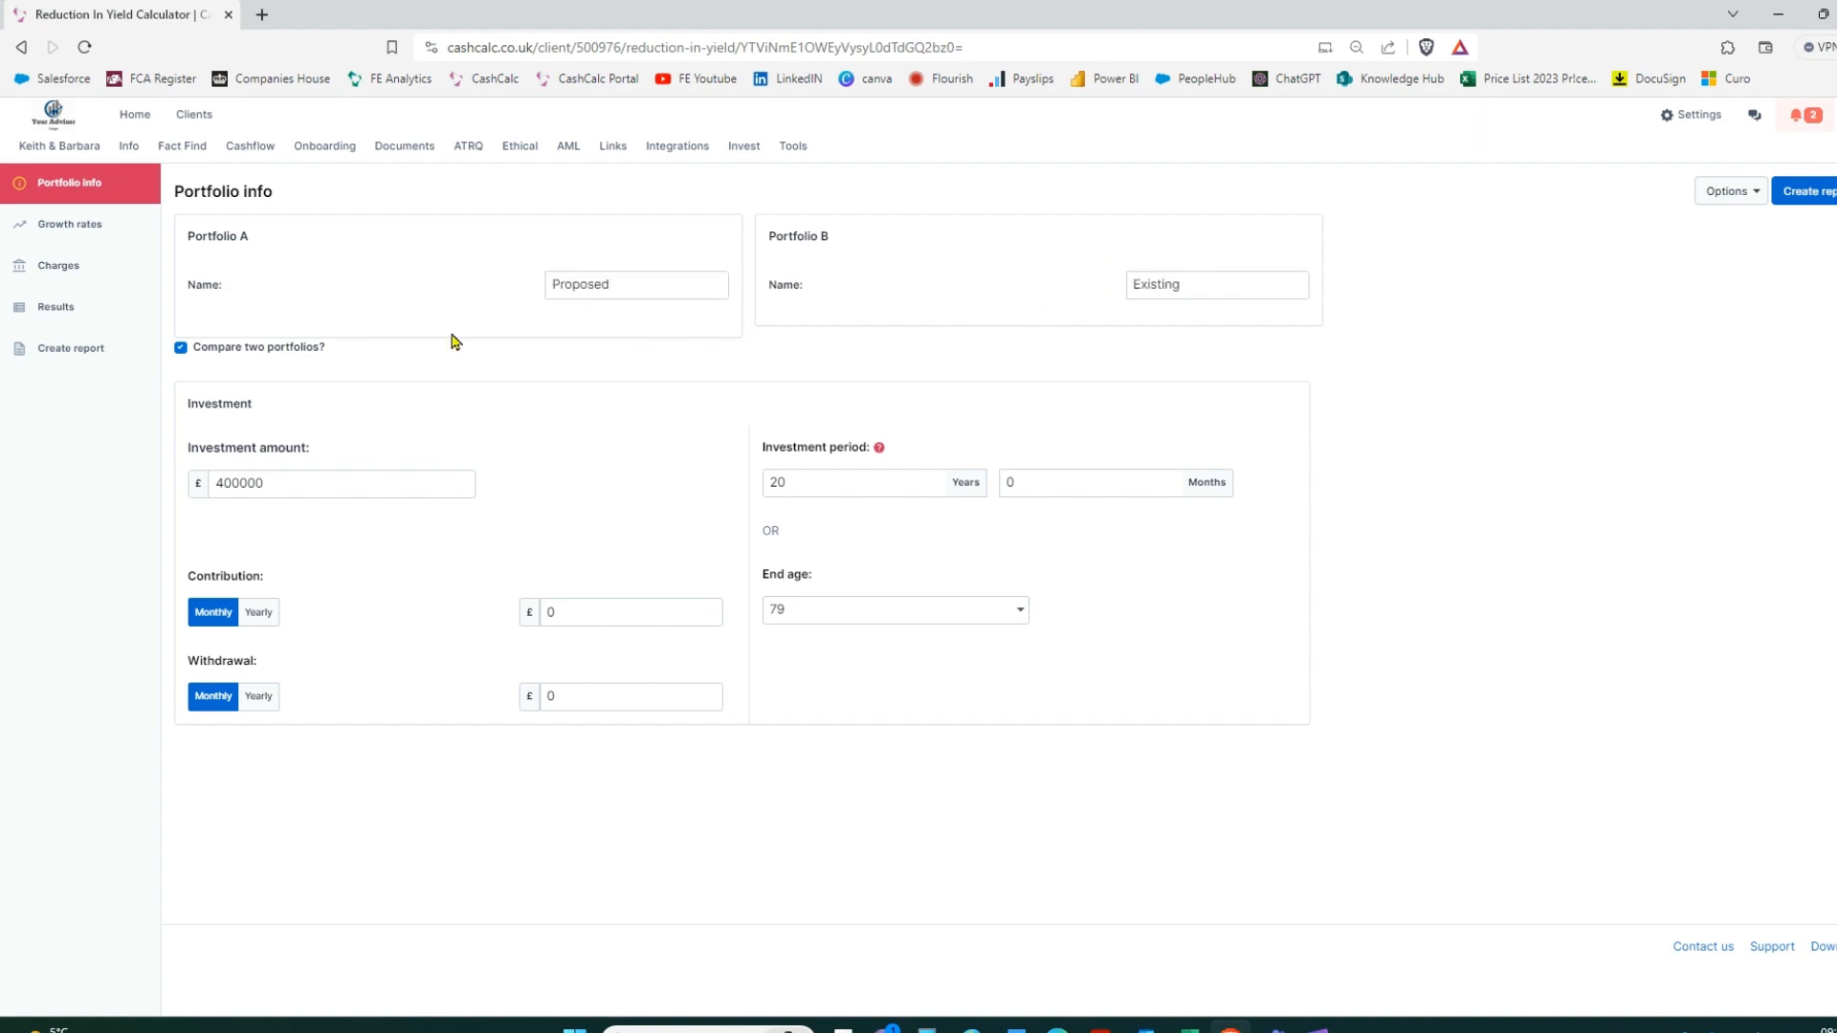
# Turn the comparison of two portfolios off and back on, and check the investment amount
pyautogui.click(181, 348)
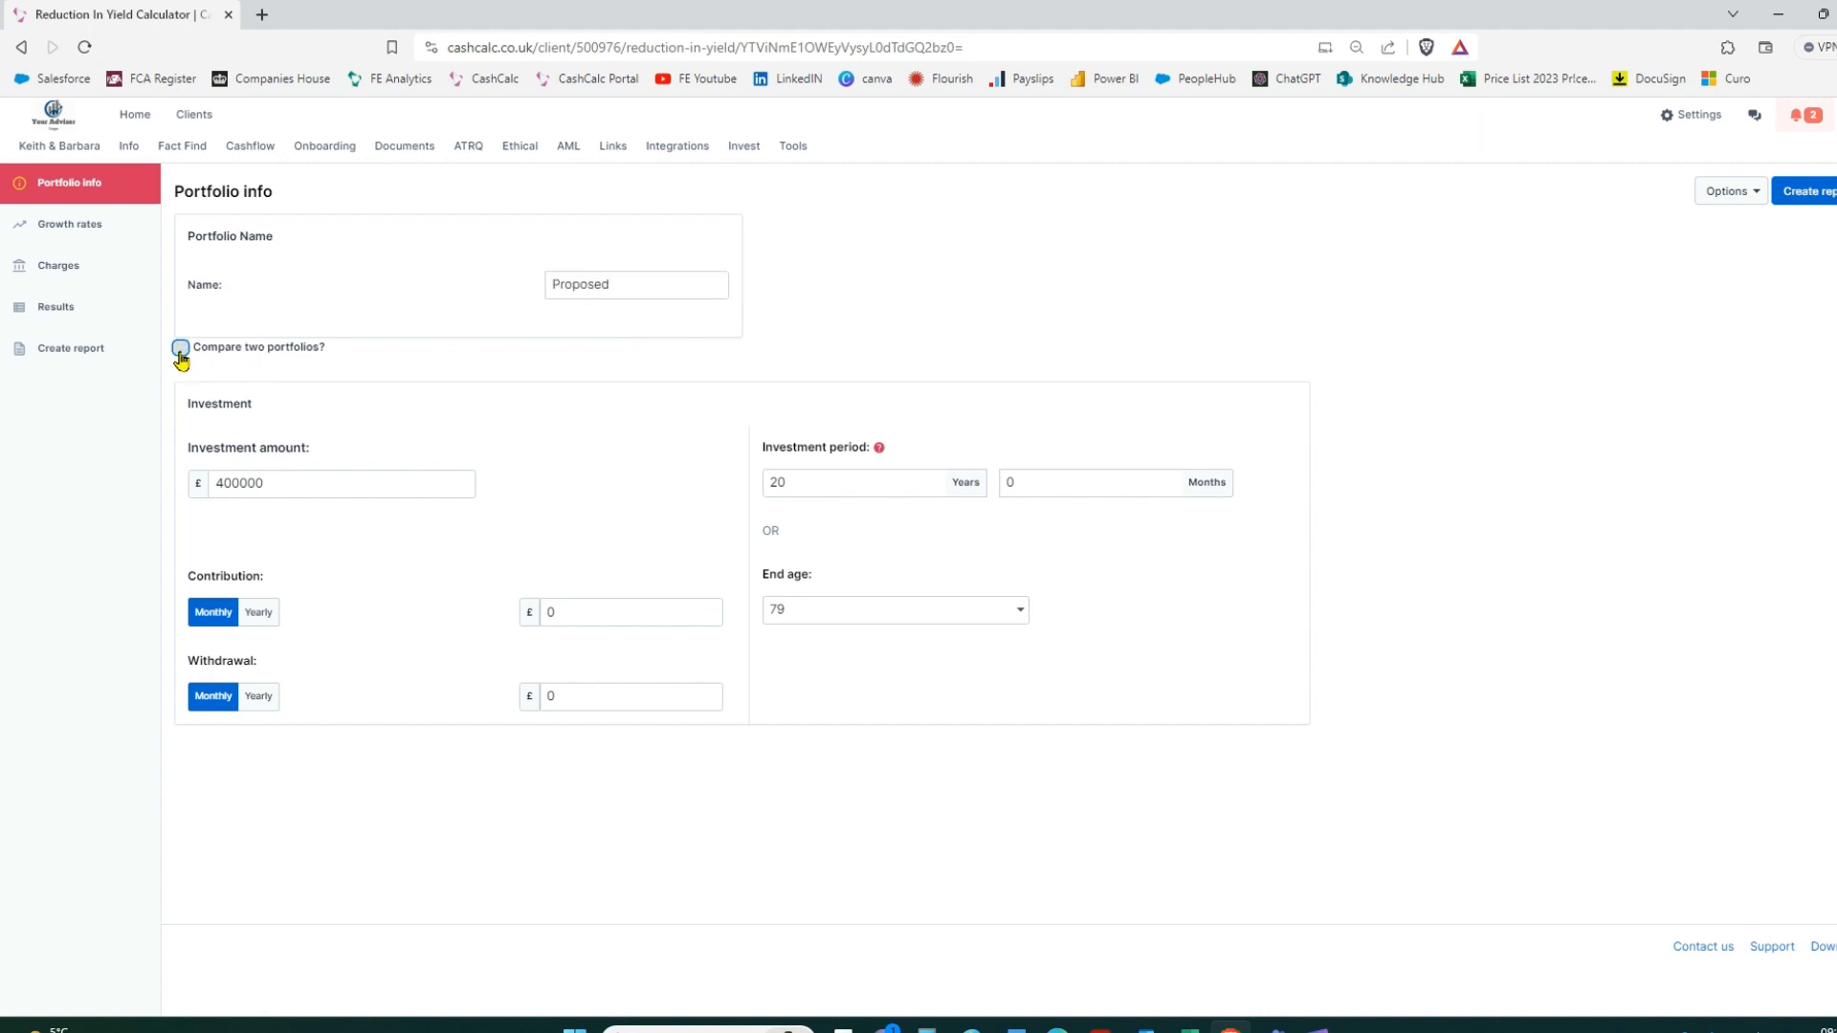
pyautogui.click(180, 349)
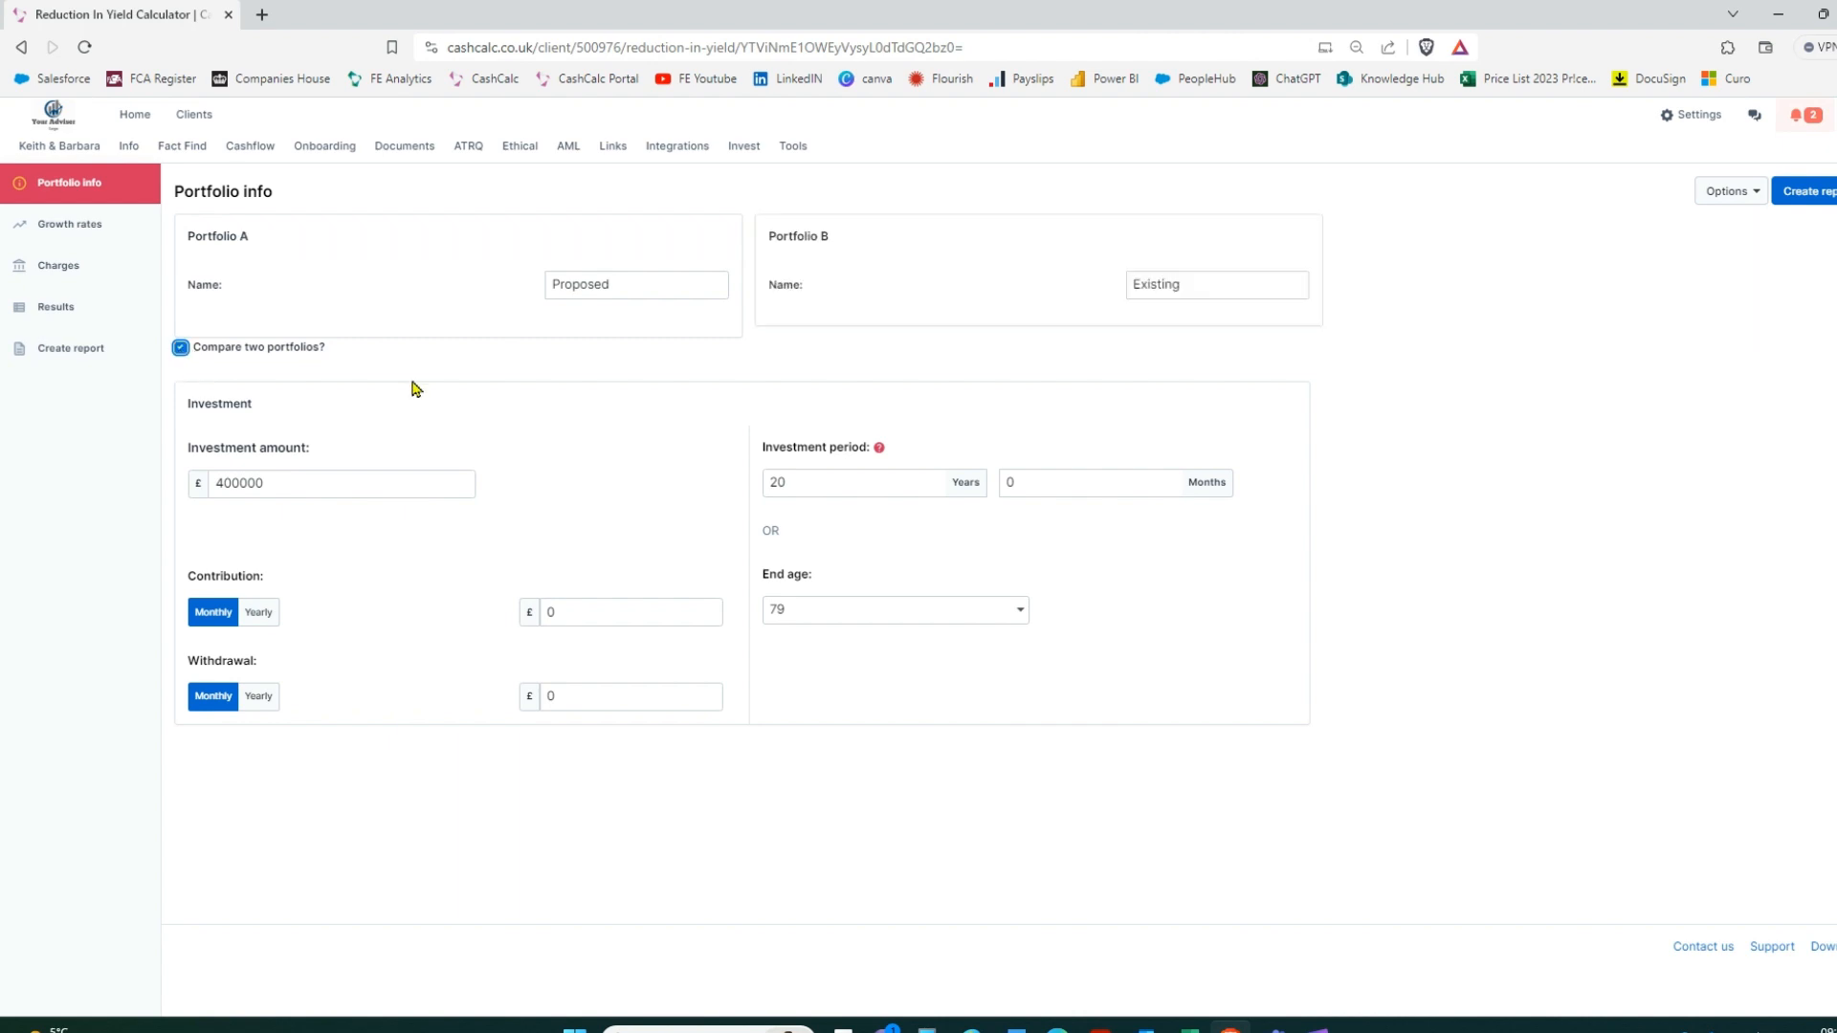
pyautogui.doubleClick(264, 483)
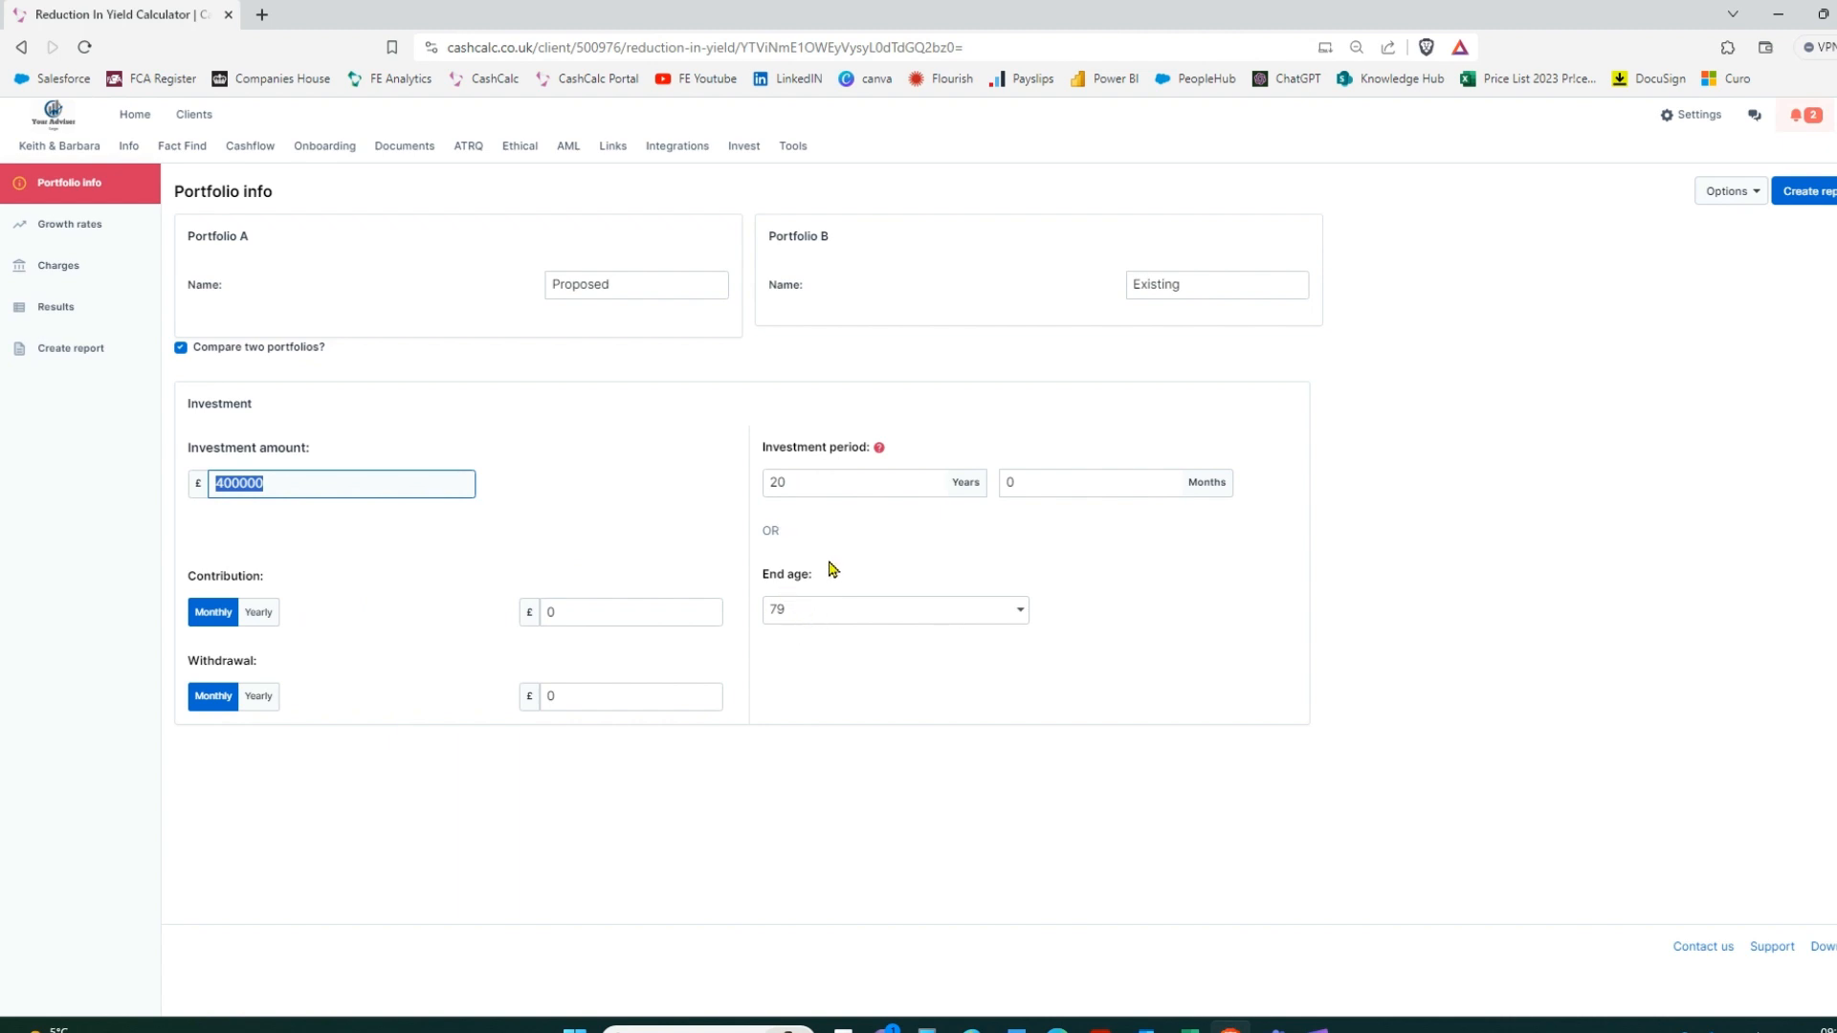
# Add a second growth rate row for both portfolios and remove it again
pyautogui.click(69, 227)
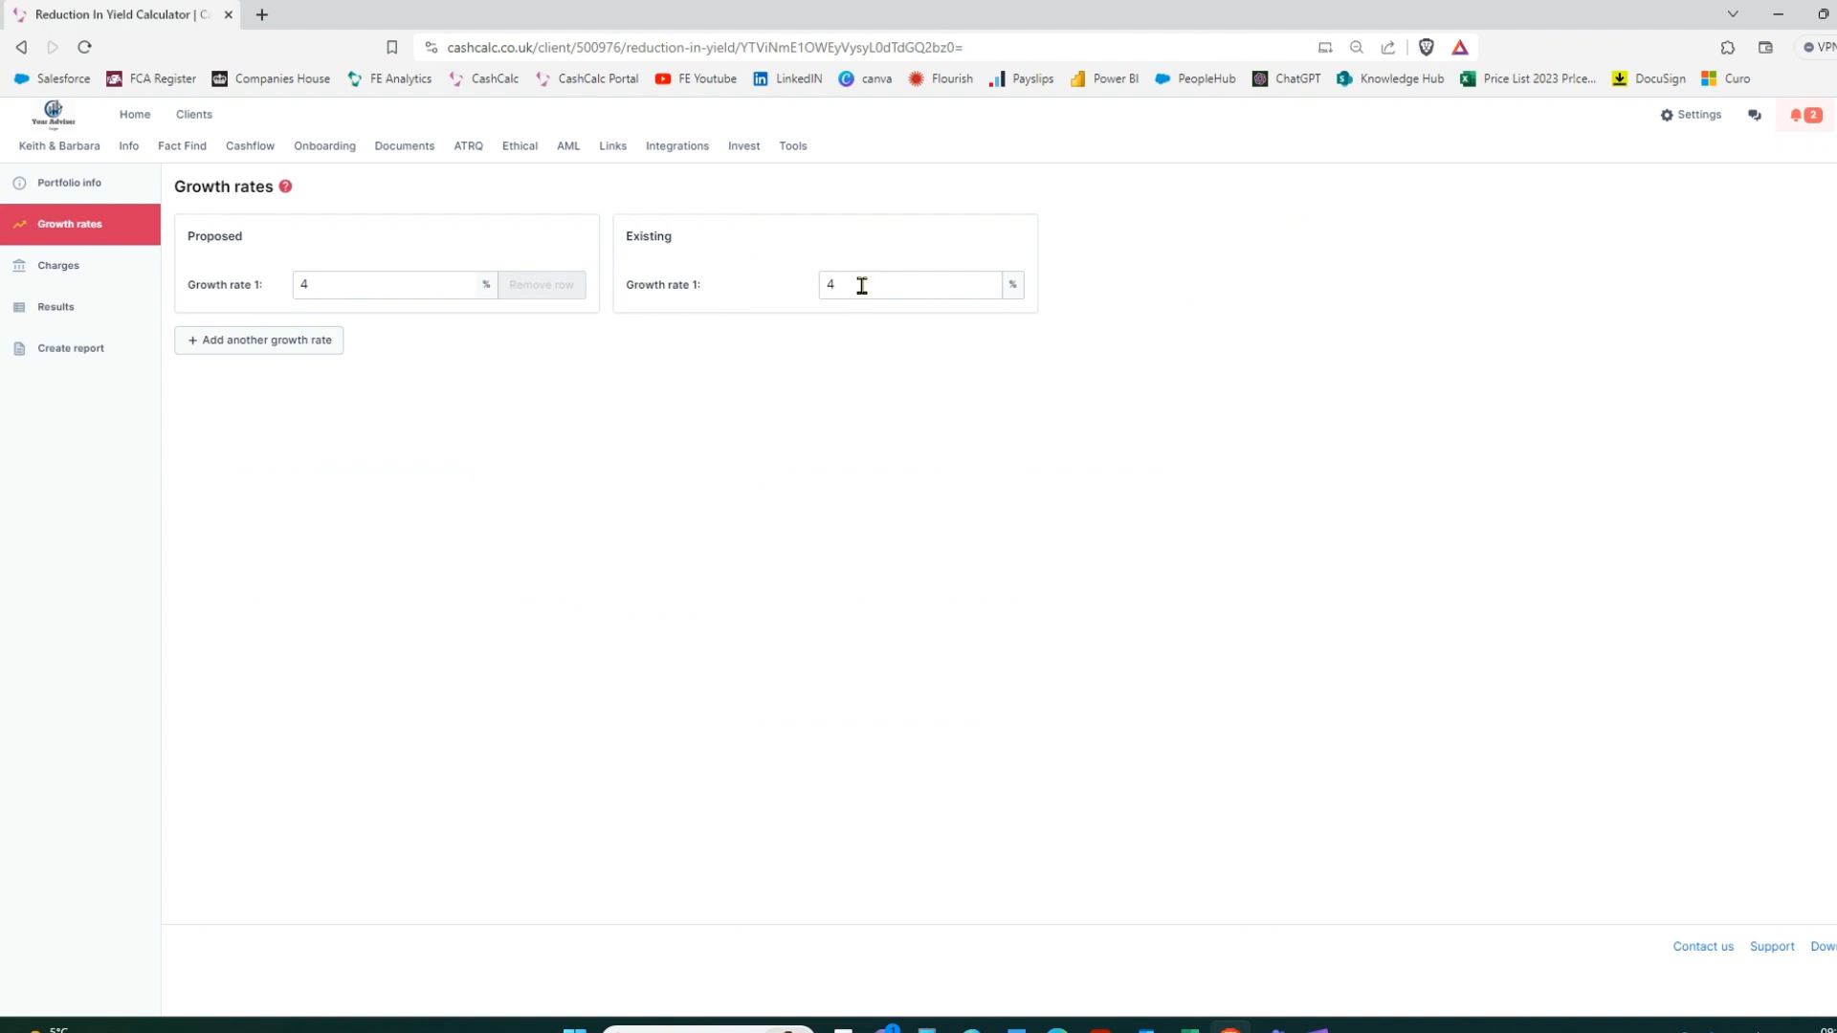
pyautogui.click(239, 348)
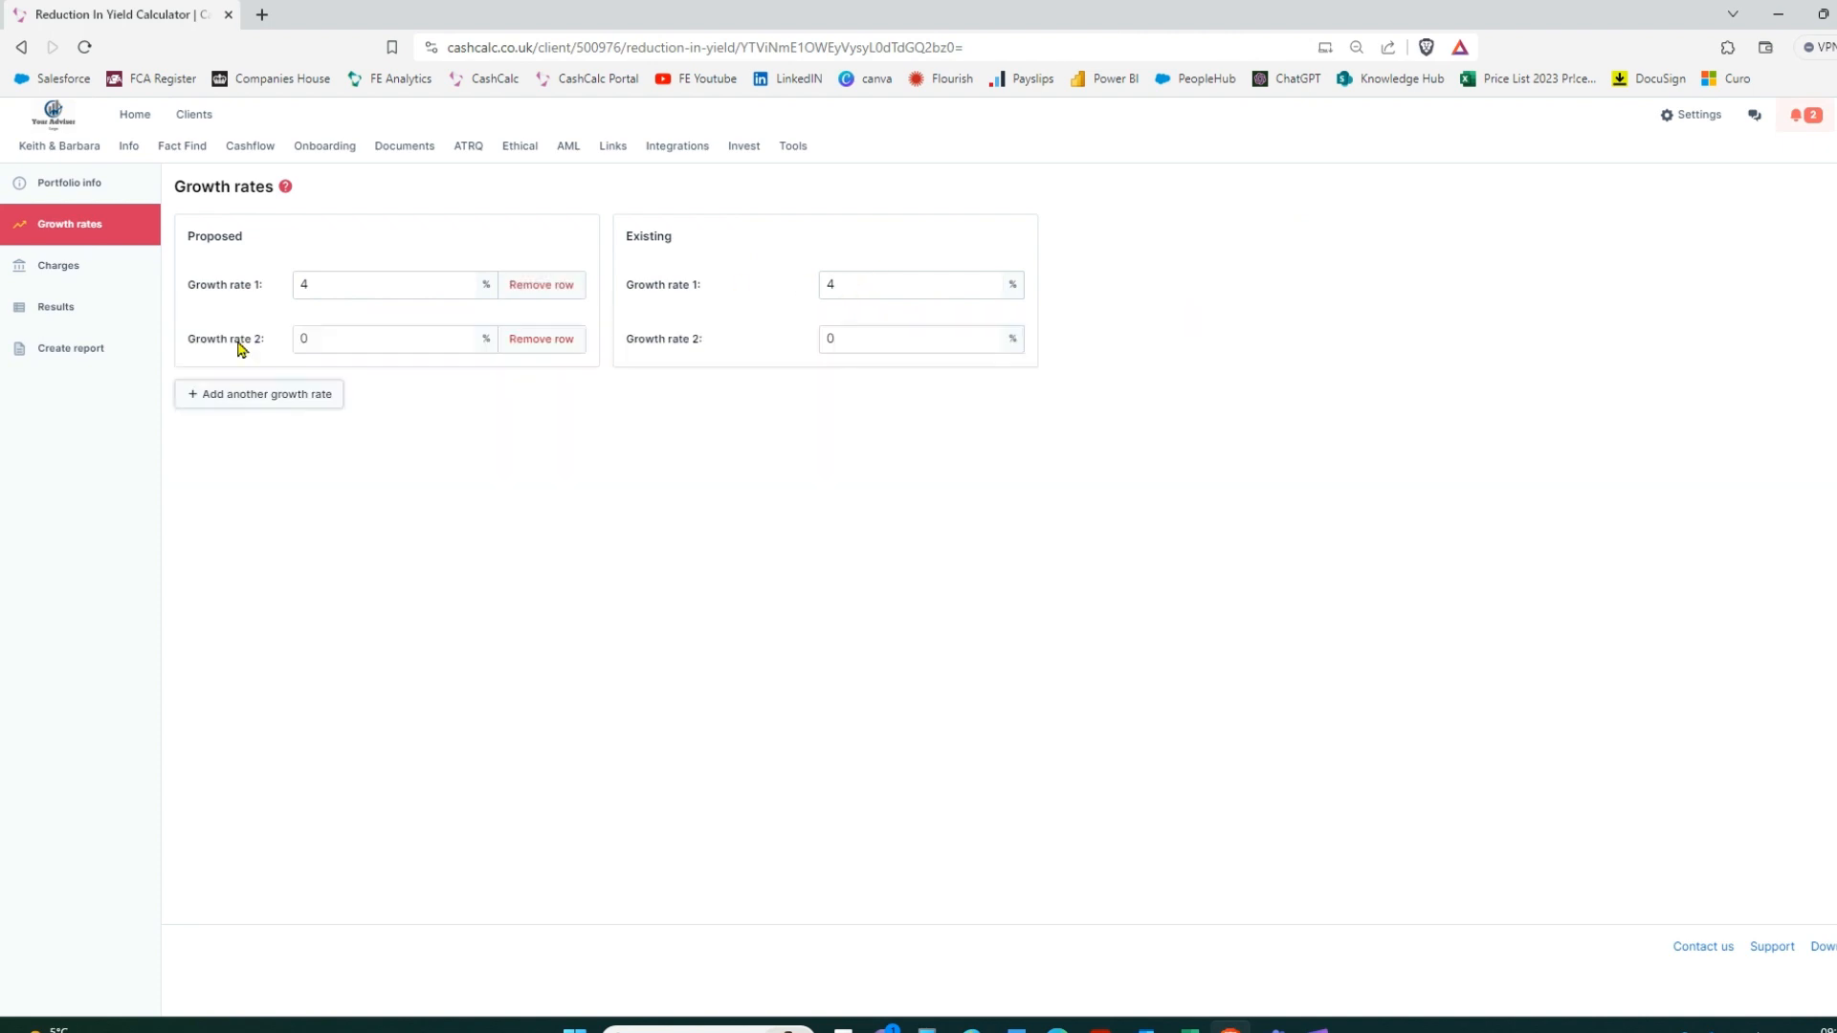
pyautogui.click(523, 340)
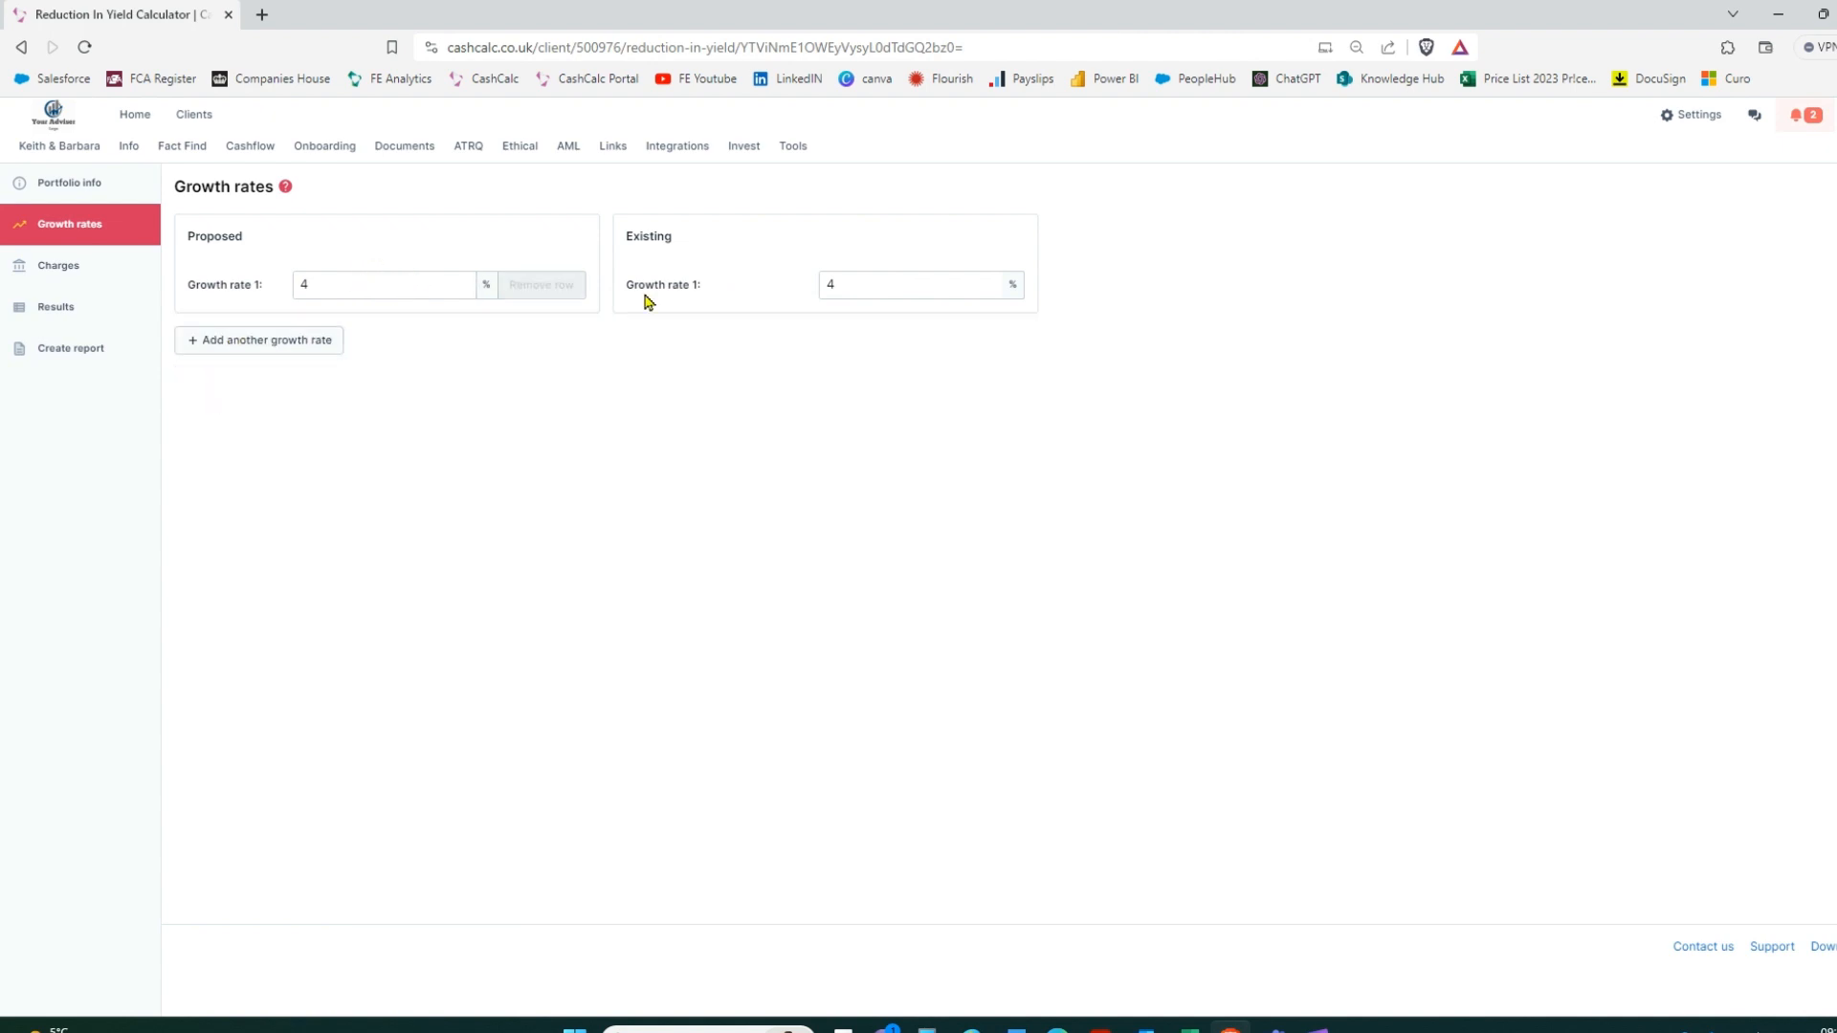
# Review the proposed portfolio's charges, checking the annual adviser fee and annual portfolio charge
pyautogui.click(104, 277)
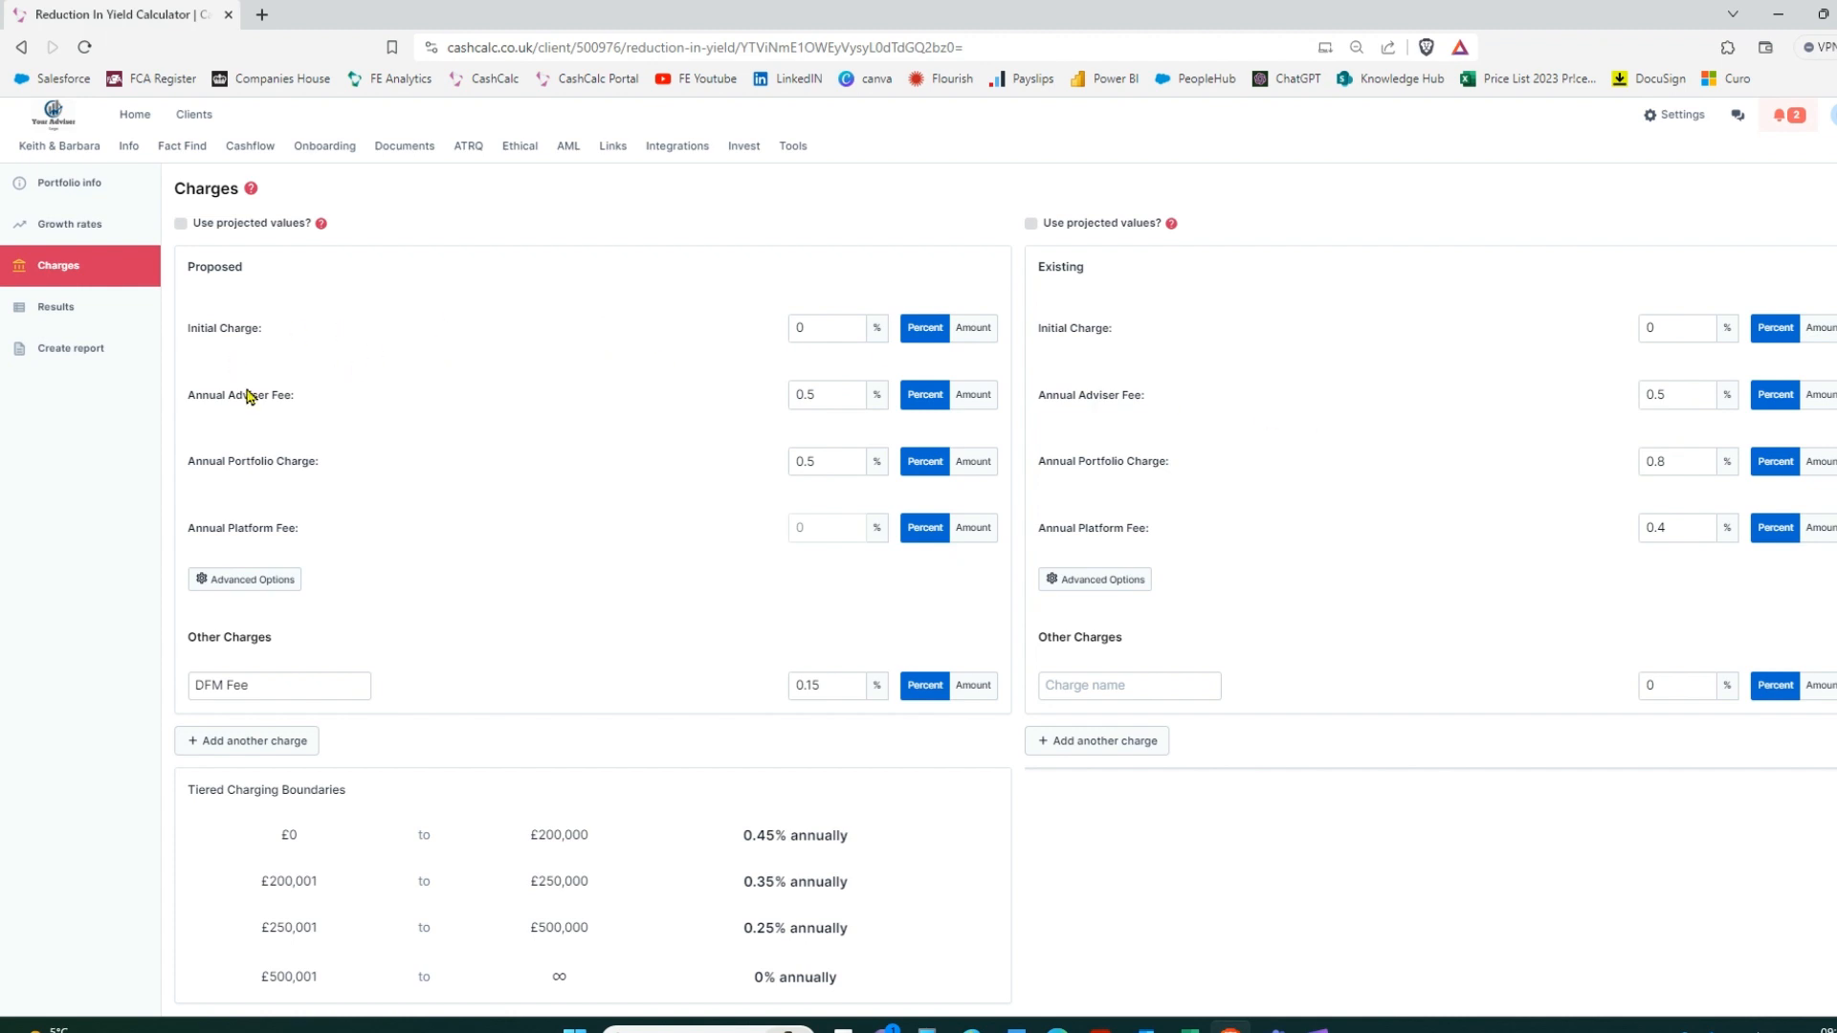
pyautogui.moveTo(828, 400); pyautogui.dragTo(782, 406)
pyautogui.moveTo(821, 464); pyautogui.dragTo(741, 501)
# Examine the proposed portfolio's tiered platform charge thresholds and rates, and close the tiered charging settings without saving
pyautogui.click(253, 586)
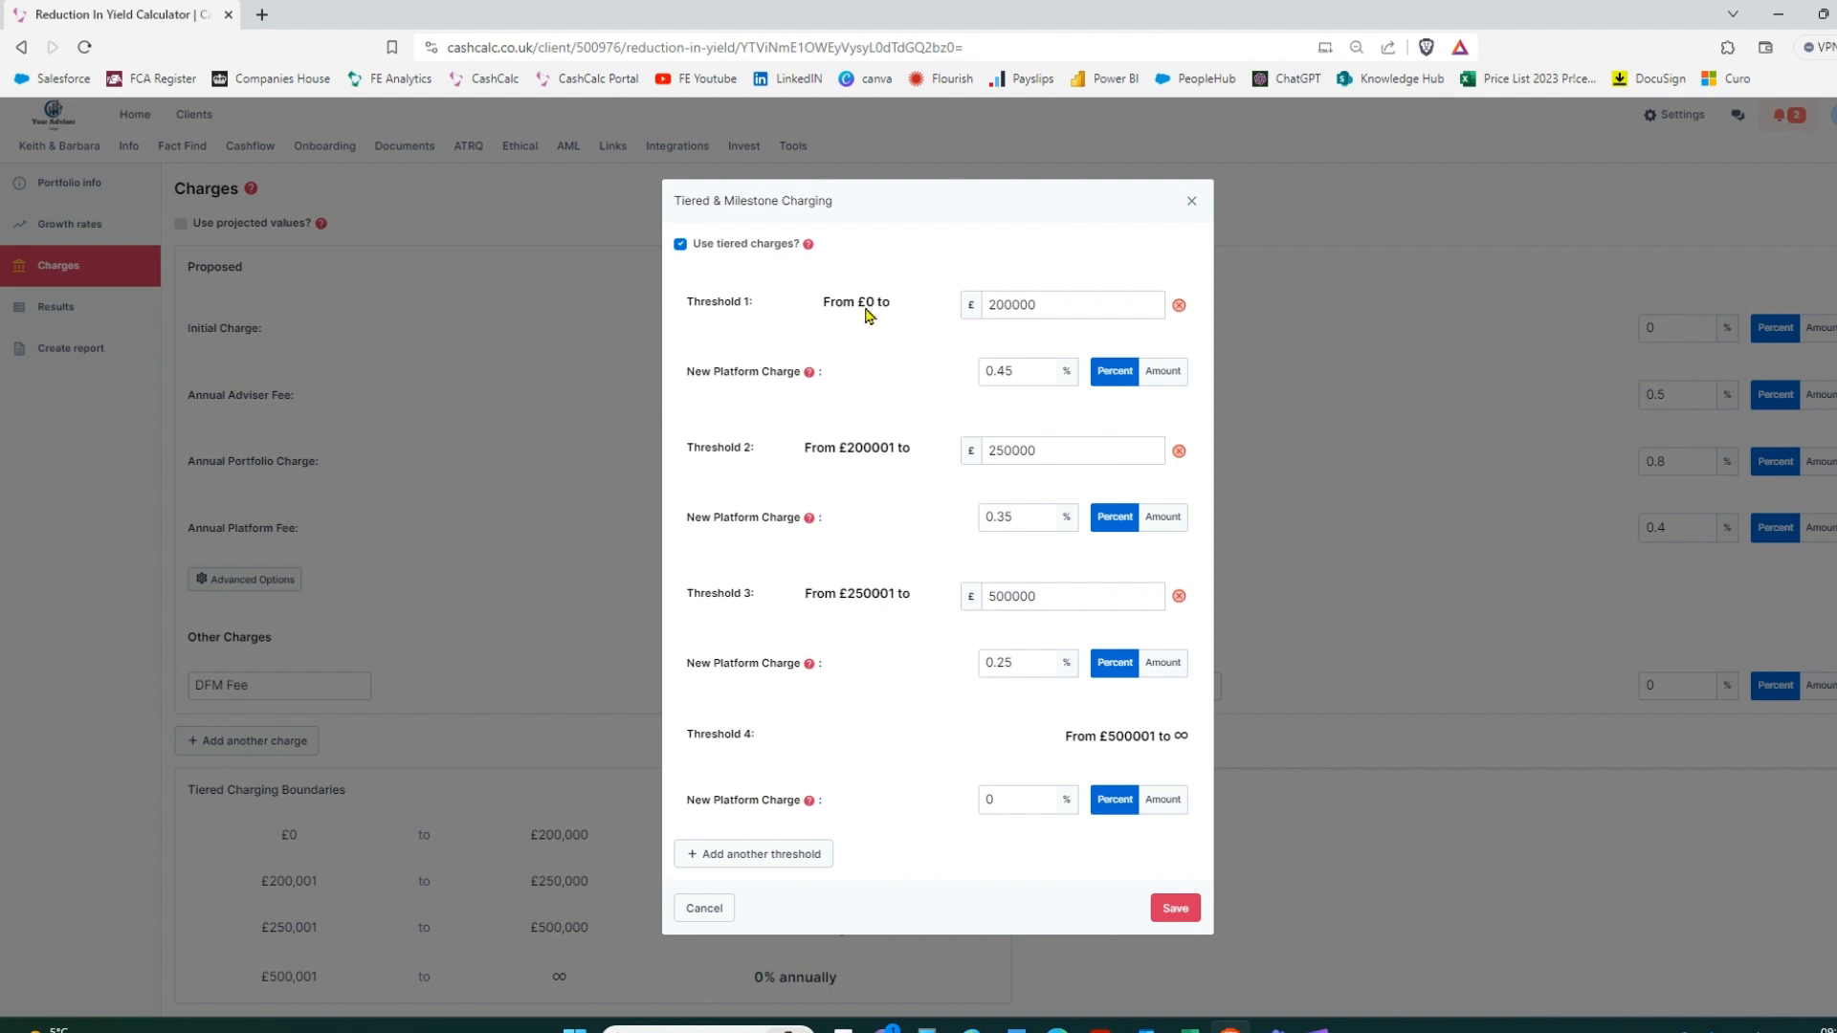
pyautogui.doubleClick(1014, 371)
pyautogui.moveTo(1041, 449); pyautogui.dragTo(1001, 450)
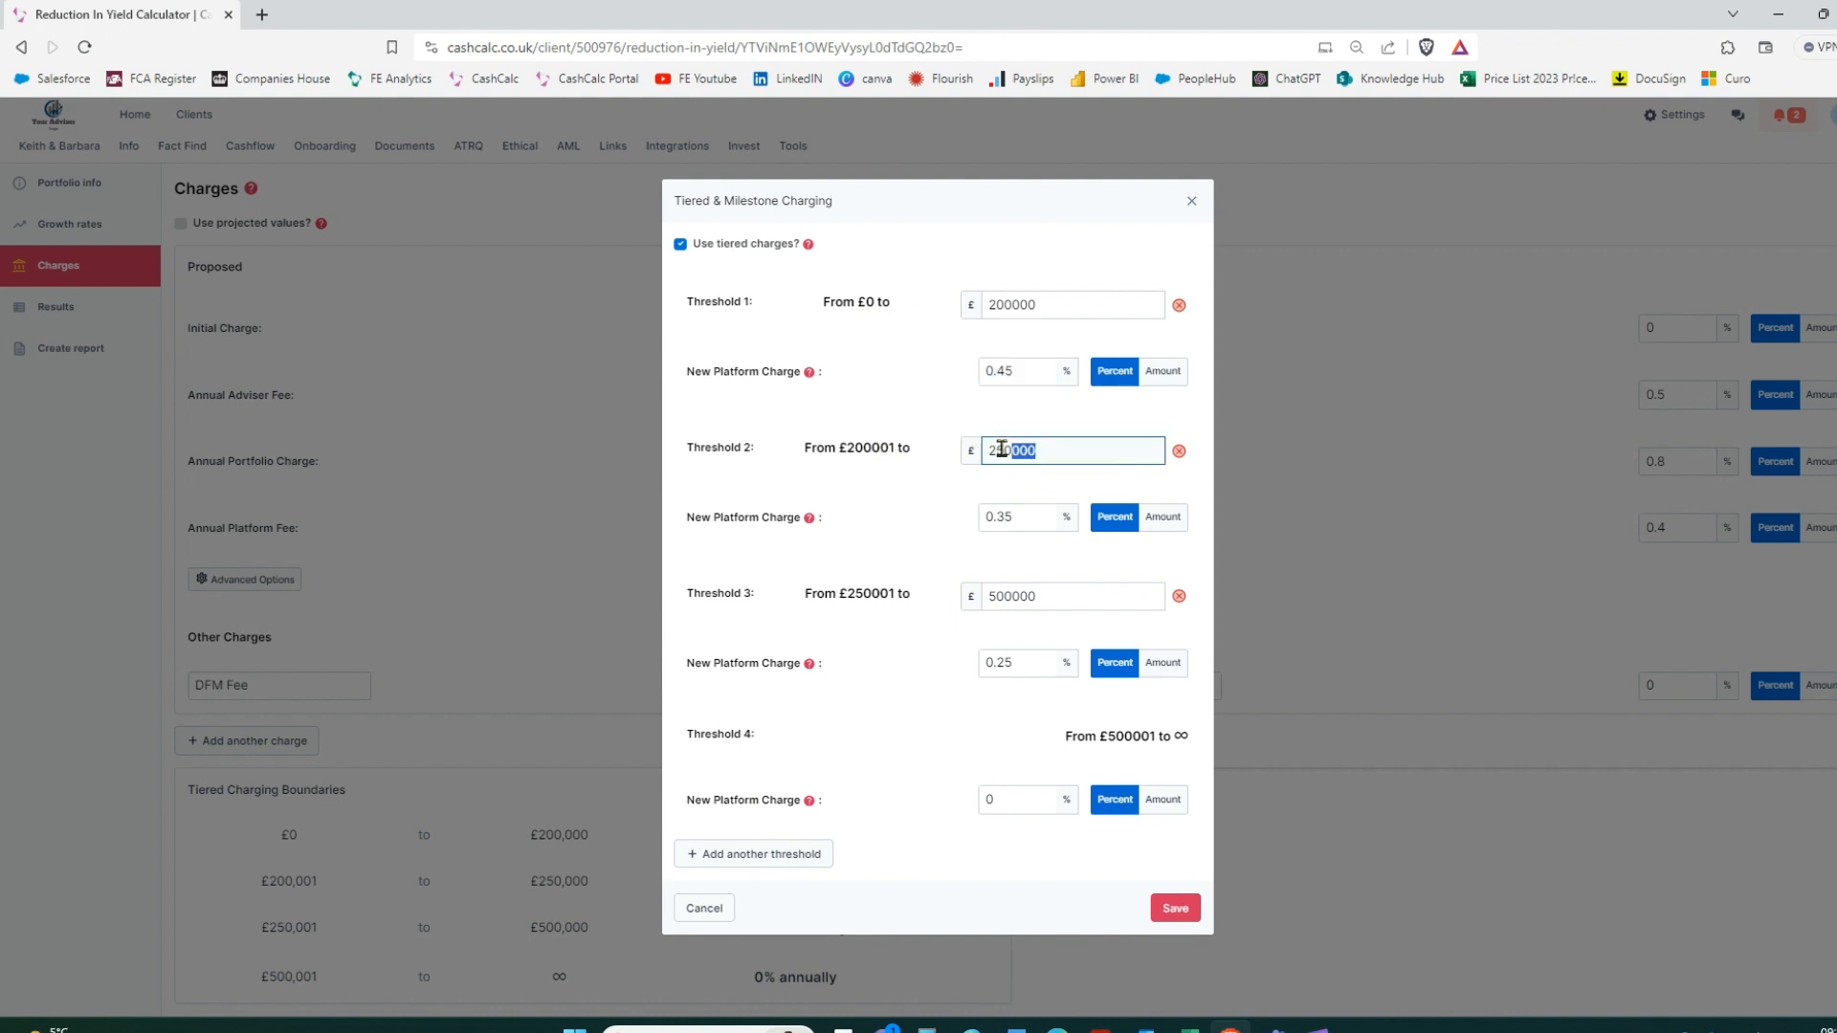
pyautogui.doubleClick(1016, 522)
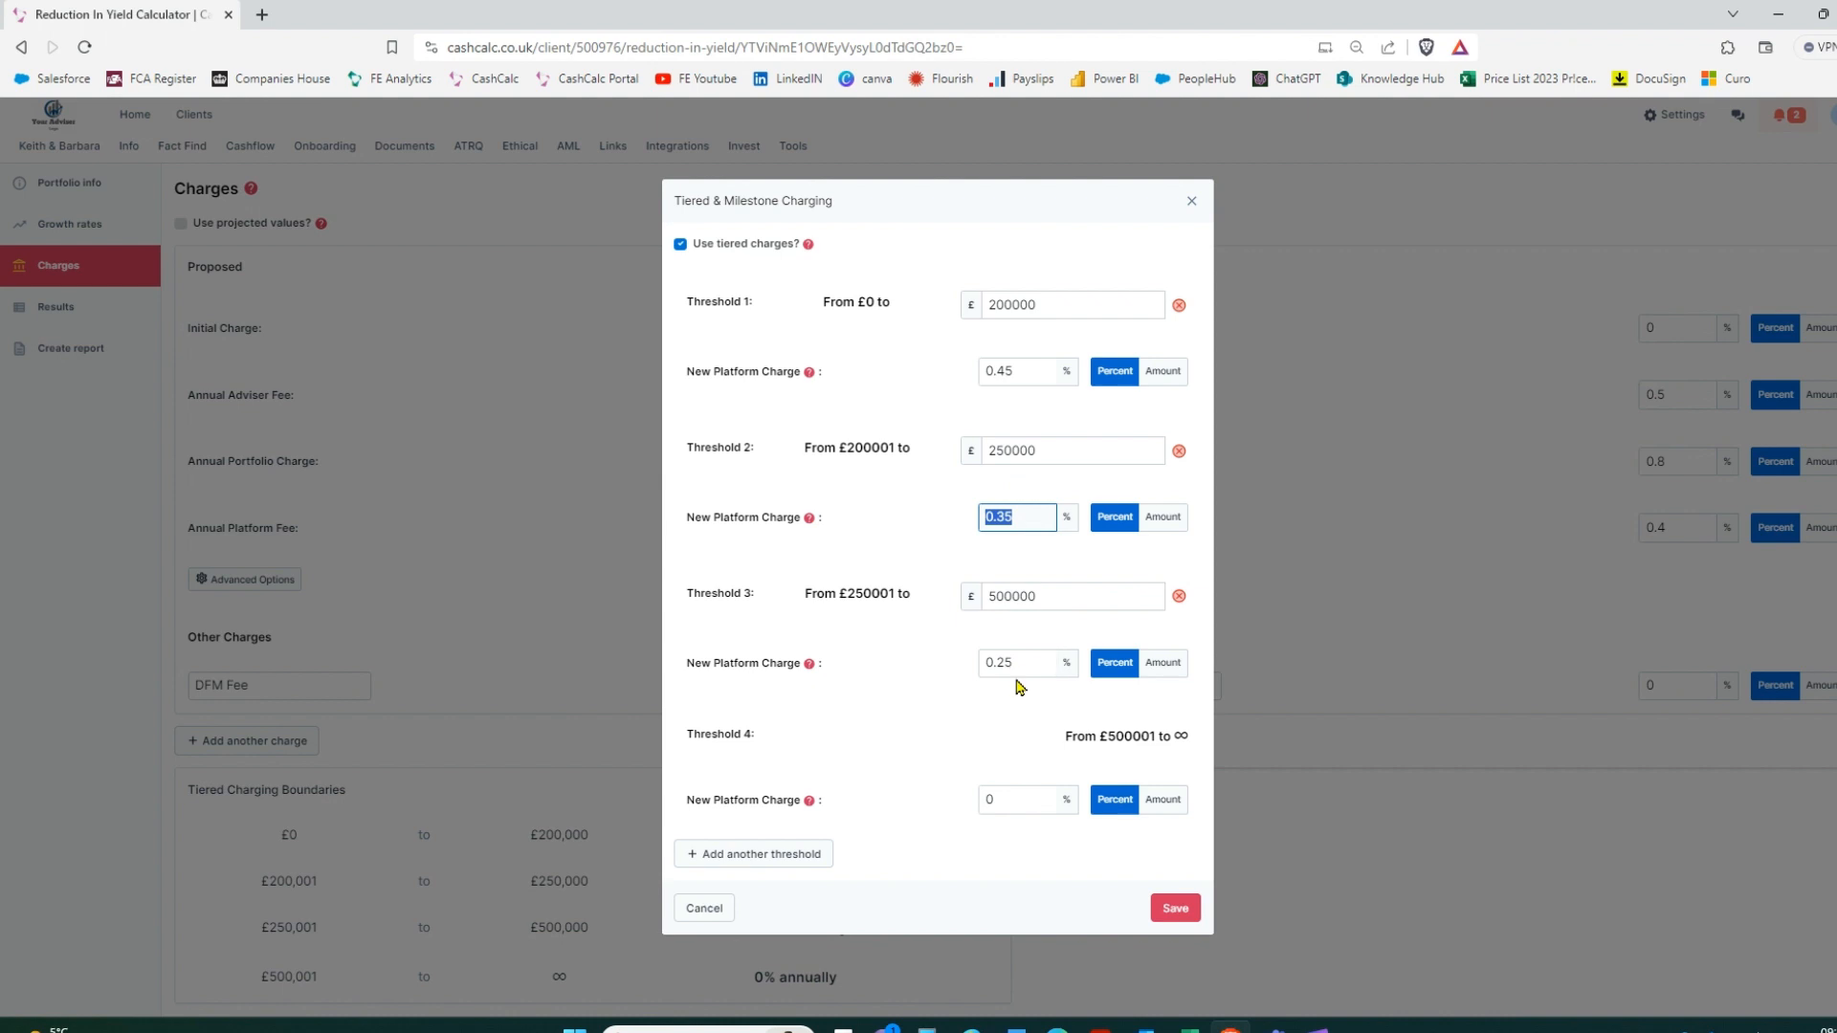
pyautogui.click(1018, 807)
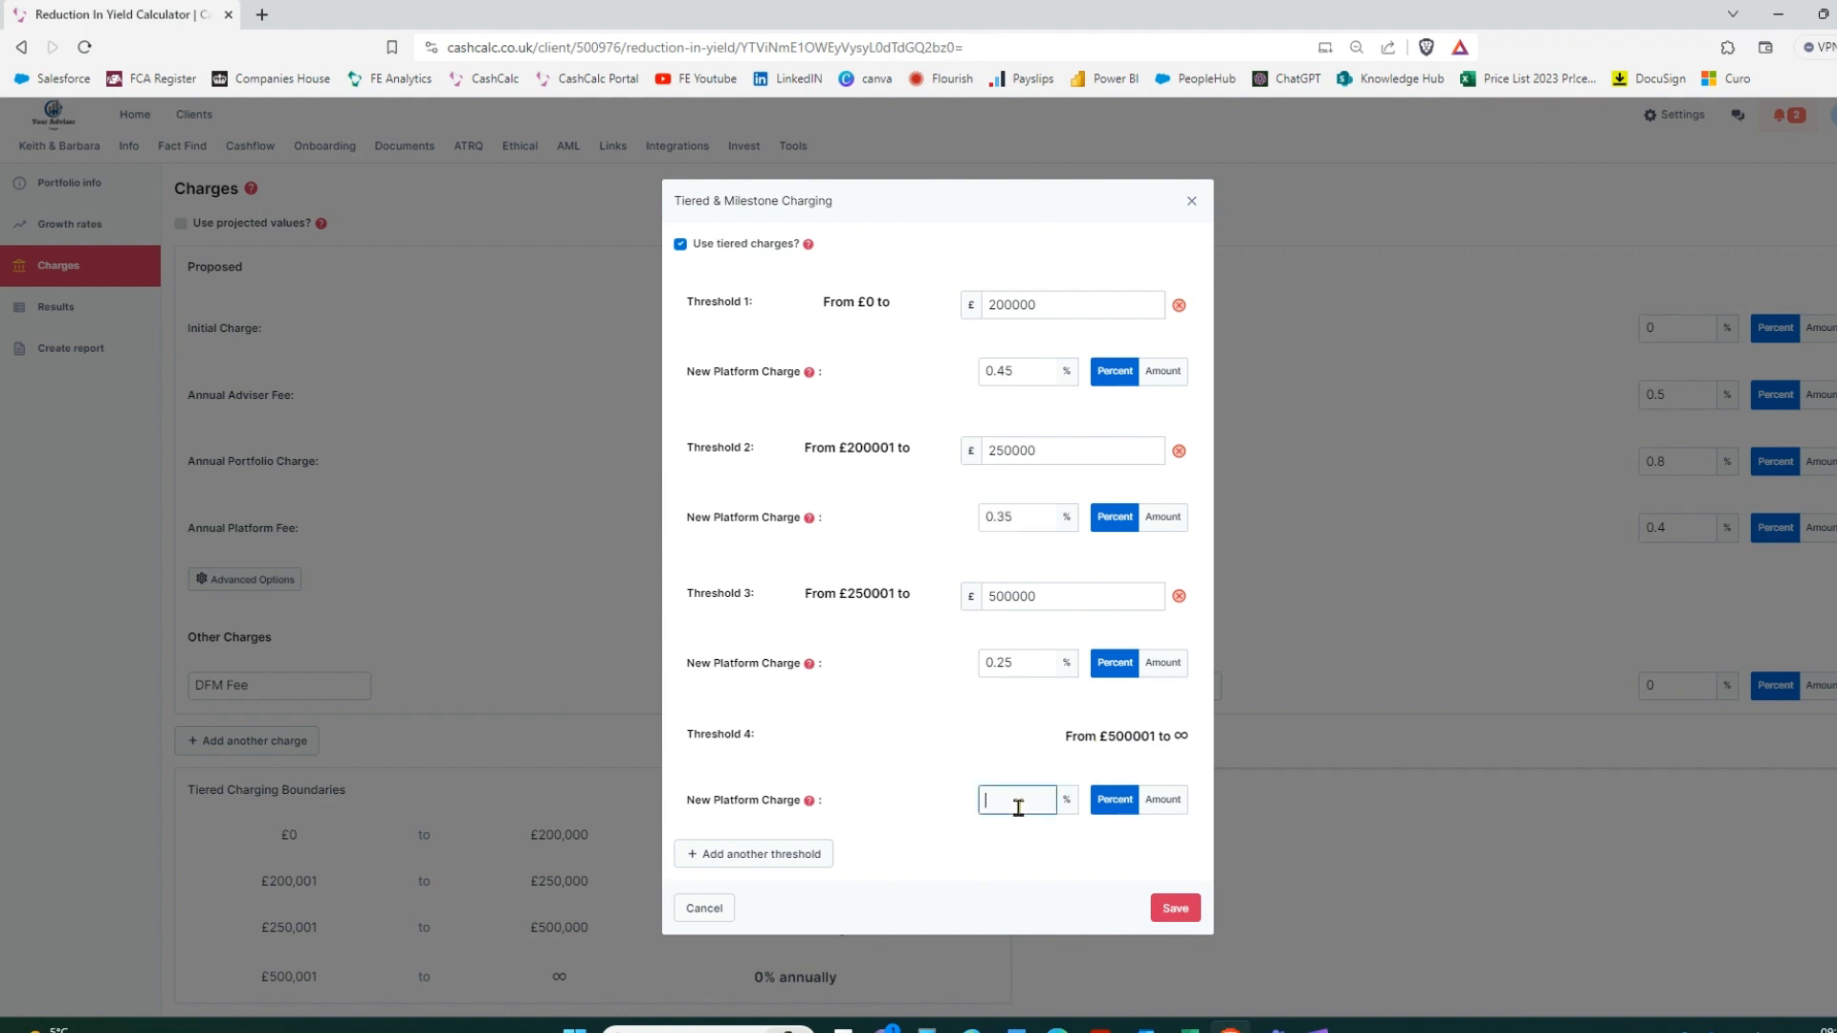
pyautogui.click(1191, 201)
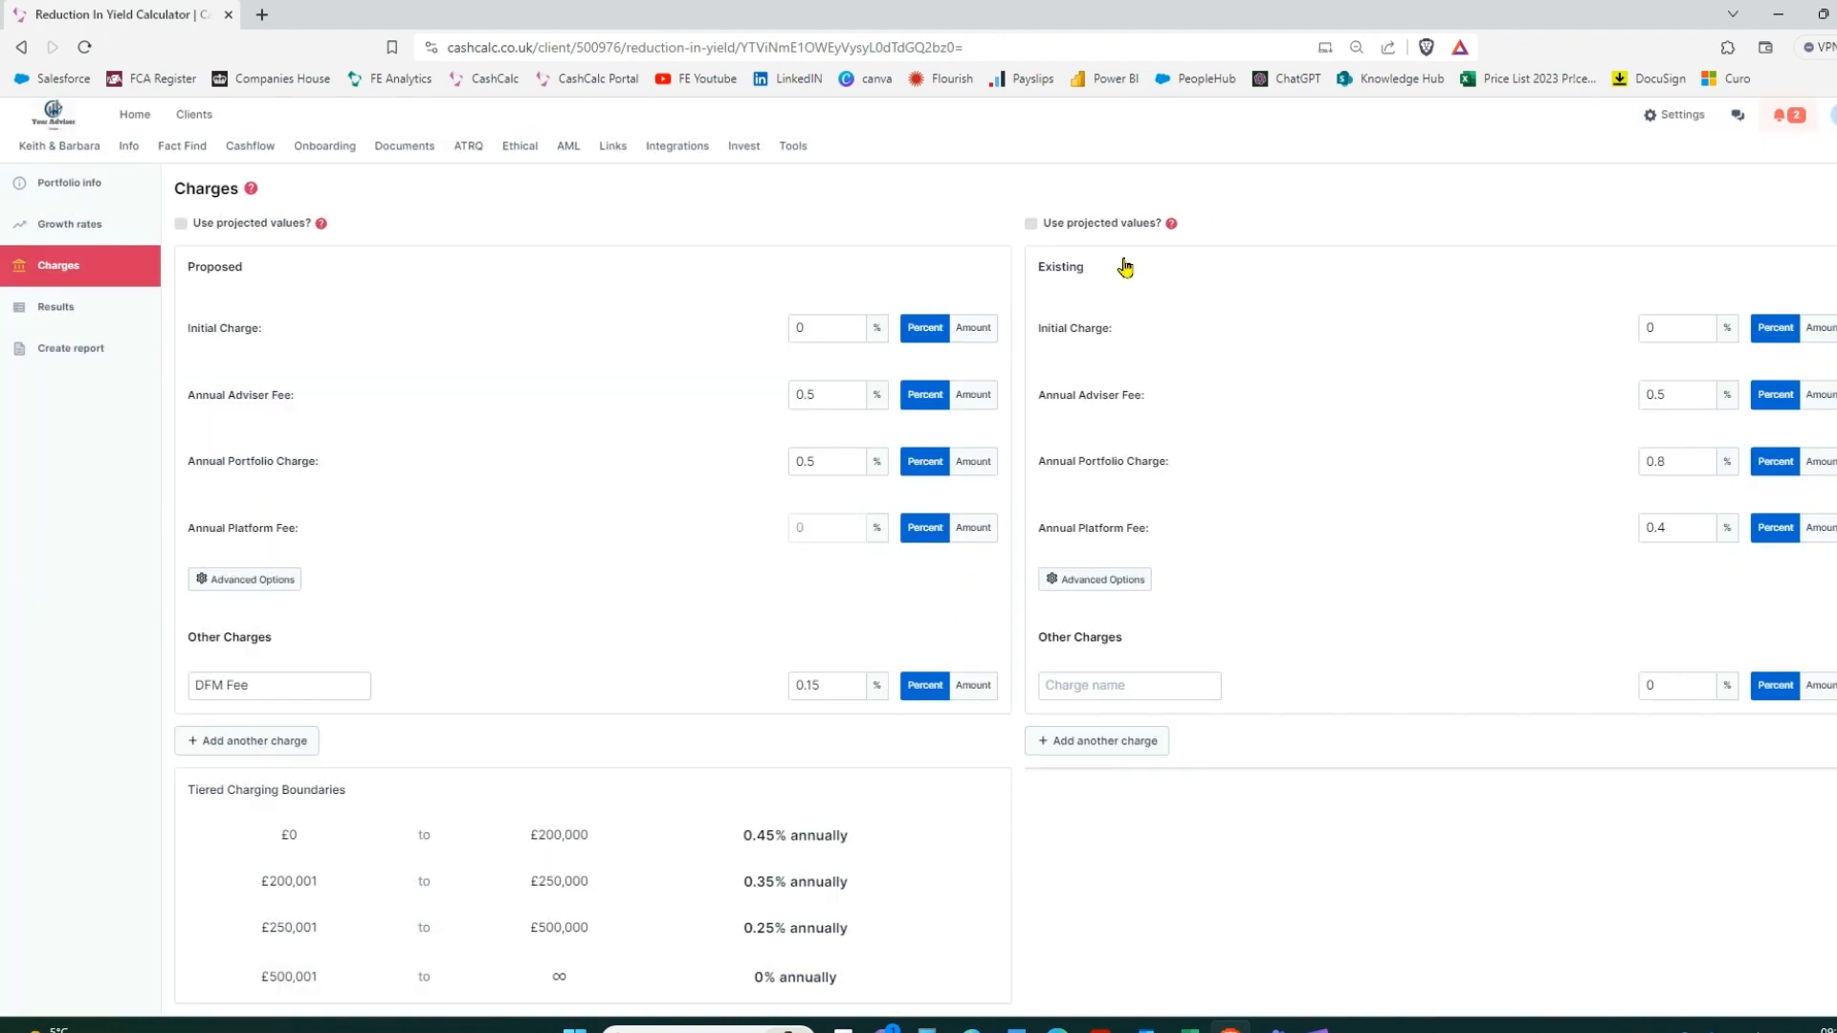
# Add a blank charge below the DFM Fee in the proposed portfolio's other charges and remove it again
pyautogui.scroll(-1, 714, 492)
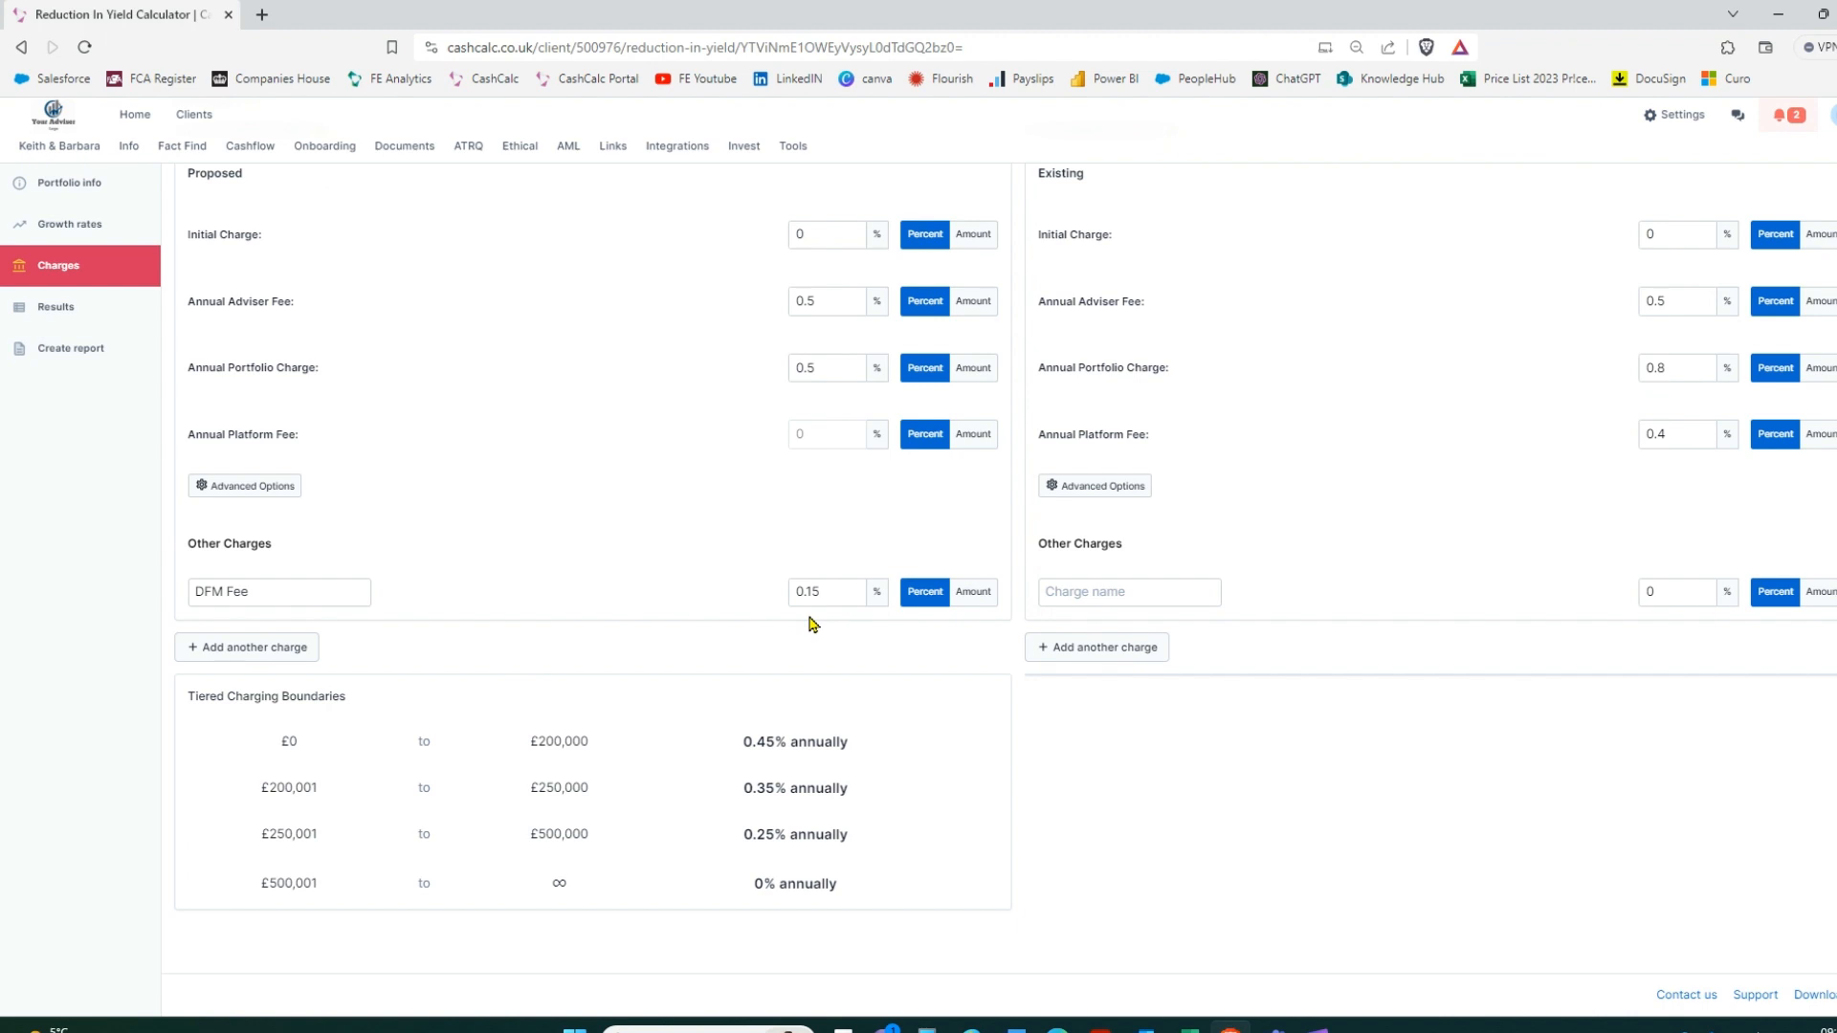
pyautogui.click(242, 647)
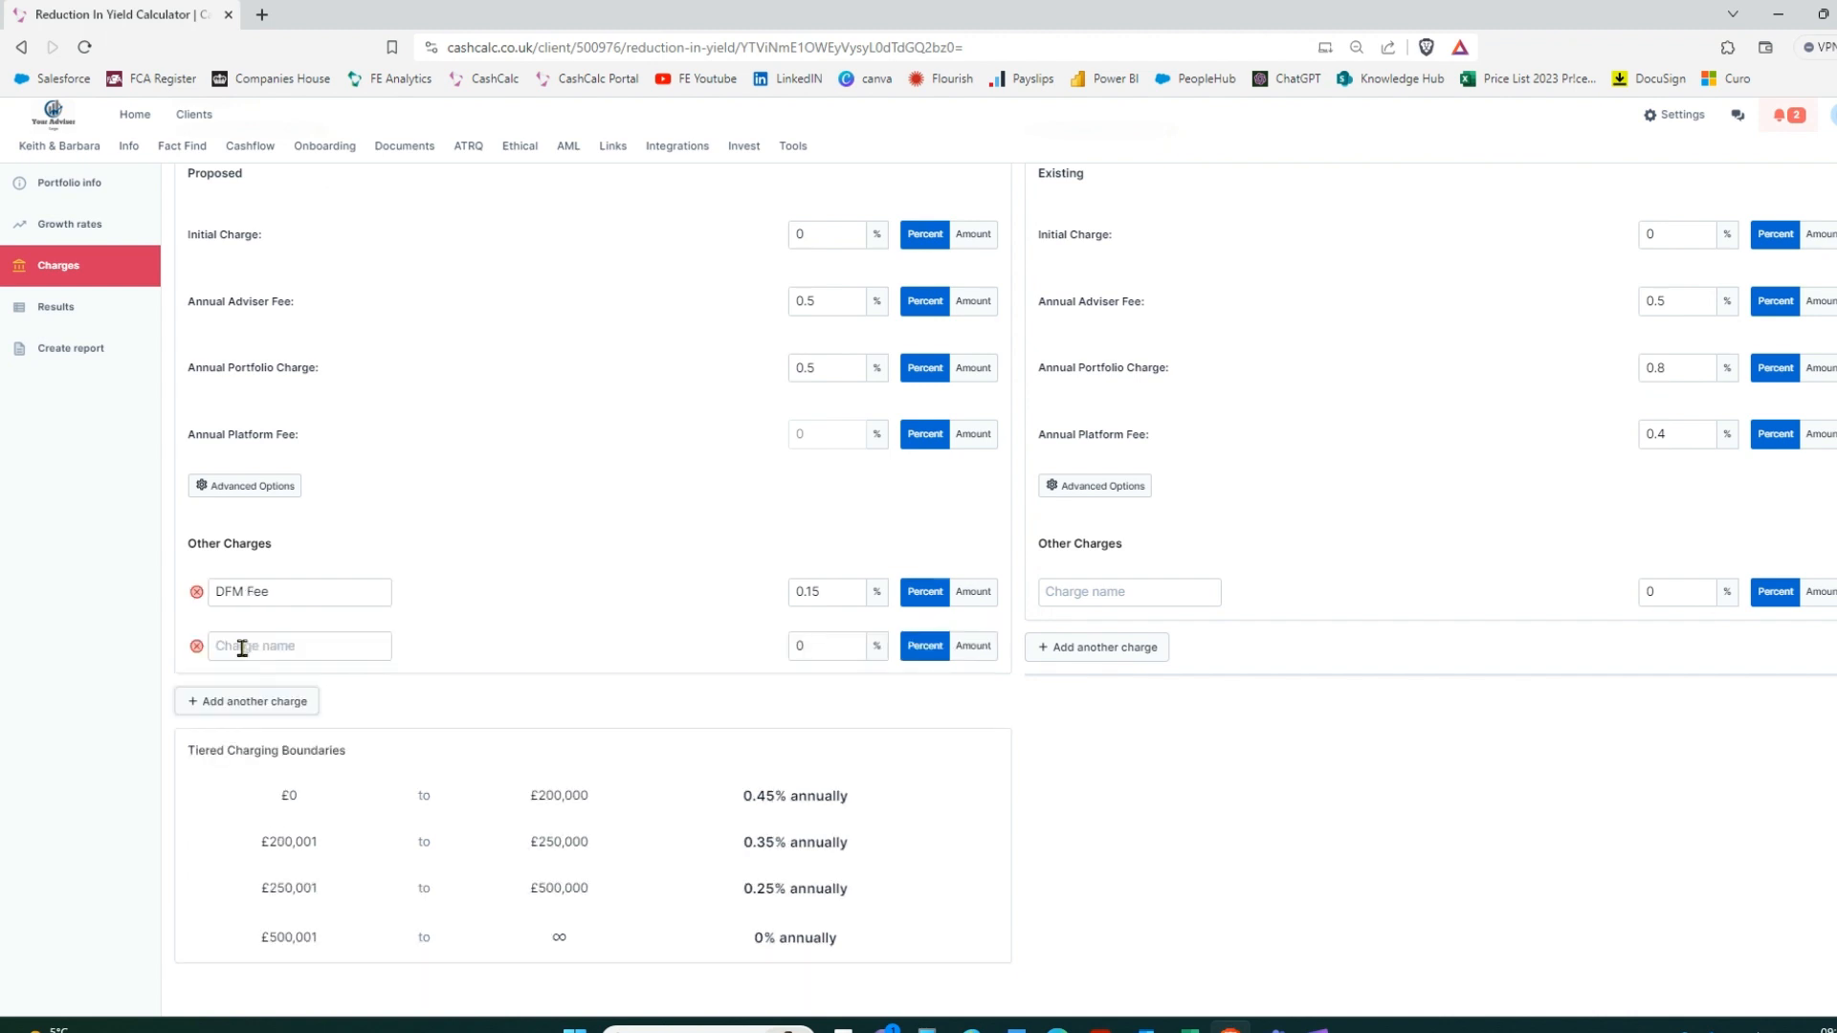
pyautogui.click(197, 645)
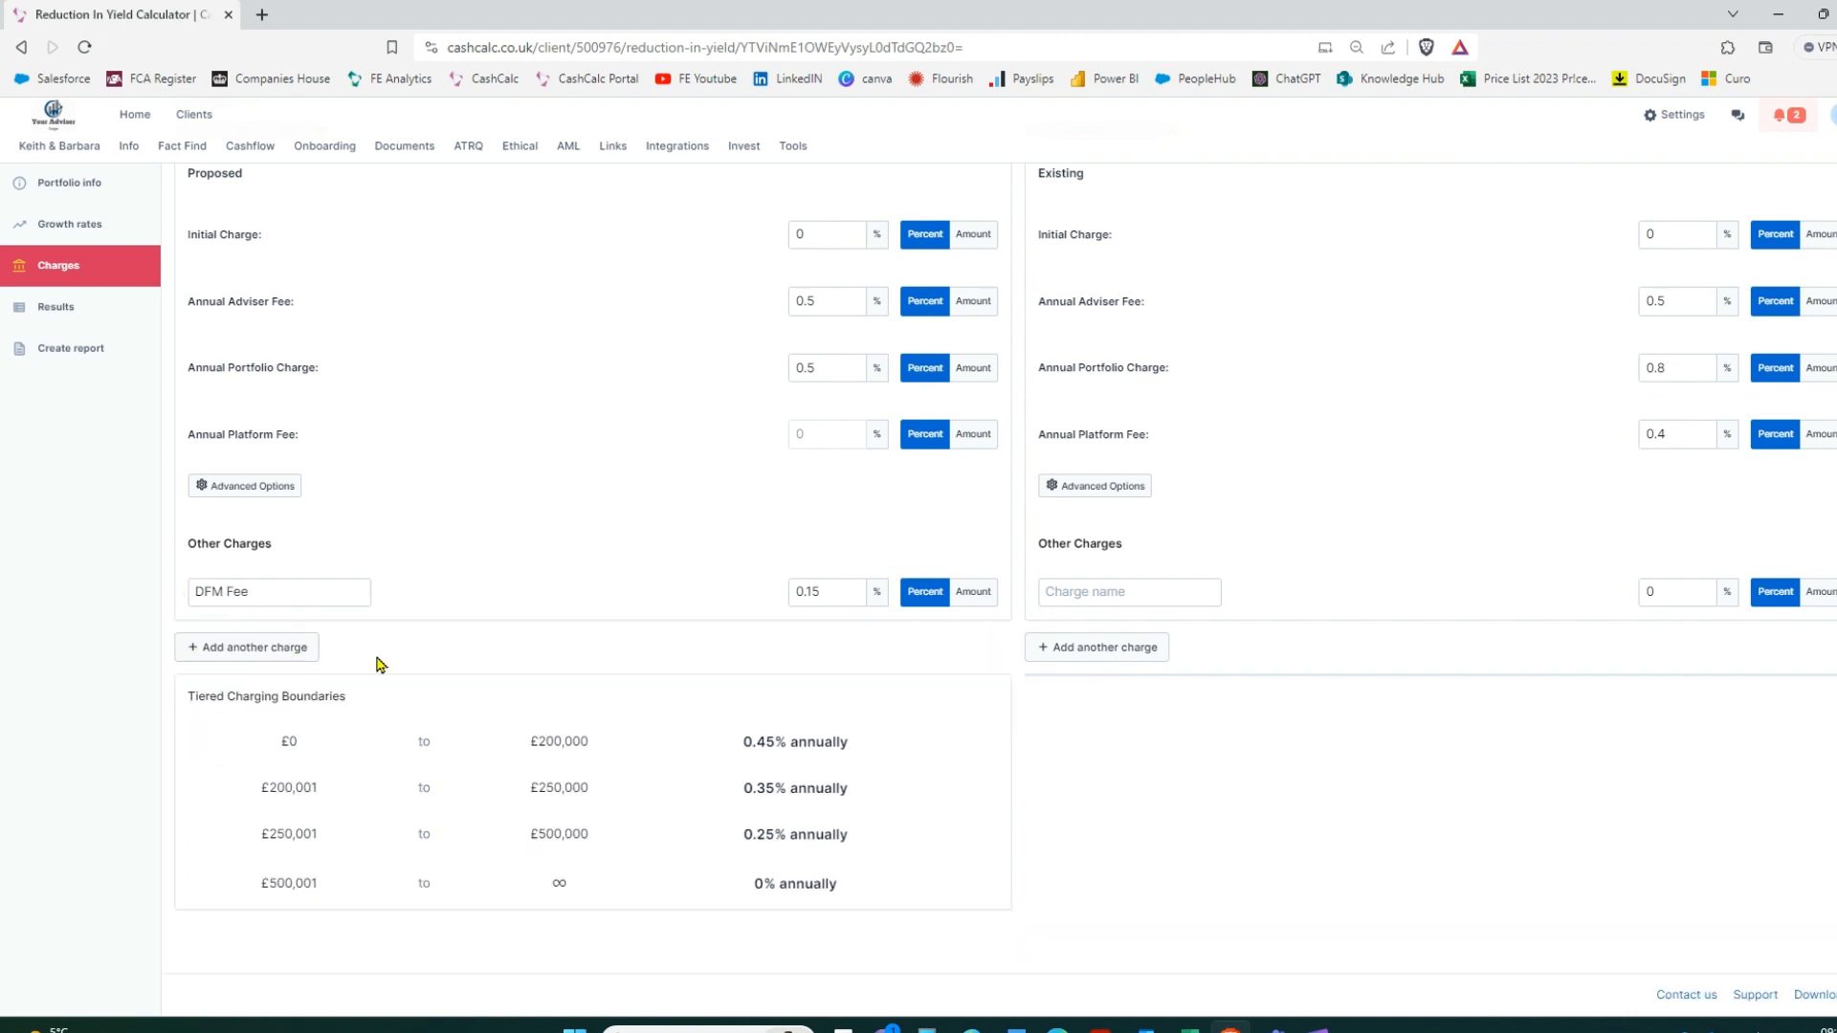
pyautogui.scroll(1, 1507, 508)
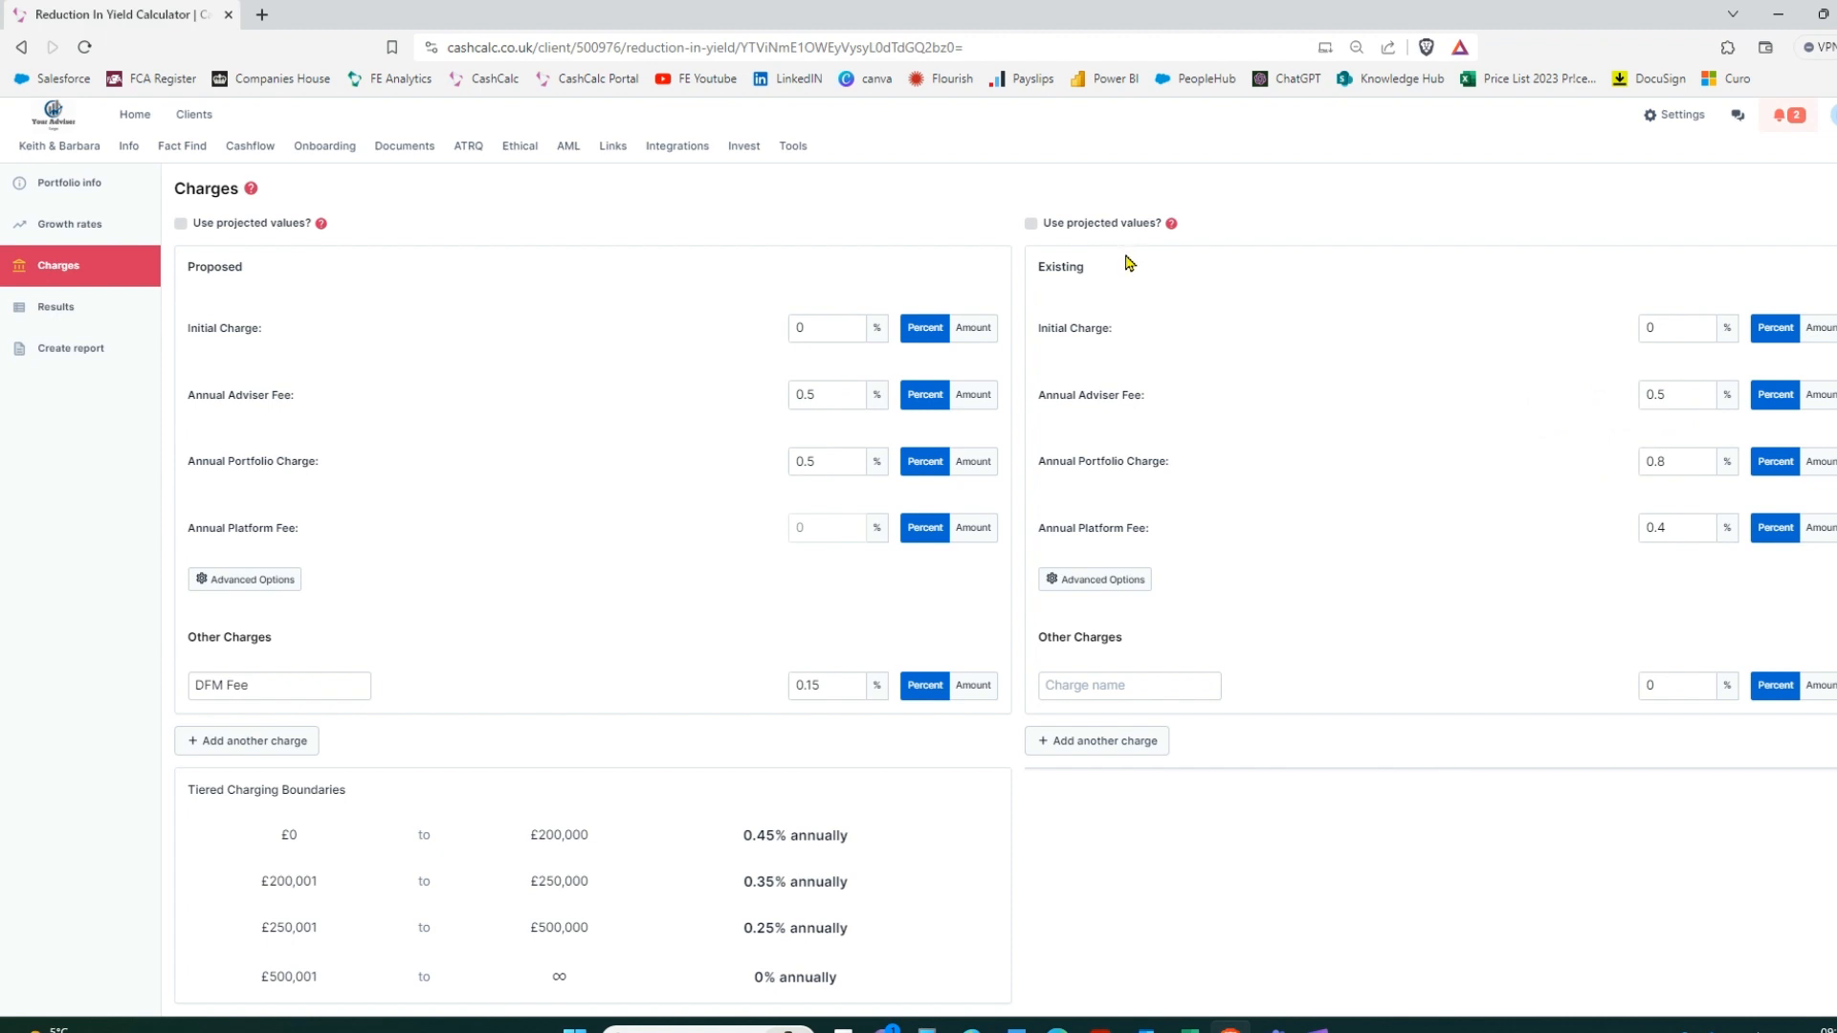
# Switch the existing portfolio to projected values, open Projected Value 1 for entry, and switch back to itemised charges
pyautogui.click(1031, 226)
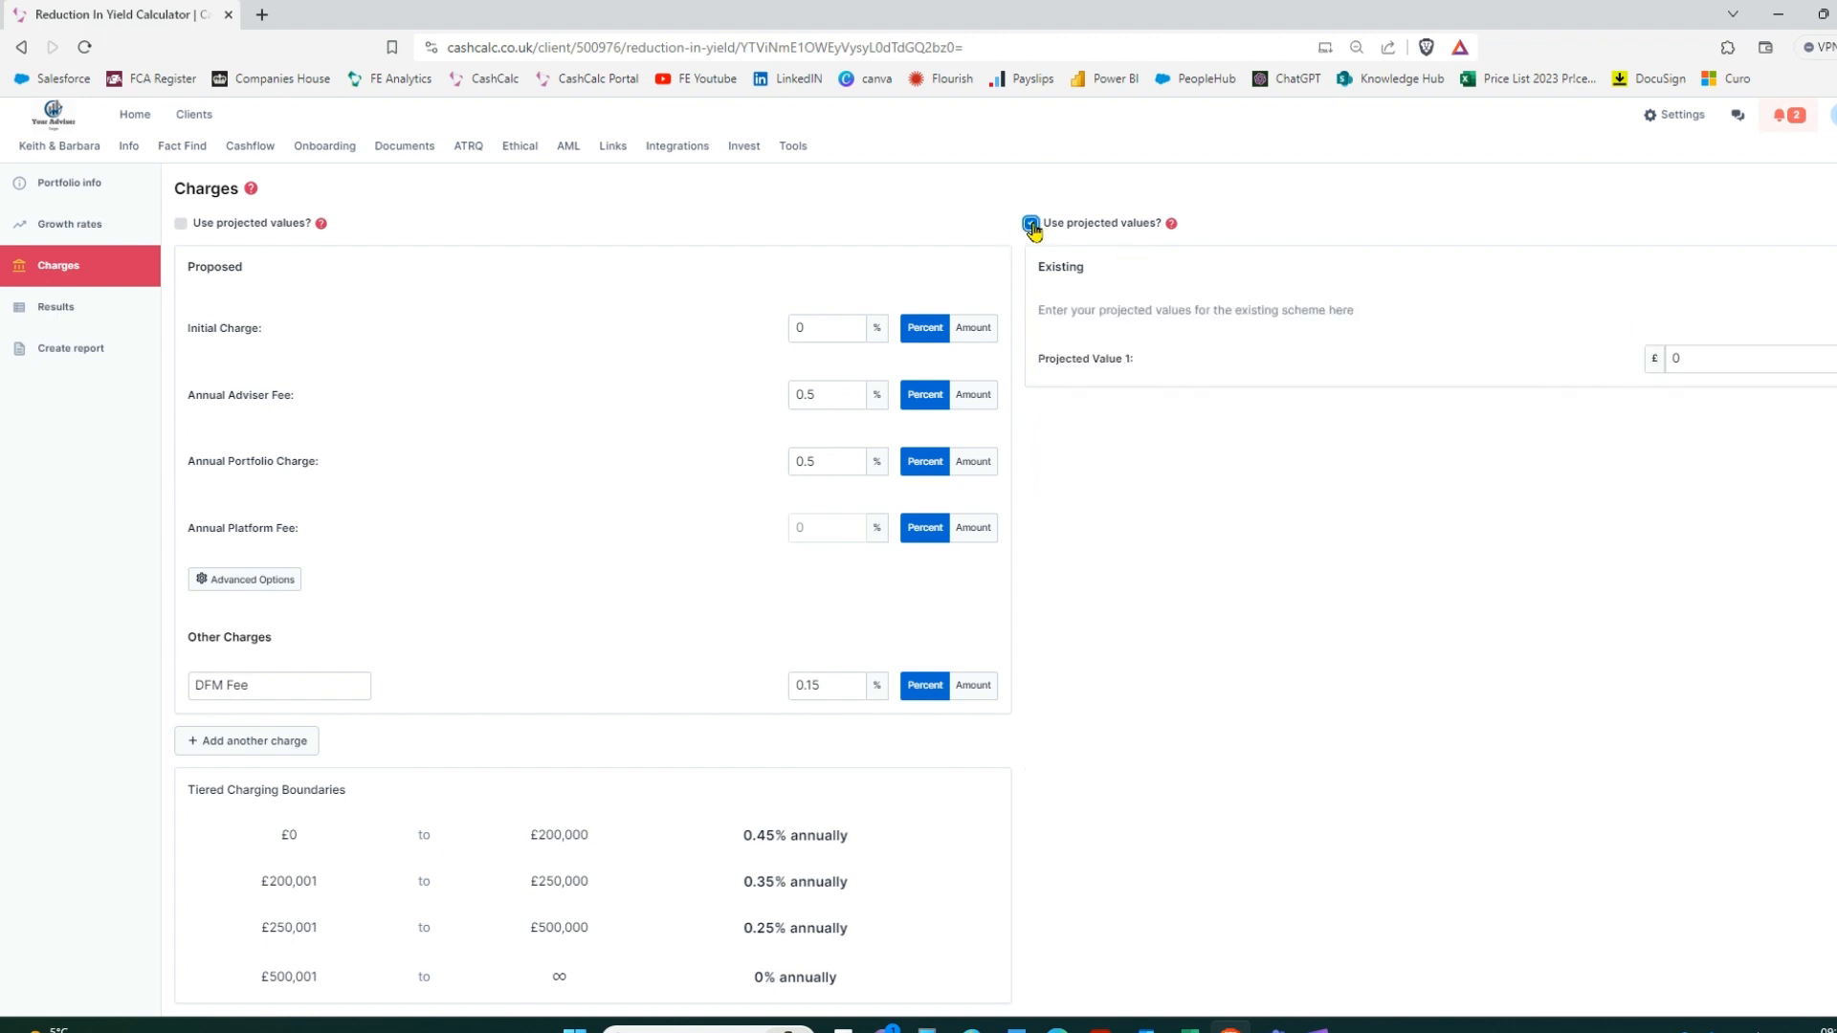
pyautogui.click(1699, 354)
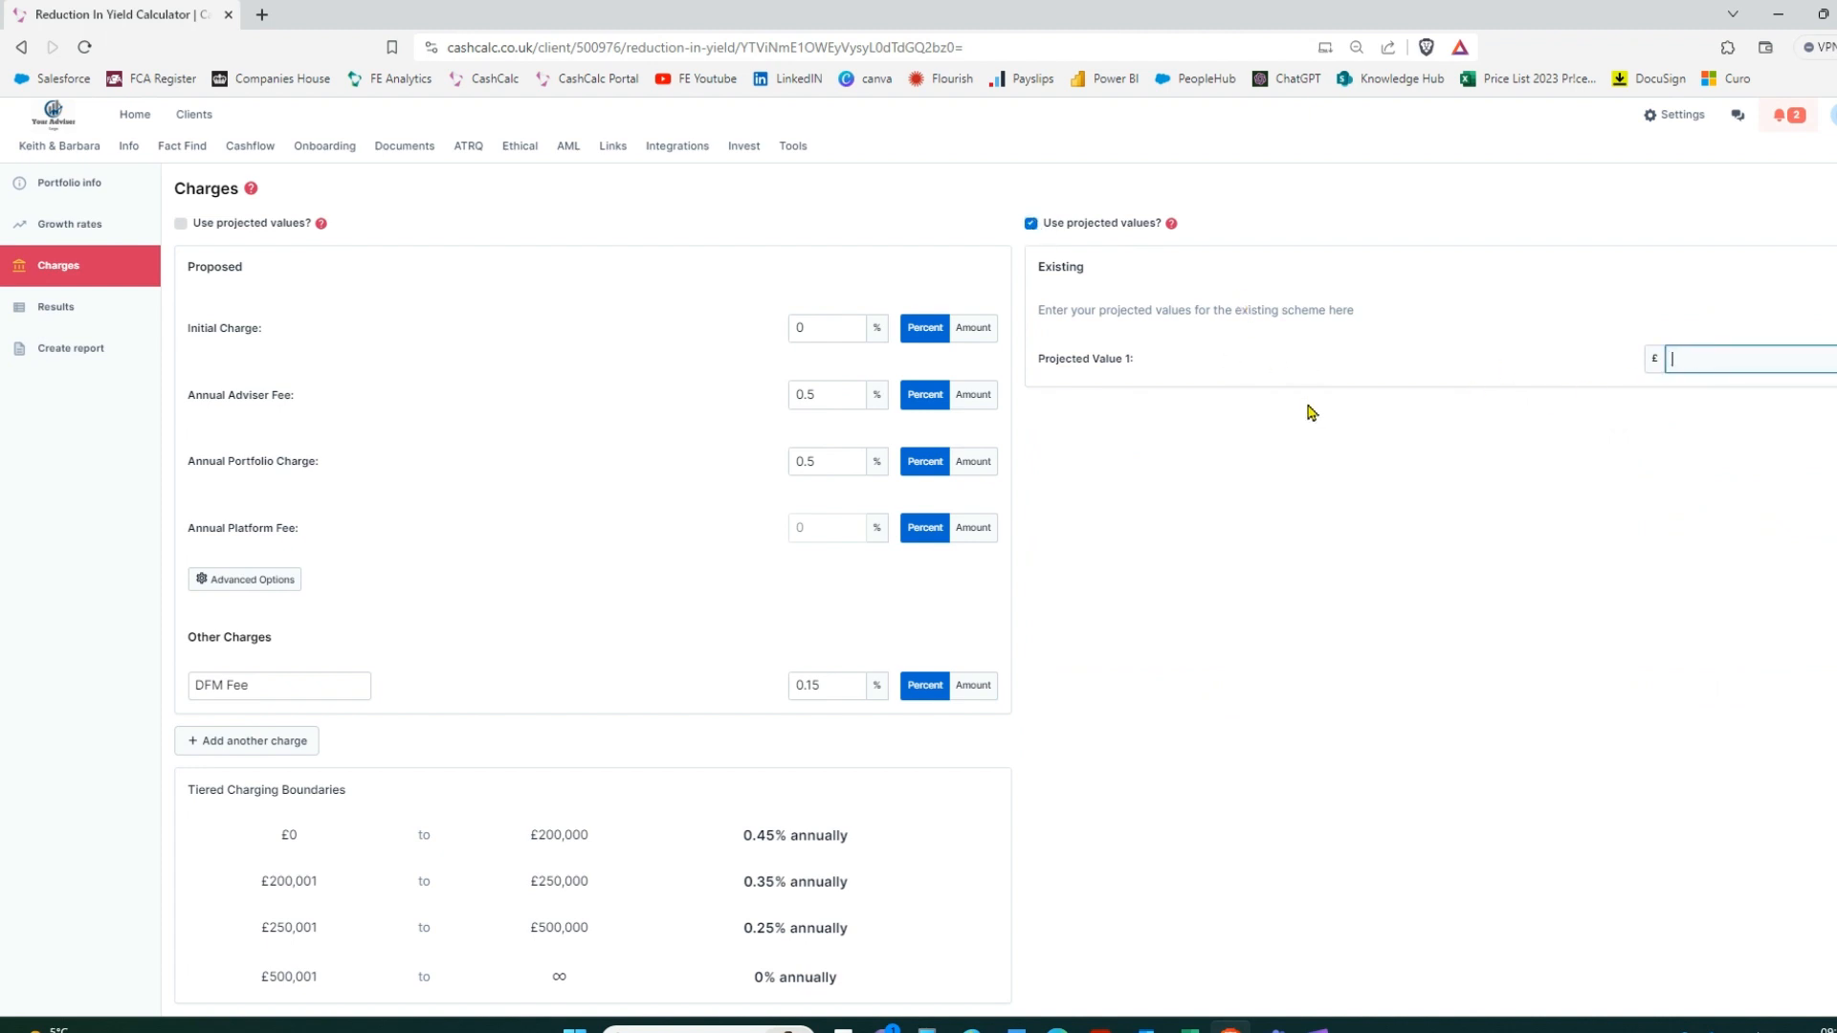
pyautogui.click(1031, 225)
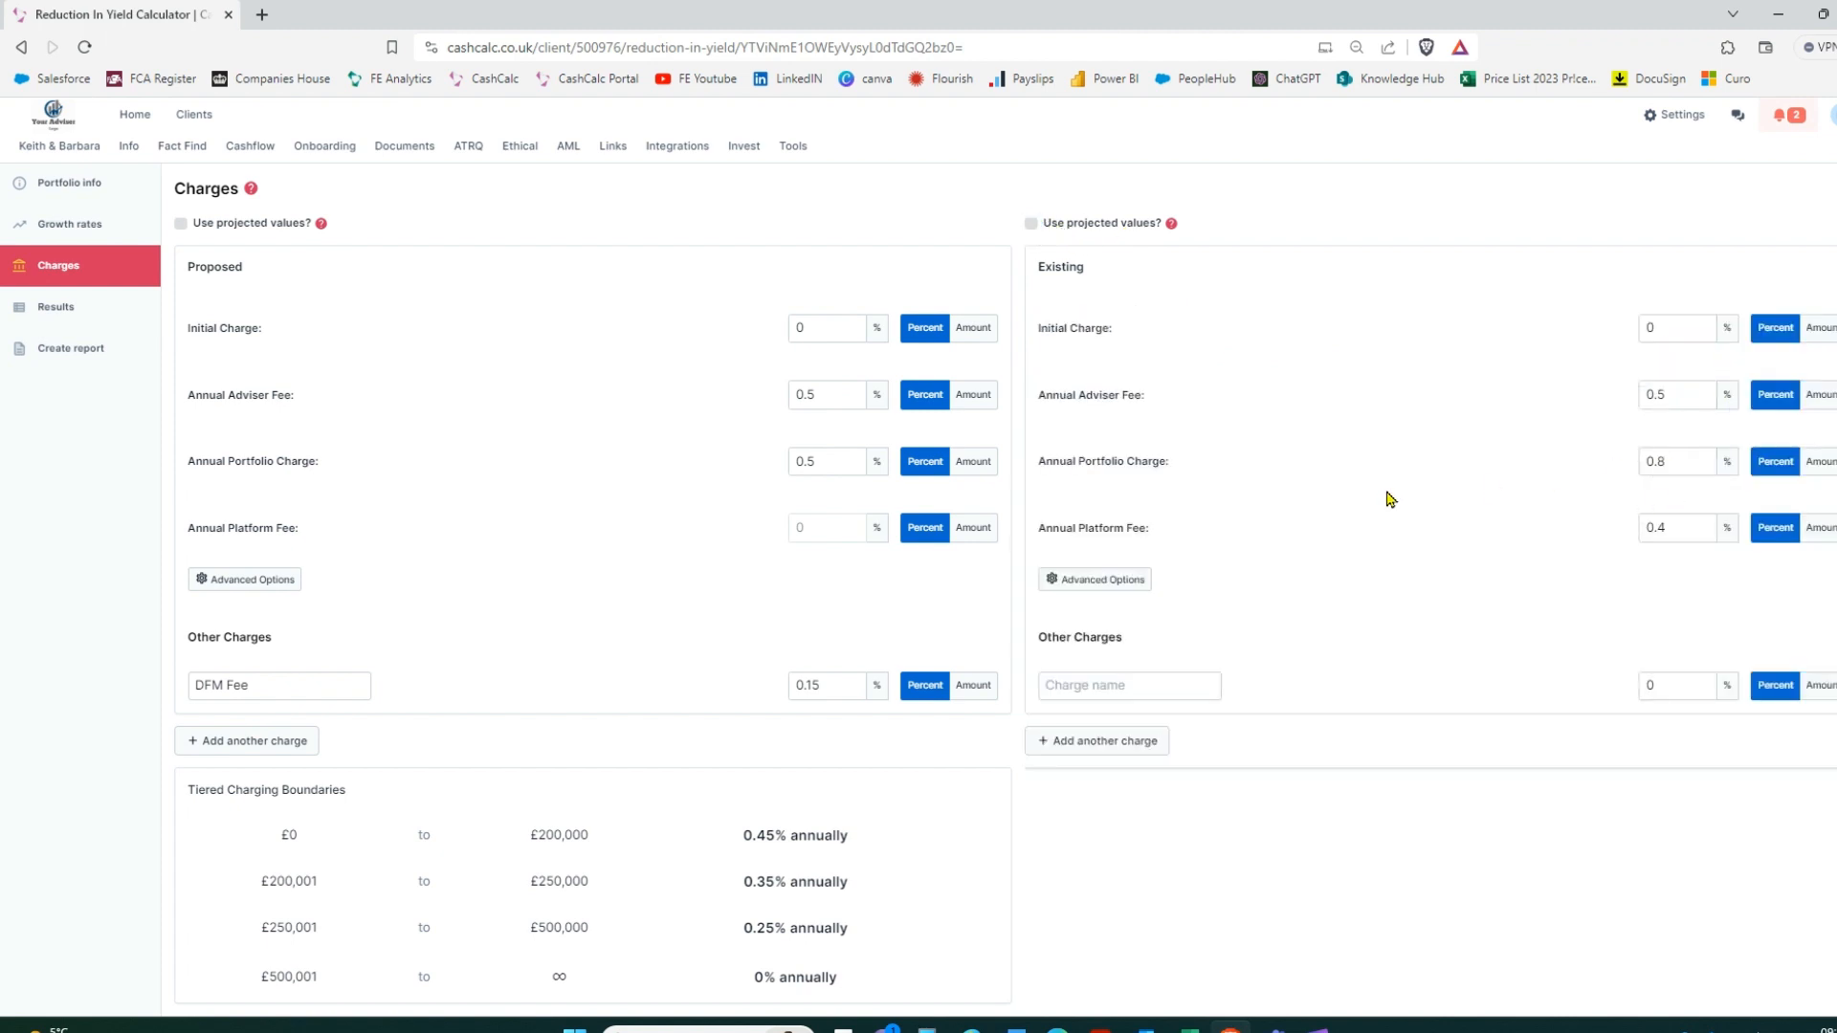
# Compare the two portfolios' final values and reduction in yield in the results, including the rate of return needed to match
pyautogui.click(92, 319)
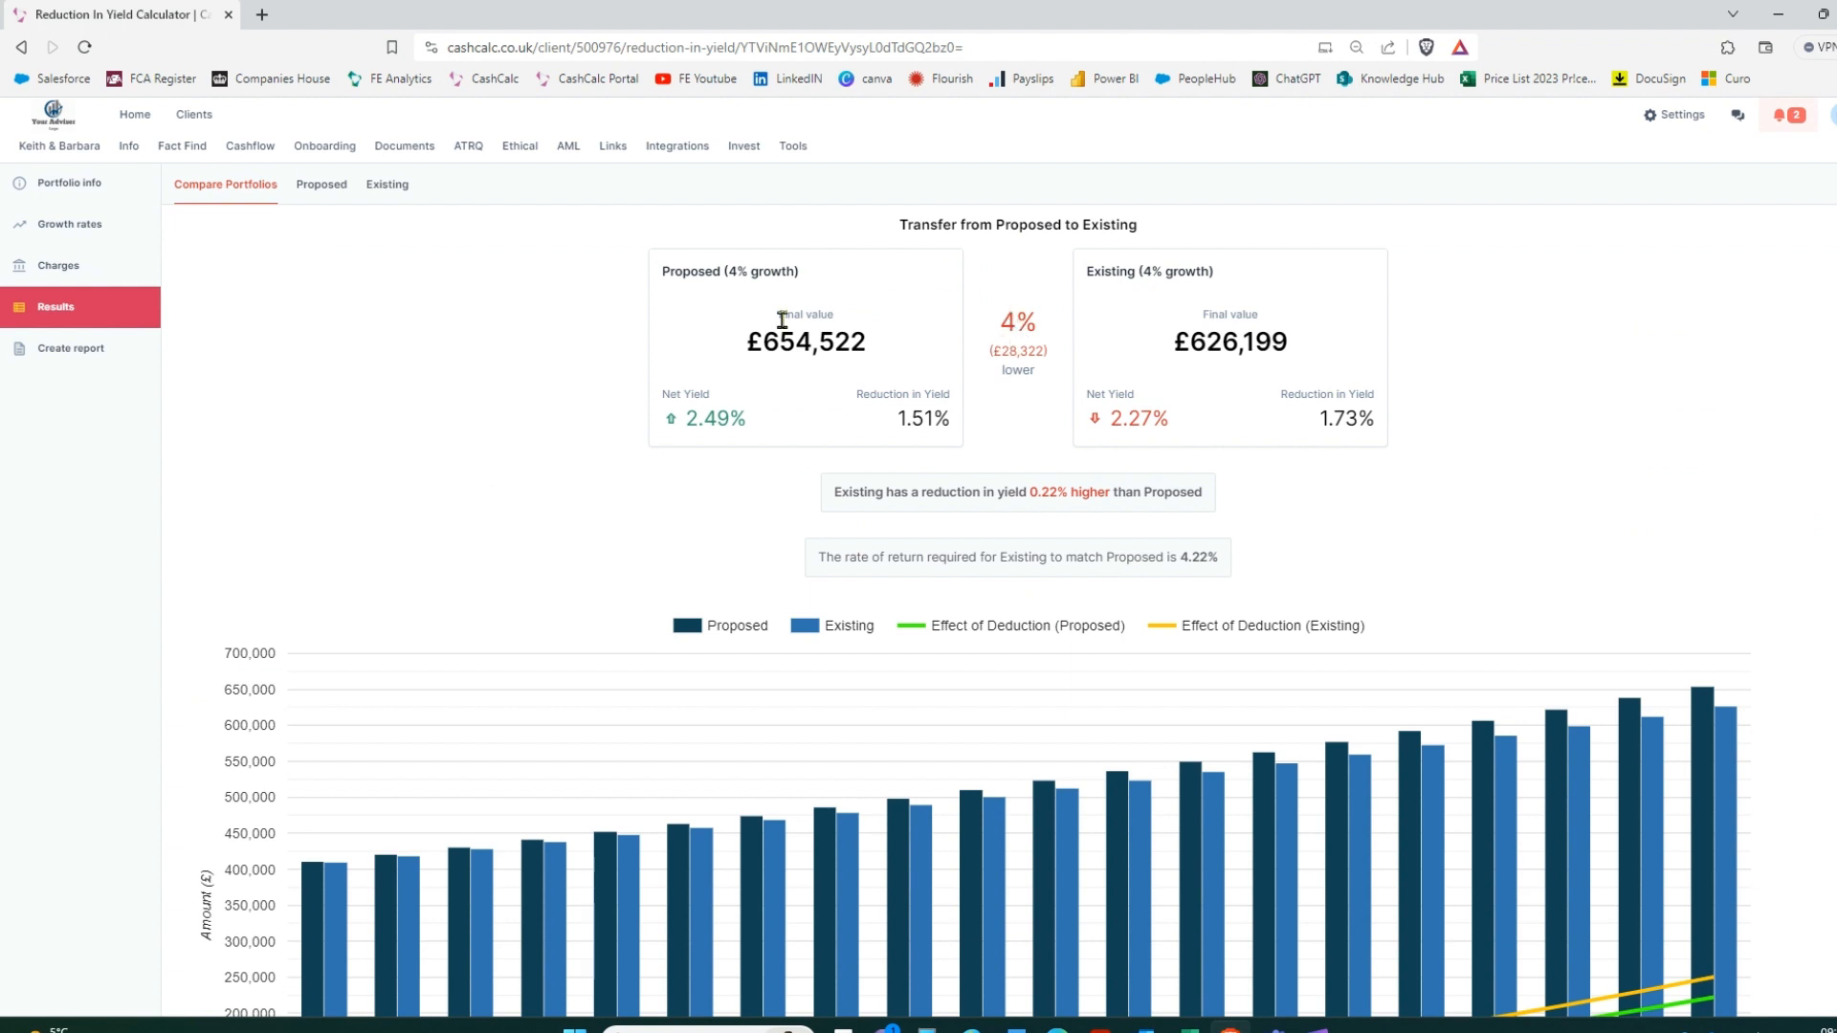
pyautogui.moveTo(763, 342); pyautogui.dragTo(820, 343)
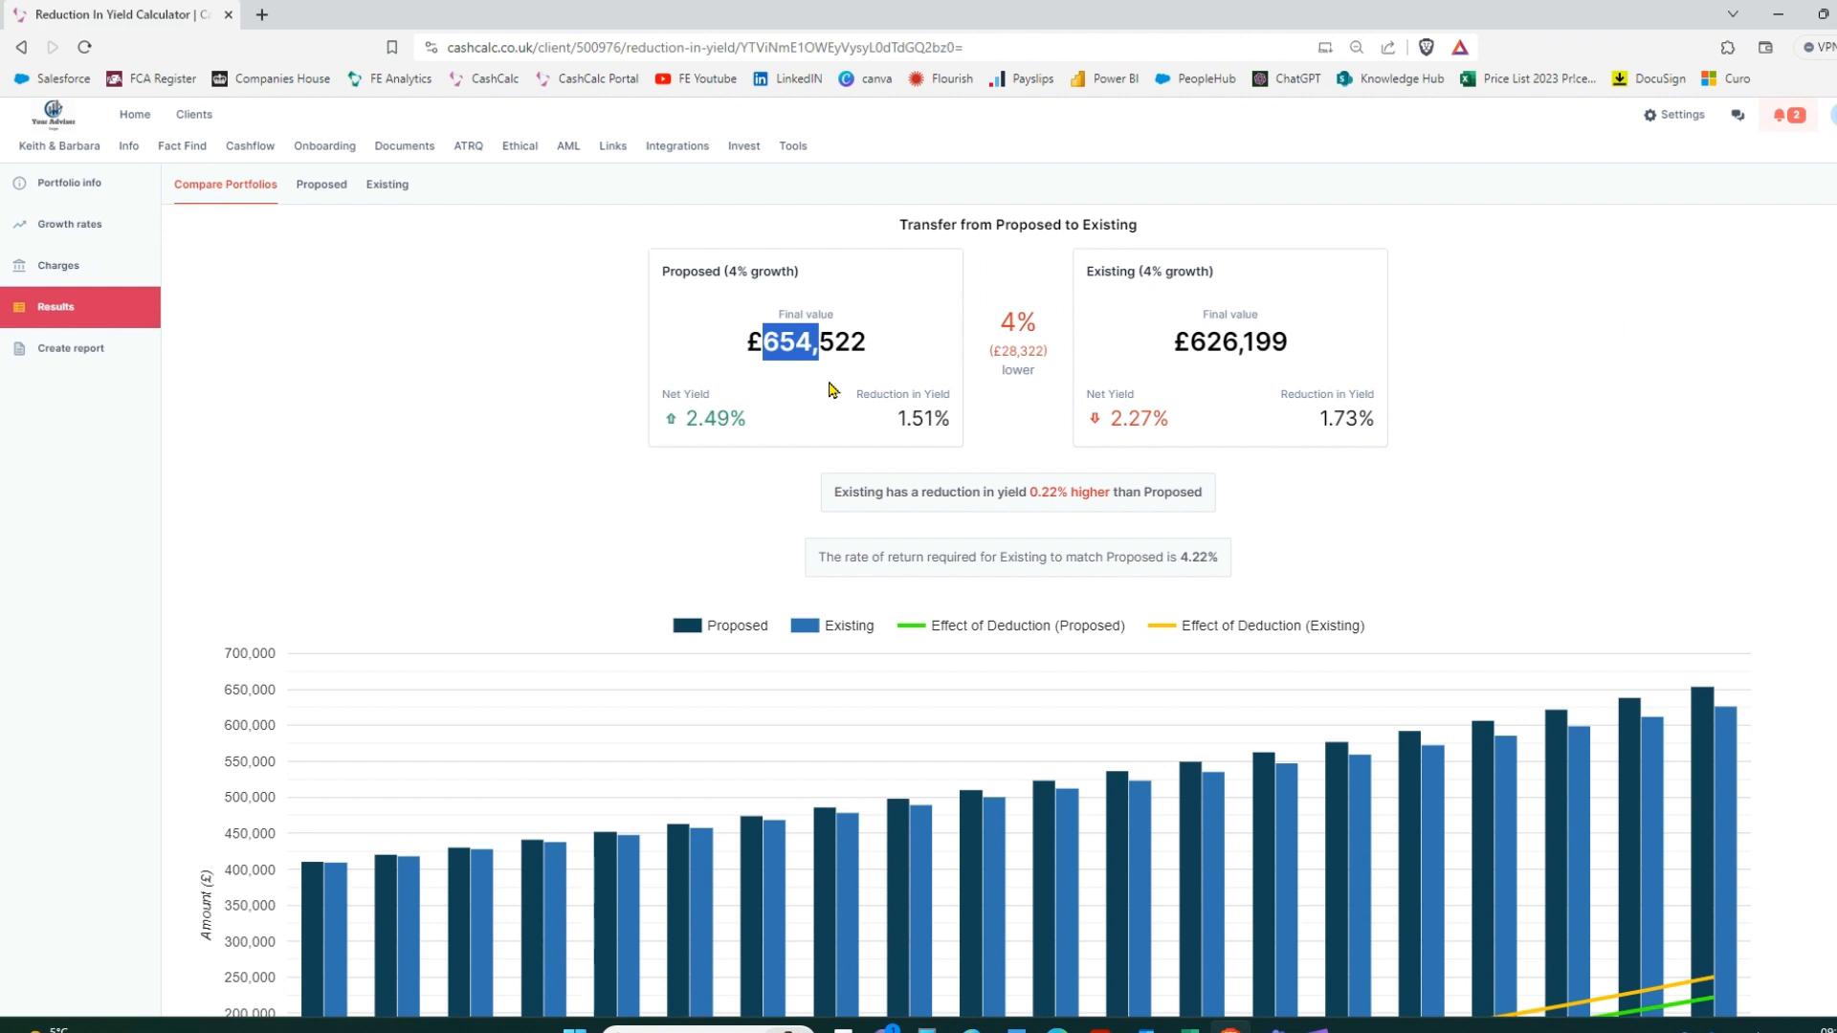
pyautogui.moveTo(1241, 342); pyautogui.dragTo(1190, 342)
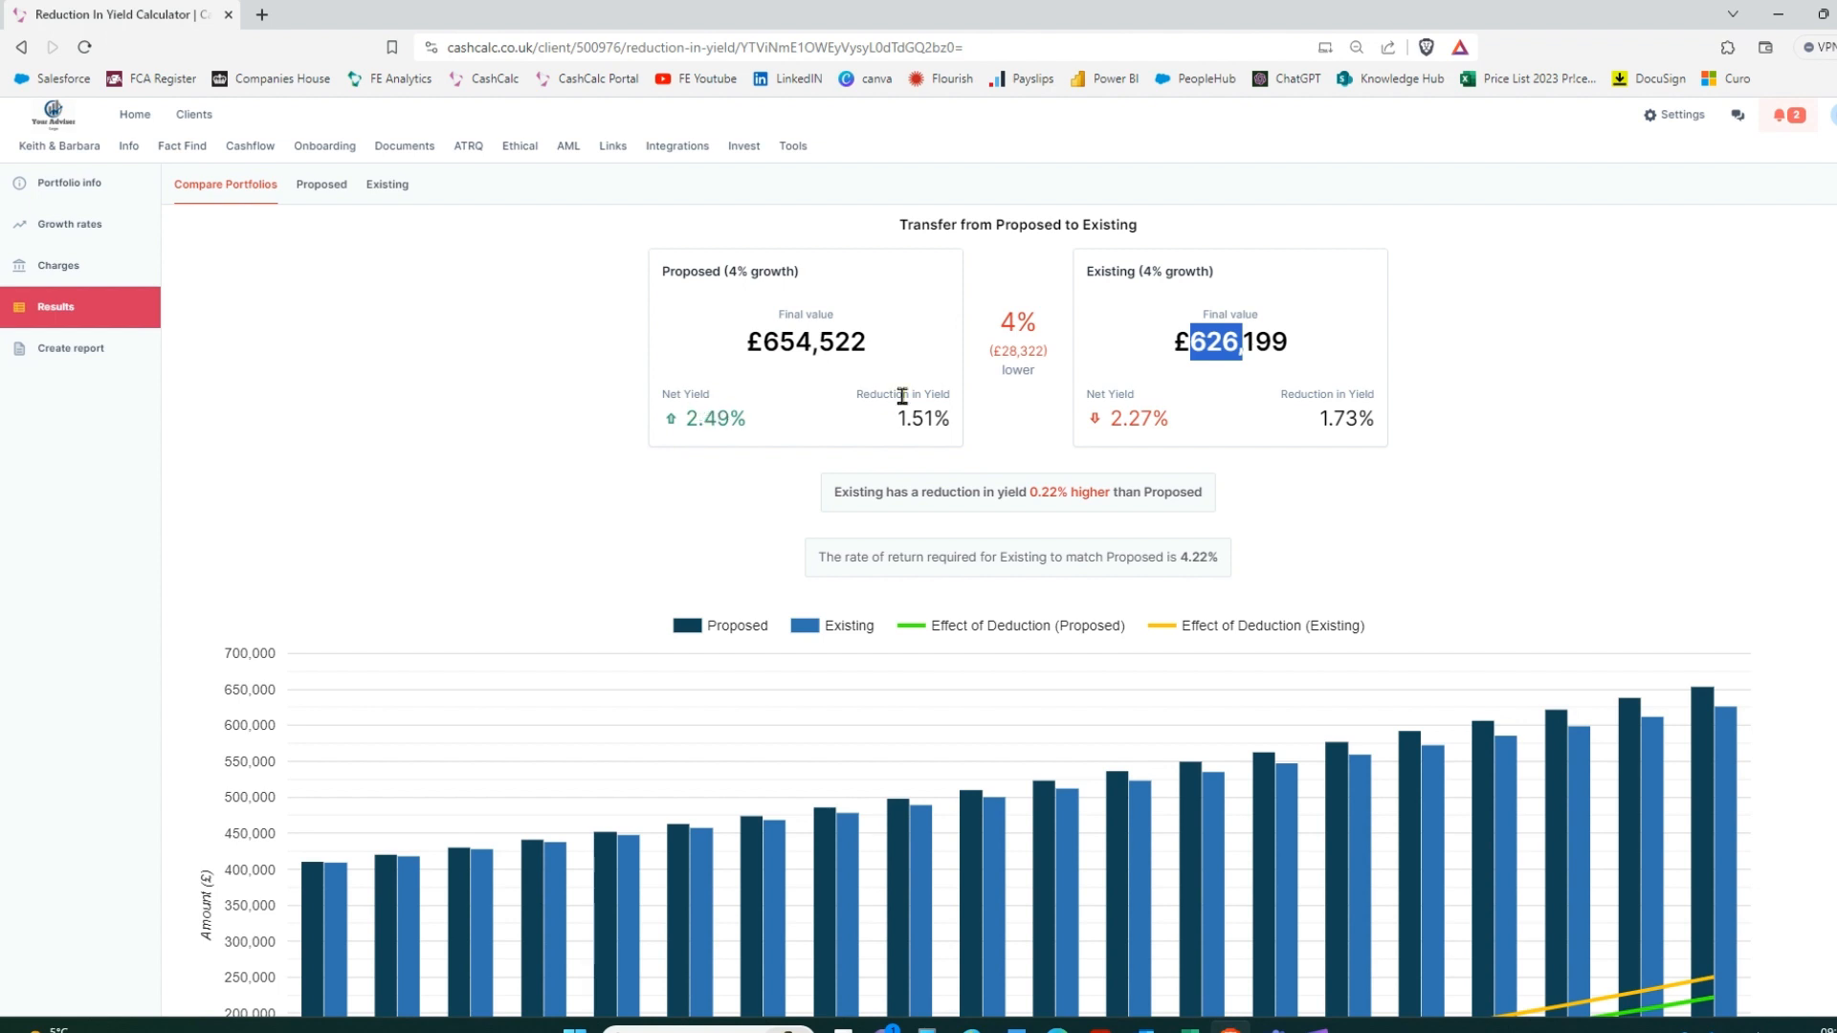
pyautogui.moveTo(934, 418); pyautogui.dragTo(902, 414)
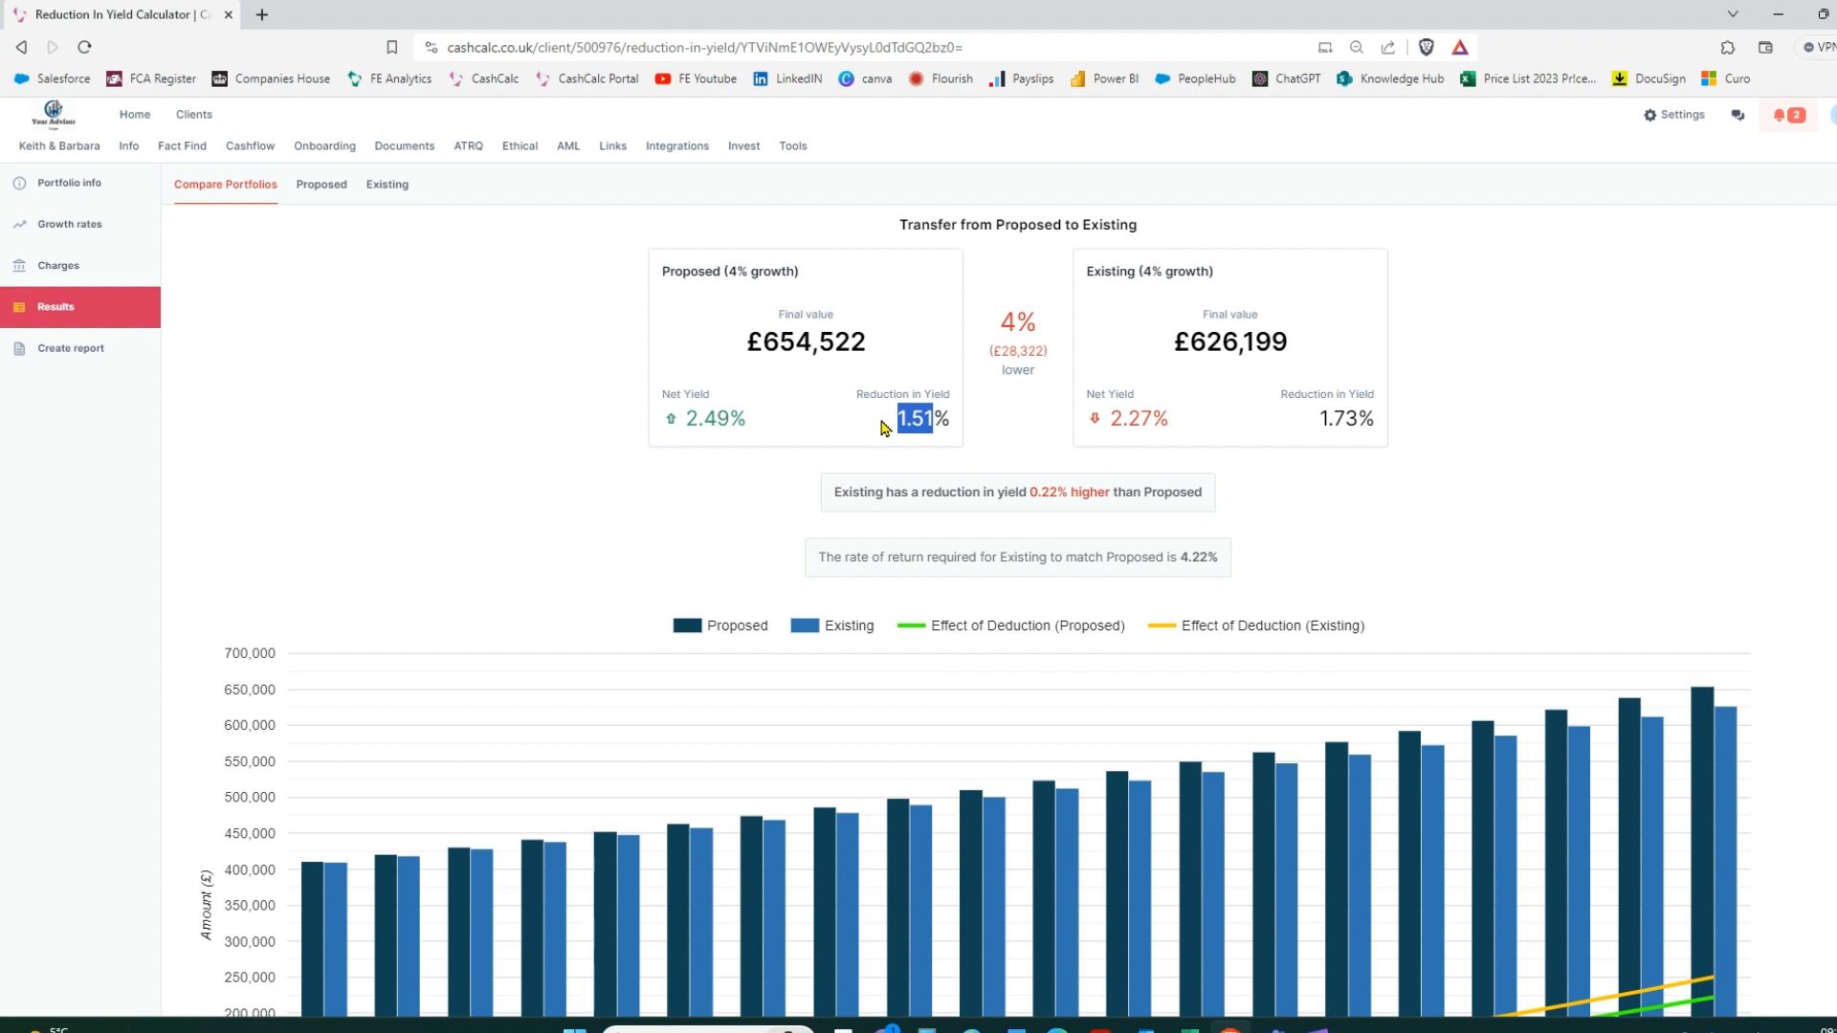
pyautogui.moveTo(1356, 418); pyautogui.dragTo(1326, 419)
pyautogui.moveTo(1060, 493); pyautogui.dragTo(1036, 494)
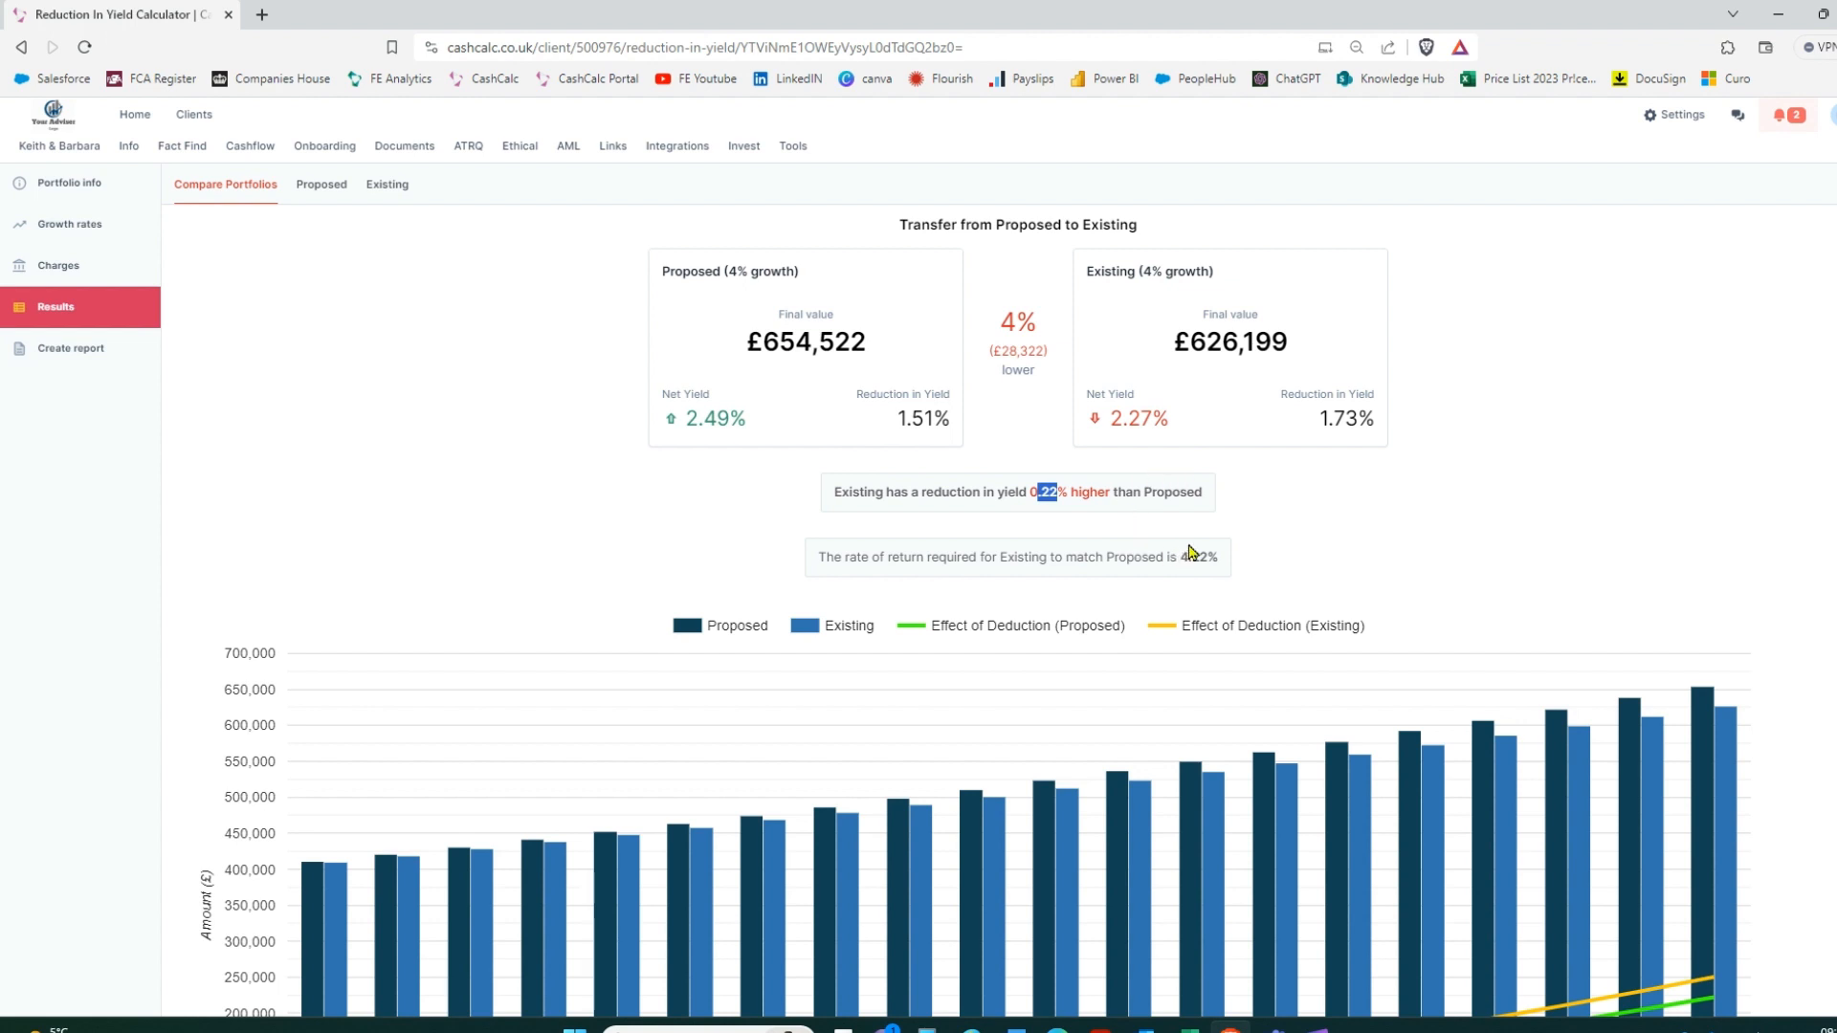
pyautogui.moveTo(1211, 556); pyautogui.dragTo(1187, 553)
# Examine the comparison chart's yearly values and the year-by-year table of charges and effect of deduction
pyautogui.scroll(-3, 1326, 517)
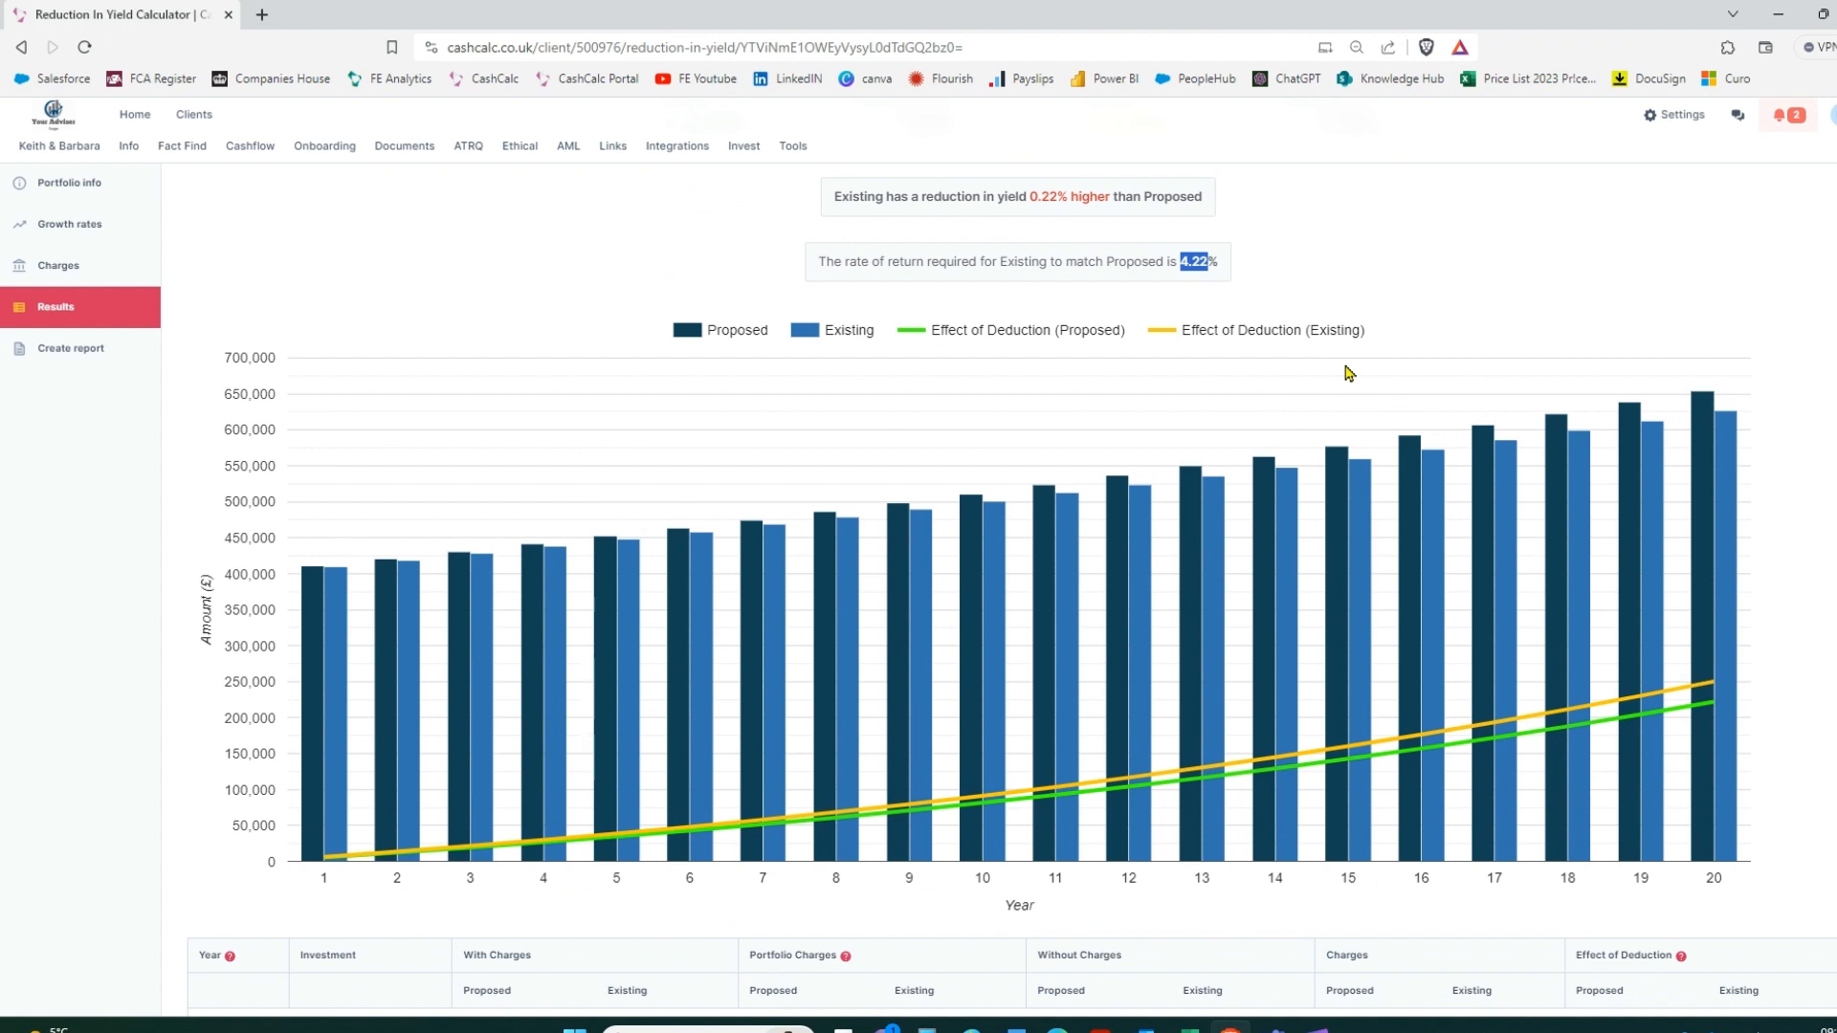
pyautogui.moveTo(460, 612)
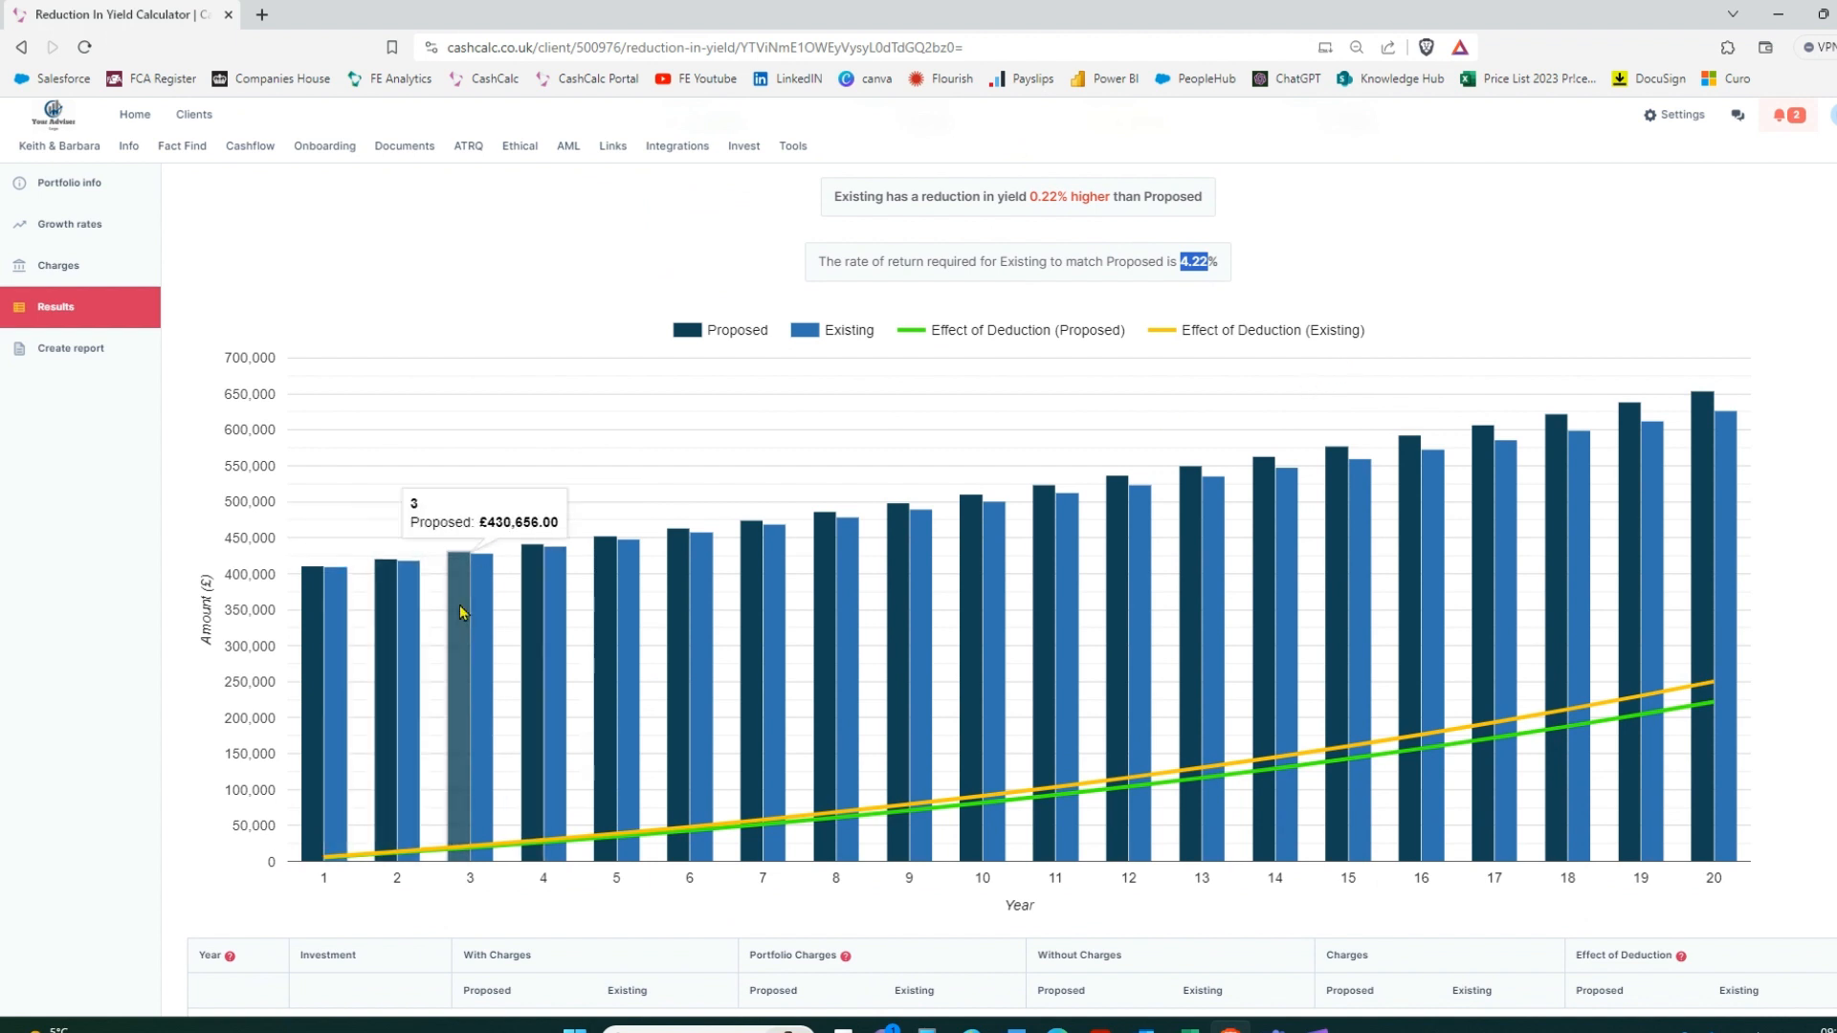
pyautogui.moveTo(606, 590)
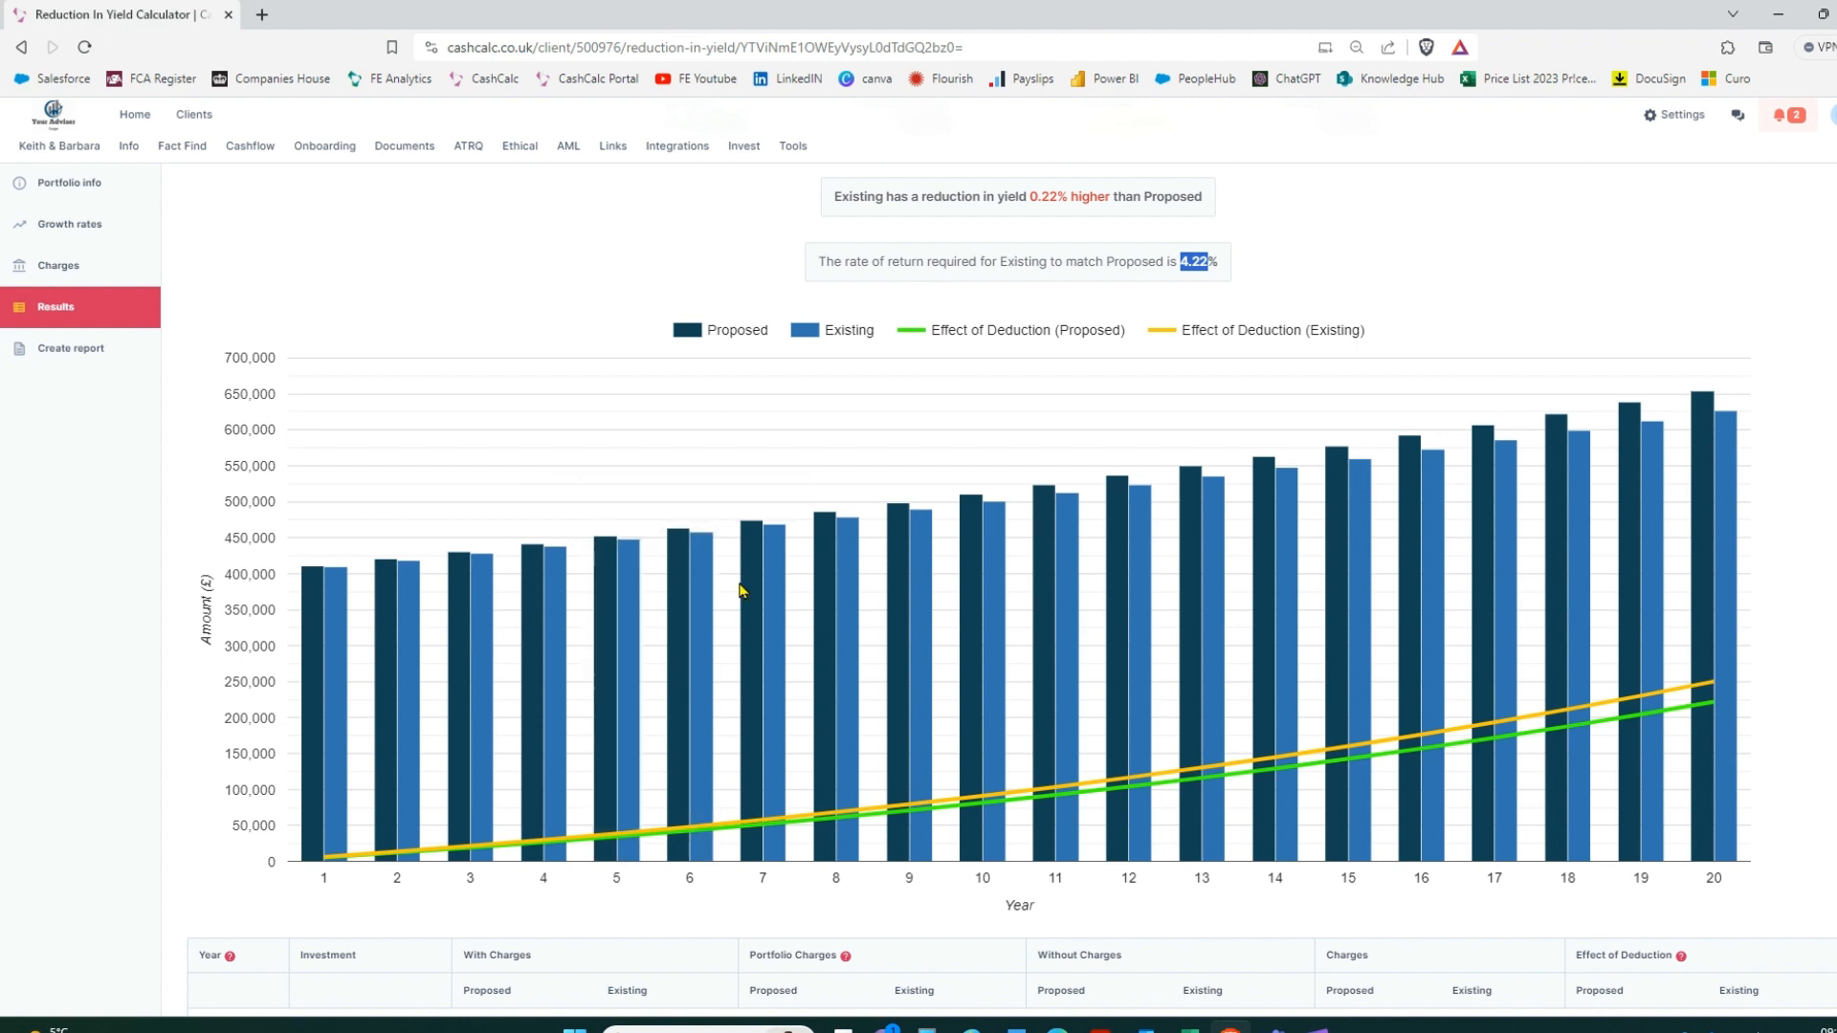
pyautogui.moveTo(1343, 545)
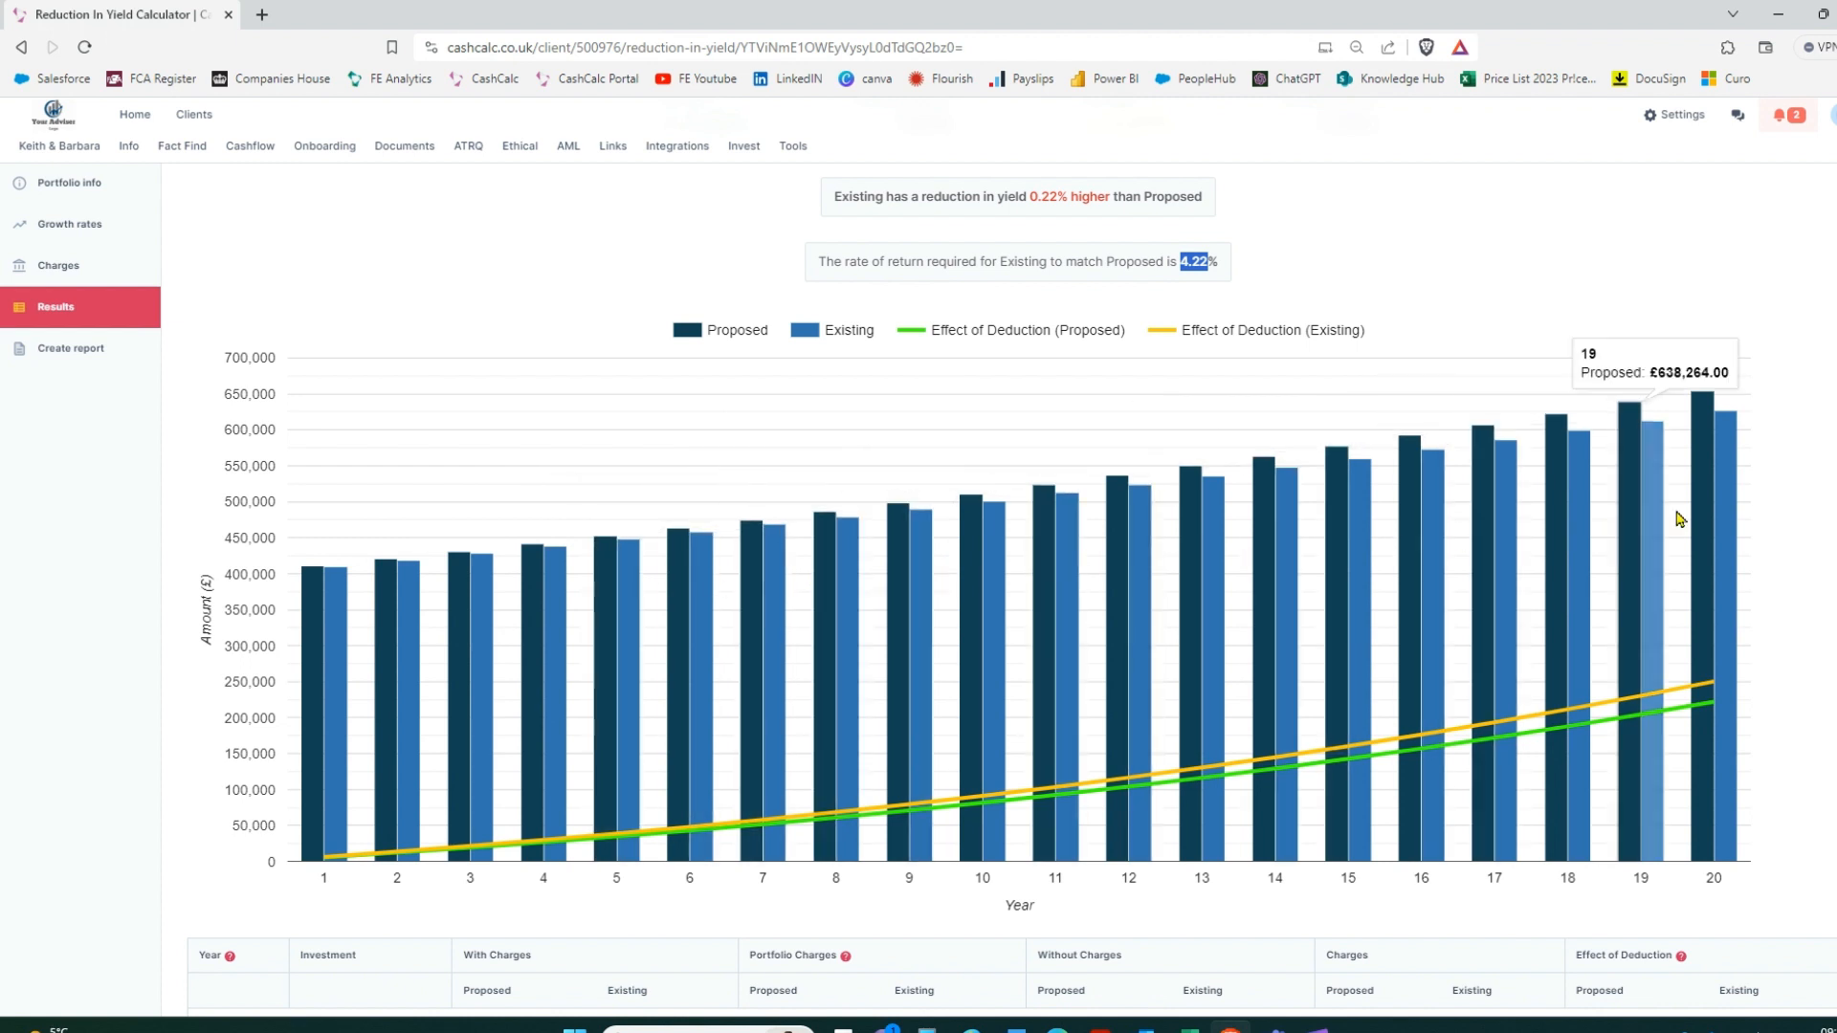
pyautogui.moveTo(1730, 509)
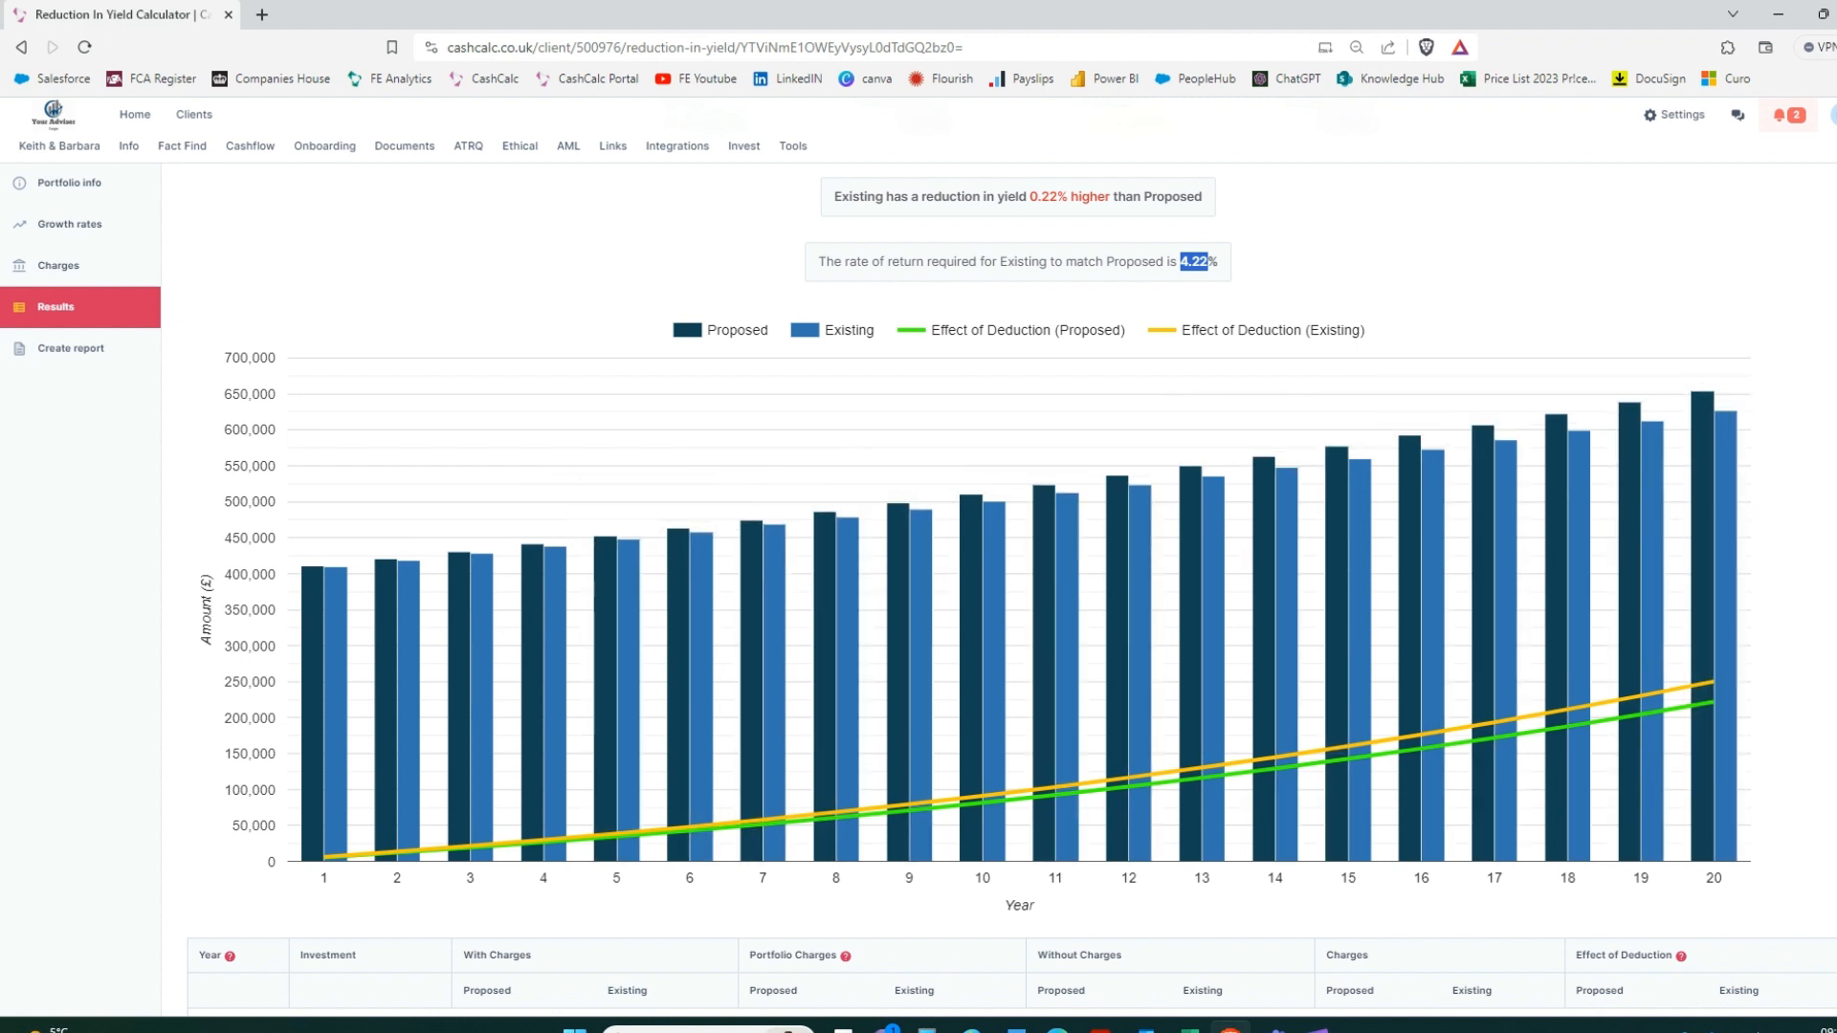
pyautogui.scroll(2, 1834, 521)
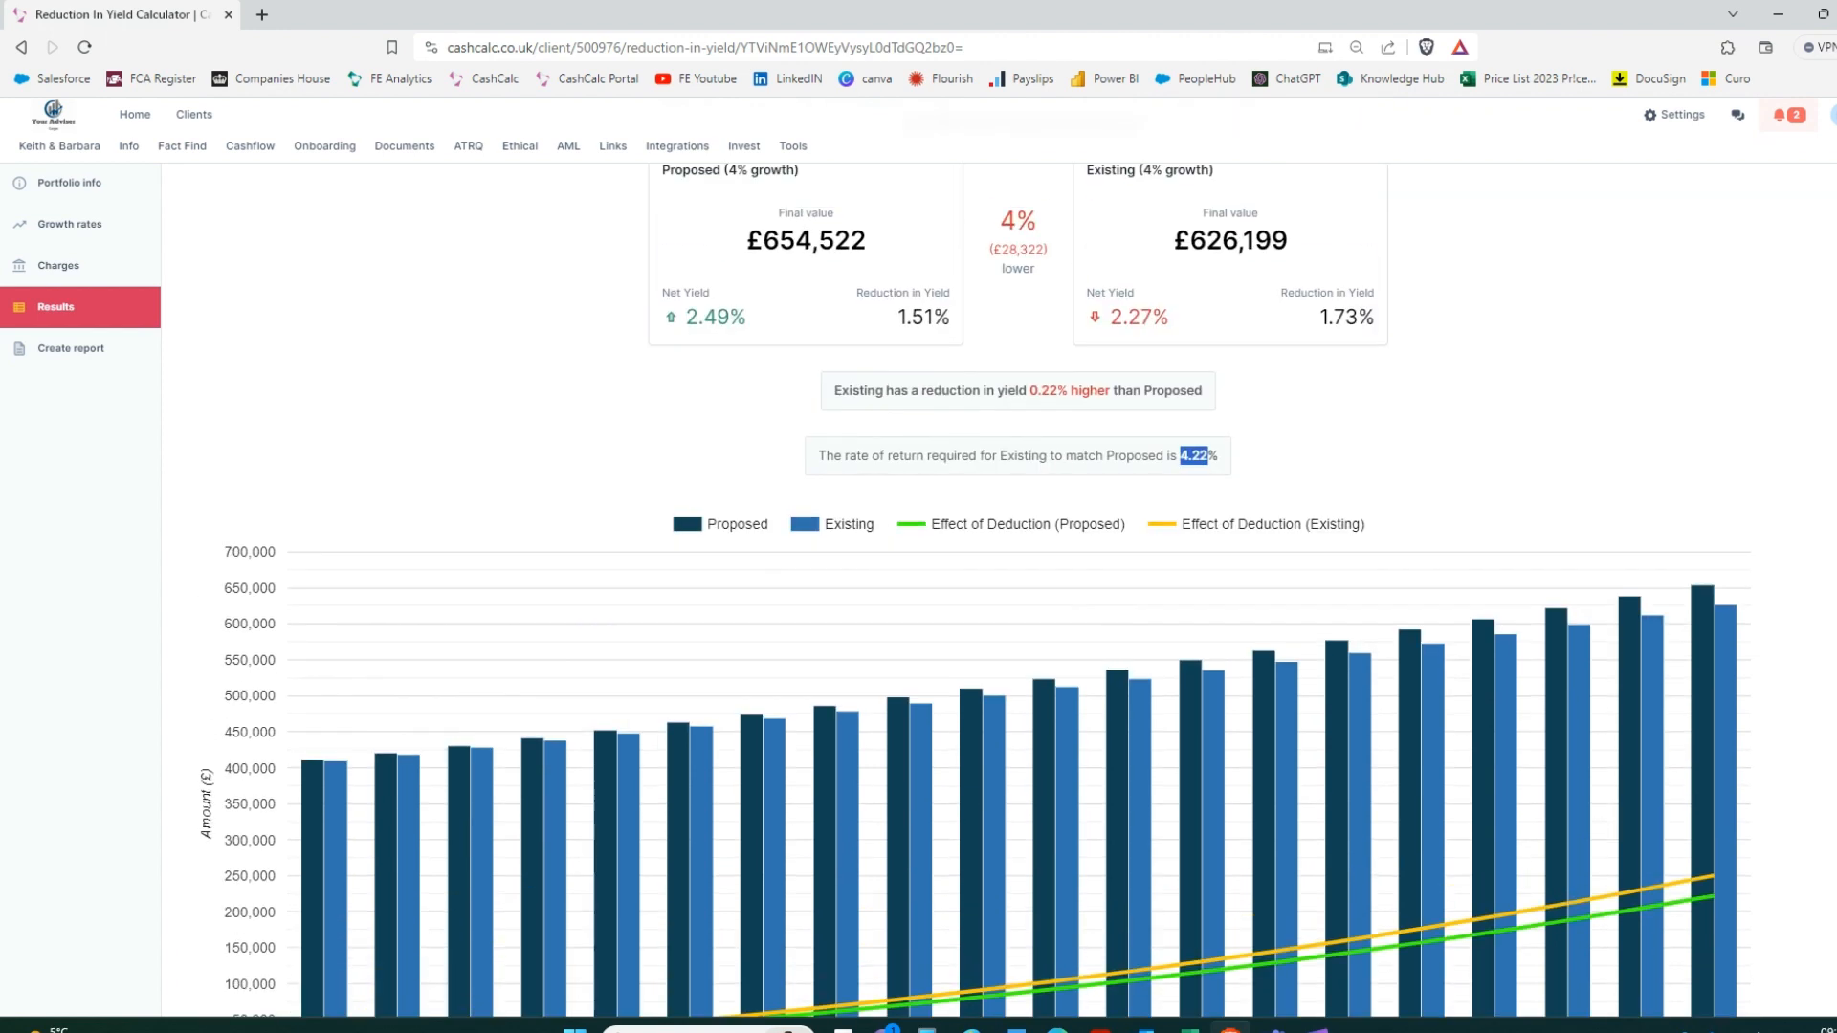
pyautogui.scroll(-5, 1834, 521)
pyautogui.scroll(-3, 1834, 521)
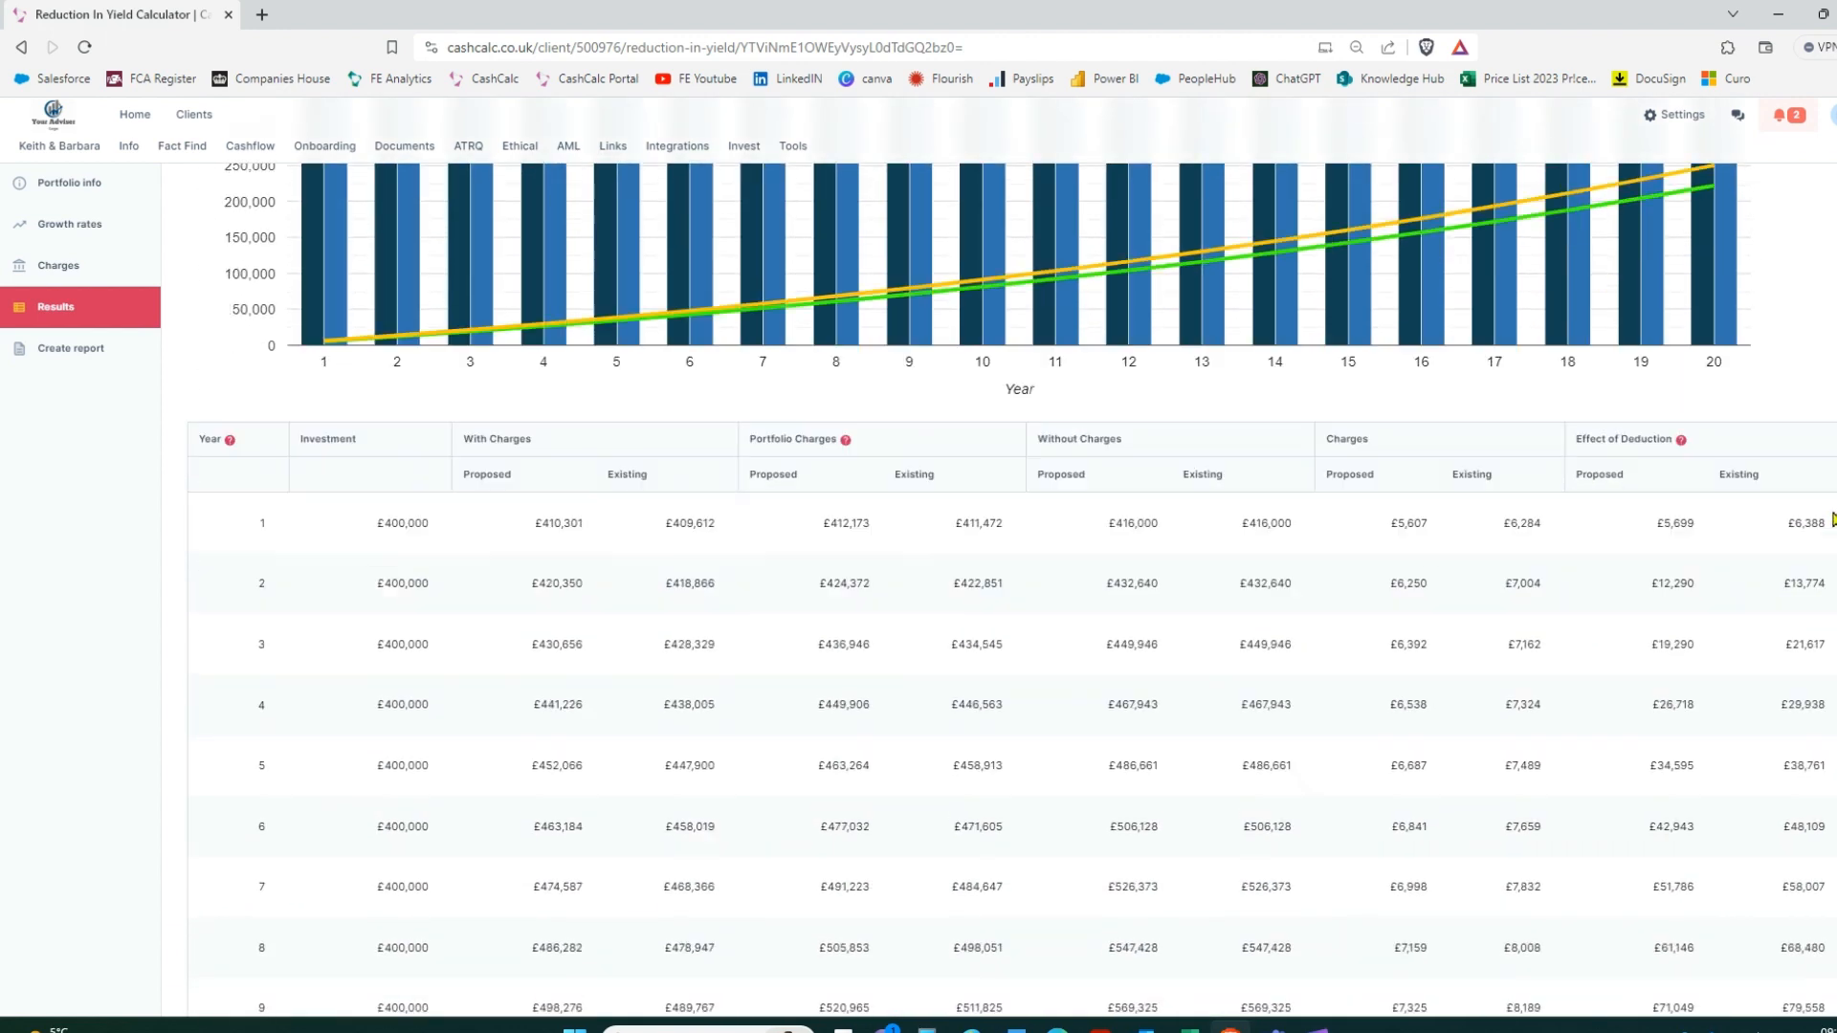
pyautogui.scroll(-2, 1834, 521)
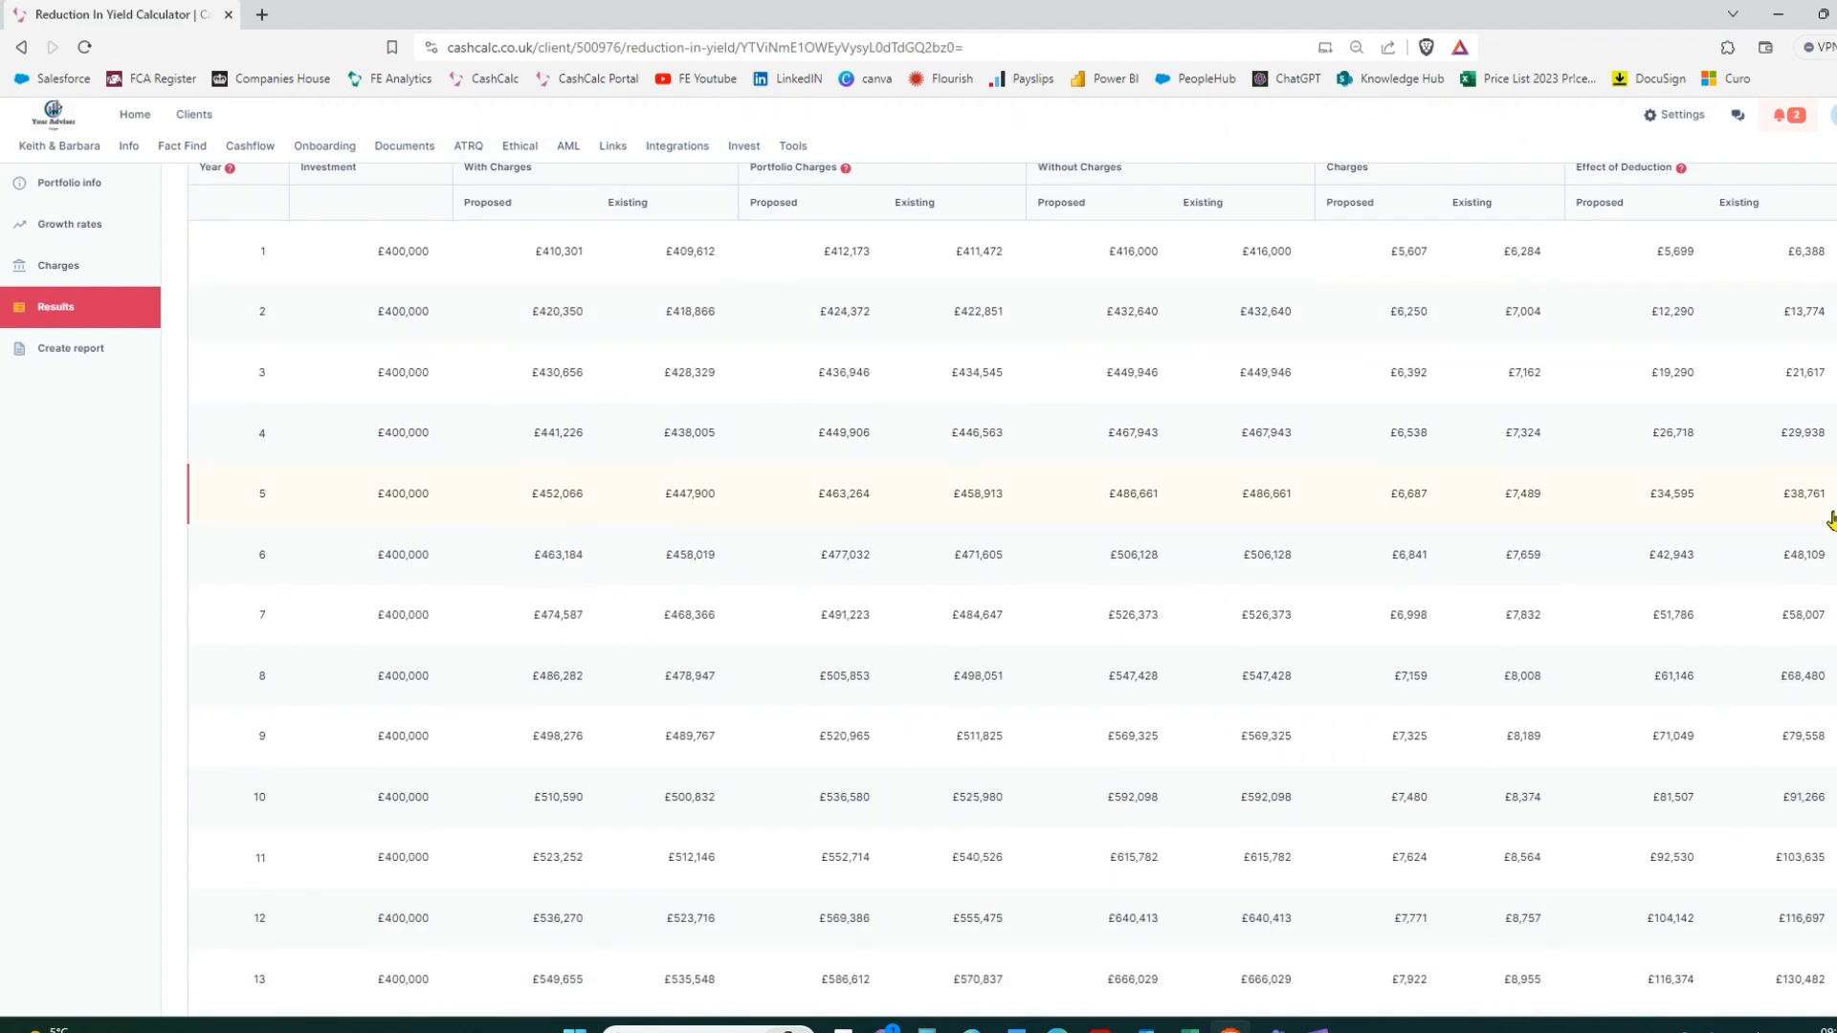
pyautogui.scroll(10, 1832, 519)
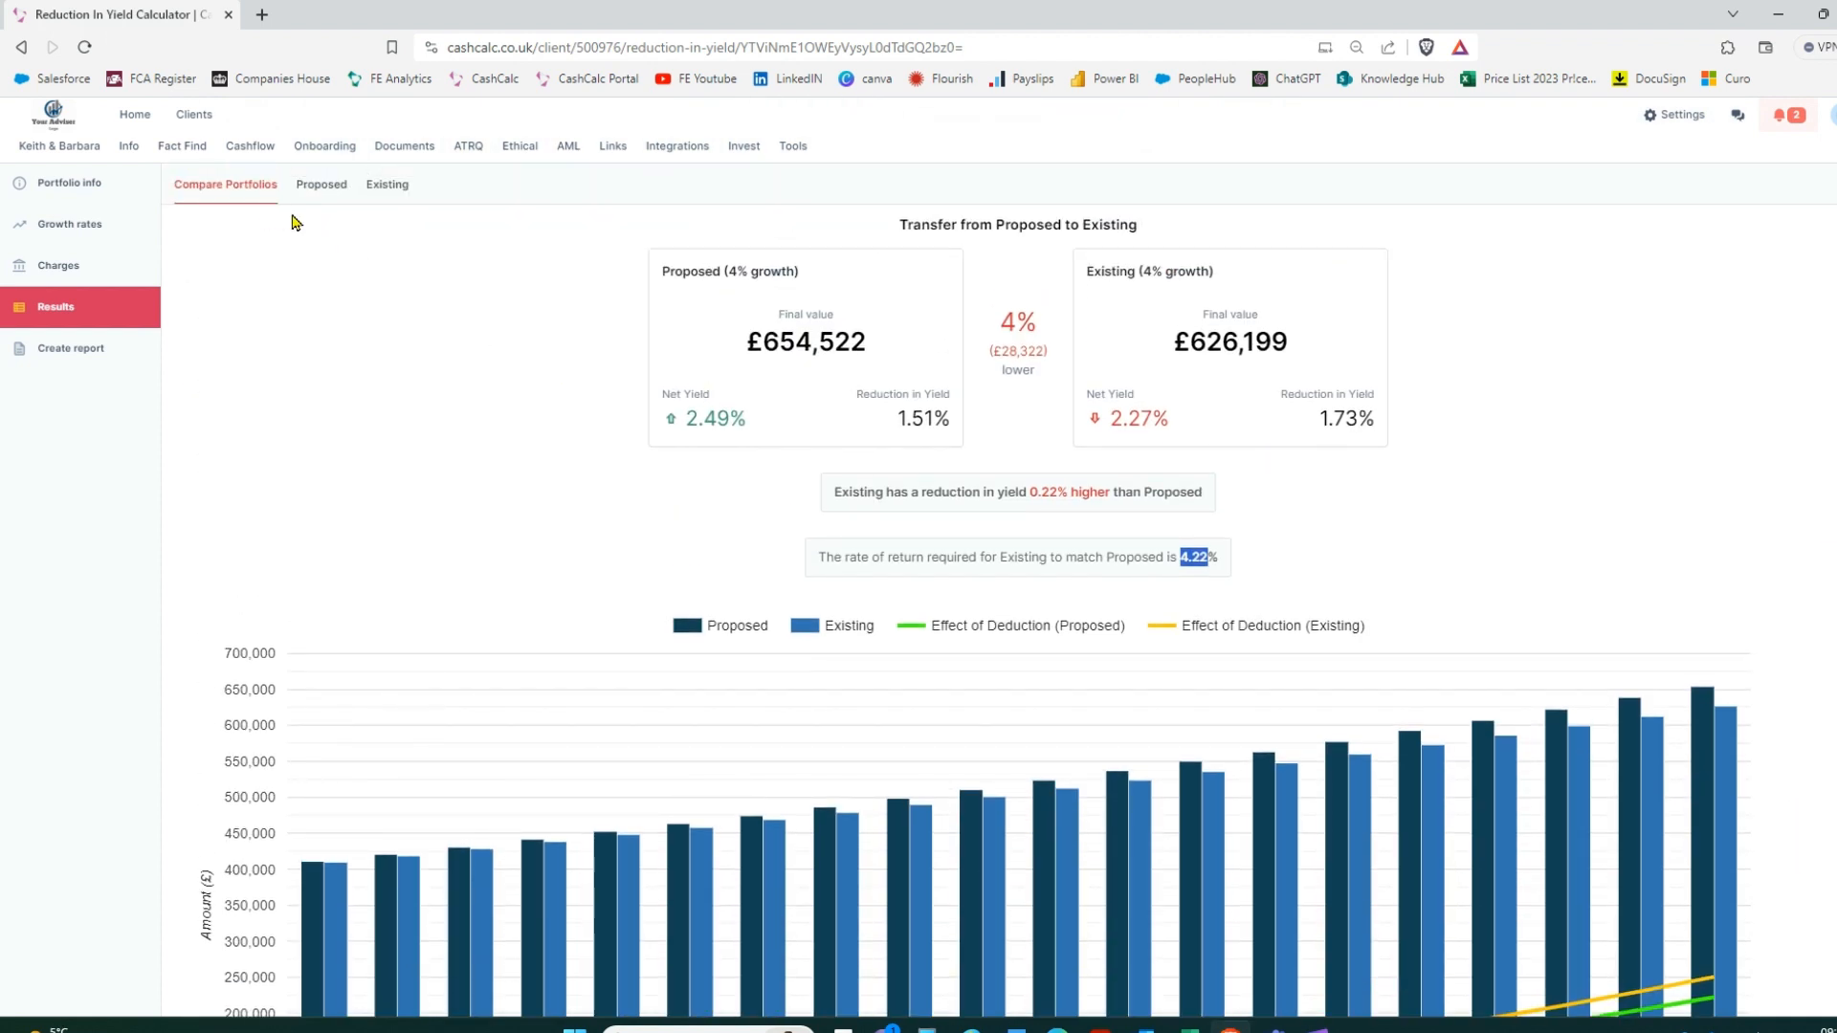
# Review the individual results of the Proposed portfolio and the Existing portfolio
pyautogui.click(314, 187)
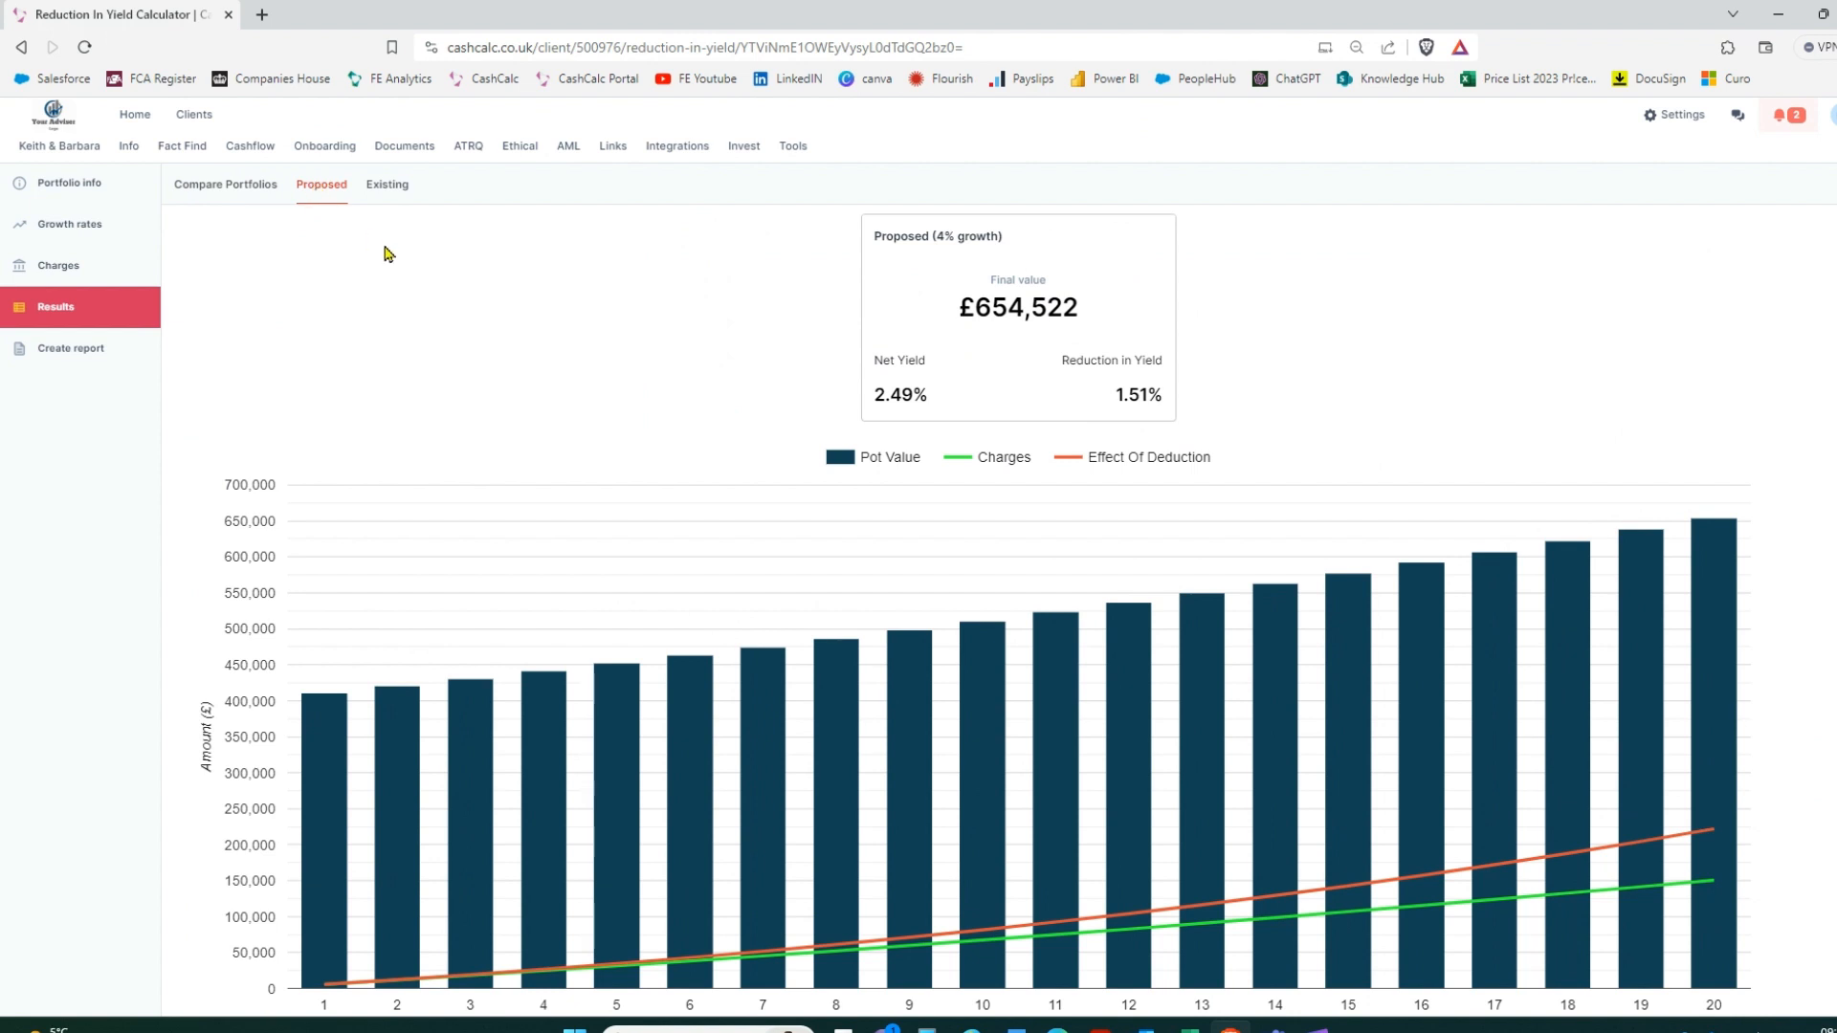
pyautogui.scroll(-1, 387, 256)
pyautogui.scroll(1, 396, 230)
pyautogui.click(388, 192)
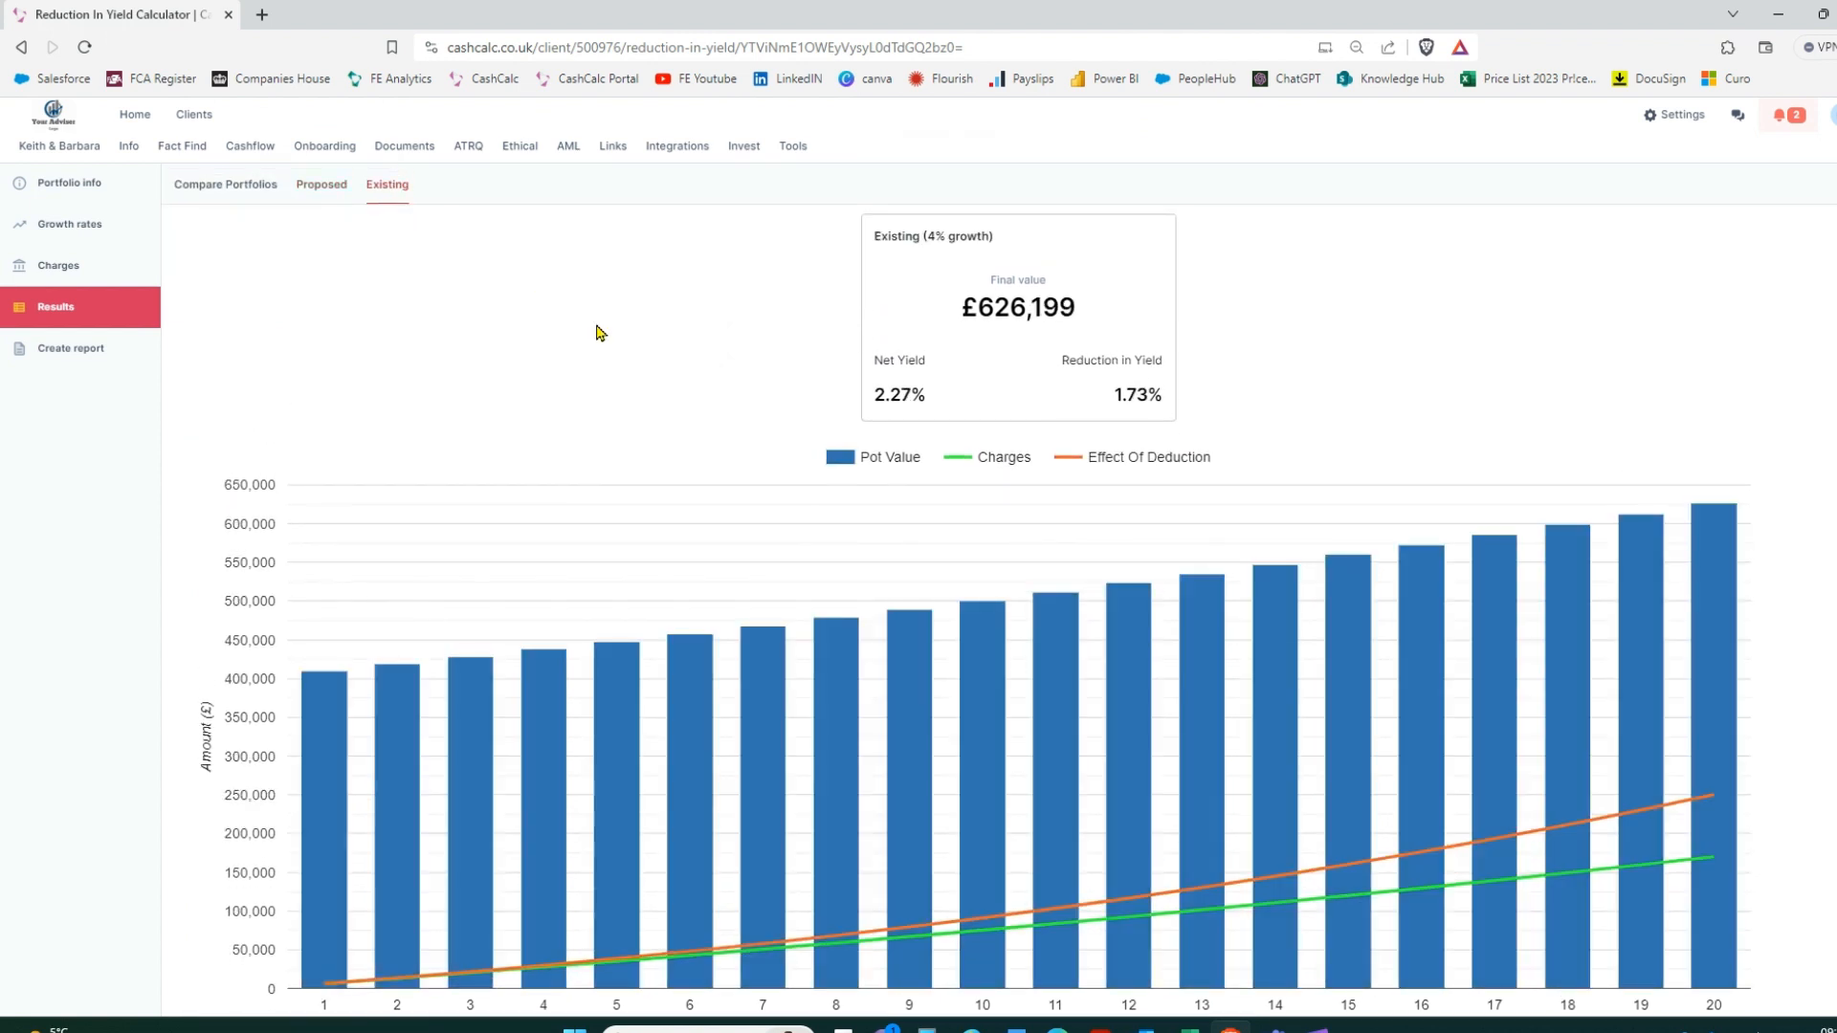
# Create a PDF report of the current RIY forecast with individual portfolios, a portfolio comparison and no breakdown
pyautogui.scroll(-4, 599, 330)
pyautogui.scroll(4, 599, 330)
pyautogui.click(59, 352)
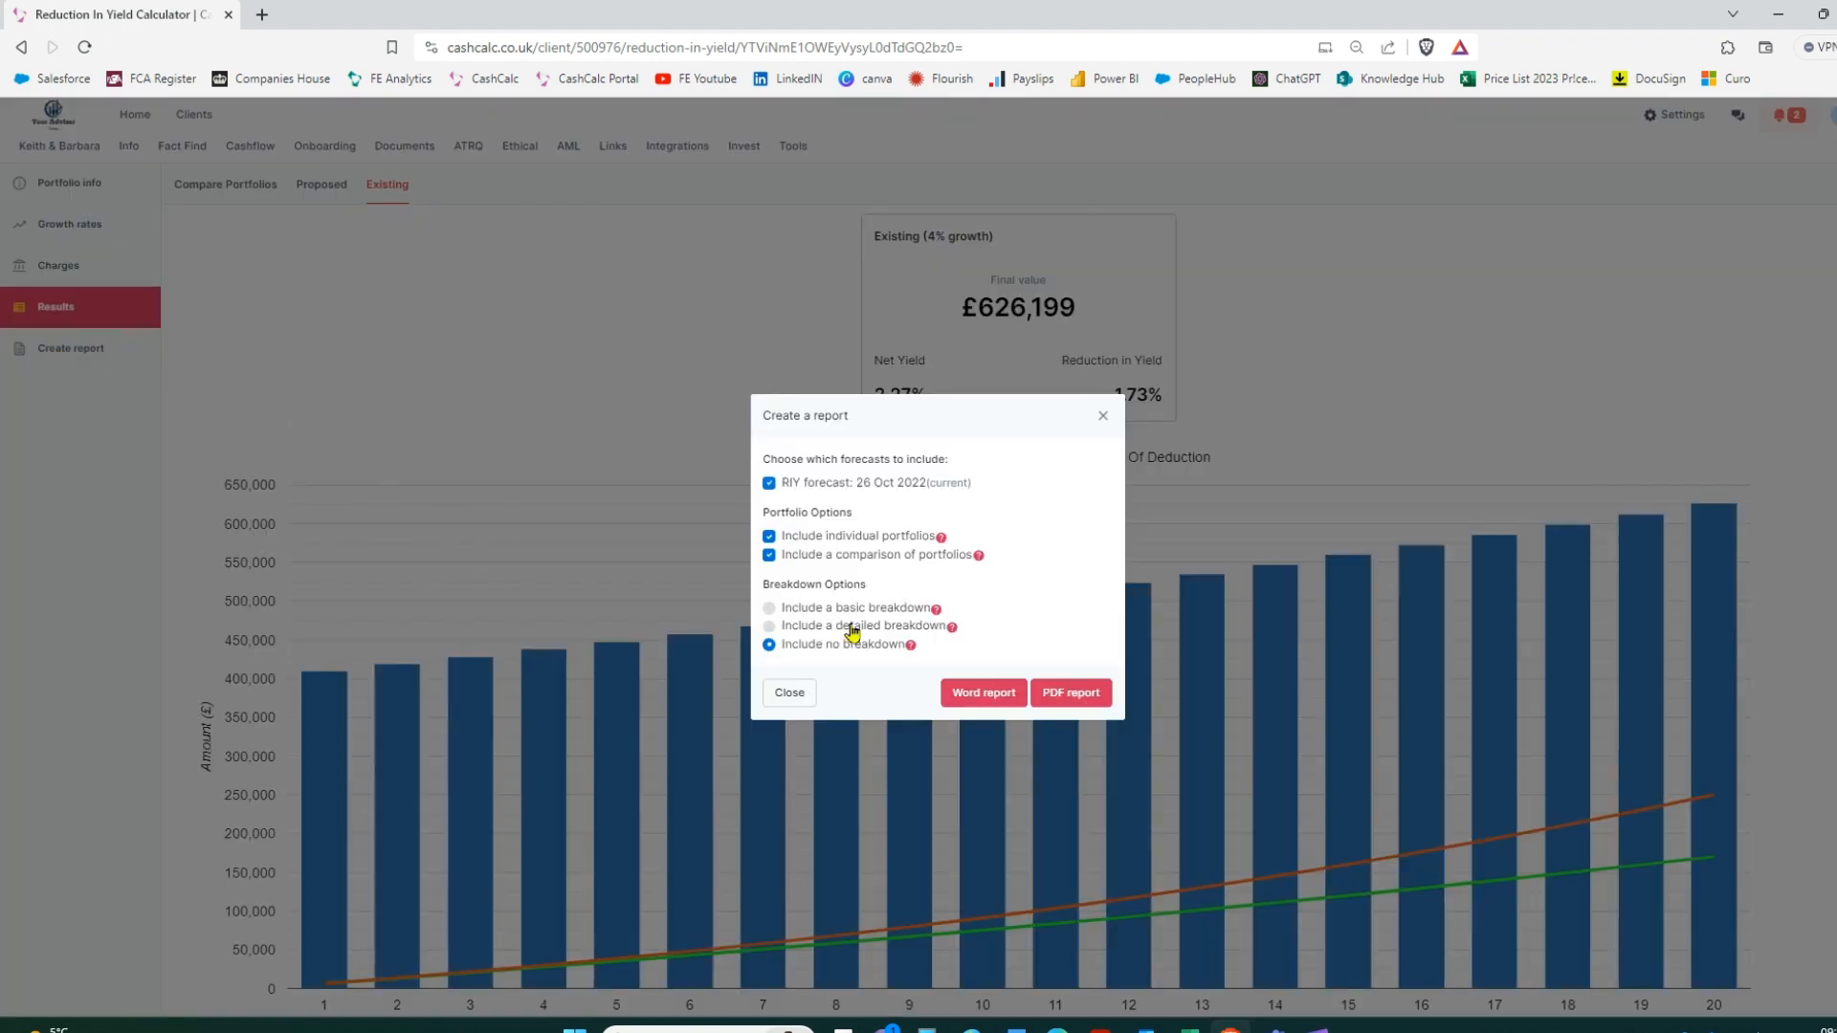
pyautogui.click(1062, 691)
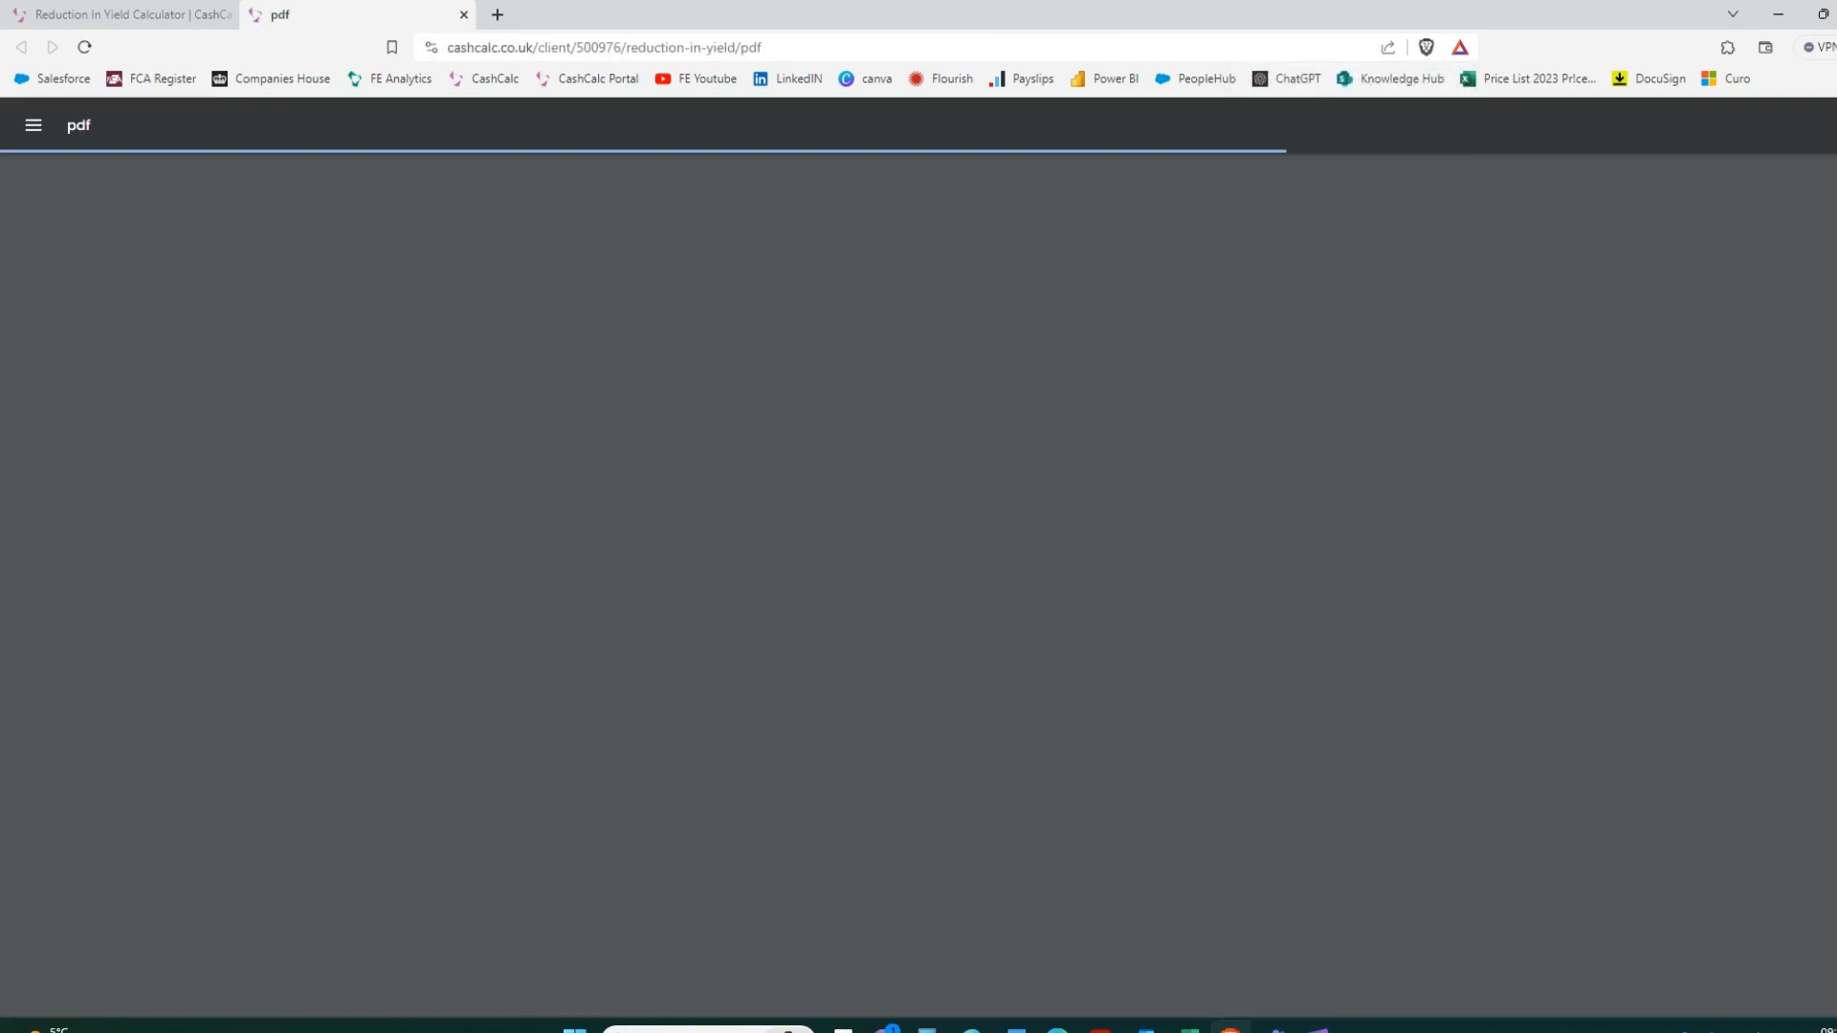
# Review the reduction in yield report's investment details, charges, comparison and individual portfolio pages, then close the report and its creation dialog
pyautogui.scroll(-10, 936, 583)
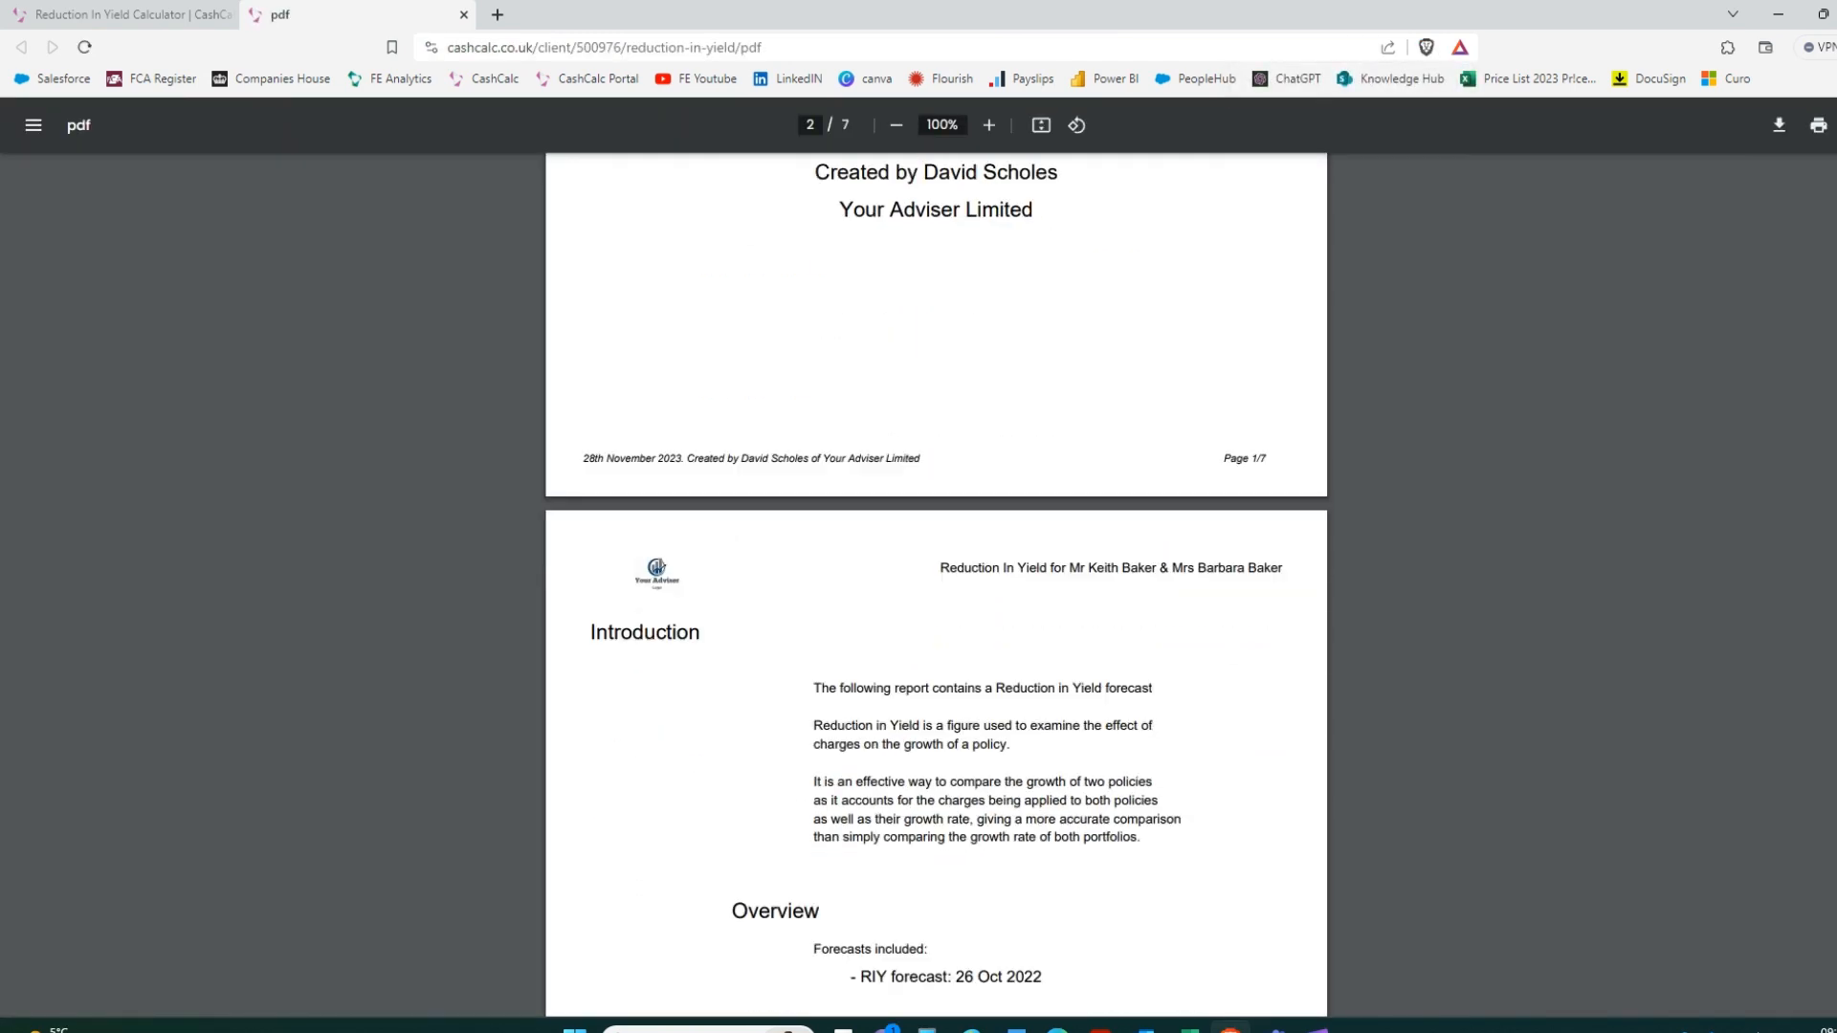
pyautogui.scroll(-10, 936, 583)
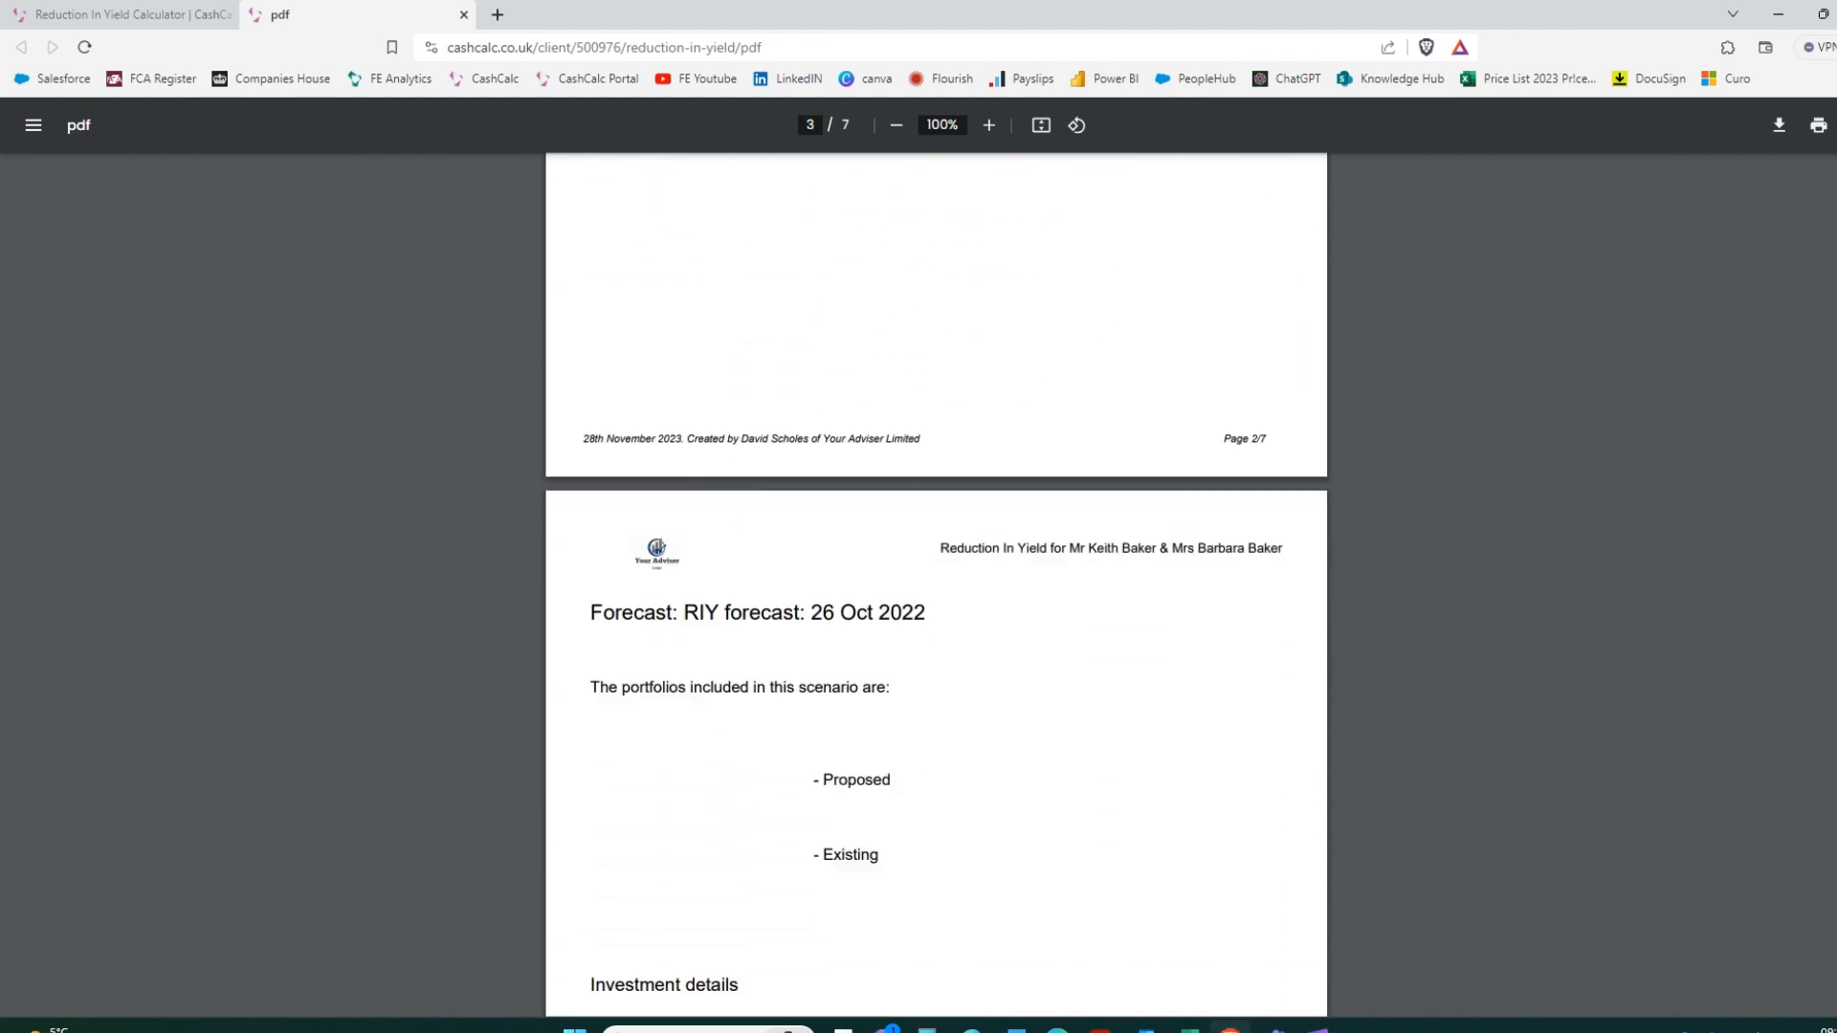
pyautogui.scroll(-9, 936, 583)
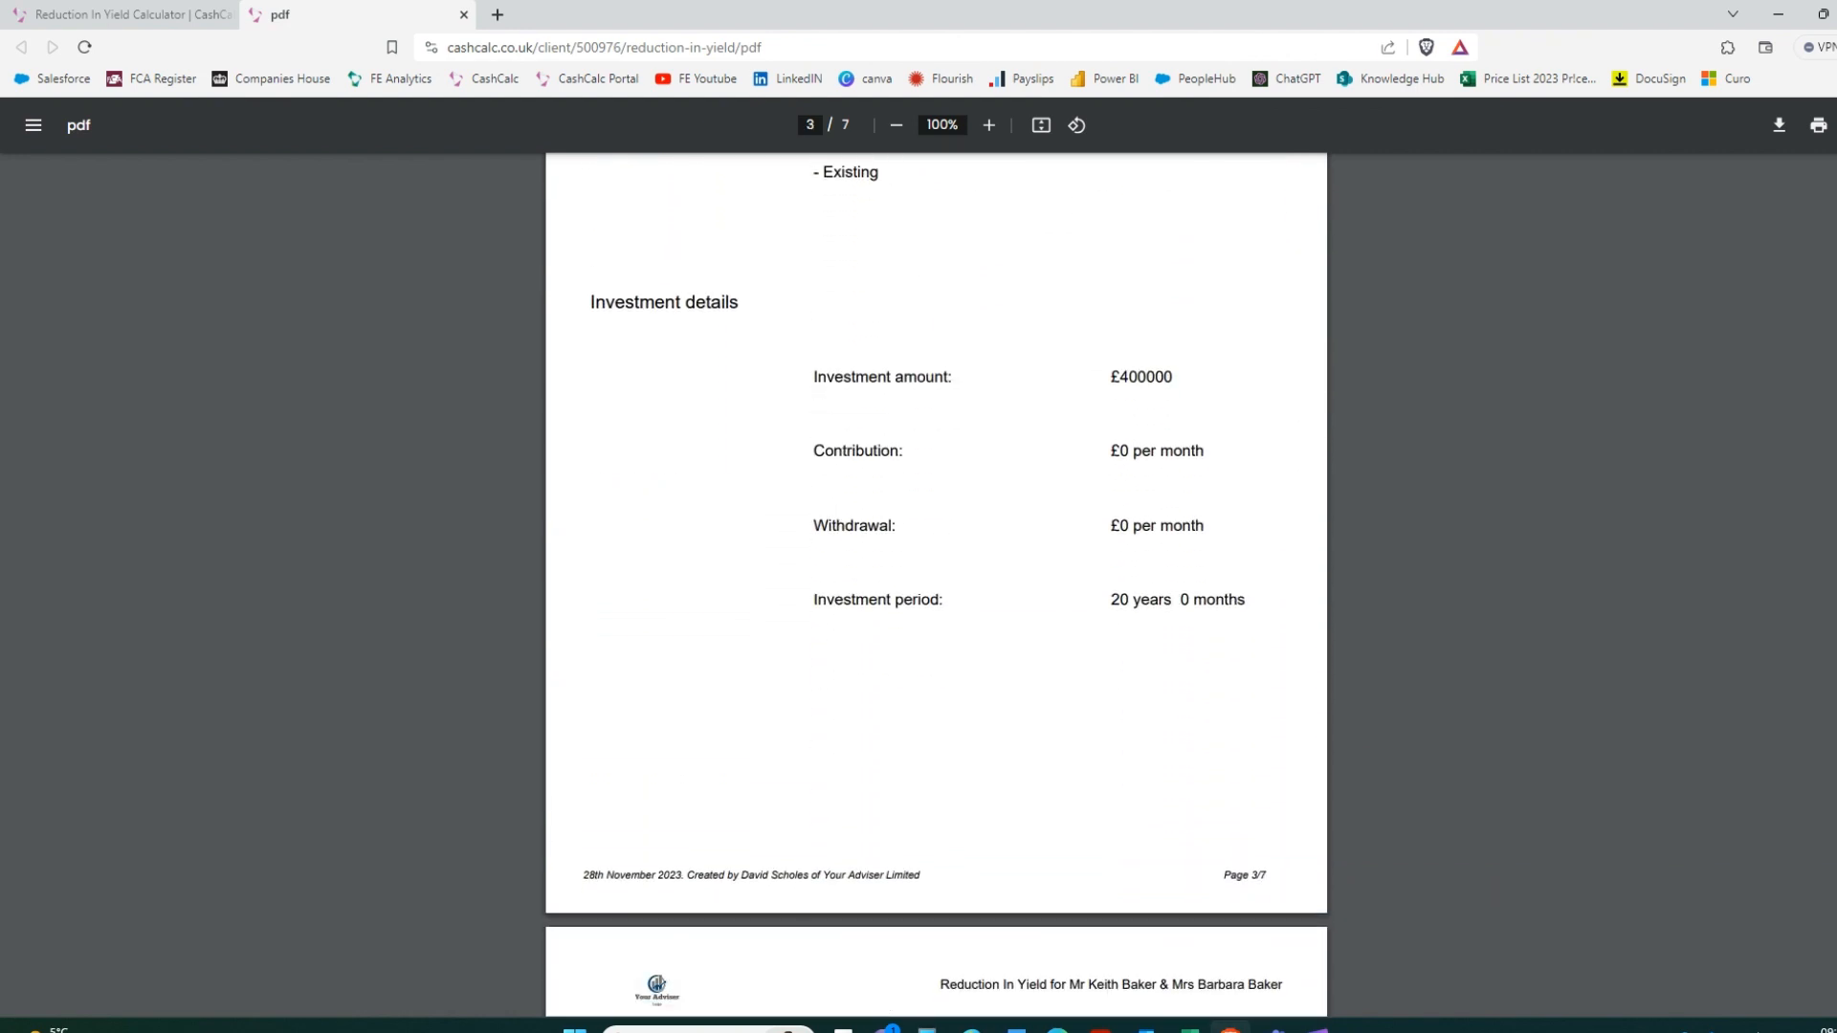
pyautogui.scroll(-5, 936, 583)
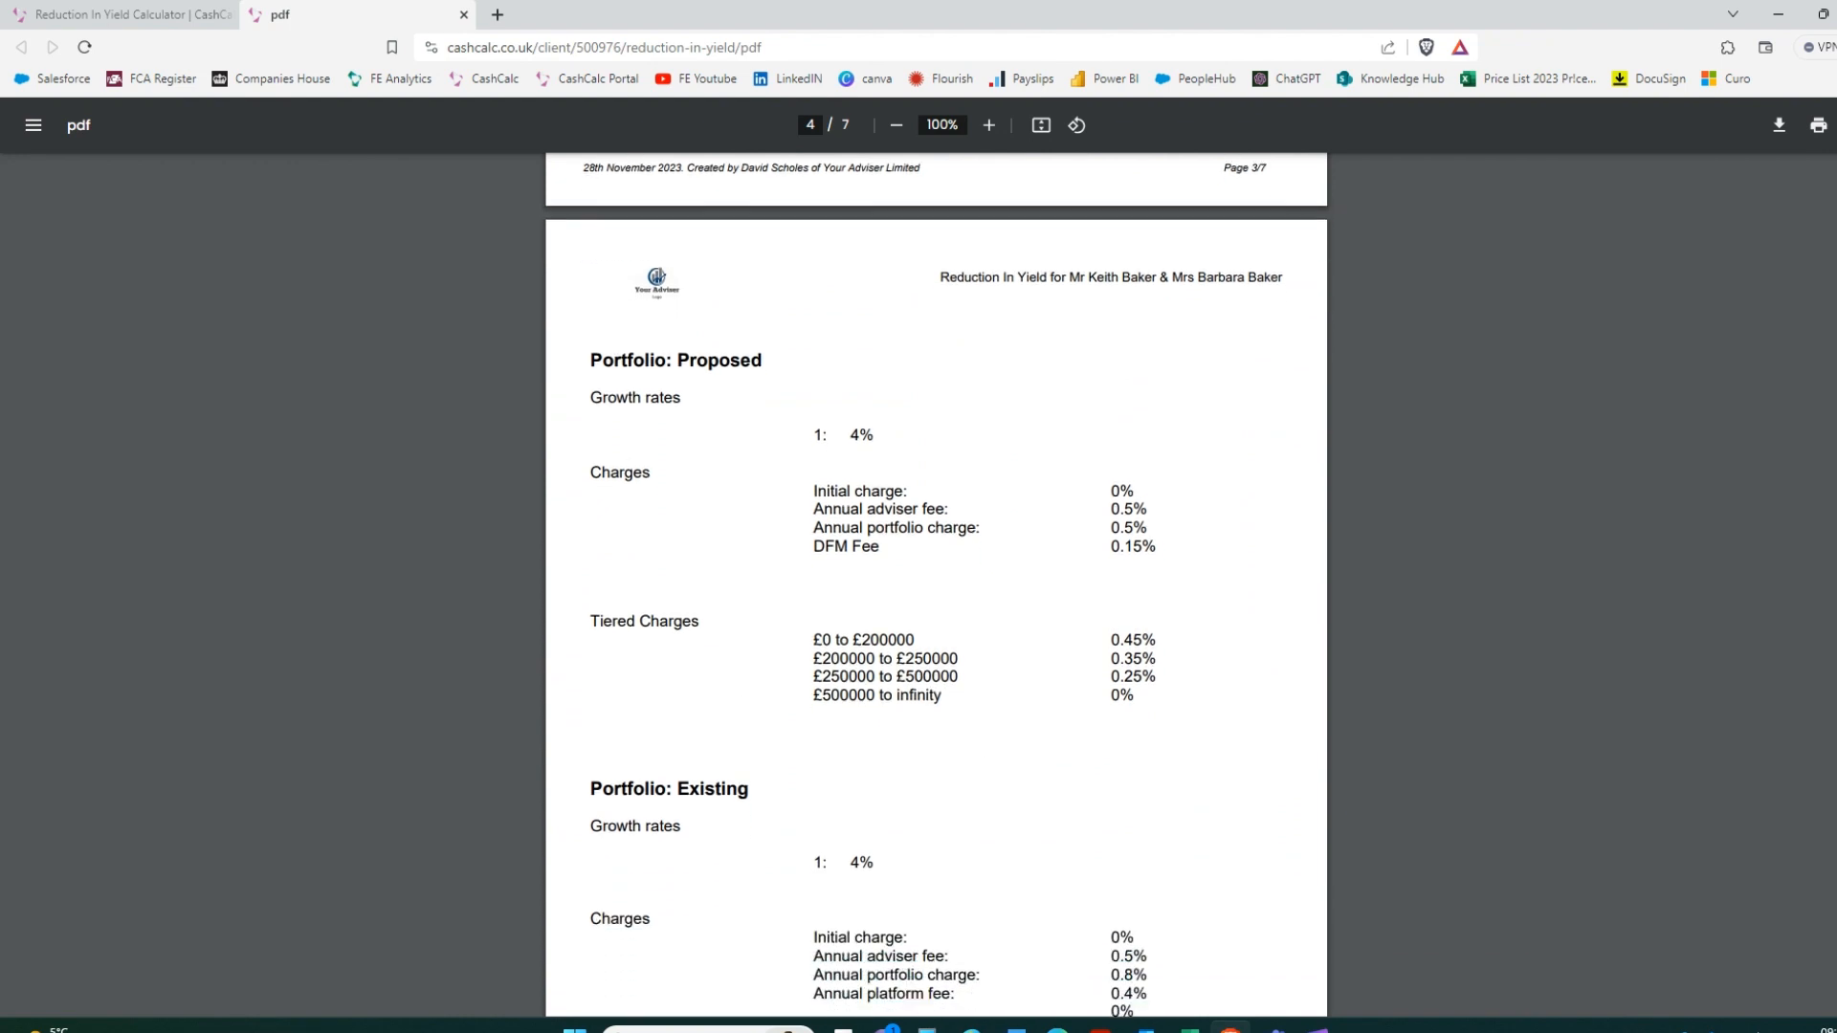
pyautogui.scroll(-8, 935, 583)
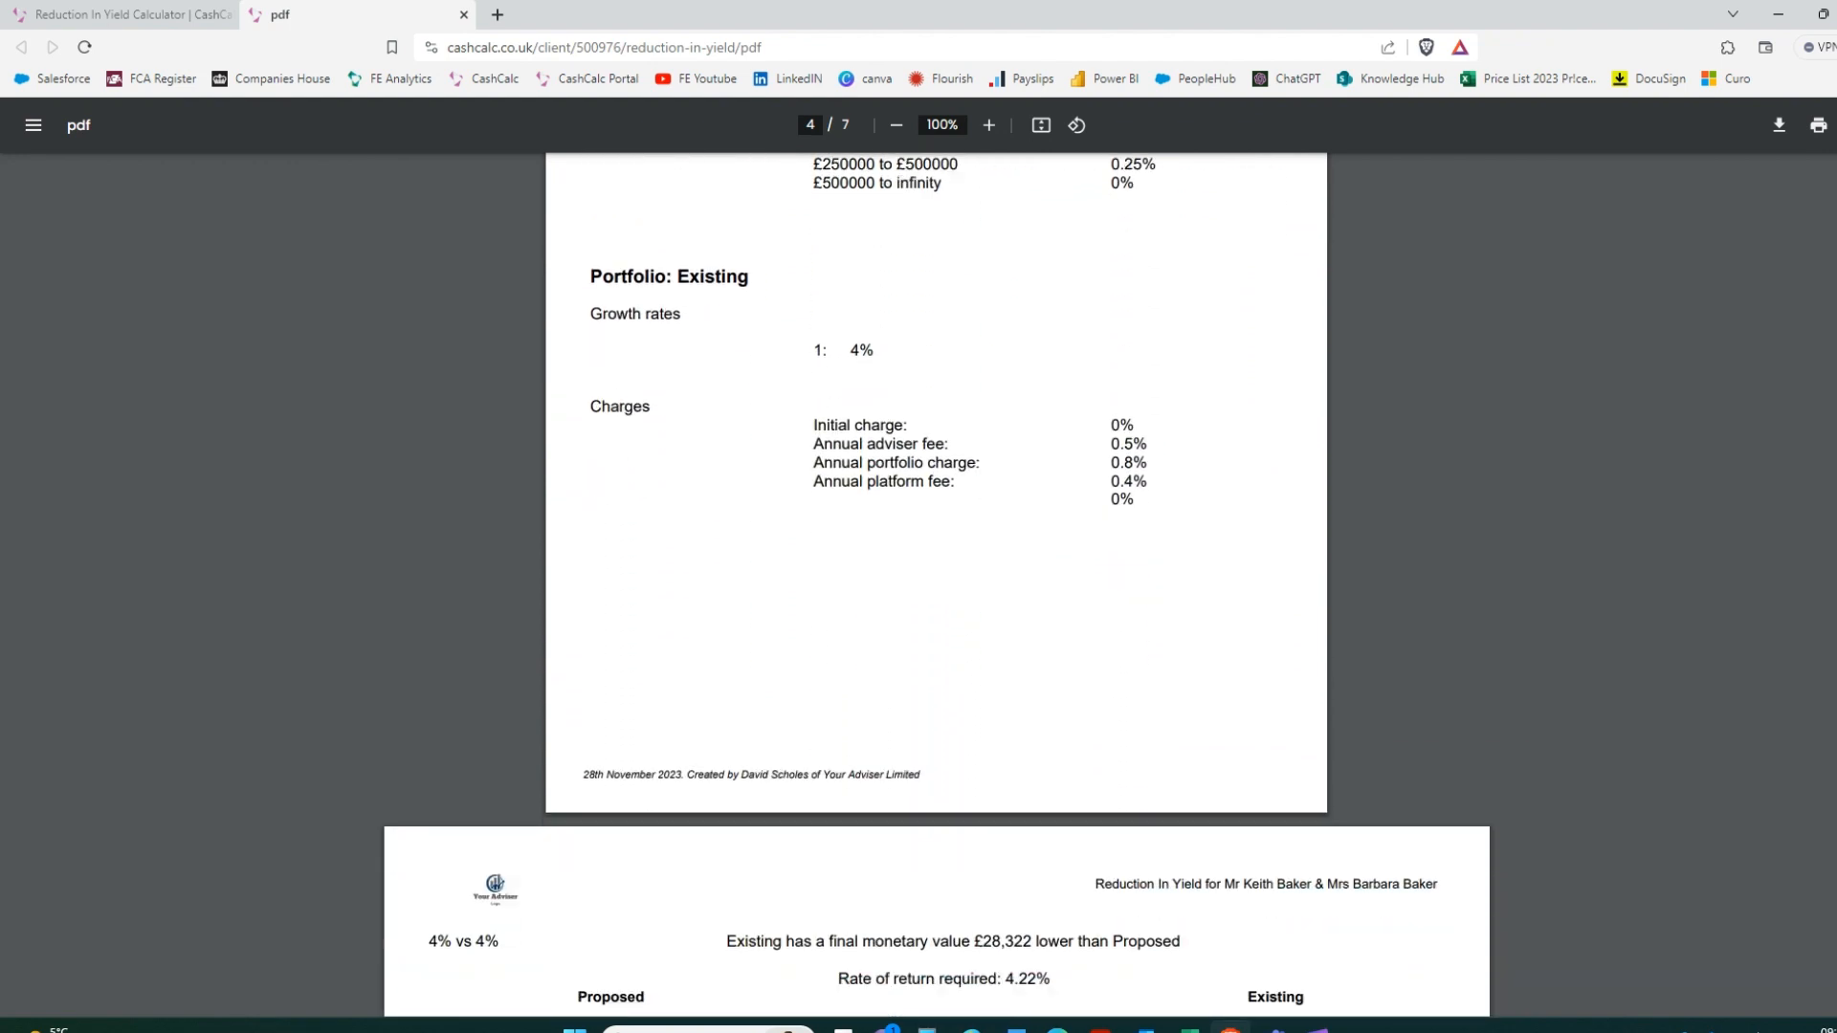
pyautogui.scroll(-1, 935, 584)
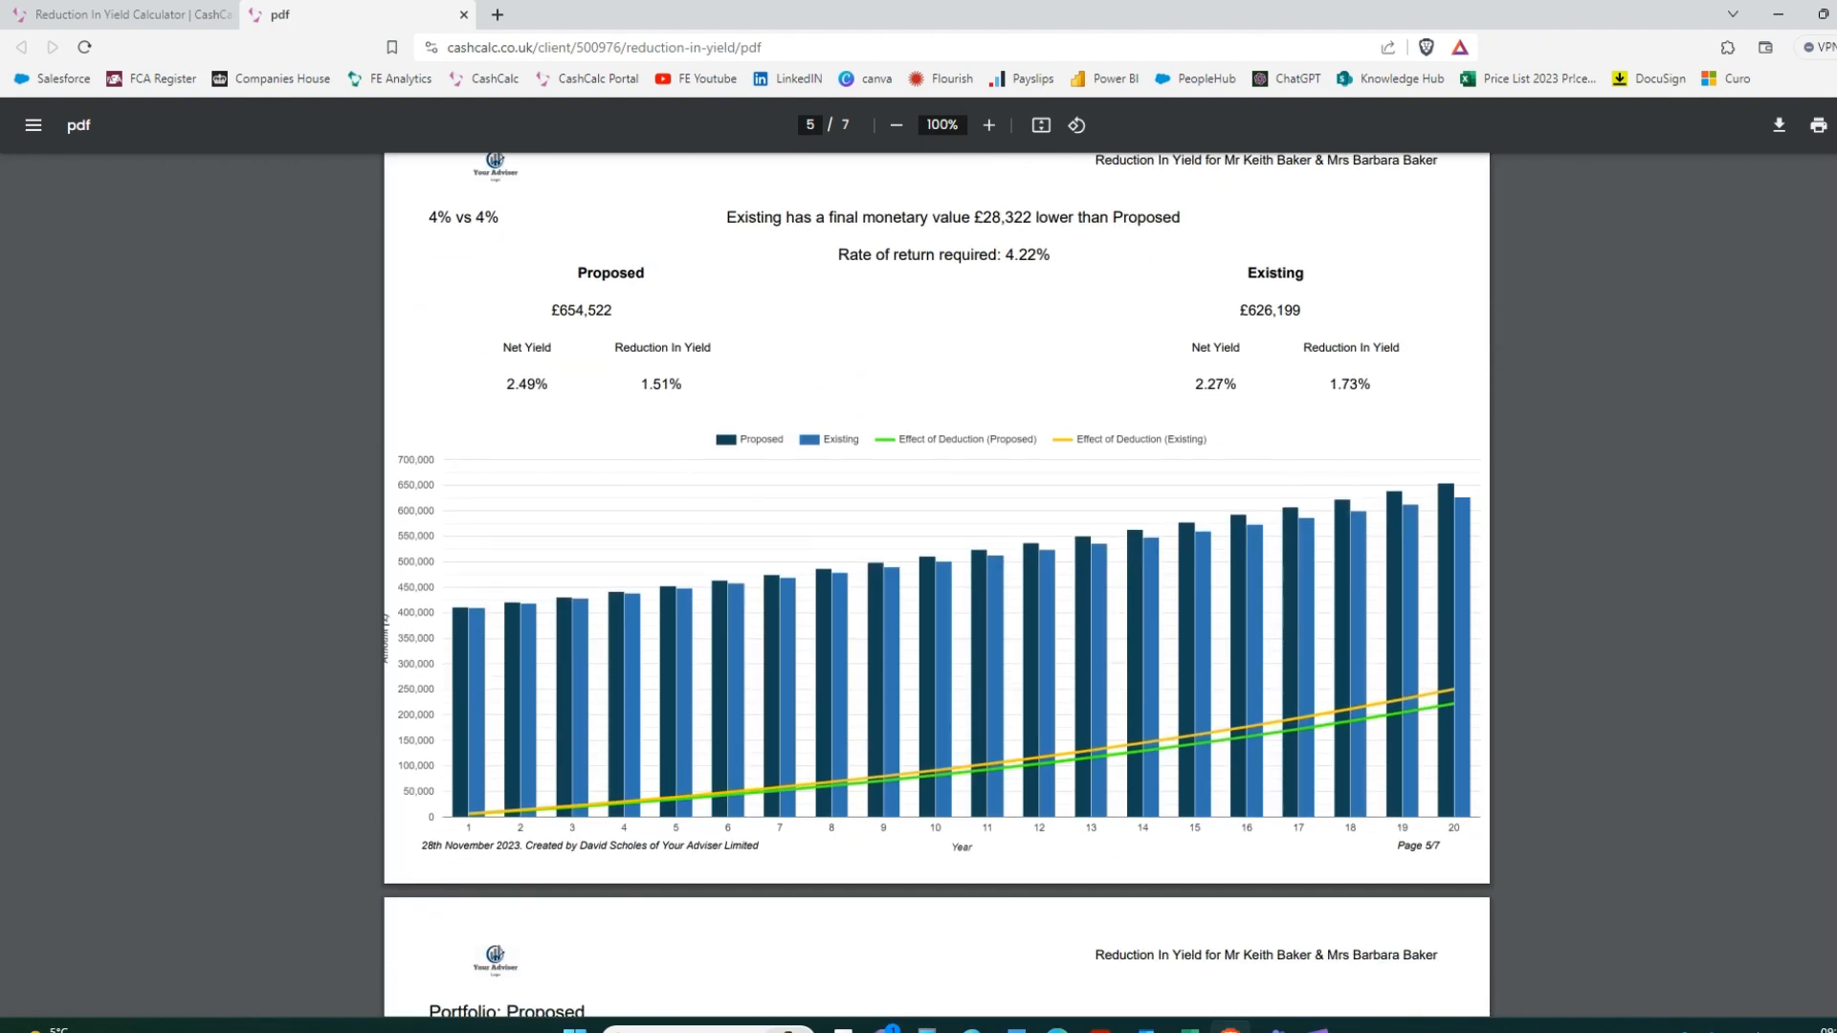
pyautogui.scroll(-7, 936, 583)
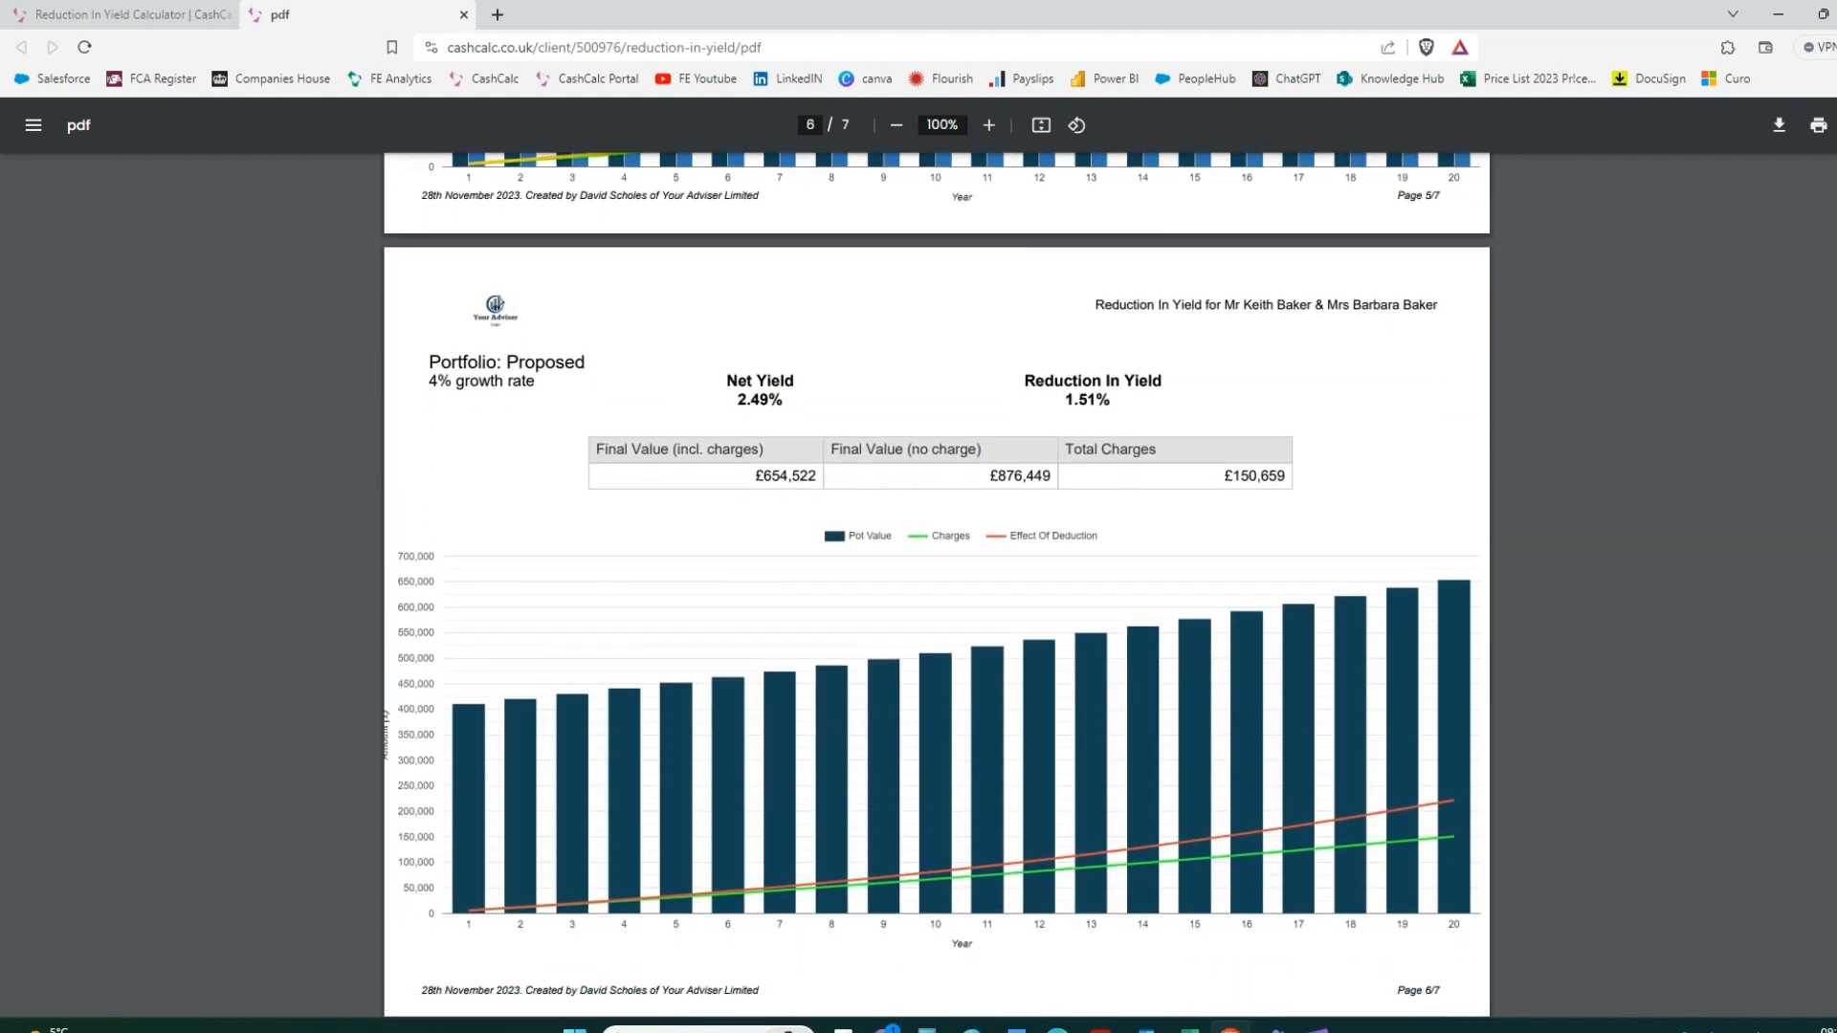
pyautogui.scroll(-1, 936, 583)
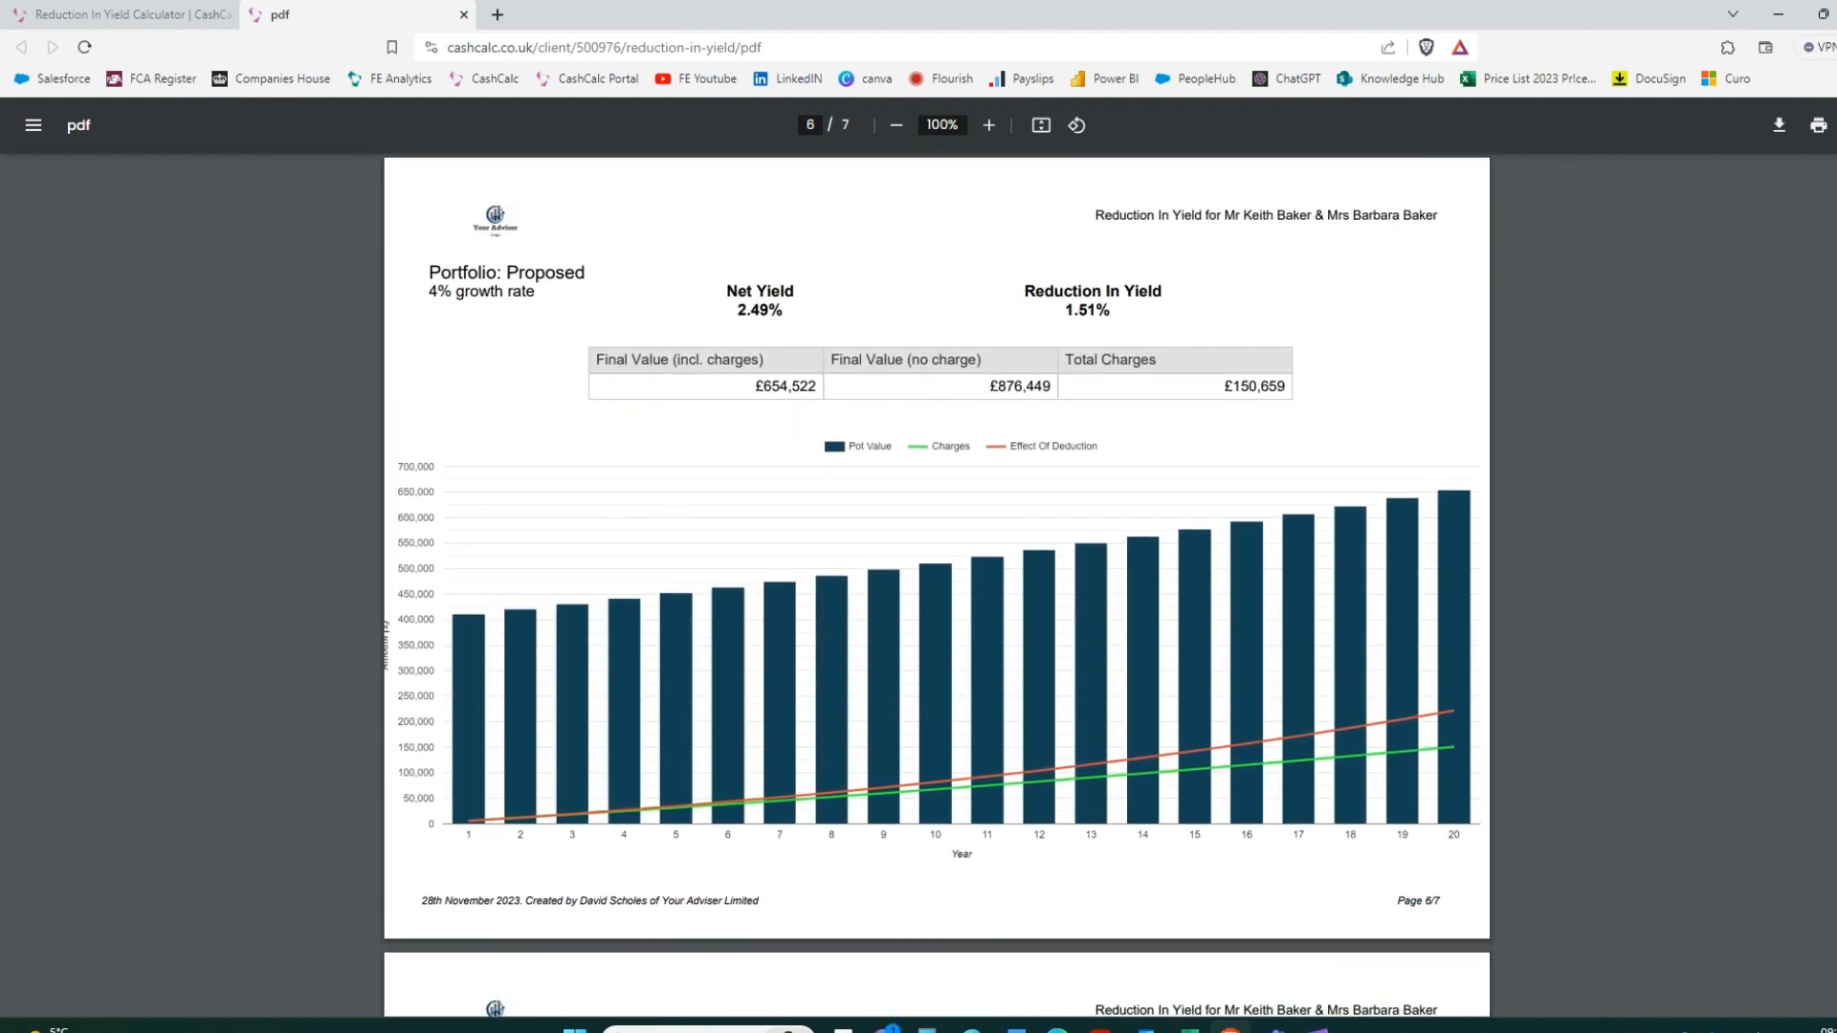
pyautogui.scroll(-8, 936, 583)
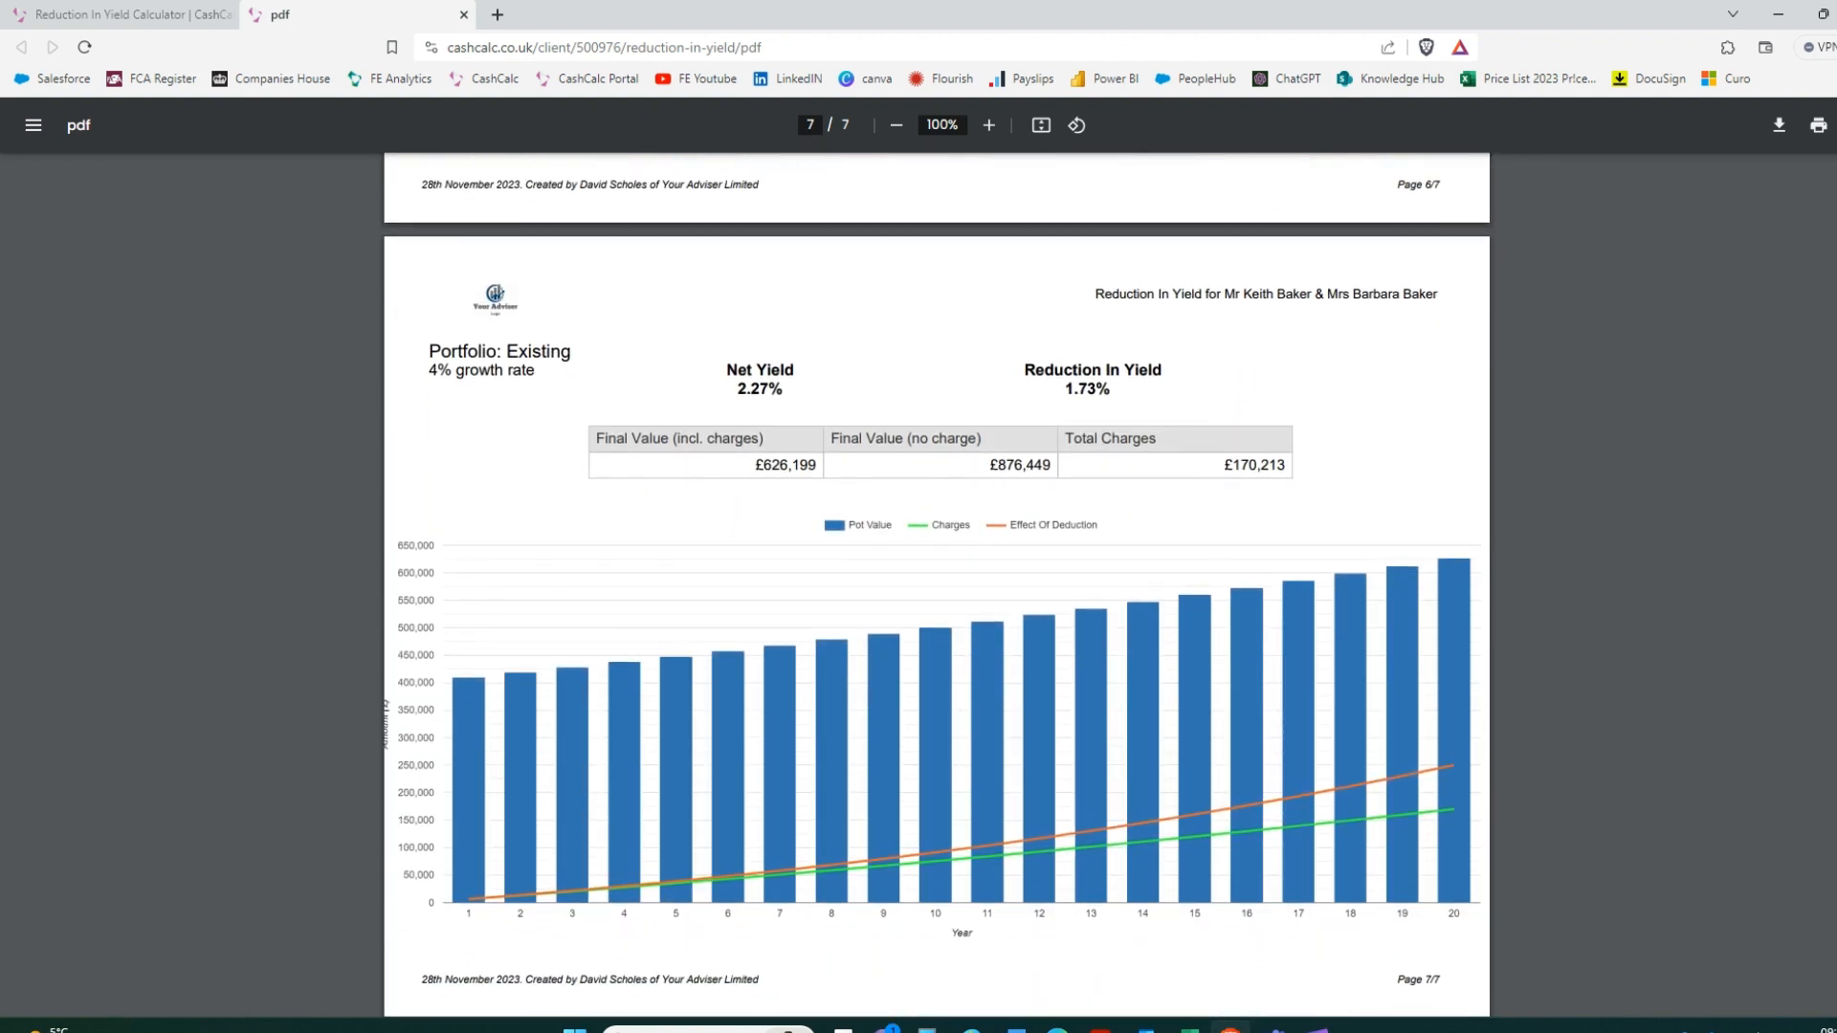
pyautogui.moveTo(1834, 906); pyautogui.dragTo(1818, 149)
pyautogui.click(463, 14)
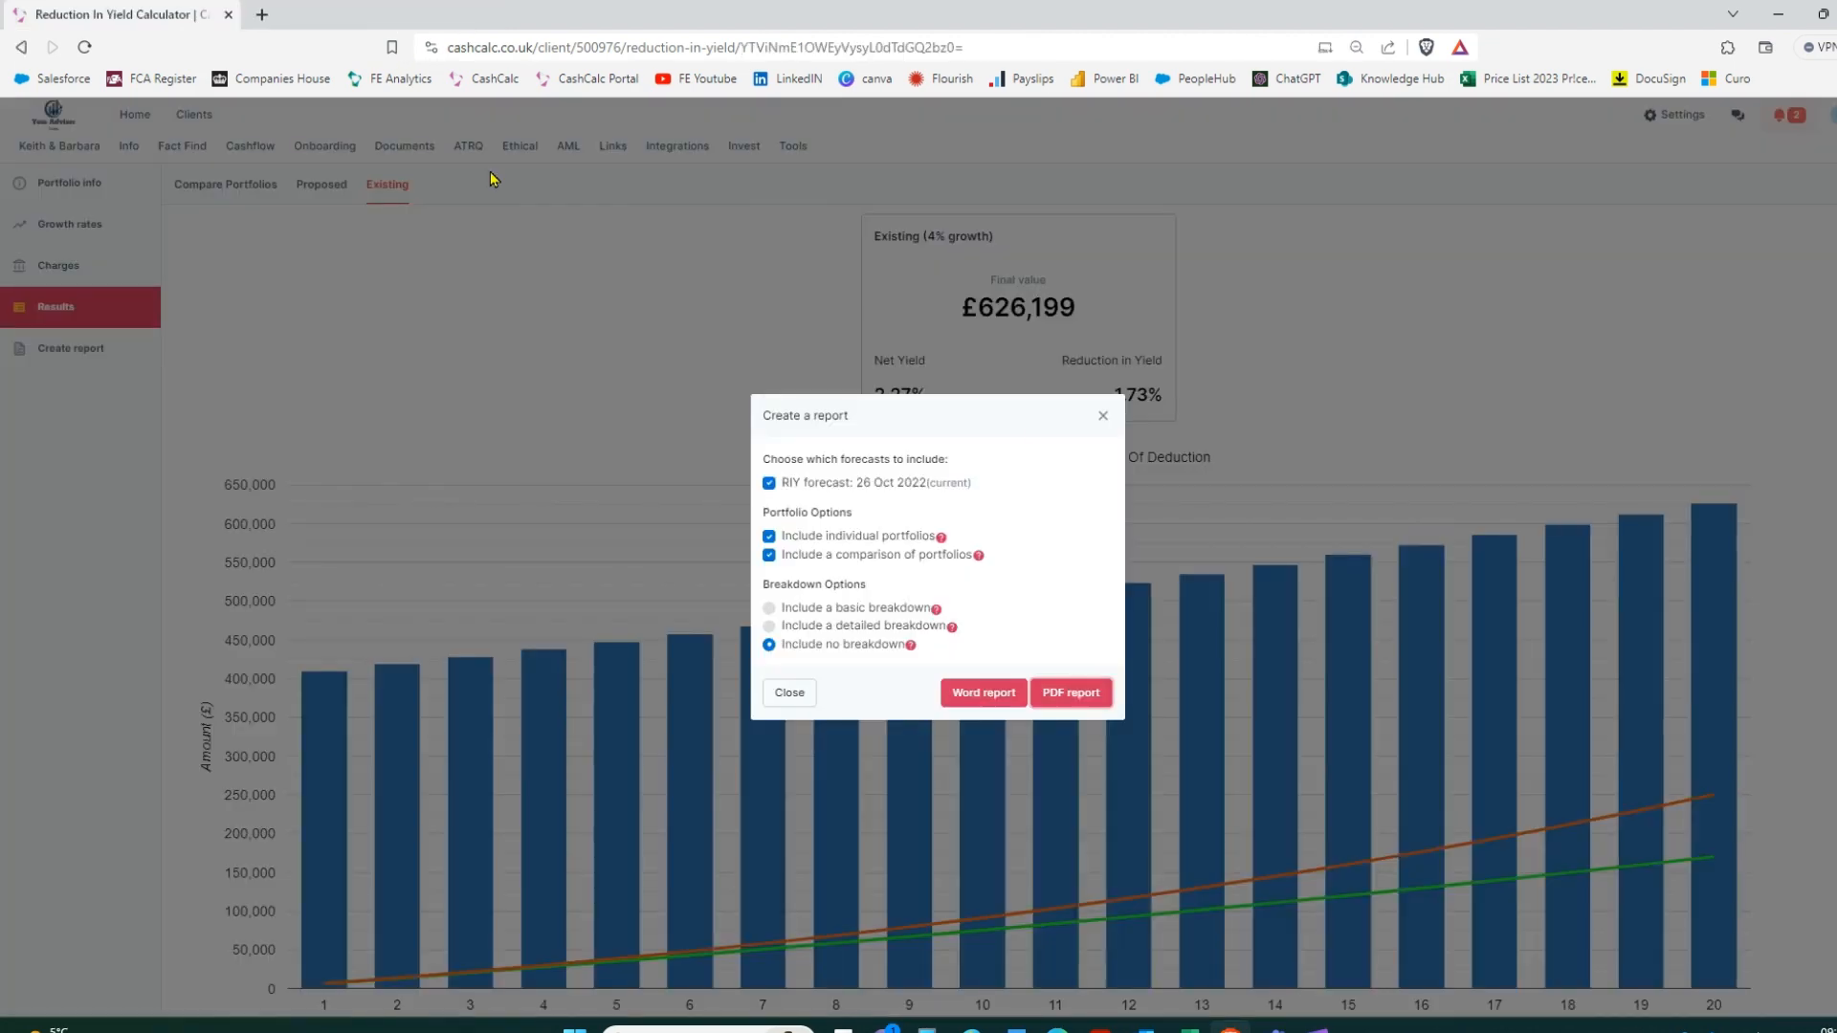
pyautogui.click(1105, 420)
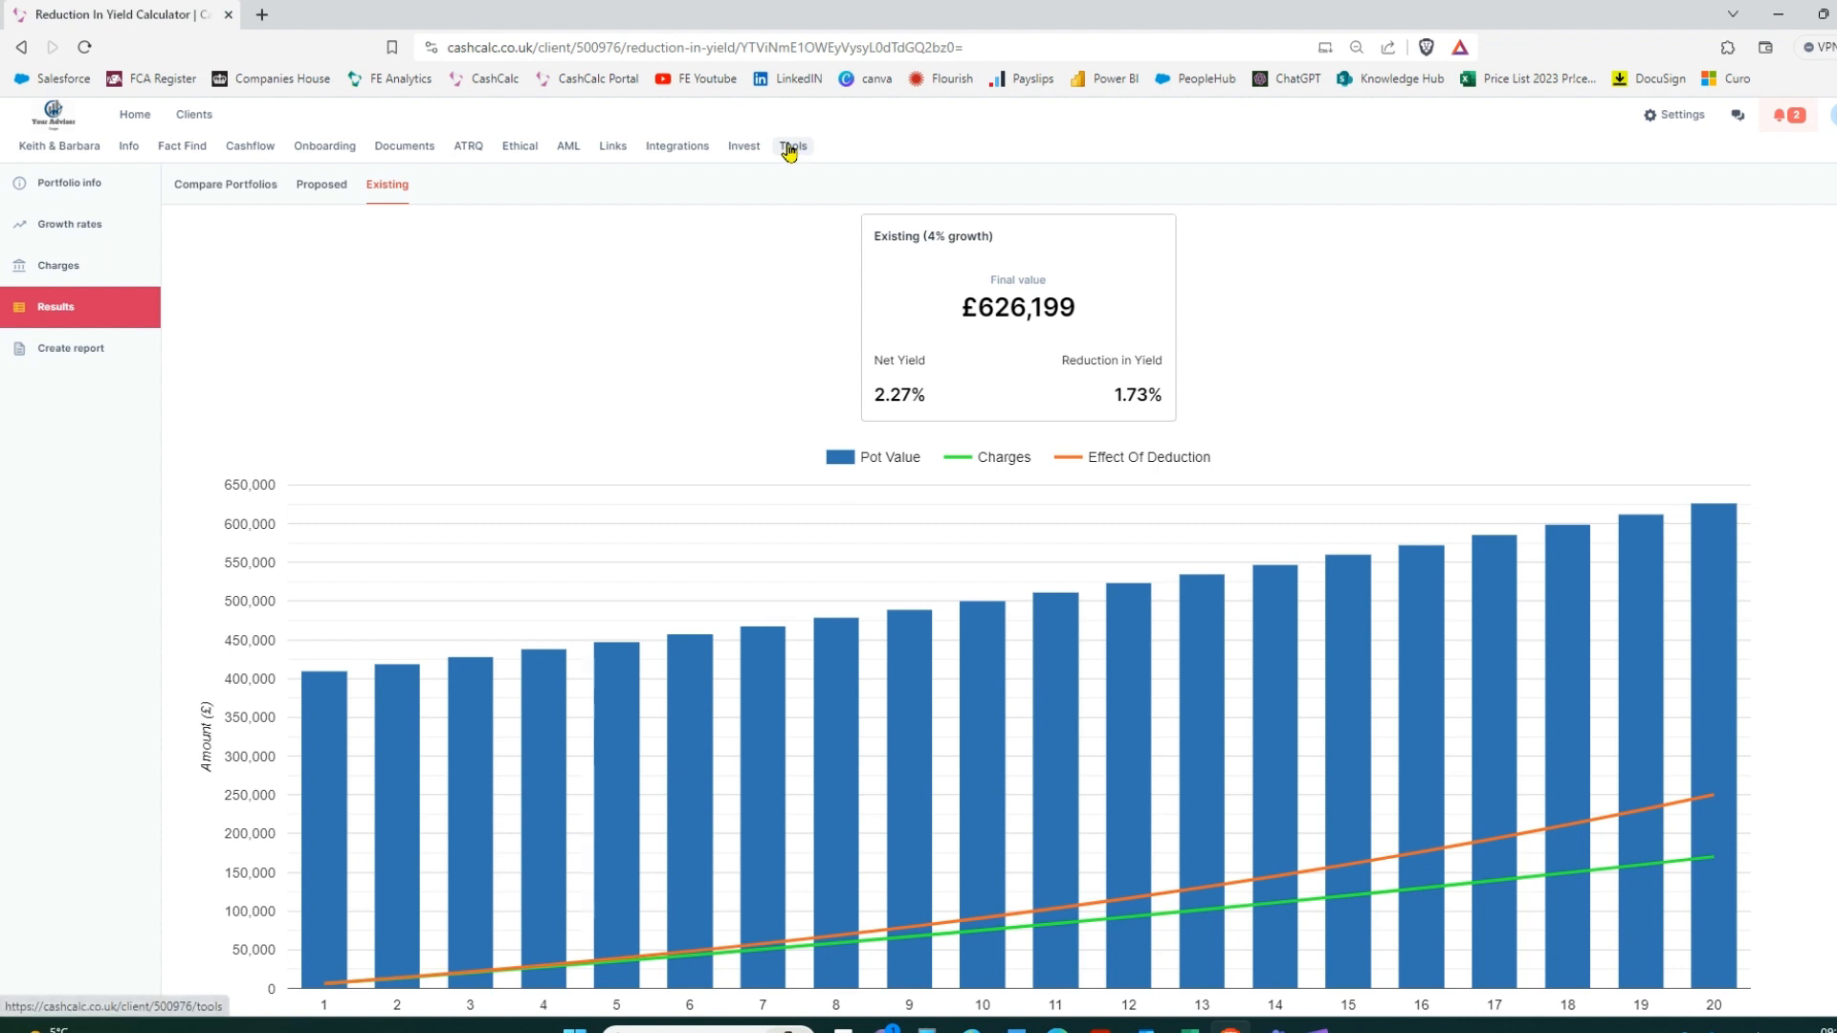
# Open the State Pension Age Calculator to see both clients' State Pension dates
pyautogui.click(792, 148)
pyautogui.click(633, 644)
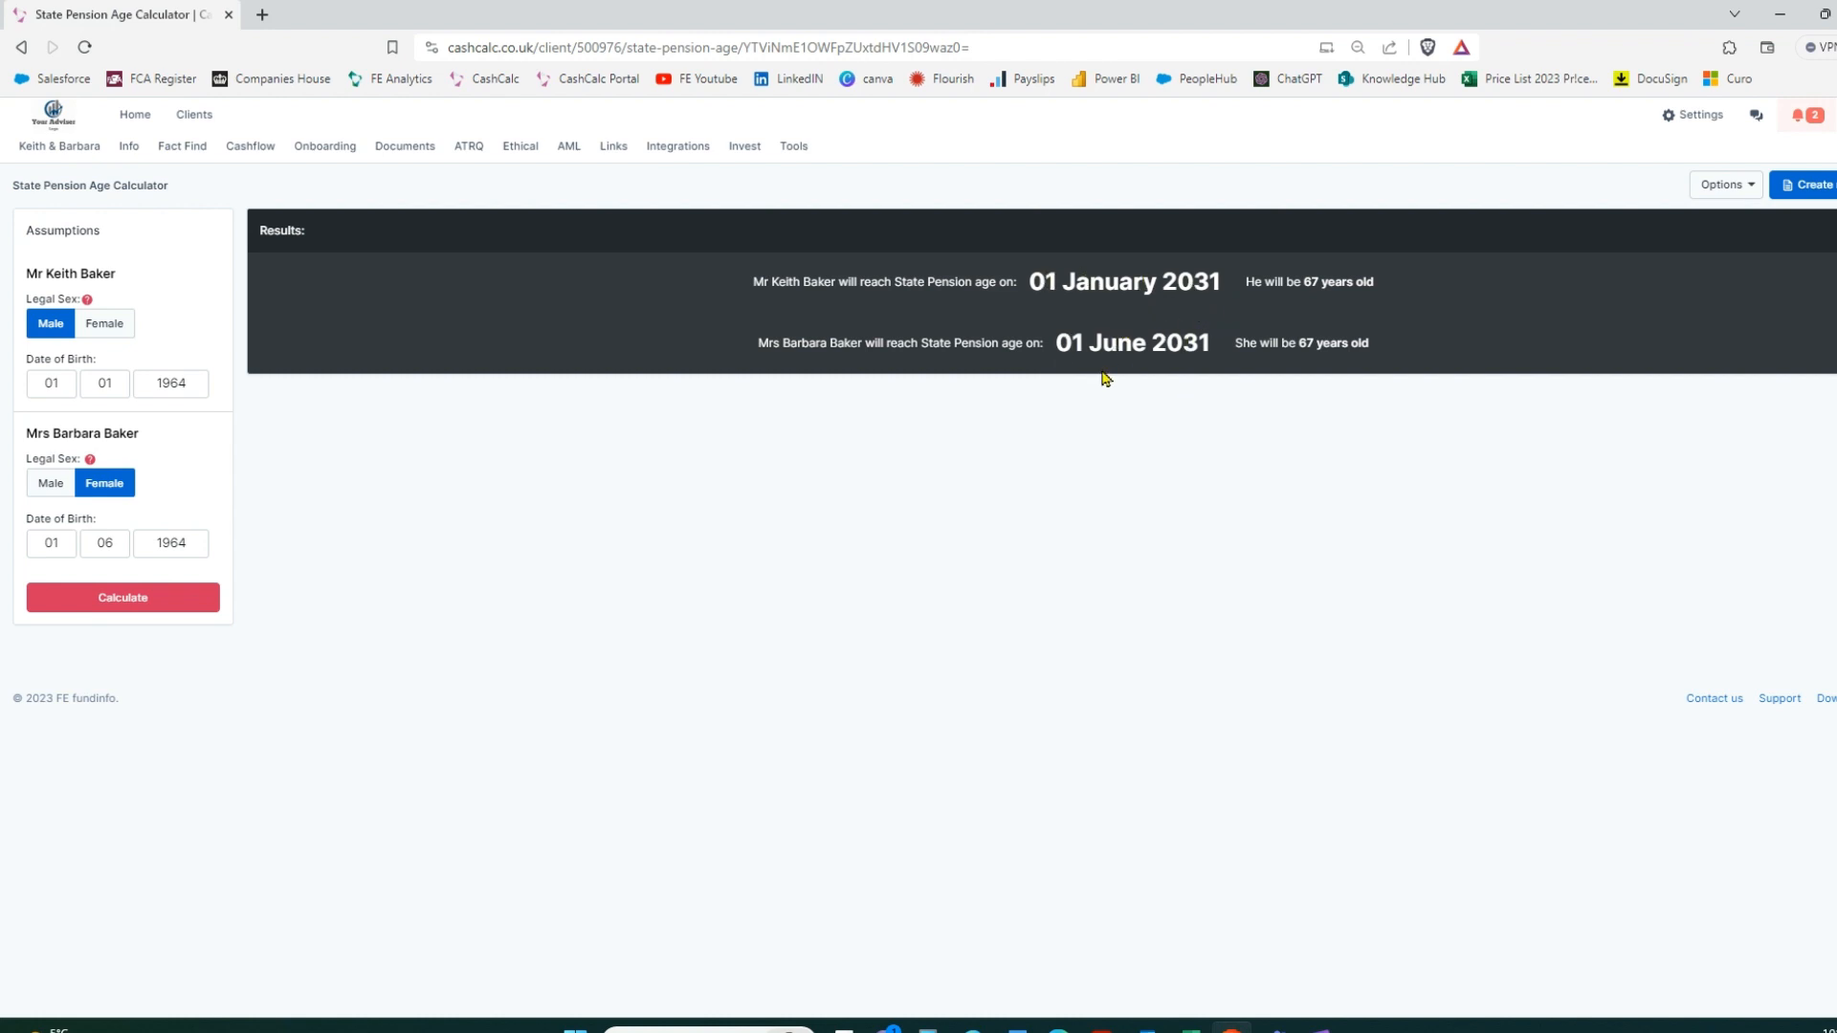
# Open the Income Protection / PHI Calculator and check the gross salary assumption
pyautogui.click(796, 148)
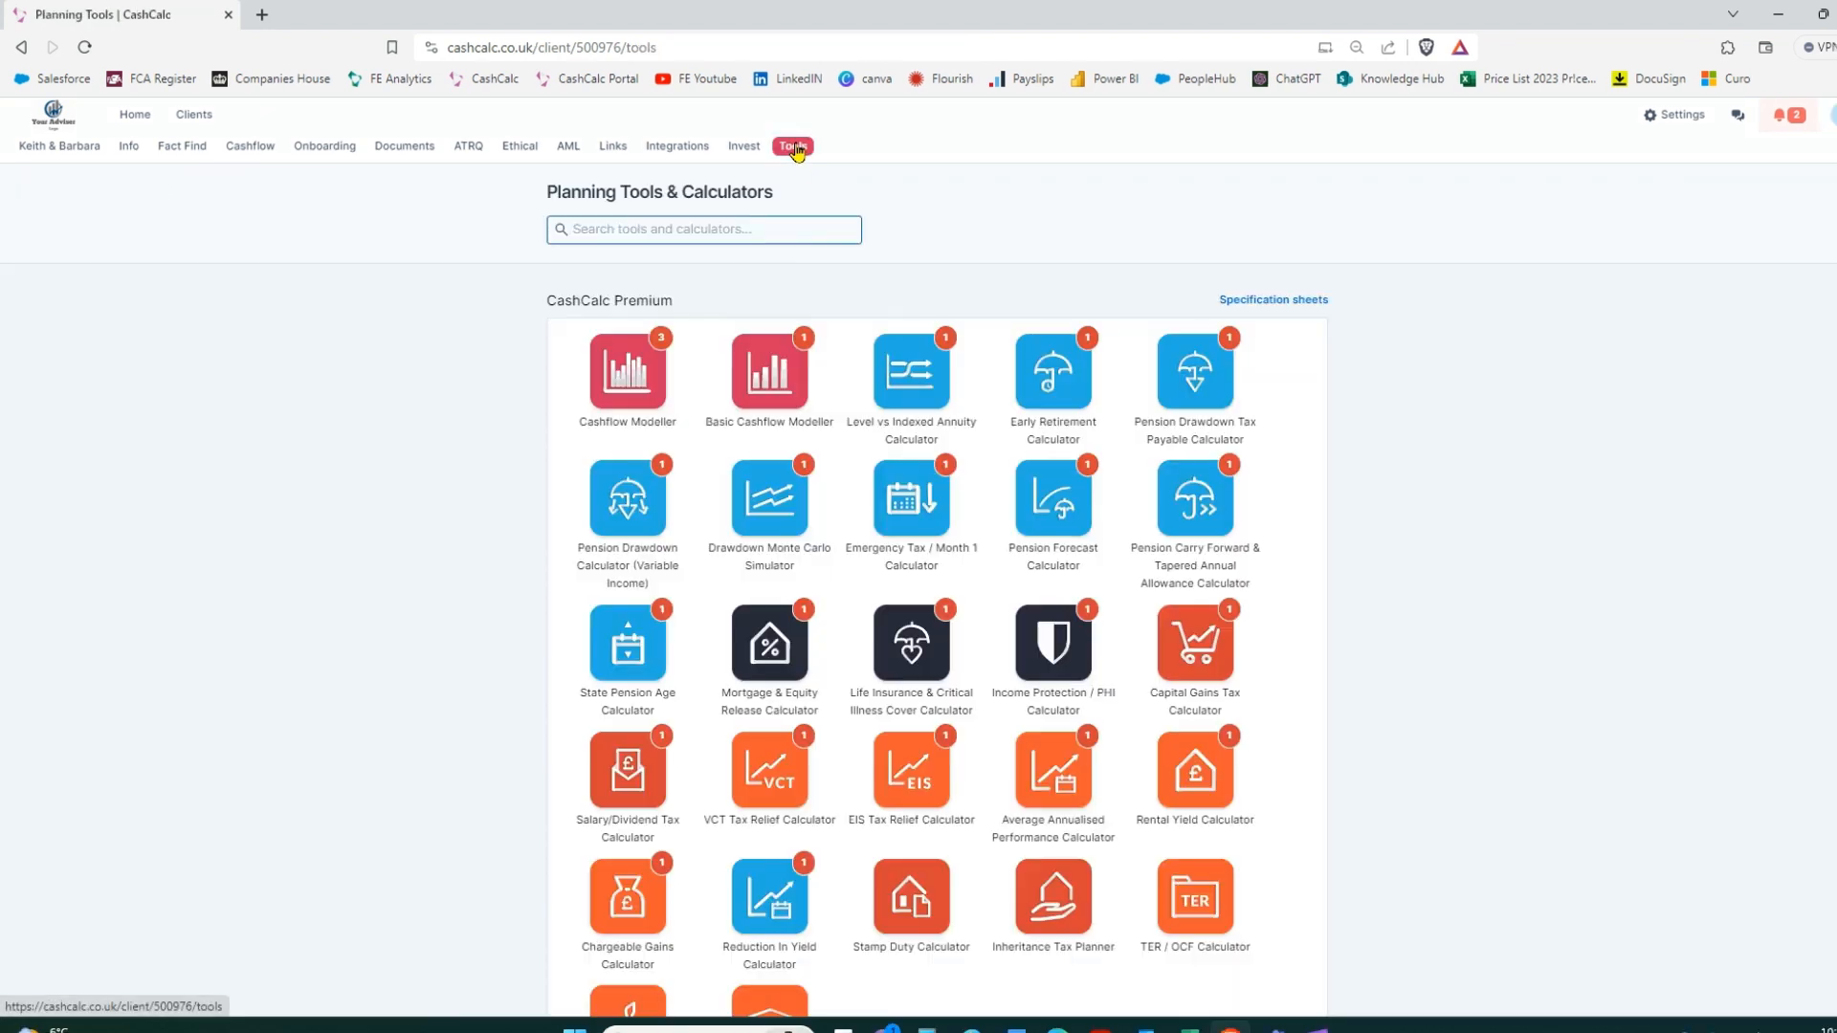
pyautogui.click(1058, 648)
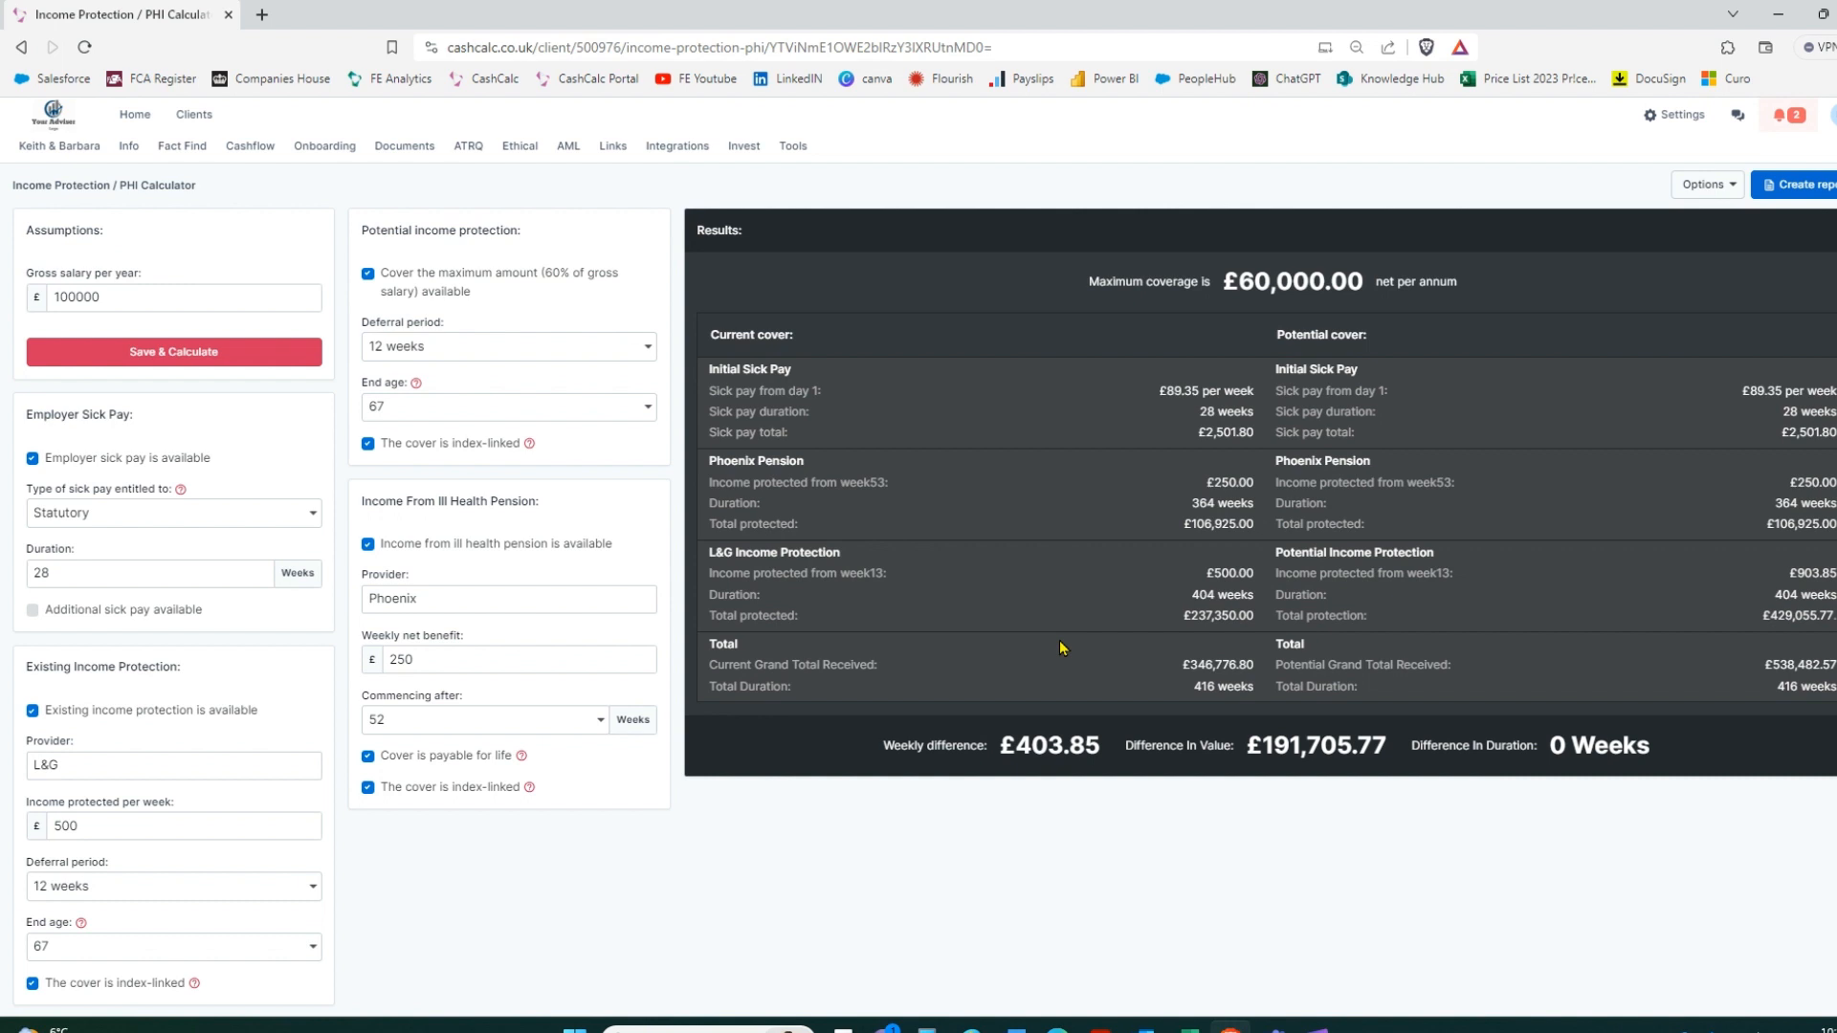
pyautogui.doubleClick(75, 299)
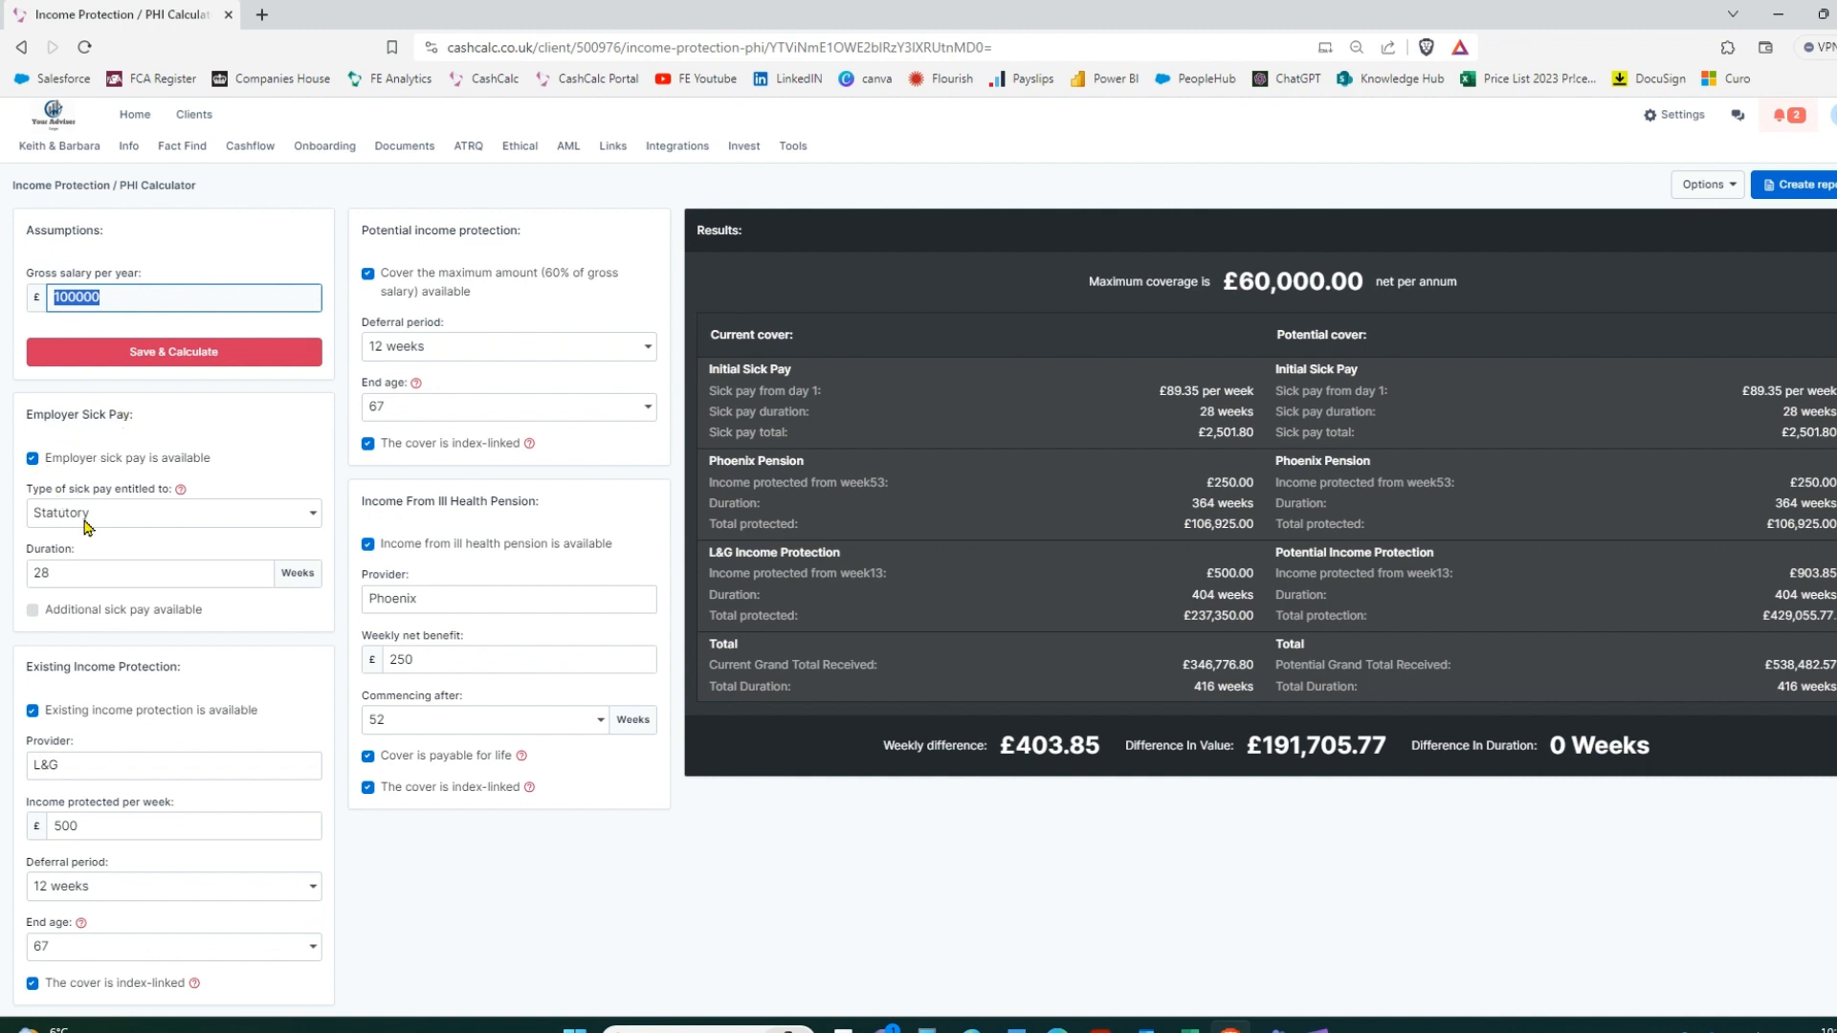
# Enable additional sick pay to view its entitlement types, and turn it off again
pyautogui.click(33, 609)
pyautogui.click(74, 665)
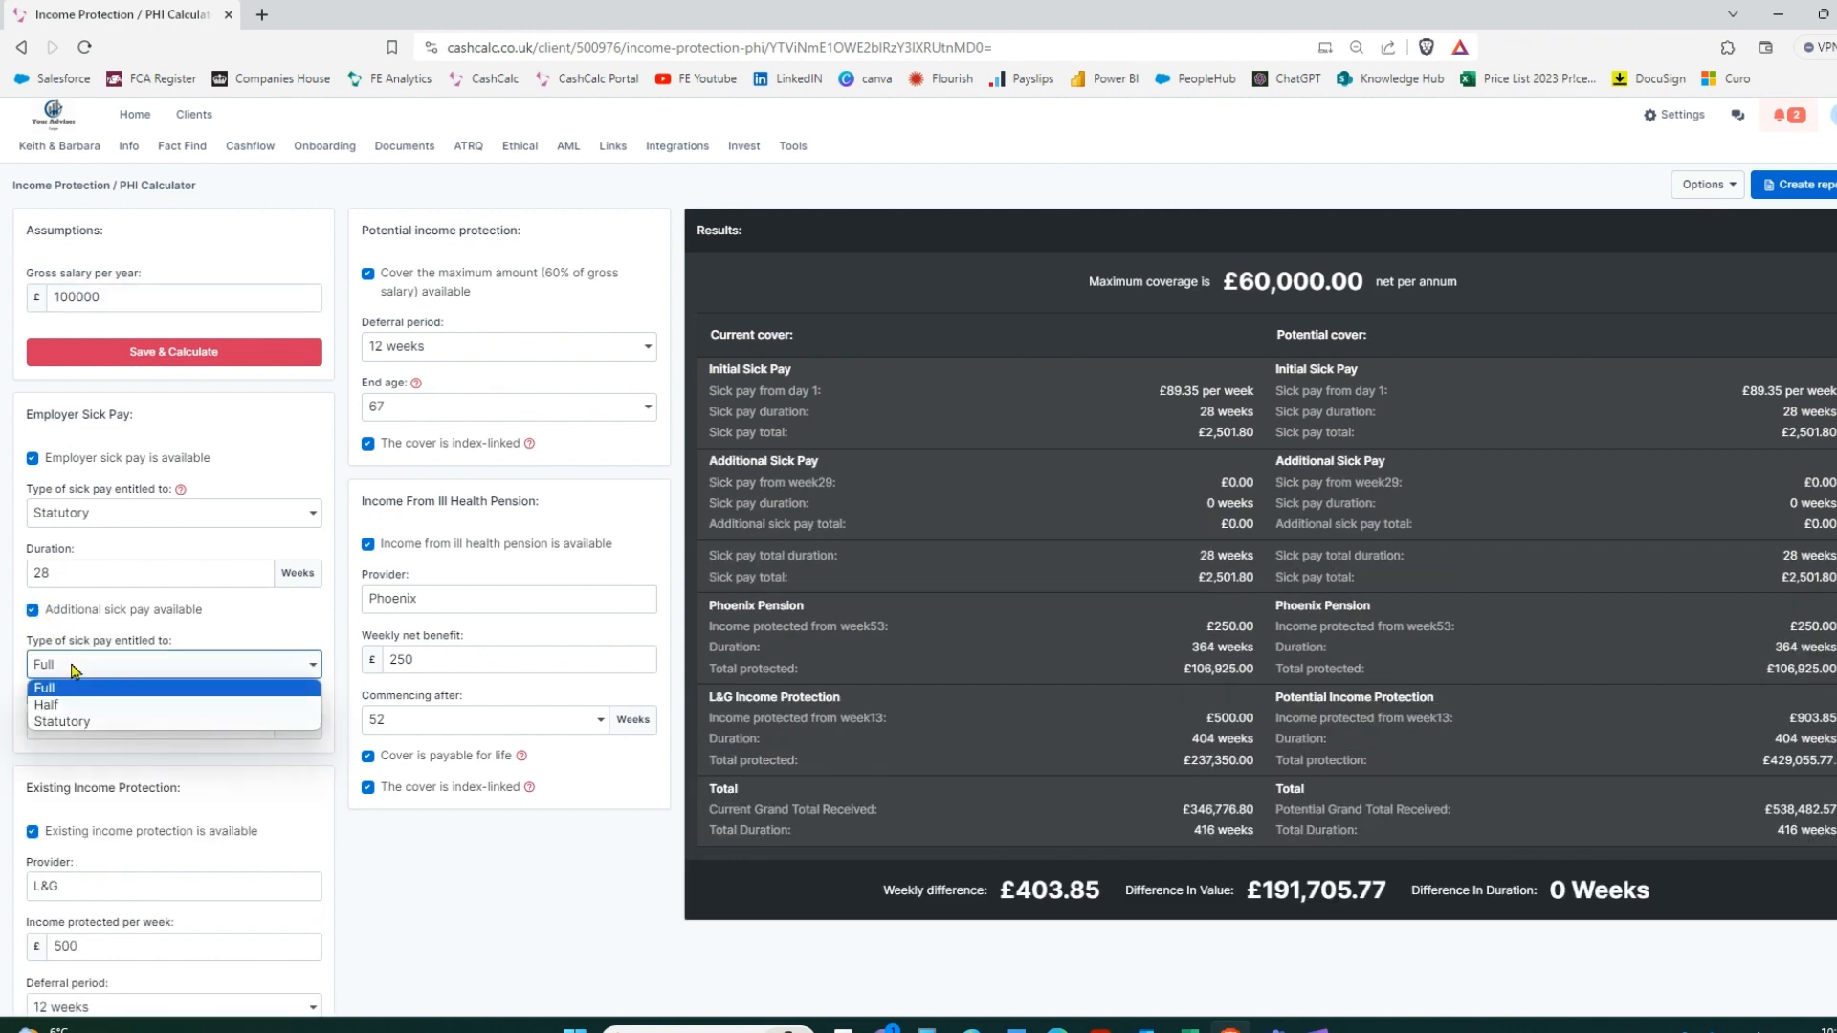
pyautogui.click(119, 613)
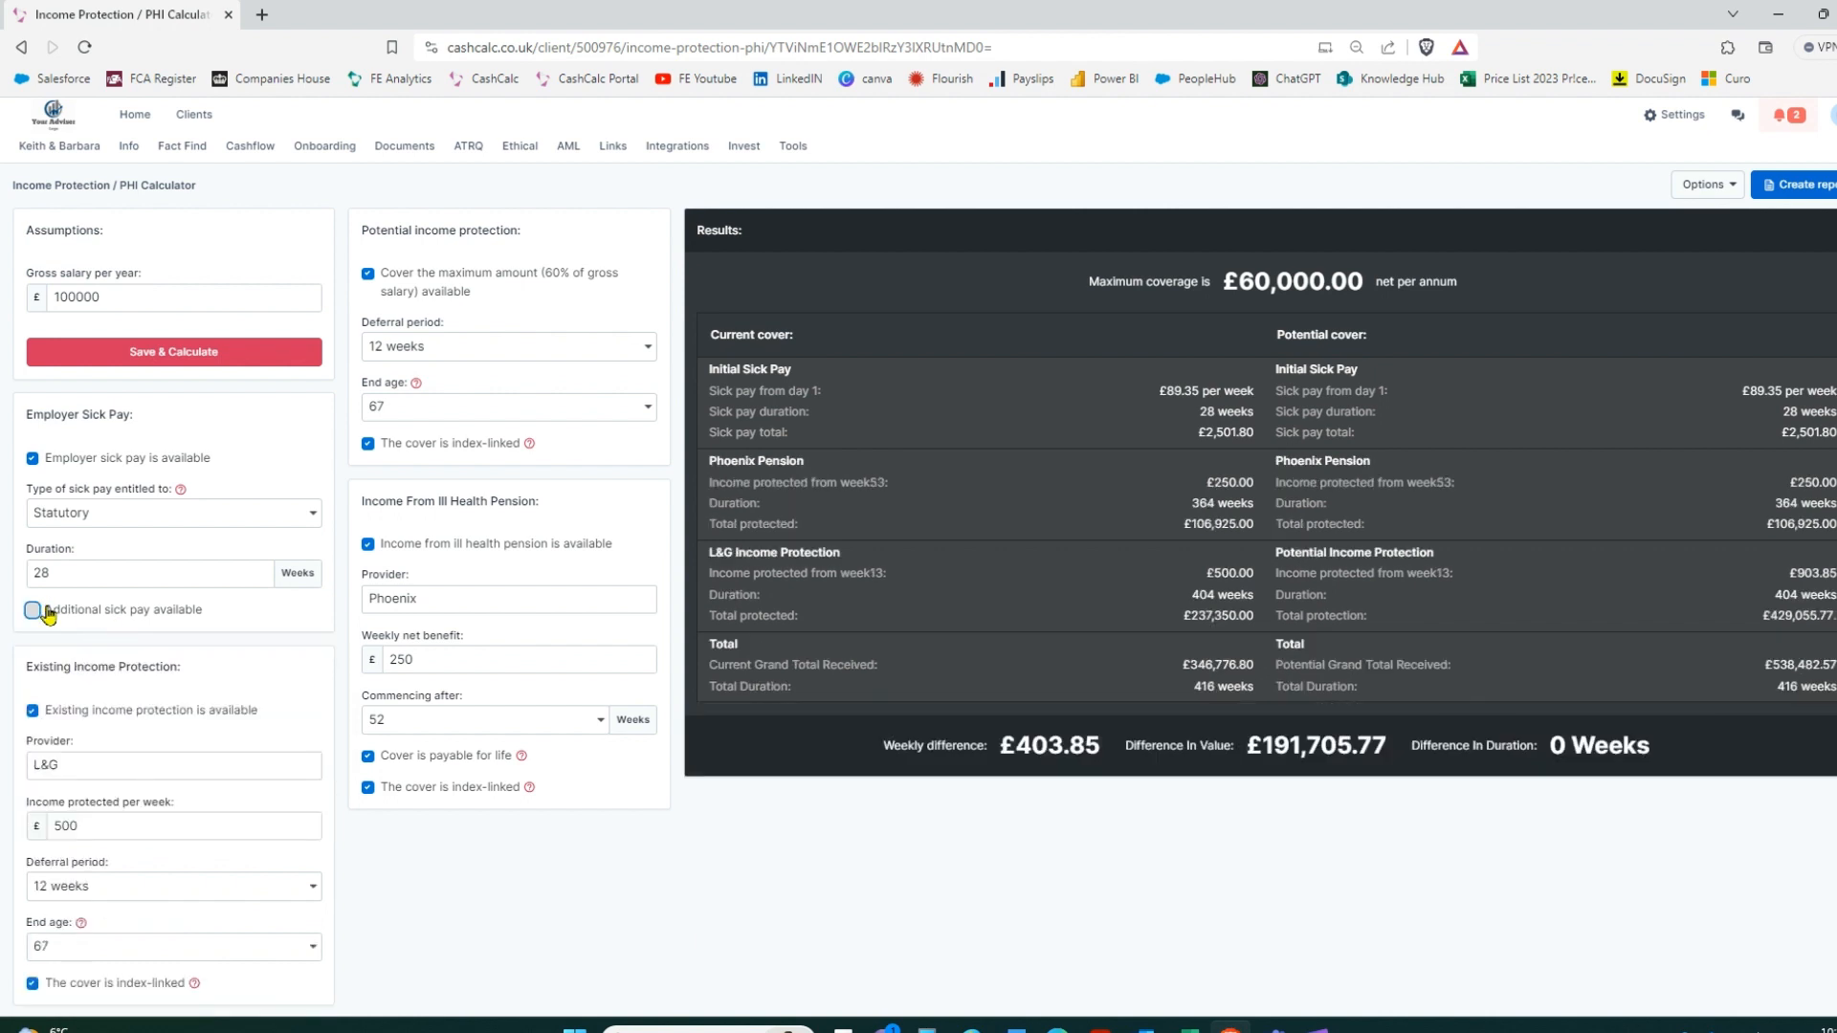
# Check the ill health pension's available commencement periods, leaving the selected period as it is
pyautogui.scroll(-1, 78, 628)
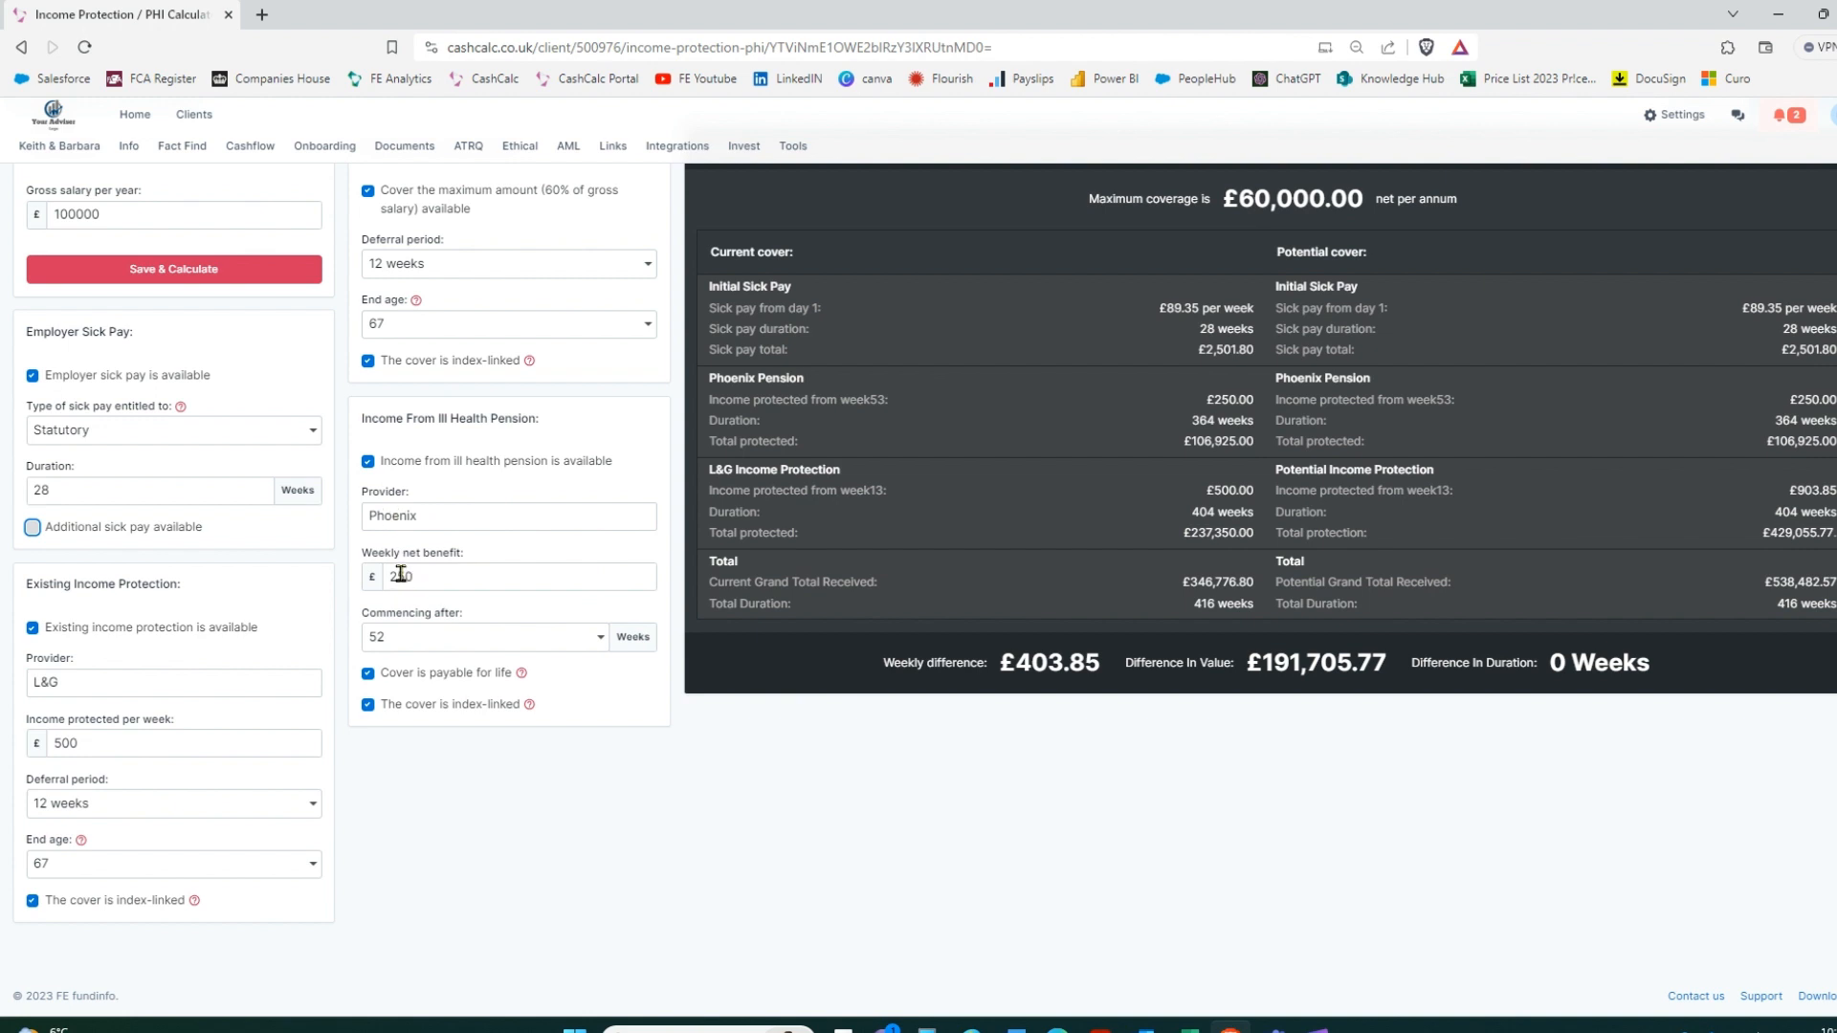
pyautogui.click(400, 639)
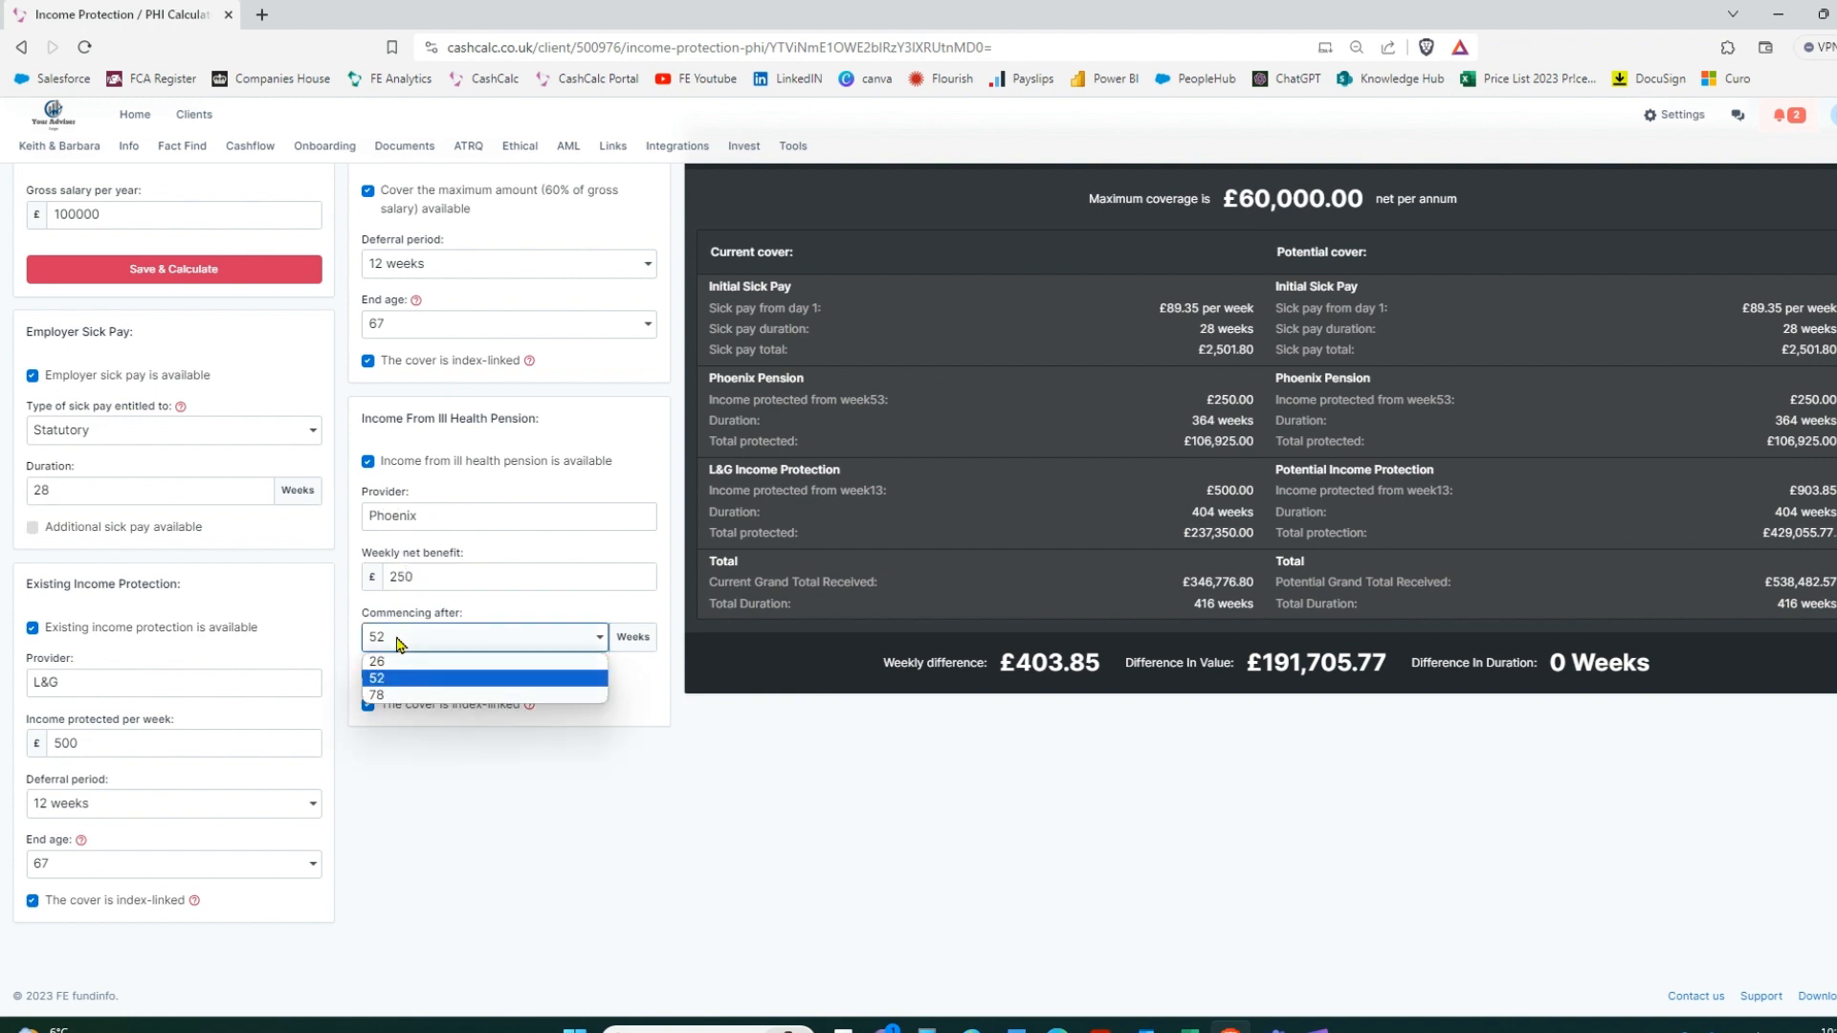
pyautogui.click(400, 643)
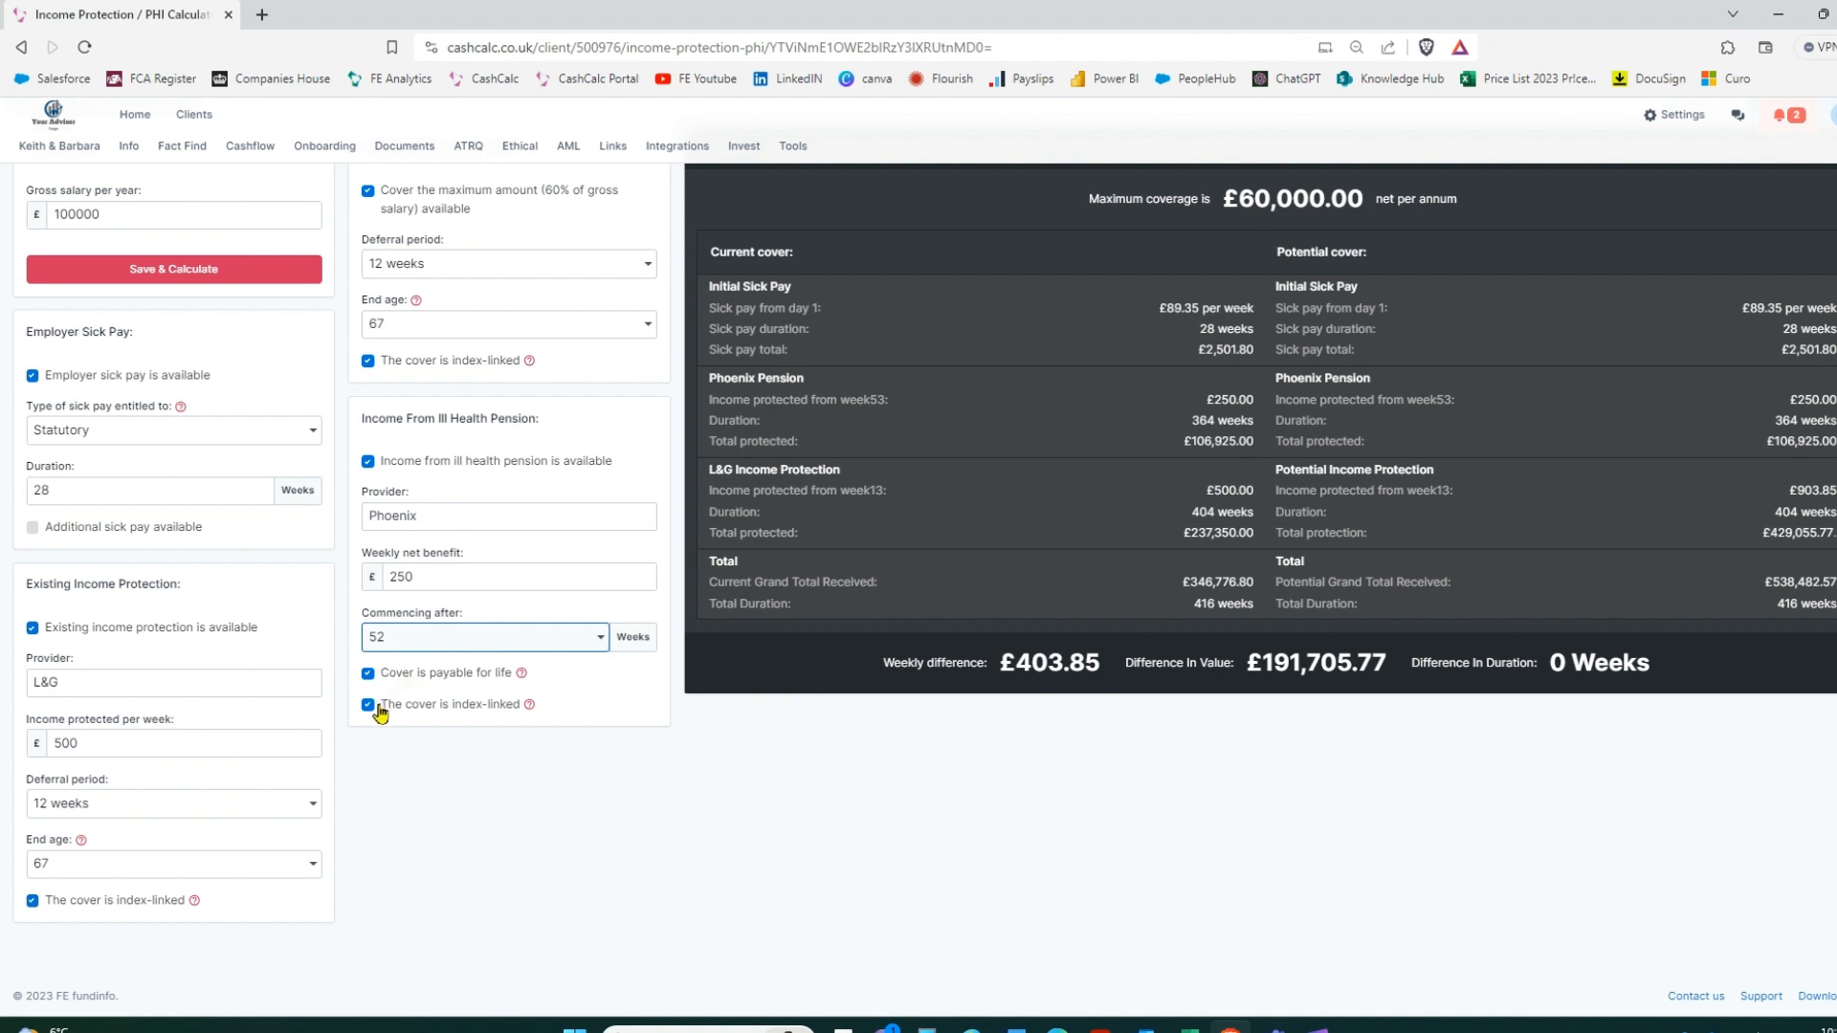
# Turn off maximum cover to view the weekly net income covered setting and its help, and turn maximum cover back on
pyautogui.scroll(1, 380, 713)
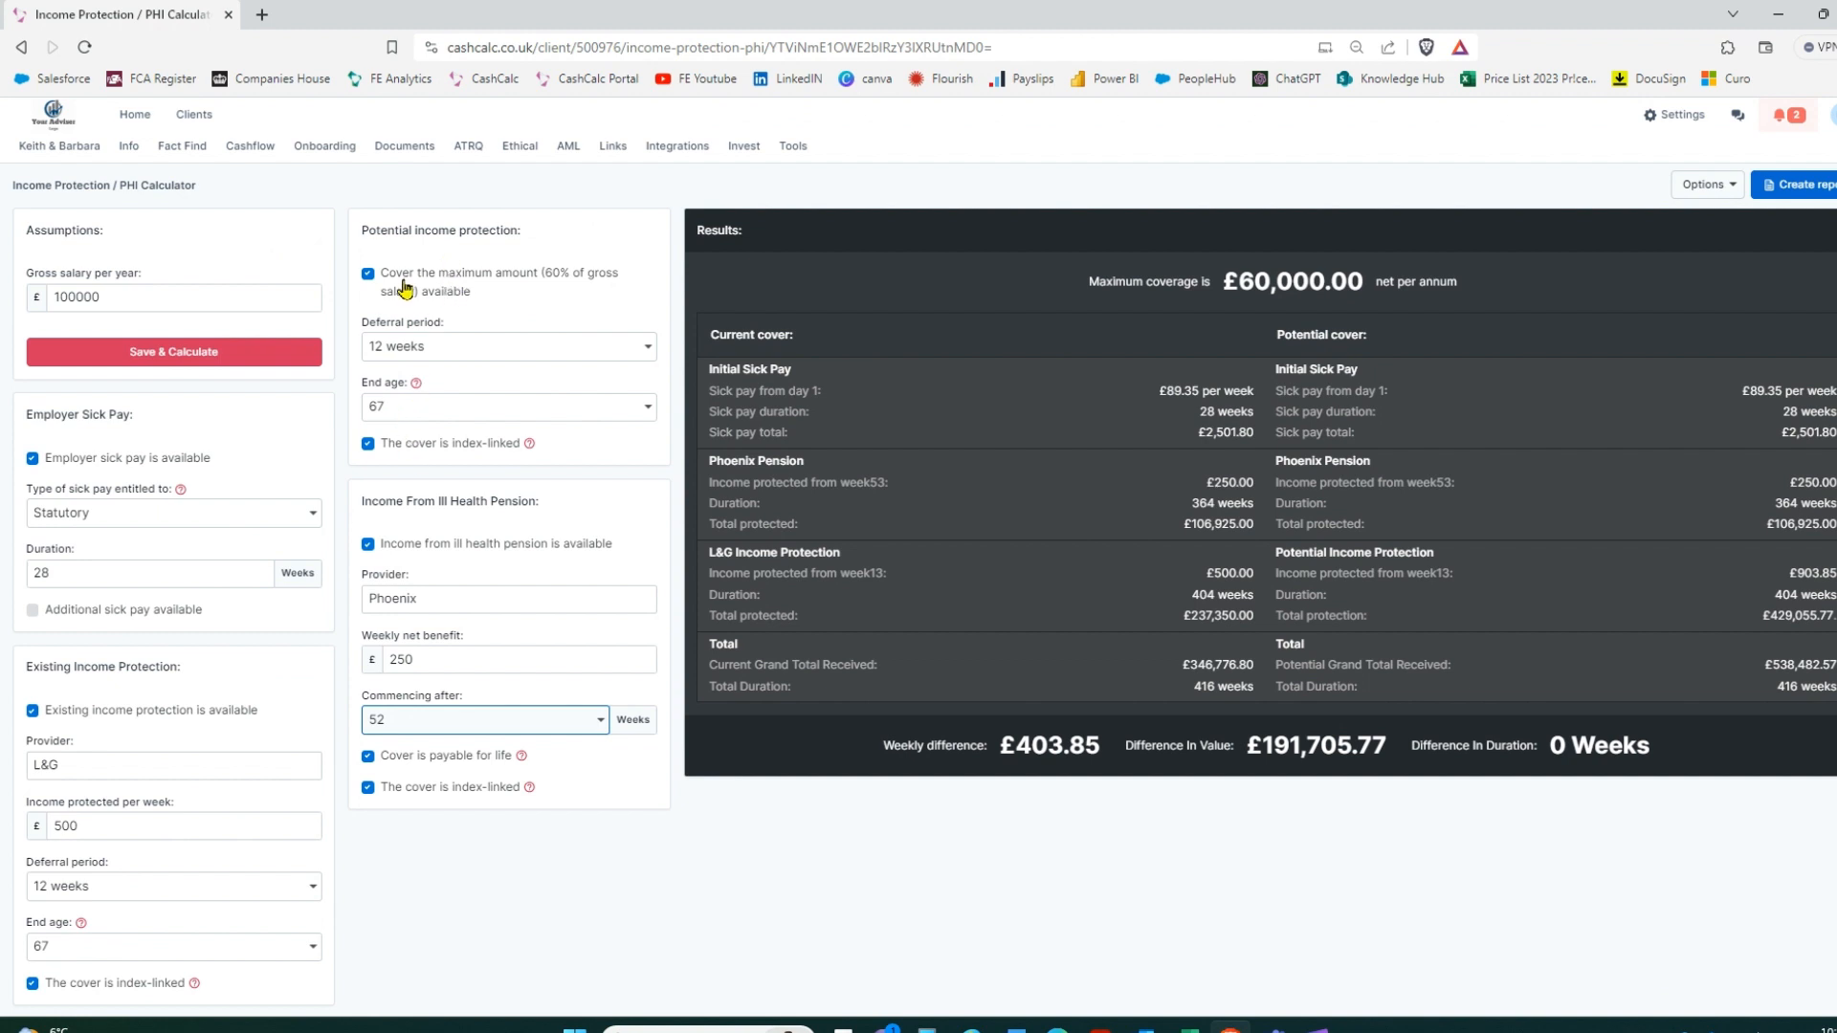
pyautogui.click(368, 275)
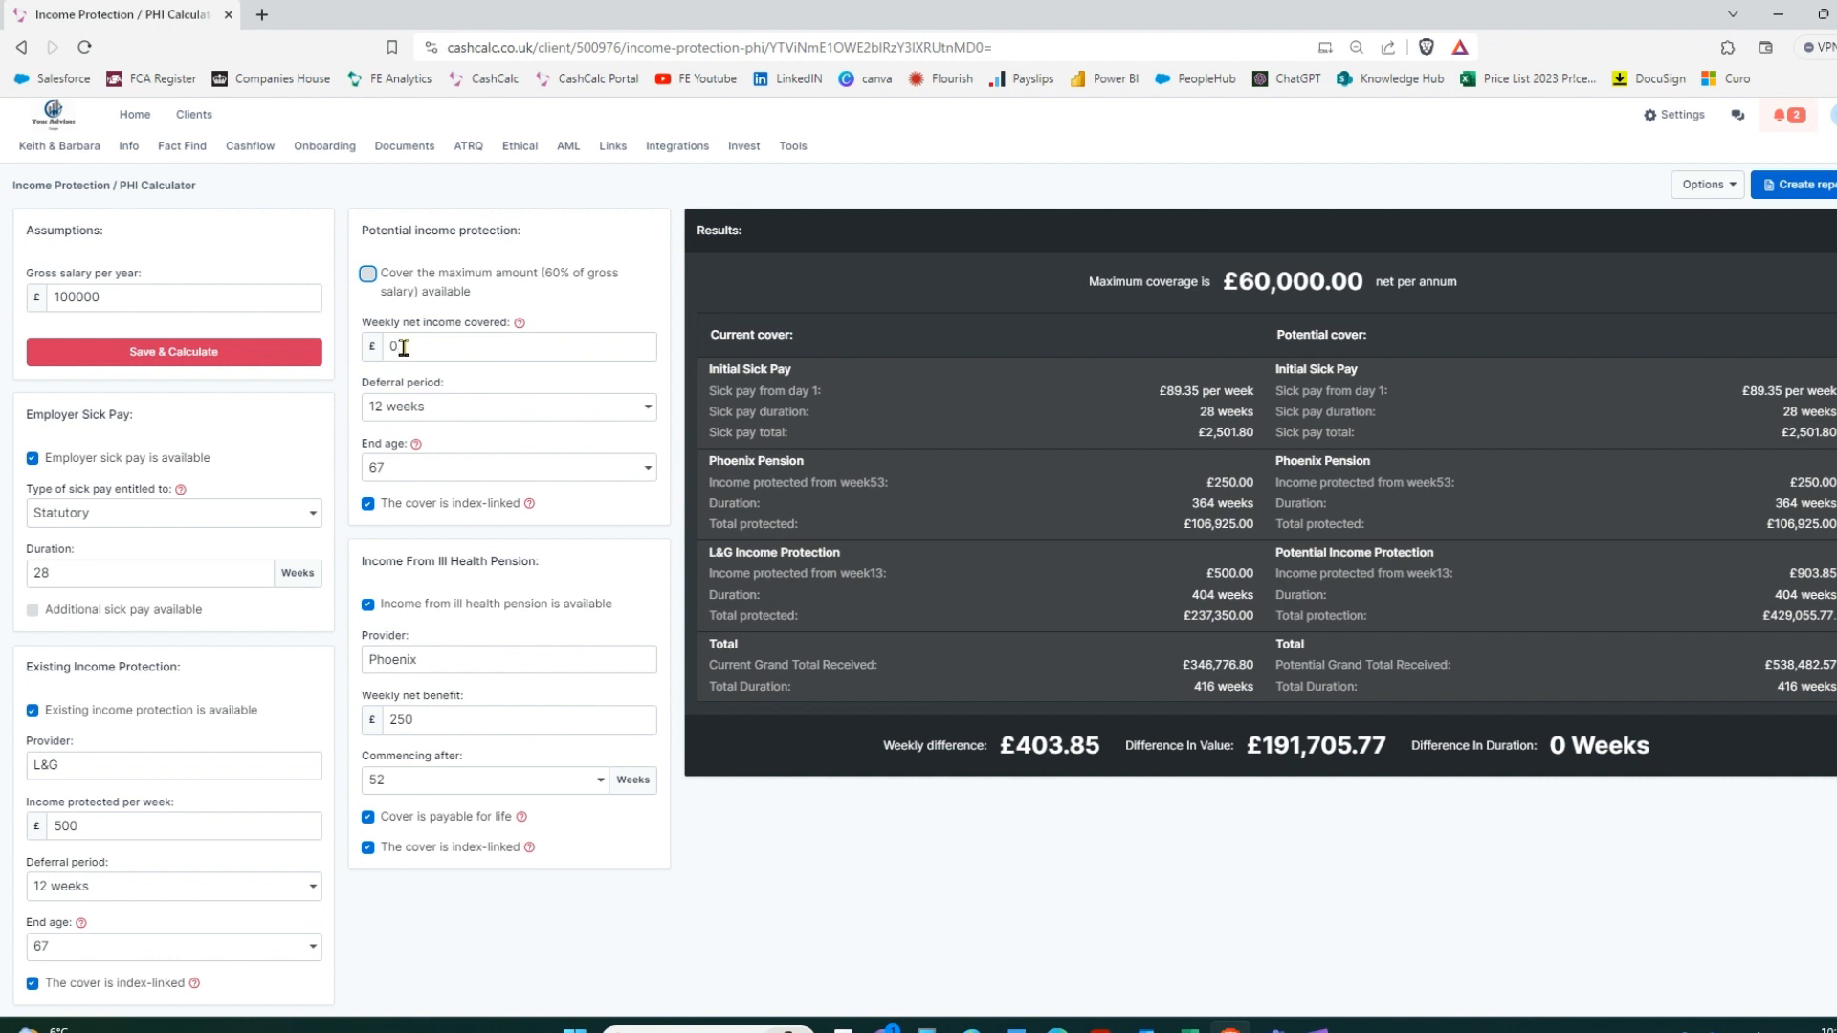
pyautogui.moveTo(519, 326)
pyautogui.click(368, 275)
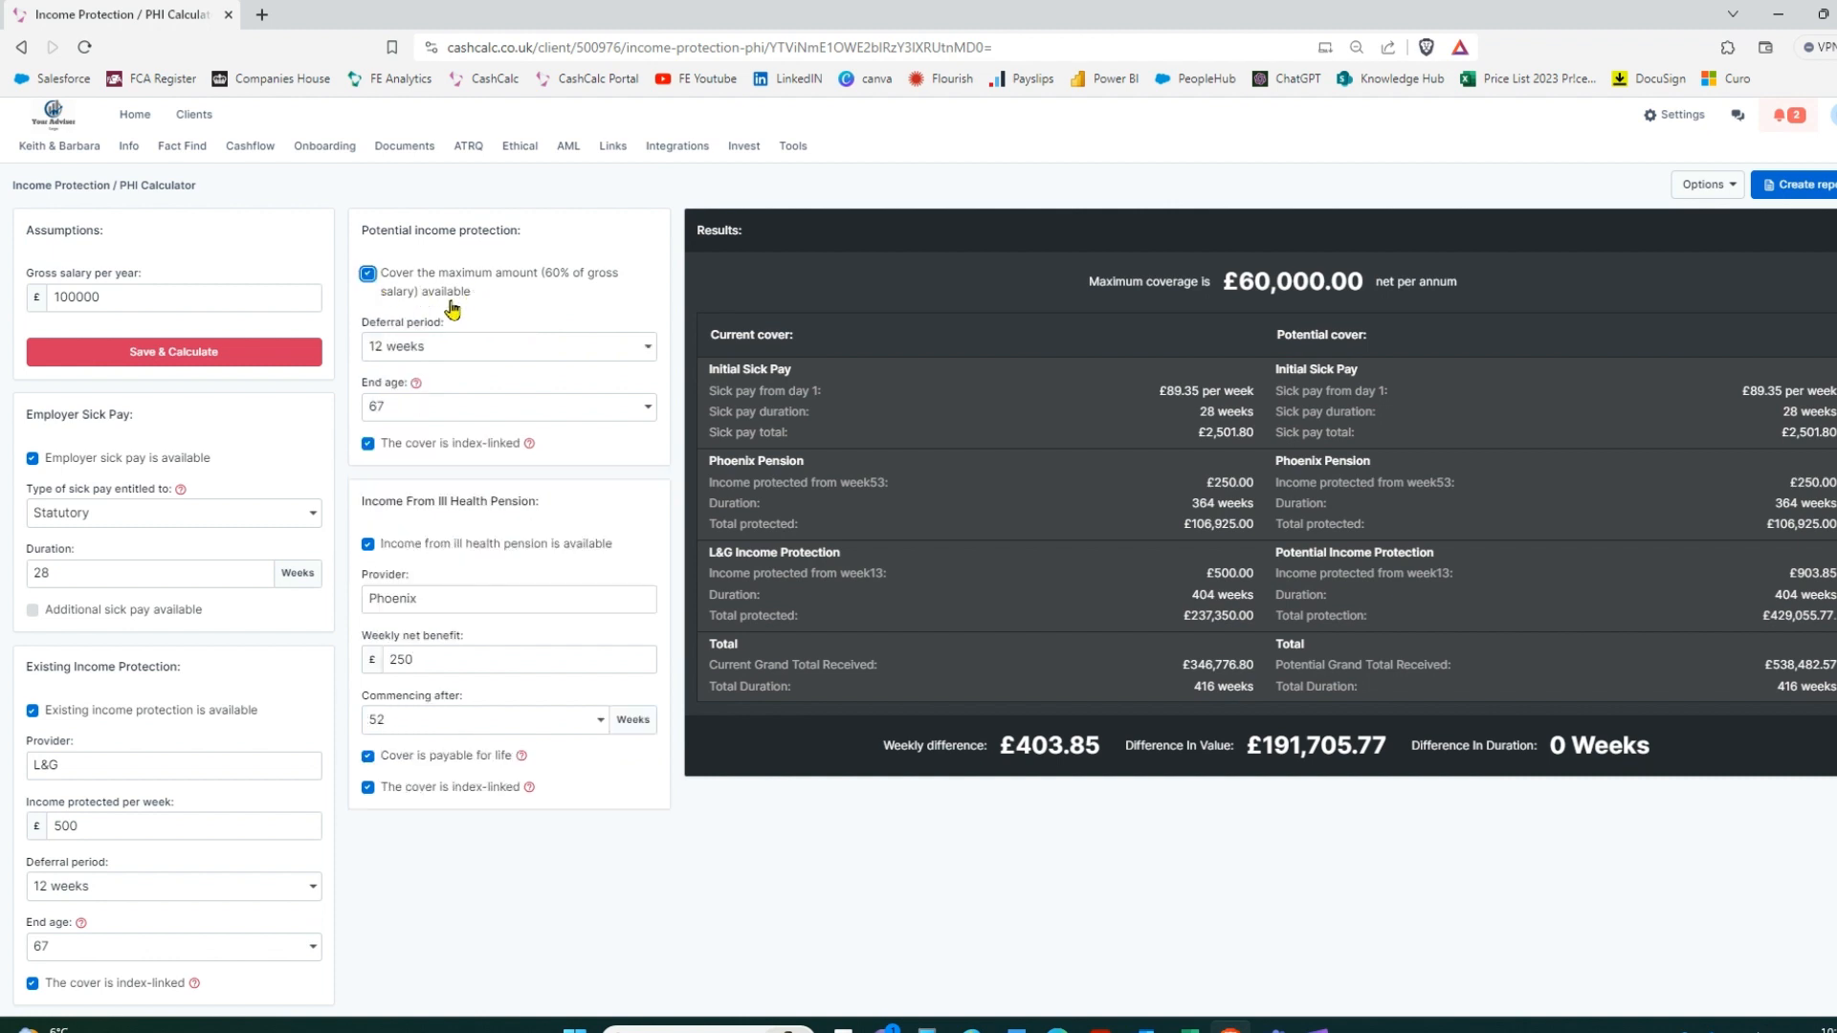
# Save and calculate the income protection forecast, and create a PDF report of it
pyautogui.click(192, 354)
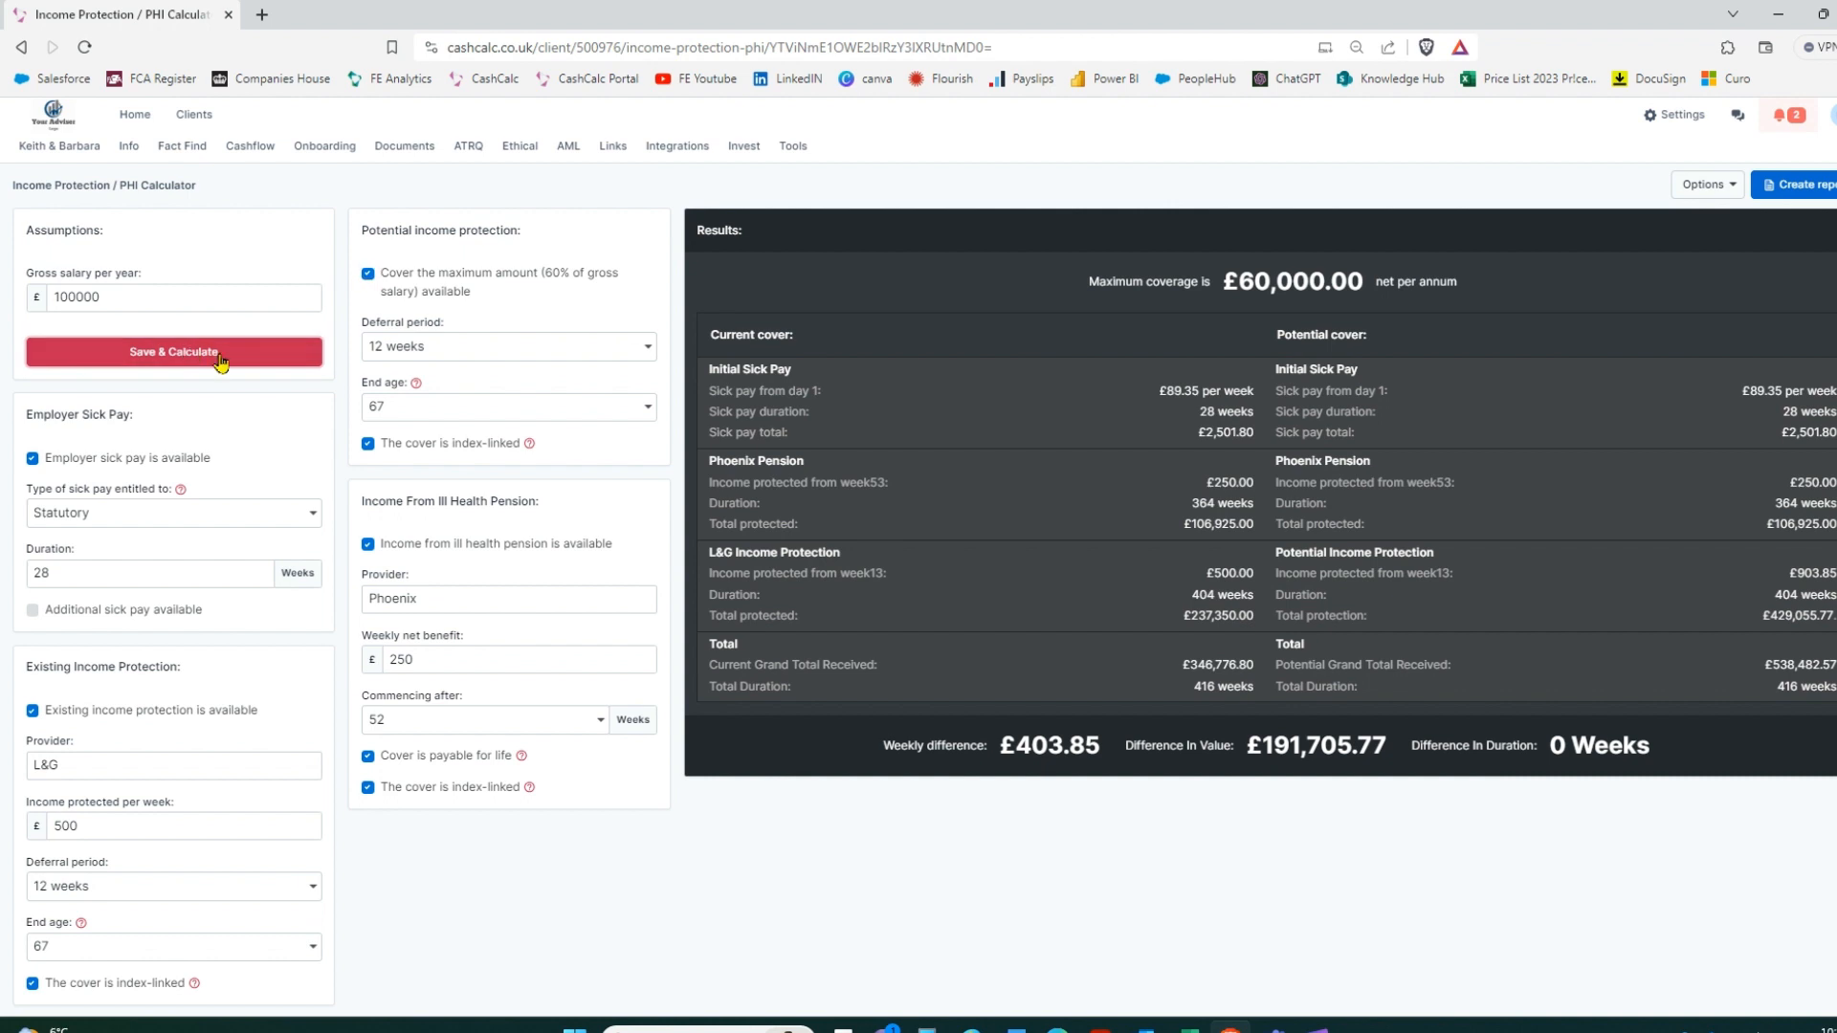
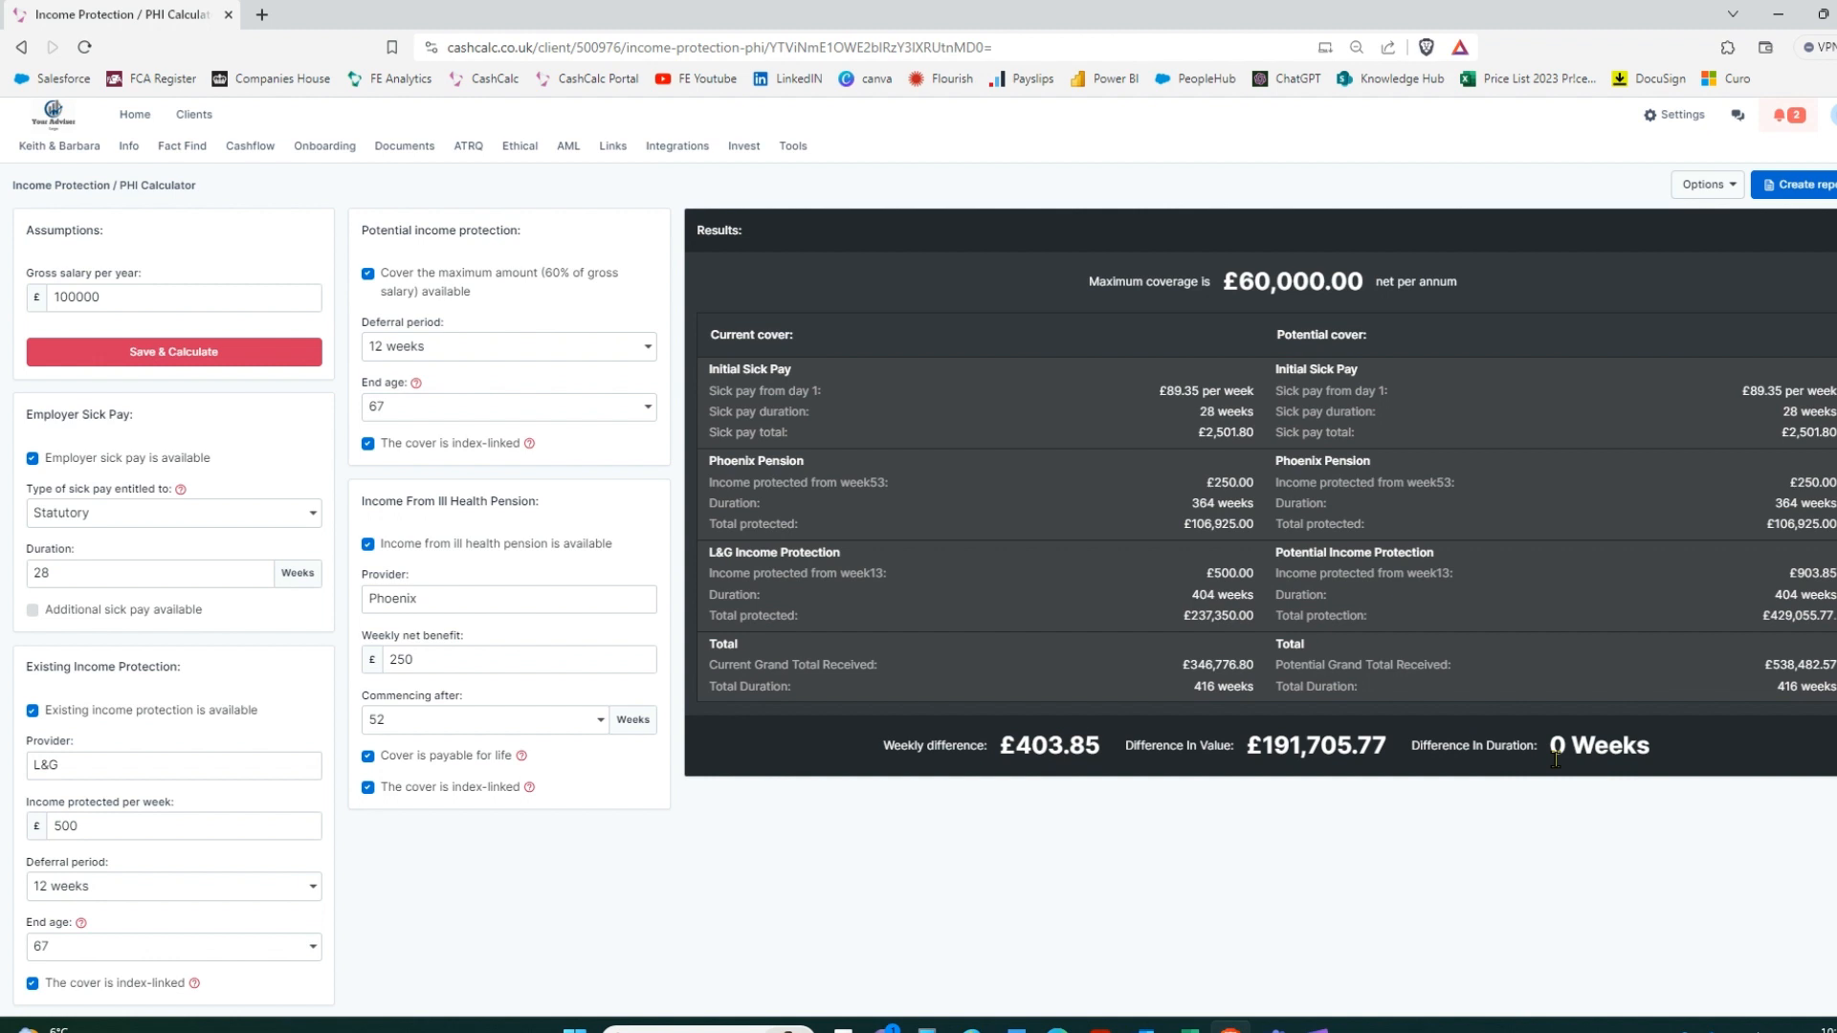
pyautogui.click(1794, 187)
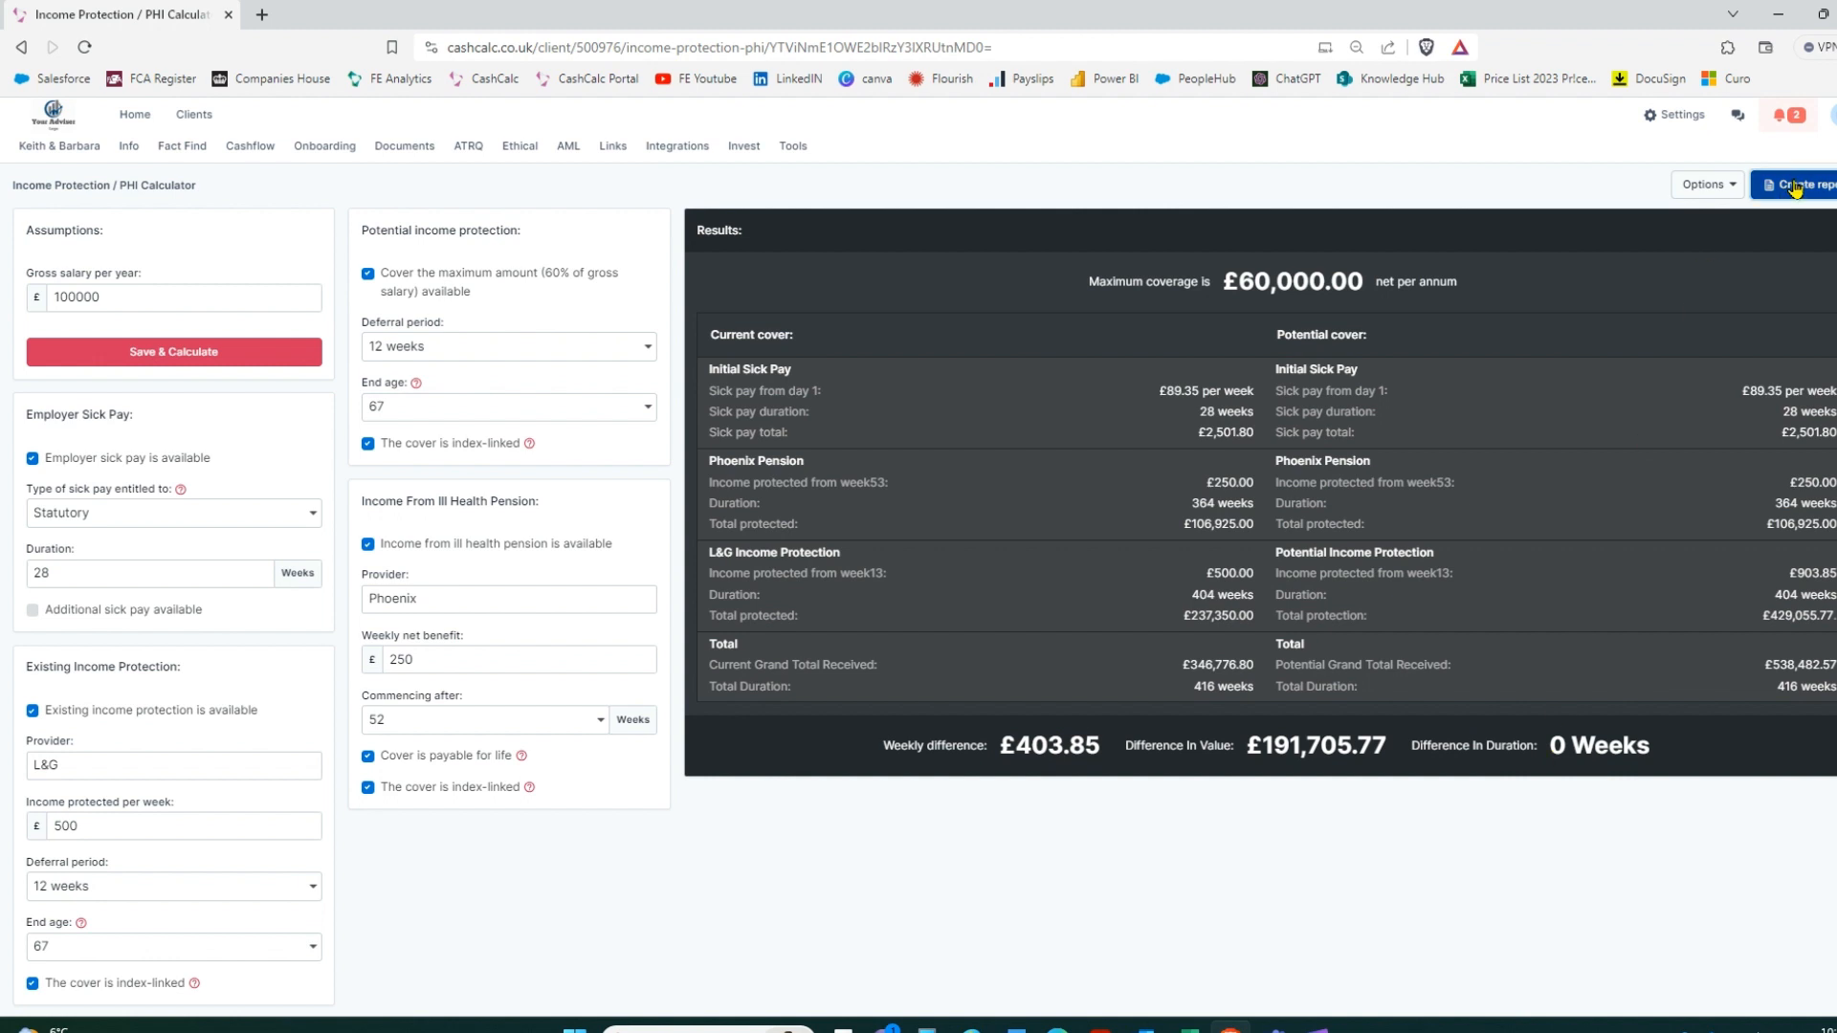
pyautogui.click(1073, 610)
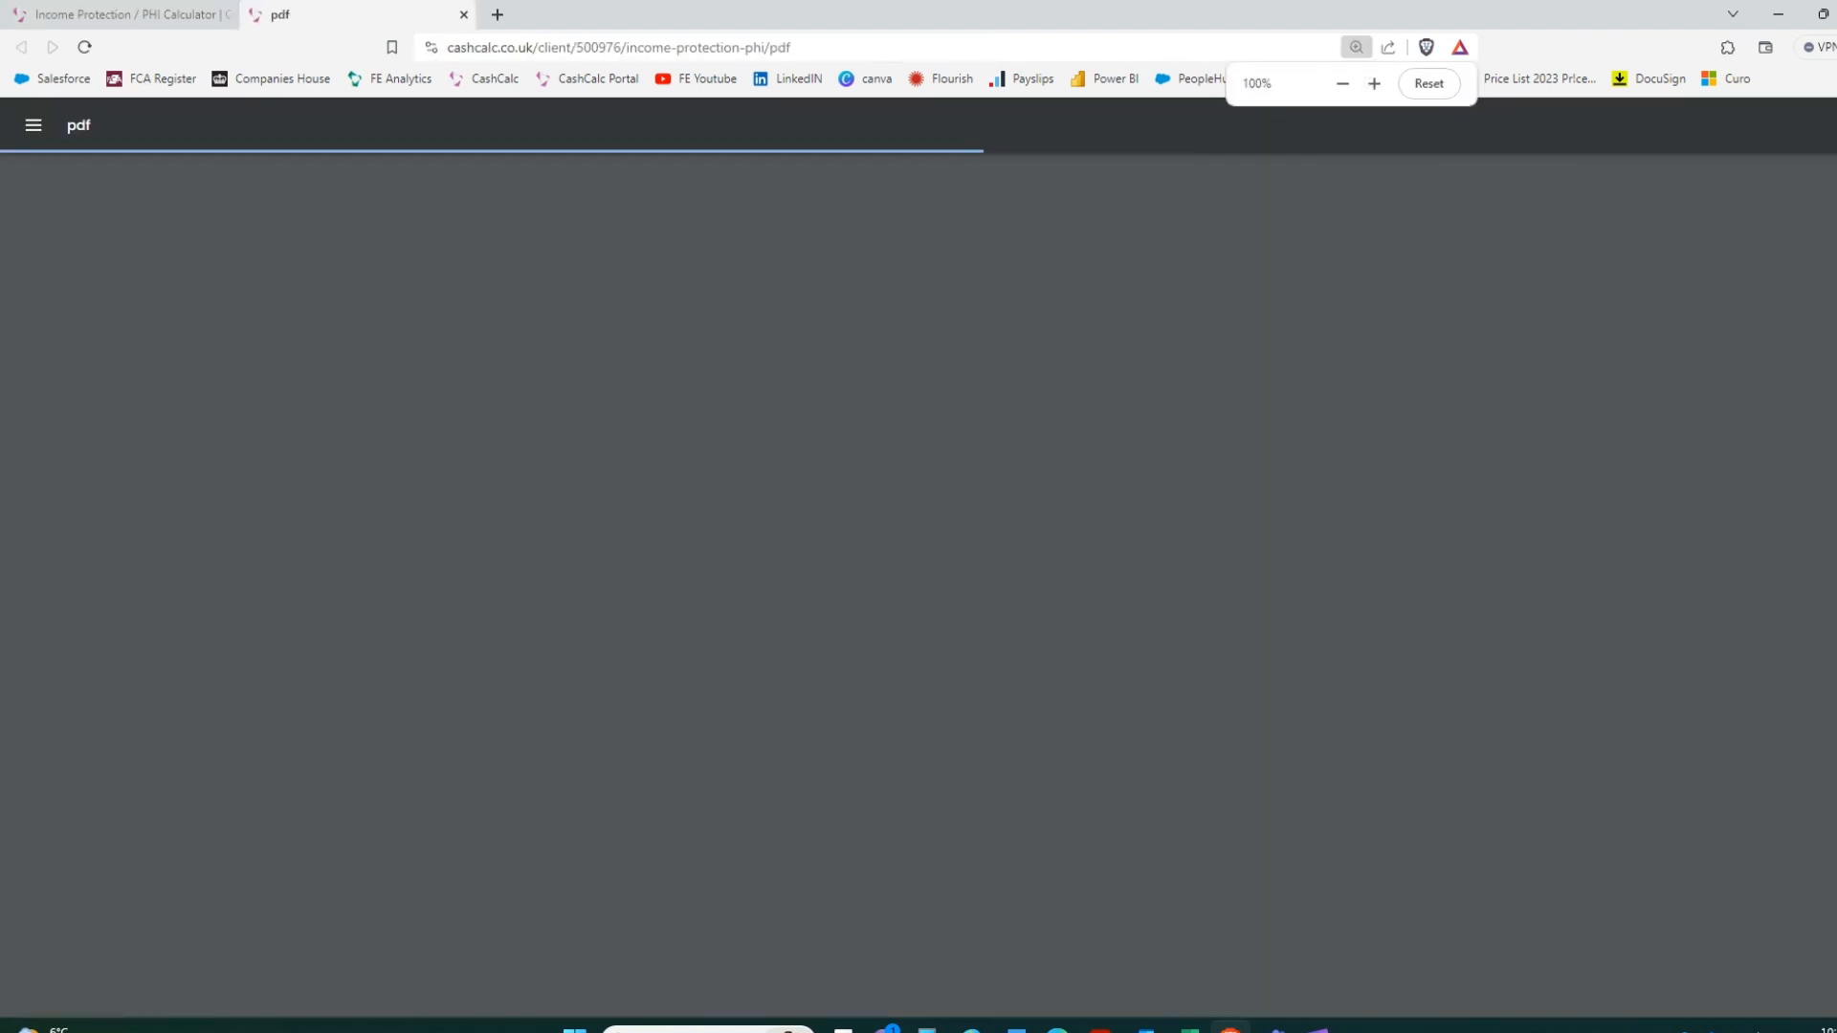
# Review the income protection report's assumptions, existing plans, potential protection details and the comparison of current and potential cover
pyautogui.scroll(-10, 938, 574)
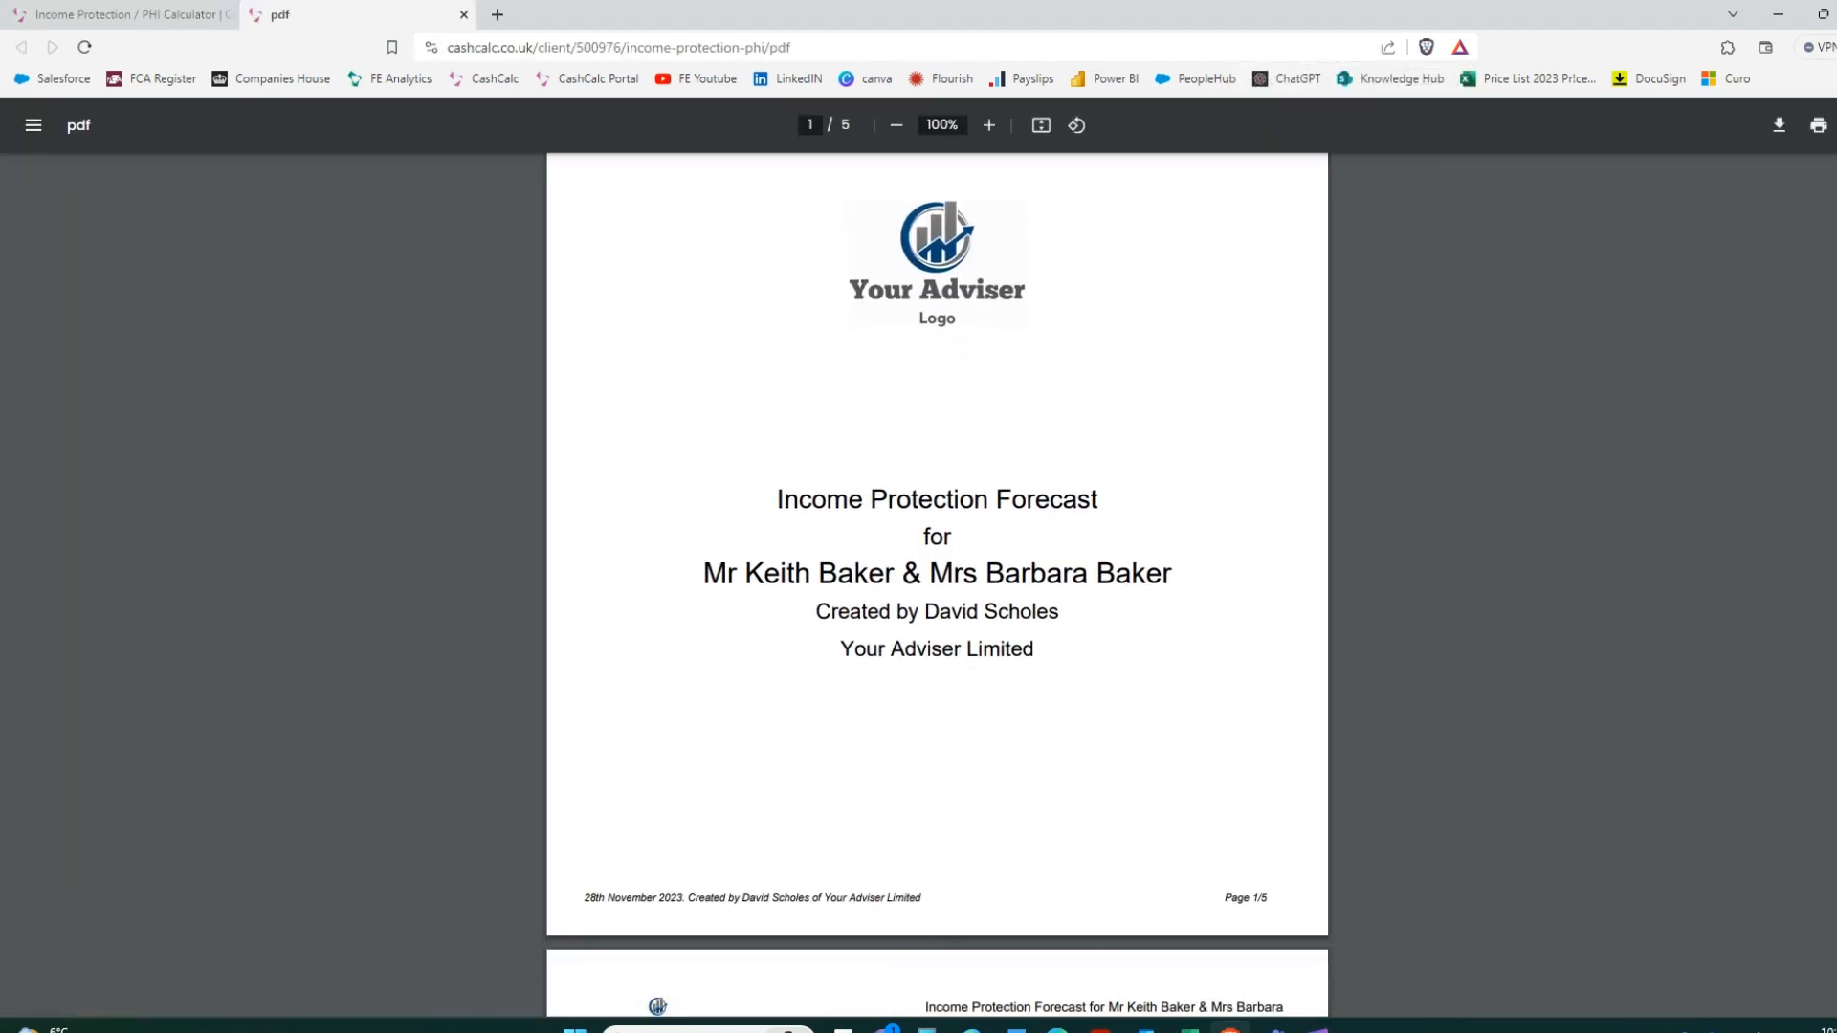
pyautogui.scroll(-9, 938, 574)
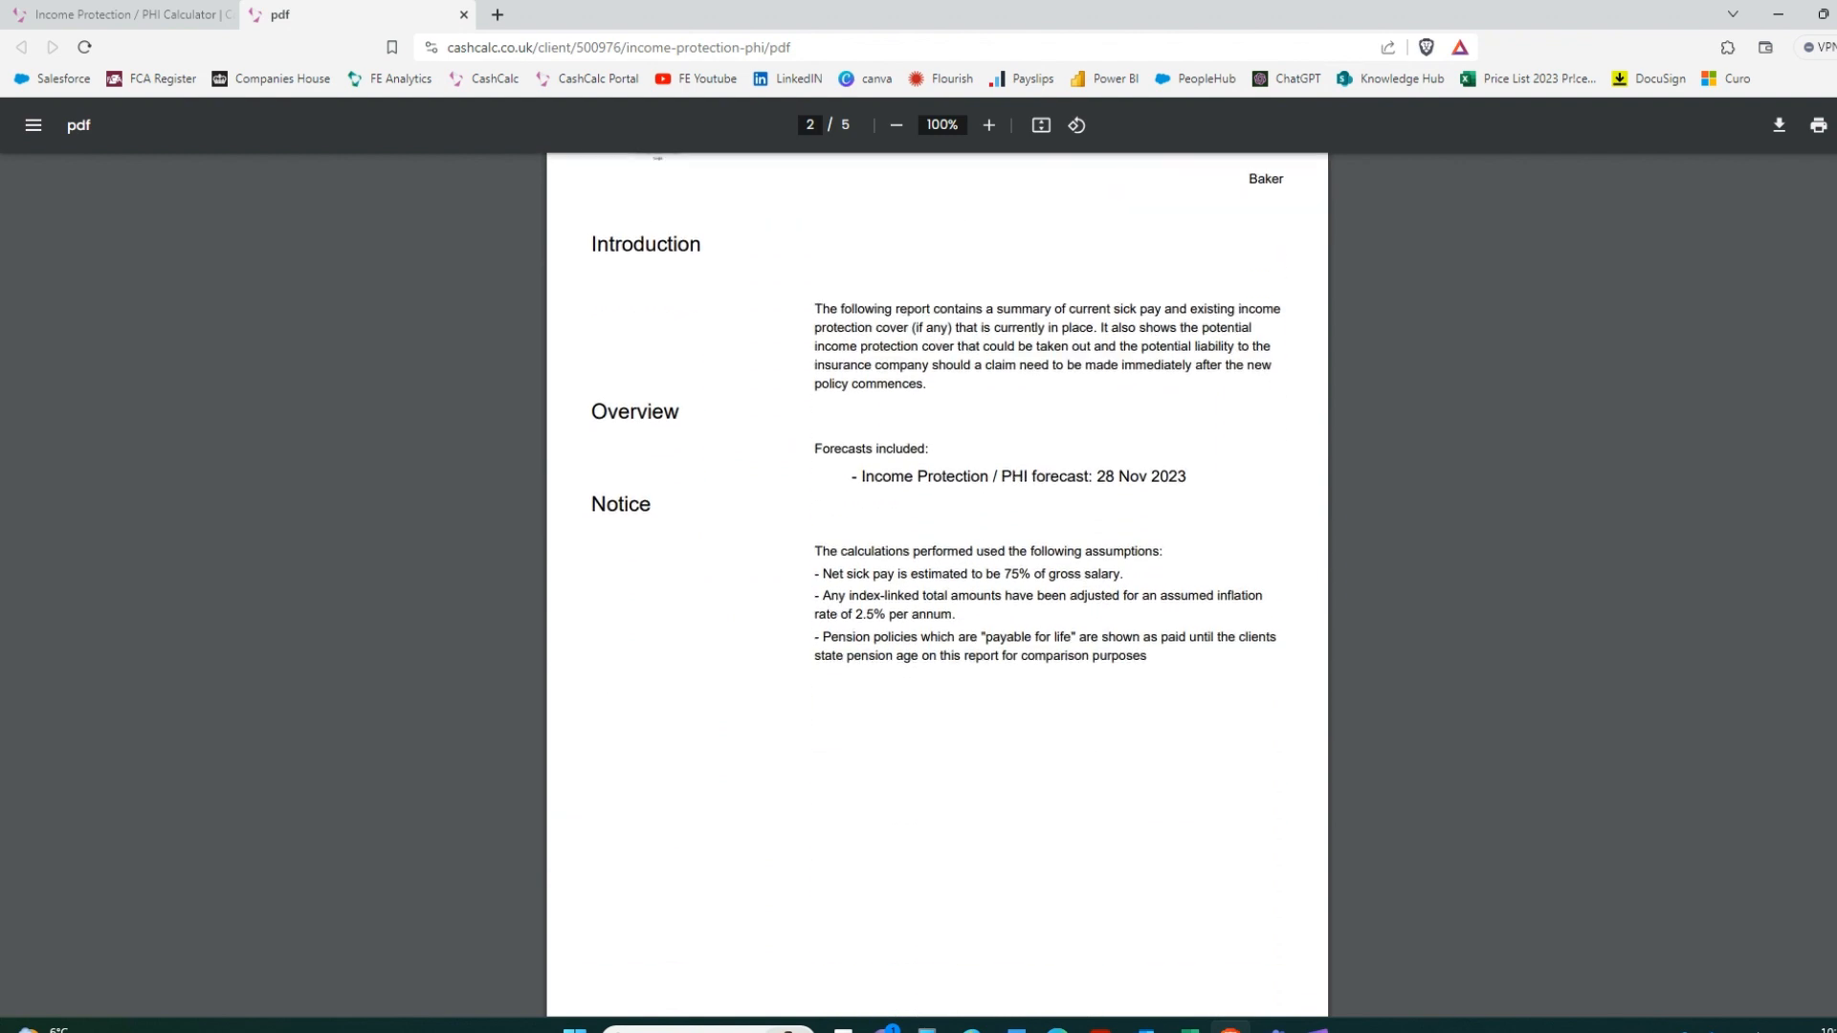
pyautogui.scroll(-5, 938, 574)
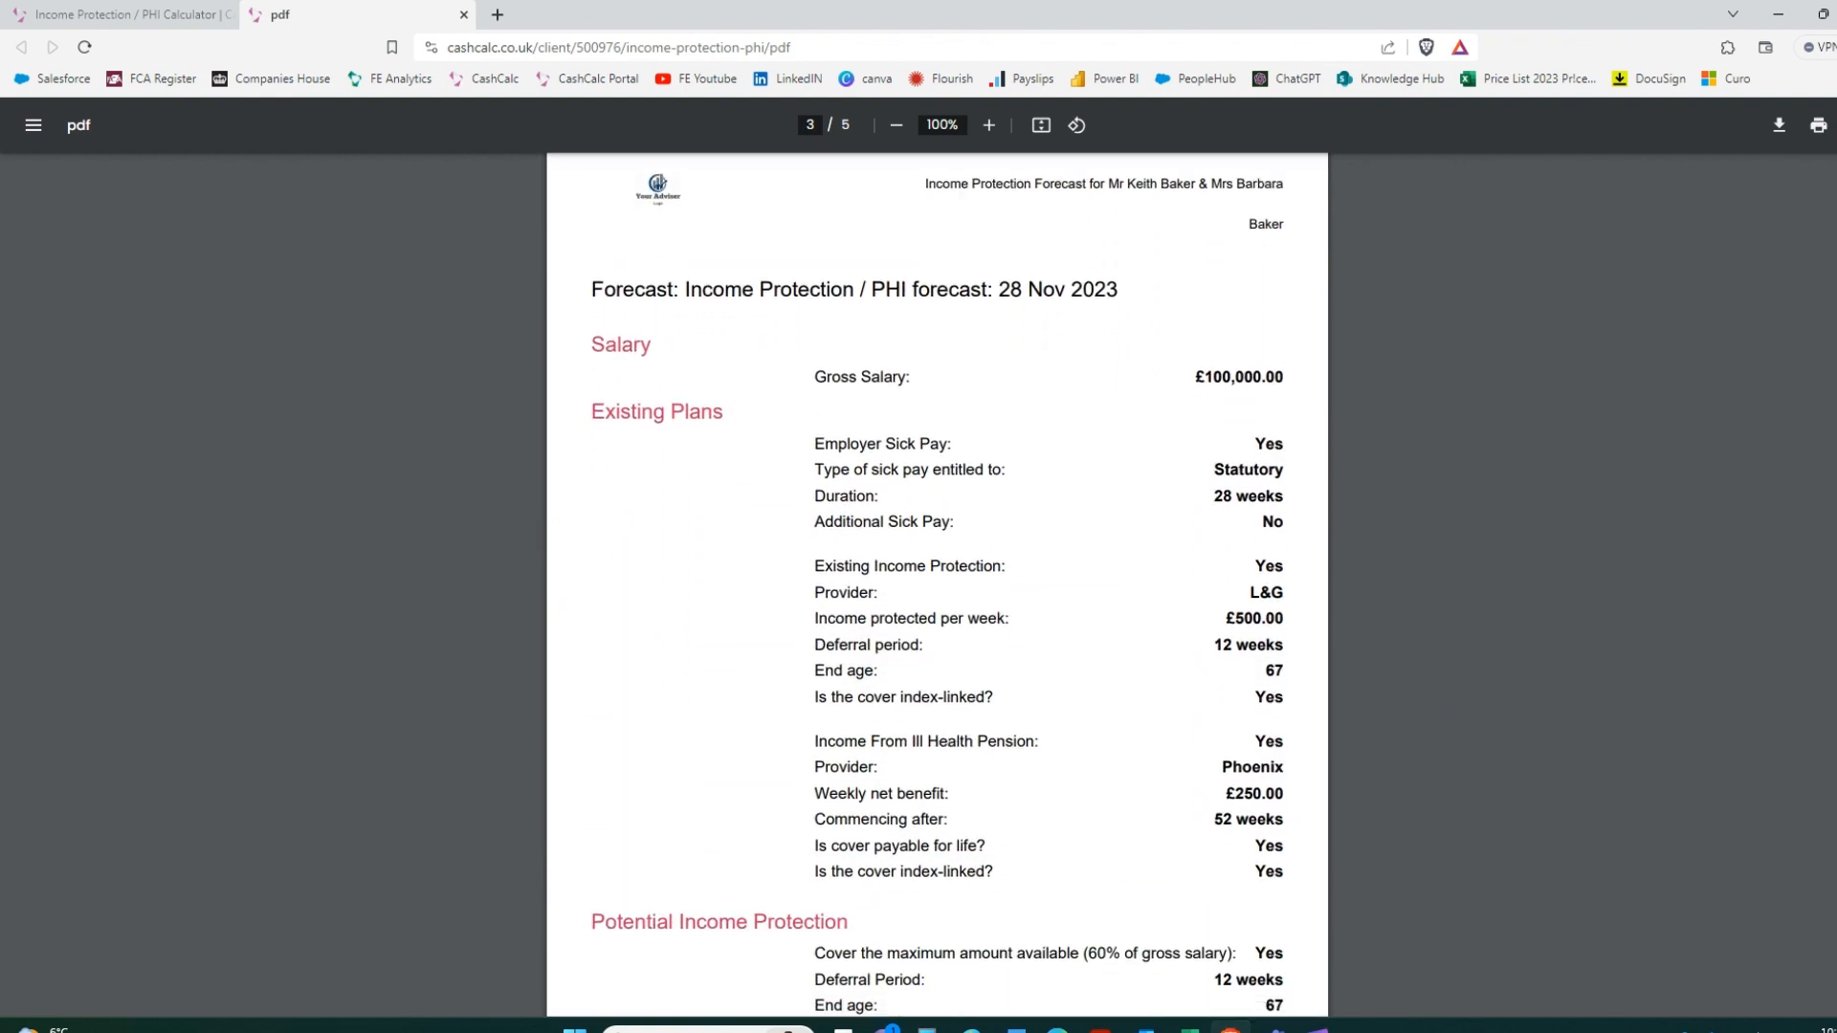
pyautogui.scroll(-3, 938, 574)
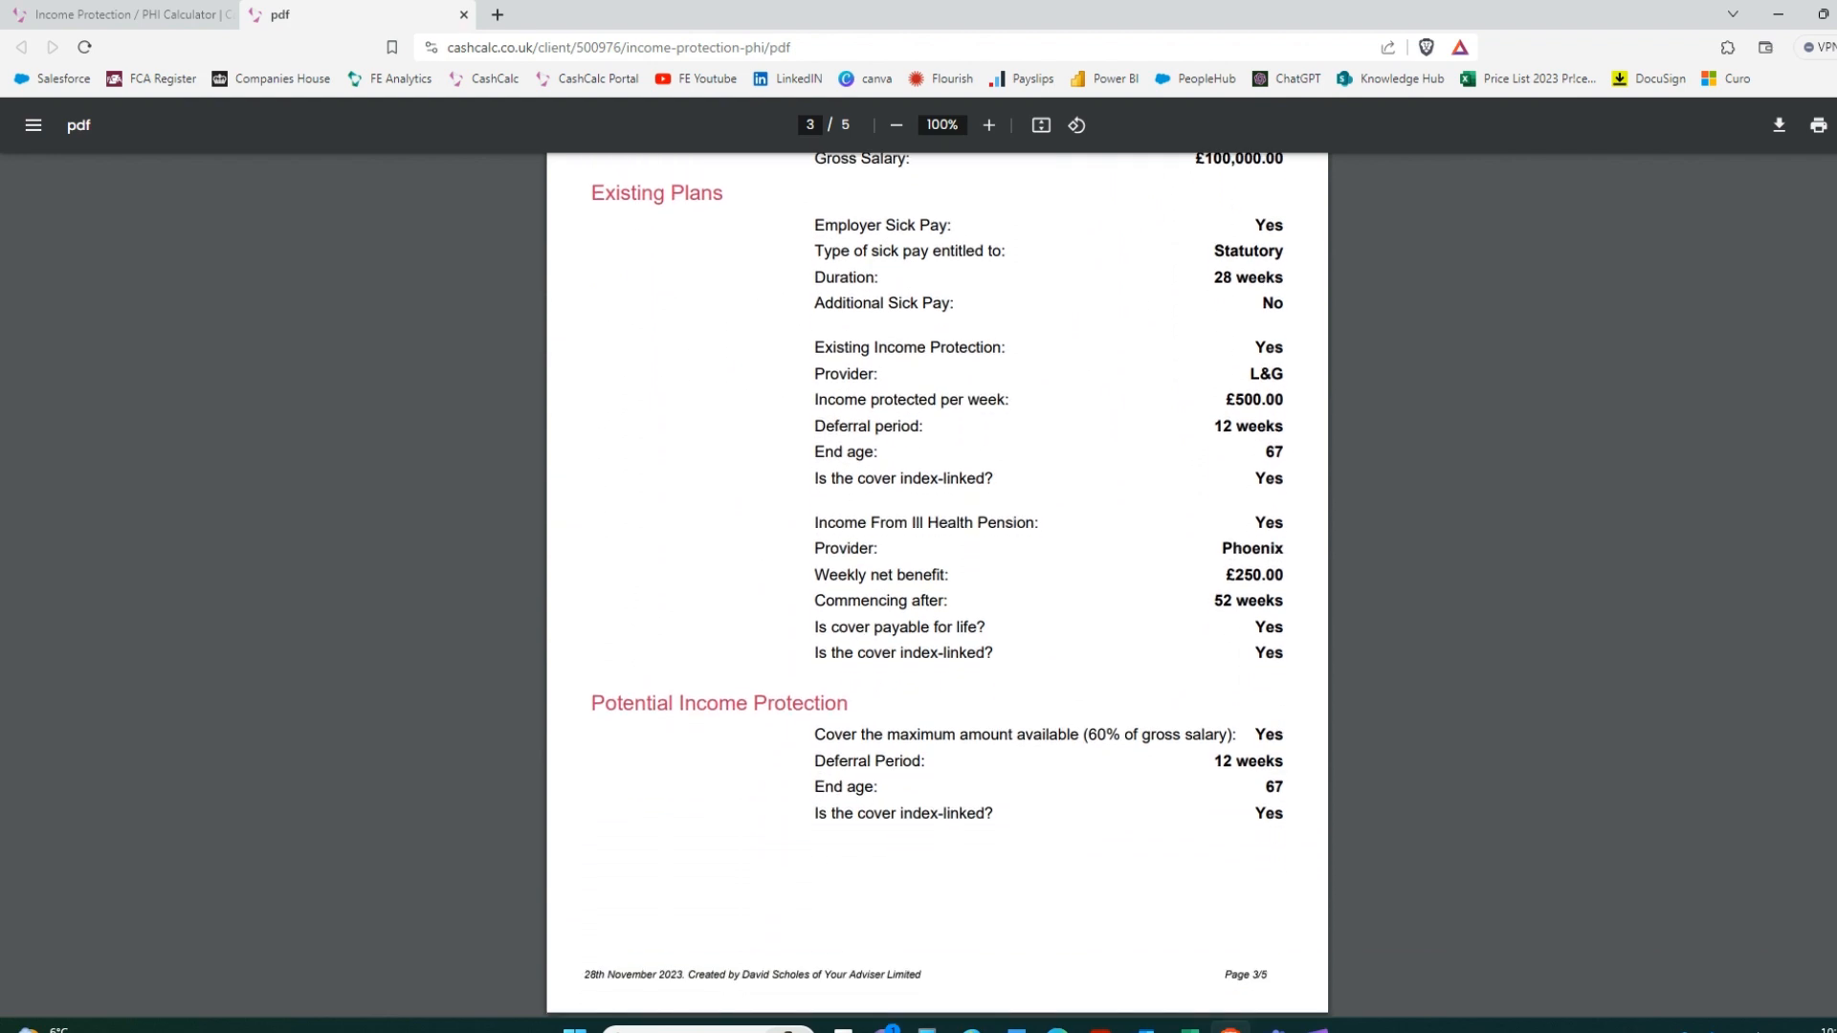
pyautogui.scroll(-10, 938, 574)
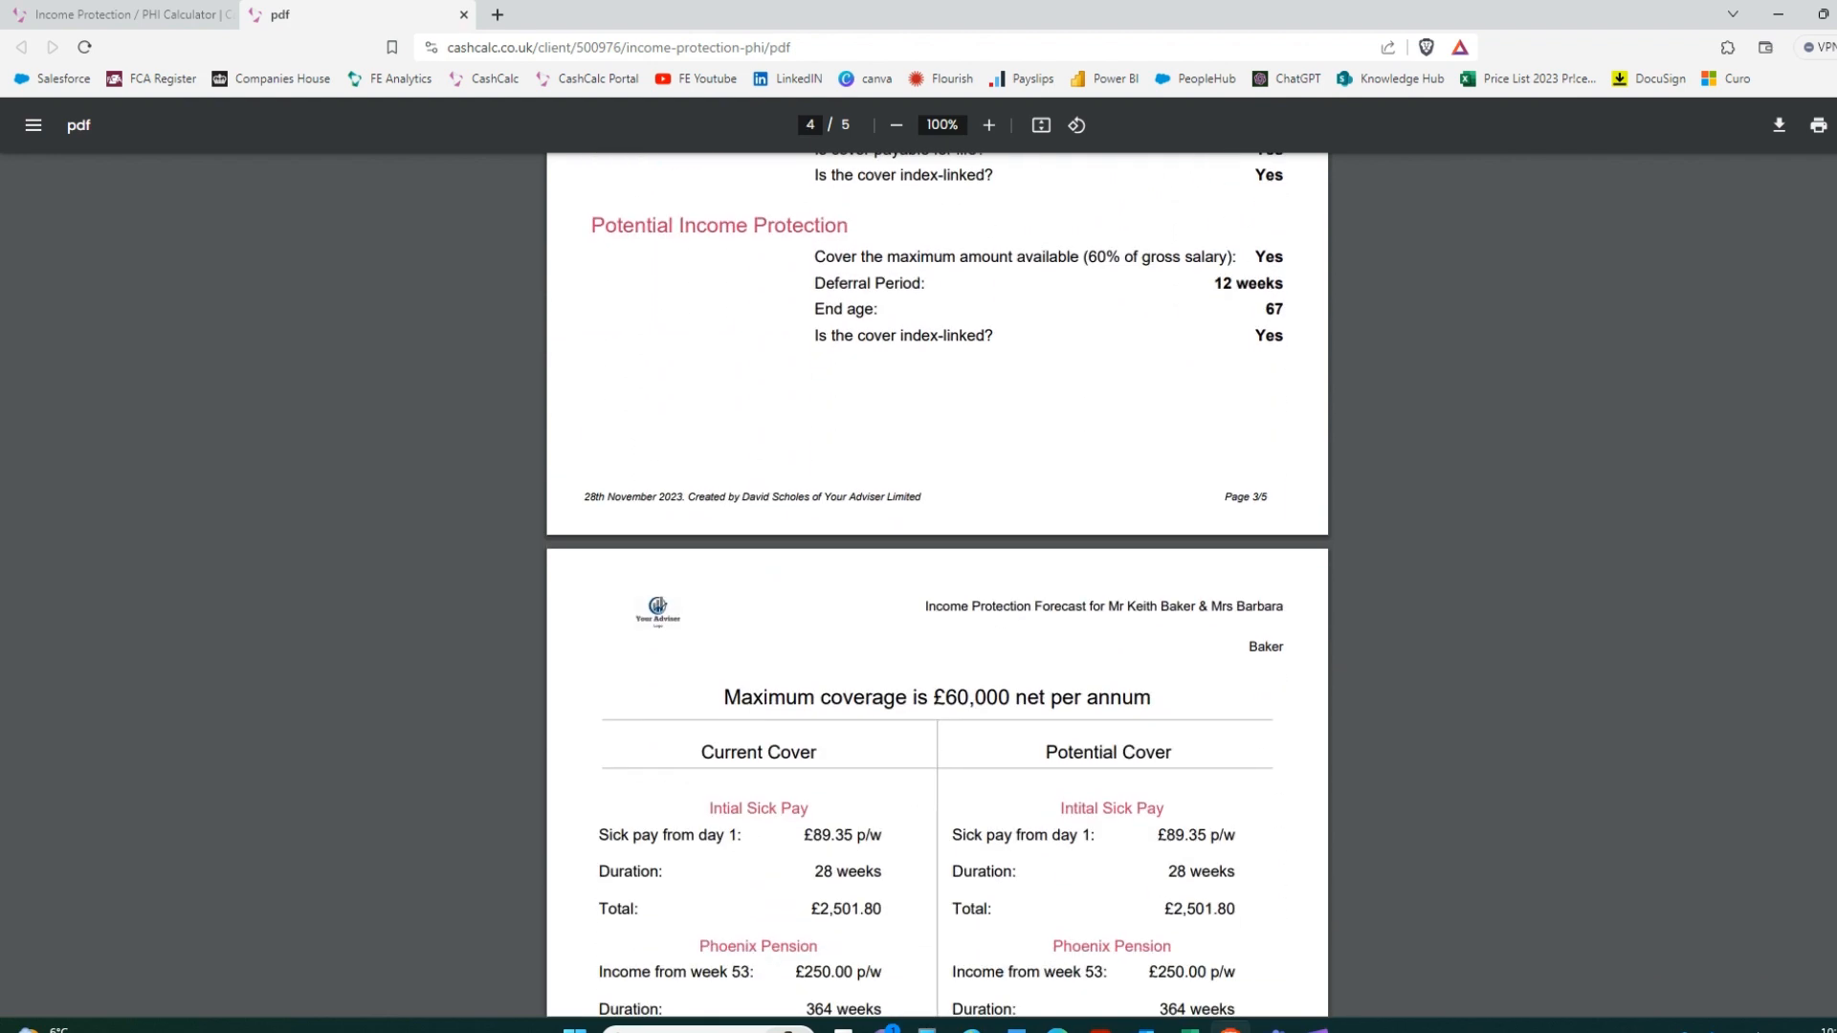
pyautogui.scroll(-1, 938, 574)
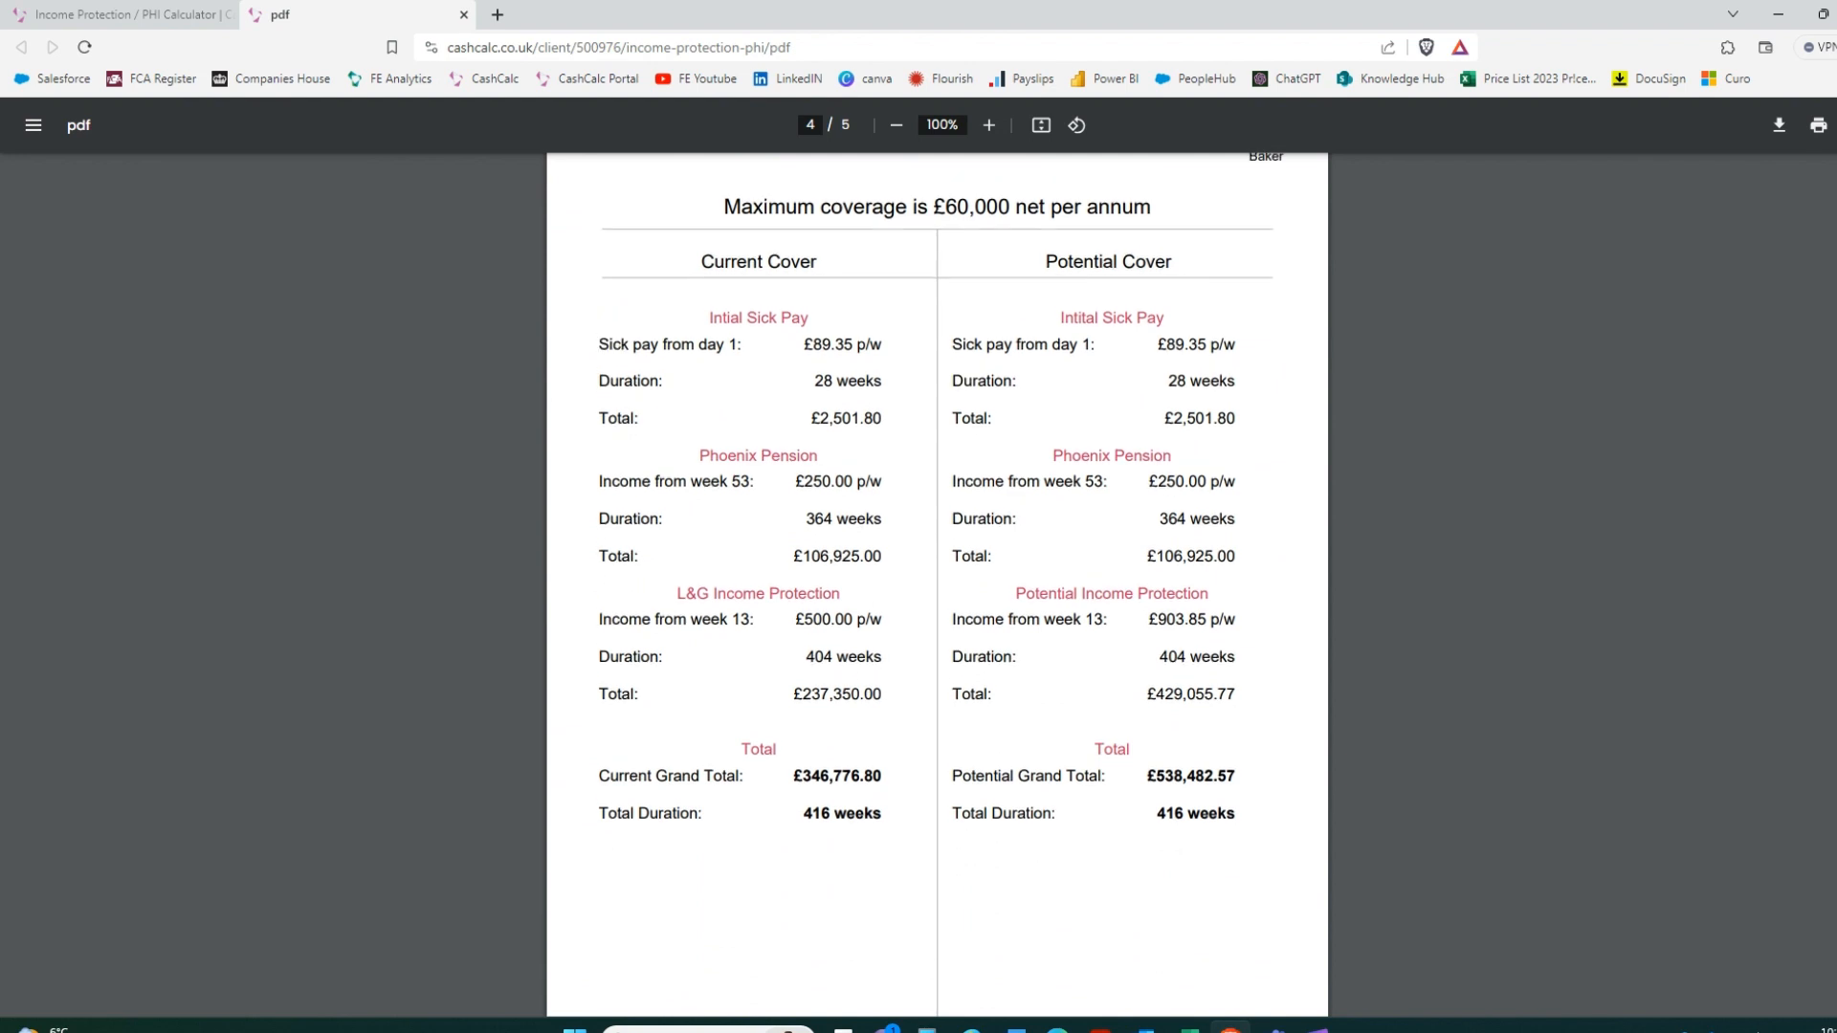
# Finish reviewing the income protection report and close both the PDF and the report creation dialog
pyautogui.scroll(-10, 937, 574)
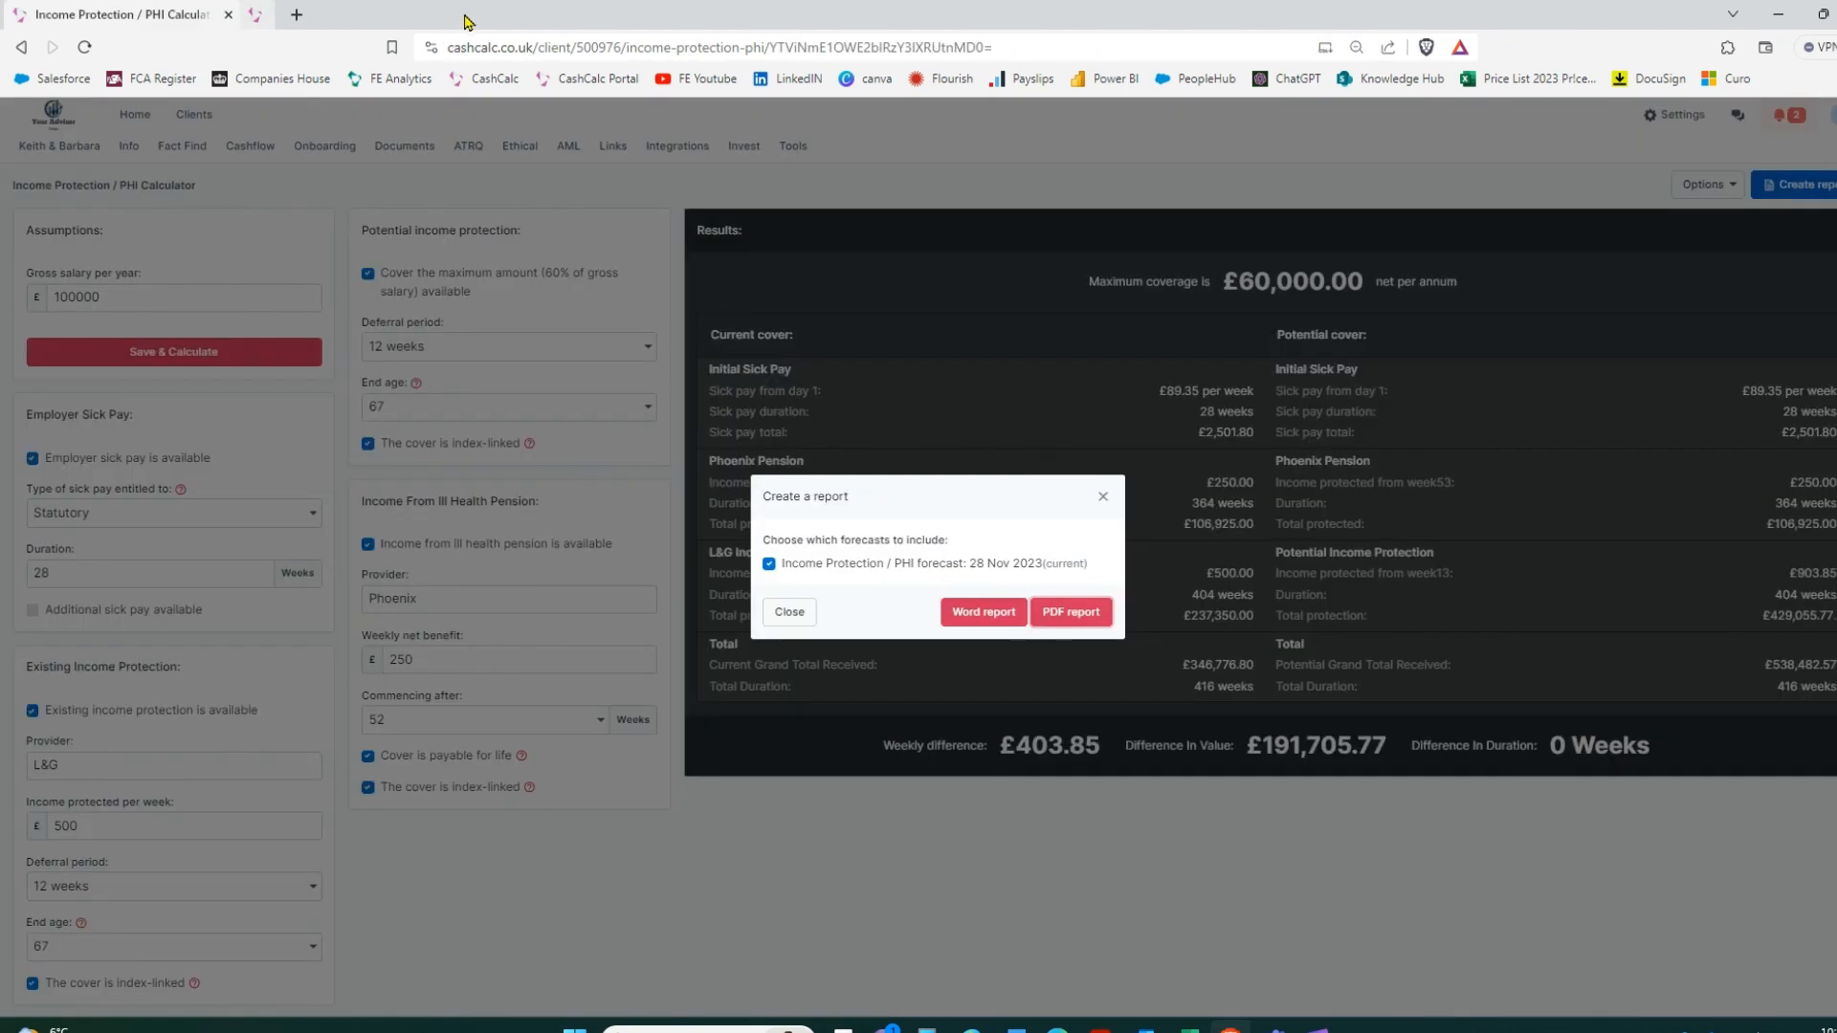
pyautogui.click(463, 15)
pyautogui.click(1102, 496)
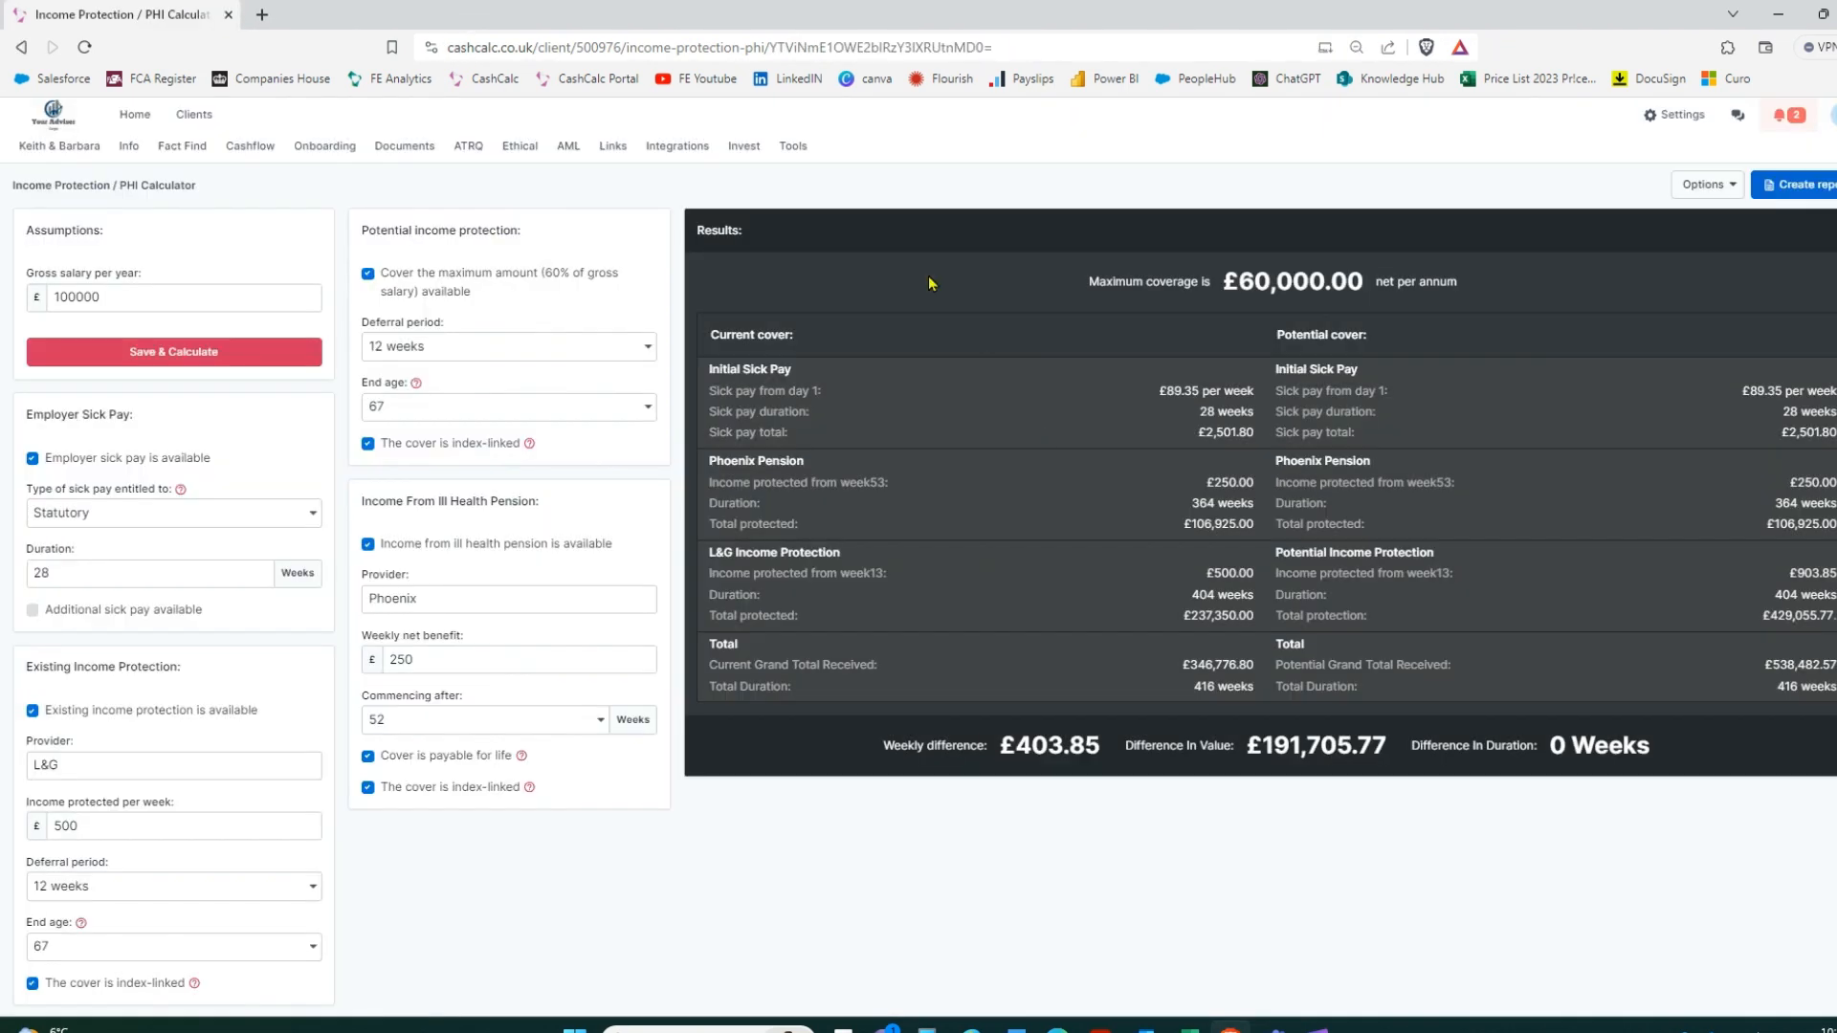
# Open the Stamp Duty Calculator, calculate the duty for a house purchase price of £500,000, and check the total payable
pyautogui.click(790, 153)
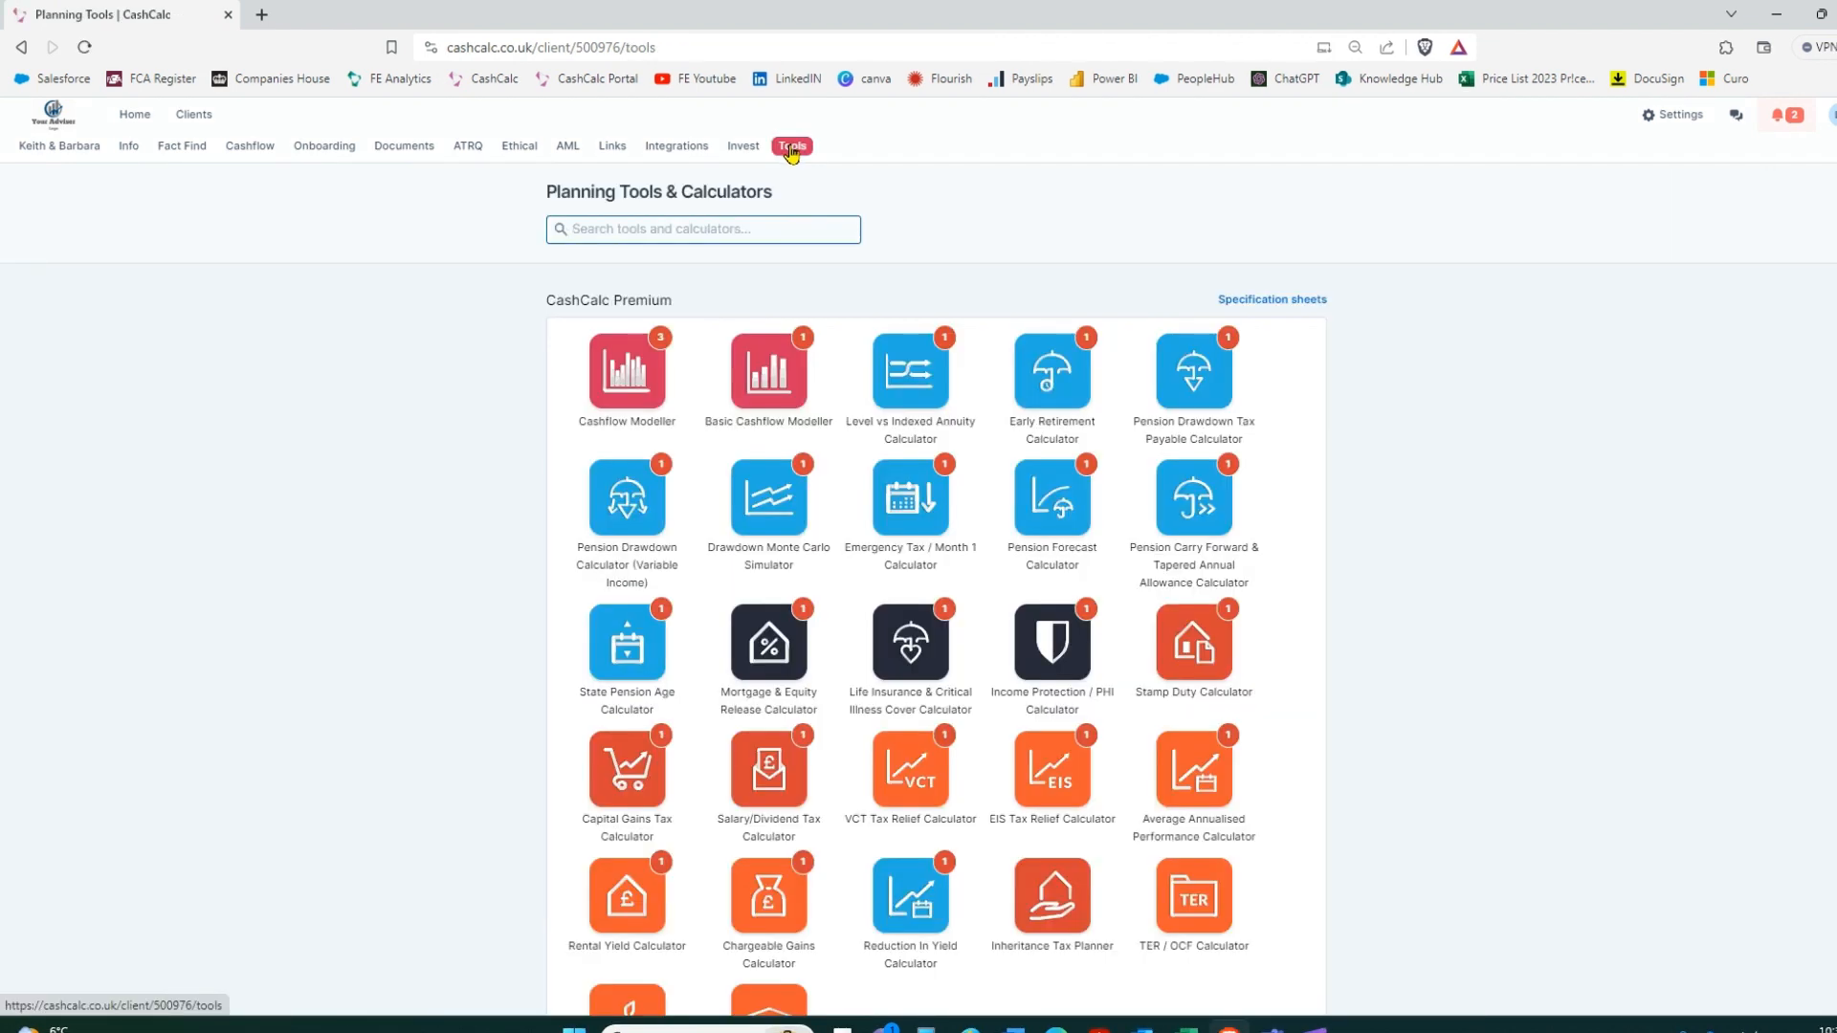
pyautogui.click(1204, 654)
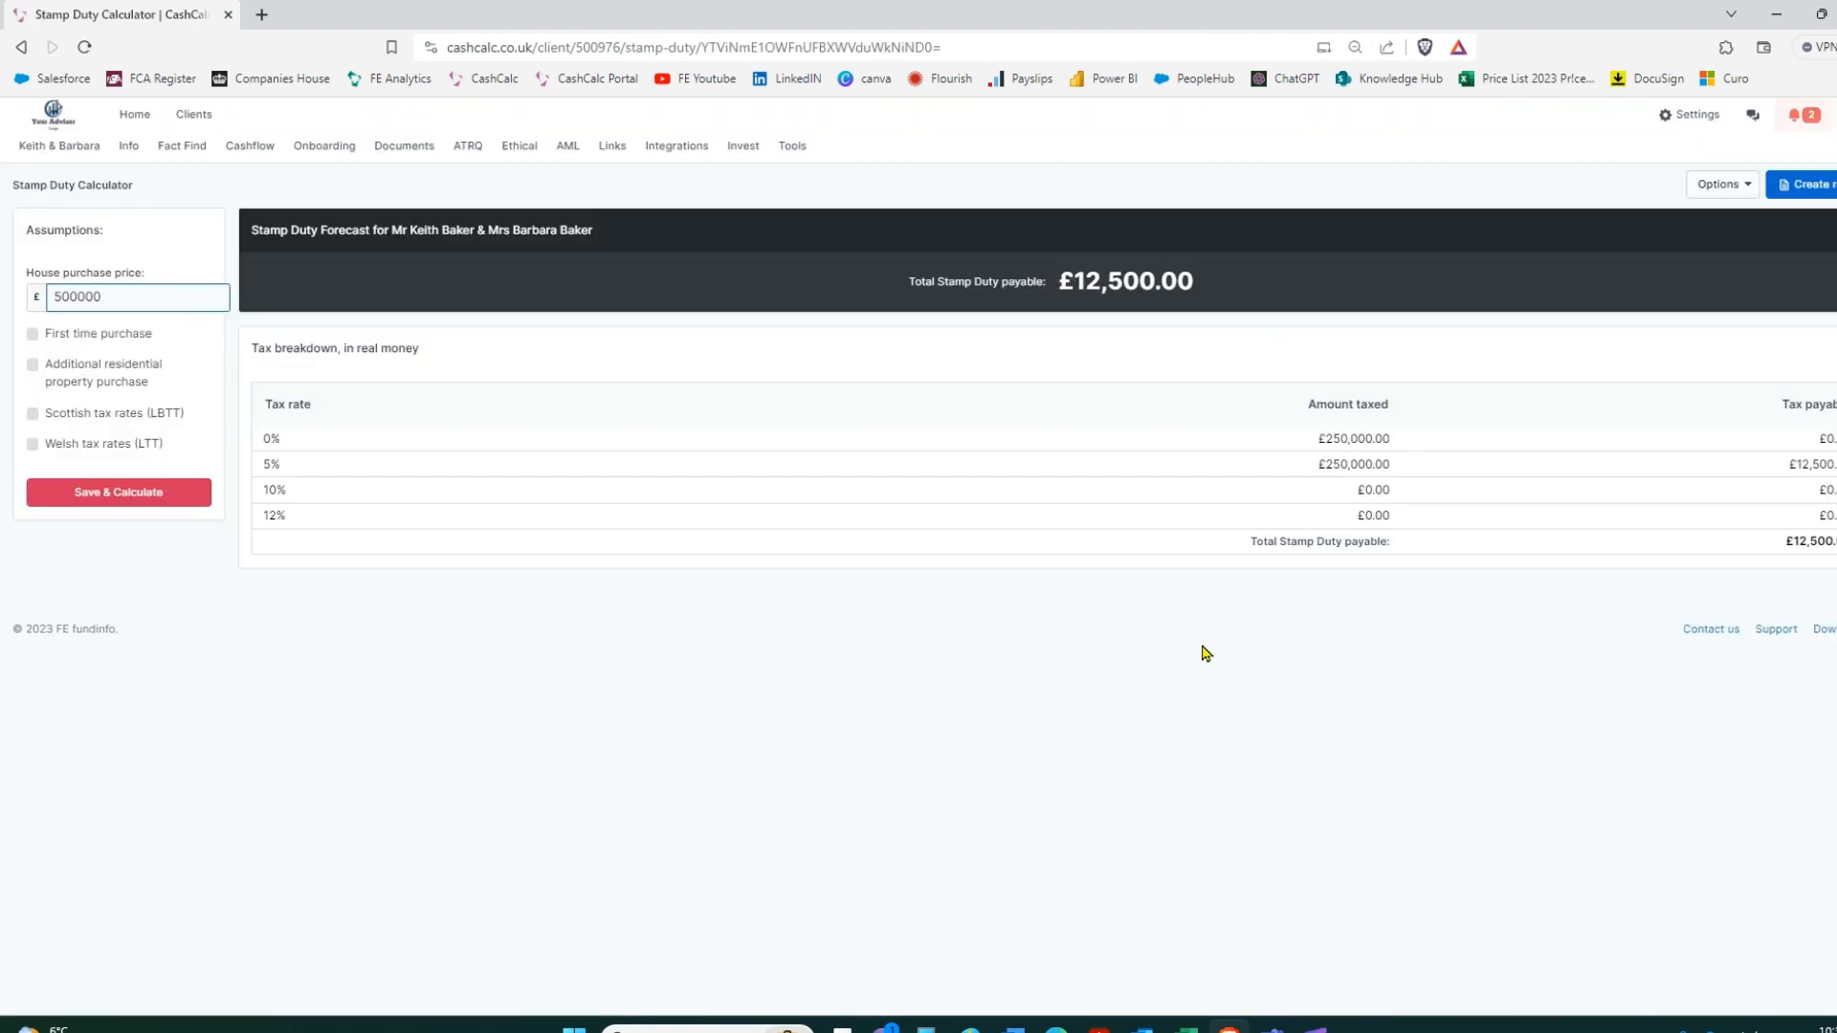
pyautogui.doubleClick(109, 297)
pyautogui.click(76, 495)
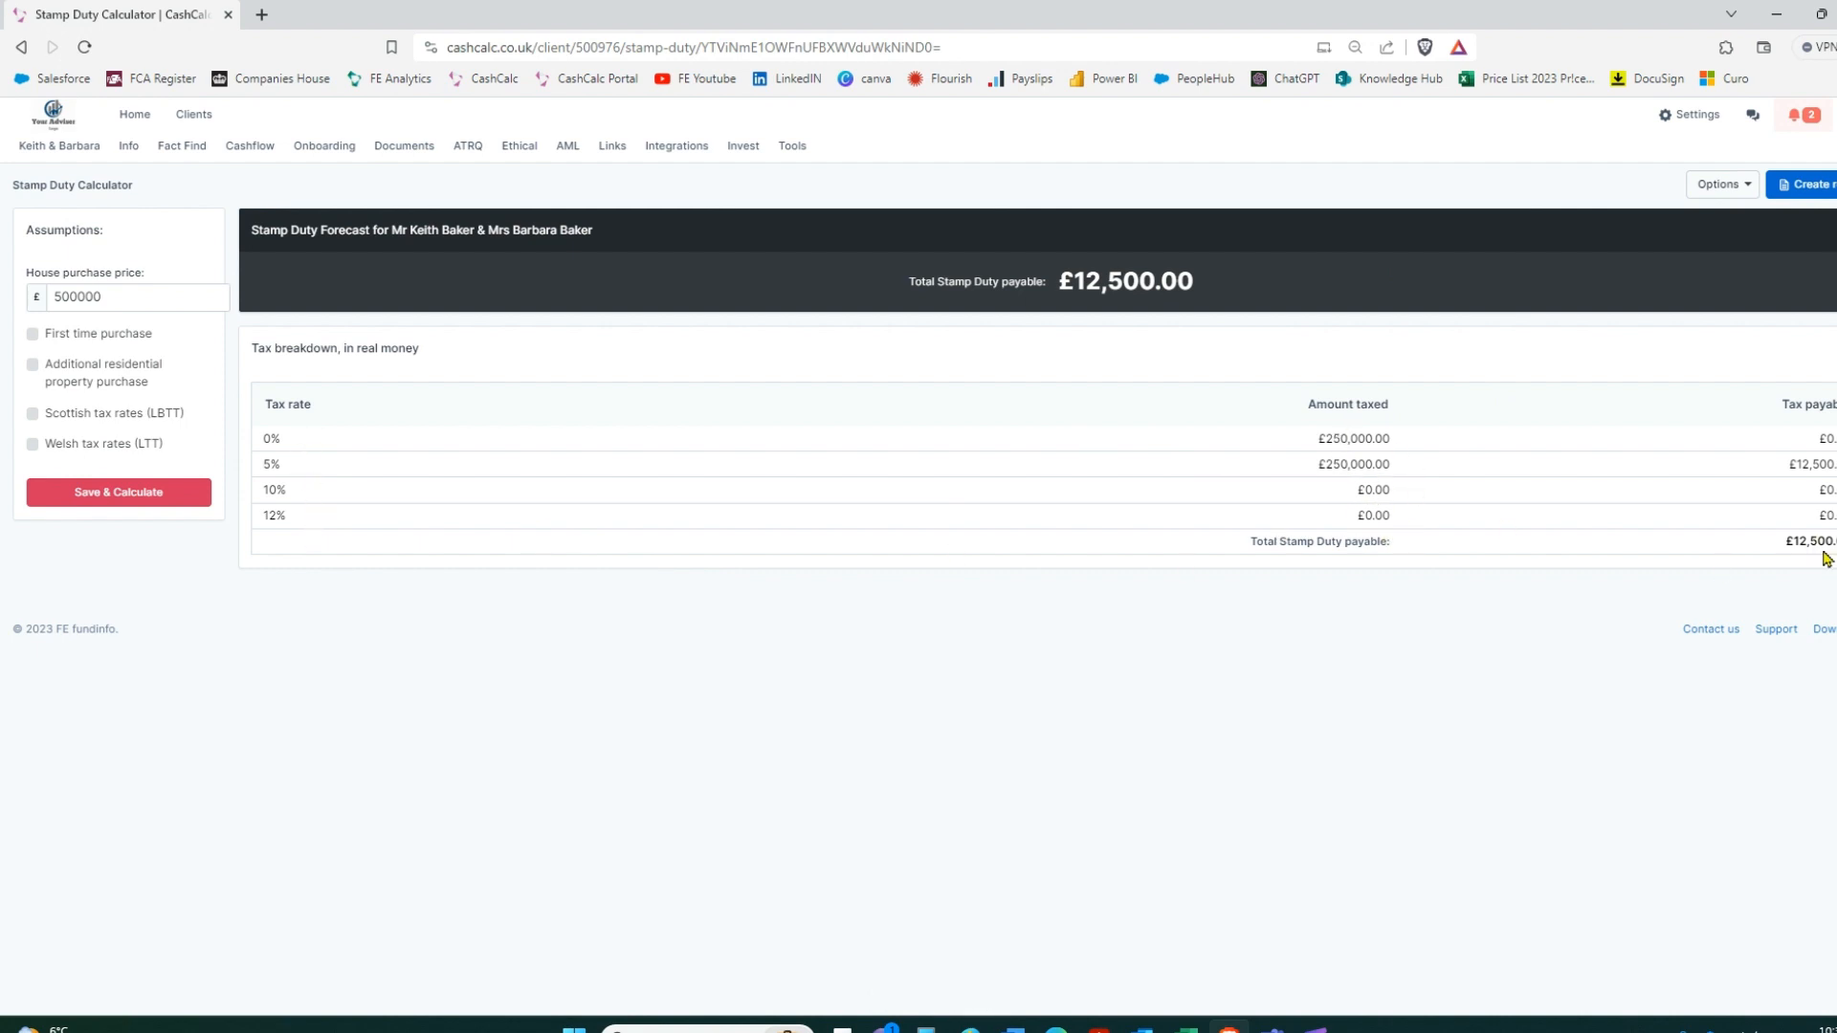
pyautogui.moveTo(1836, 542); pyautogui.dragTo(1786, 543)
pyautogui.click(1708, 595)
# Recalculate the stamp duty as a first time purchase, and clear that option again
pyautogui.click(38, 334)
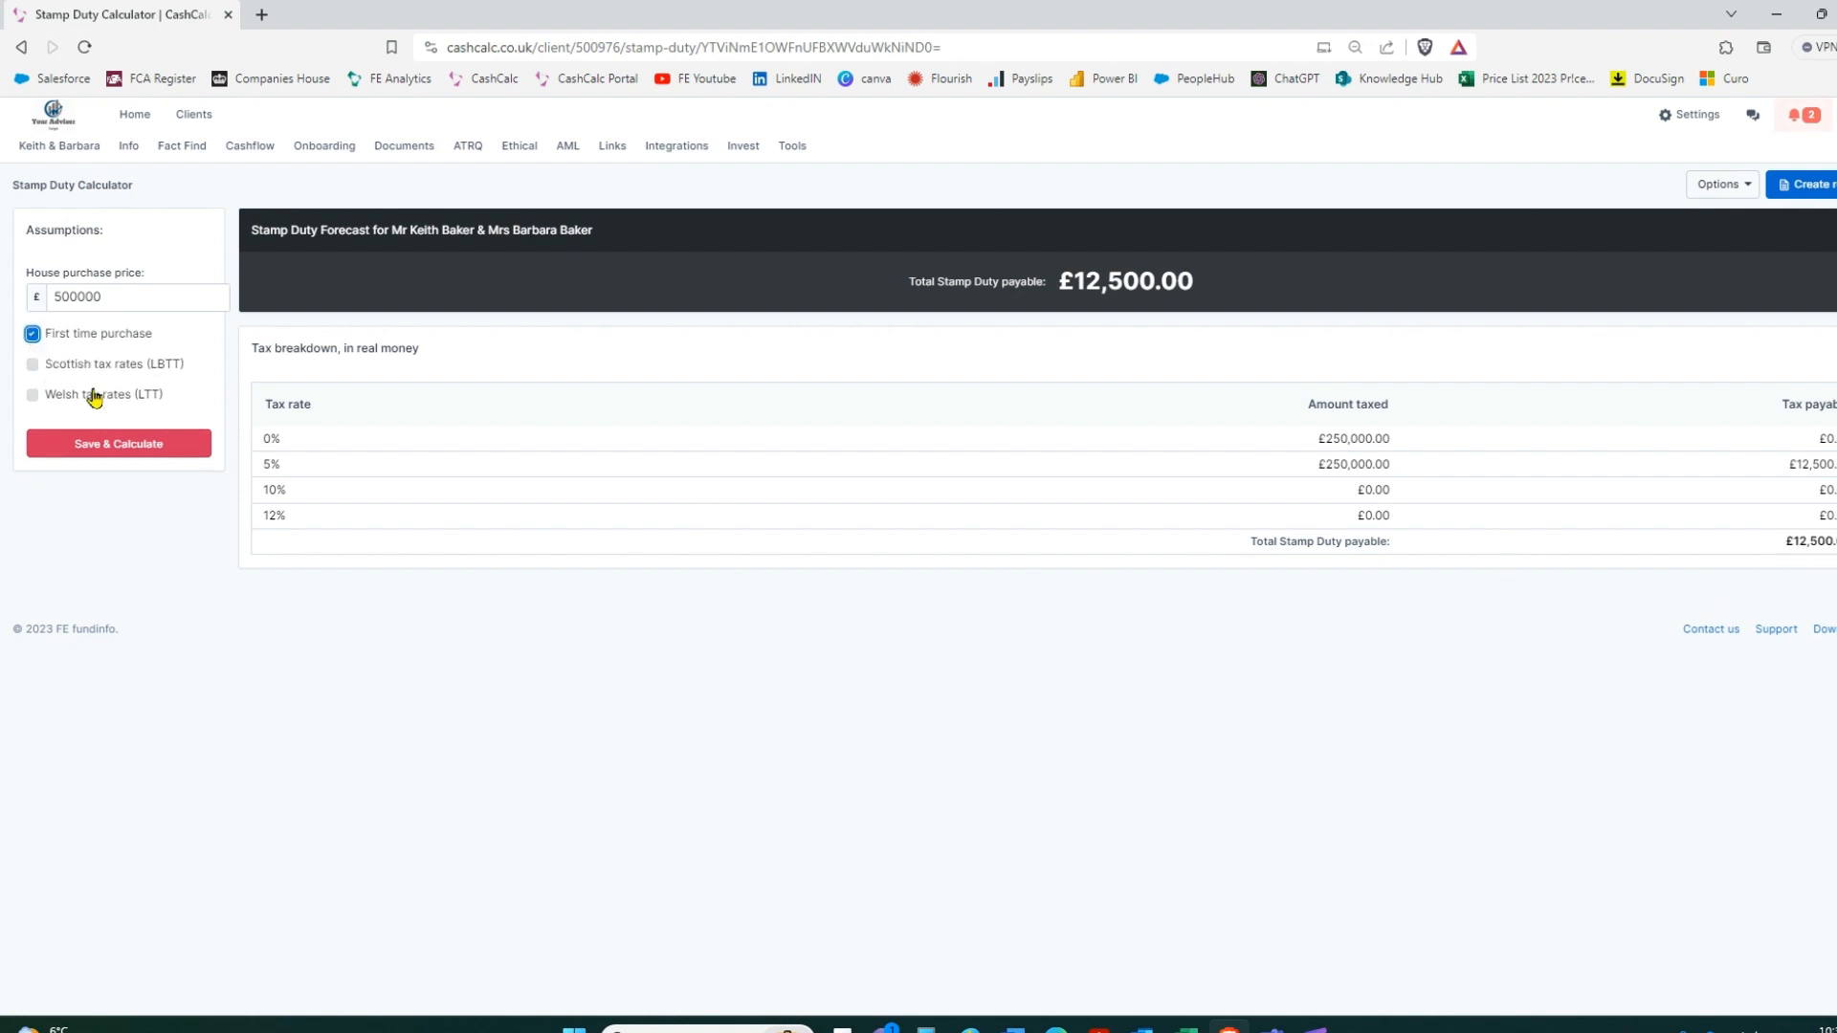
pyautogui.click(94, 445)
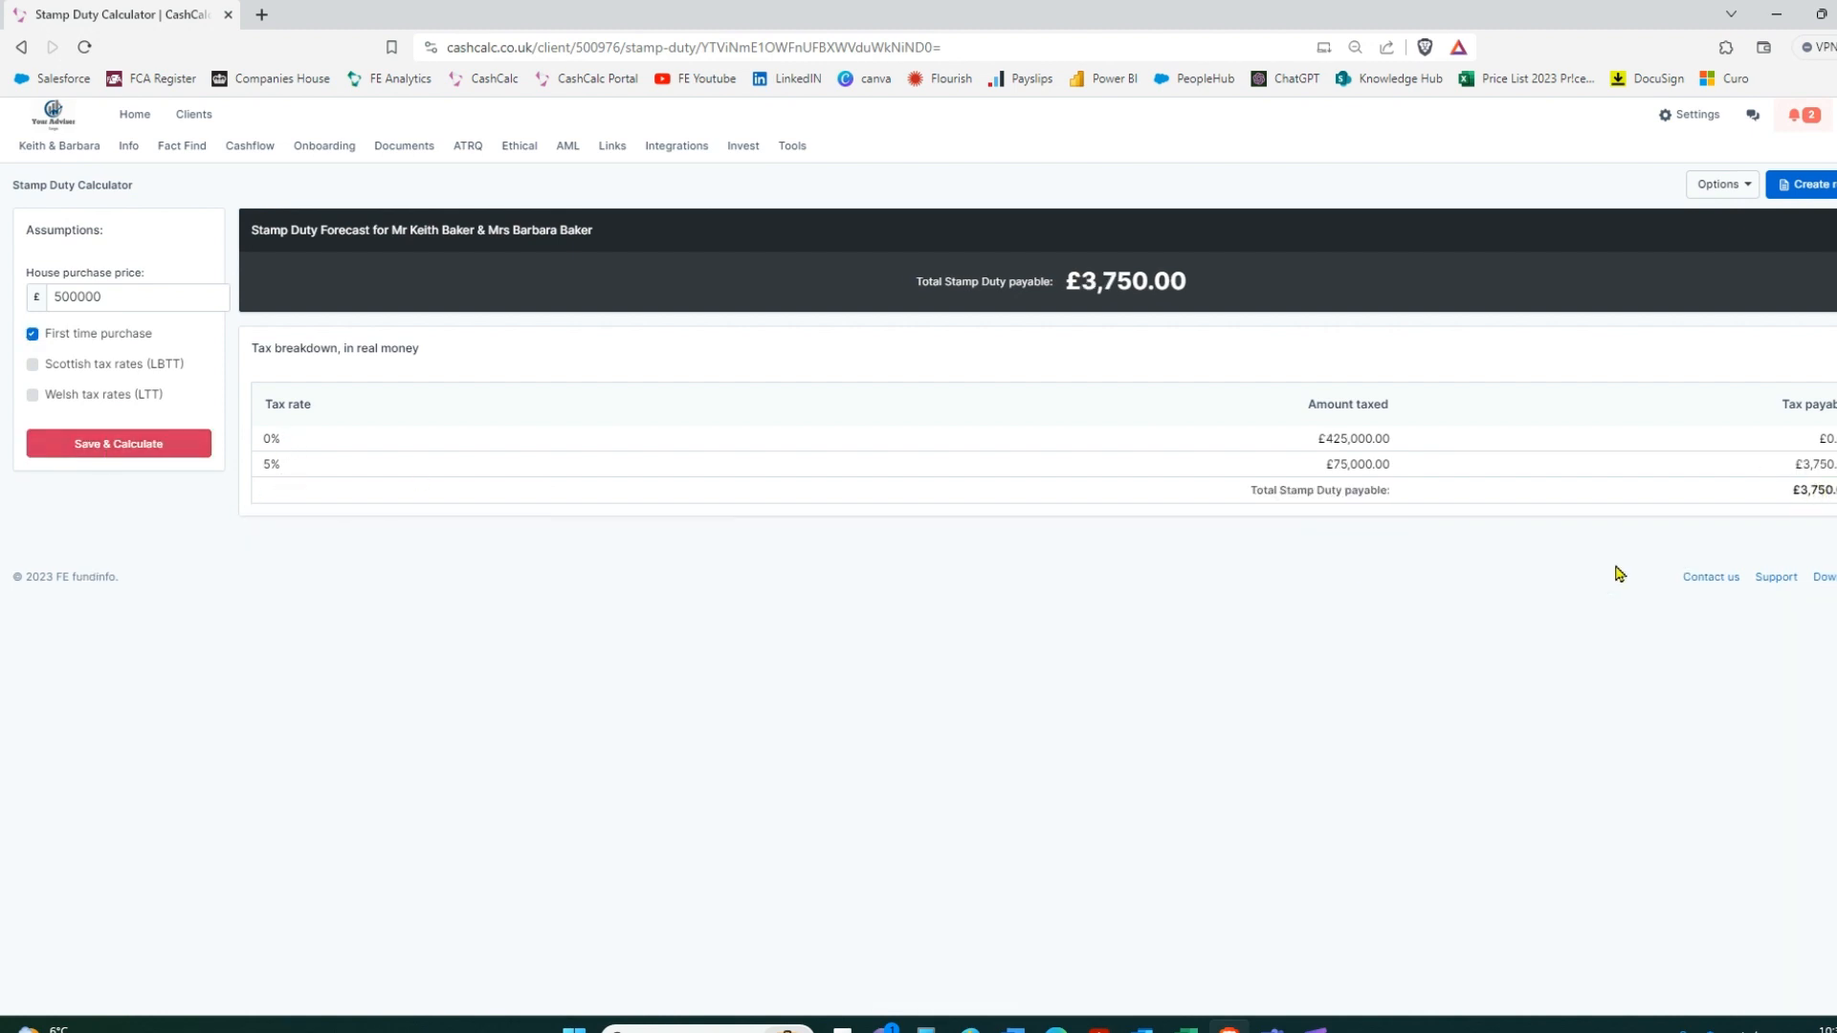
pyautogui.click(33, 335)
# Save and calculate the stamp duty as an additional residential property purchase, and clear that option afterward
pyautogui.click(35, 369)
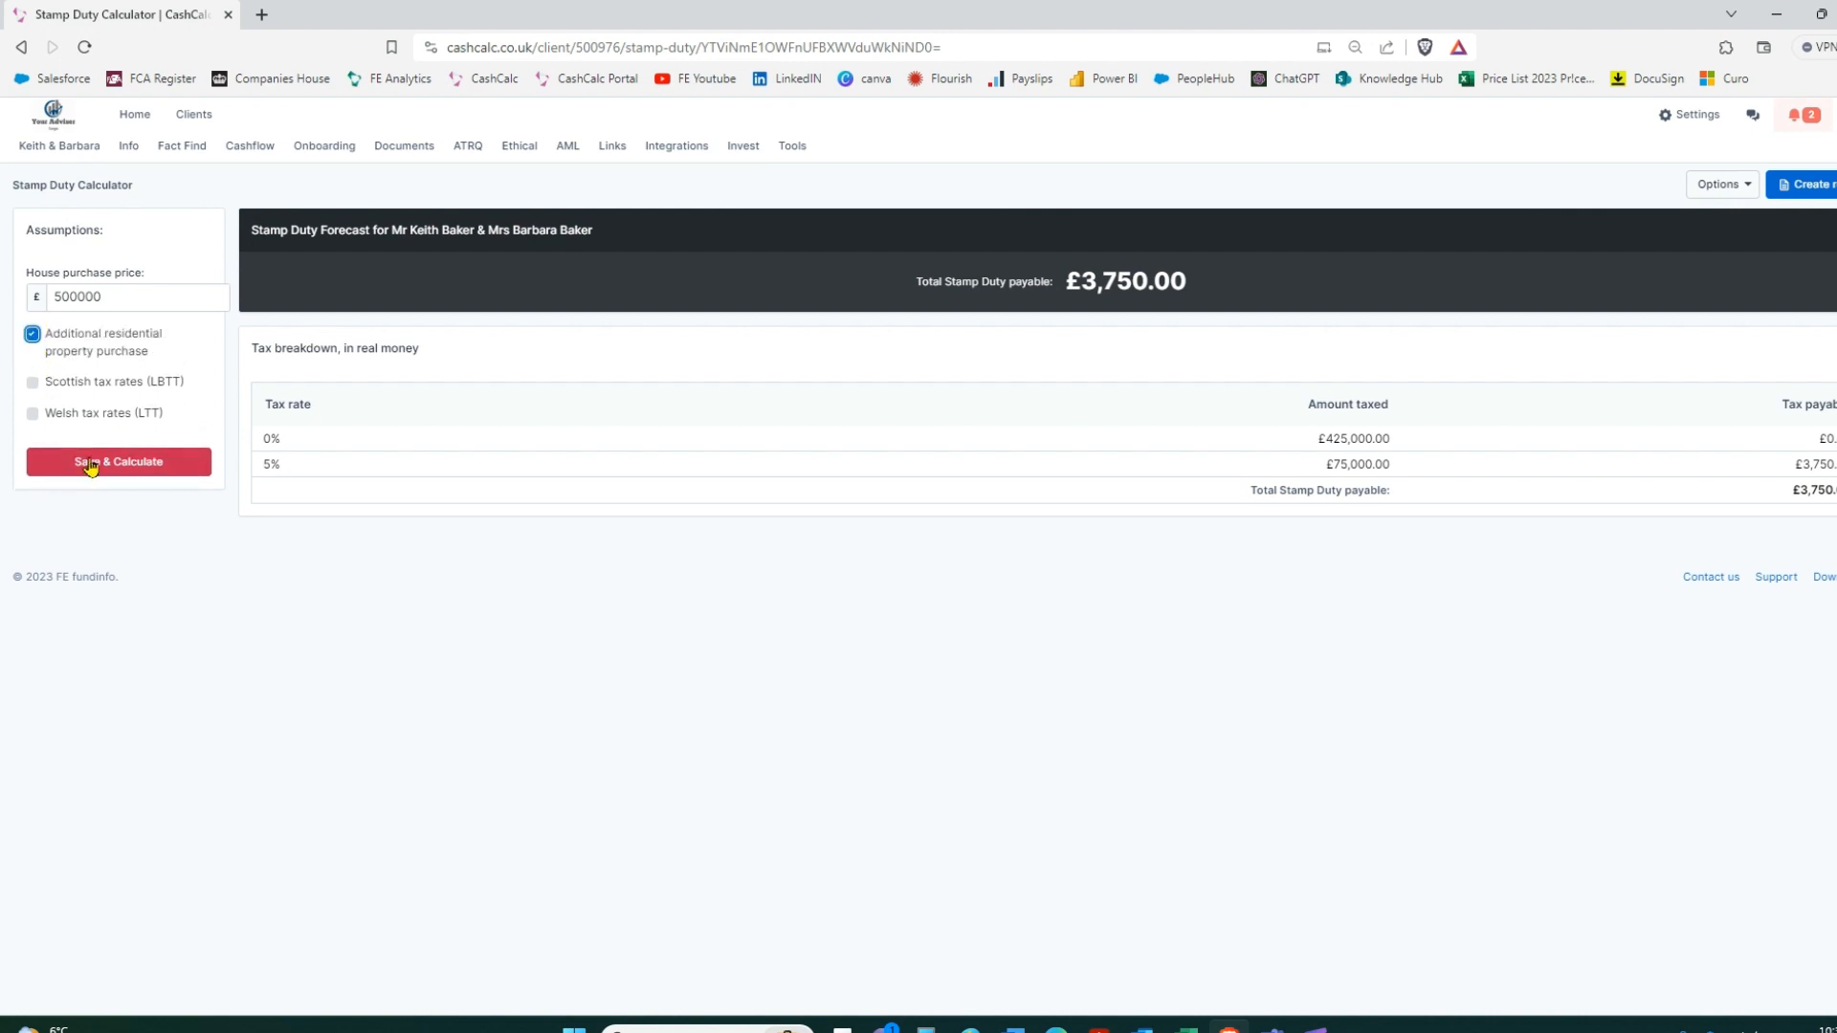
pyautogui.click(89, 463)
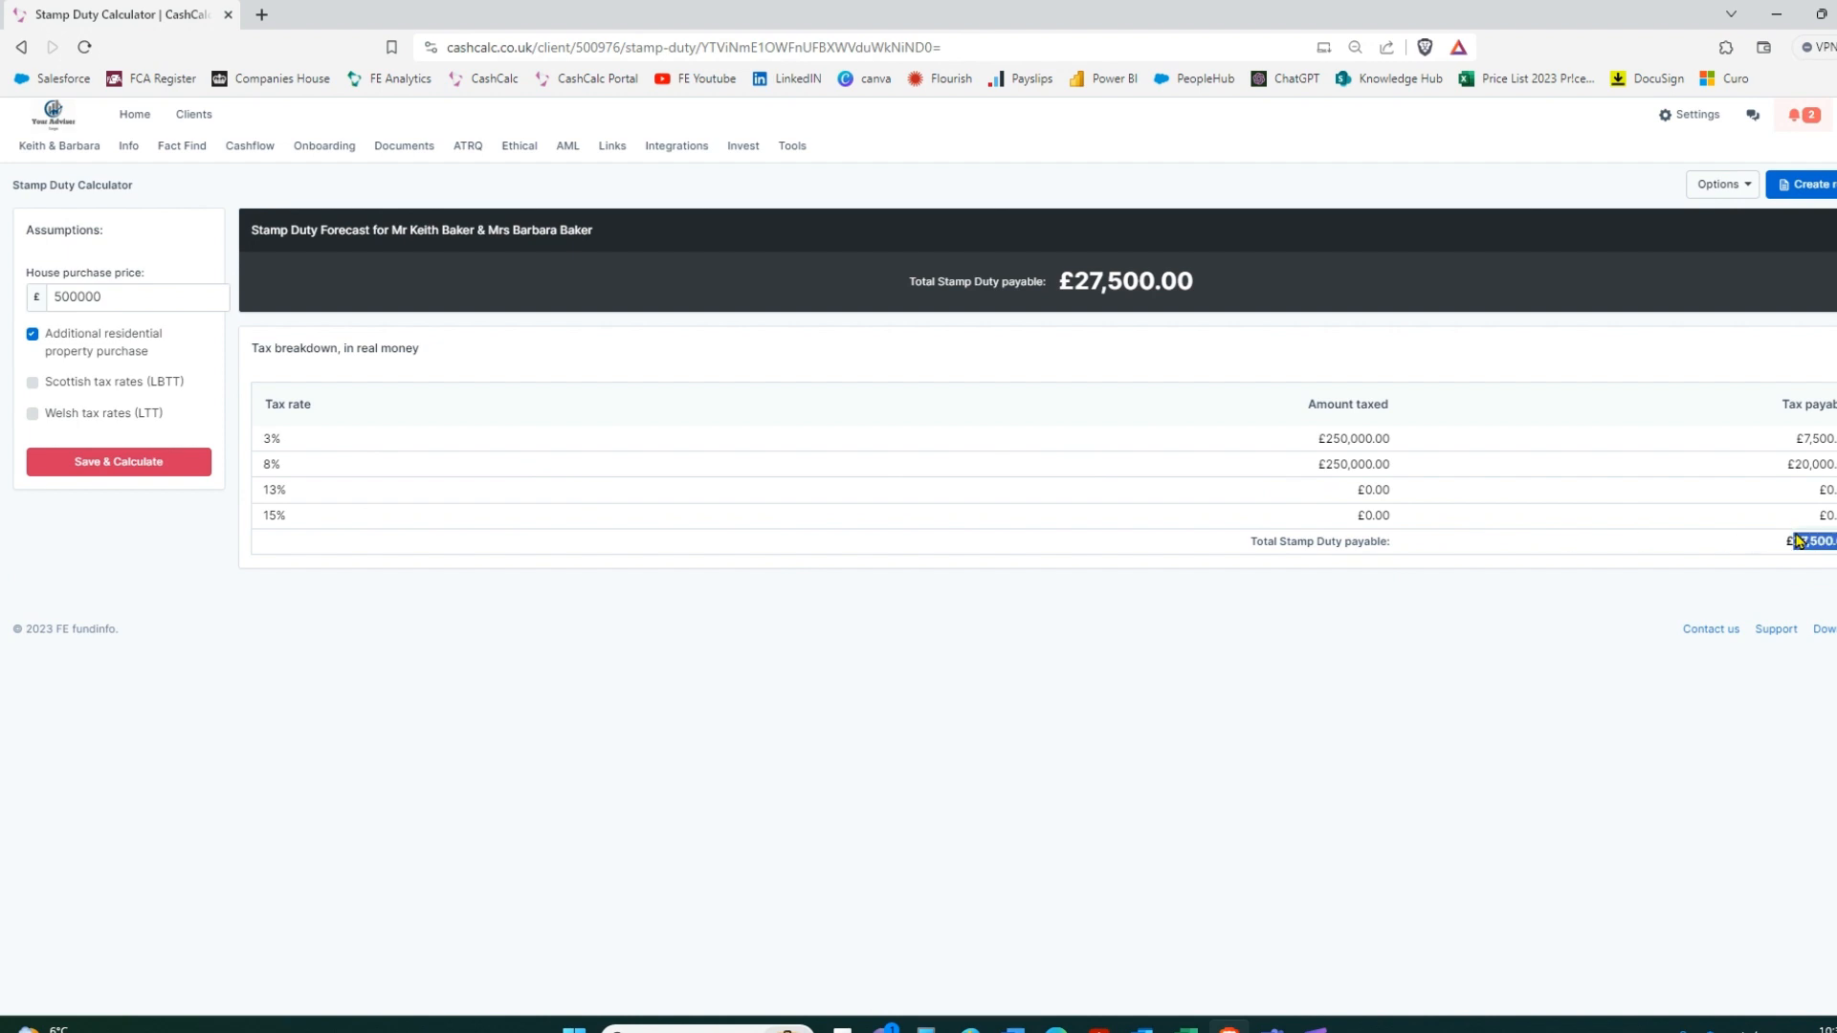
pyautogui.click(32, 335)
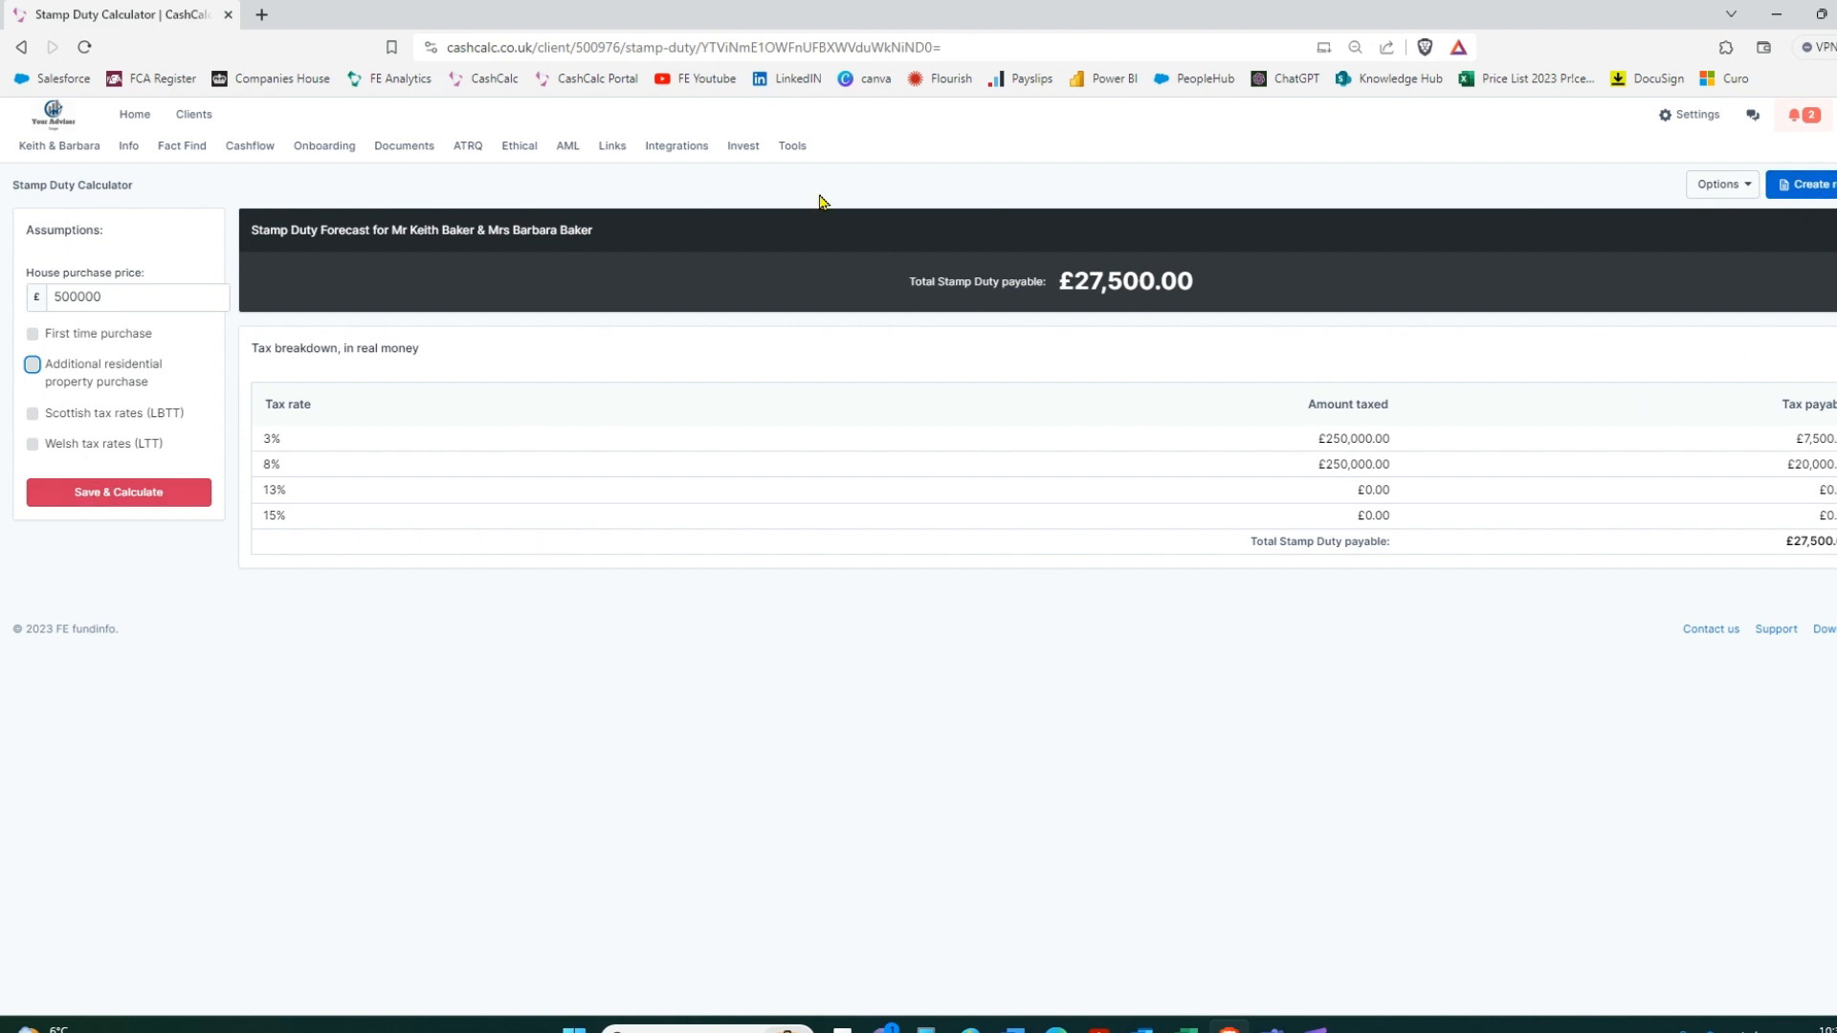
# Open the TER / OCF Calculator, add an empty fund row to the fund selection, and delete that row again
pyautogui.click(793, 150)
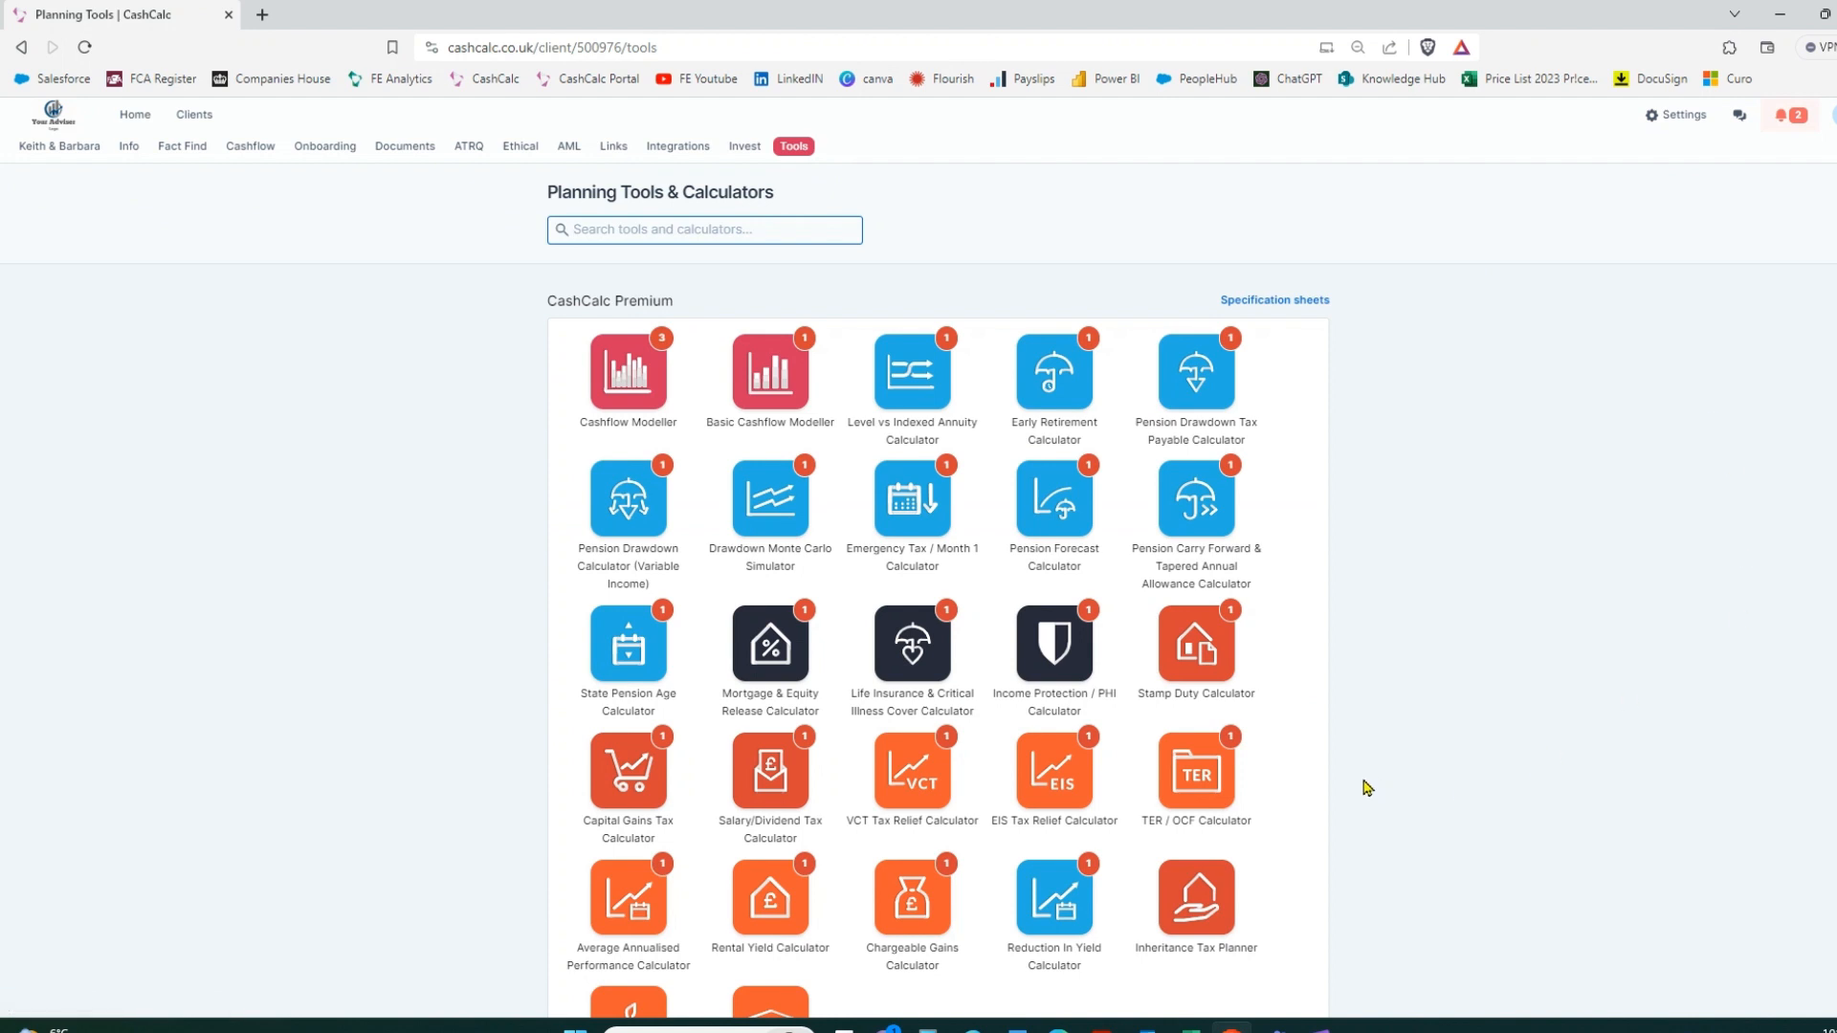
pyautogui.click(1210, 777)
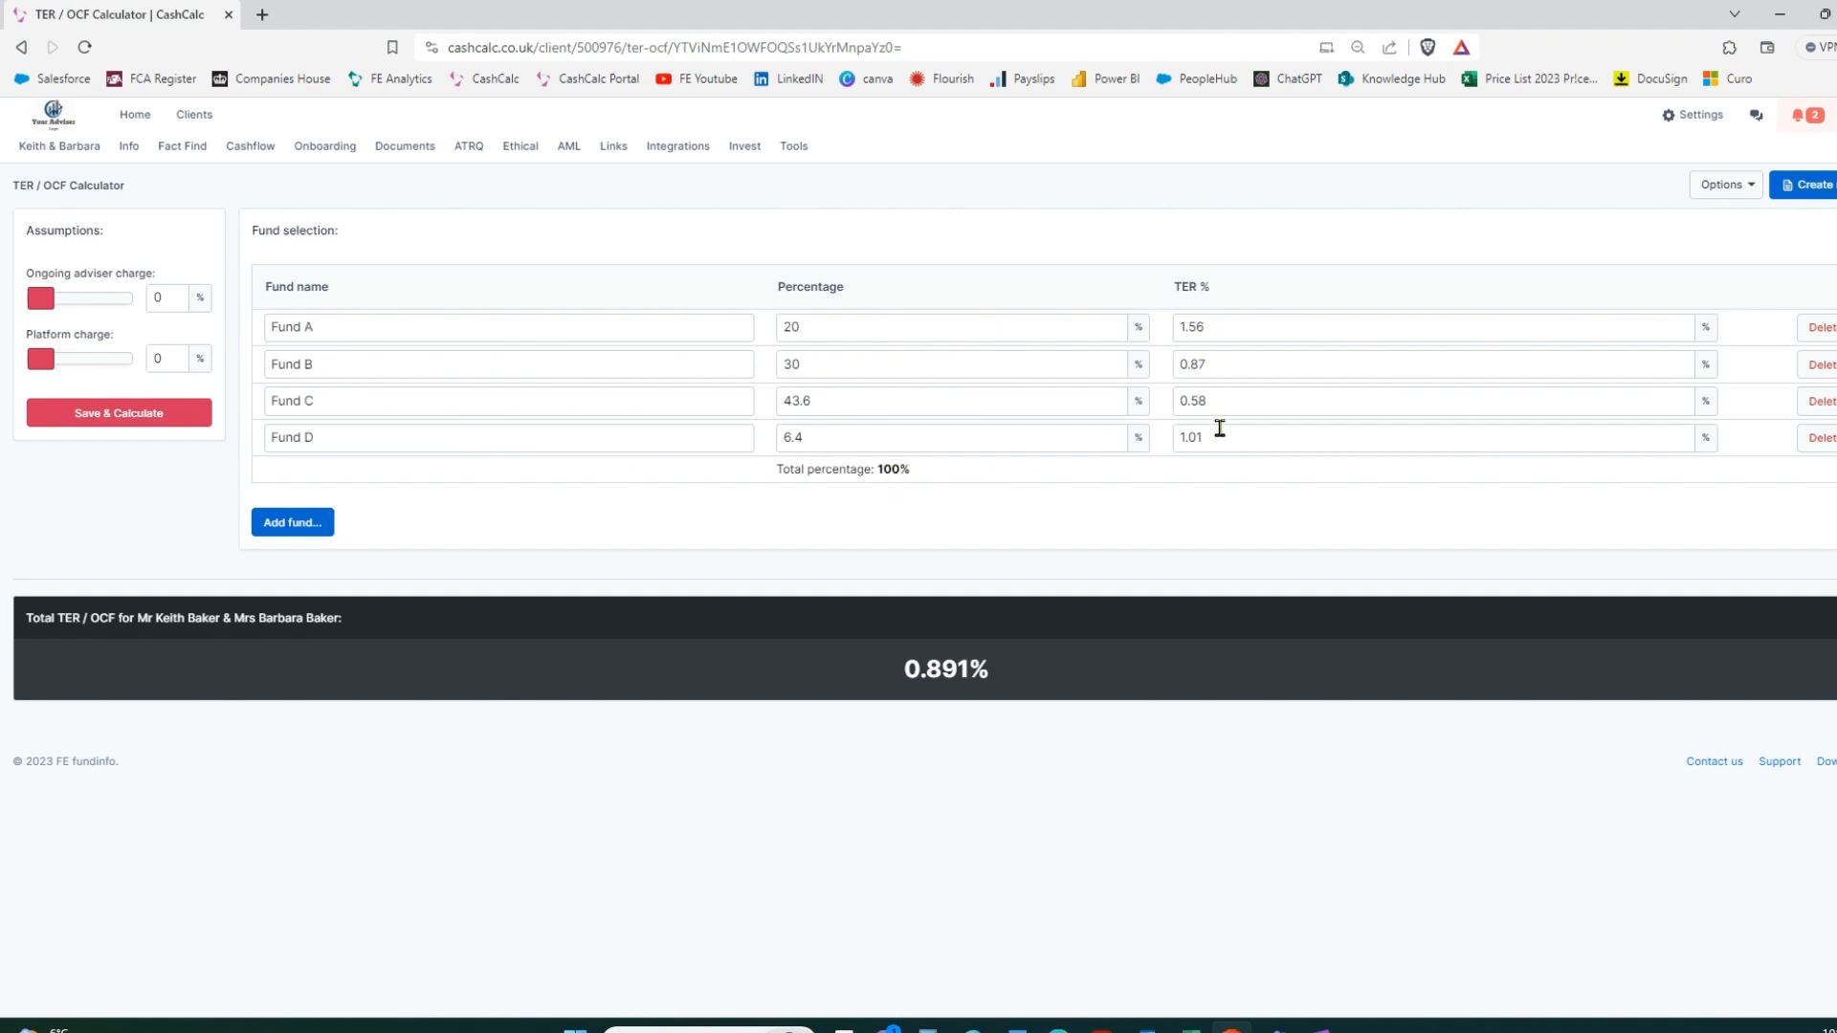
pyautogui.click(284, 529)
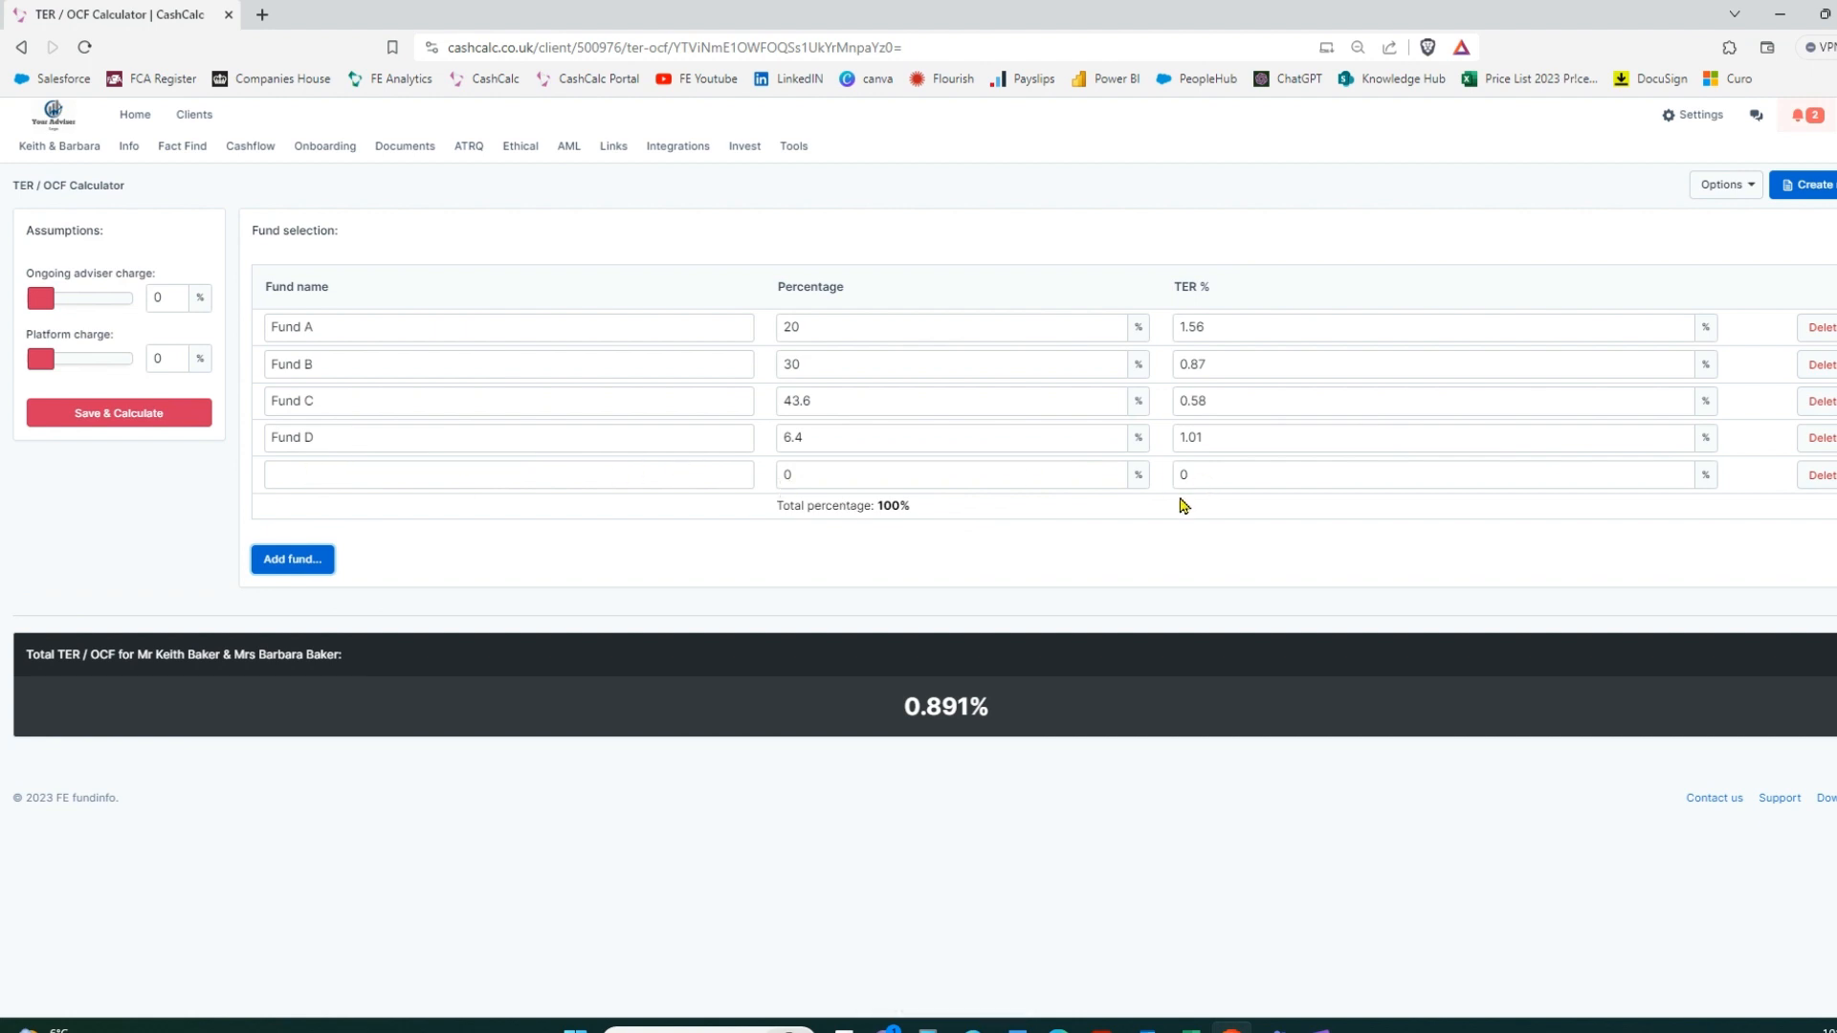
pyautogui.click(1806, 475)
pyautogui.click(1101, 580)
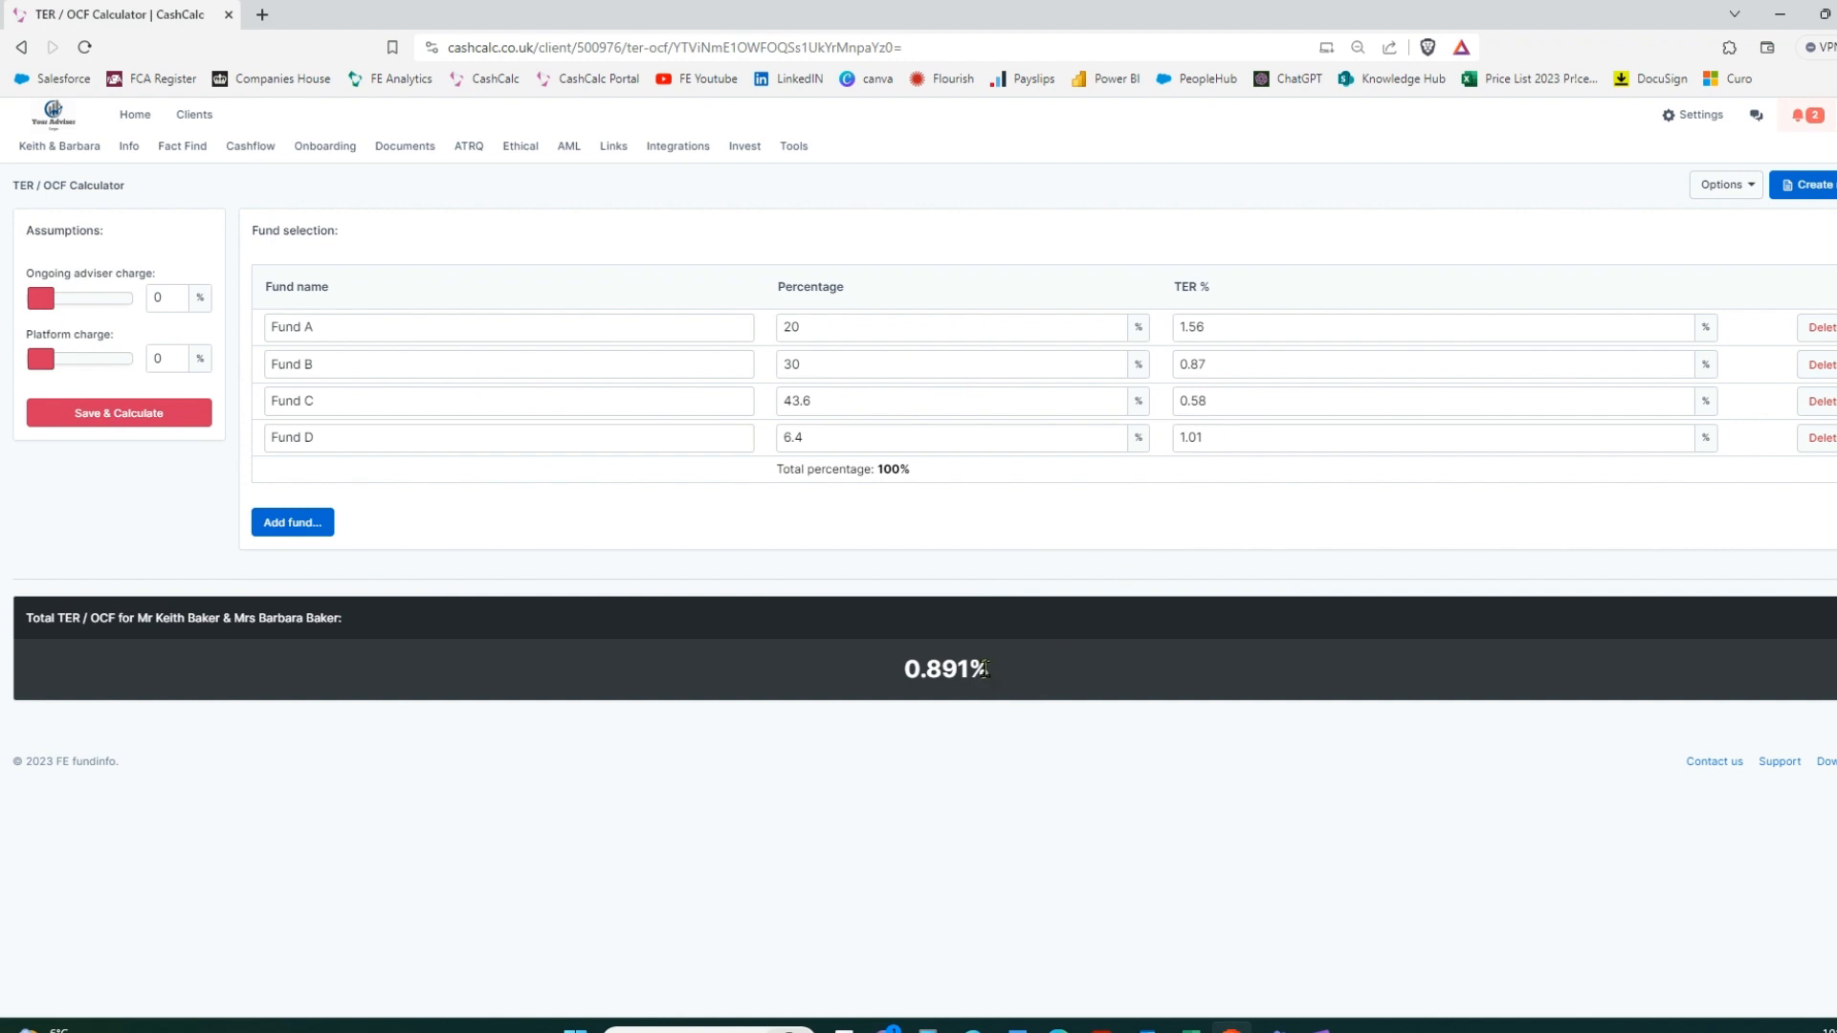
# Set the ongoing adviser charge to 0.5% and the platform charge to 0.3%, and save and recalculate the total TER / OCF
pyautogui.moveTo(991, 669); pyautogui.dragTo(919, 658)
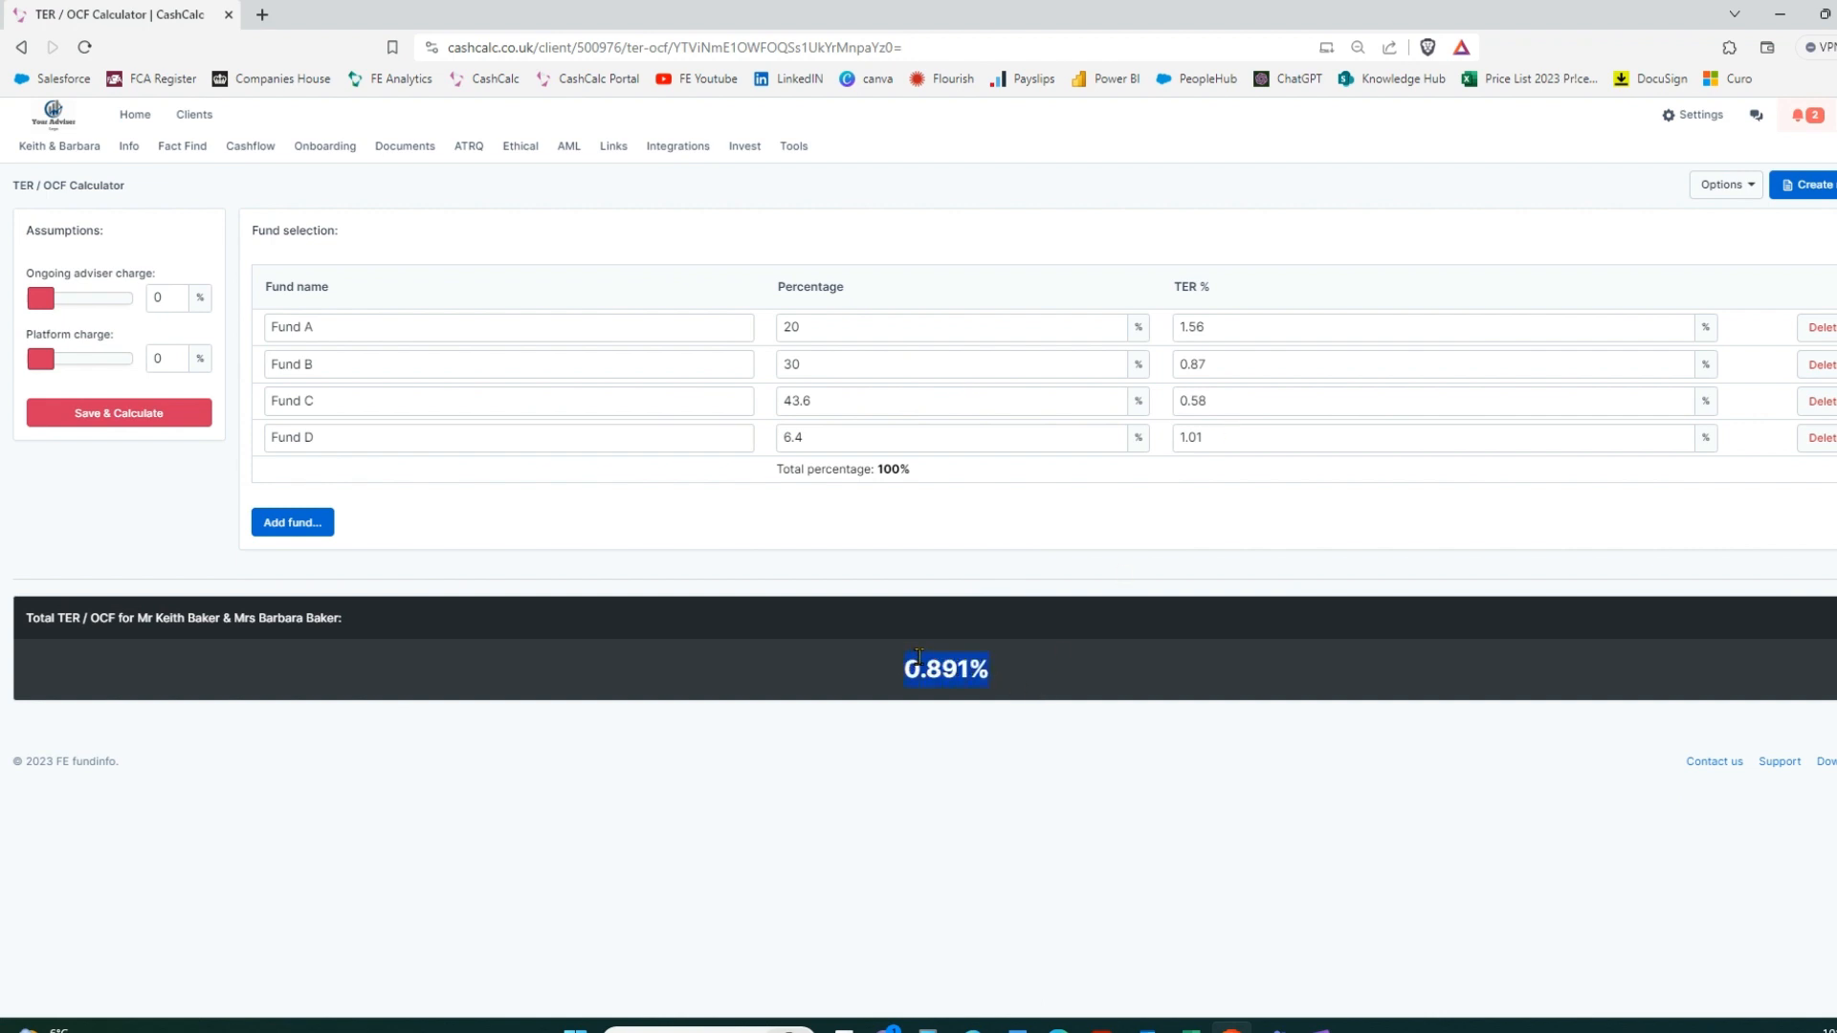
pyautogui.click(830, 528)
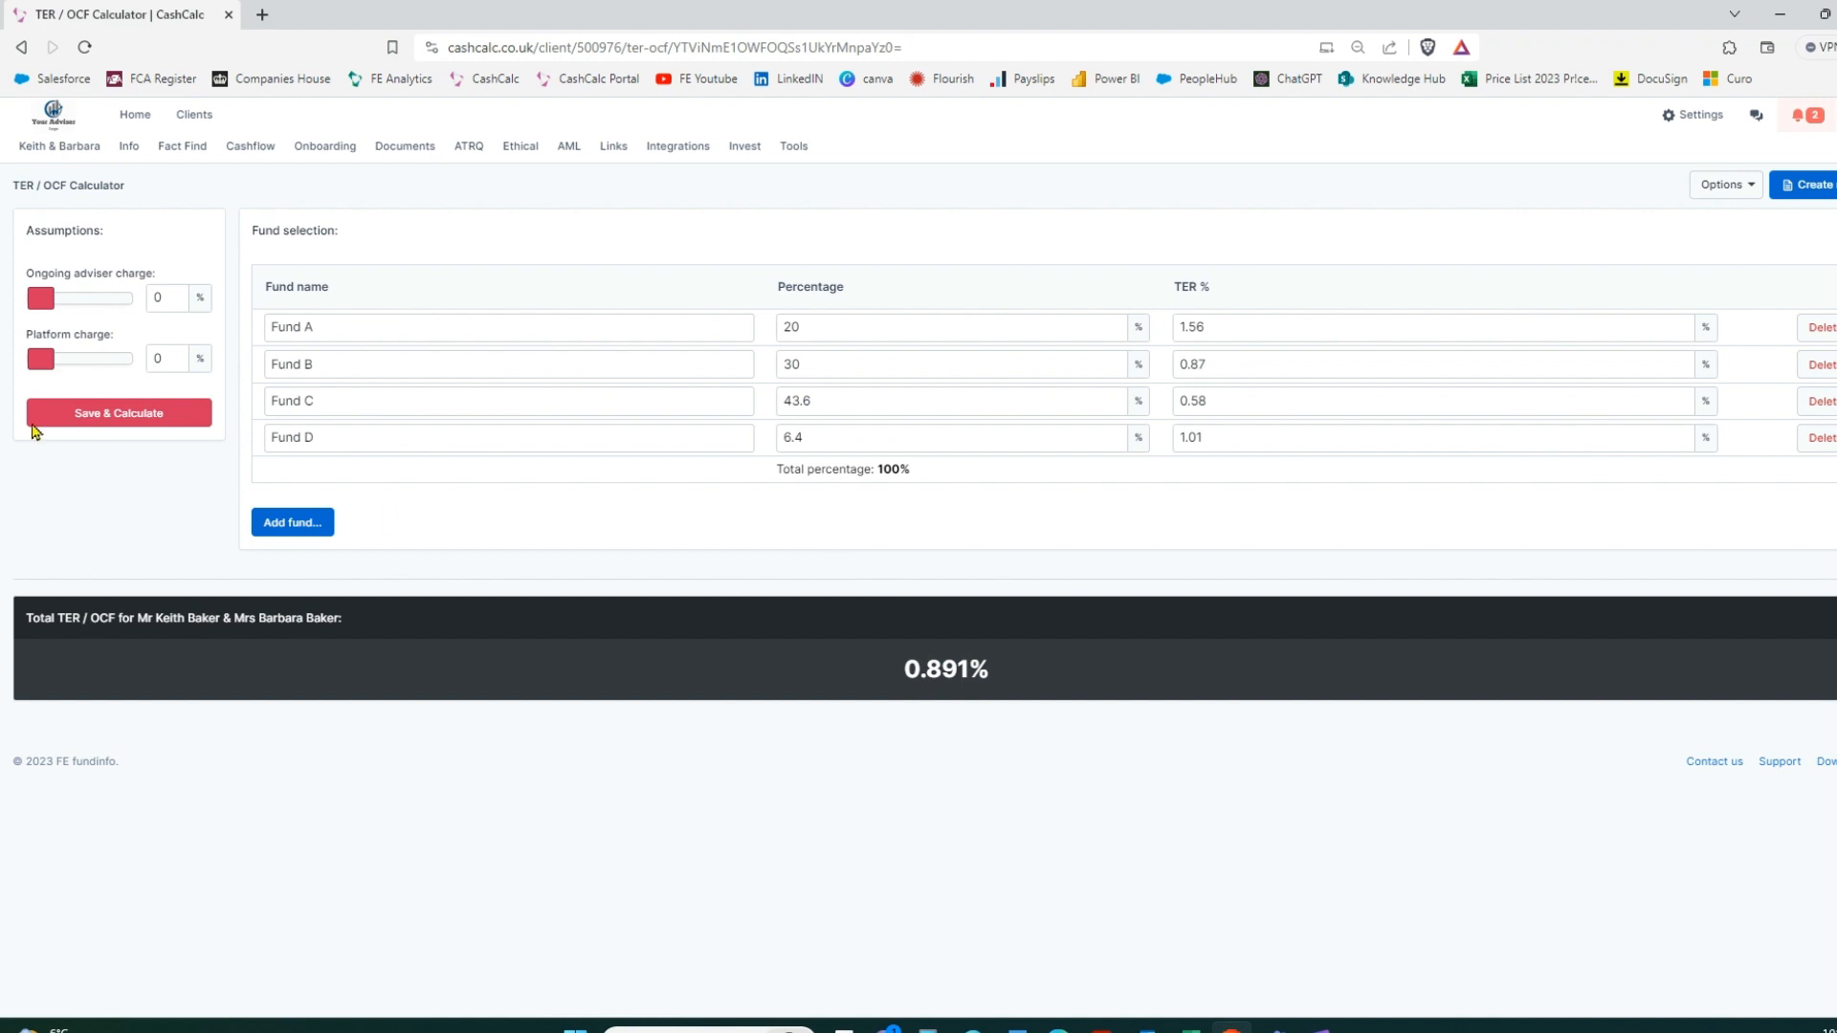
pyautogui.click(159, 299)
pyautogui.write('.5')
pyautogui.click(170, 358)
pyautogui.write('.3')
pyautogui.click(123, 412)
# Open the Average Growth Calculator and check the average growth rate for the four listed funds
pyautogui.click(793, 147)
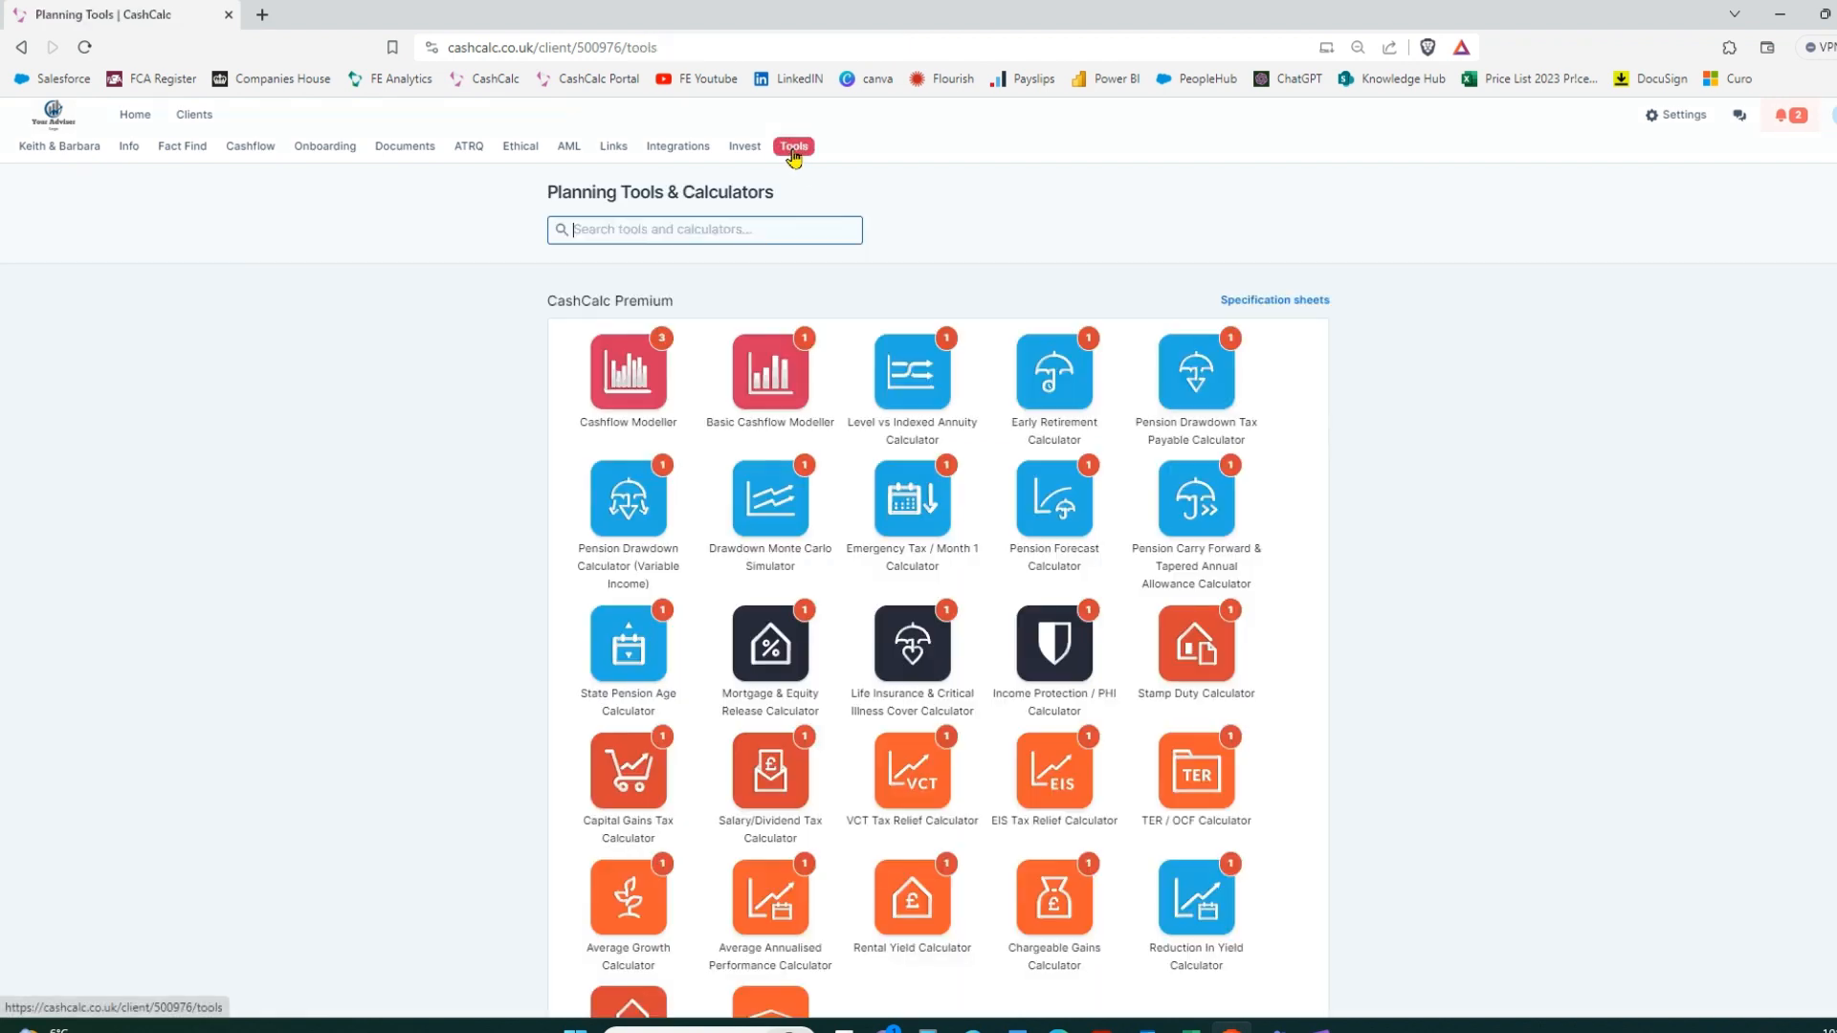
pyautogui.click(629, 893)
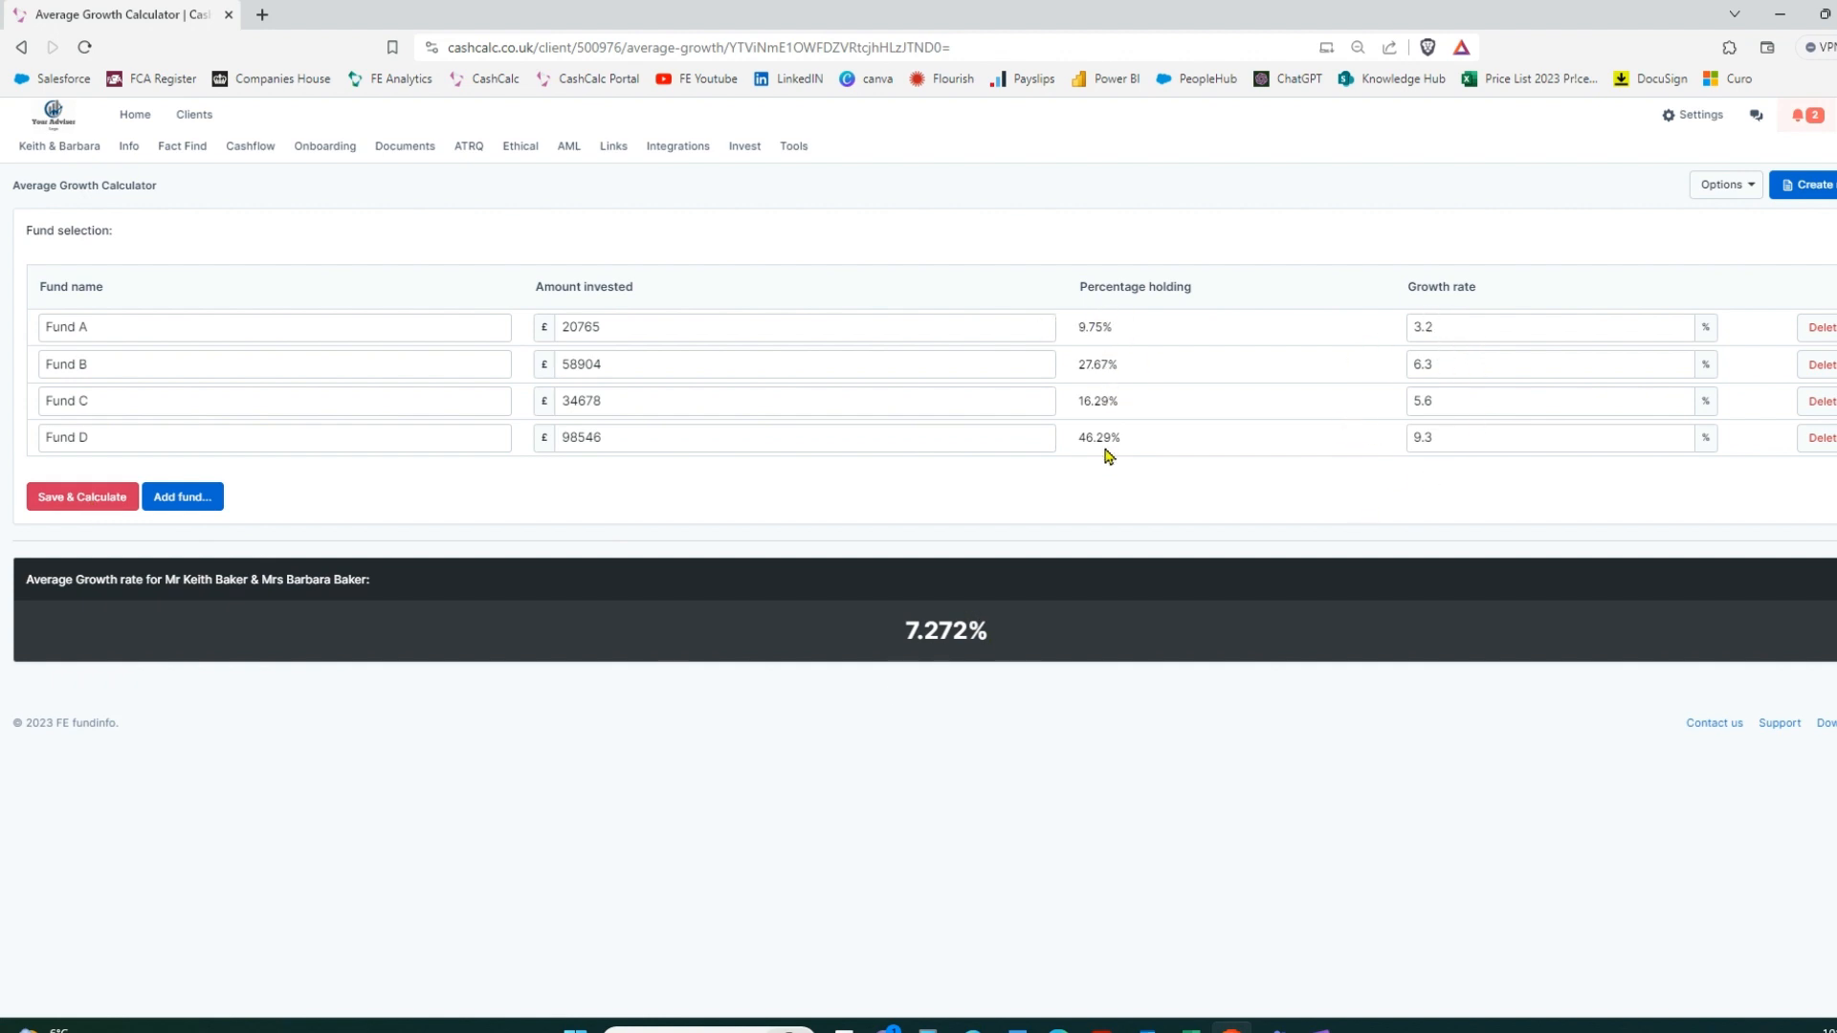
pyautogui.moveTo(941, 632); pyautogui.dragTo(891, 637)
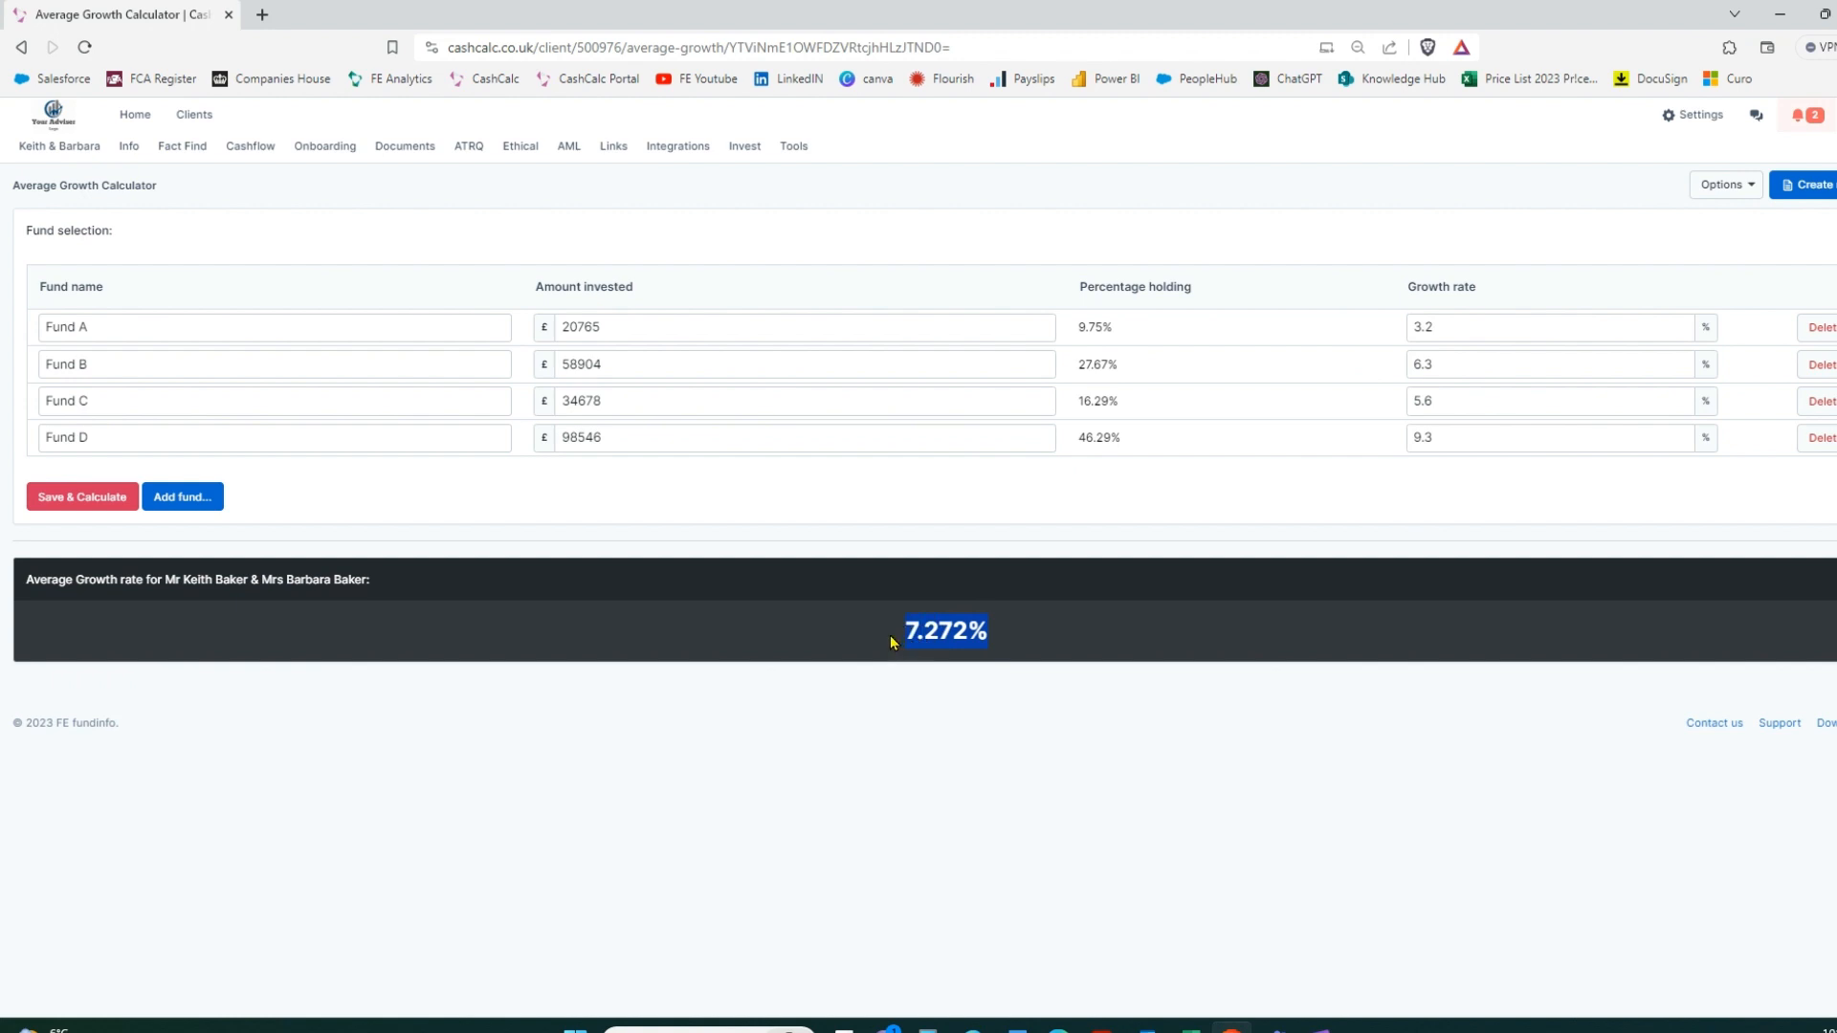
pyautogui.click(875, 737)
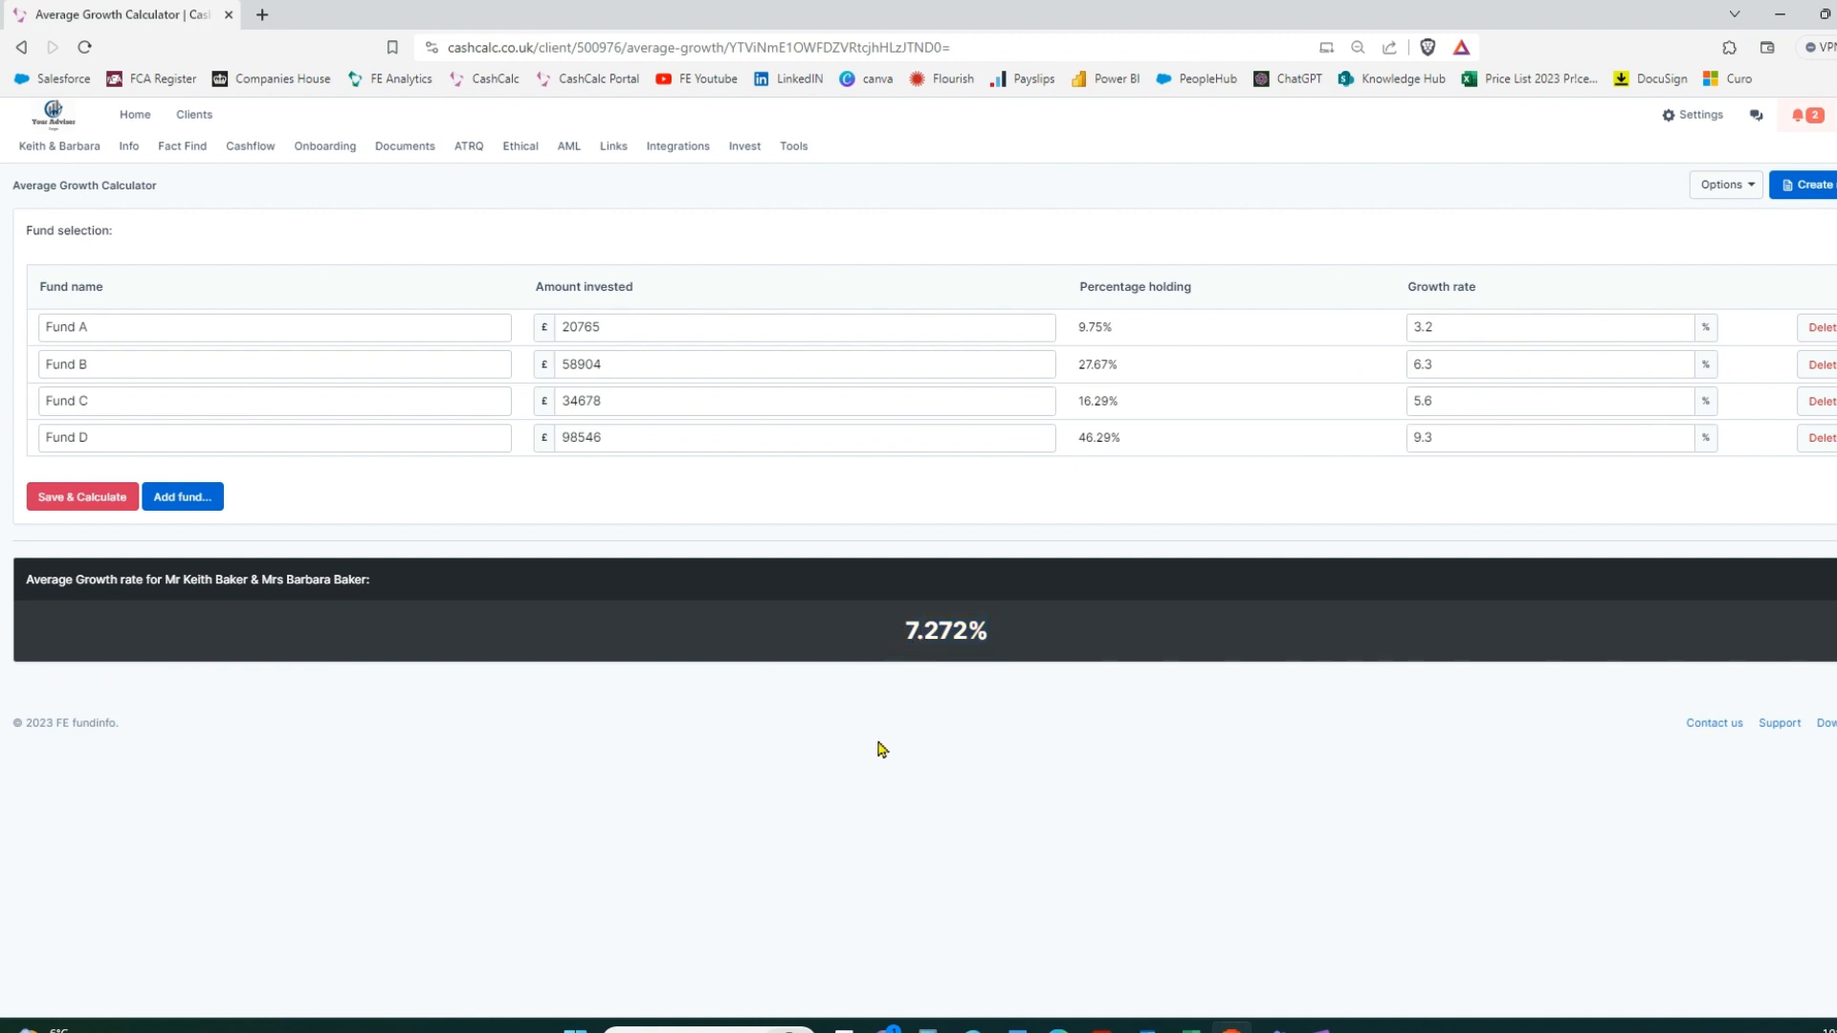
# Open the School Fees Calculator, check the child's name, and enter 0 for the current savings
pyautogui.click(794, 148)
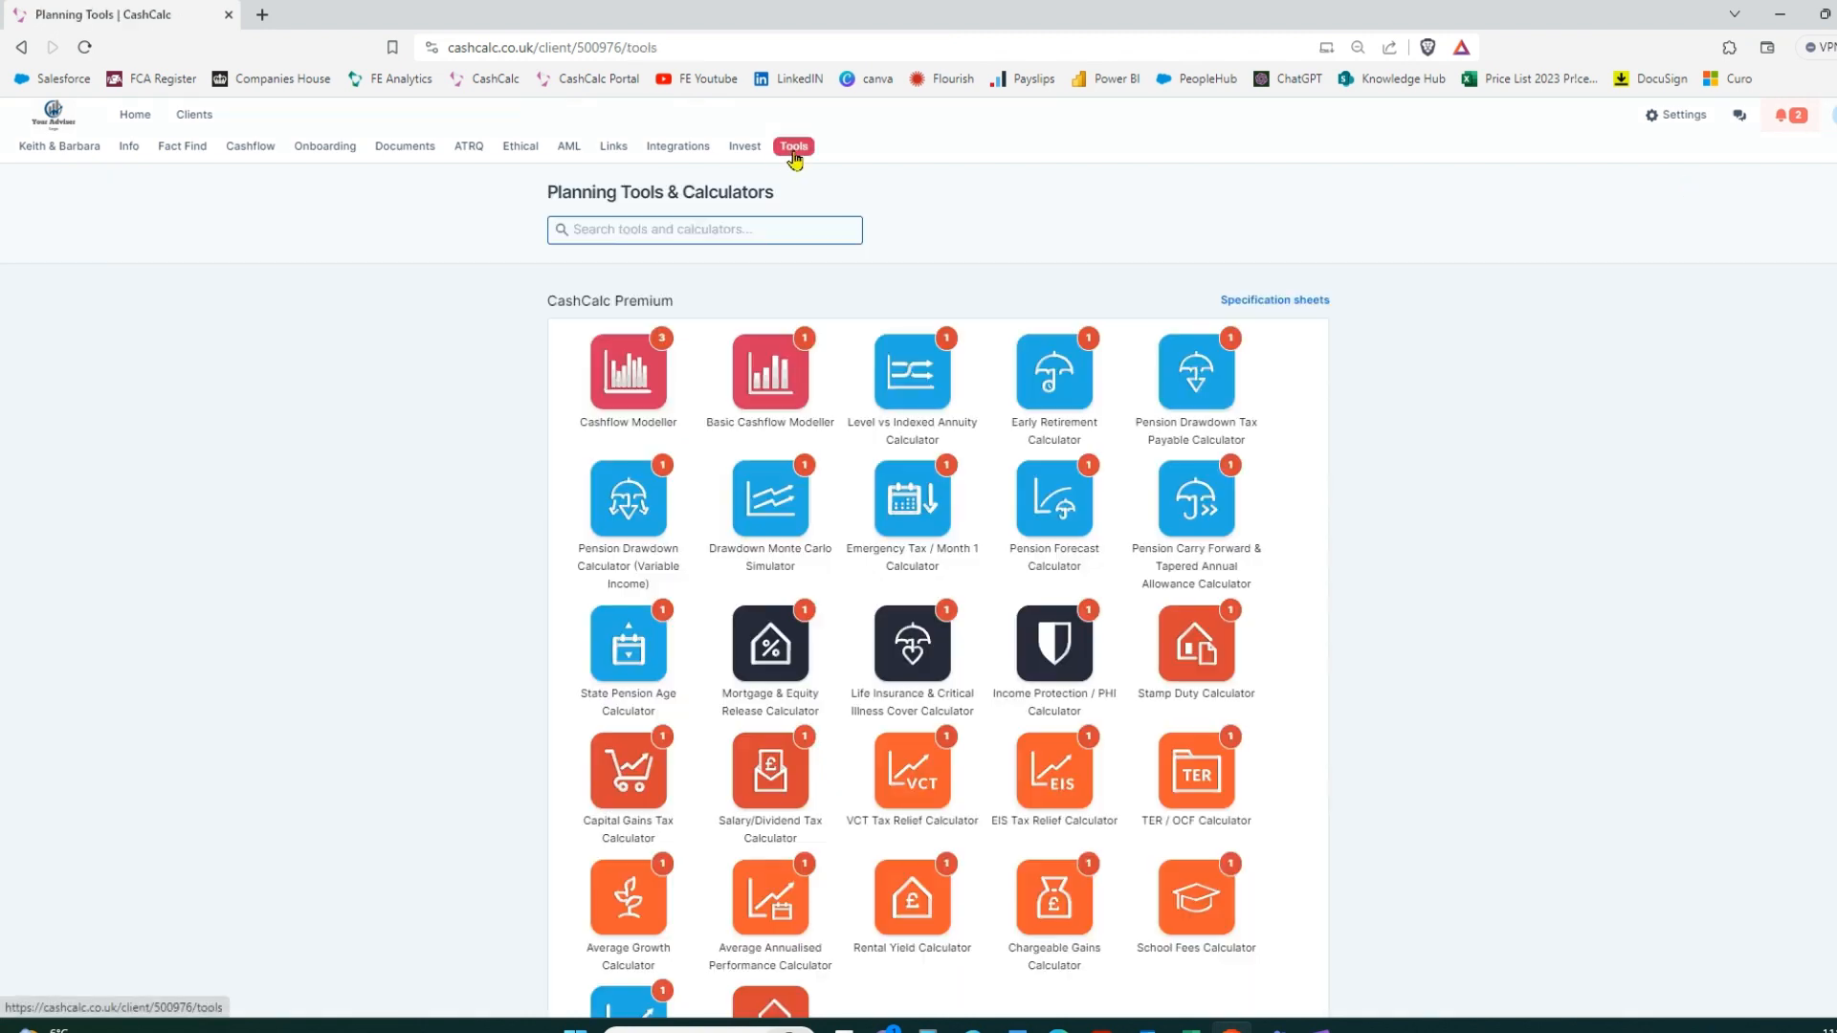
pyautogui.click(1199, 925)
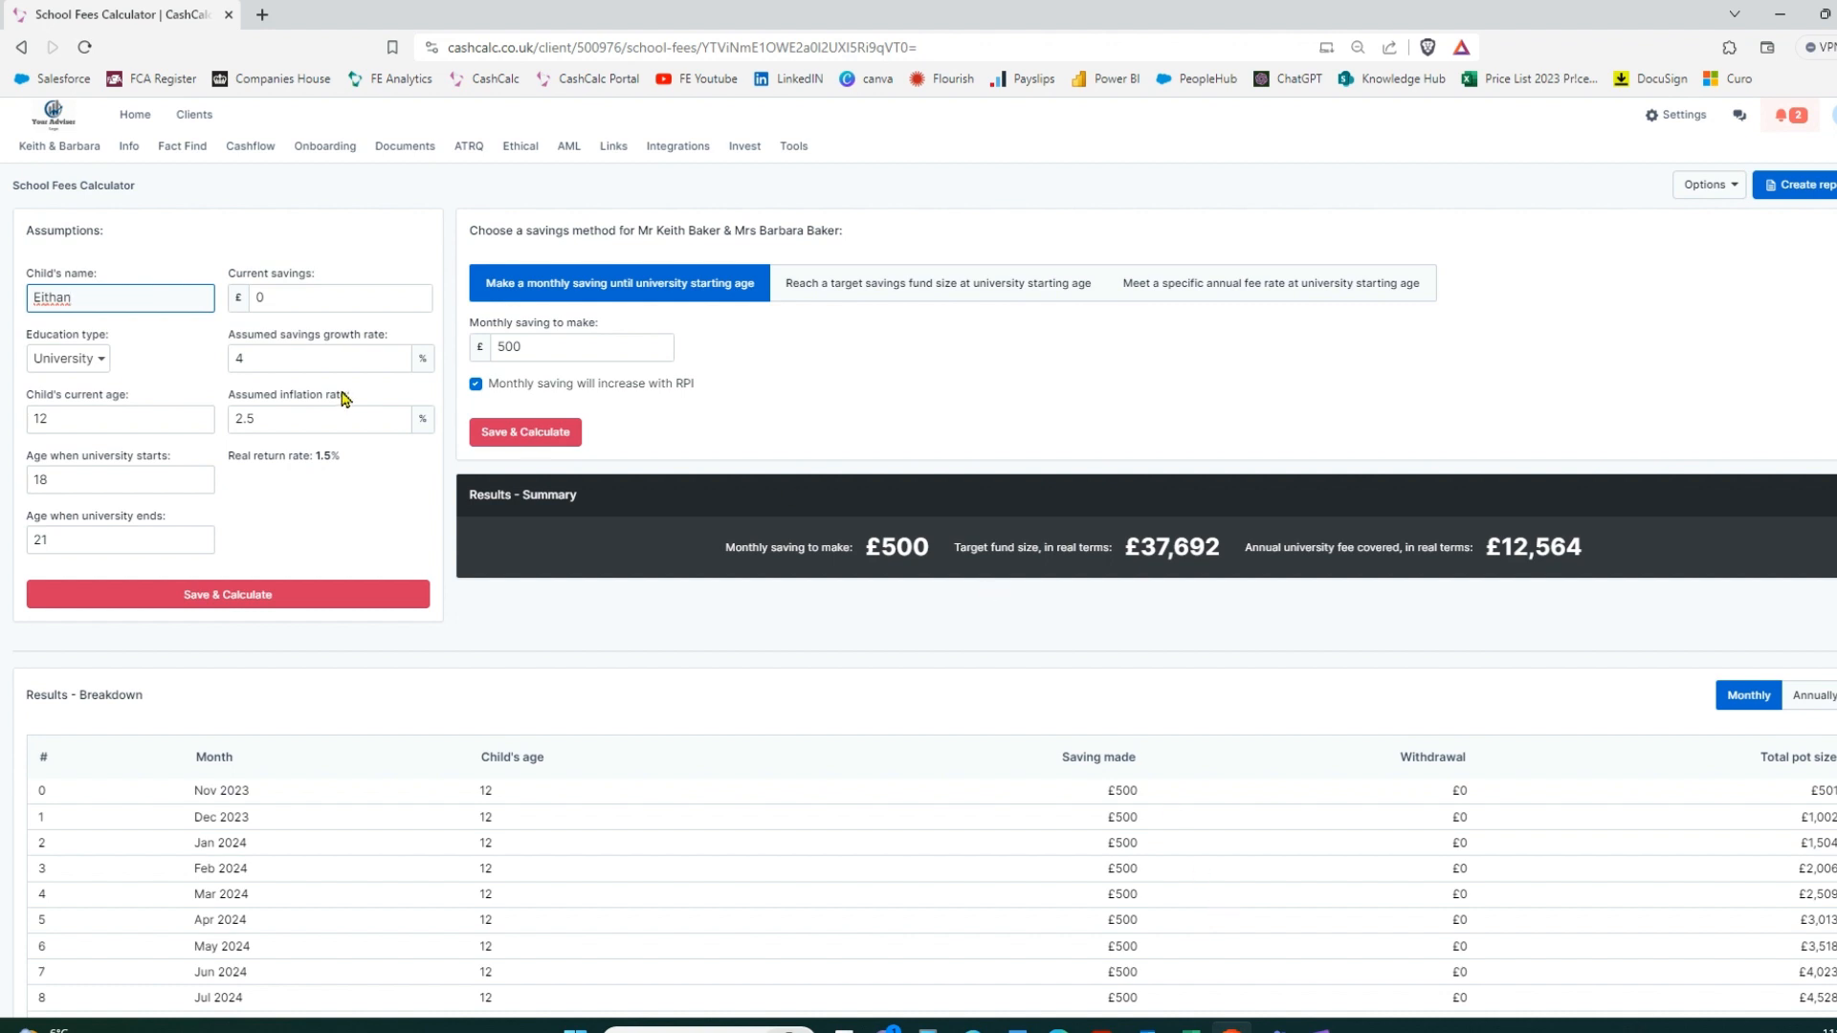
pyautogui.moveTo(95, 296); pyautogui.dragTo(28, 300)
pyautogui.click(115, 275)
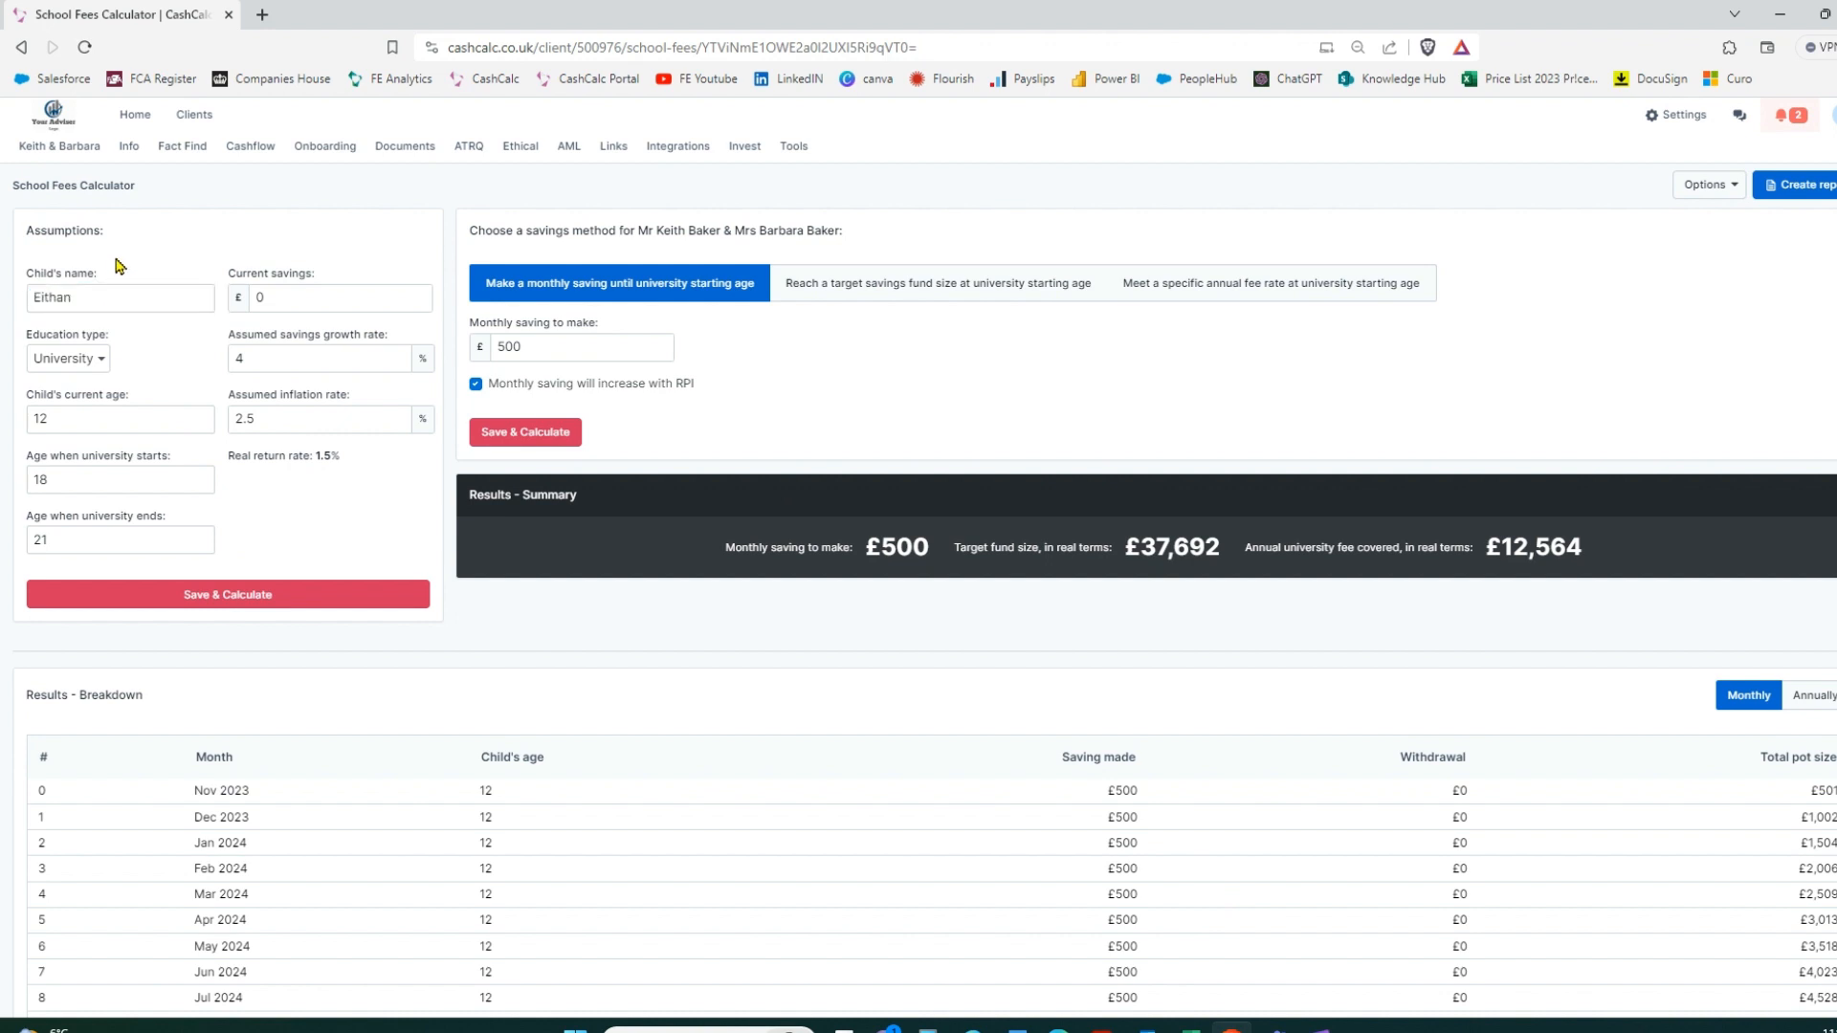
pyautogui.click(273, 293)
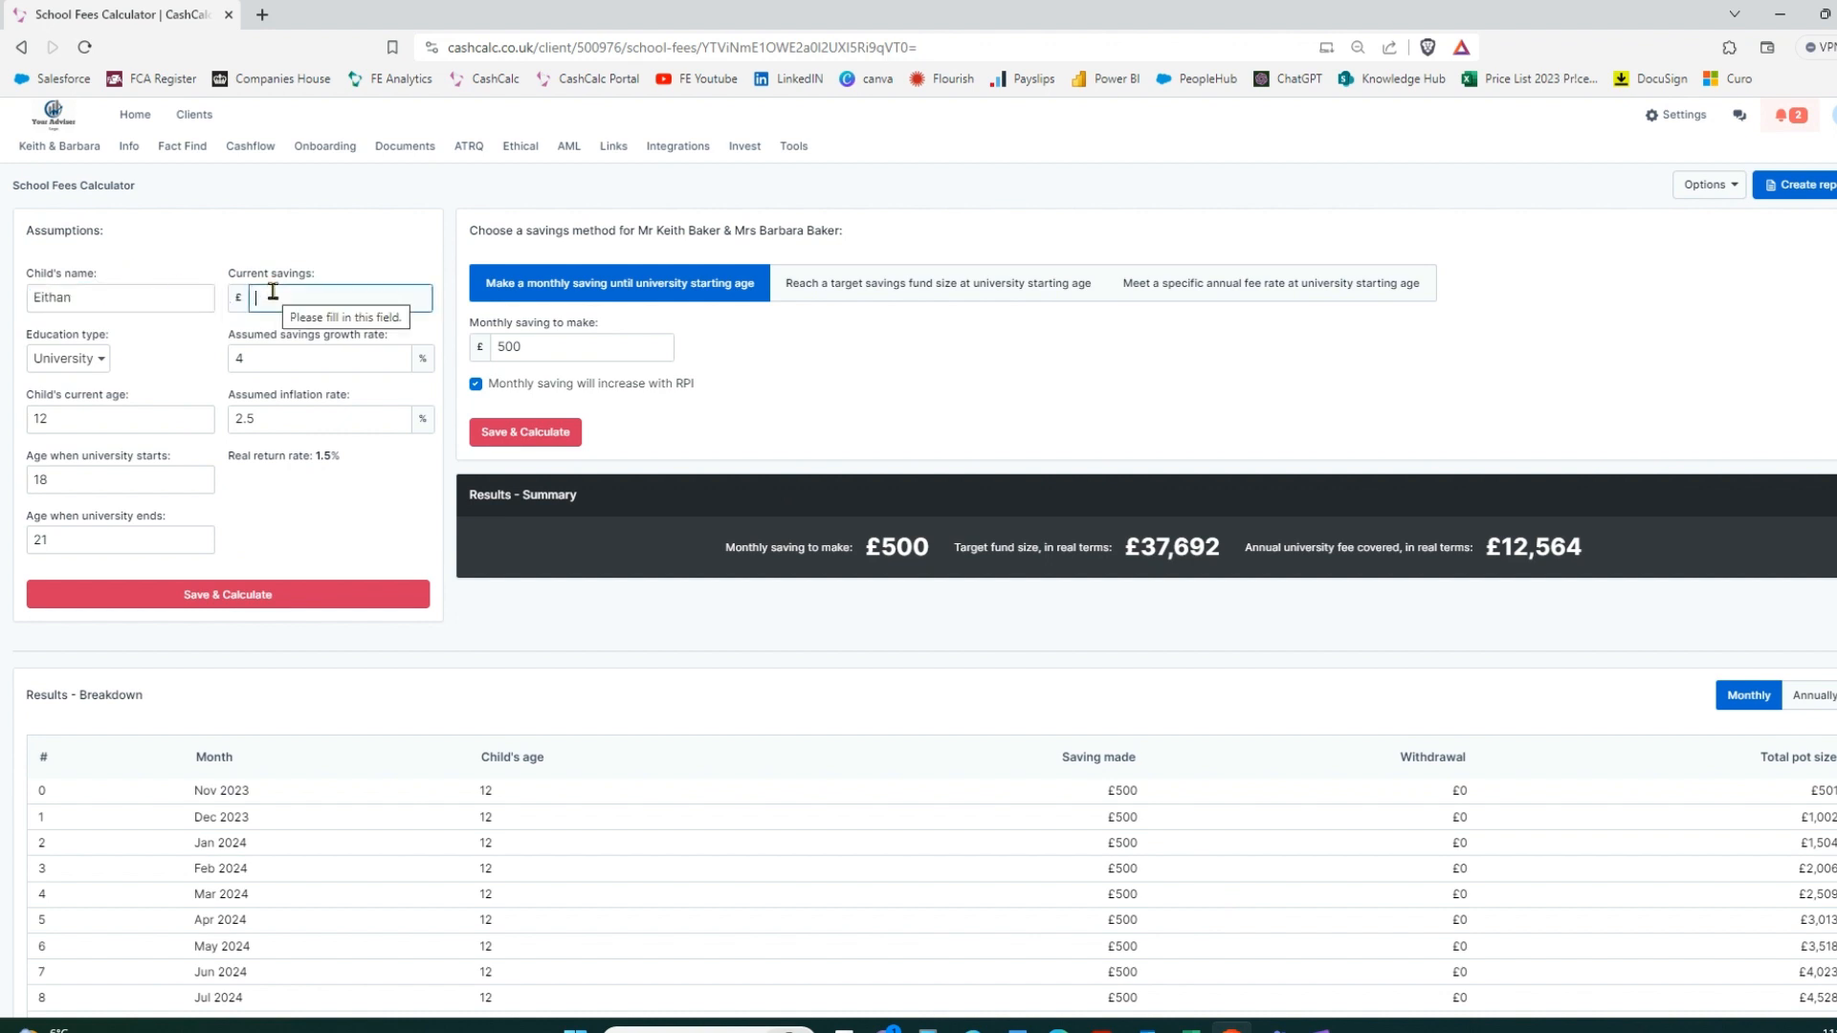
pyautogui.write('0')
pyautogui.click(271, 246)
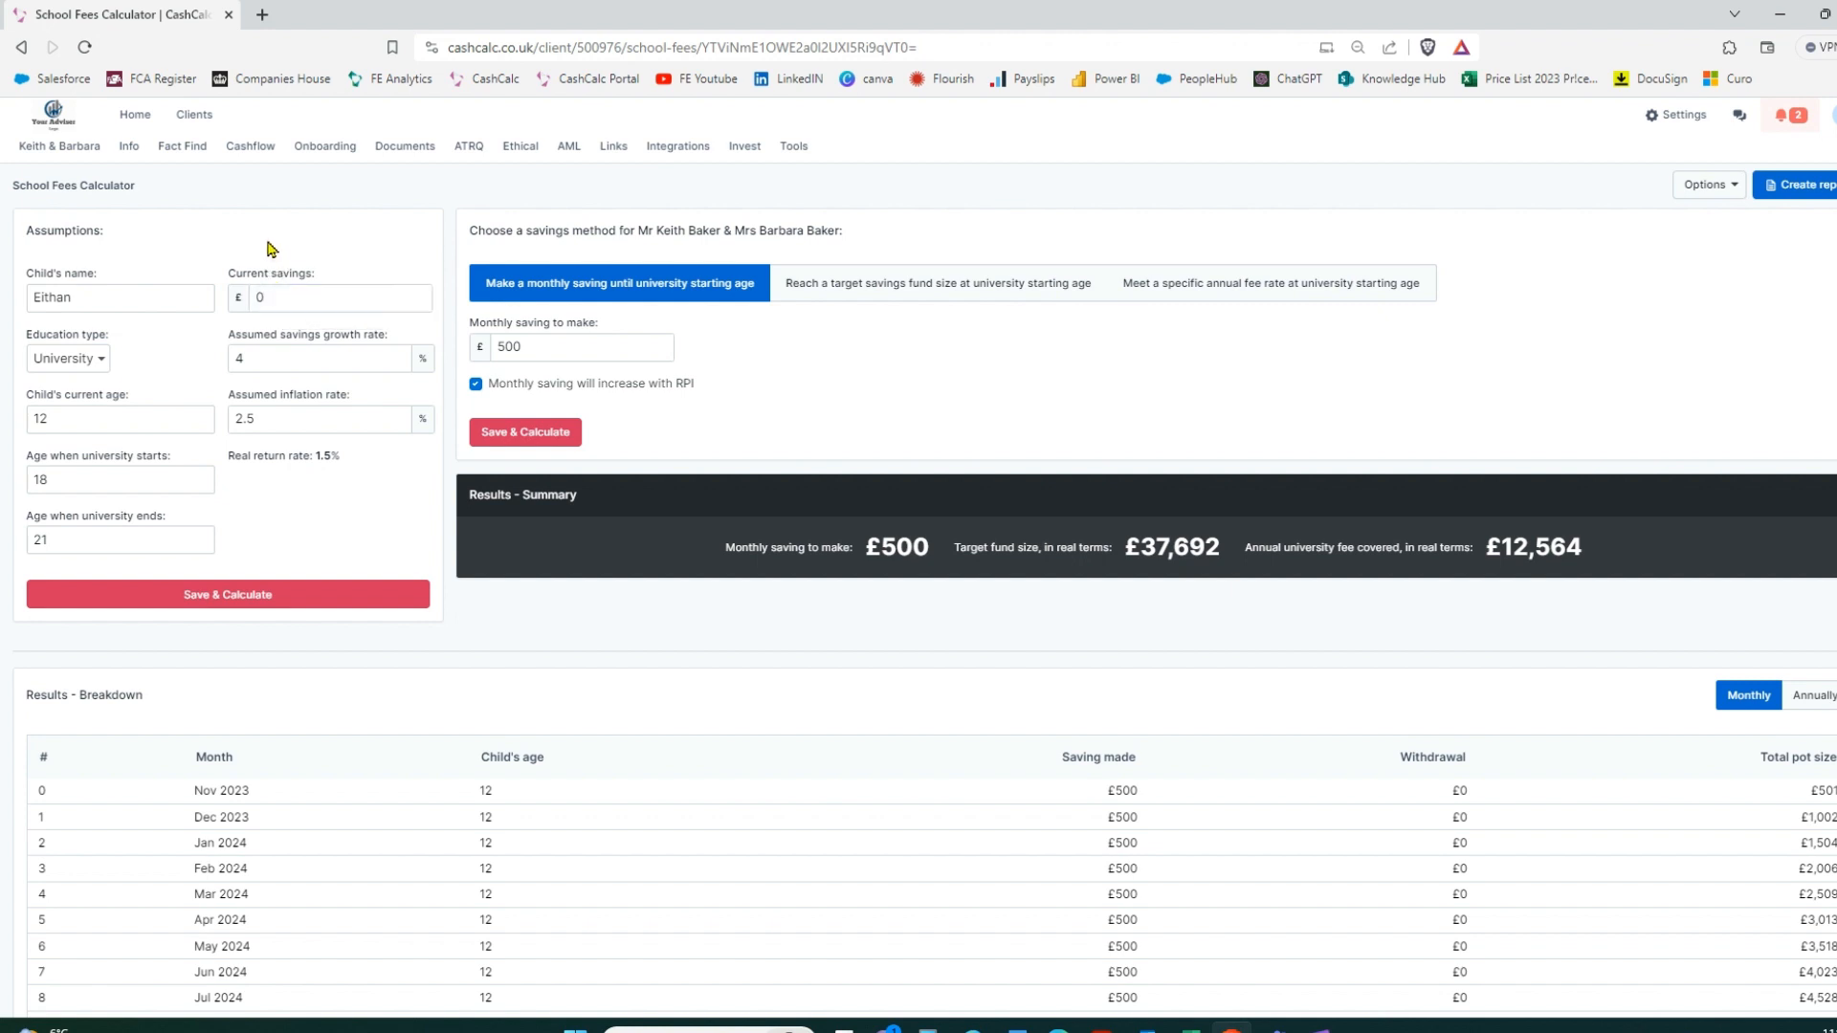
# Switch the education type to School to view its savings options, and set it back to University
pyautogui.click(76, 360)
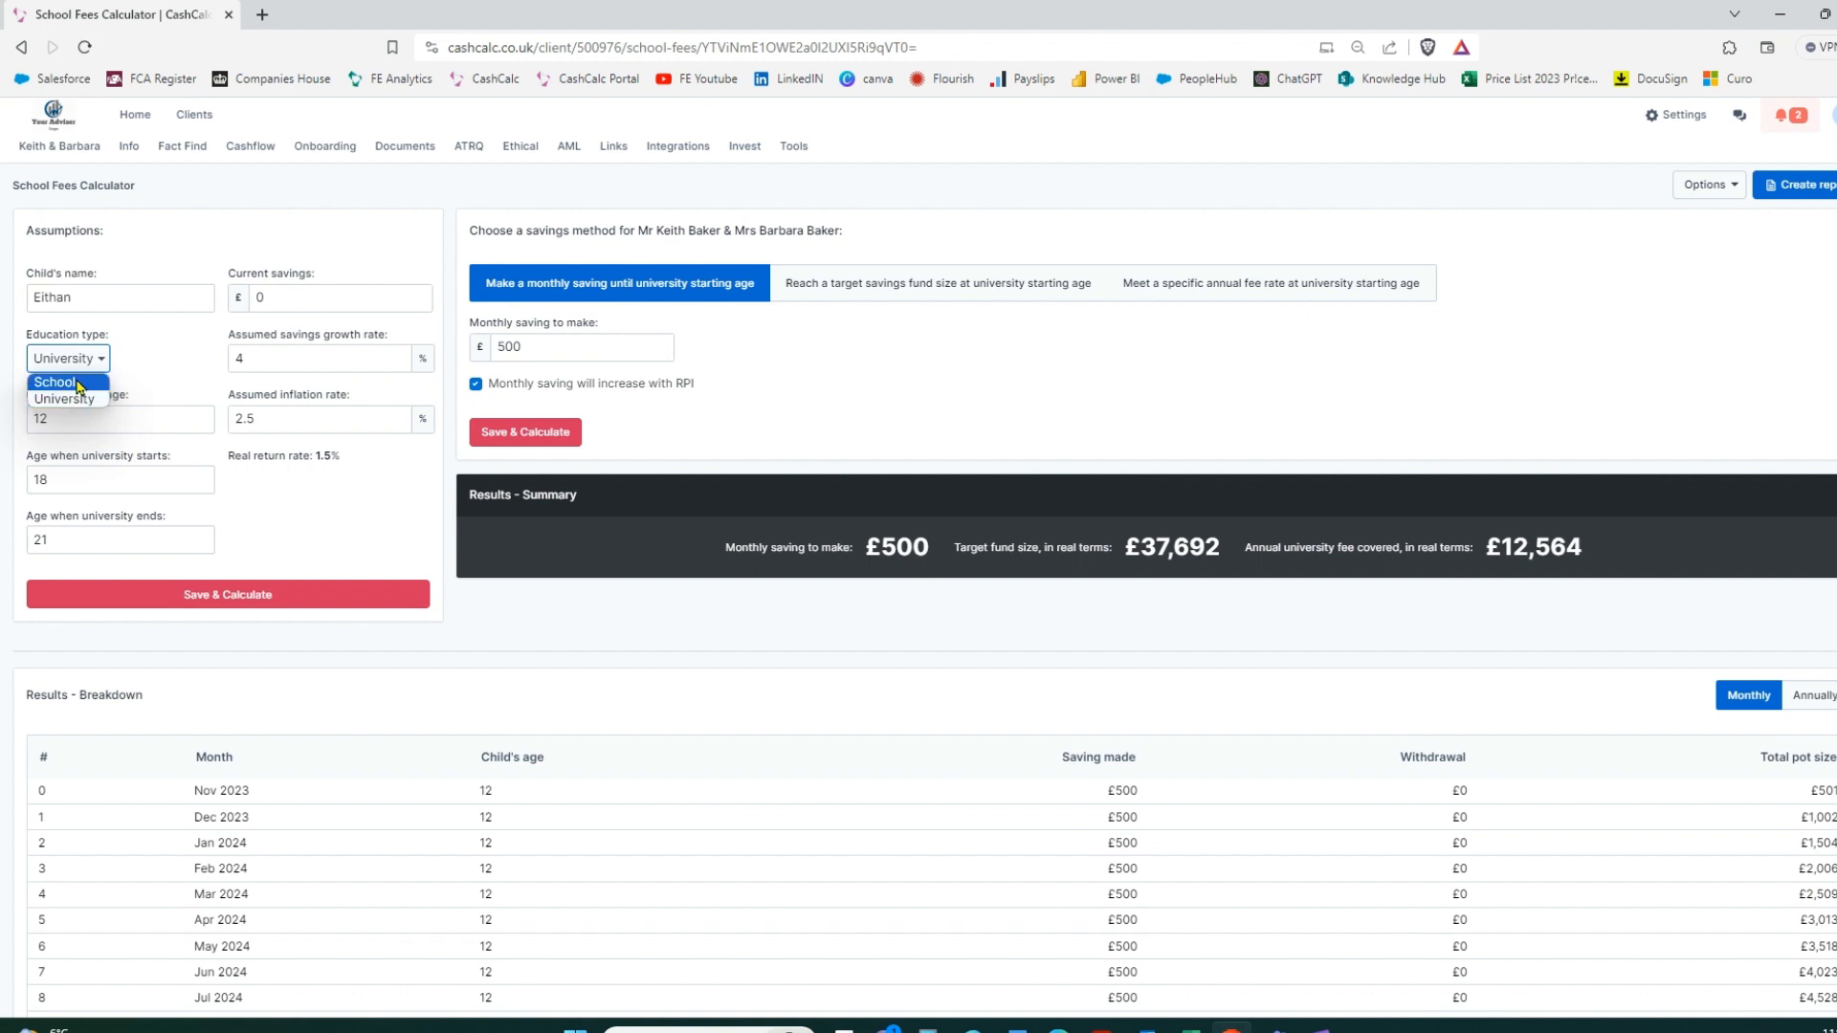
pyautogui.click(79, 384)
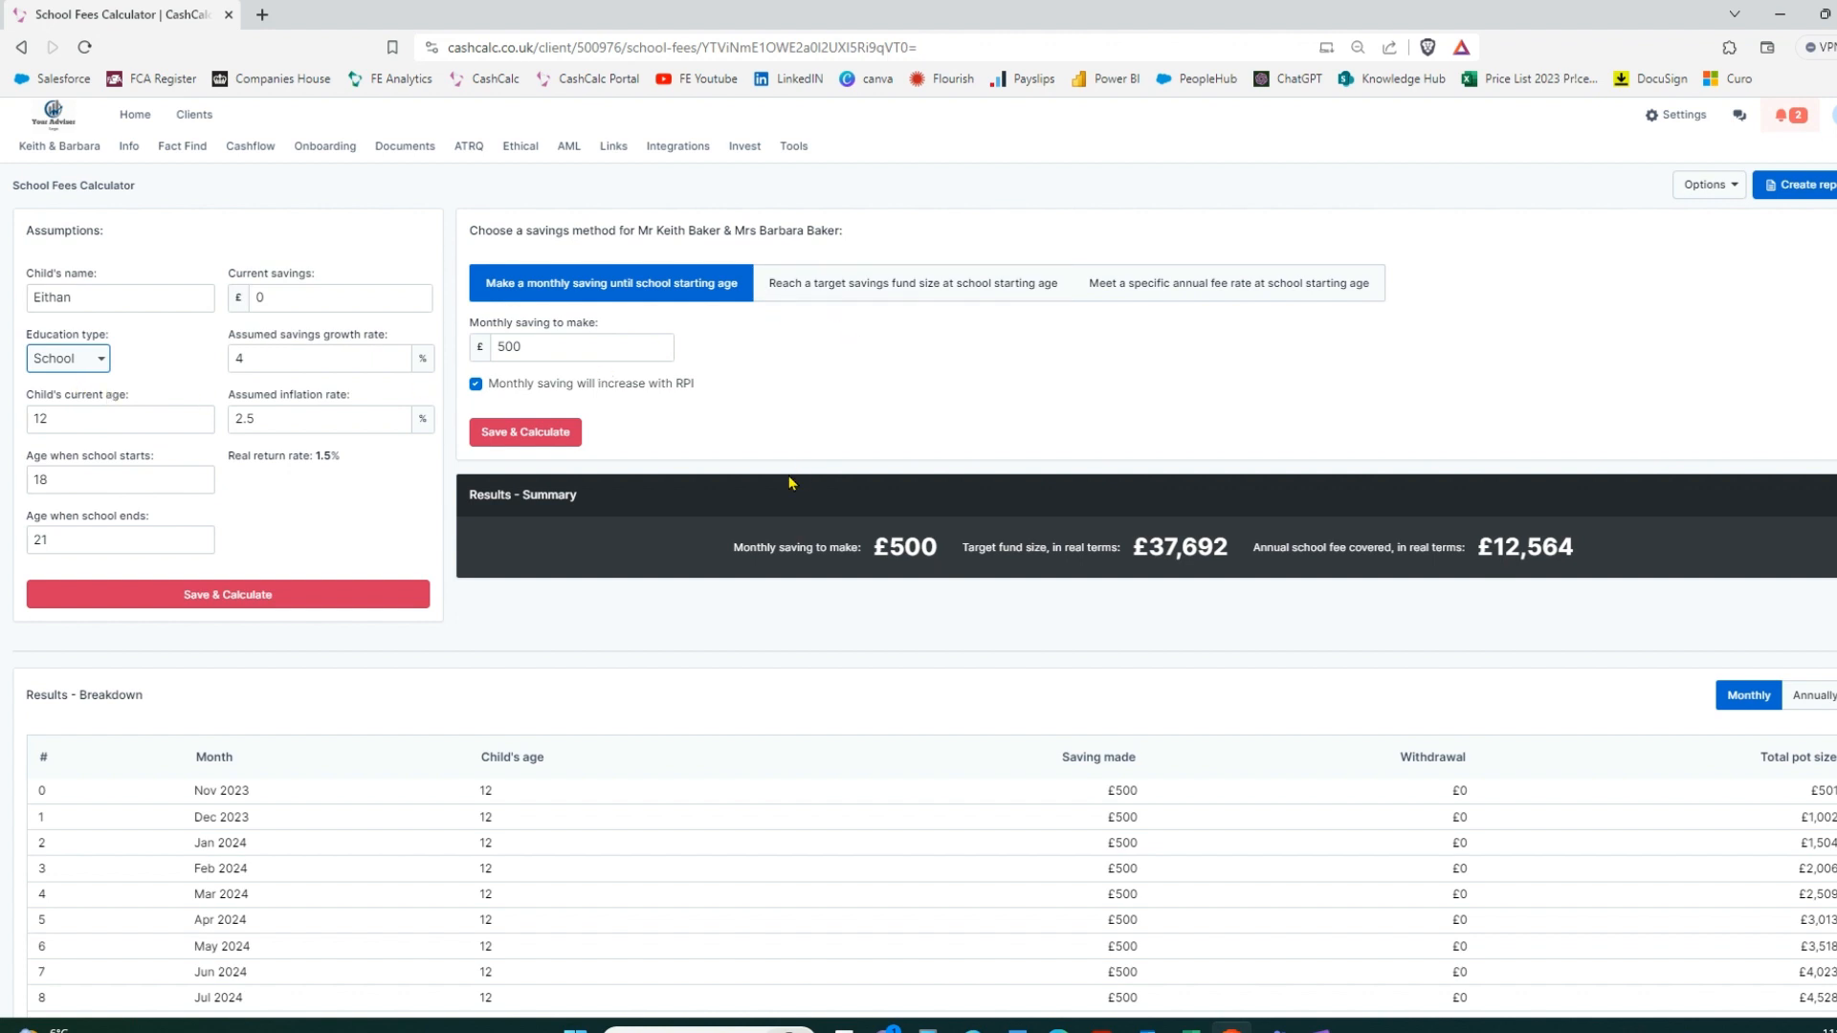
pyautogui.click(82, 364)
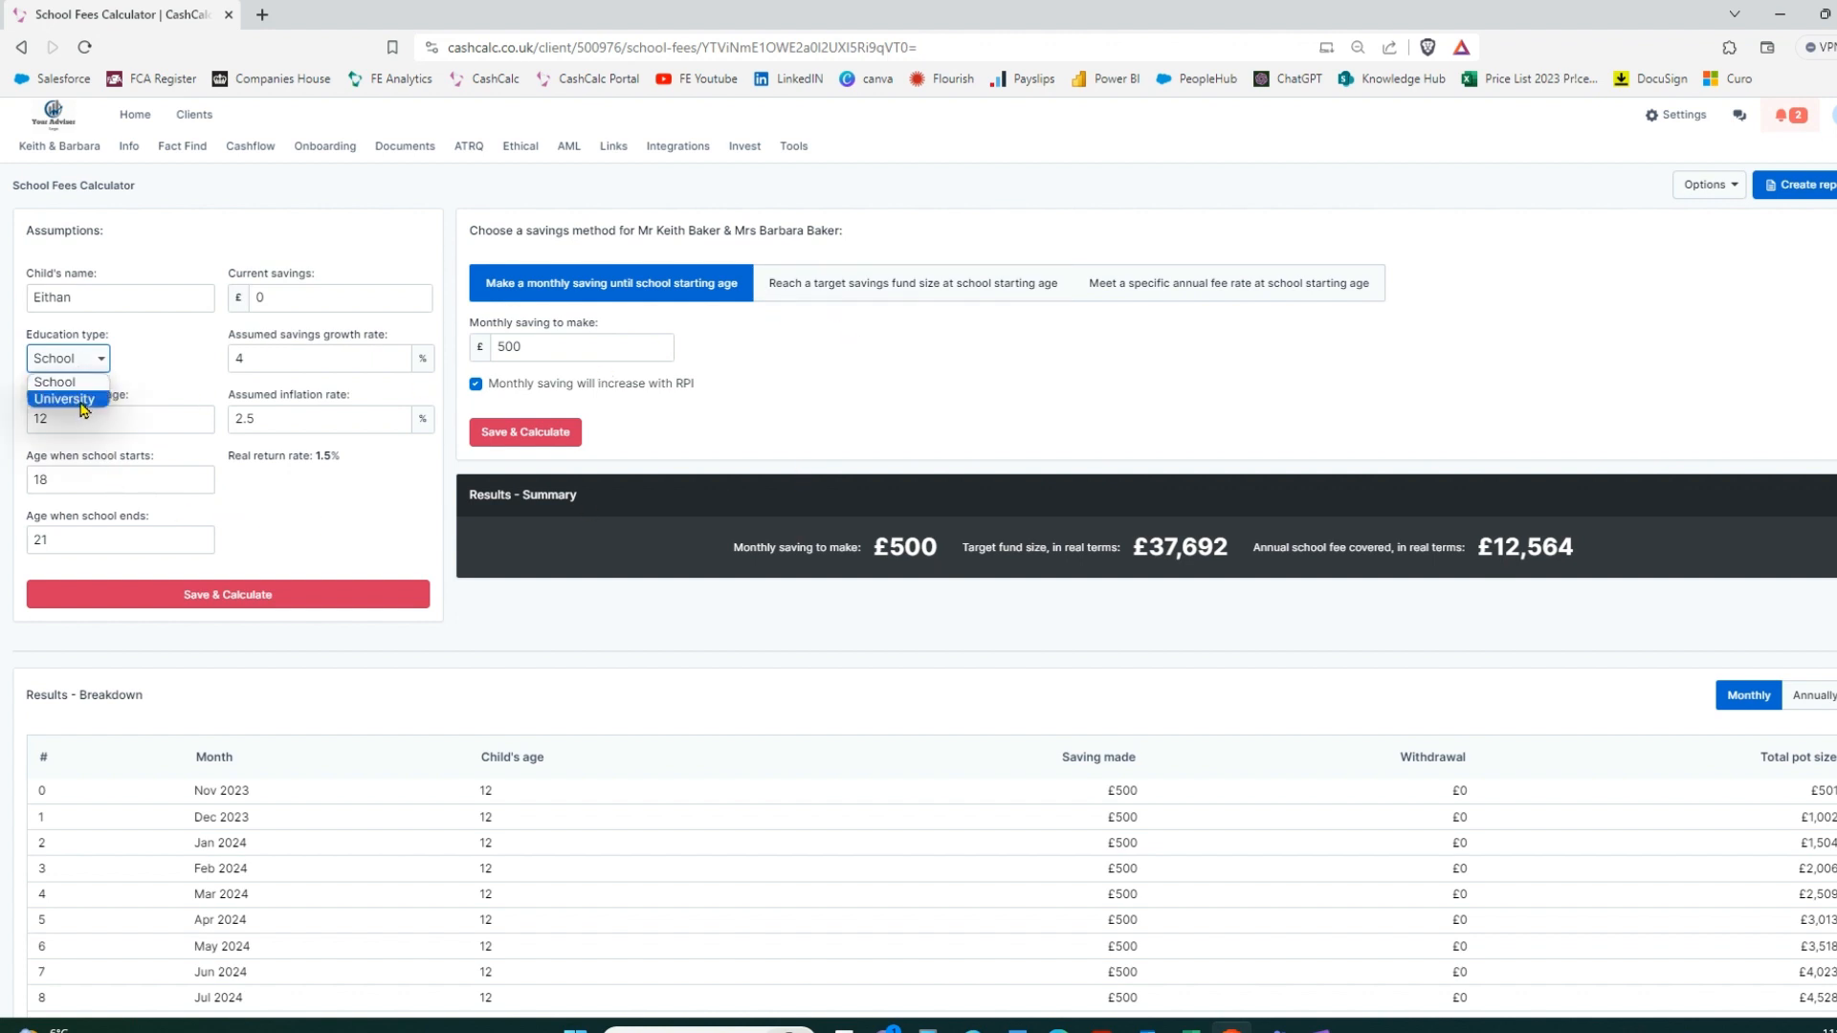
pyautogui.click(84, 404)
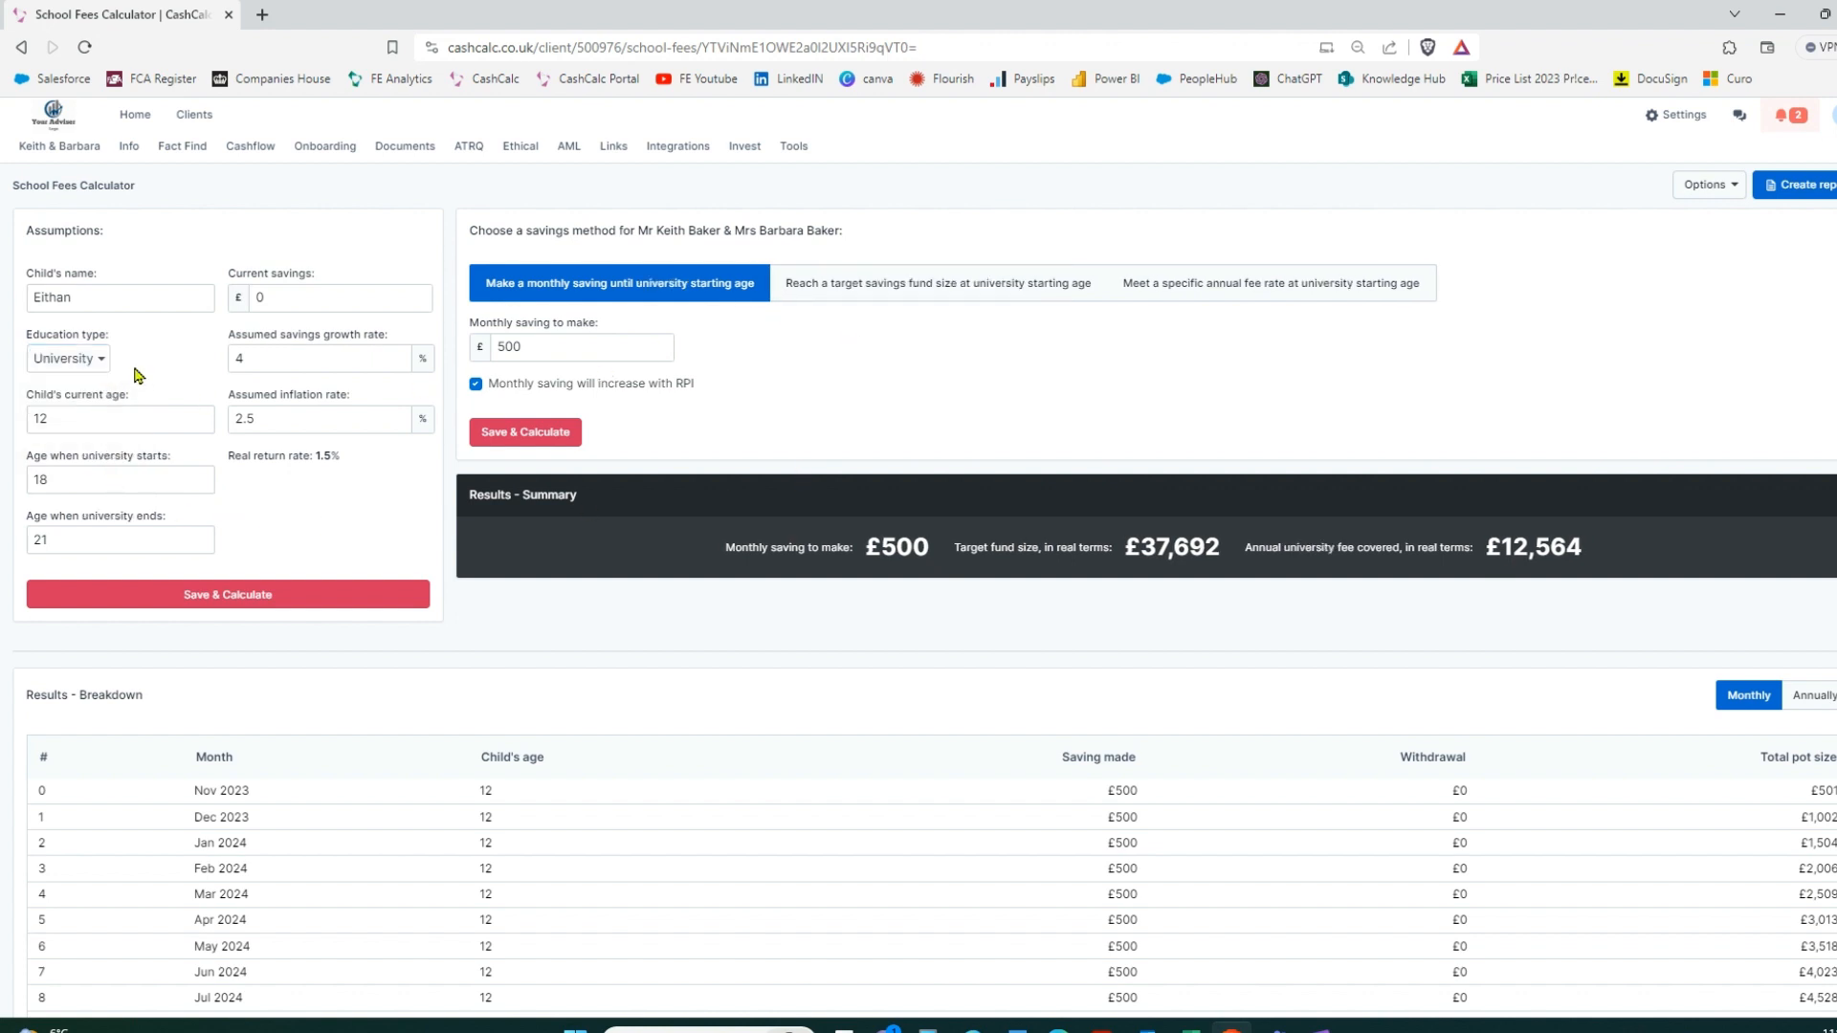
# Review the savings growth, inflation and real return rates and the child's current and university ages, and save and calculate the assumptions
pyautogui.doubleClick(279, 364)
pyautogui.doubleClick(279, 422)
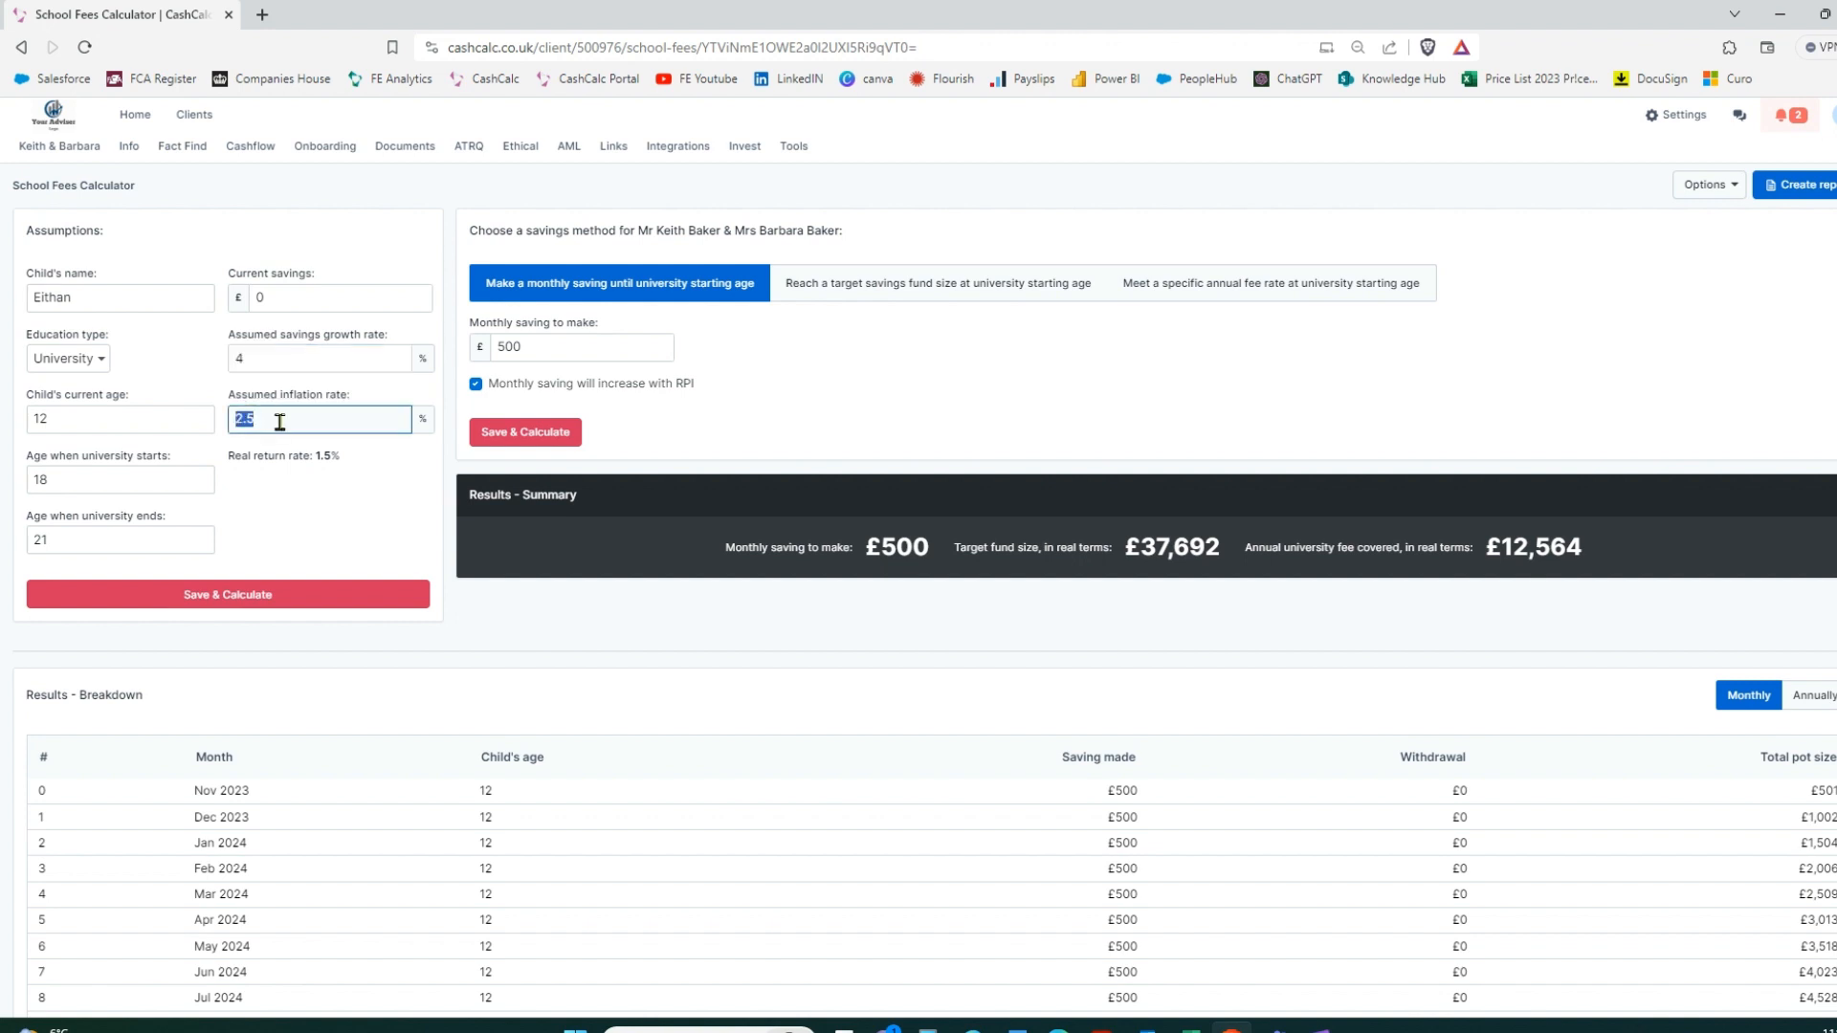
pyautogui.doubleClick(322, 457)
pyautogui.click(326, 488)
pyautogui.doubleClick(59, 423)
pyautogui.doubleClick(77, 483)
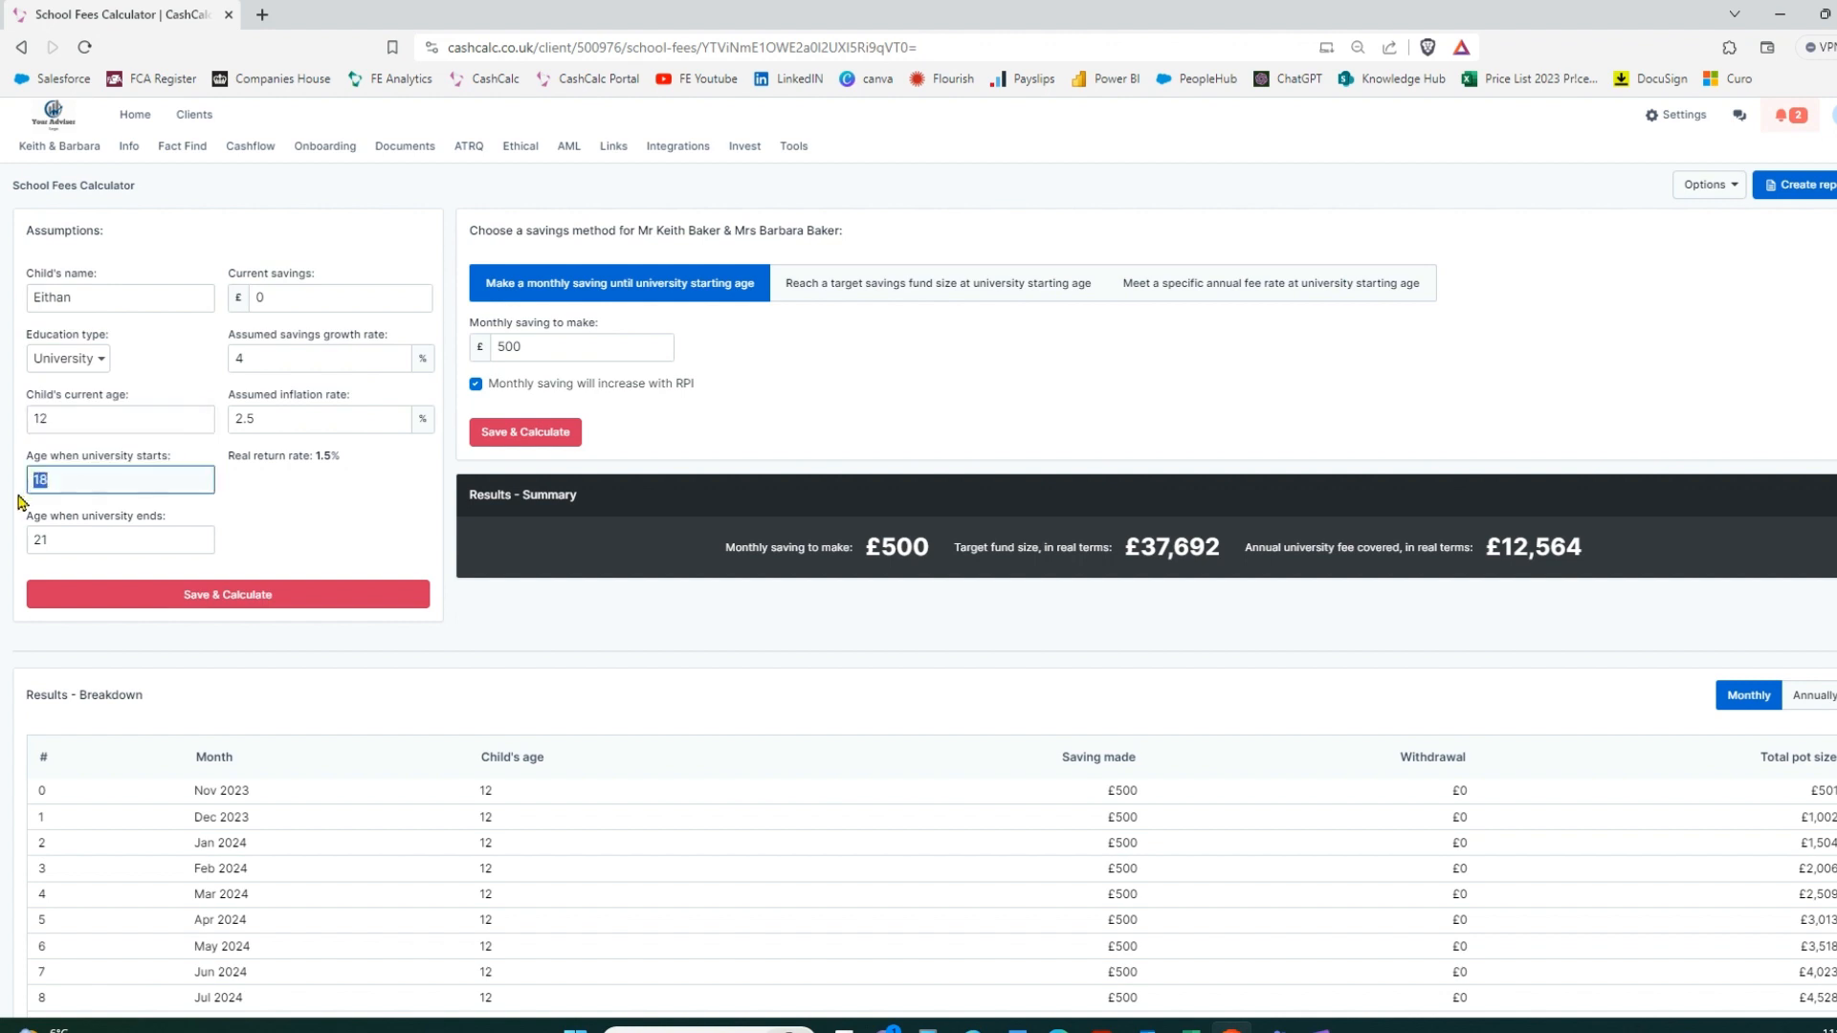
pyautogui.doubleClick(57, 541)
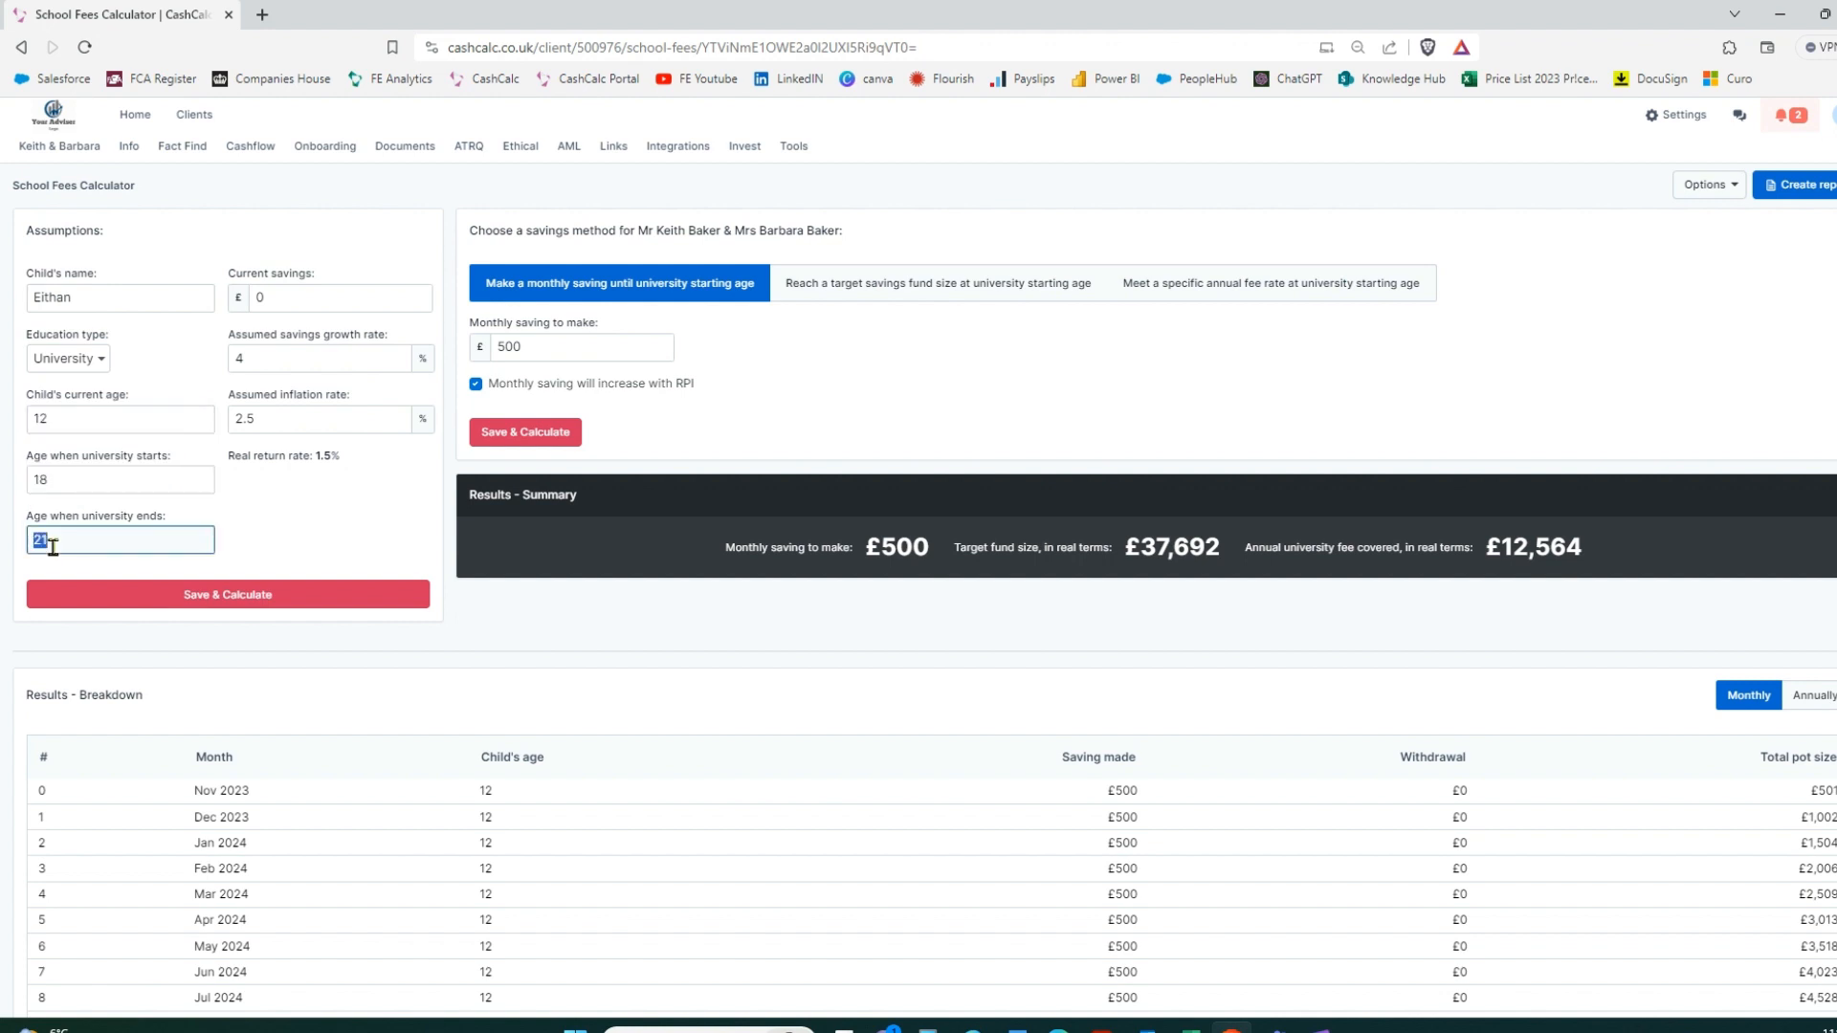
pyautogui.click(229, 519)
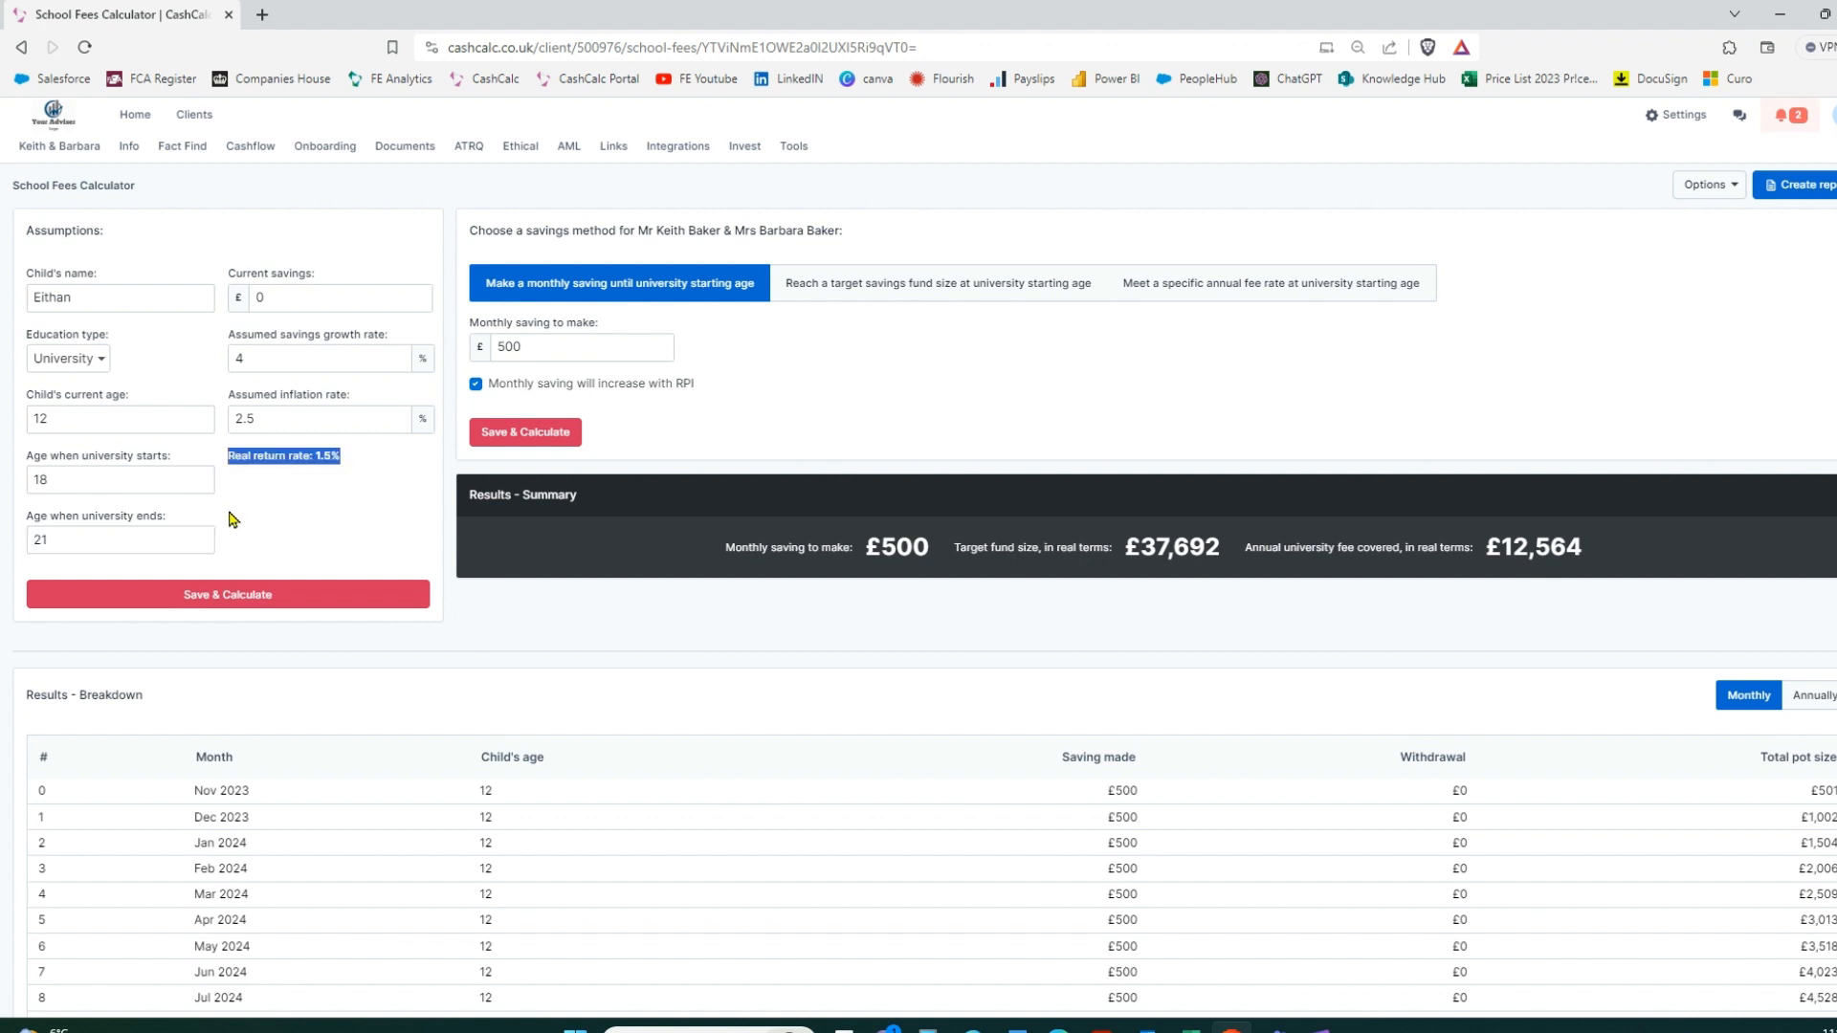
pyautogui.click(229, 597)
# Save and calculate the forecast for a monthly saving of £500 until university starting age, and check the target fund size
pyautogui.doubleClick(504, 350)
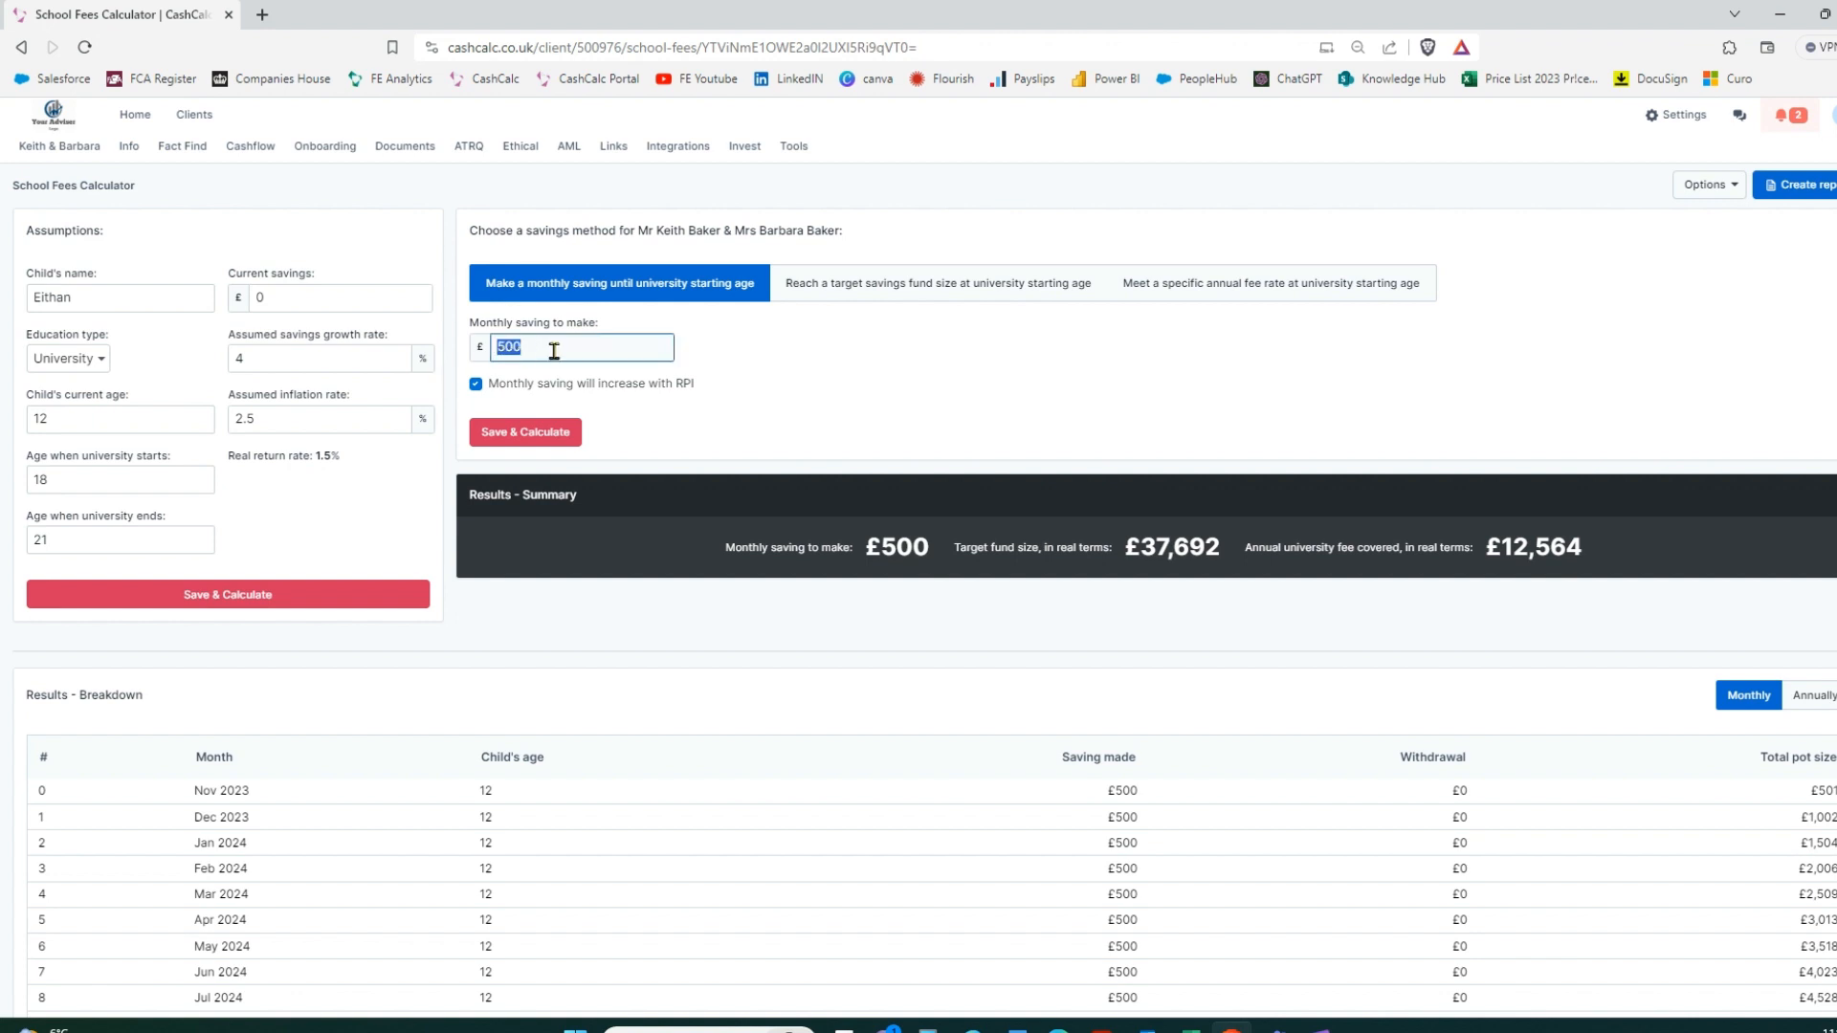
pyautogui.click(525, 433)
pyautogui.moveTo(1224, 548); pyautogui.dragTo(1125, 515)
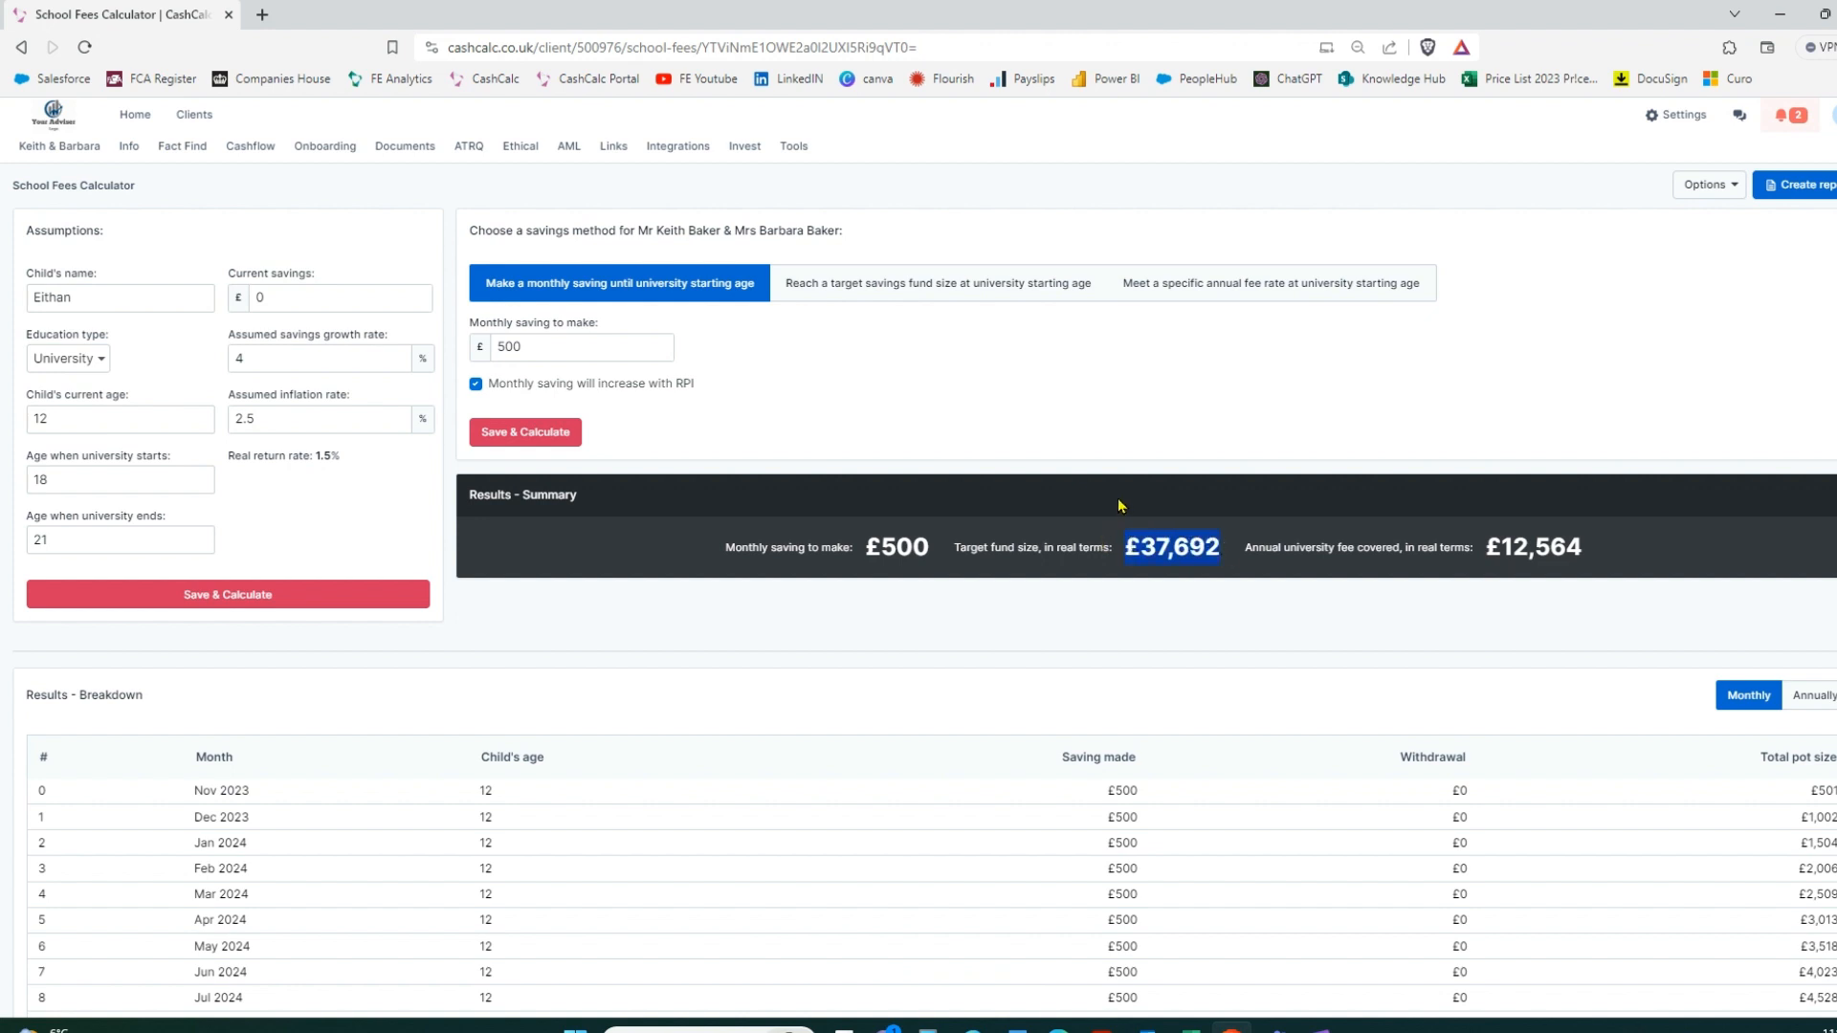
# Review the annual university fee covered and the monthly breakdown of savings, withdrawals and total pot size through to the final month
pyautogui.moveTo(1579, 539); pyautogui.dragTo(1488, 545)
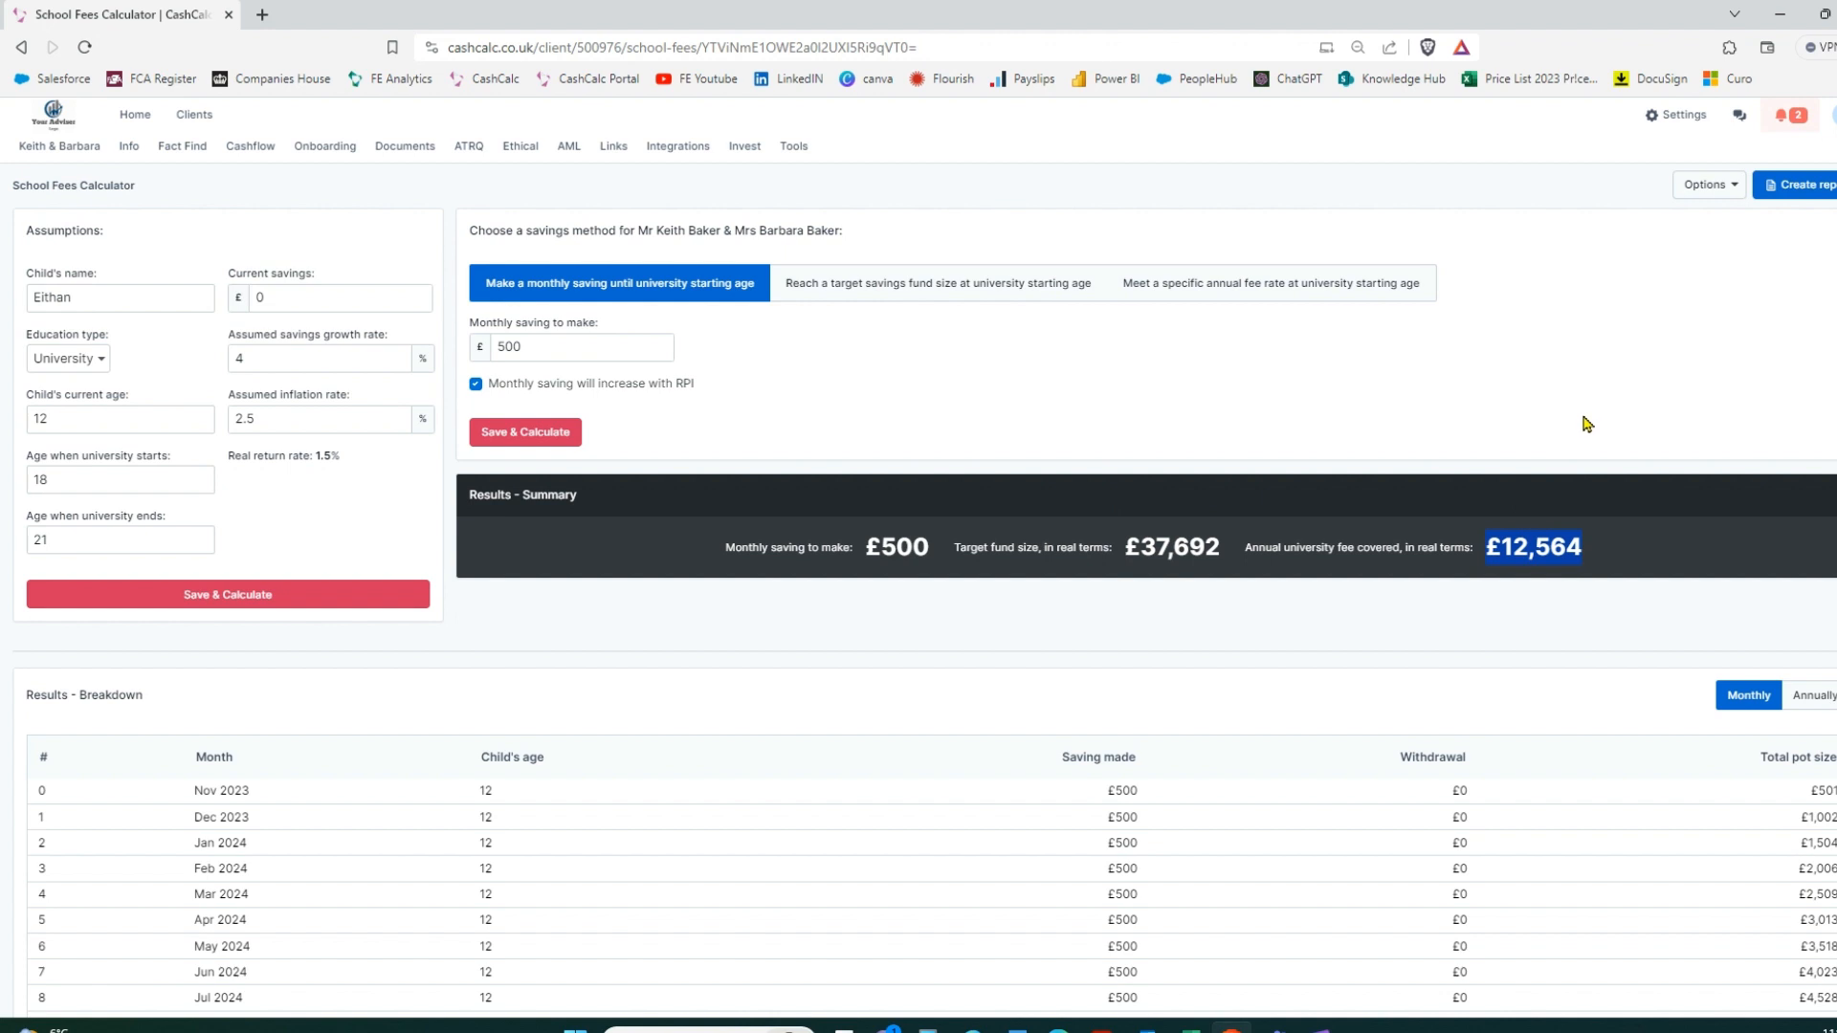
pyautogui.scroll(-5, 1583, 424)
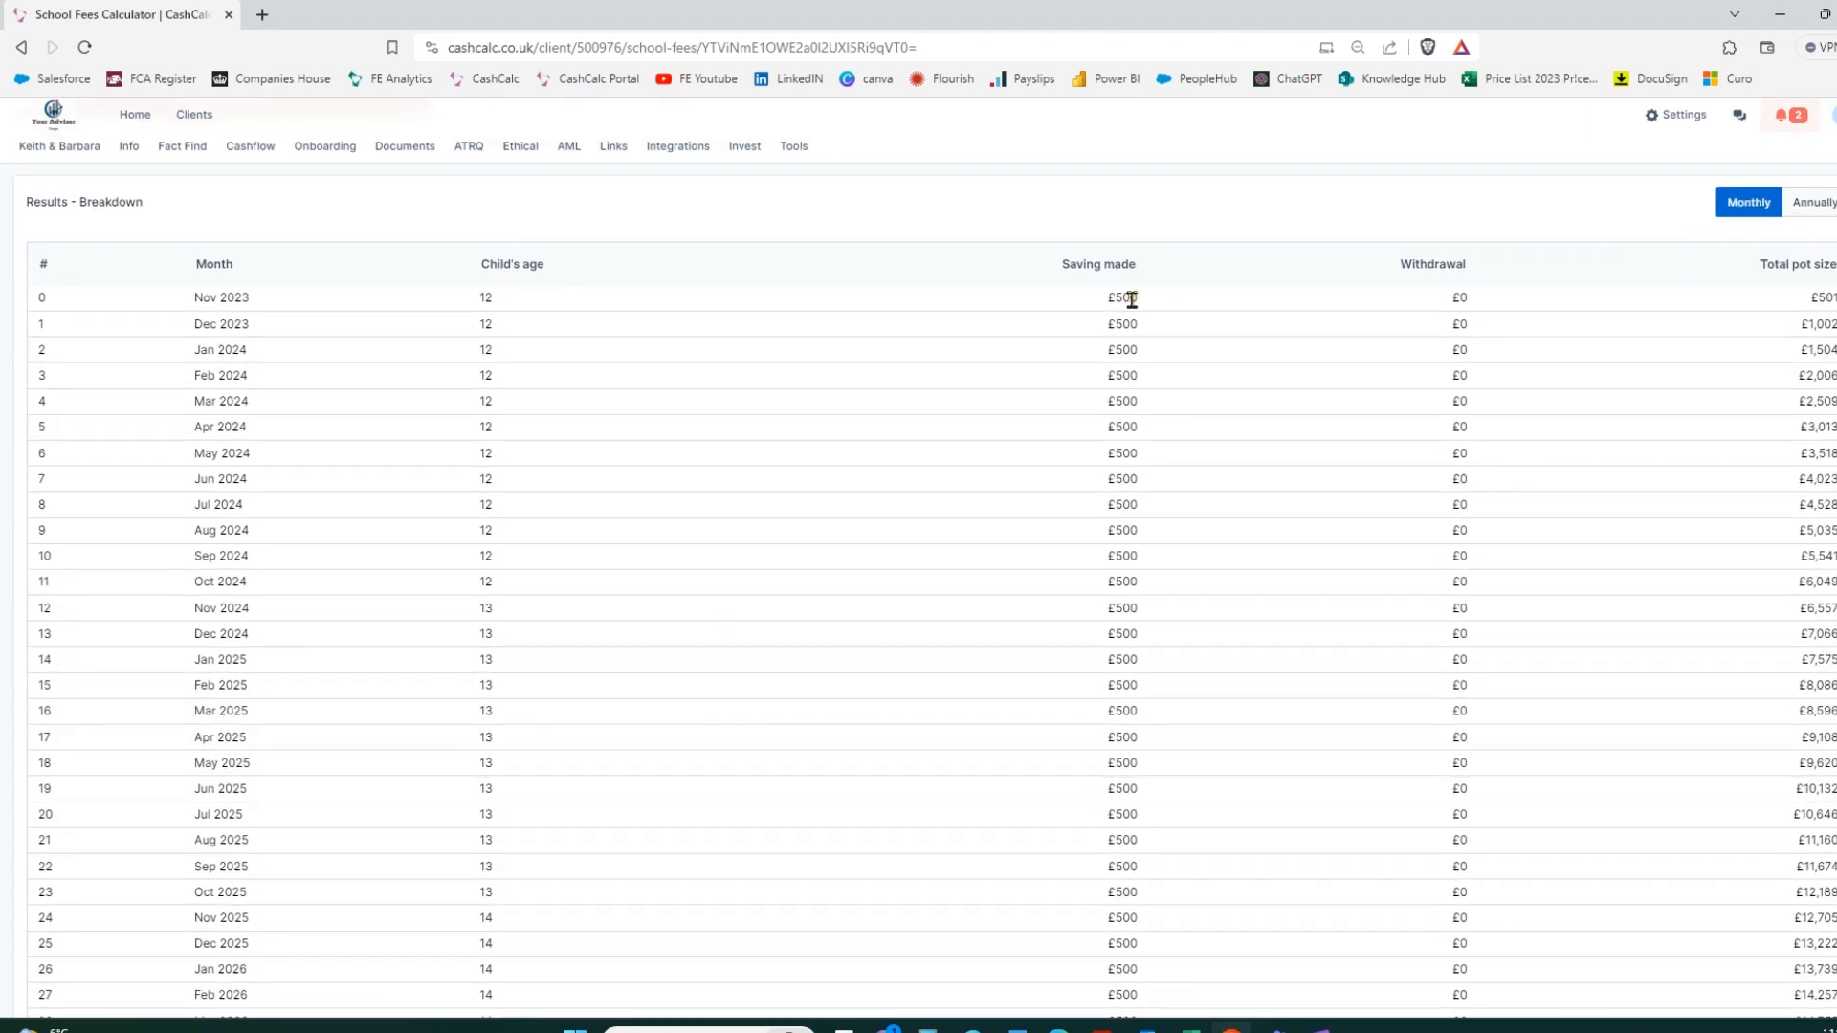
pyautogui.scroll(-2, 1134, 312)
pyautogui.scroll(-10, 1810, 407)
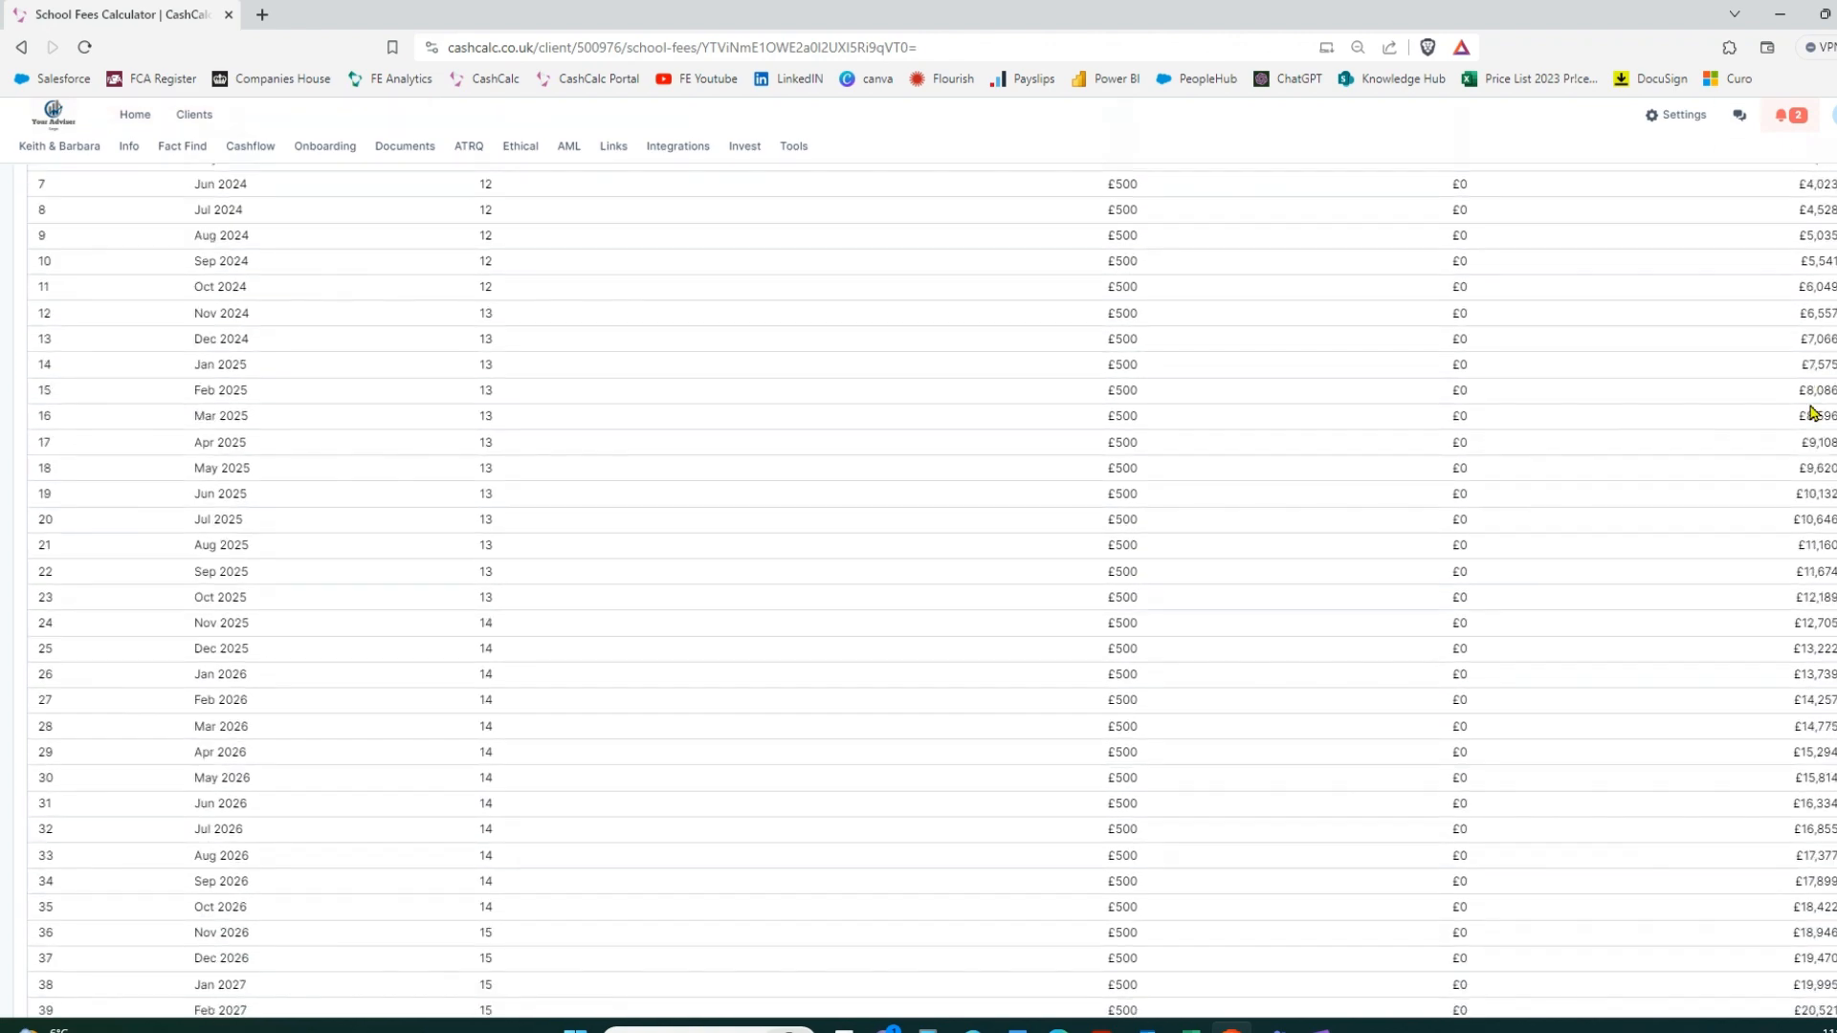
pyautogui.scroll(-4, 1808, 407)
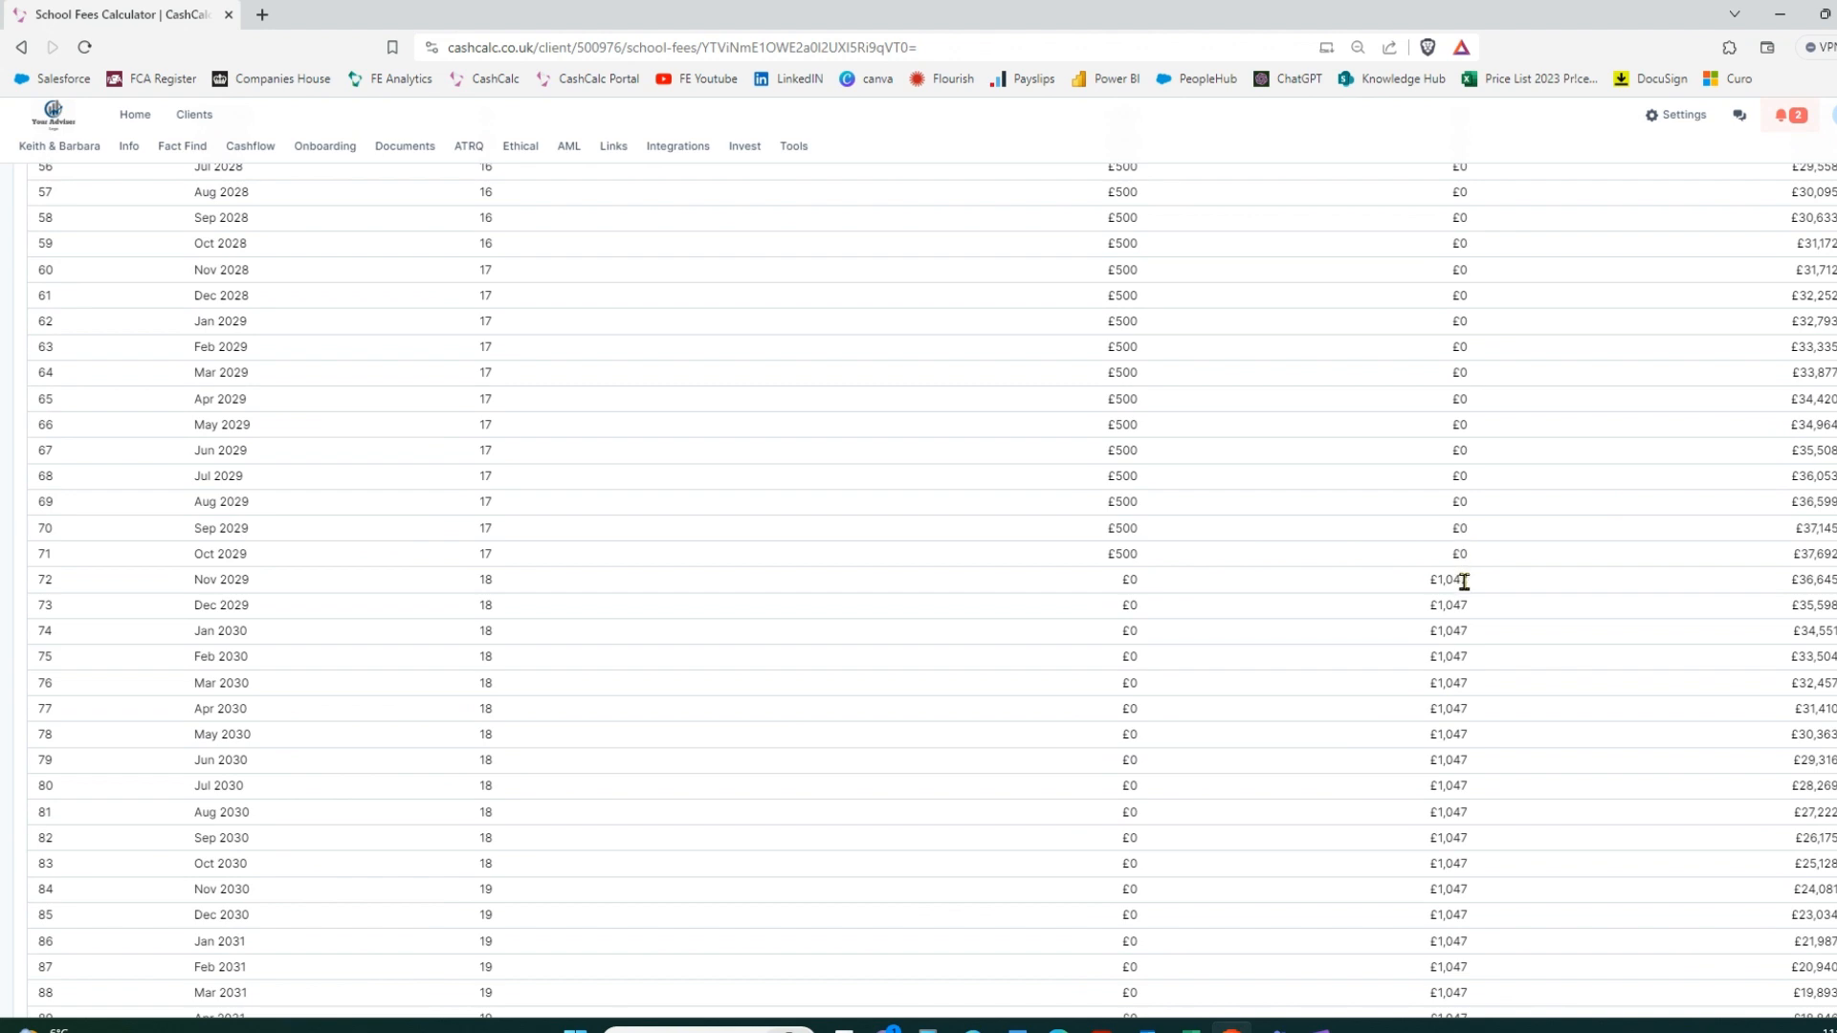
pyautogui.moveTo(1468, 580); pyautogui.dragTo(1427, 581)
pyautogui.scroll(-2, 1496, 622)
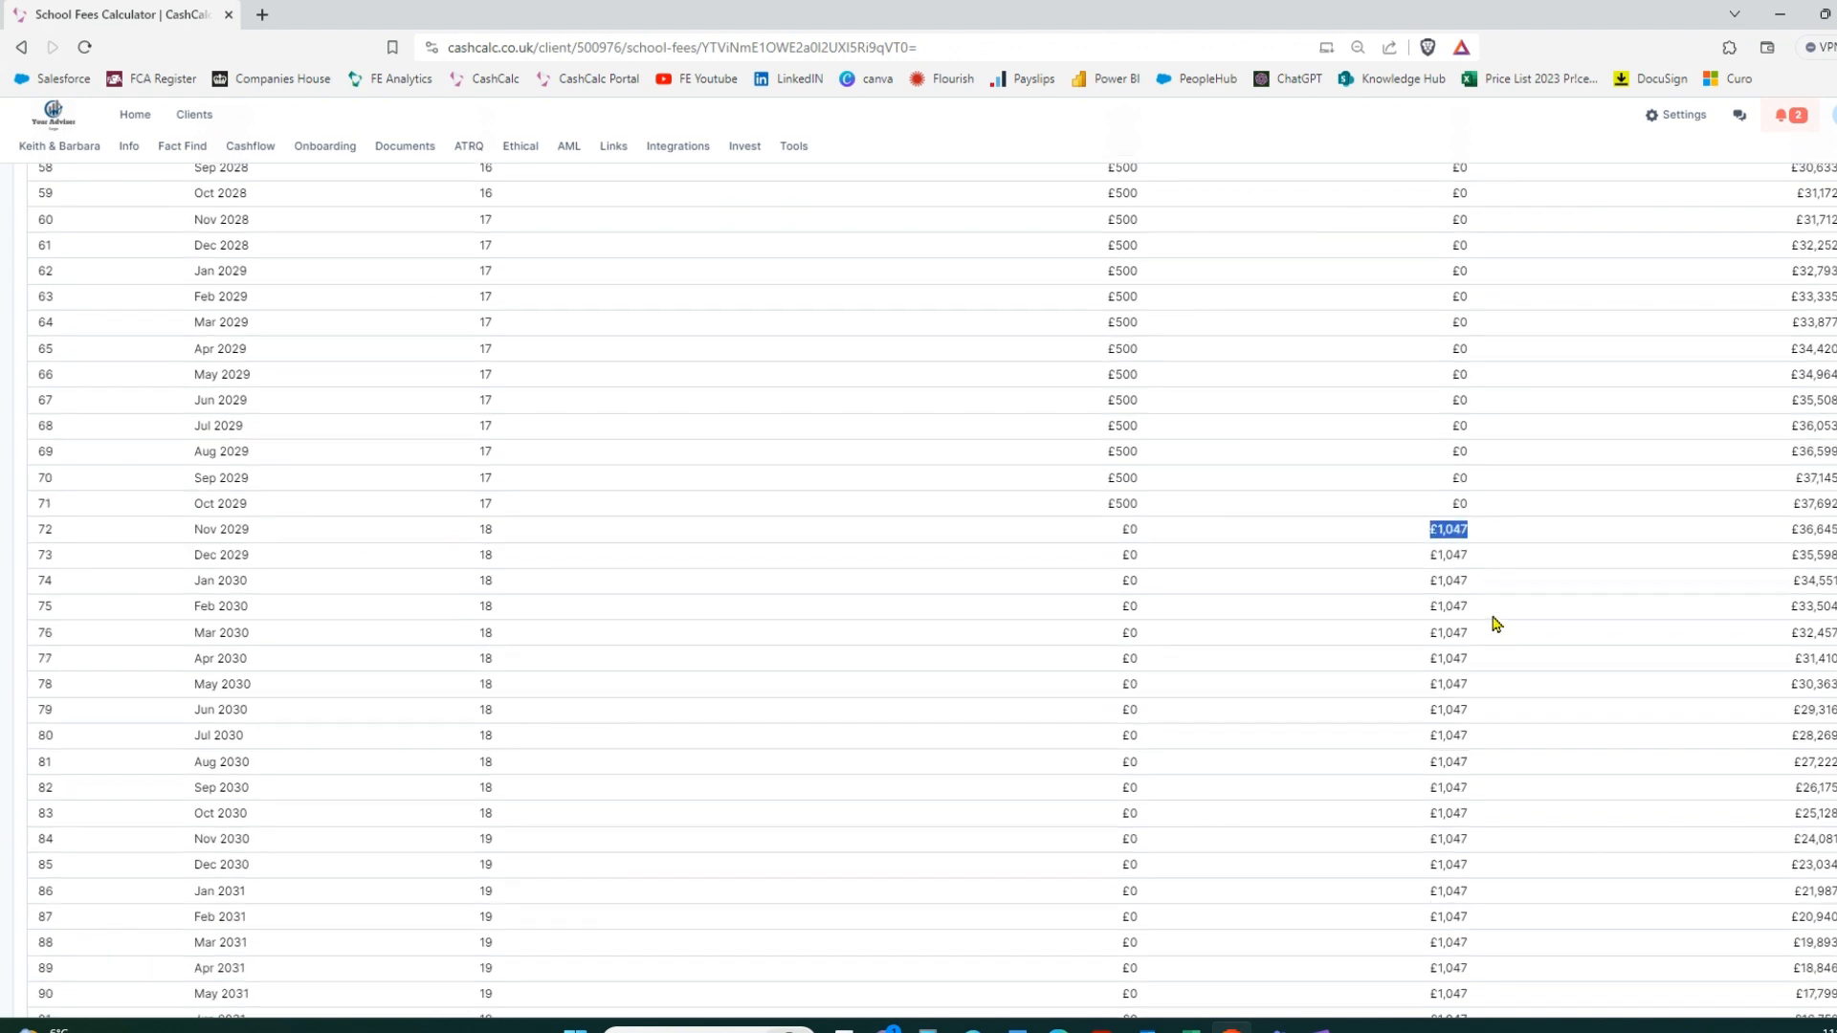
pyautogui.scroll(-4, 1509, 568)
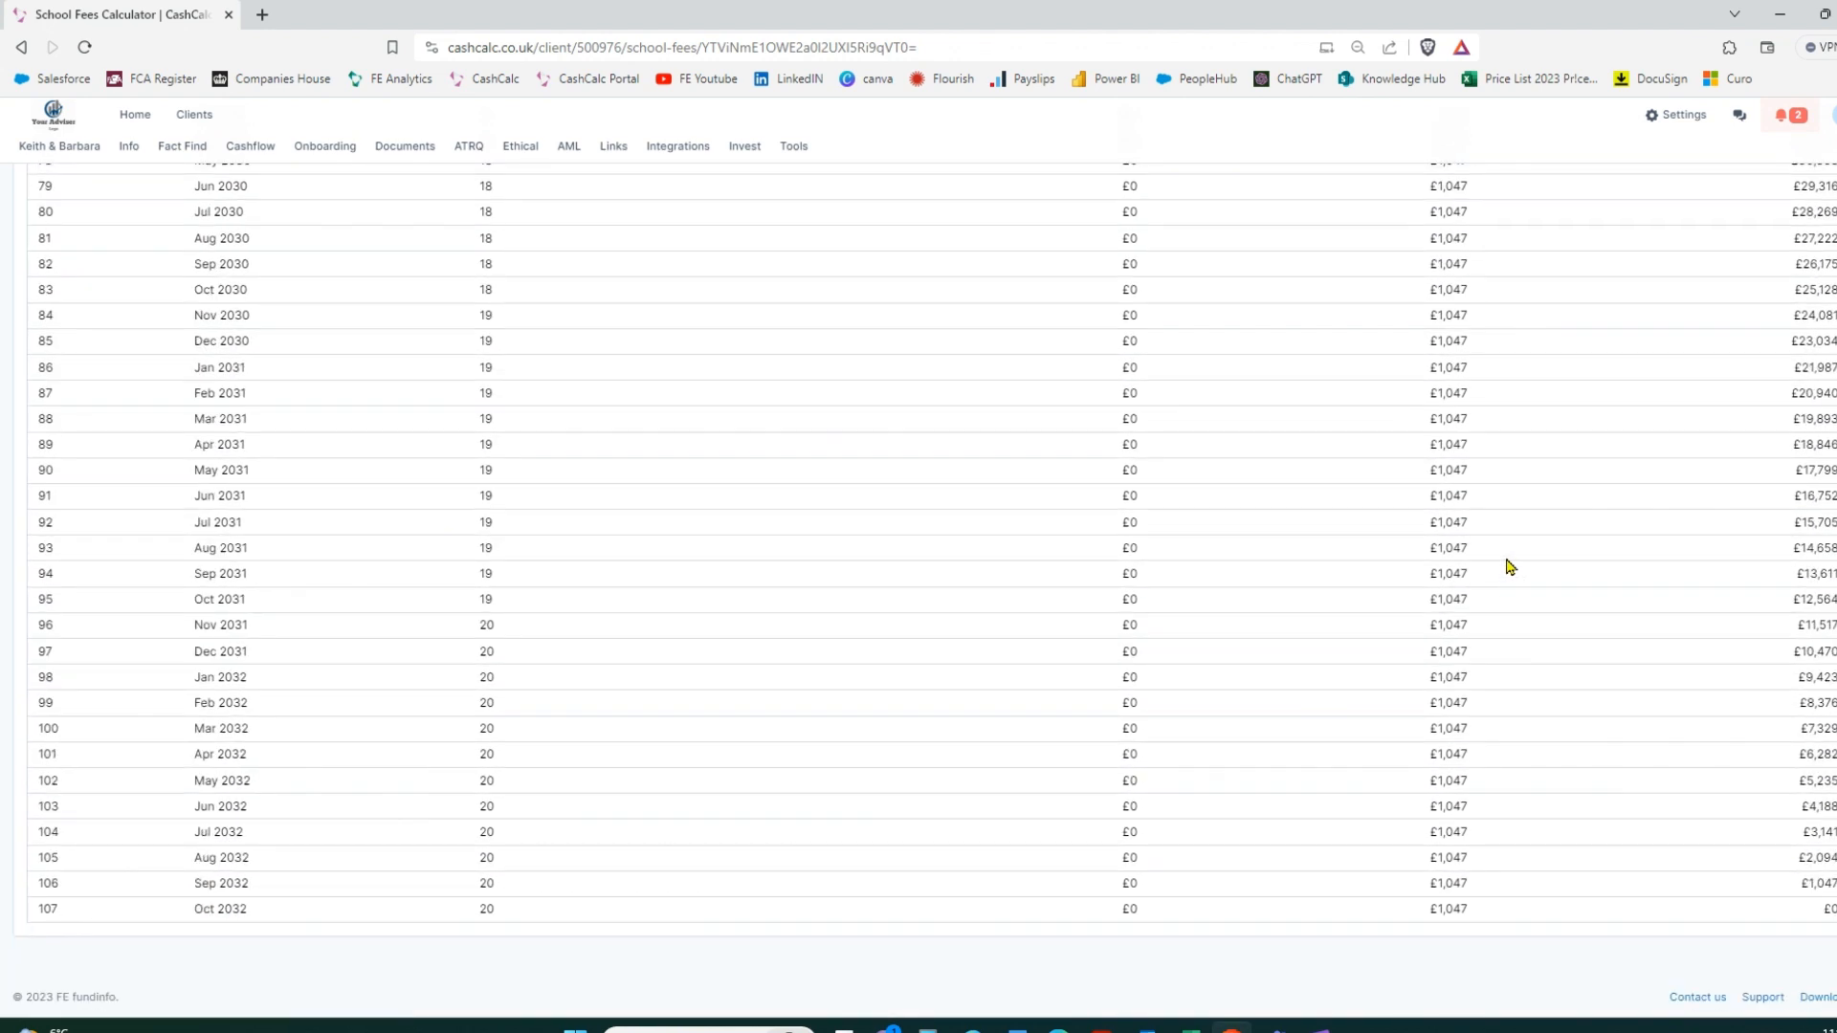
pyautogui.moveTo(1835, 909); pyautogui.dragTo(1771, 924)
# Switch the results breakdown to the annual view, and set it back to the monthly view
pyautogui.scroll(20, 1813, 579)
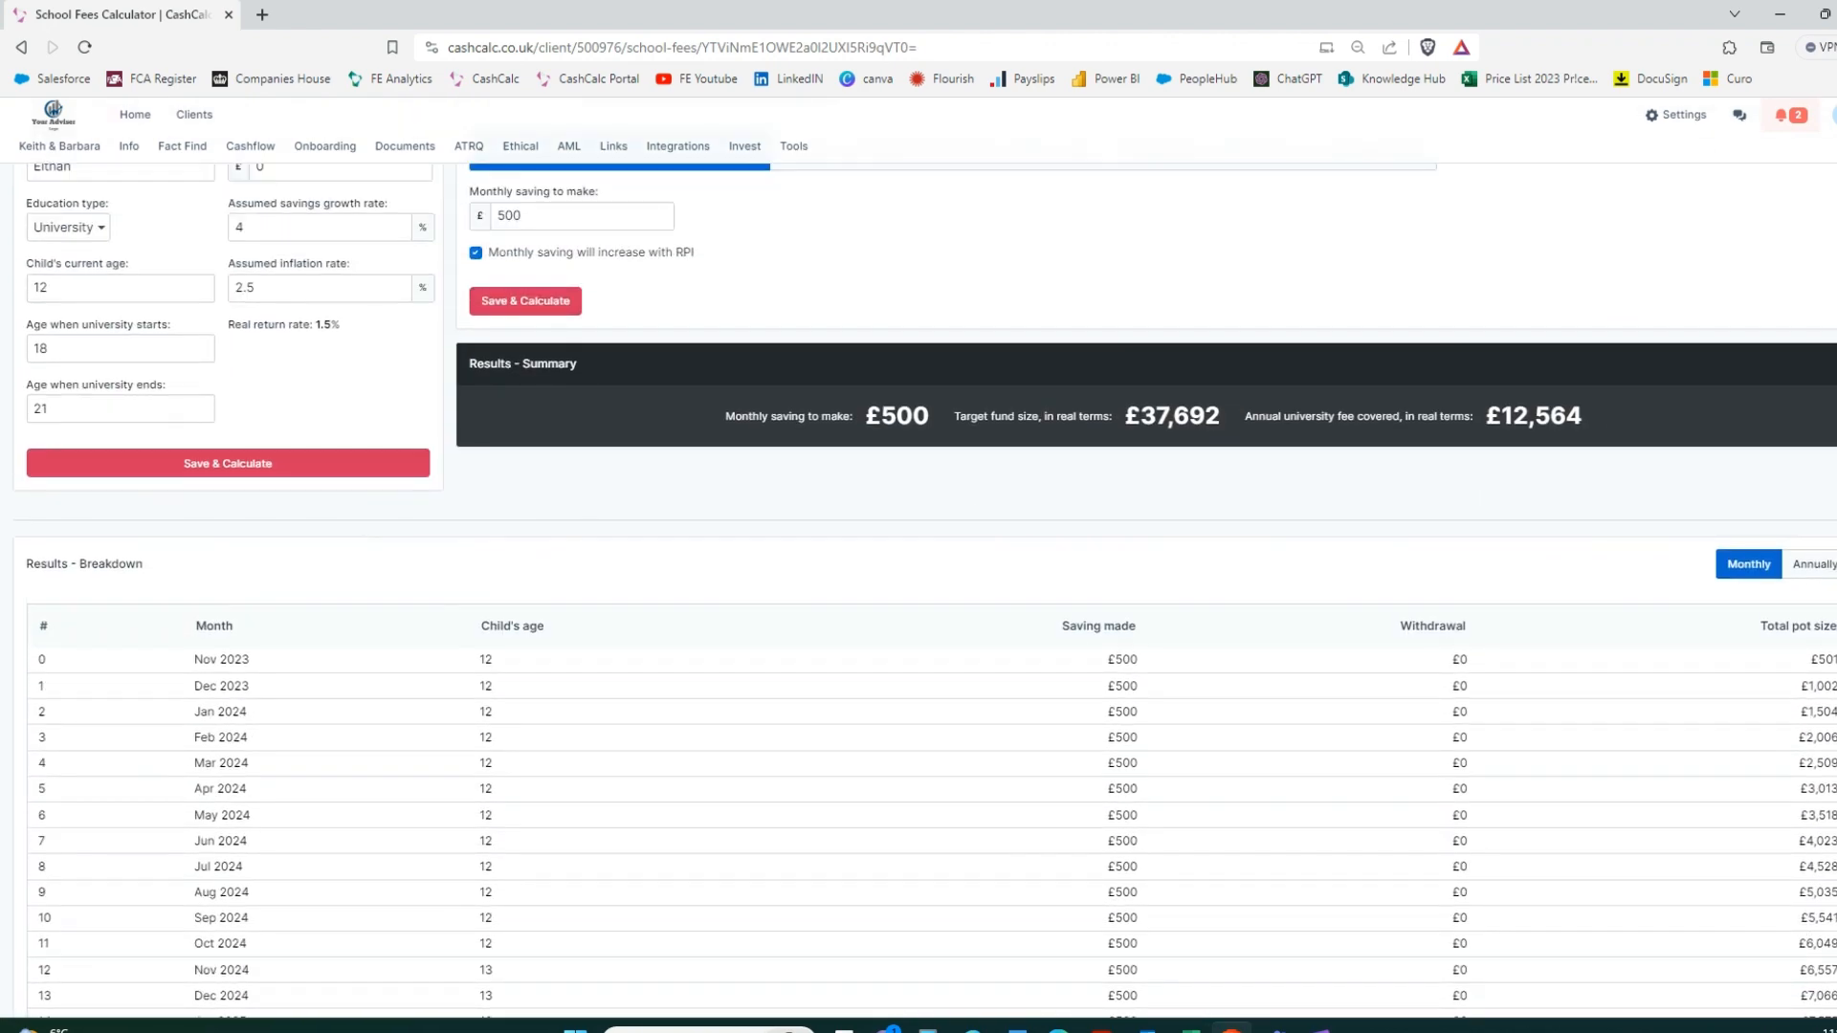
pyautogui.click(1812, 574)
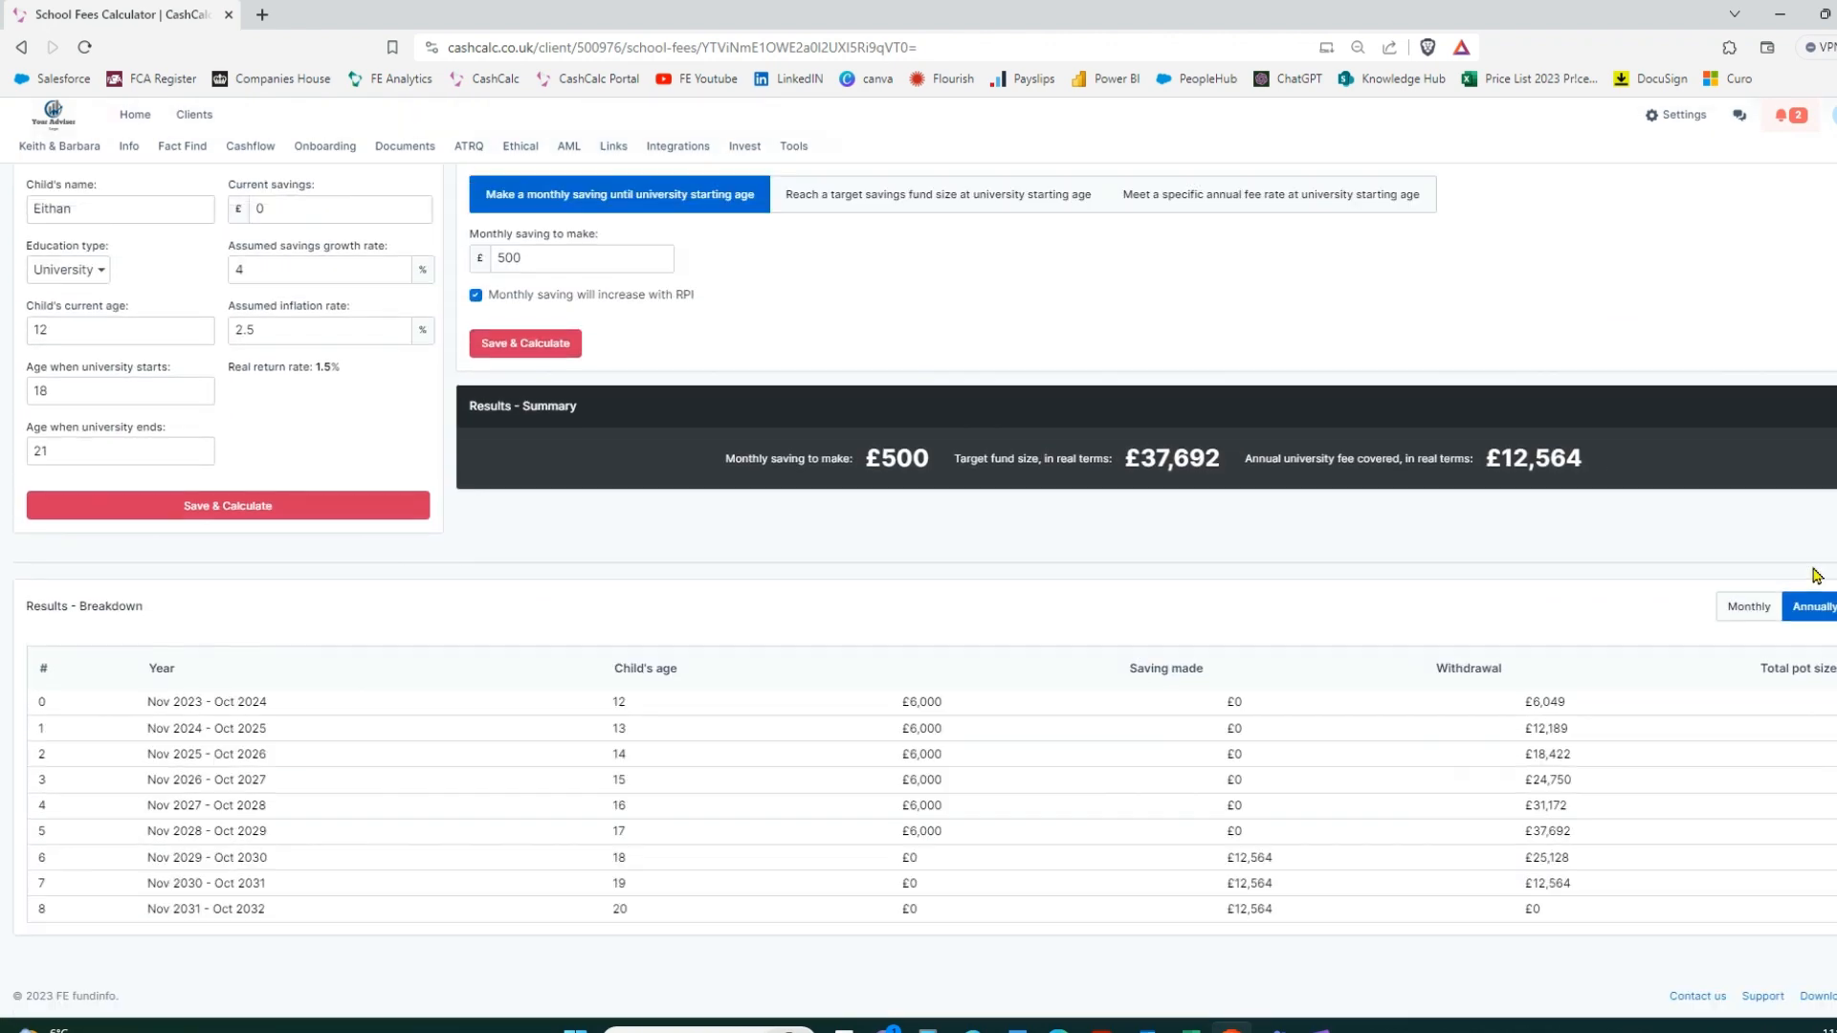
pyautogui.click(1747, 612)
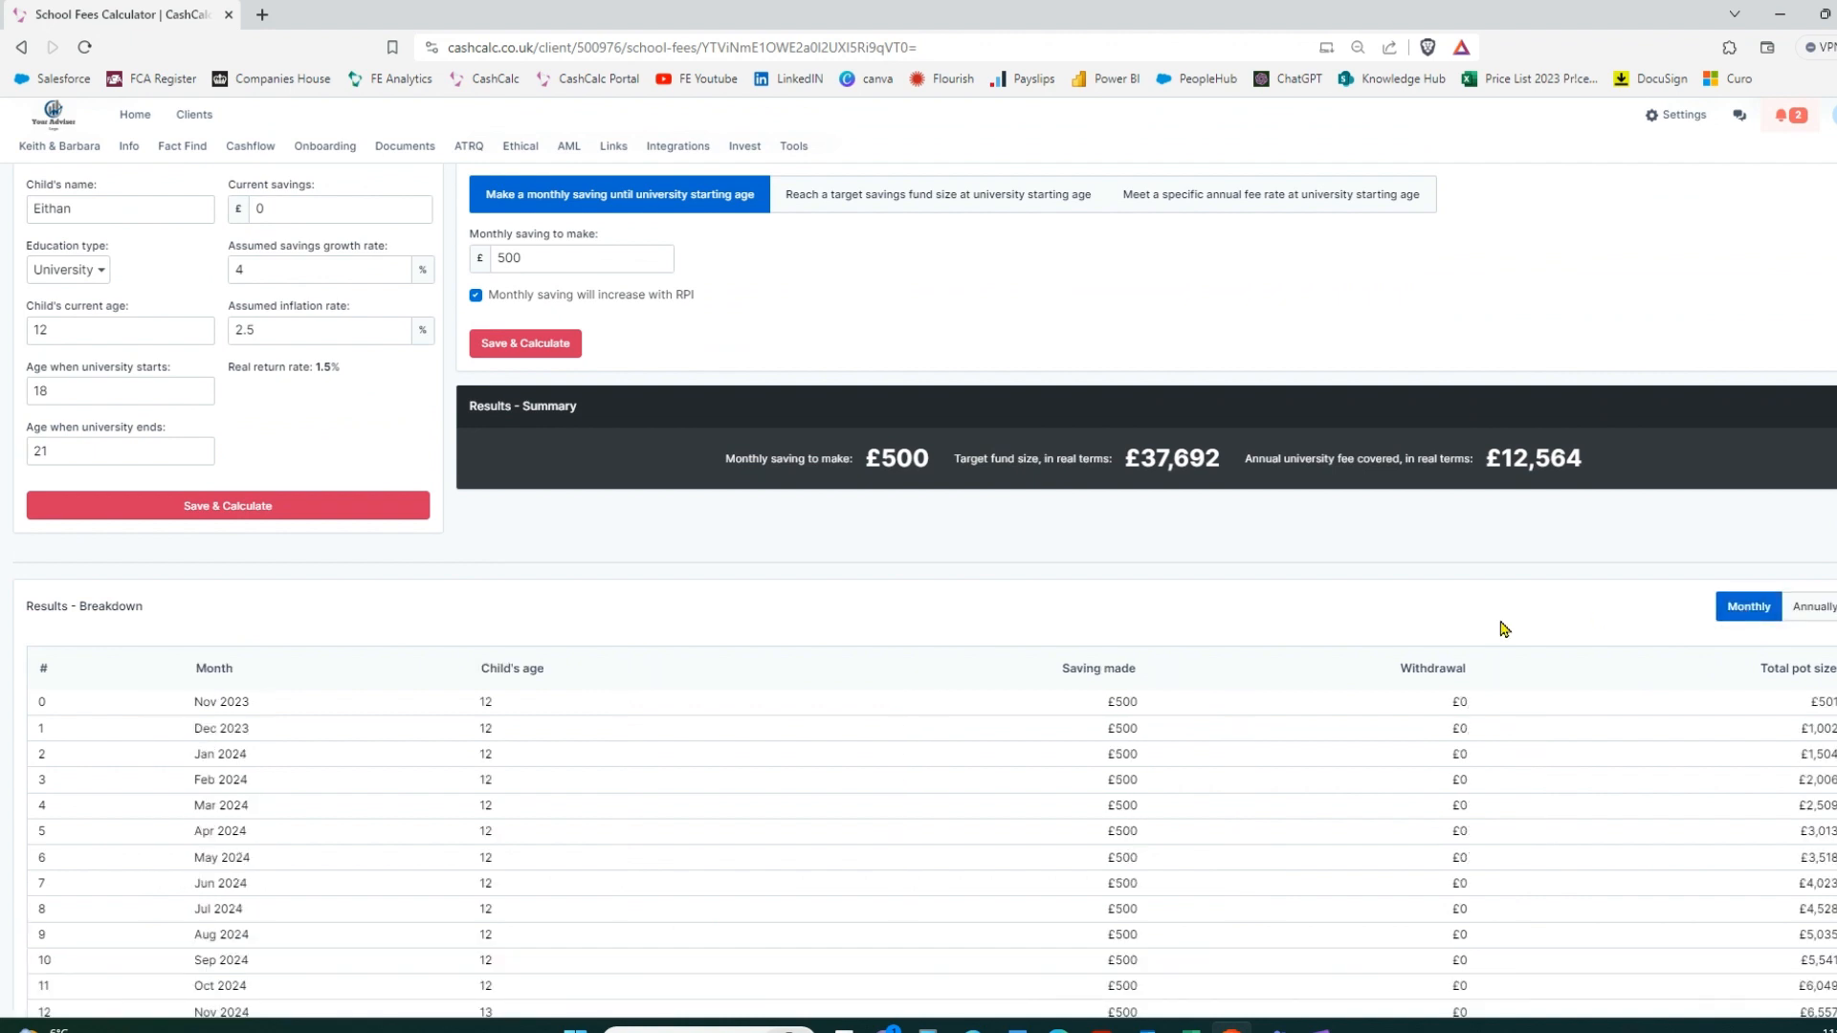
pyautogui.scroll(1, 995, 661)
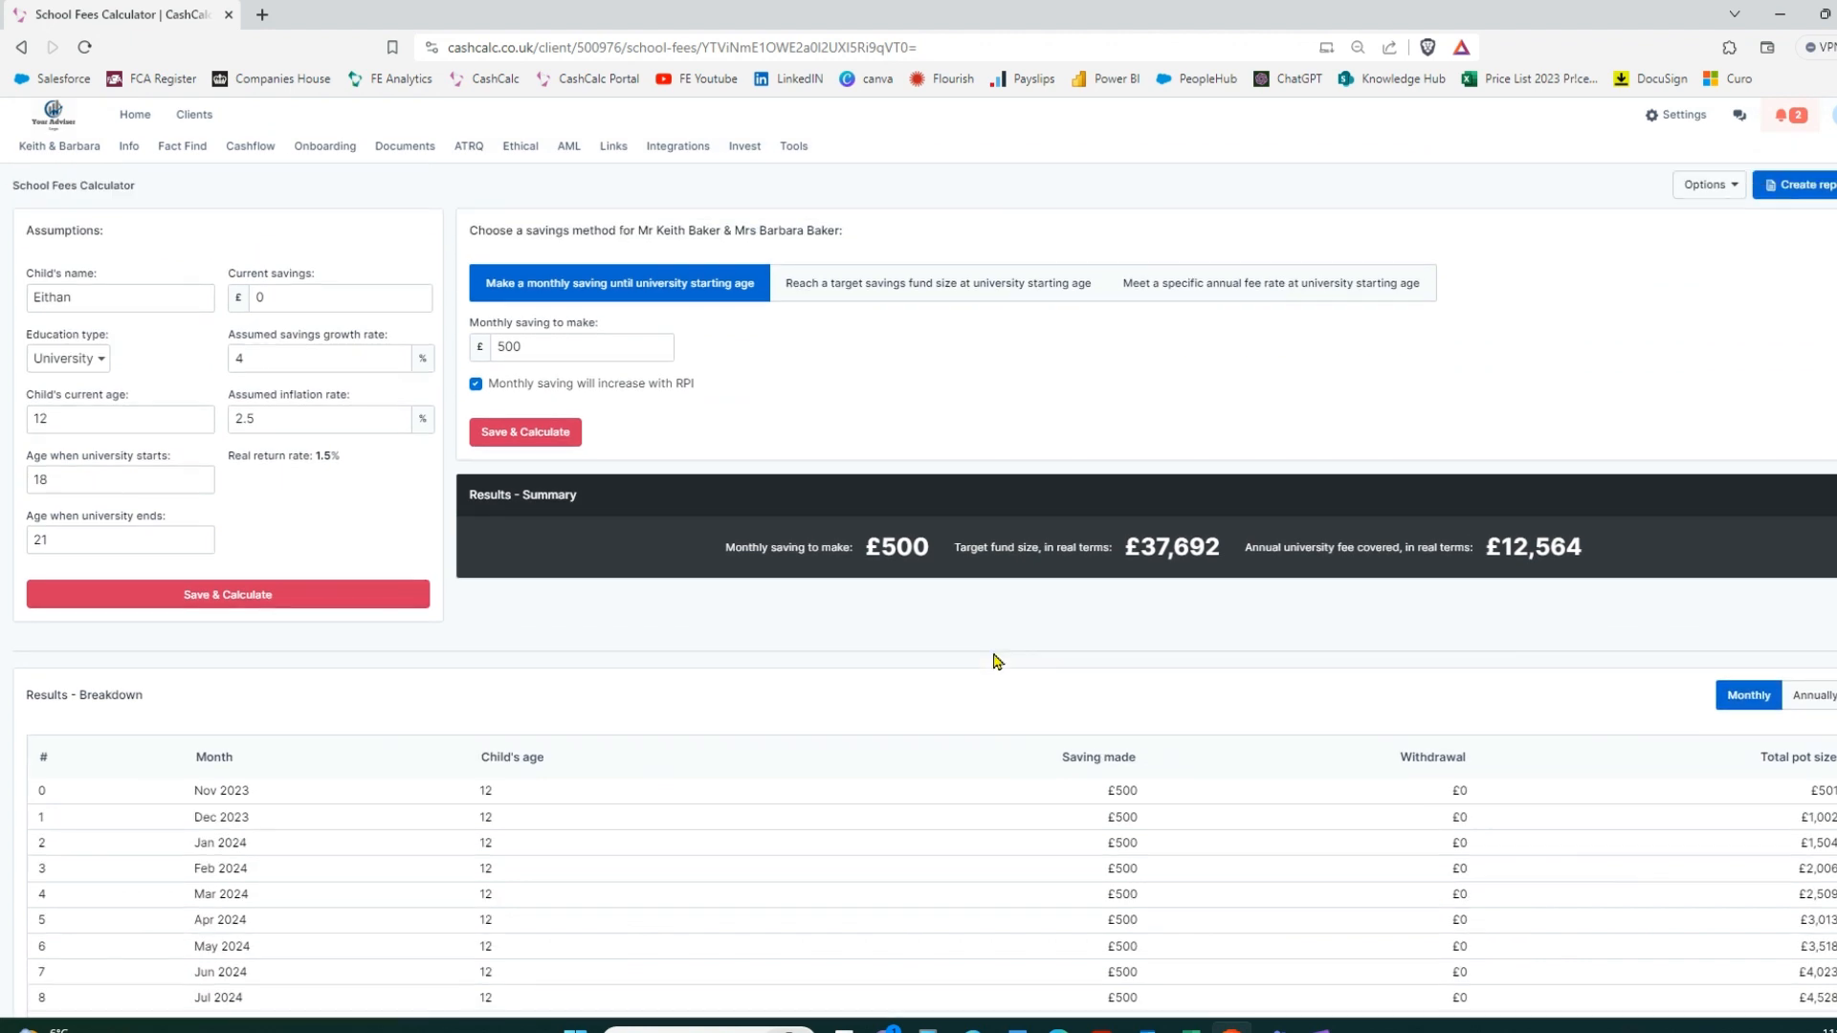
# Save and calculate the forecast for reaching a £30000 target fund at university starting age, and check the summary figures
pyautogui.click(924, 294)
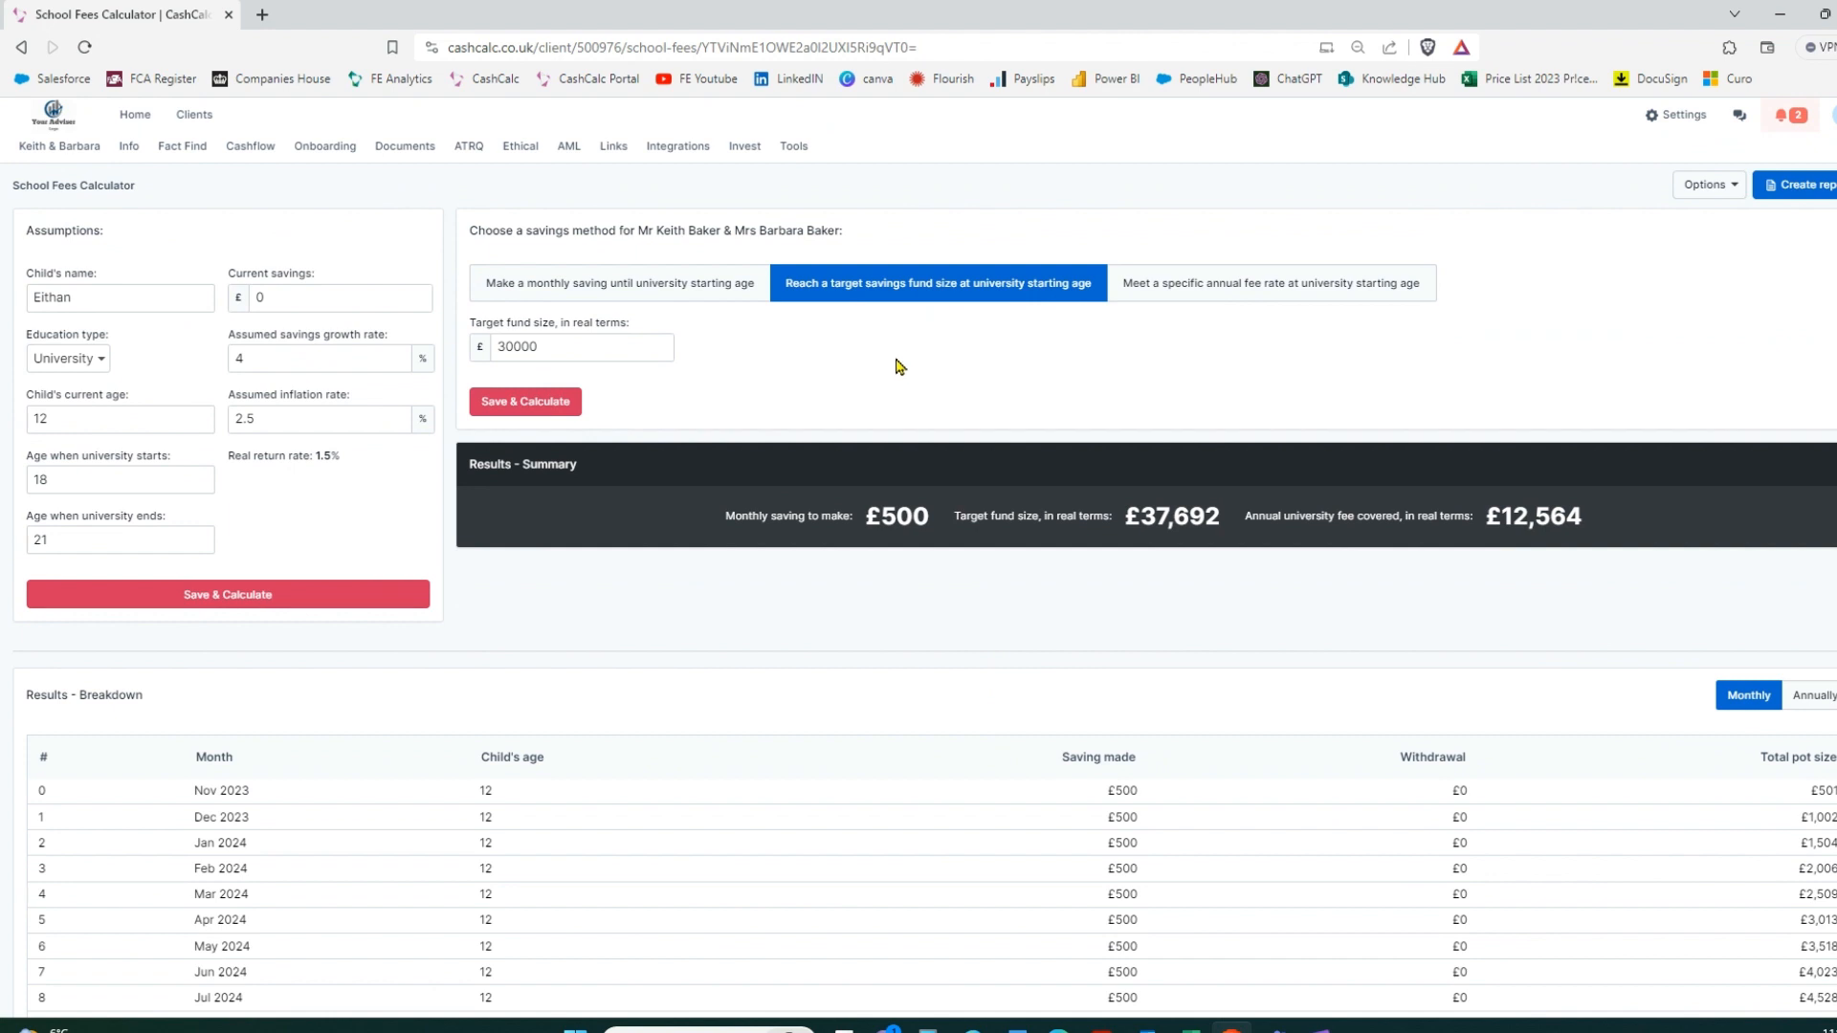
pyautogui.doubleClick(547, 348)
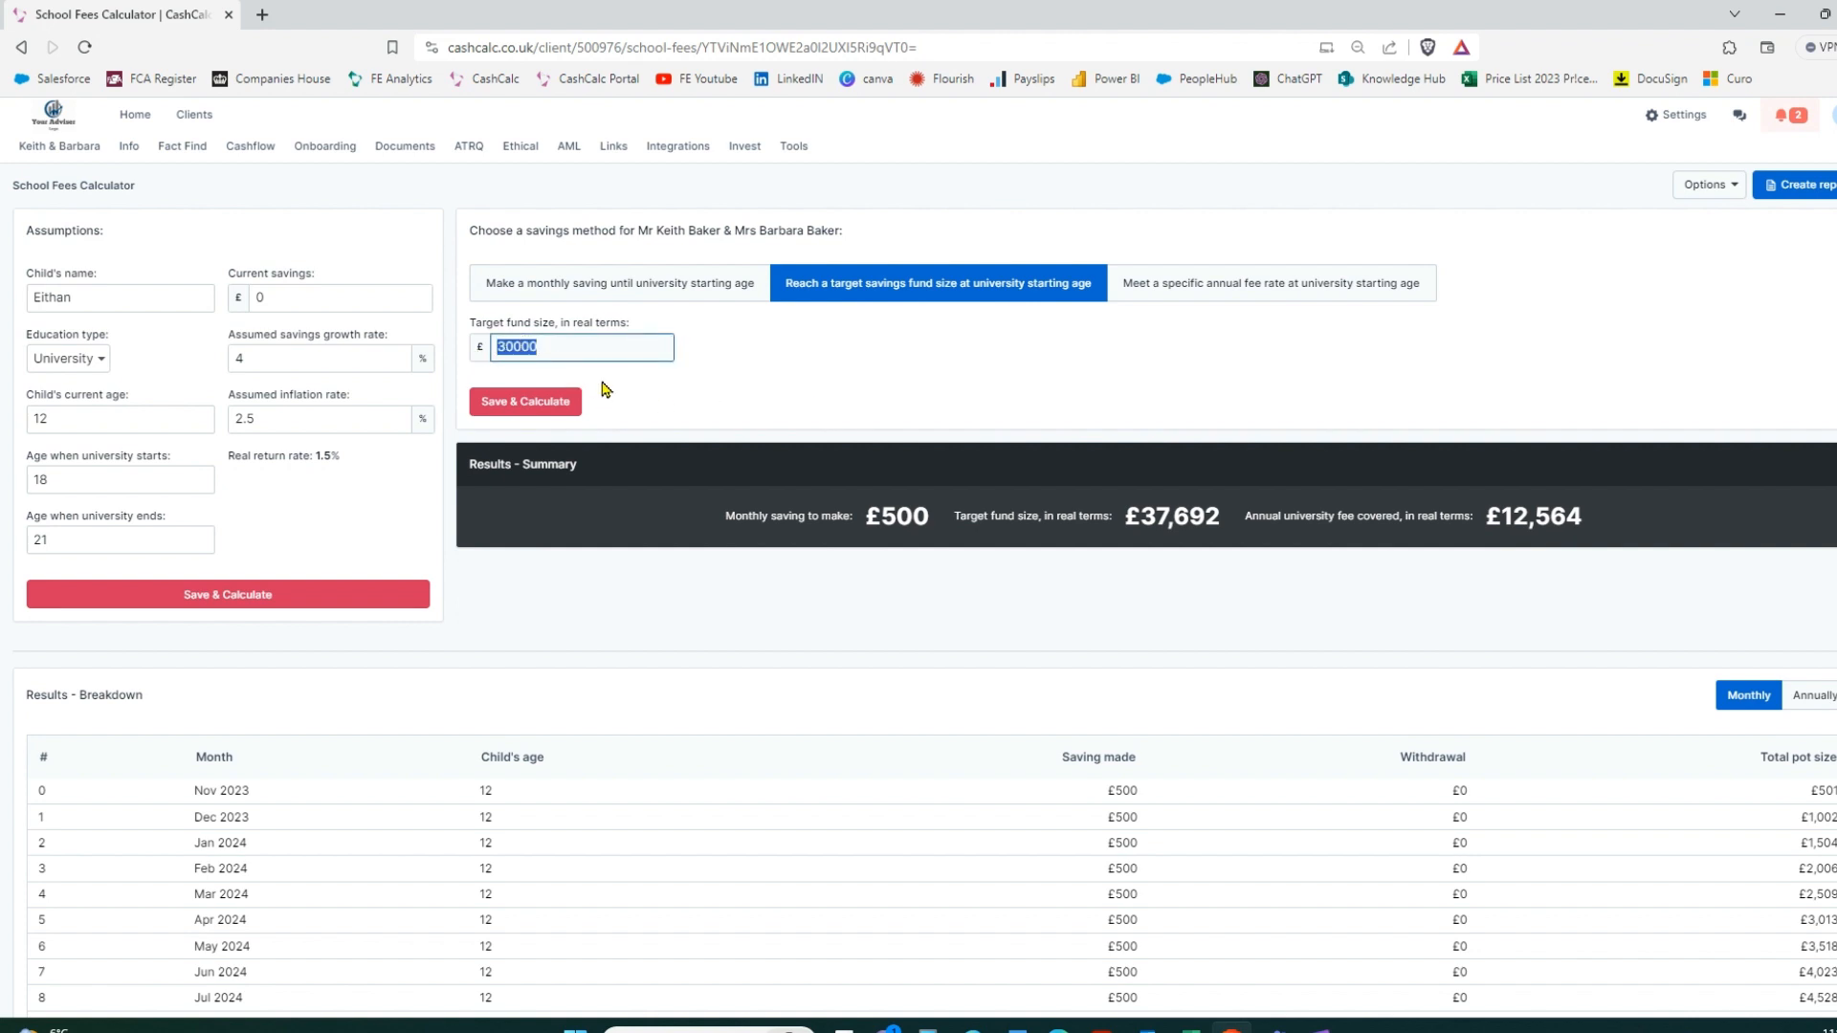
pyautogui.click(525, 406)
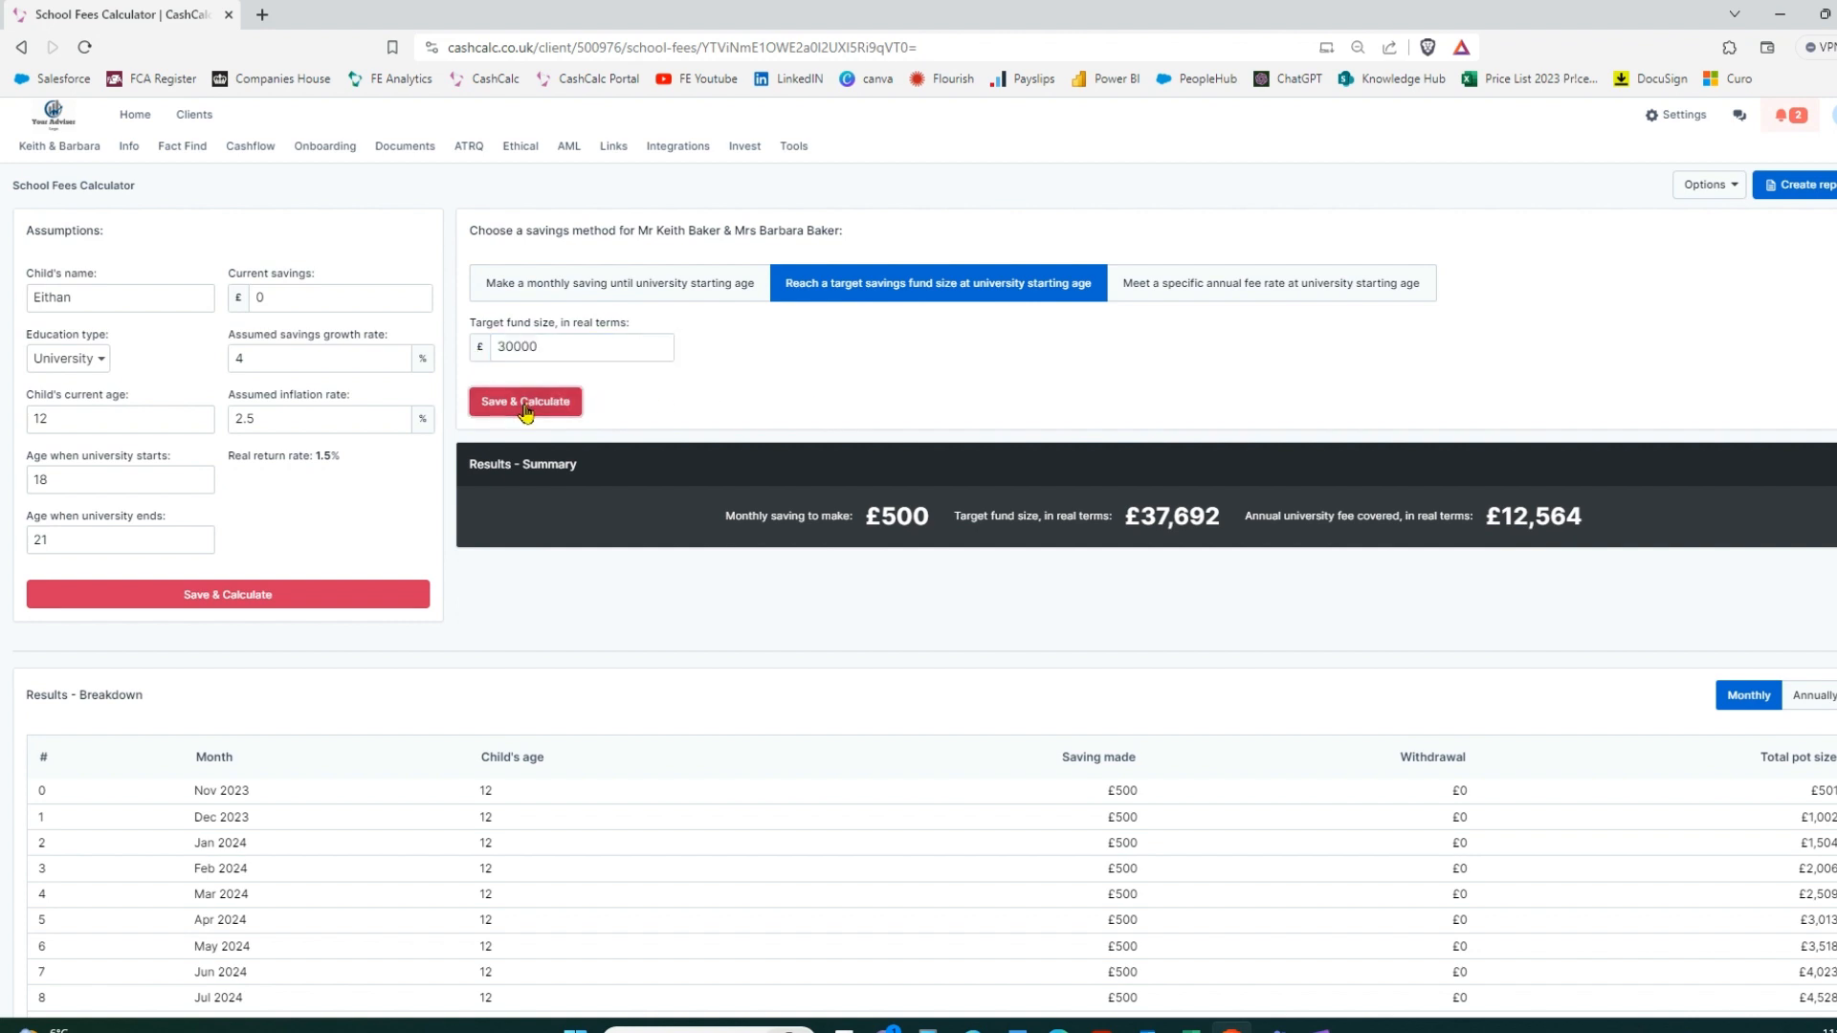
pyautogui.moveTo(926, 521); pyautogui.dragTo(881, 519)
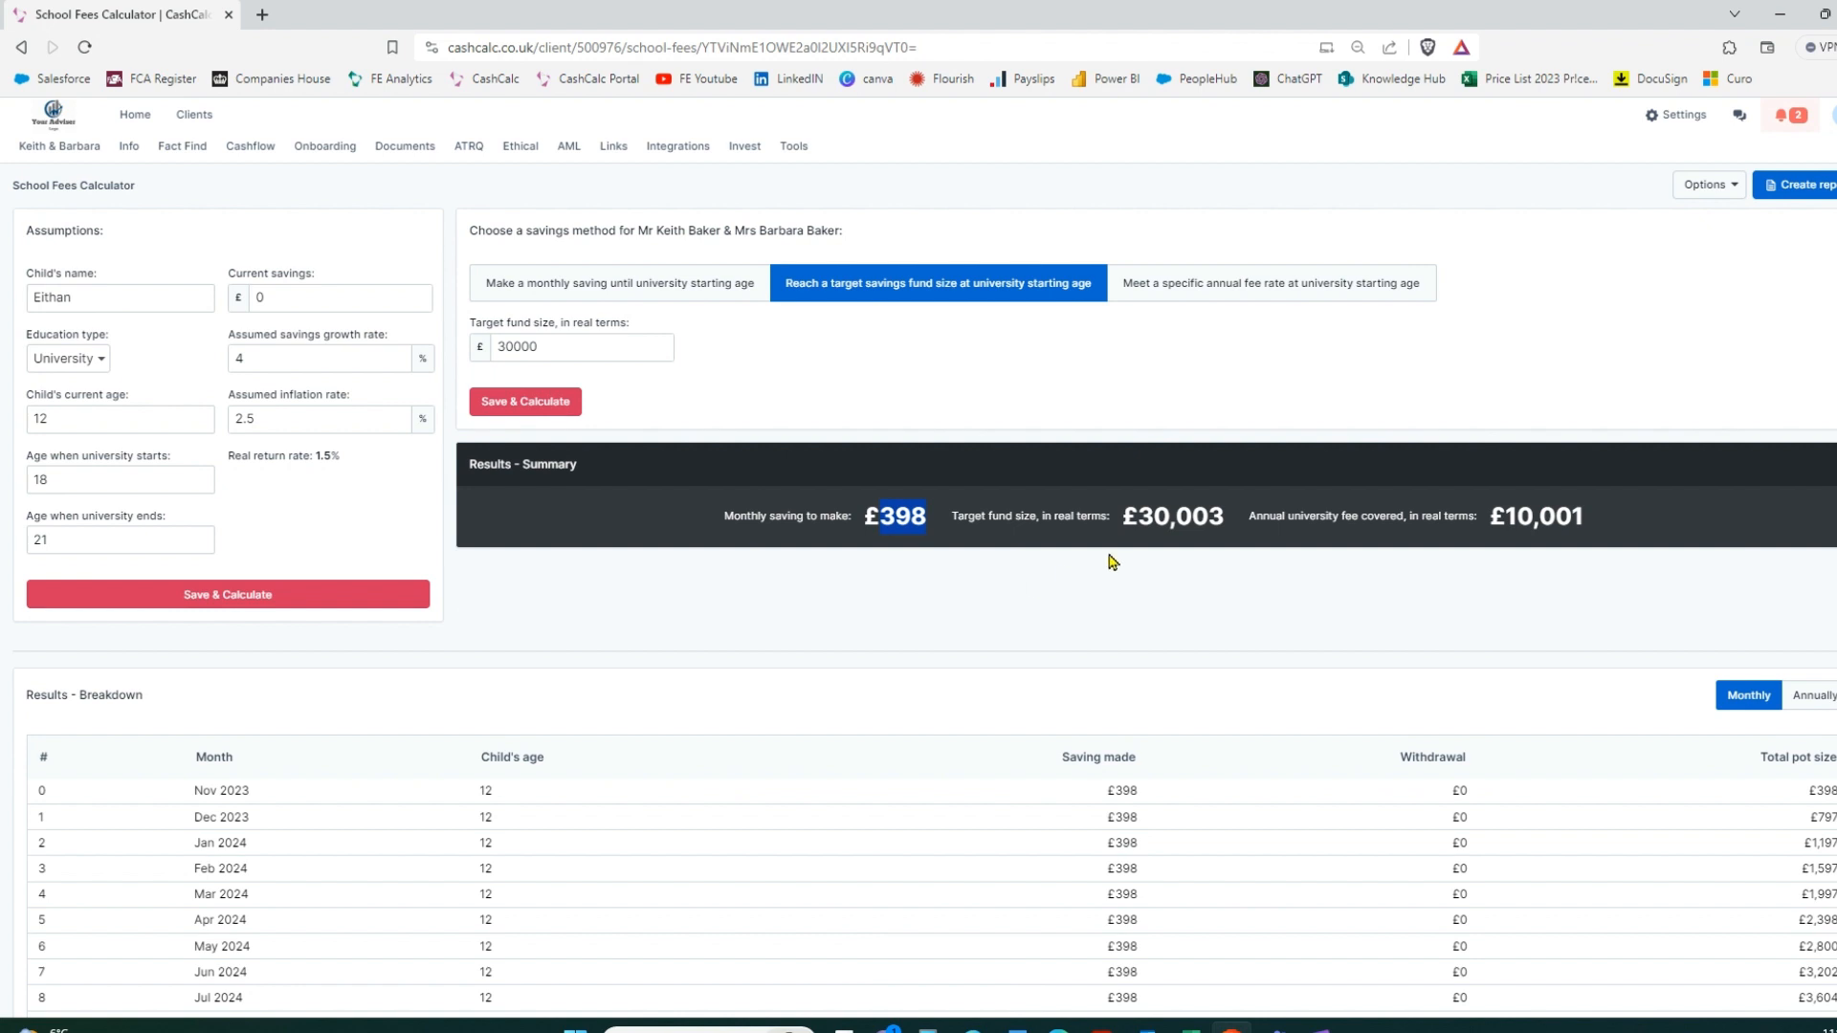
pyautogui.moveTo(1227, 516); pyautogui.dragTo(1121, 517)
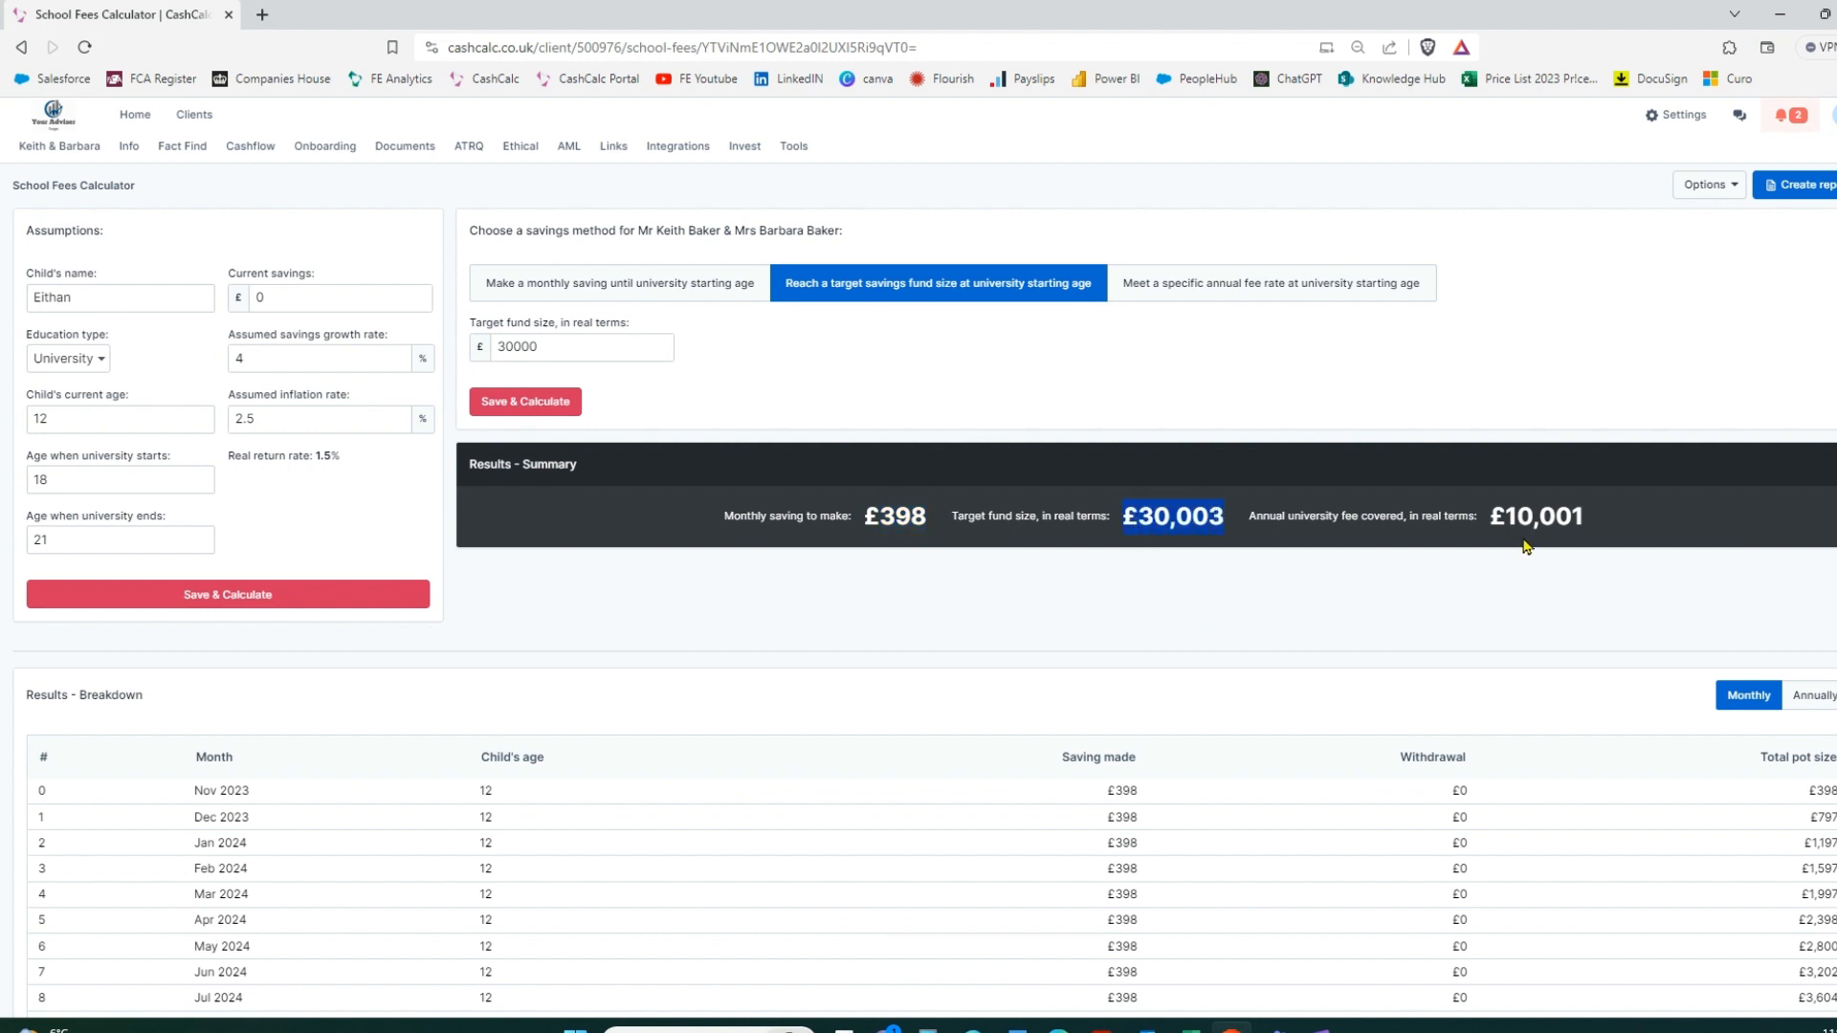
pyautogui.moveTo(1586, 522); pyautogui.dragTo(1507, 514)
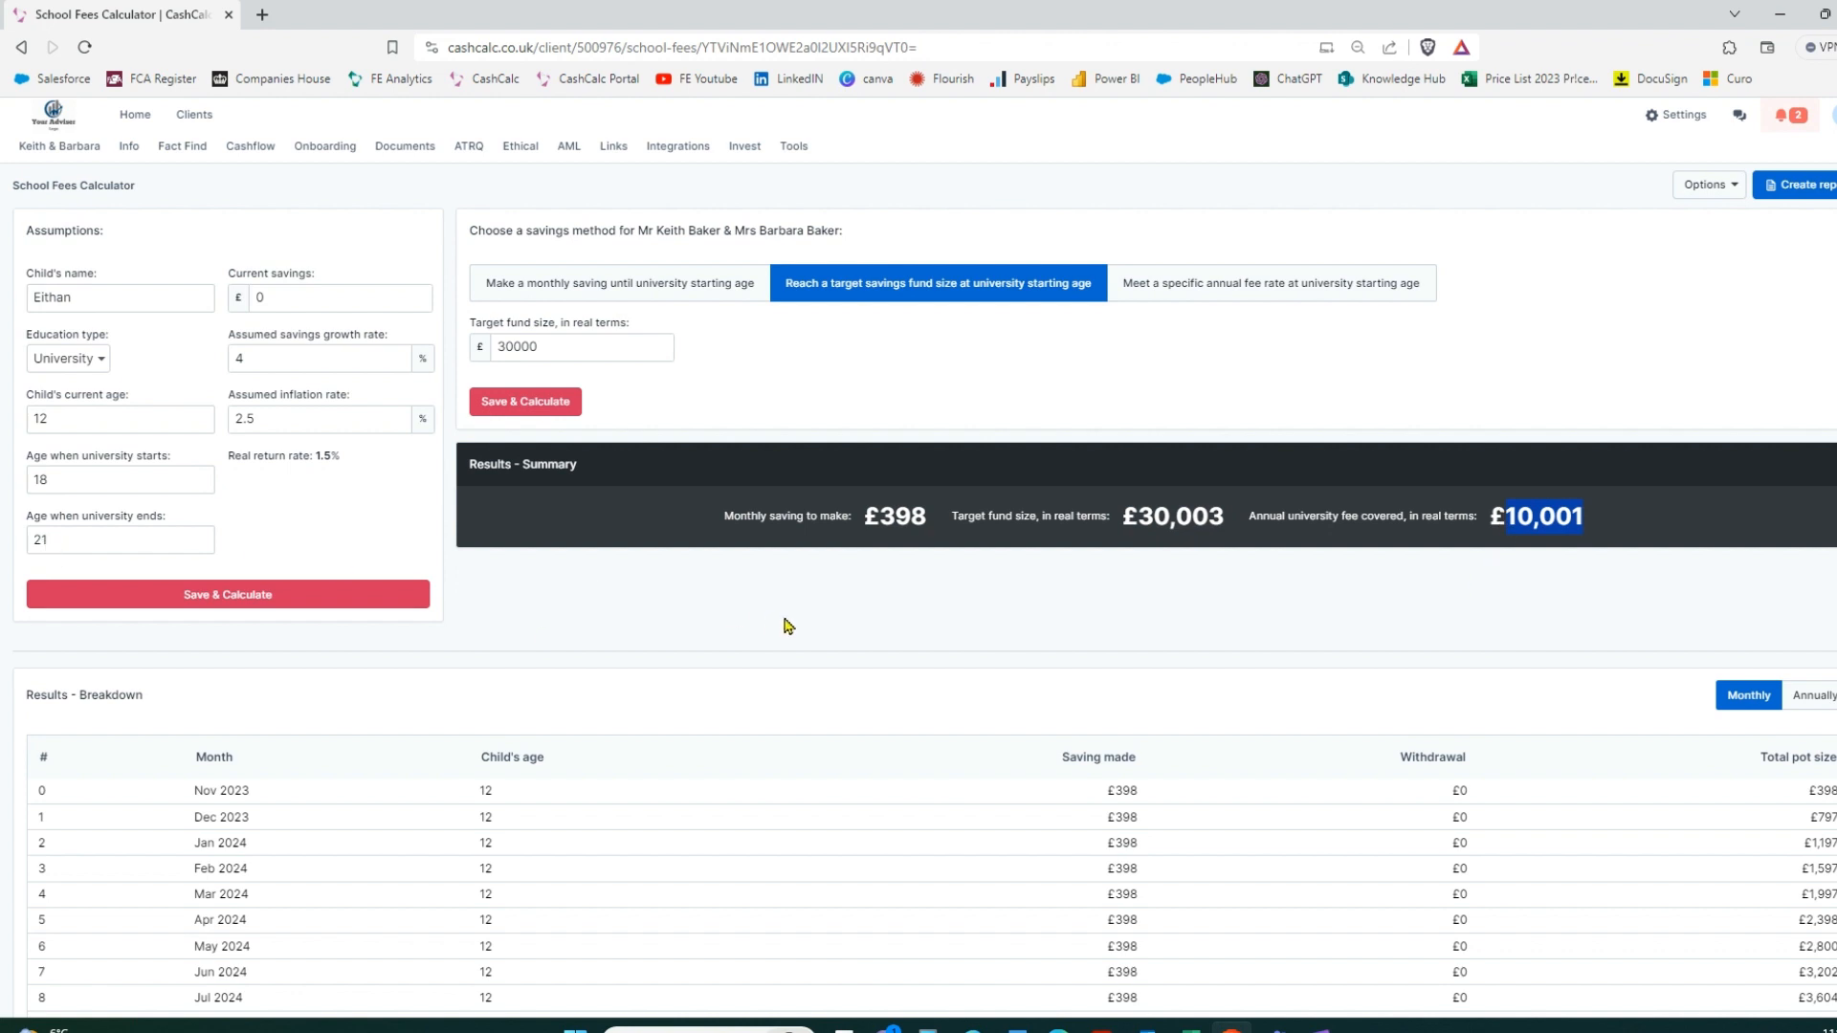
# Choose to meet a specific annual fee rate at university starting age, and save and calculate with annual university fees of £15000
pyautogui.click(1272, 281)
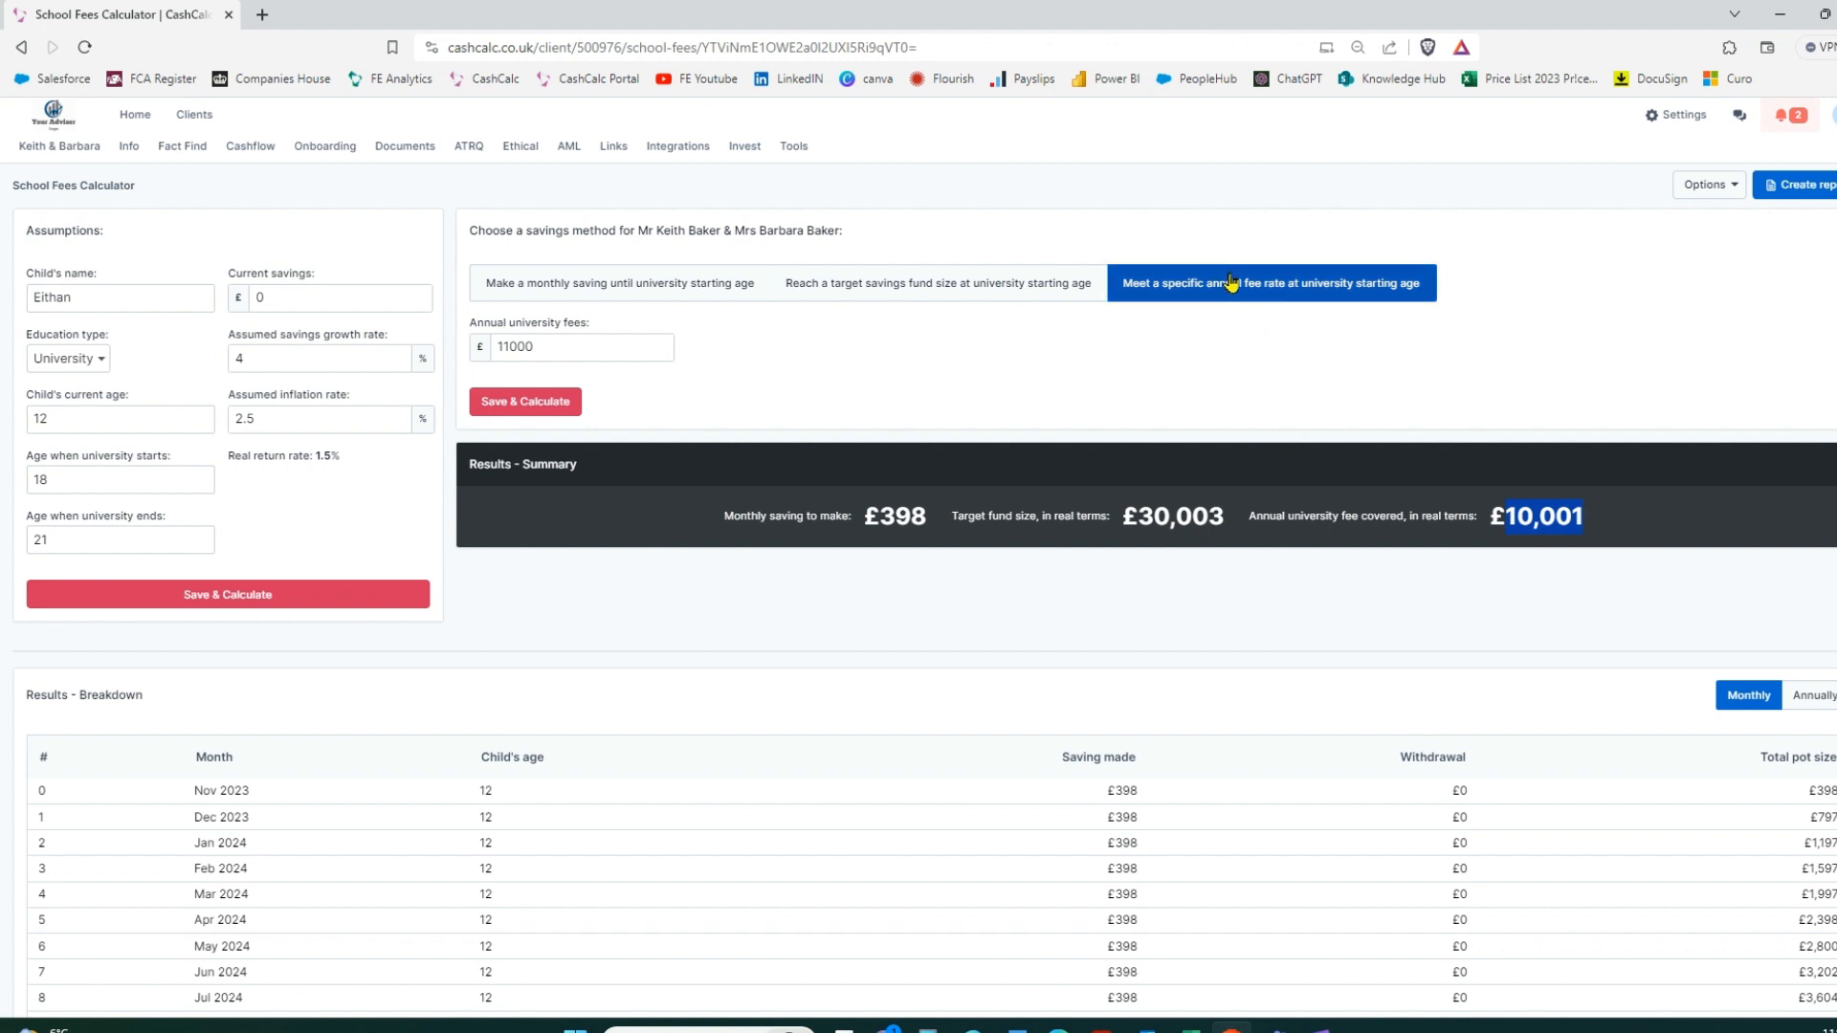
pyautogui.doubleClick(553, 351)
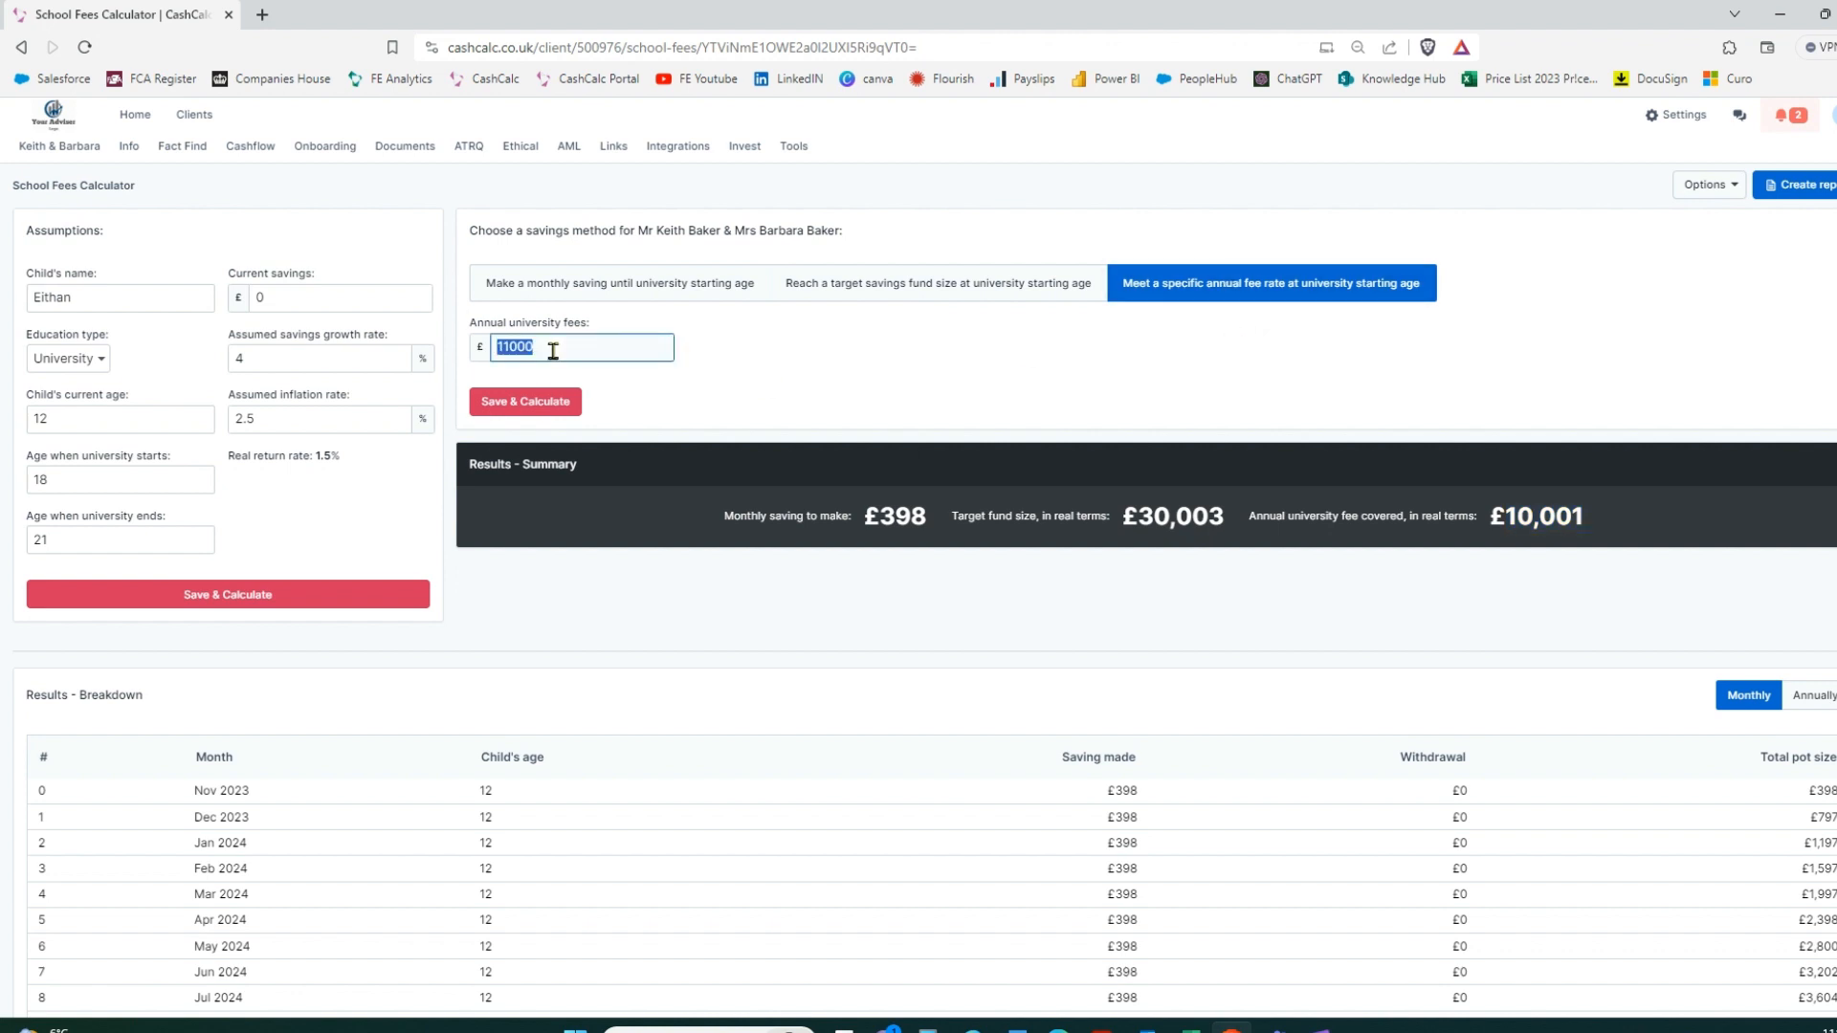
pyautogui.write('15000')
pyautogui.click(547, 402)
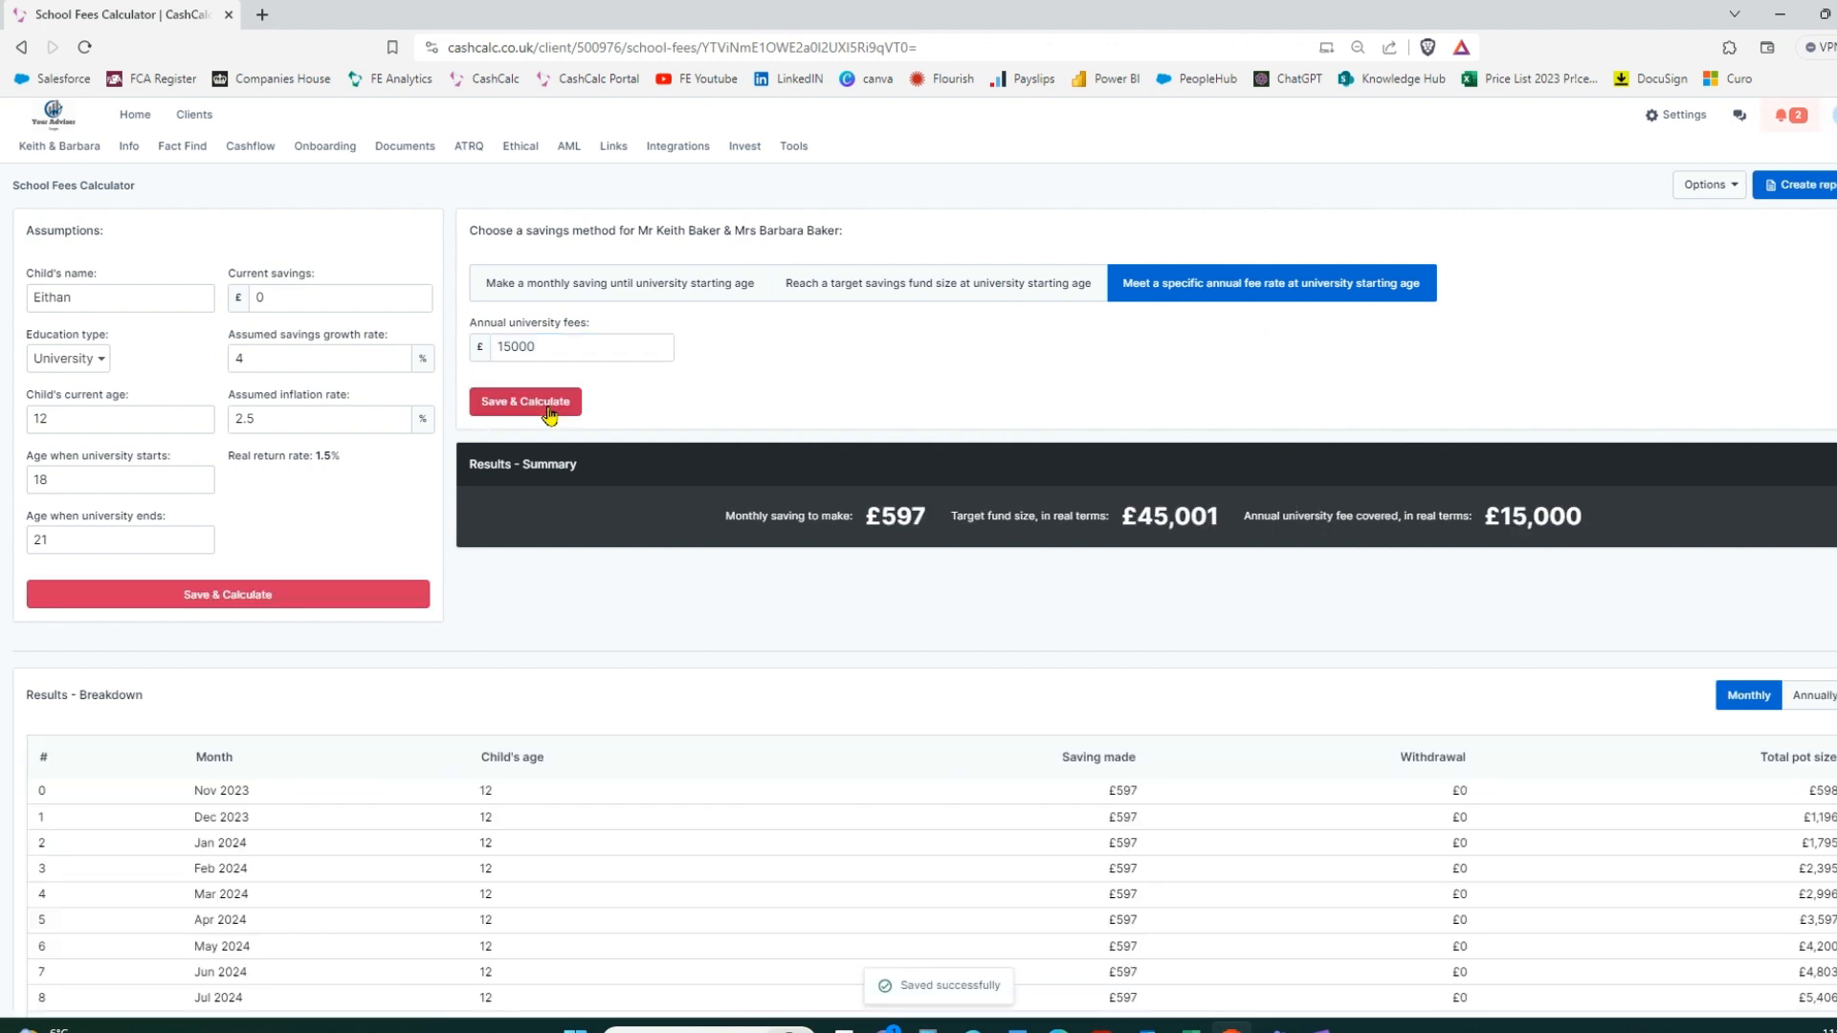
# Check the monthly saving, target fund size and annual fee in the summary, and switch back to the monthly saving method
pyautogui.doubleClick(904, 514)
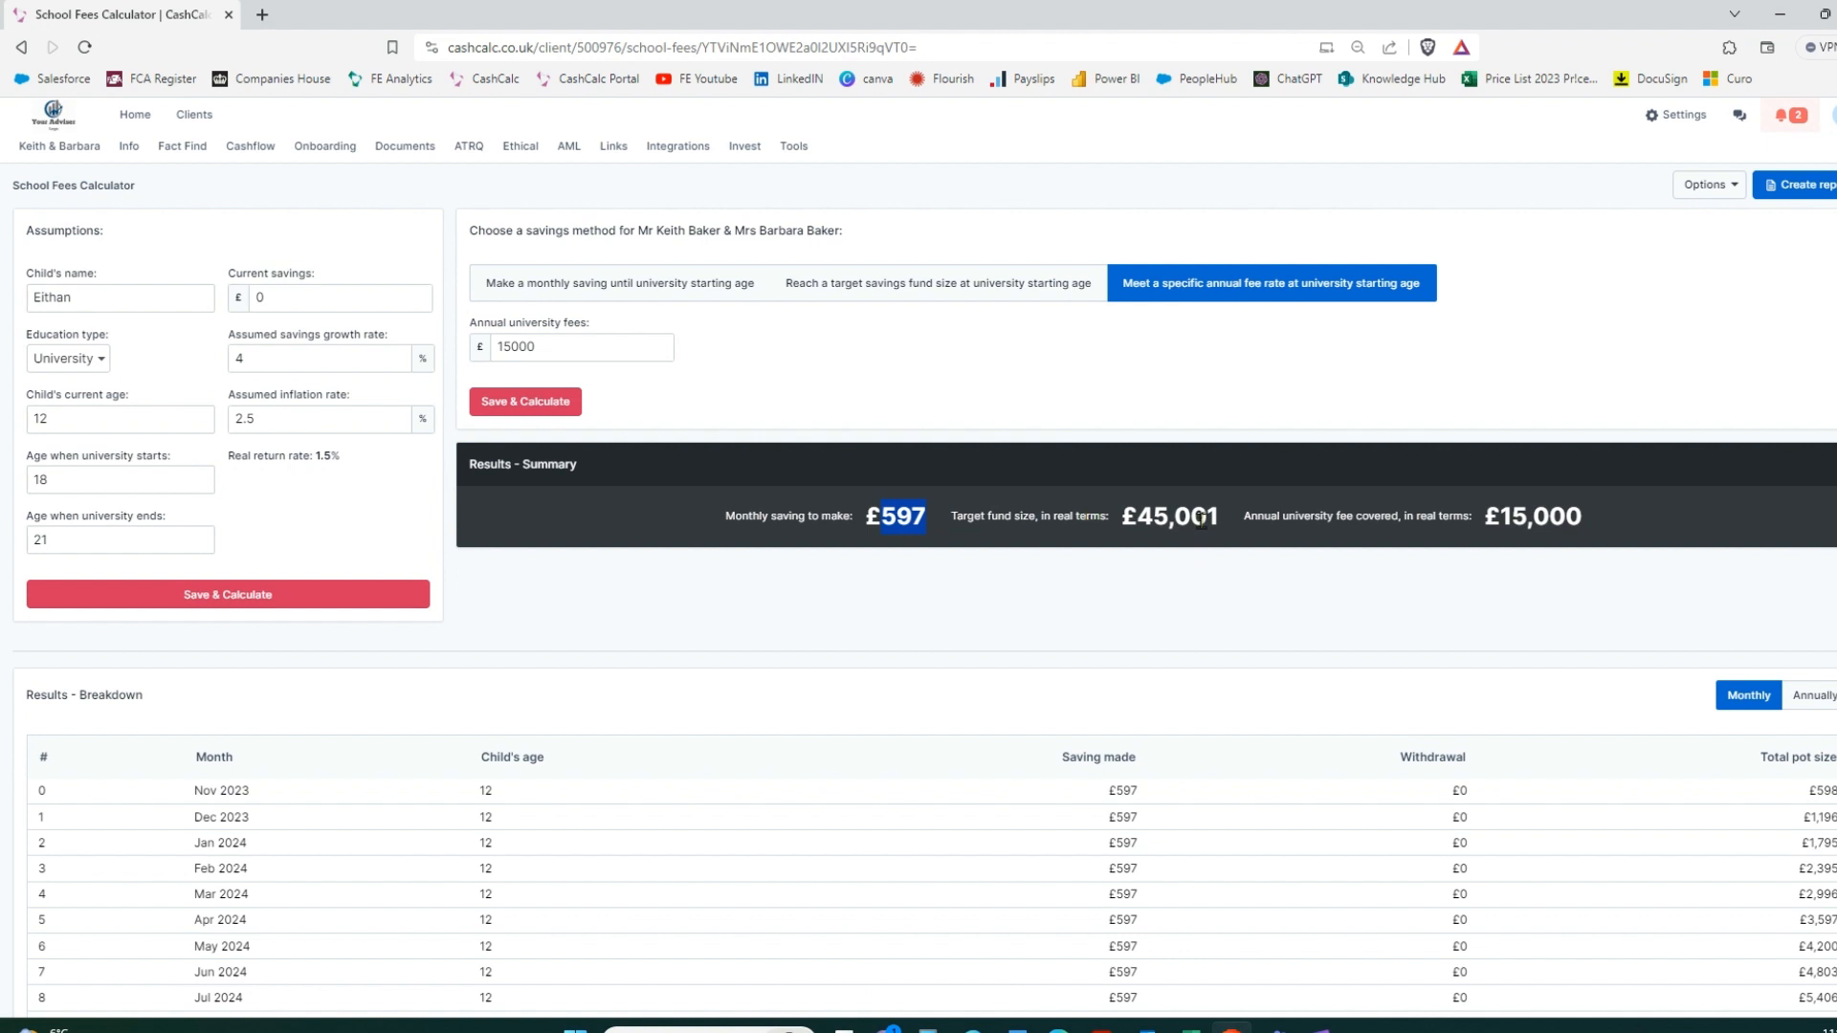
pyautogui.moveTo(1221, 517); pyautogui.dragTo(1121, 518)
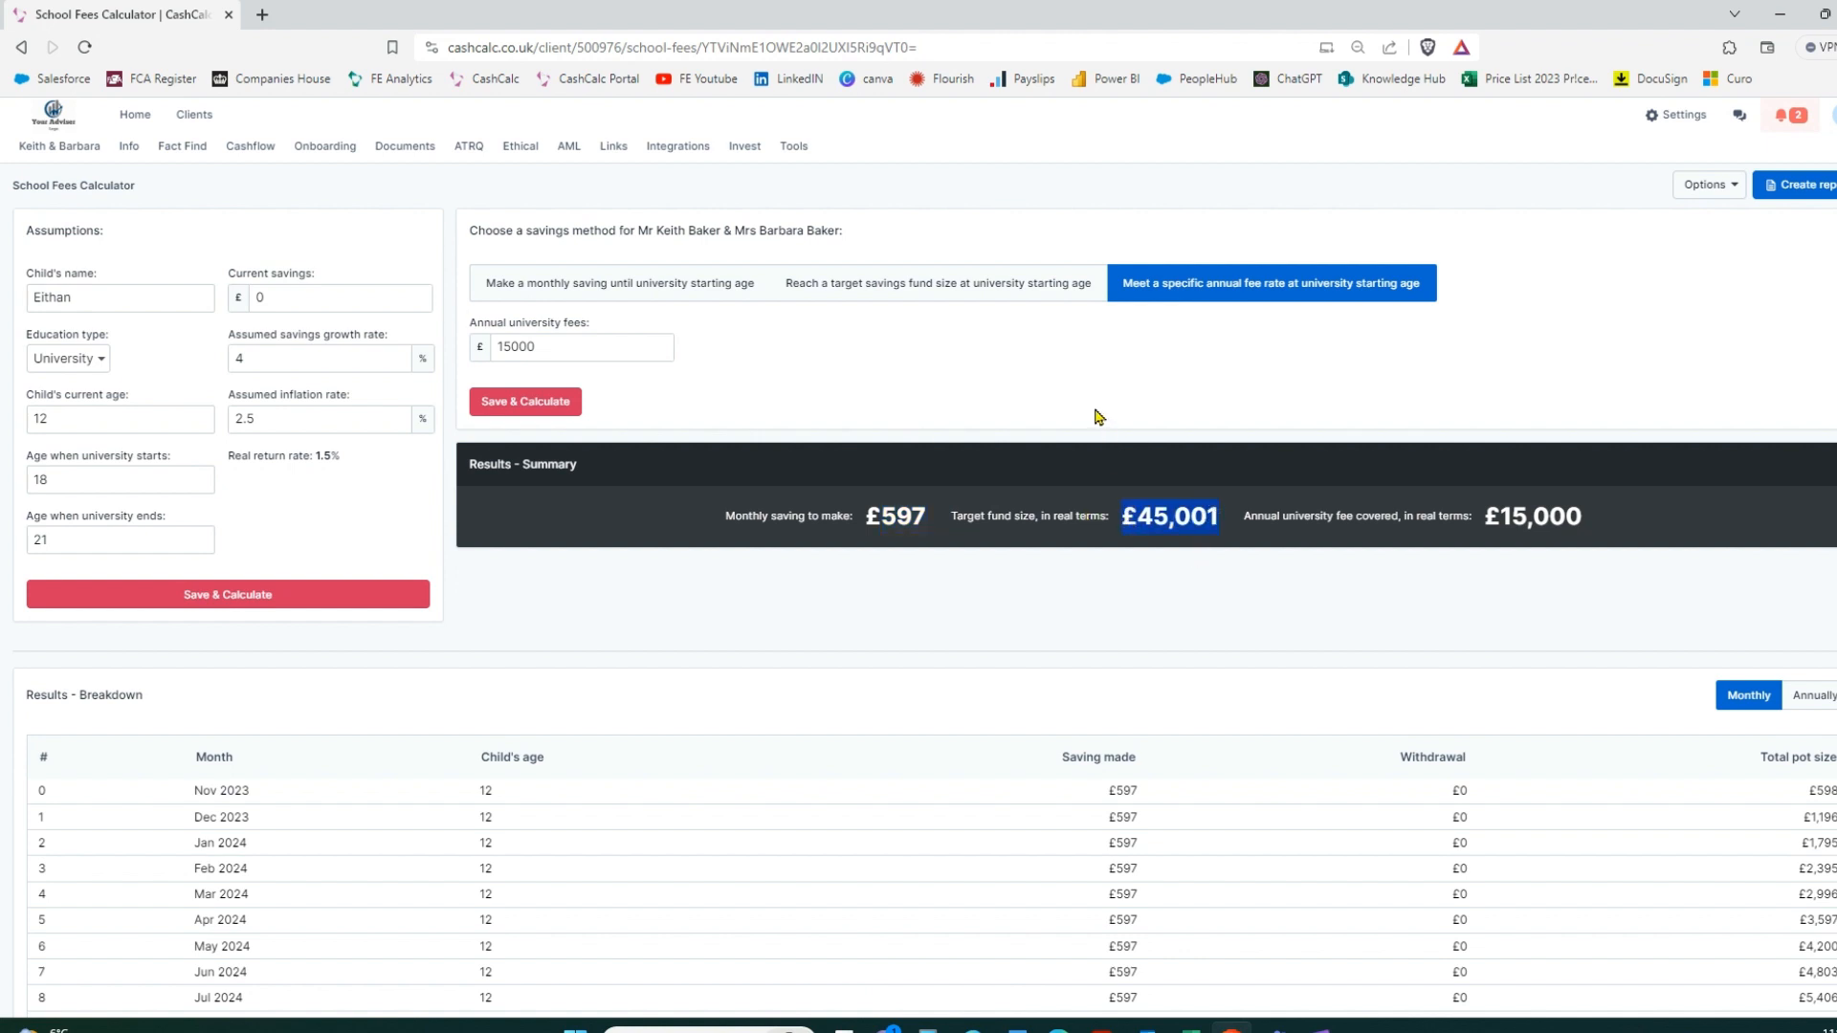
pyautogui.moveTo(1584, 518); pyautogui.dragTo(1504, 514)
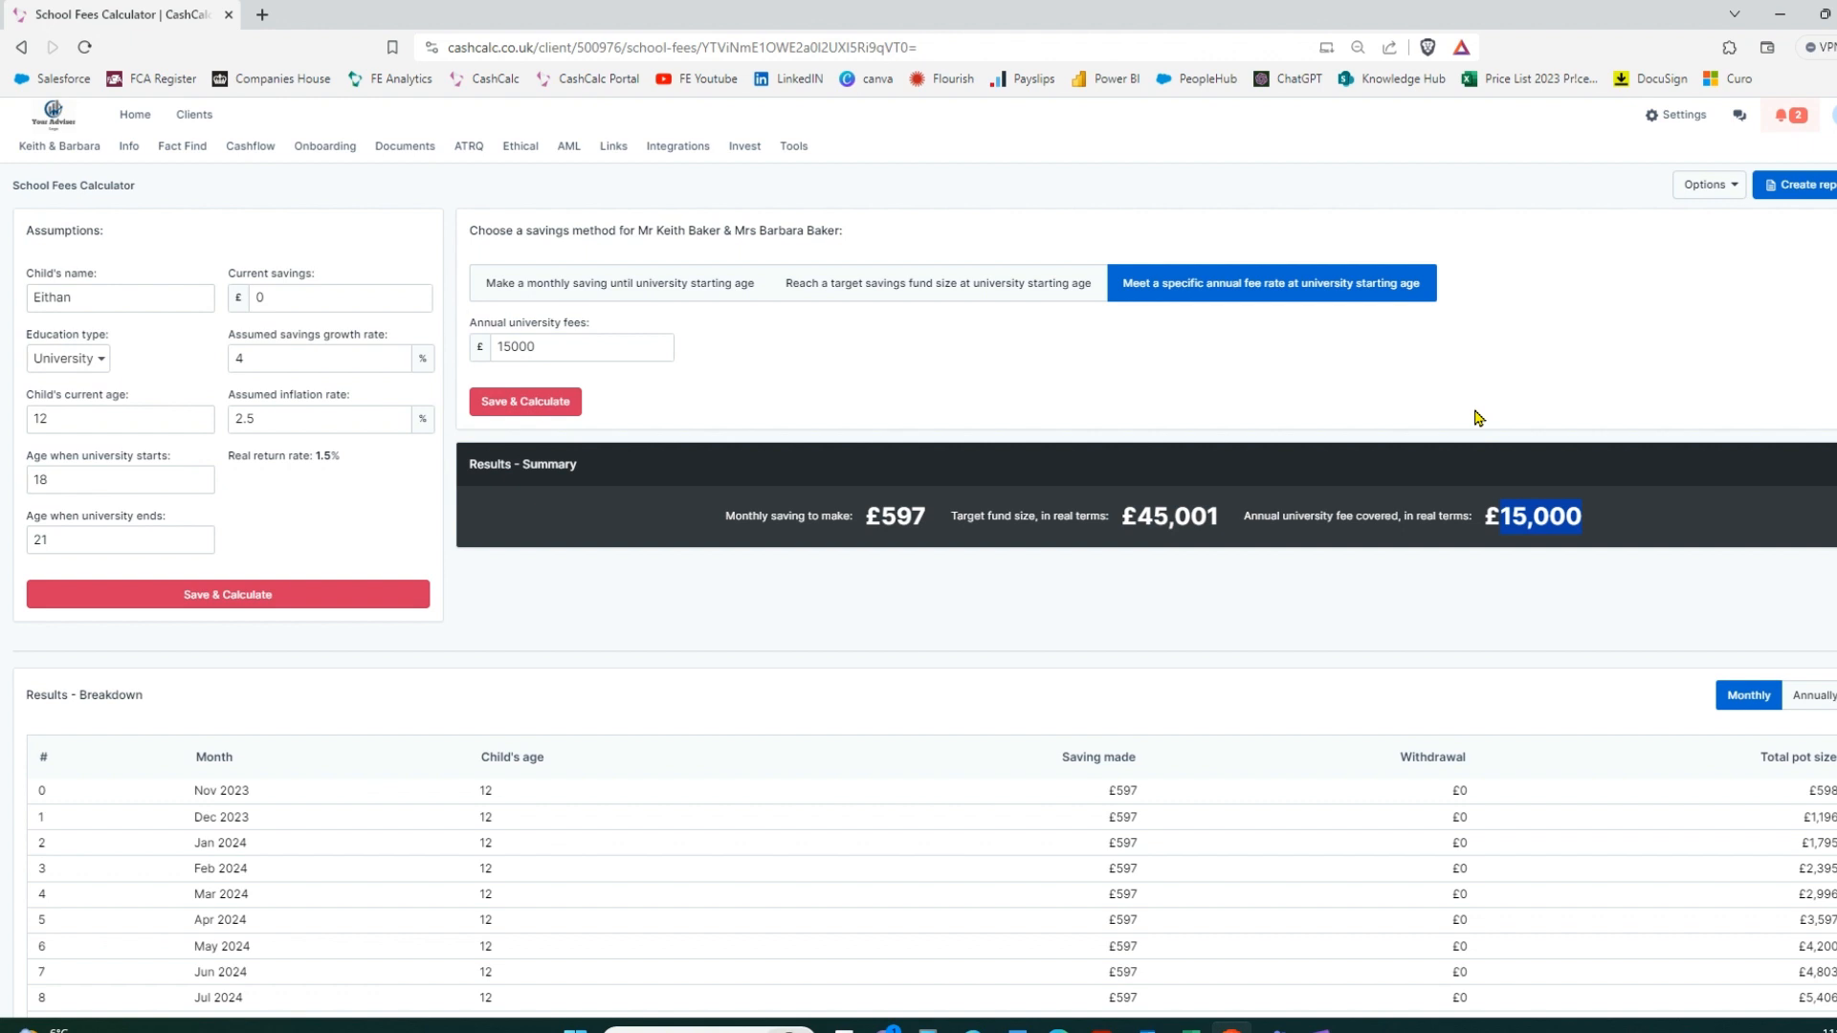
pyautogui.click(1325, 419)
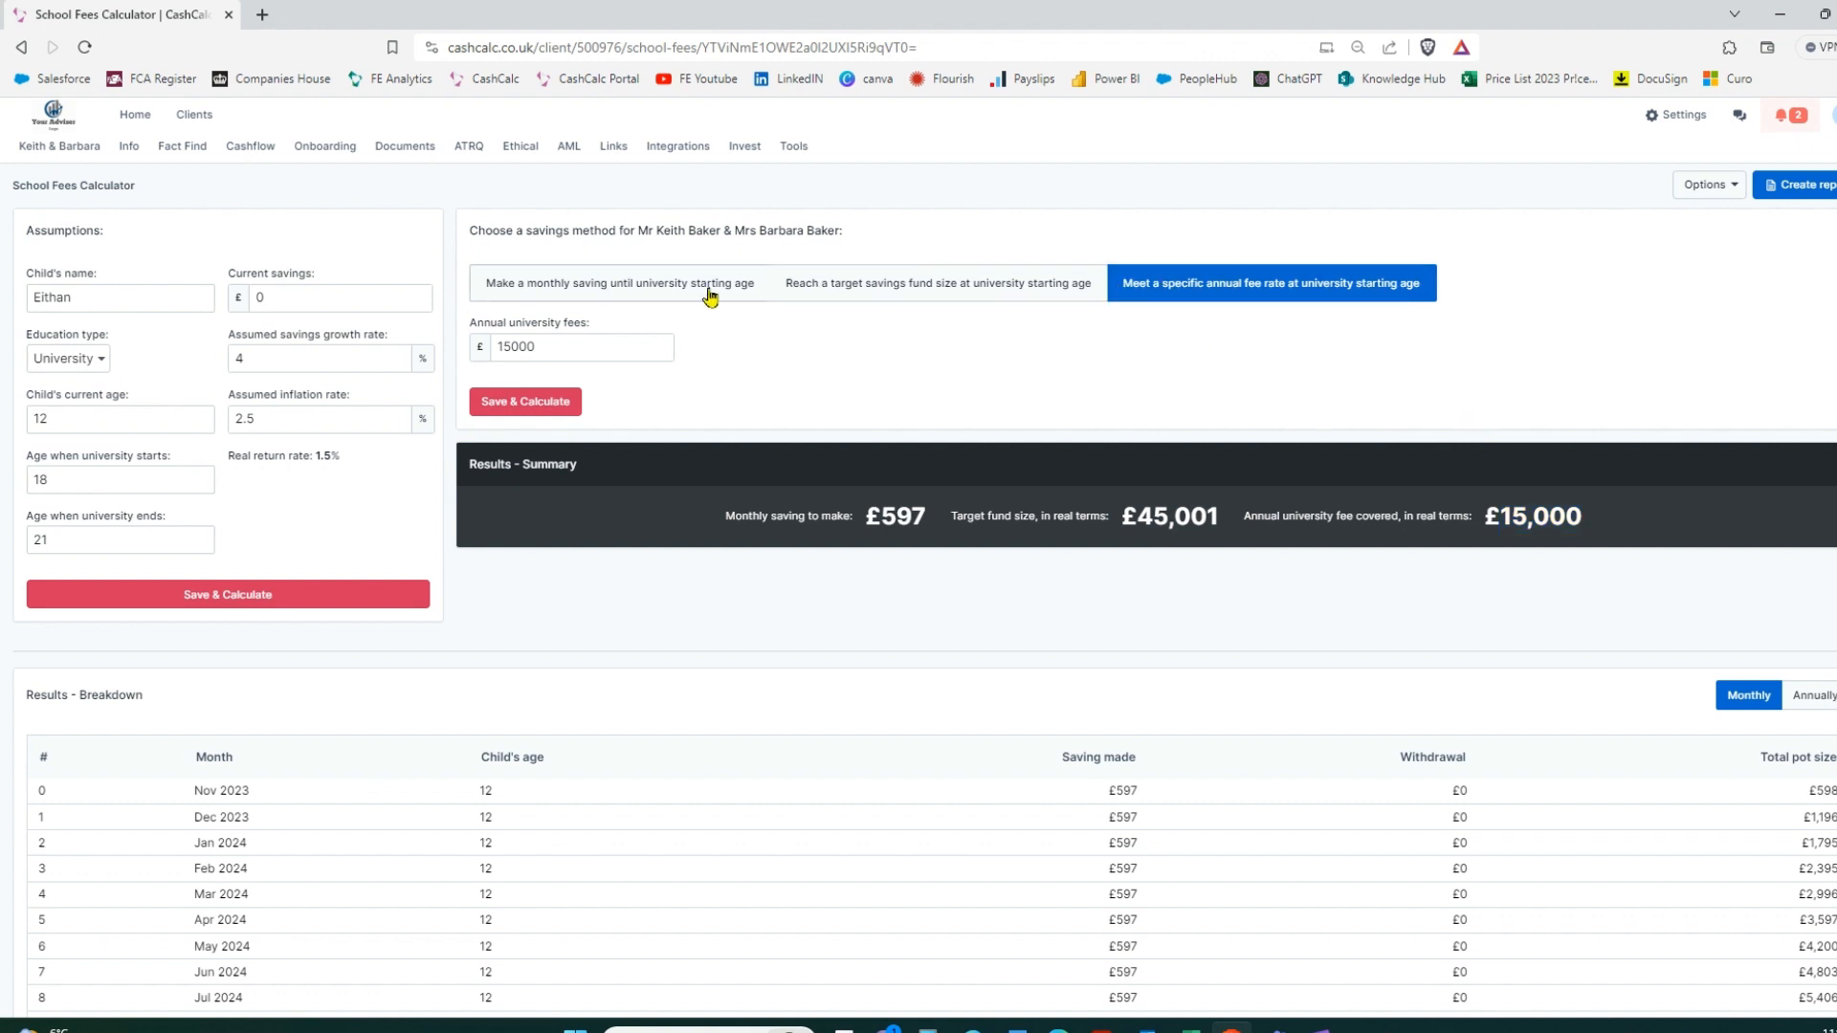
pyautogui.click(660, 283)
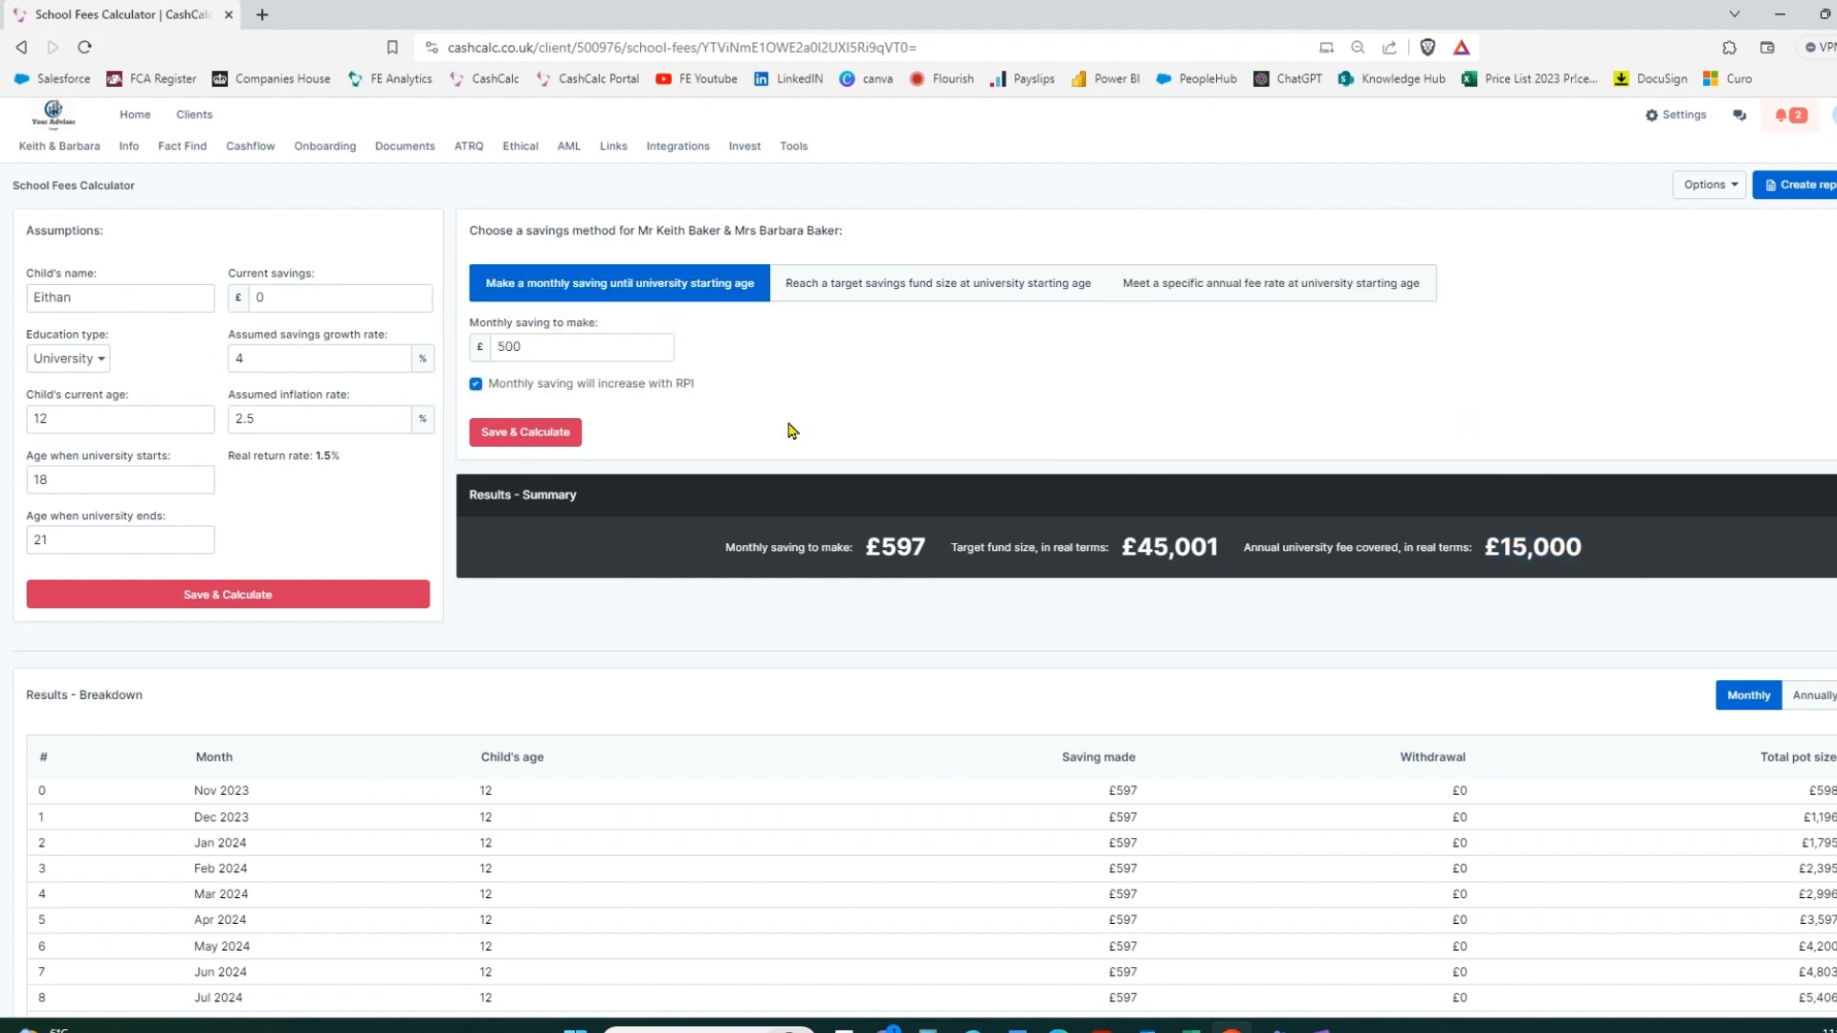